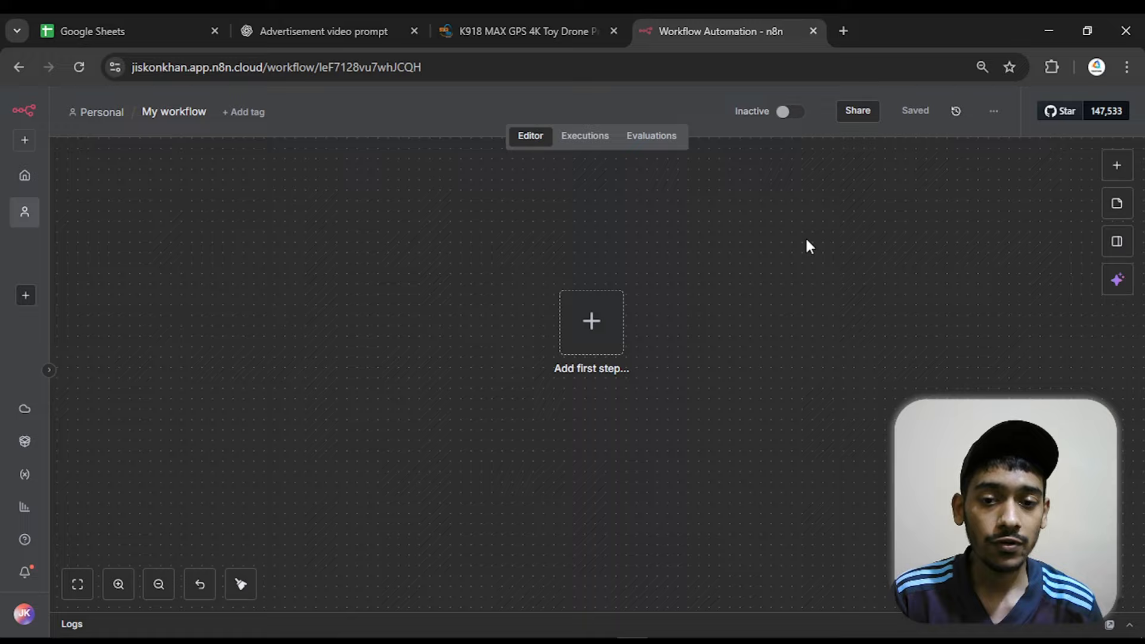
Add a Schedule Trigger as the first node of the empty workflow
left_click_drag(826, 261, 868, 266)
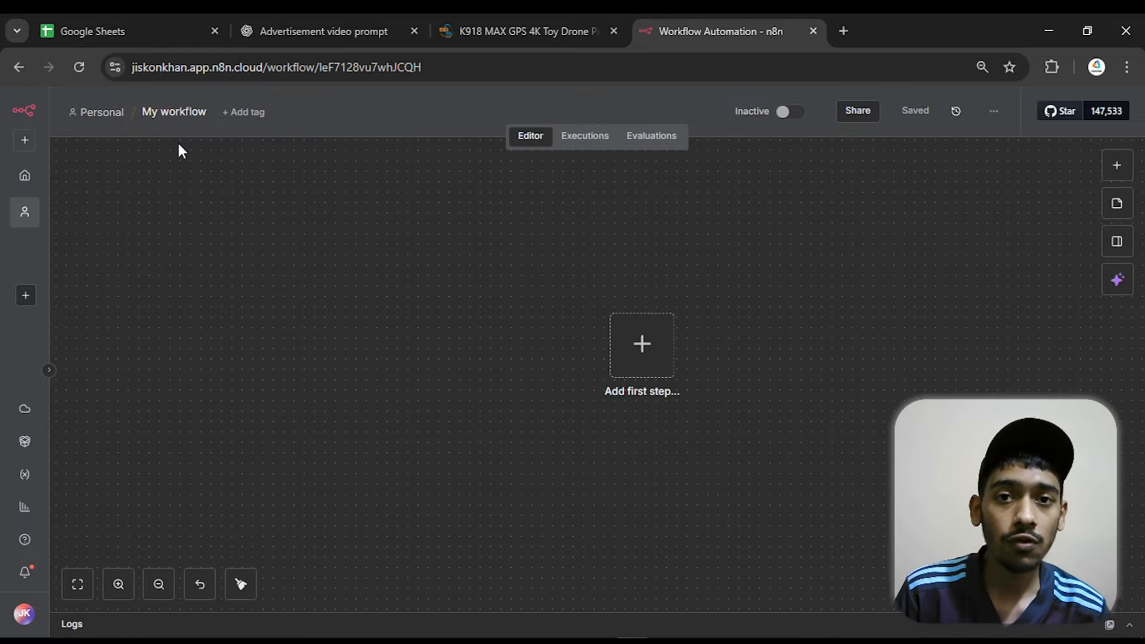
left_click_drag(909, 288, 847, 284)
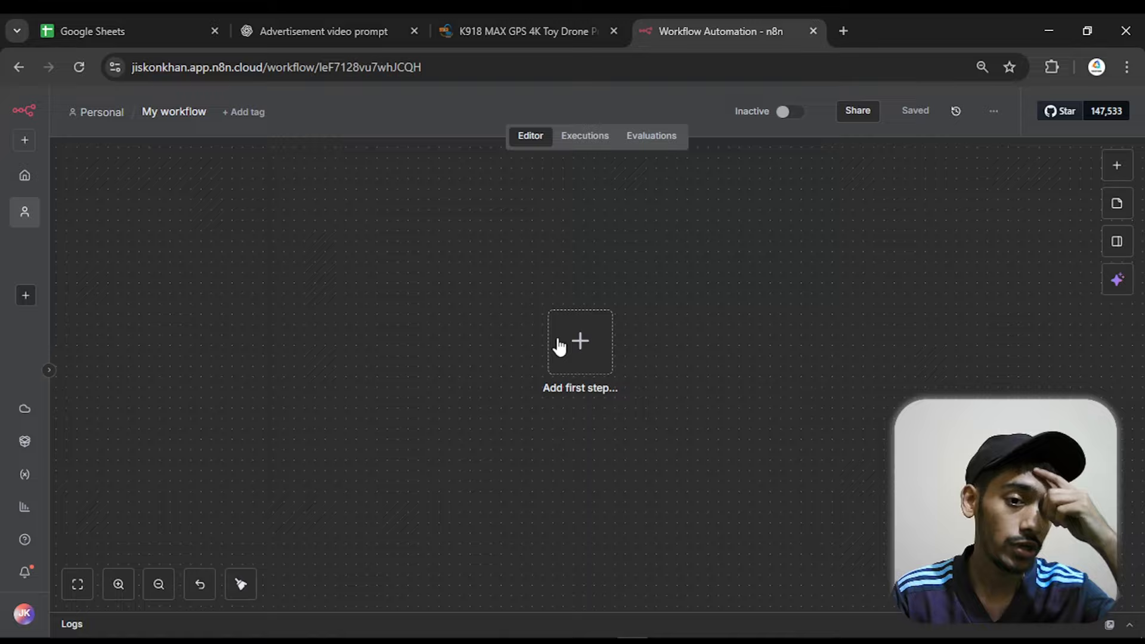
left_click(578, 346)
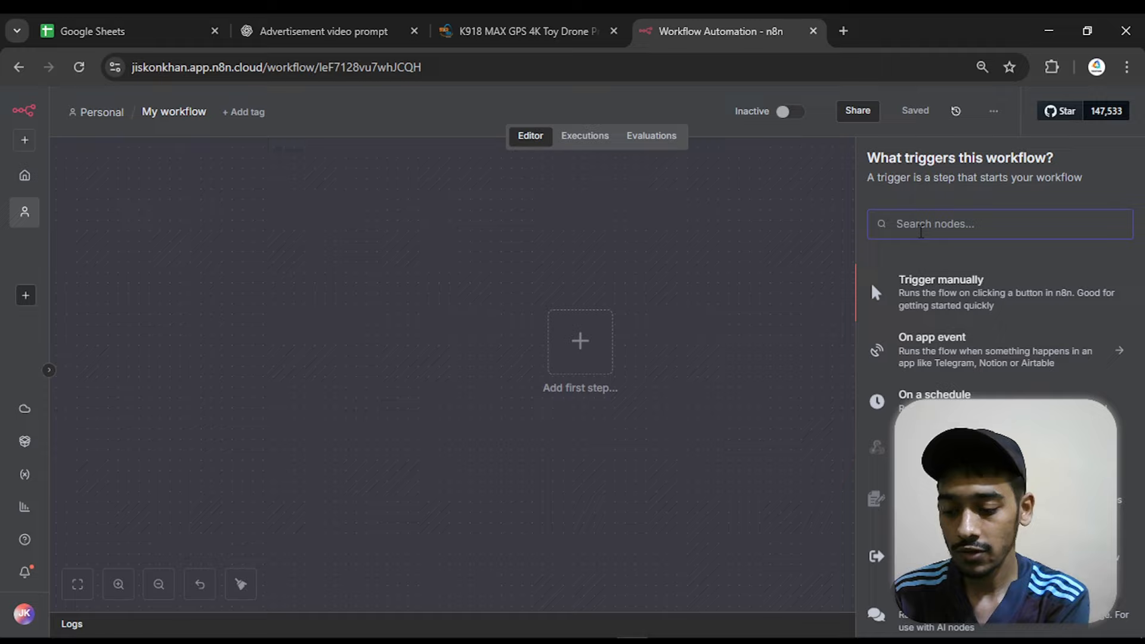
type("sche")
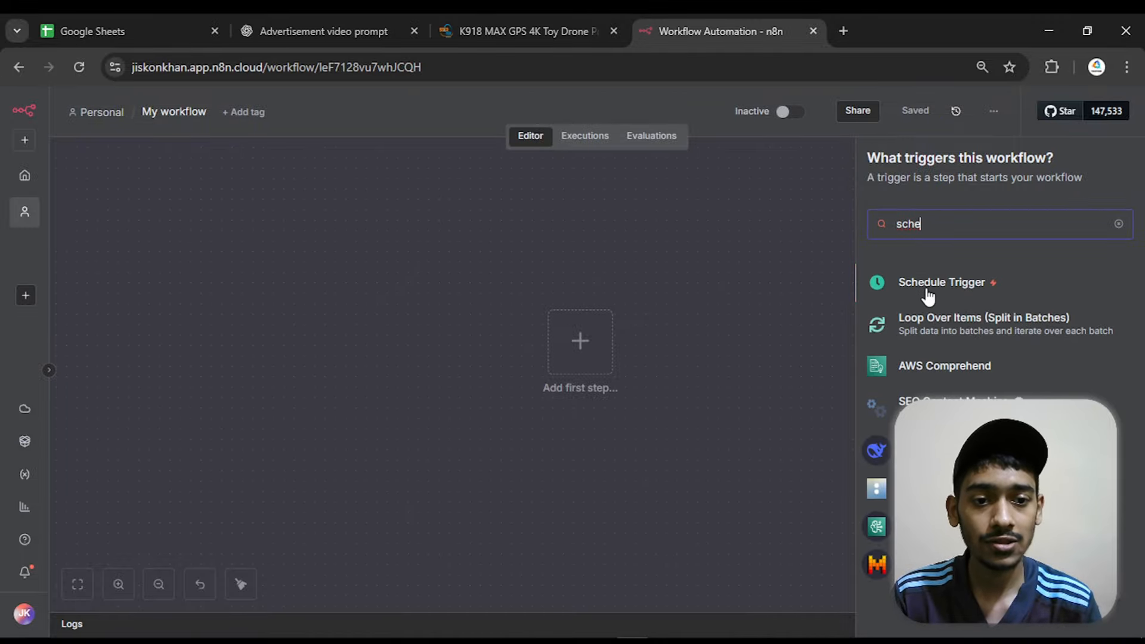
left_click(927, 292)
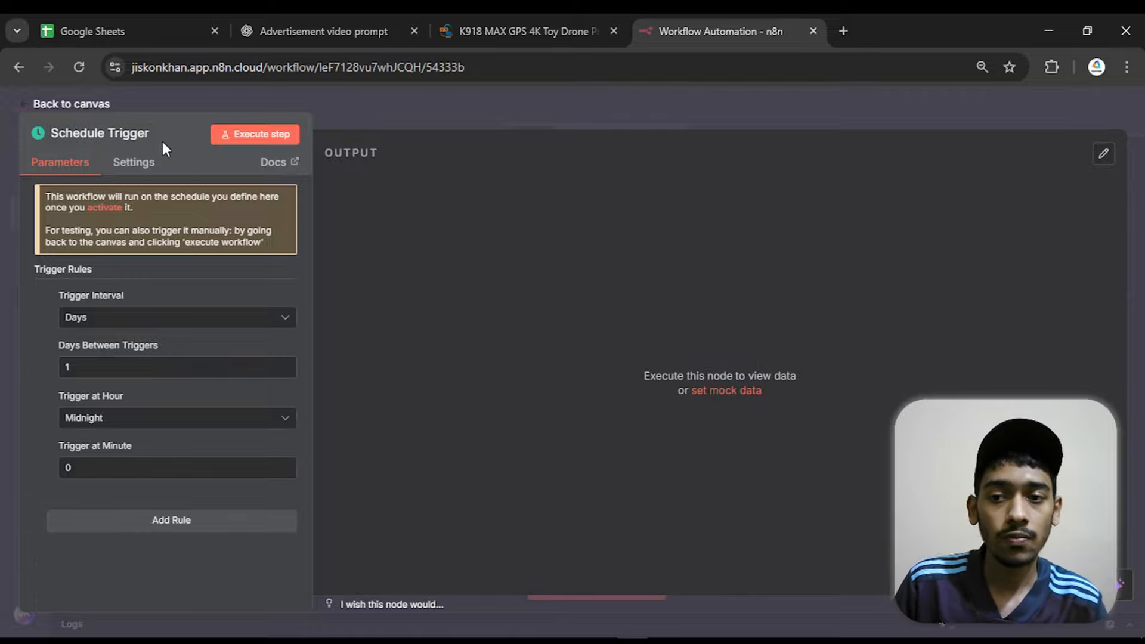
Set the Schedule Trigger's interval to Hours with 5 hours between triggers and return to the canvas
left_click(150, 333)
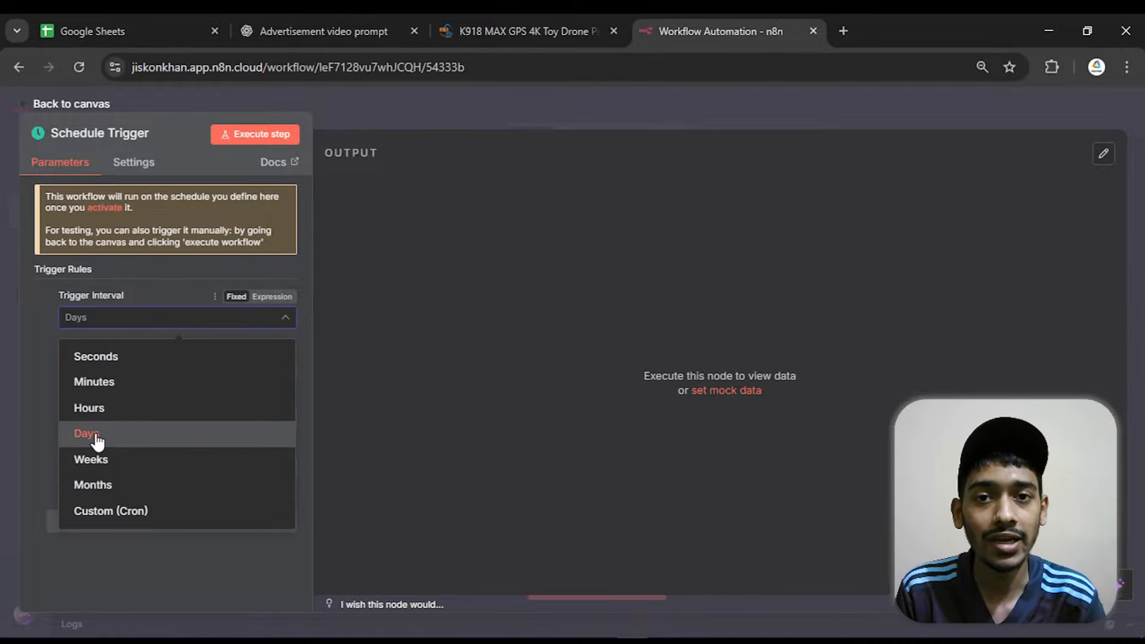
left_click(110, 416)
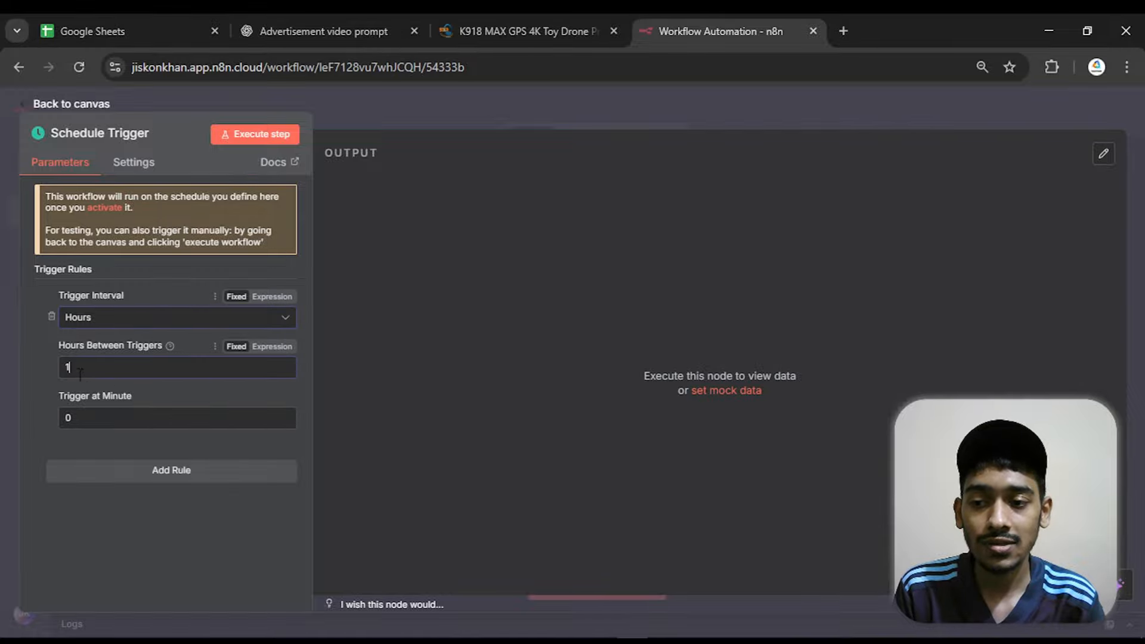
left_click_drag(76, 369, 53, 372)
type("5")
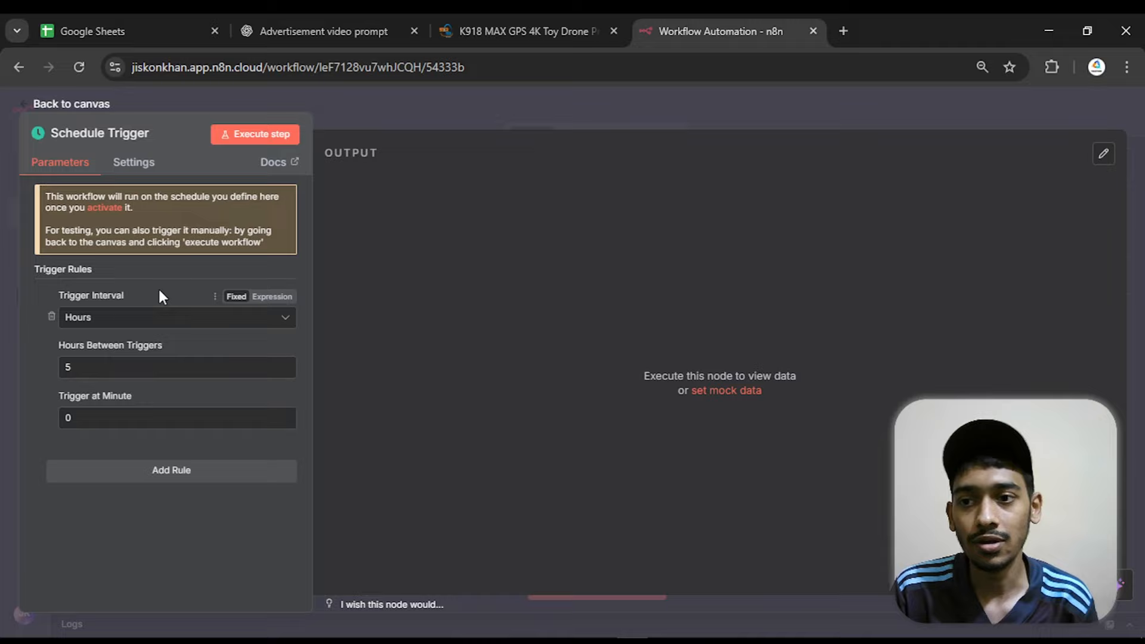
left_click(69, 105)
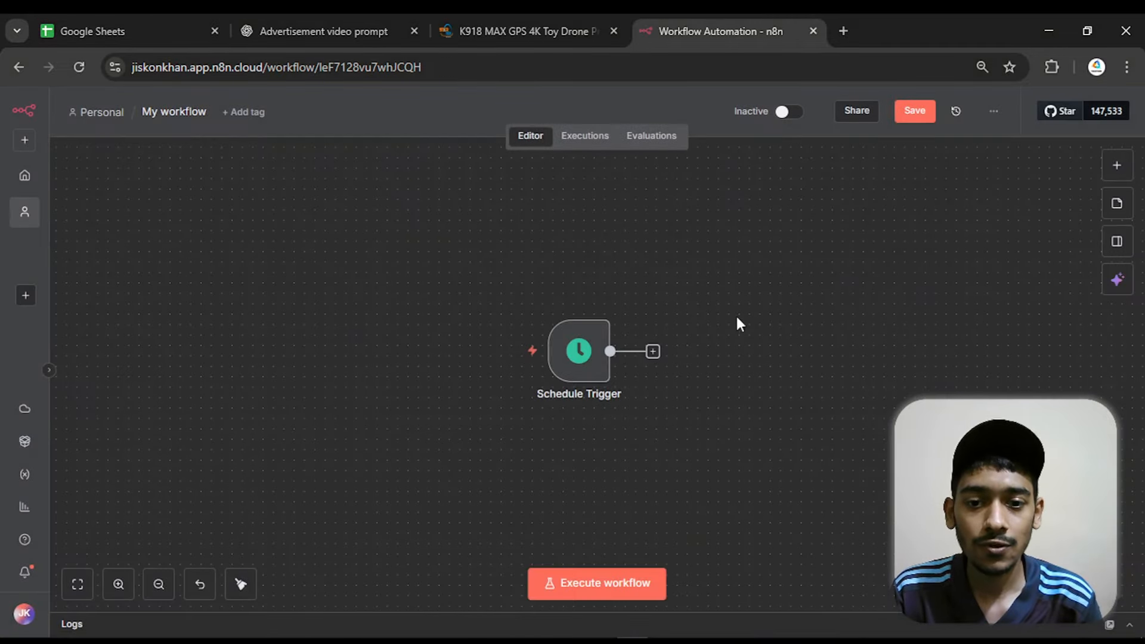
Move the Schedule Trigger to the left side of the canvas and connect a Google Sheets "Get row(s) in sheet" node after it
left_click_drag(582, 356, 342, 345)
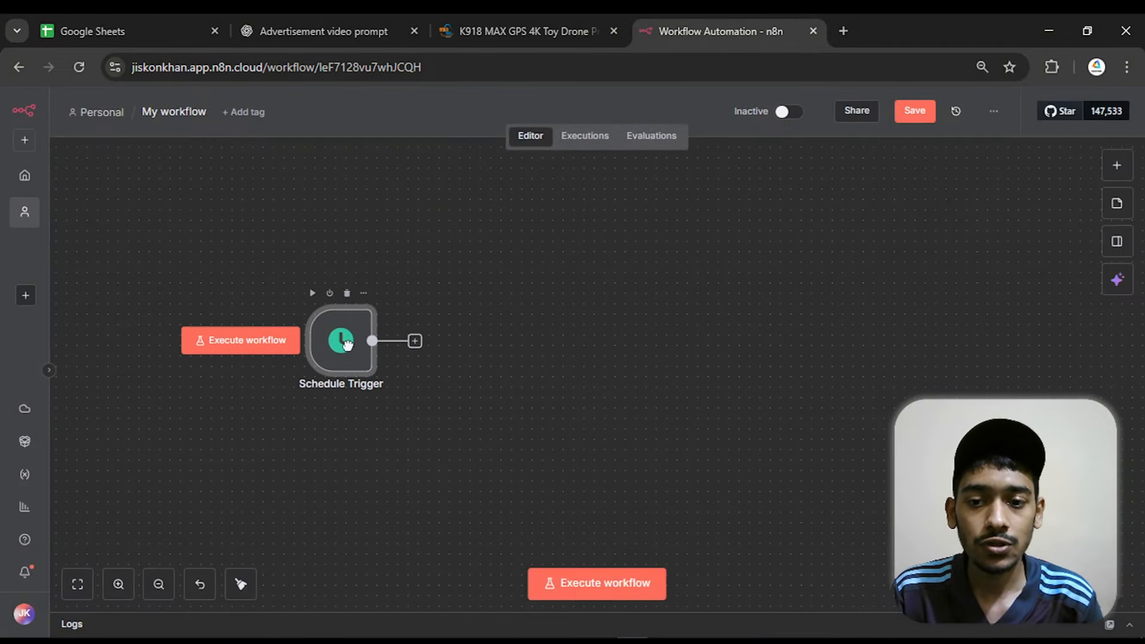
left_click(415, 341)
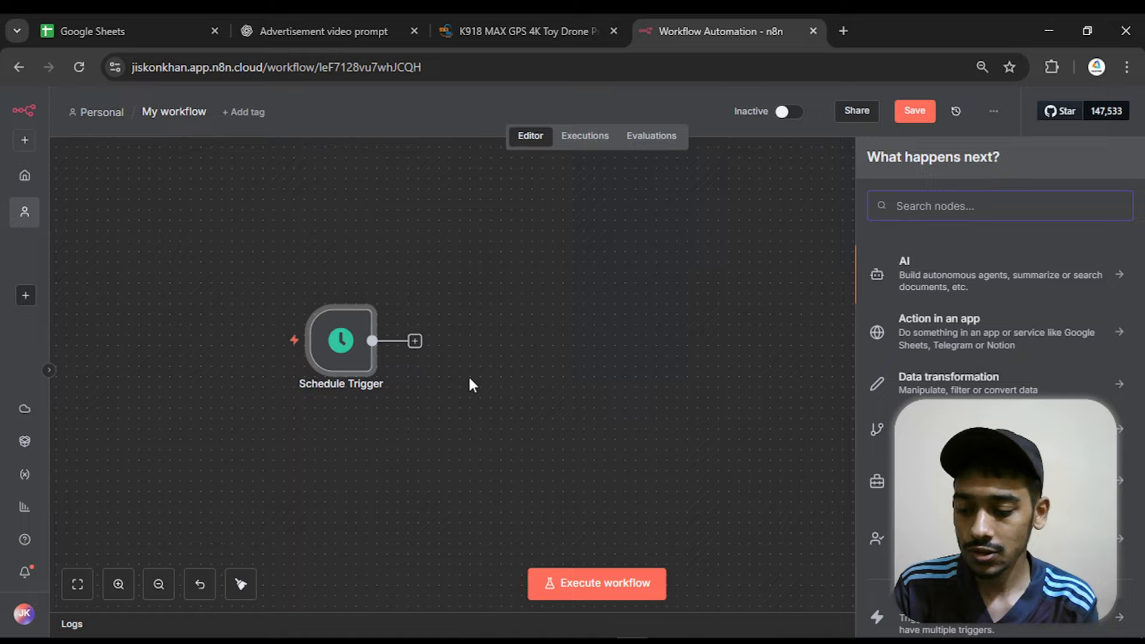
type("google")
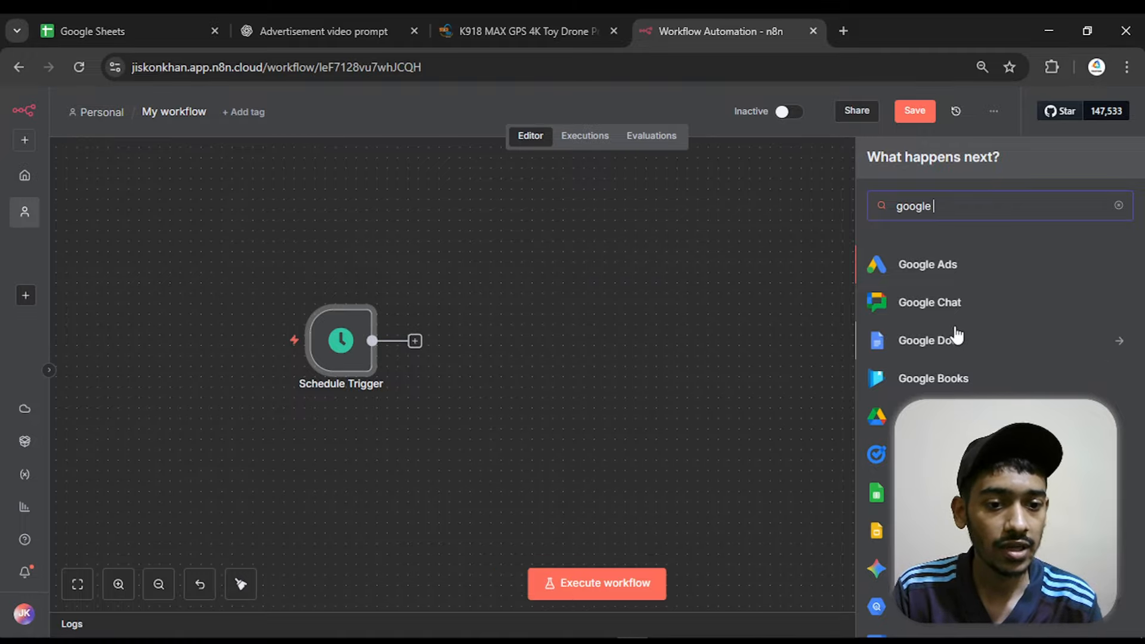
scroll(956, 333, "down", 2)
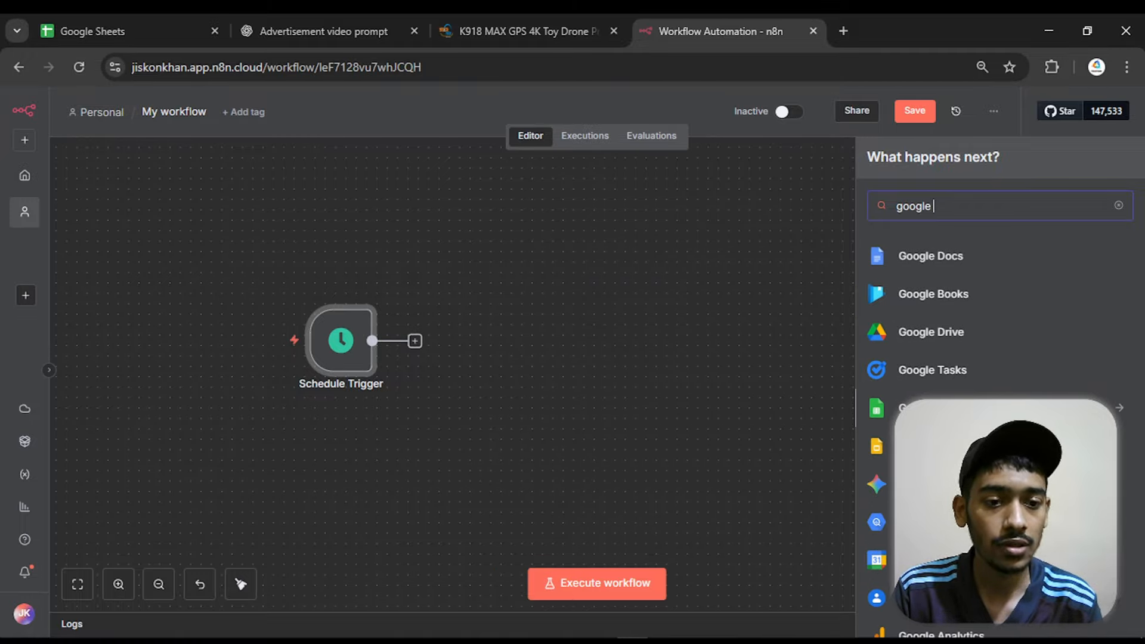
left_click(956, 410)
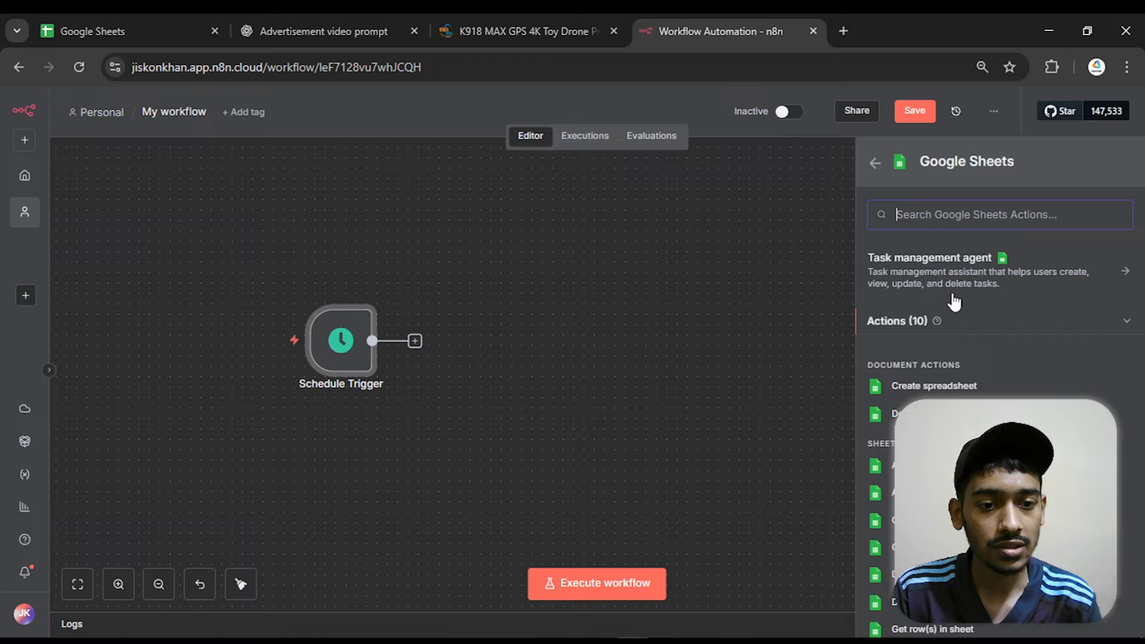
scroll(952, 295, "down", 2)
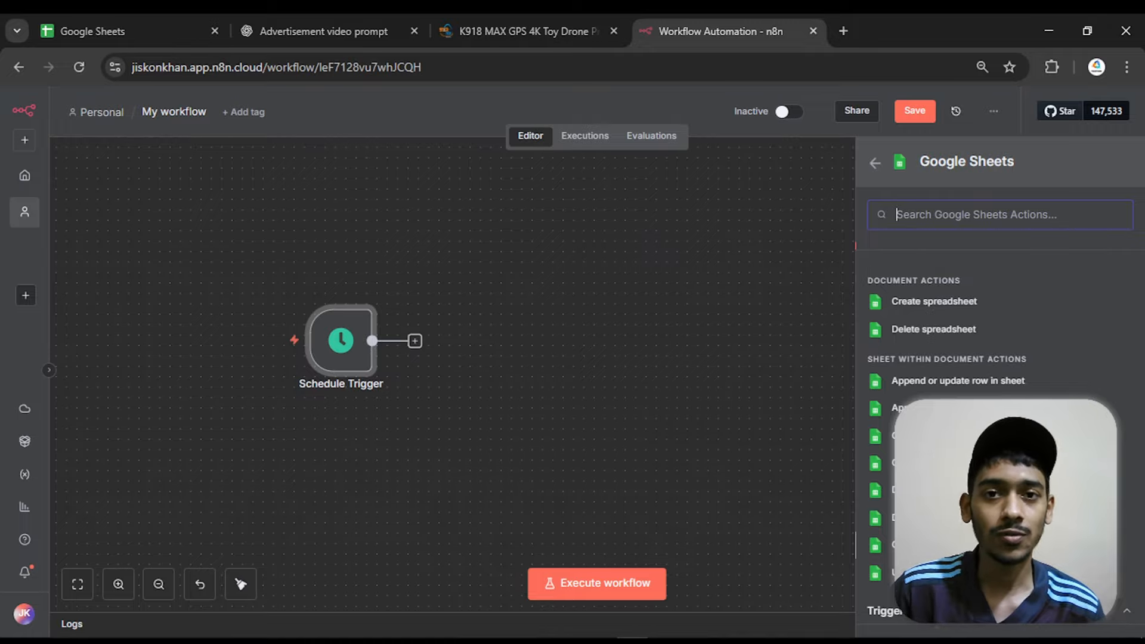
left_click(939, 546)
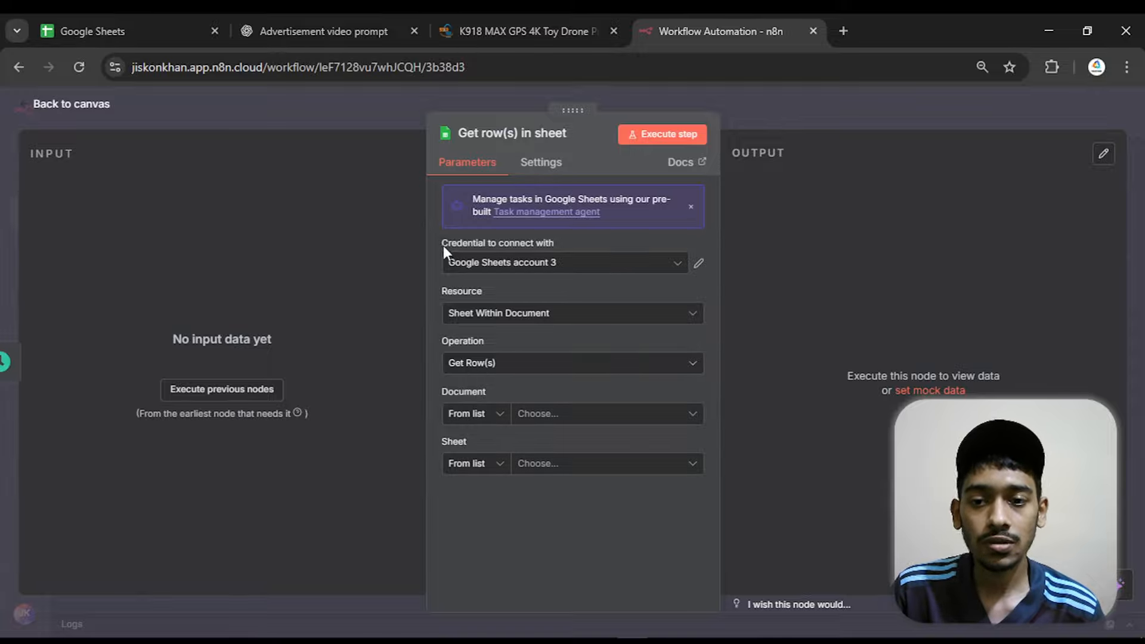
Create a new Google Sheets OAuth2 credential for the node and authorize it by signing in with the Google account
left_click(511, 267)
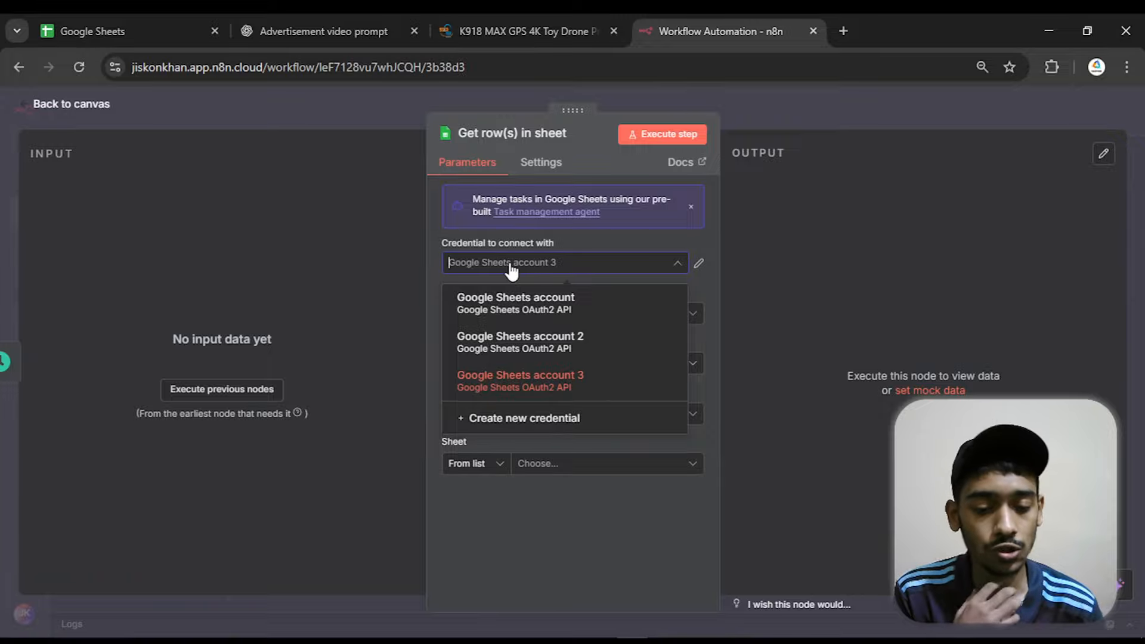
left_click(511, 420)
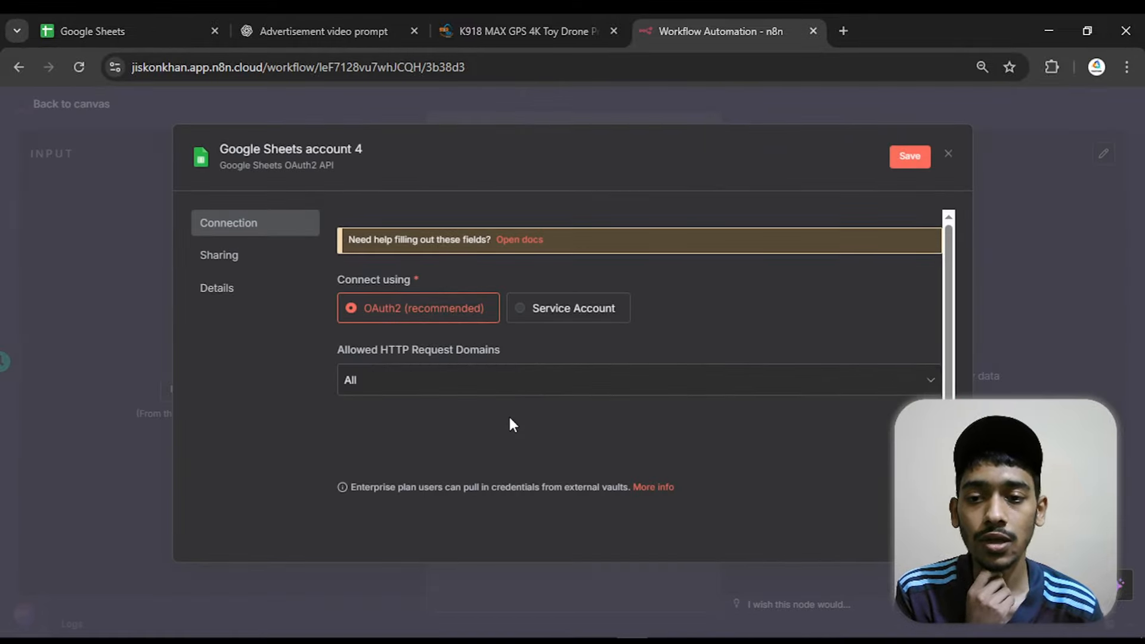
left_click(429, 438)
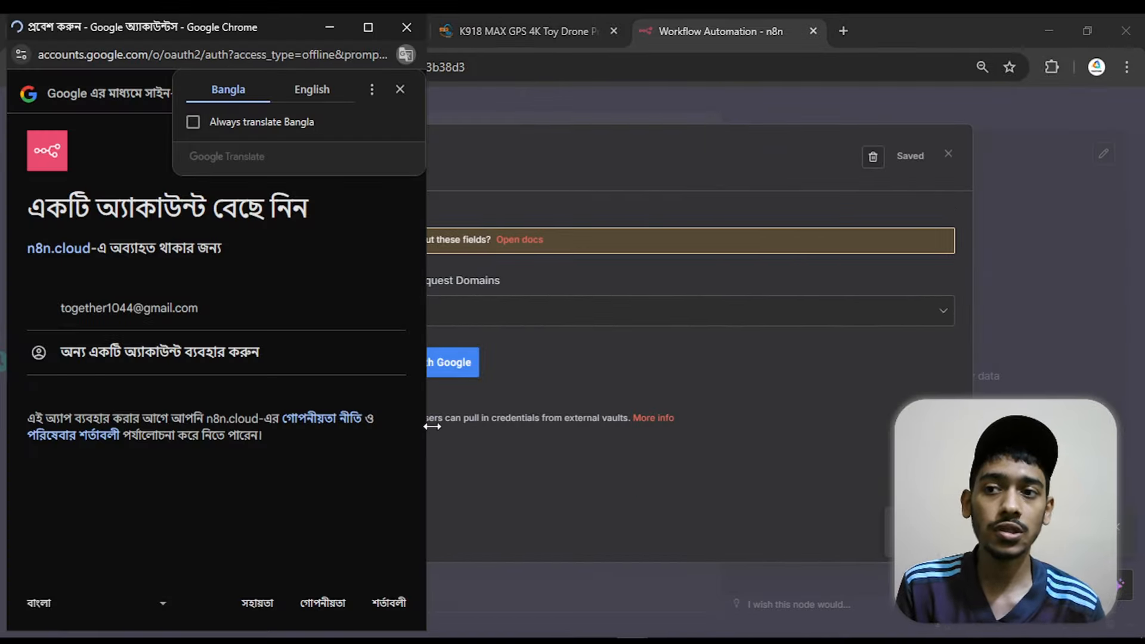
left_click(315, 91)
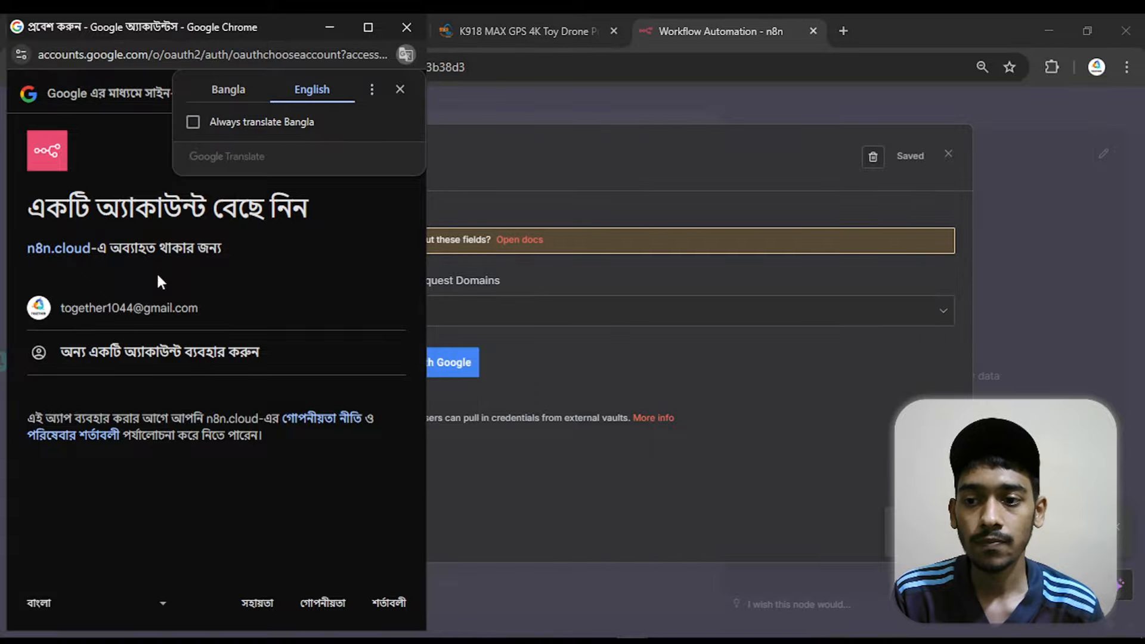
left_click(160, 308)
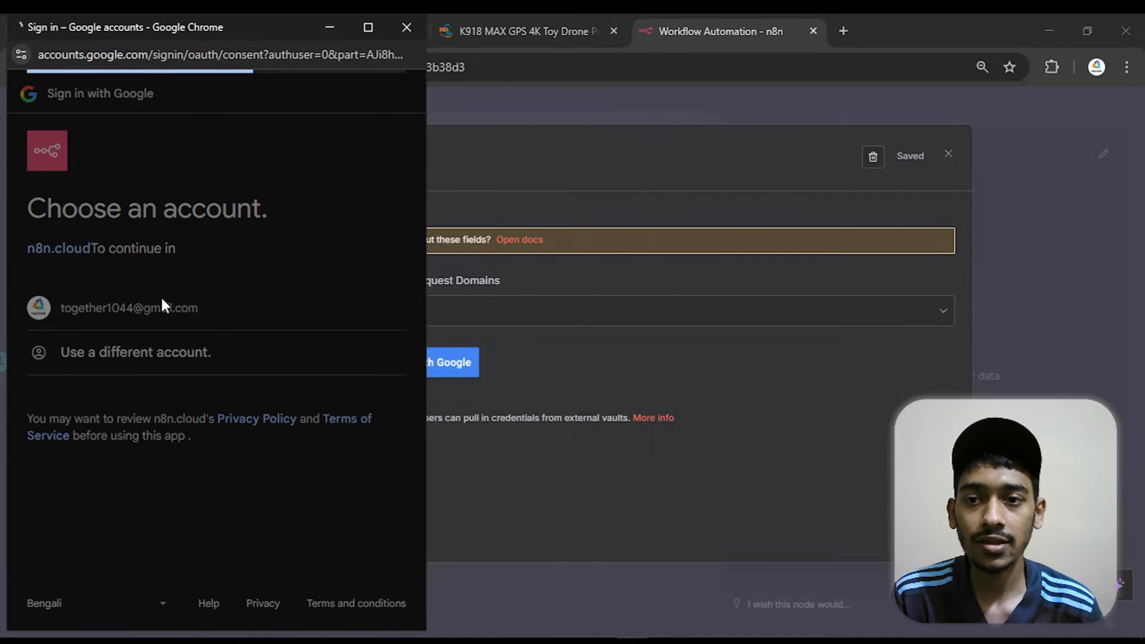
left_click(282, 606)
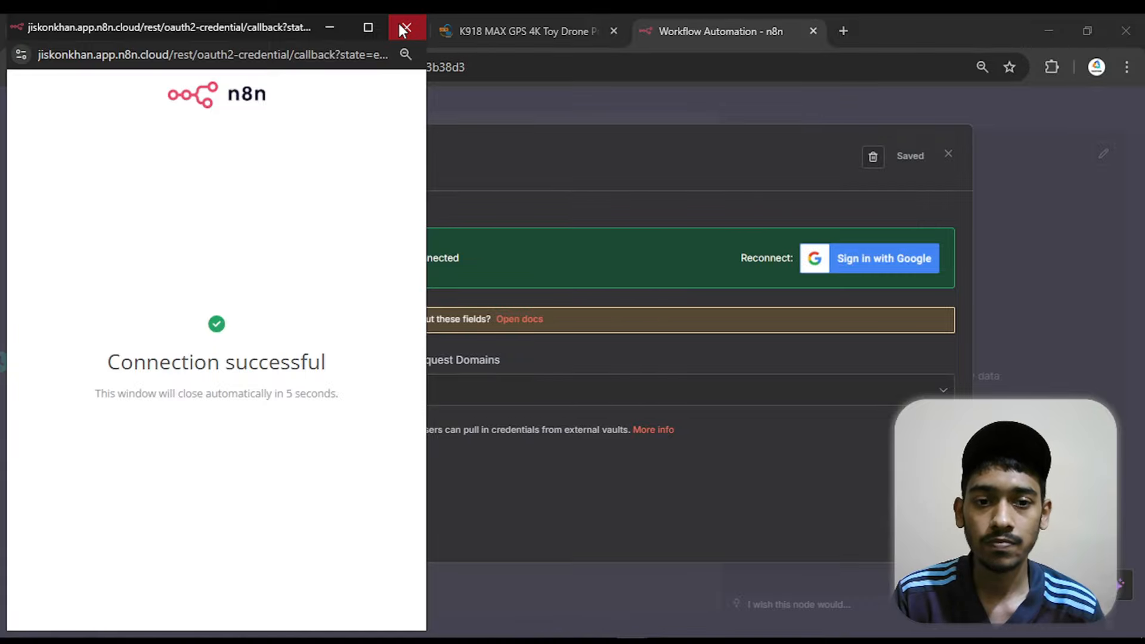
left_click(399, 20)
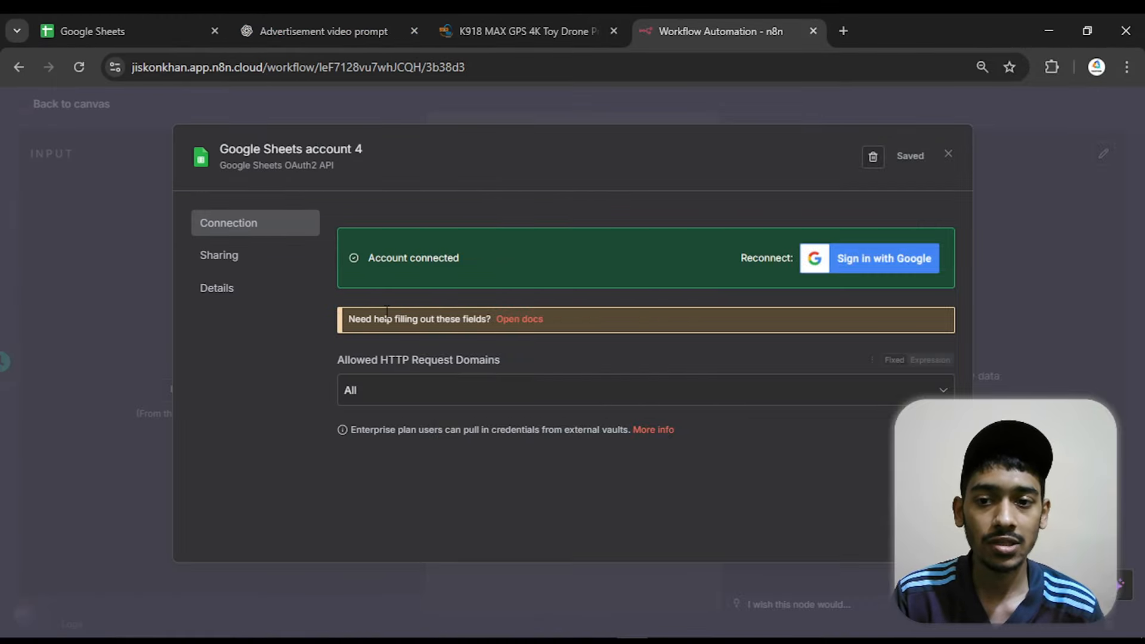
left_click(949, 154)
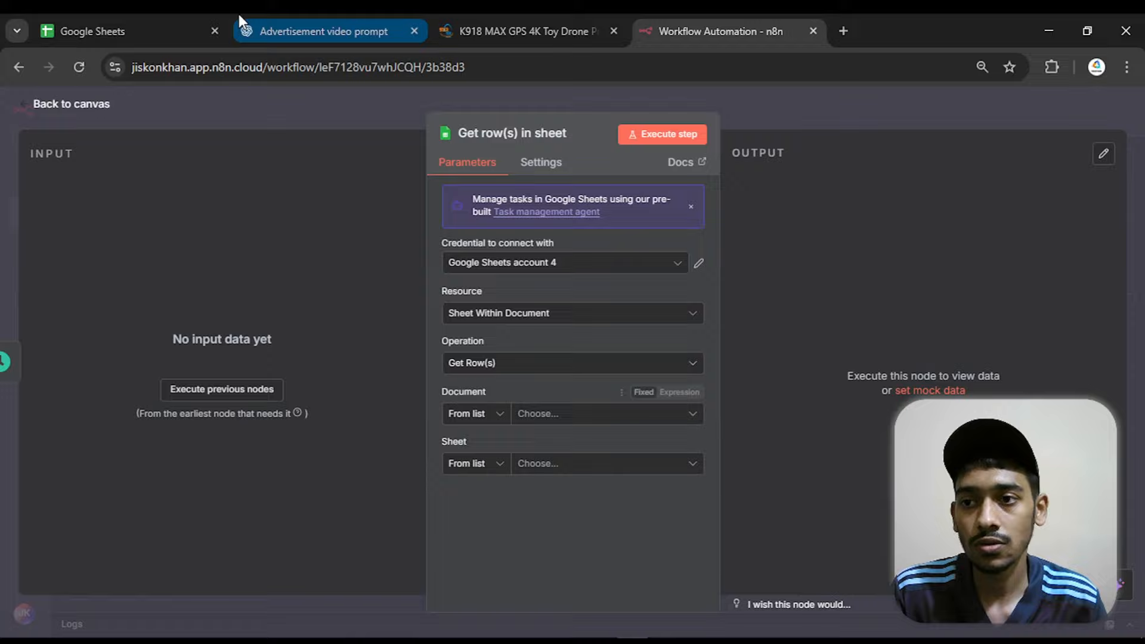
Switch to Google Sheets, create a blank spreadsheet named "UGC Ads to YT" and dismiss the pre-built tables suggestions
left_click(130, 24)
left_click(270, 251)
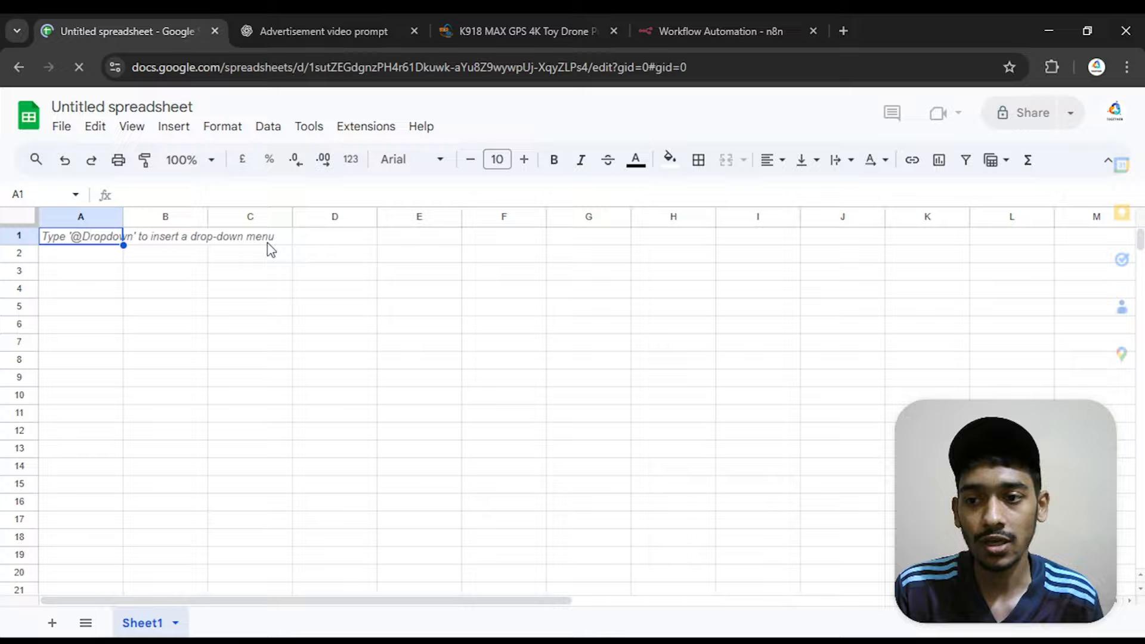
left_click(130, 241)
double_click(135, 104)
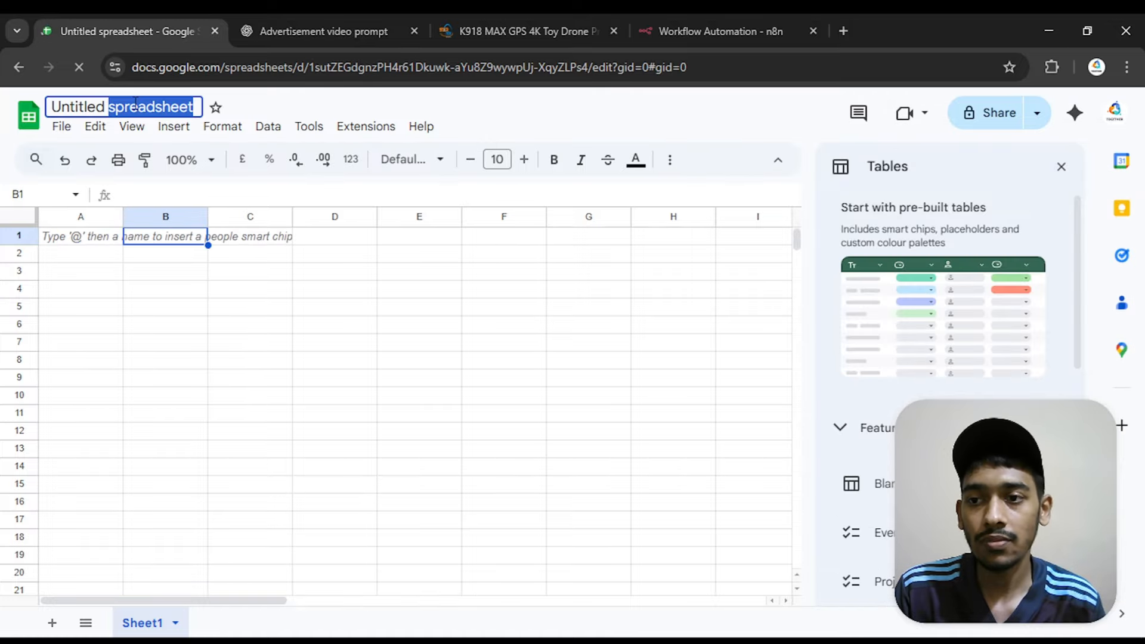
triple_click(135, 104)
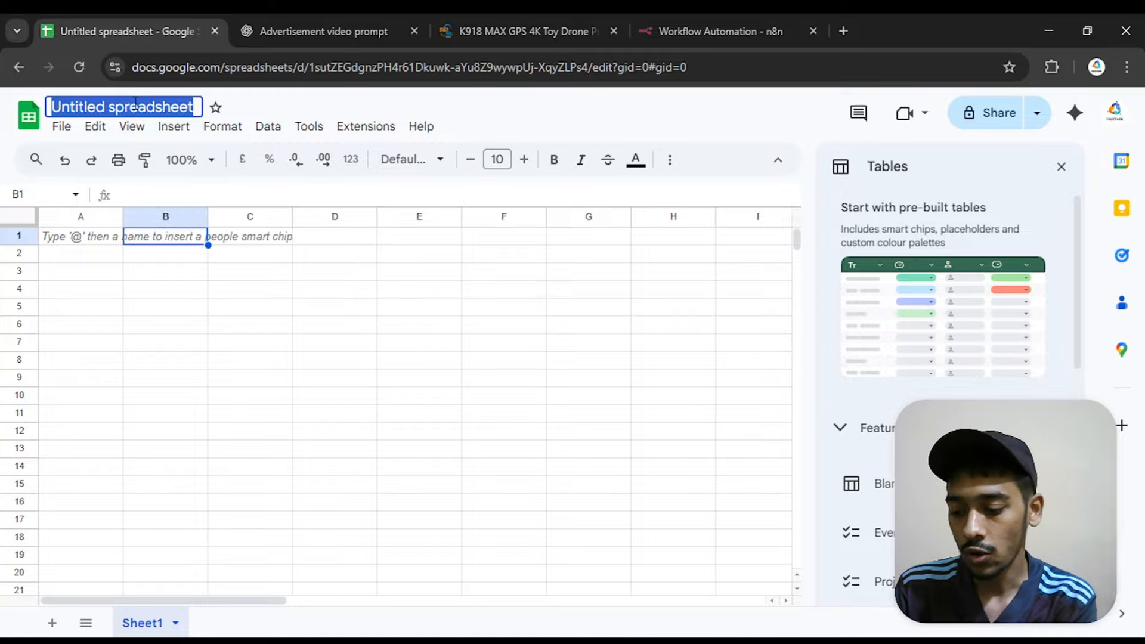
type("UGC")
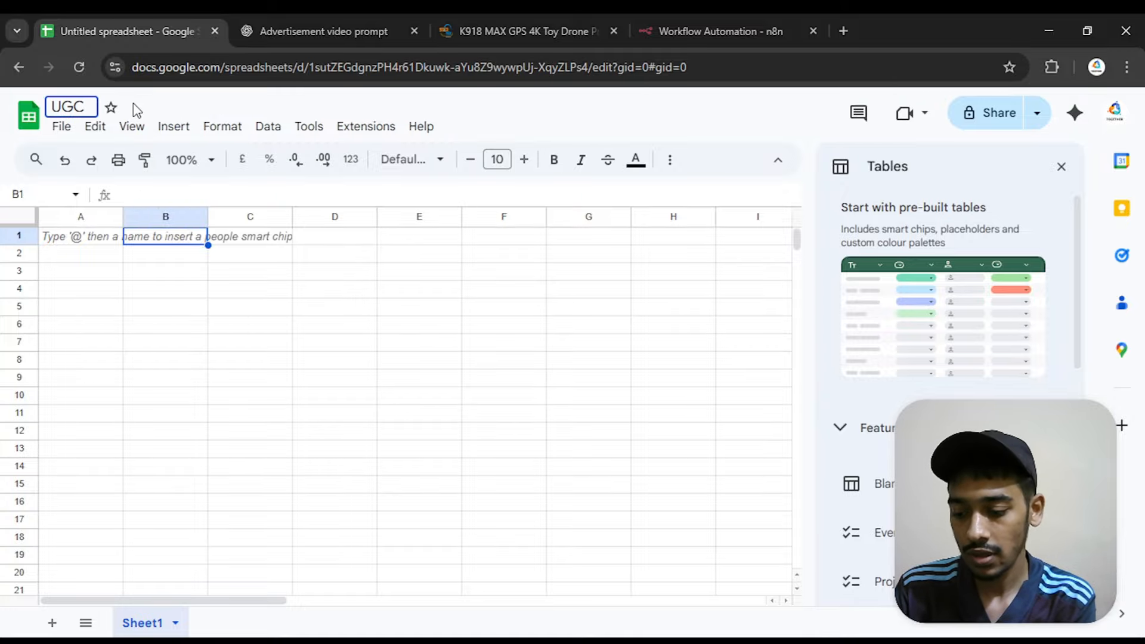
type("Ads")
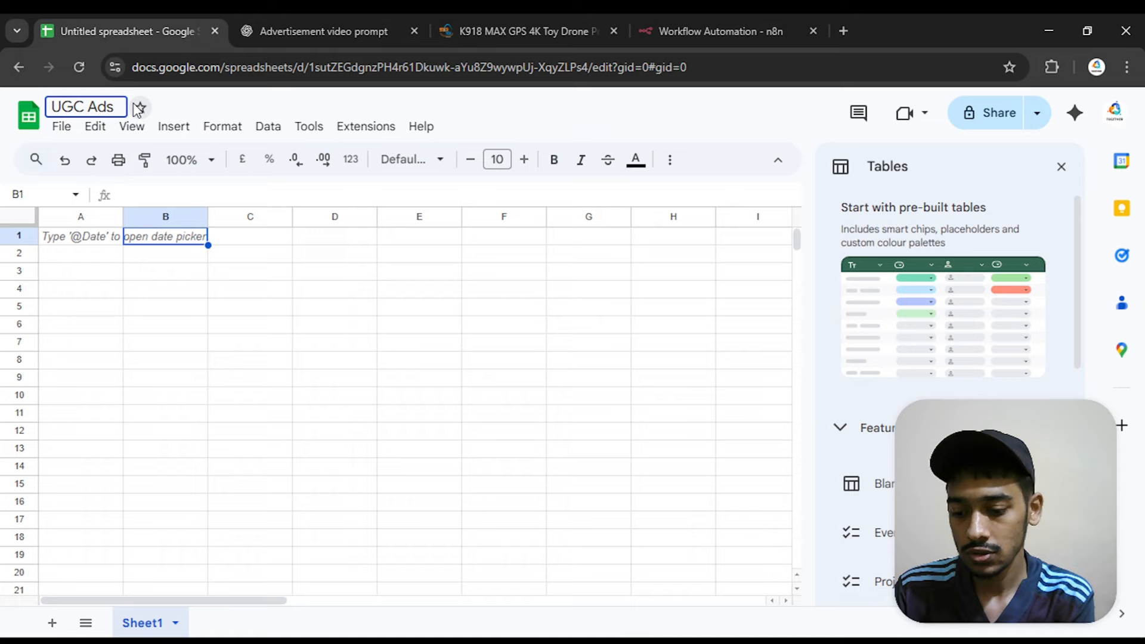
type(" to YT")
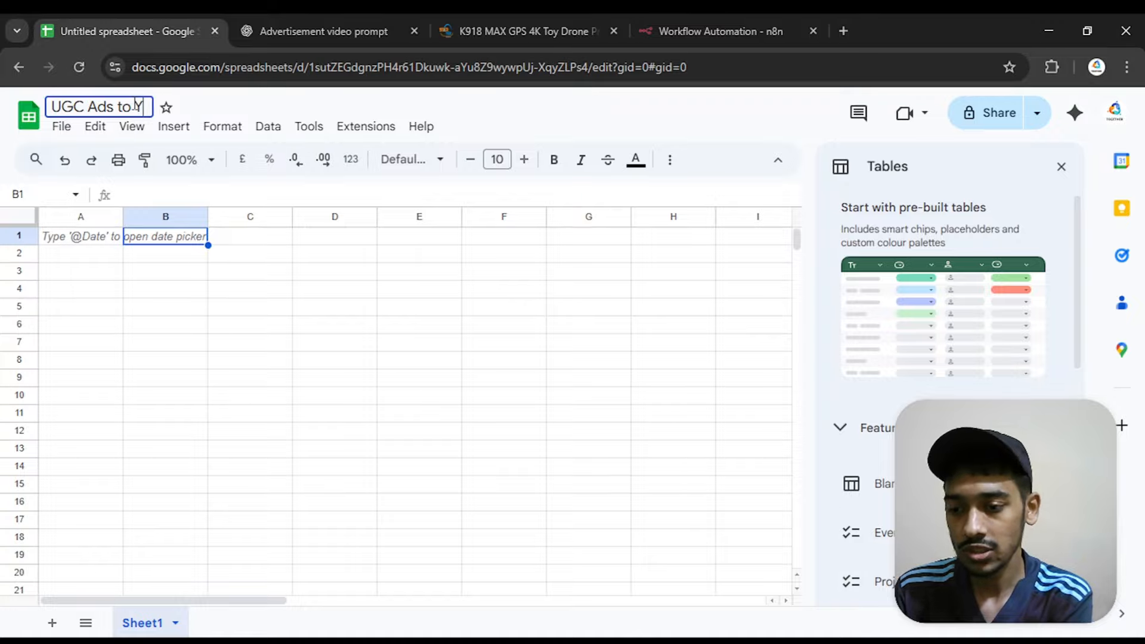
left_click(187, 376)
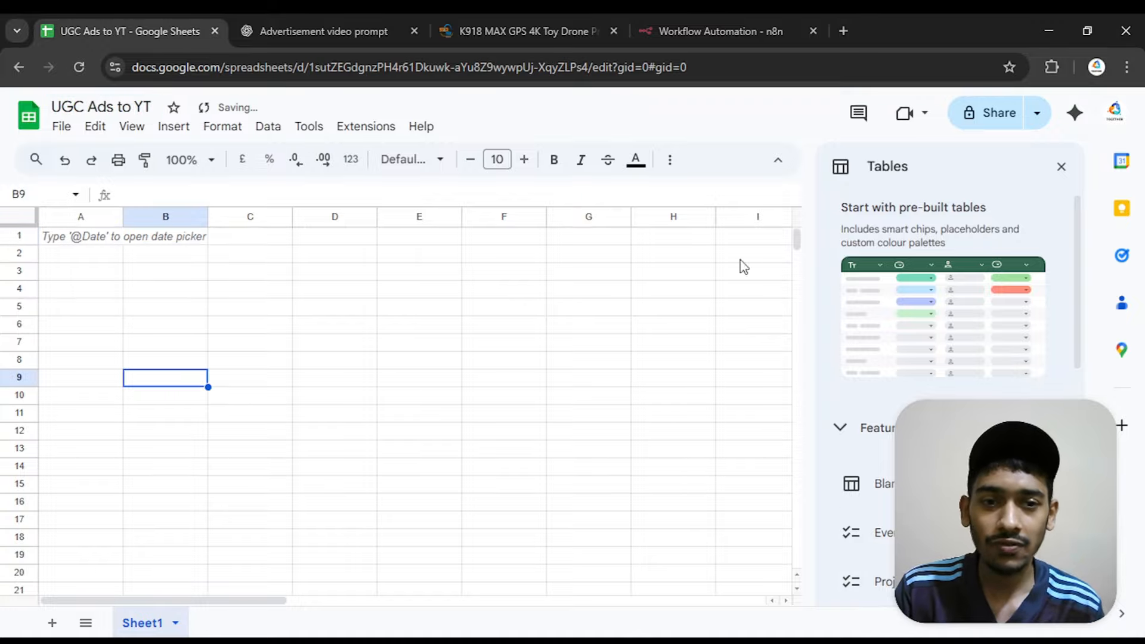
left_click(1061, 167)
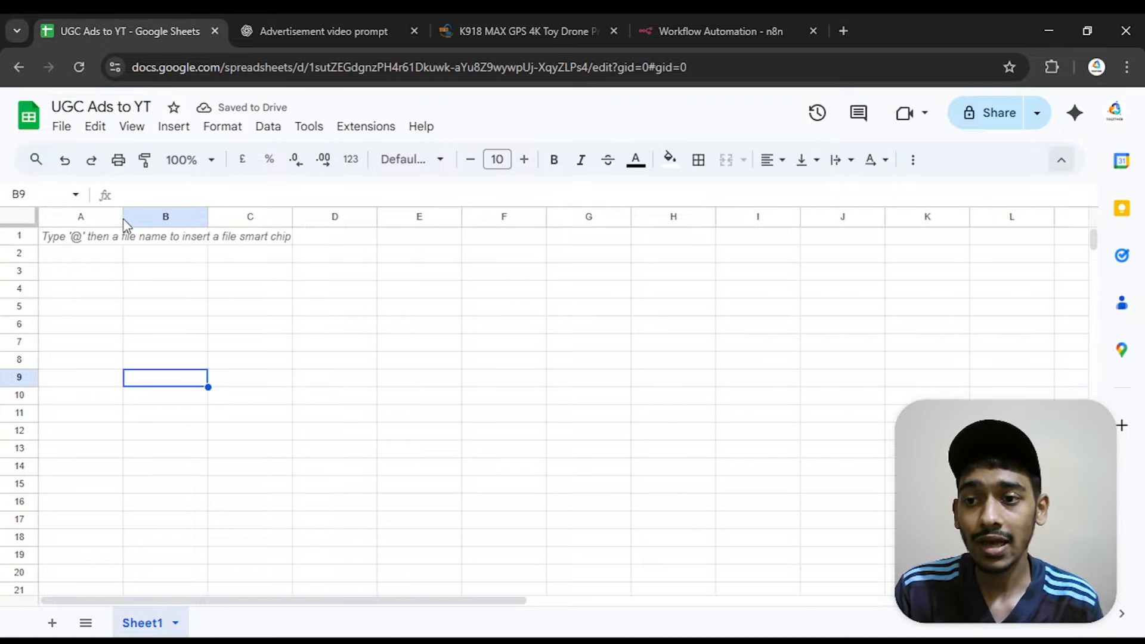
Widen column A to about twice its width and enter the header "Prompt" in cell A1
left_click_drag(123, 217, 217, 234)
left_click(166, 236)
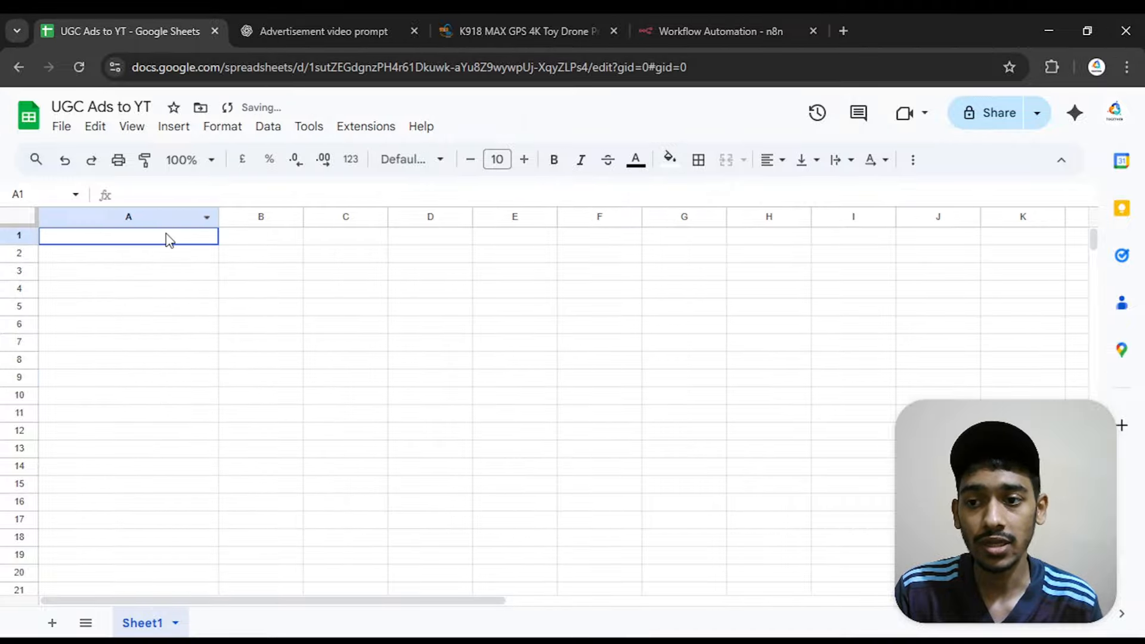
type("Prompt")
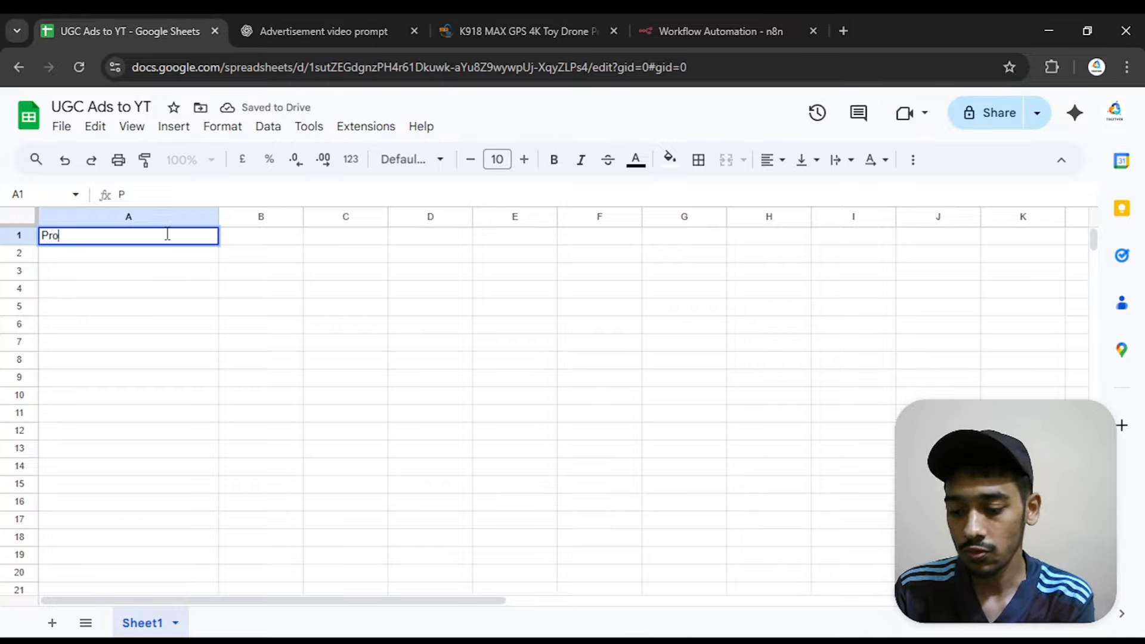
left_click(196, 312)
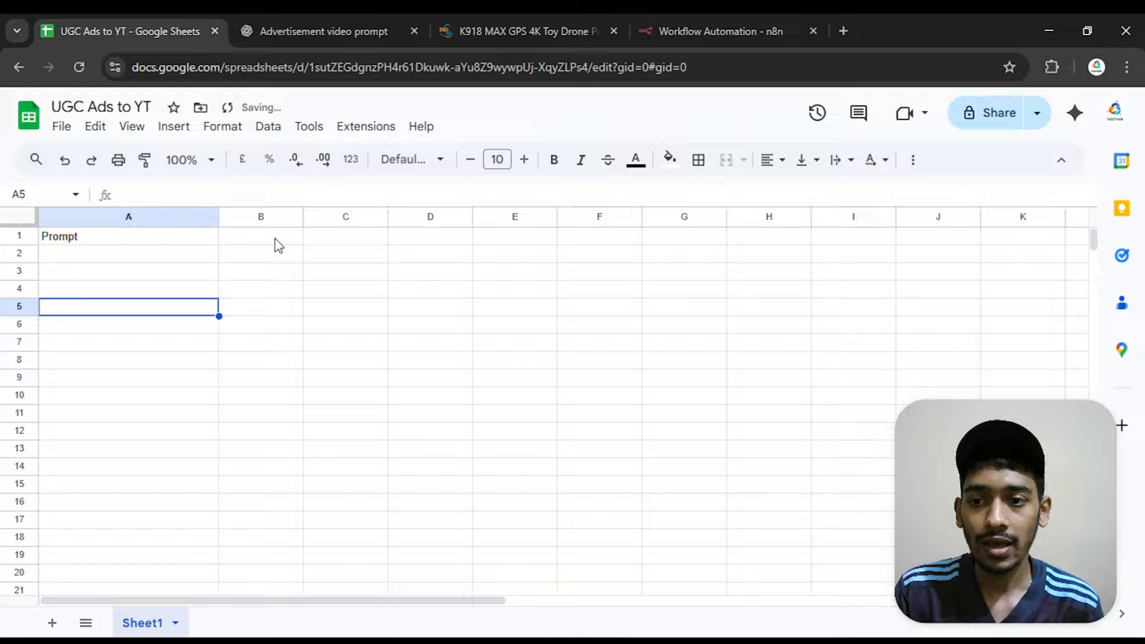
Widen column B to about twice its width and enter the header "Product Image" in cell B1
left_click(275, 239)
left_click_drag(305, 217, 388, 216)
double_click(307, 237)
type("P")
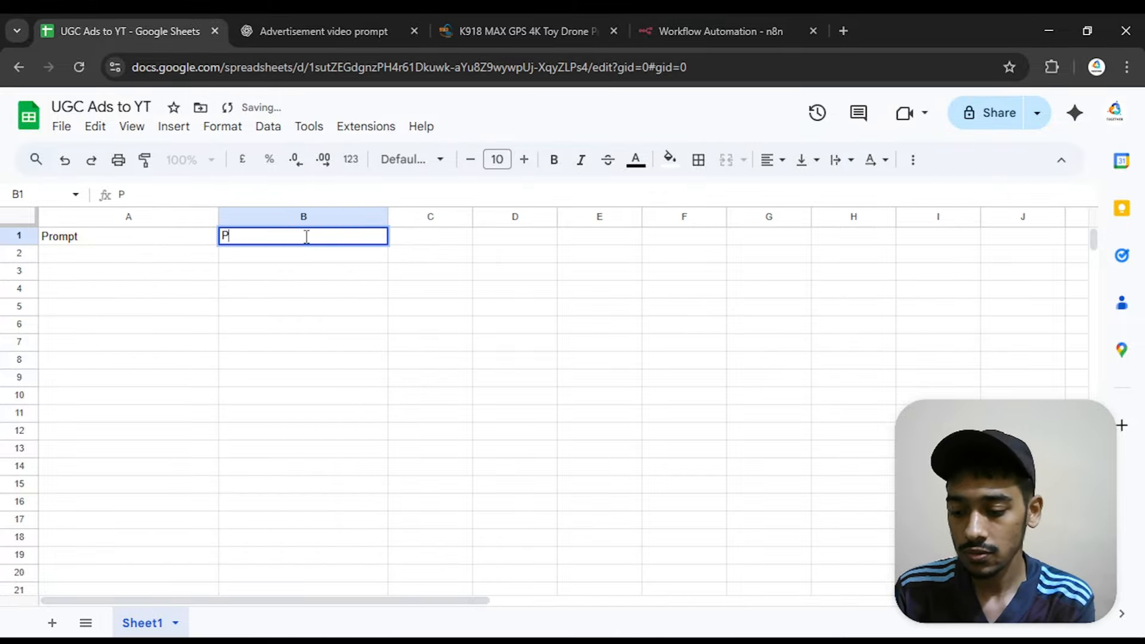
type("roduct ")
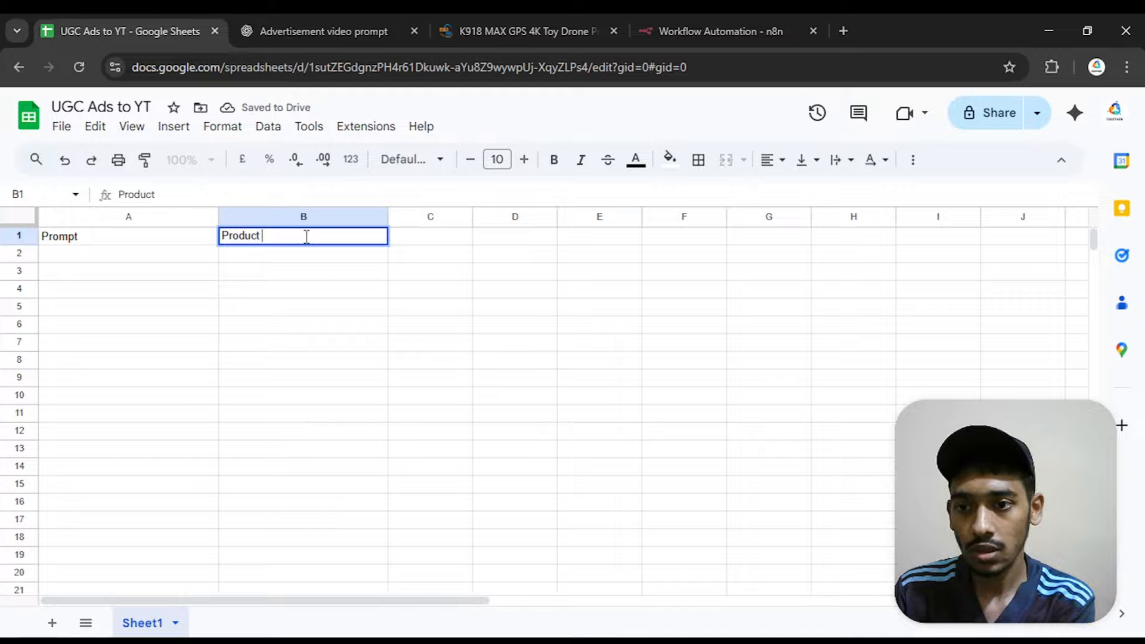
type("Image")
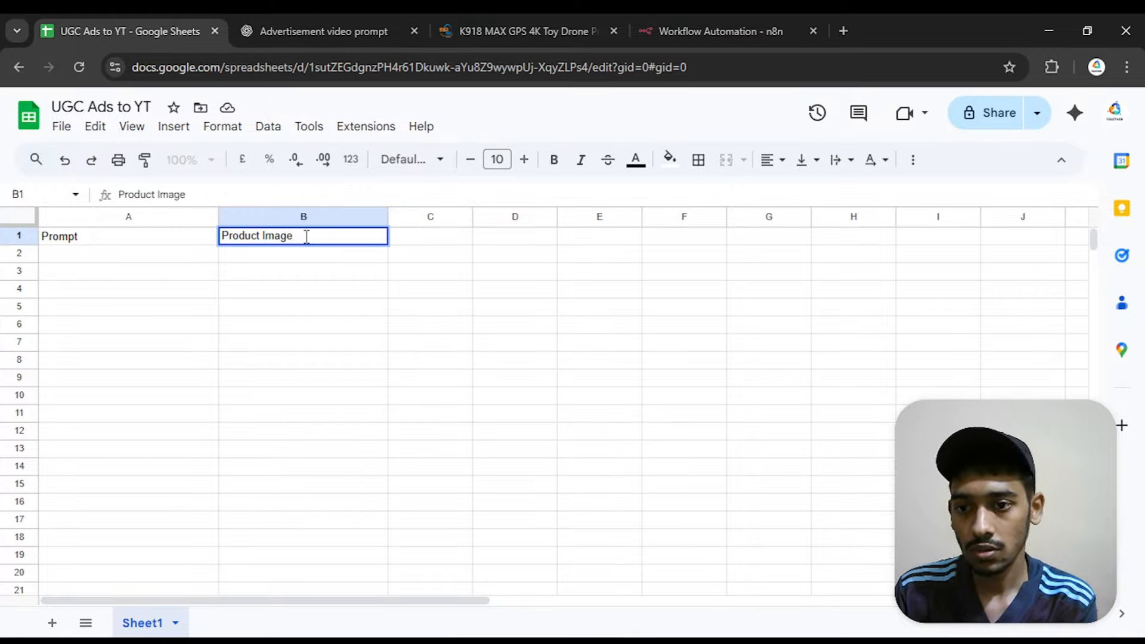
left_click(456, 340)
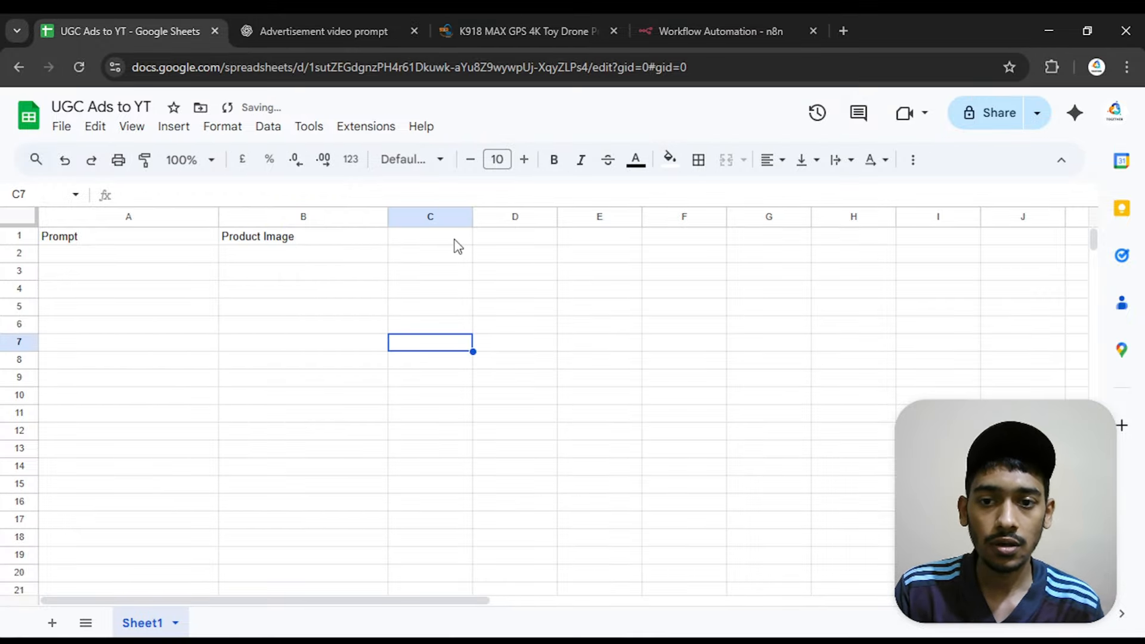
Widen column C to about twice its width and enter the header "Product Purchase Link" in cell C1
left_click(456, 239)
left_click_drag(469, 216, 554, 217)
left_click(454, 272)
left_click(431, 236)
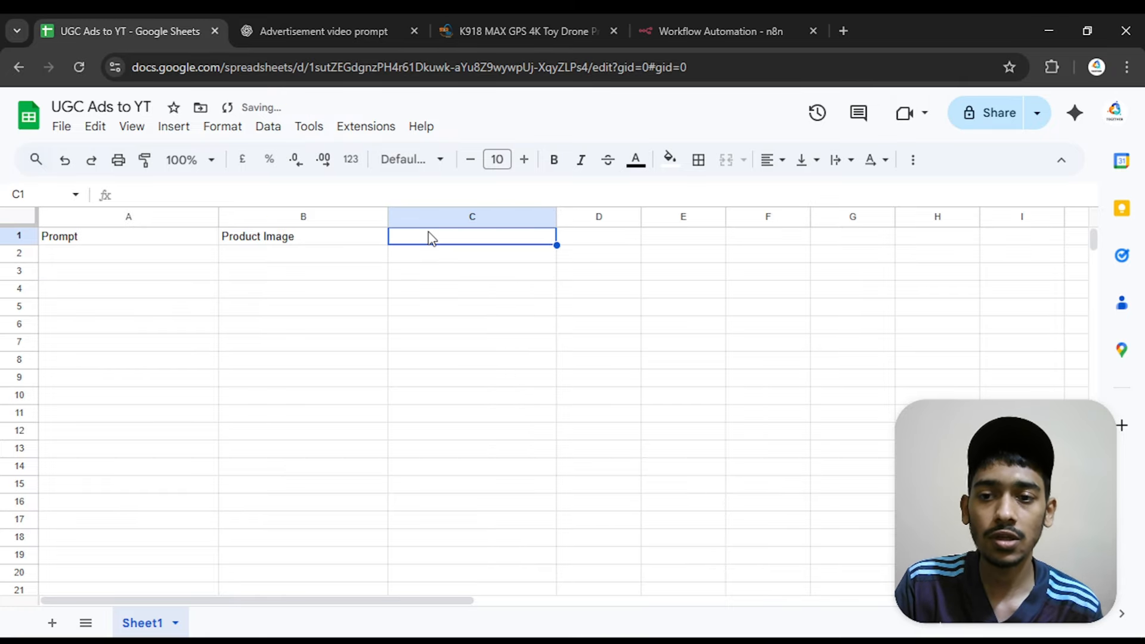
double_click(430, 233)
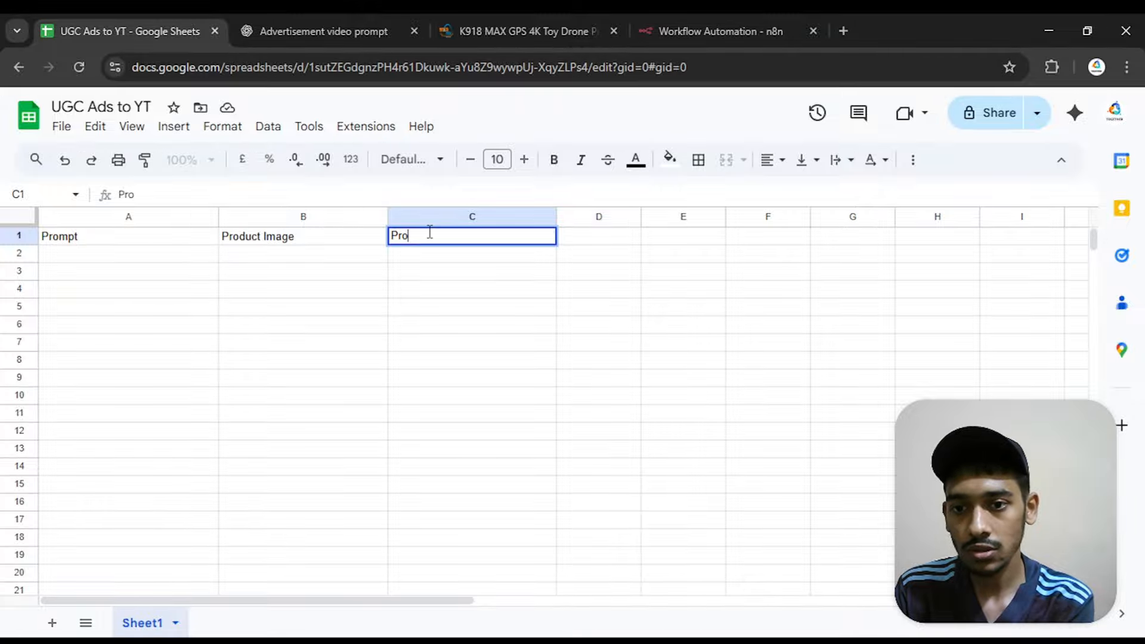
type("duct")
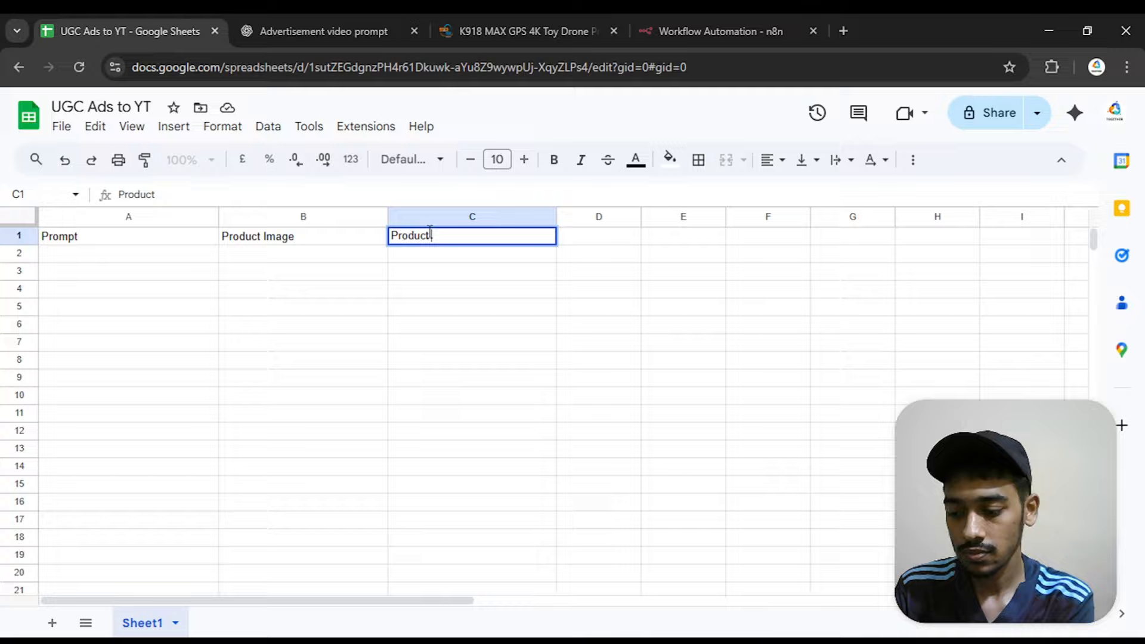
type(" Purchas")
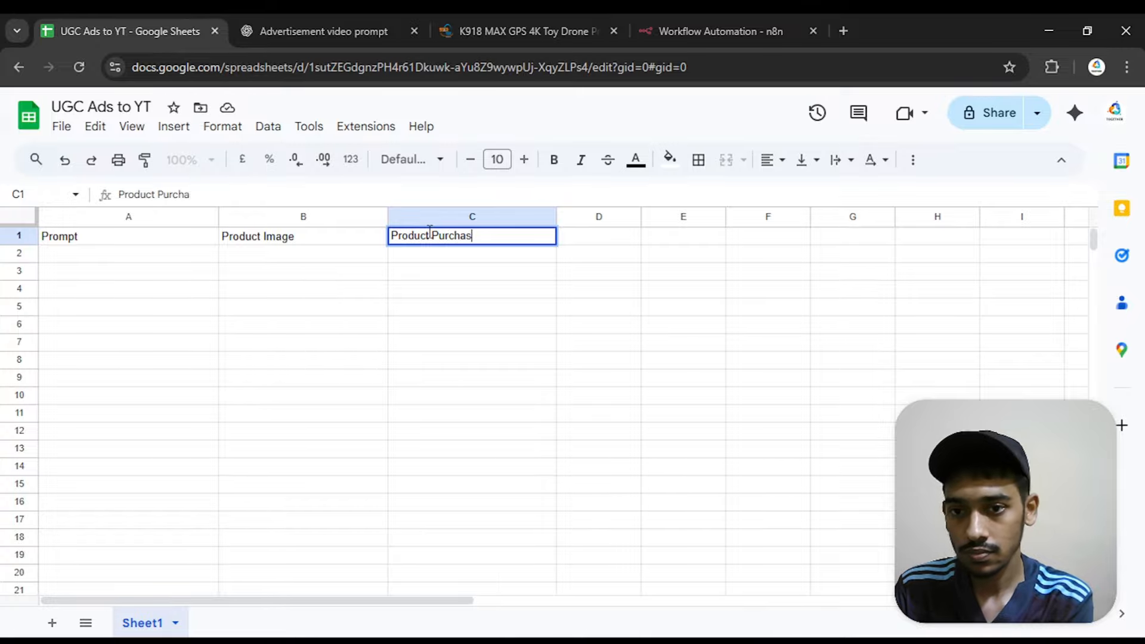
type("e Link")
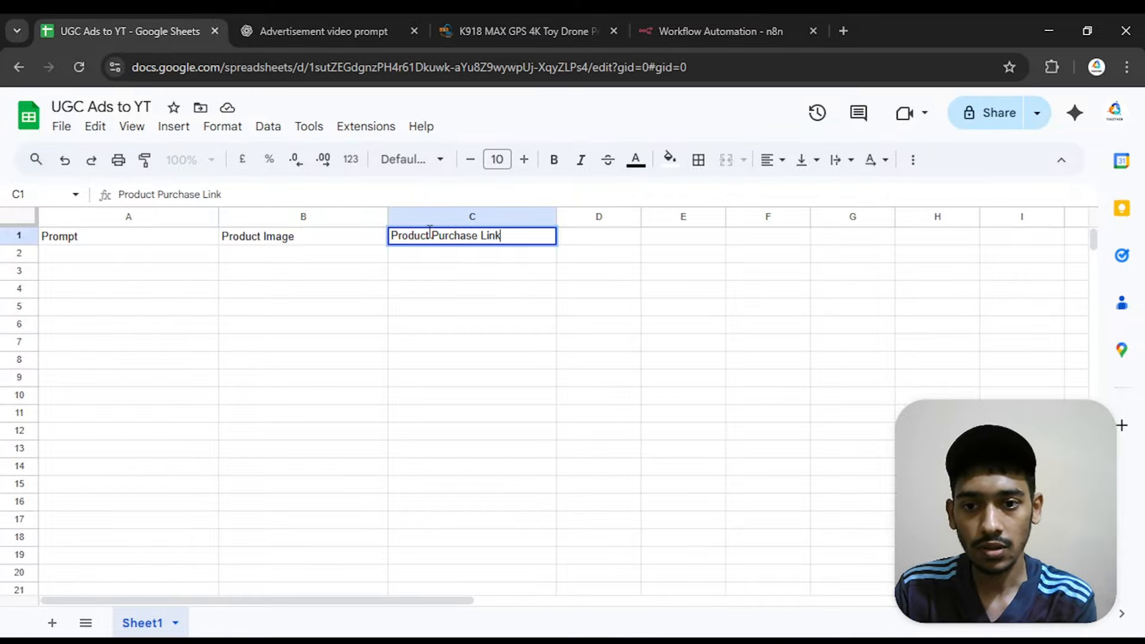
left_click(470, 313)
Widen column D to about twice its width and enter the header "Approvation" in cell D1
left_click(630, 237)
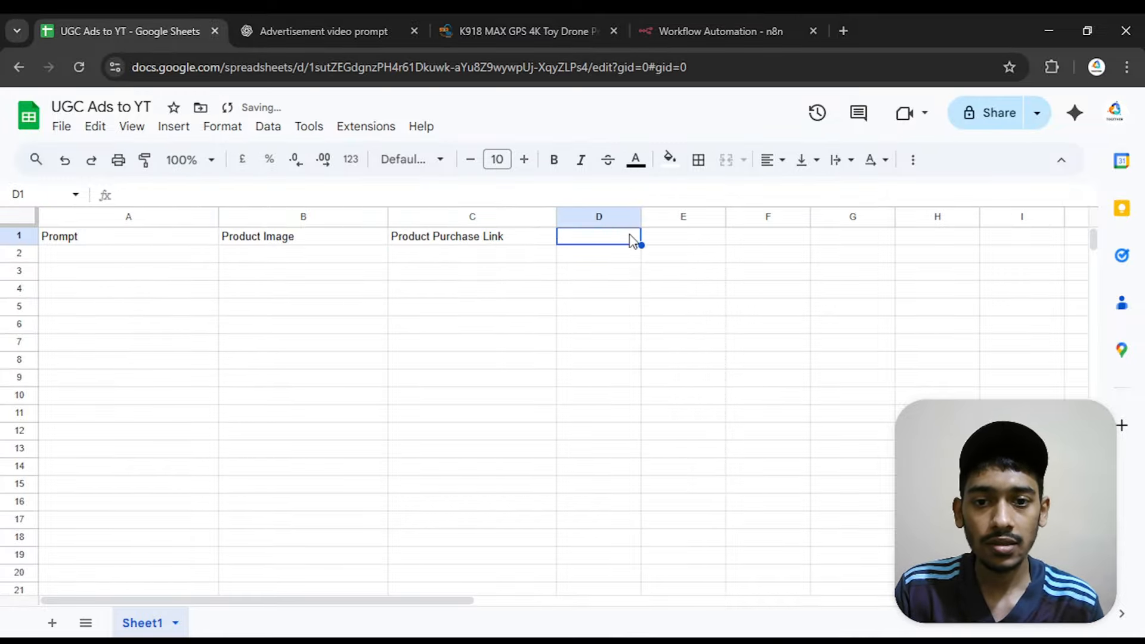
left_click_drag(642, 216, 740, 216)
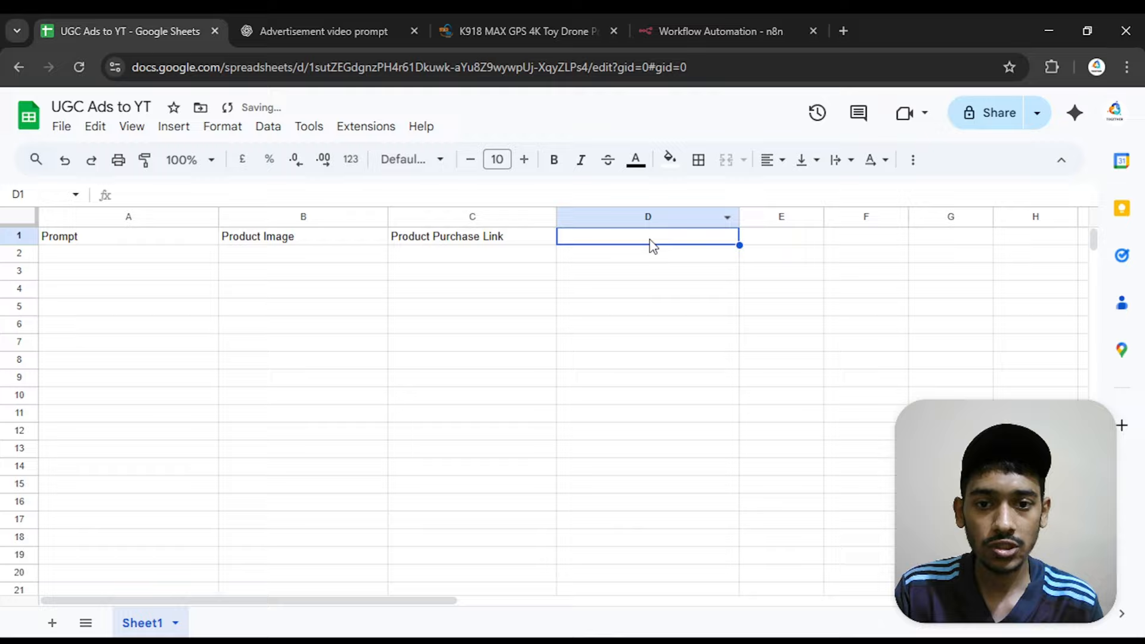
double_click(652, 240)
type("App")
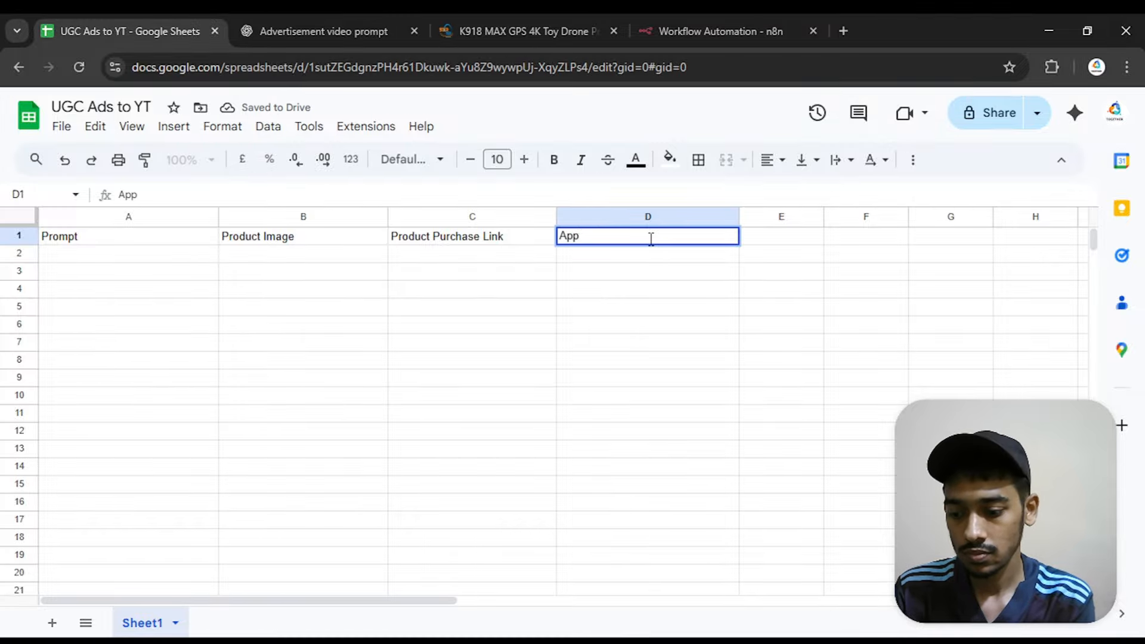
type("rovation")
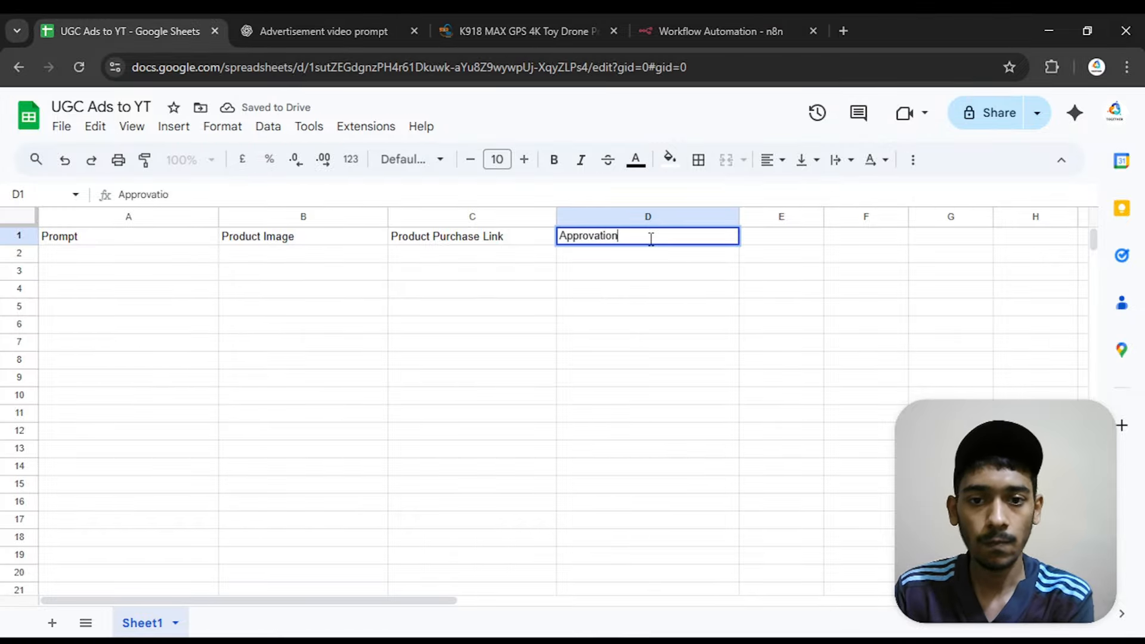
left_click(733, 291)
Enter the header "Status" in cell E1
double_click(768, 240)
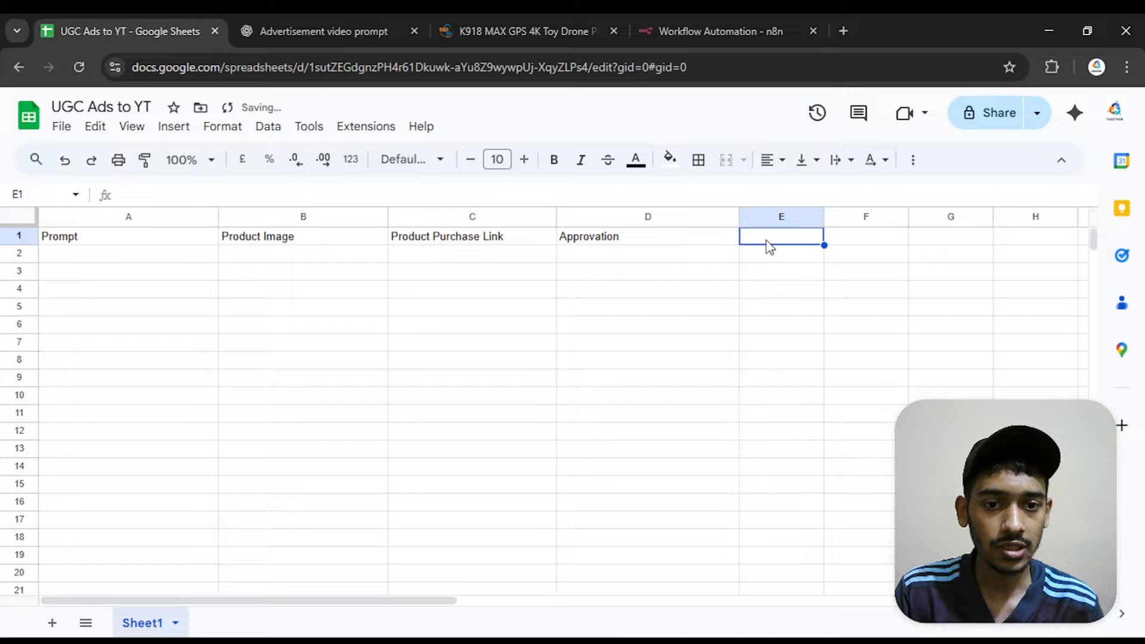
type("Sat")
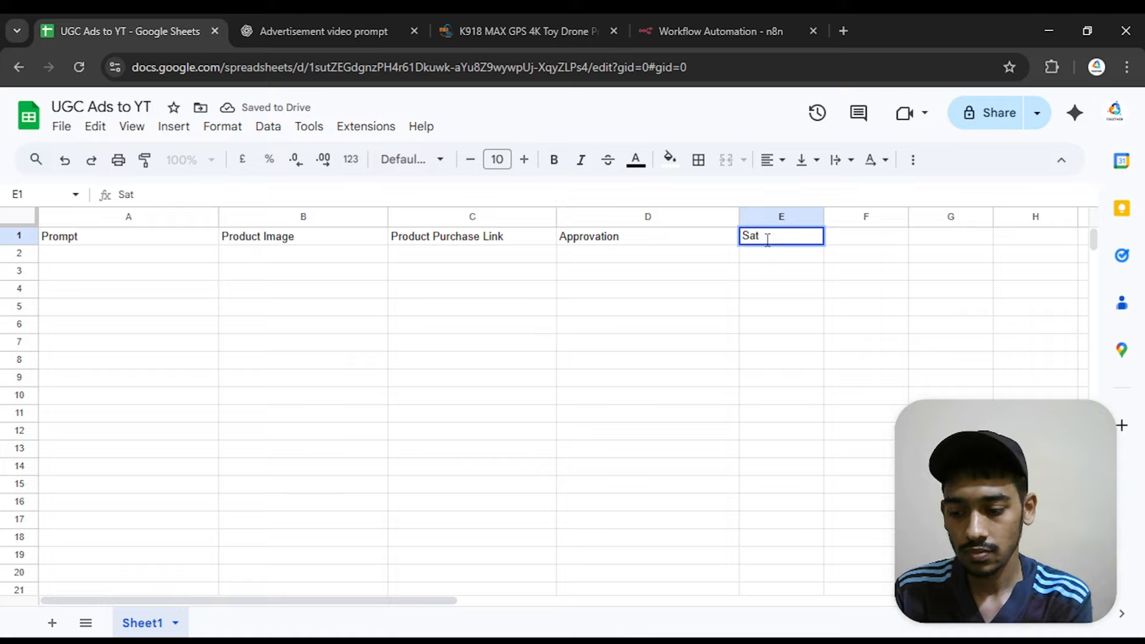
type("atus")
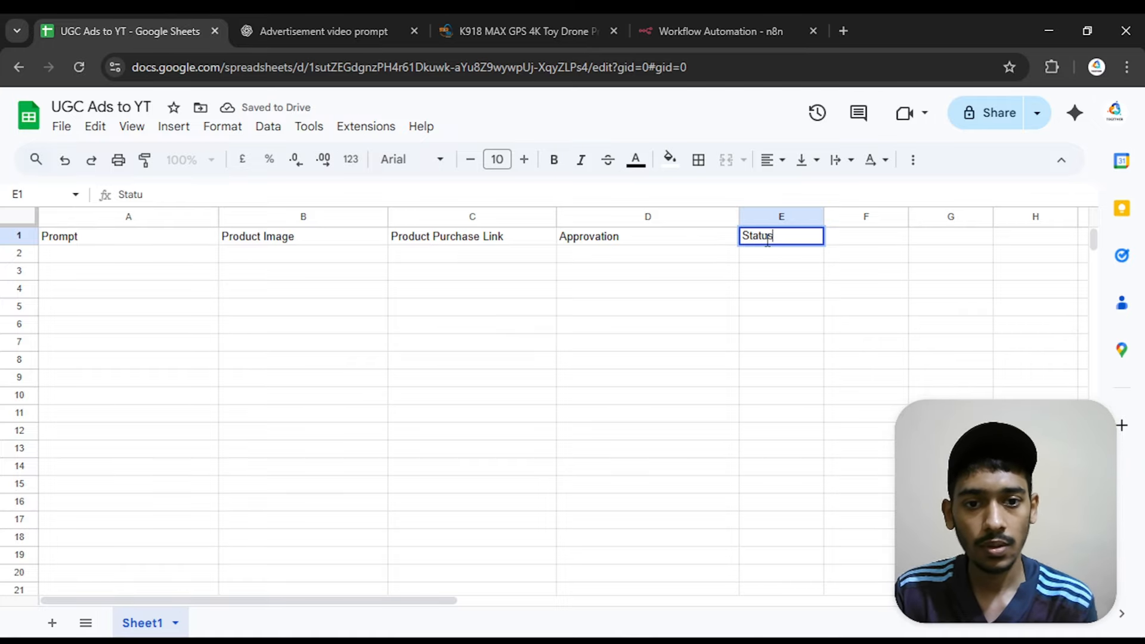
left_click(655, 345)
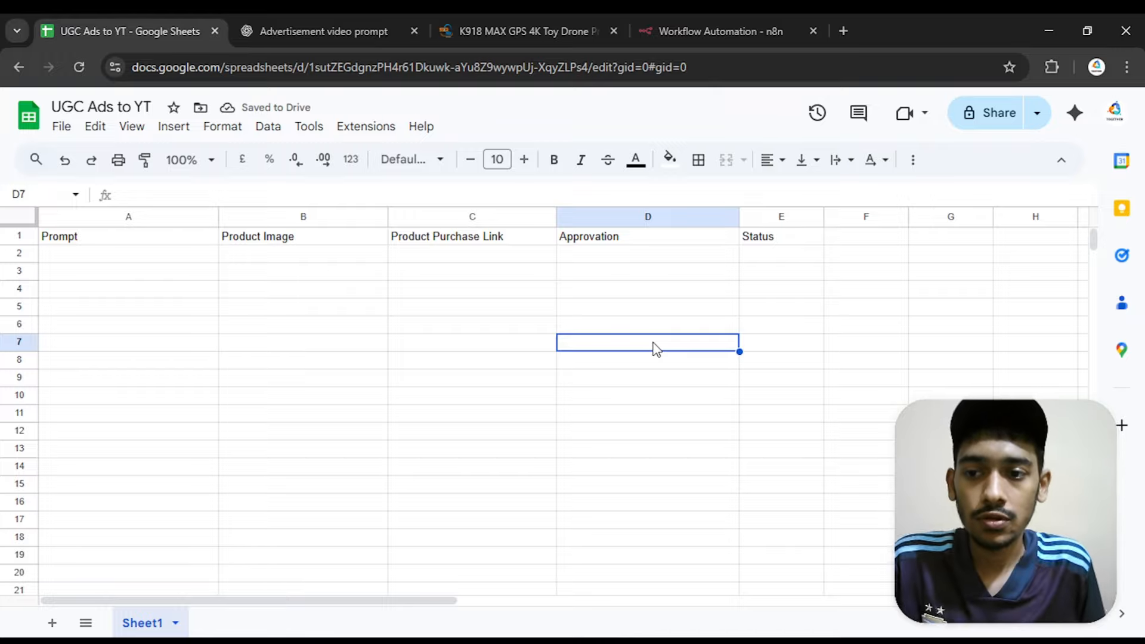
left_click(347, 253)
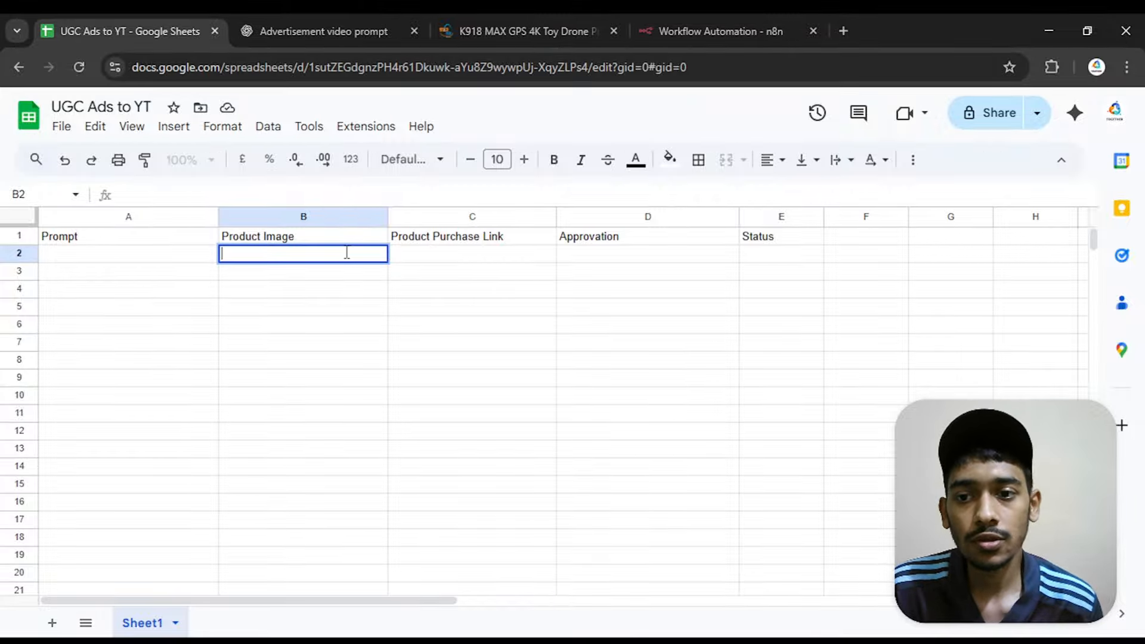
left_click(421, 294)
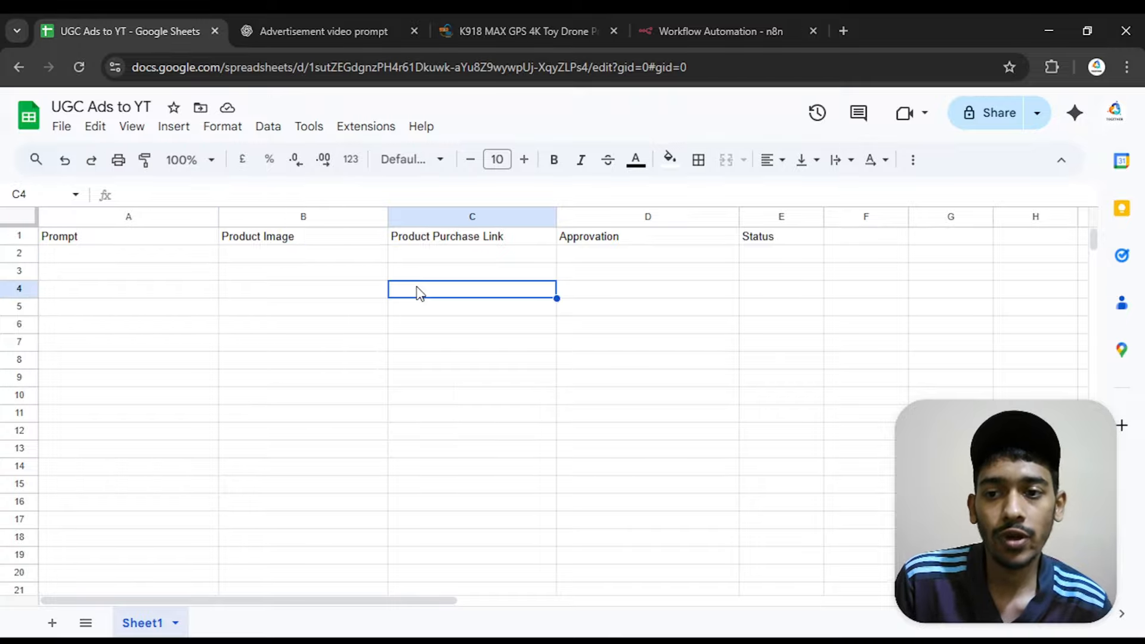
left_click(337, 260)
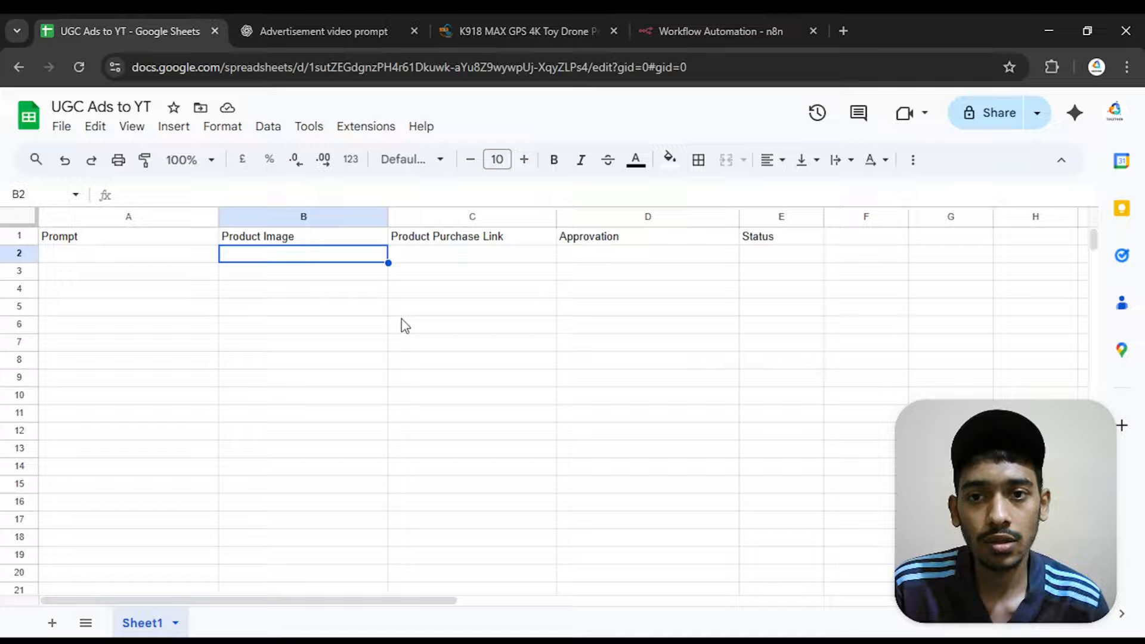
Switch to the K918 MAX GPS 4K Toy Drone product page and open its main product image in a separate browser tab
left_click(473, 20)
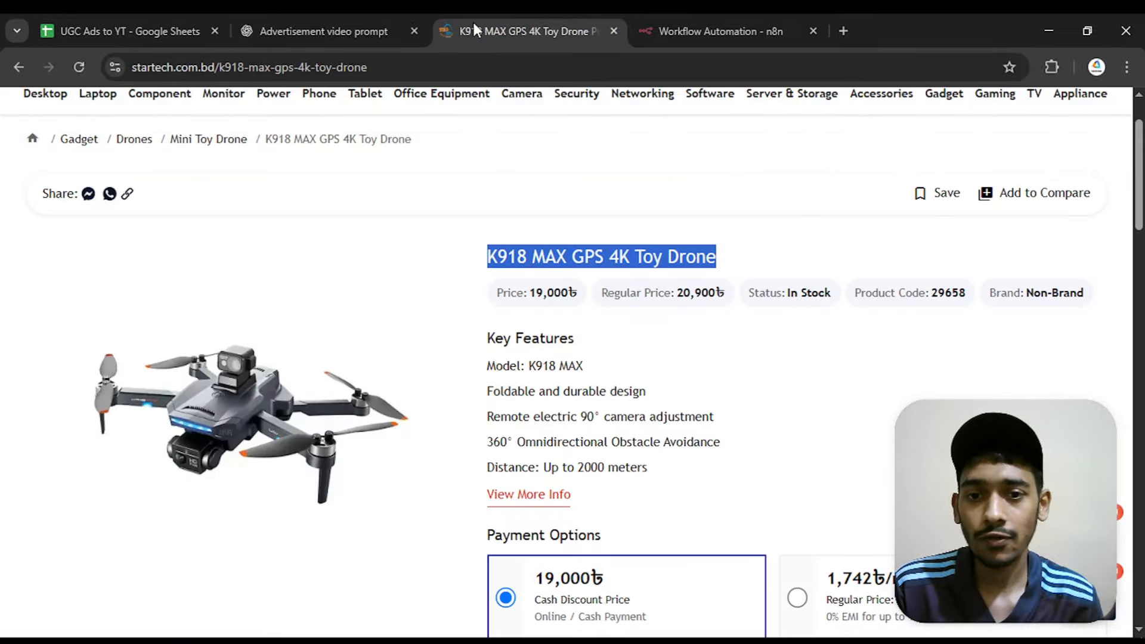
scroll(537, 149, "up", 2)
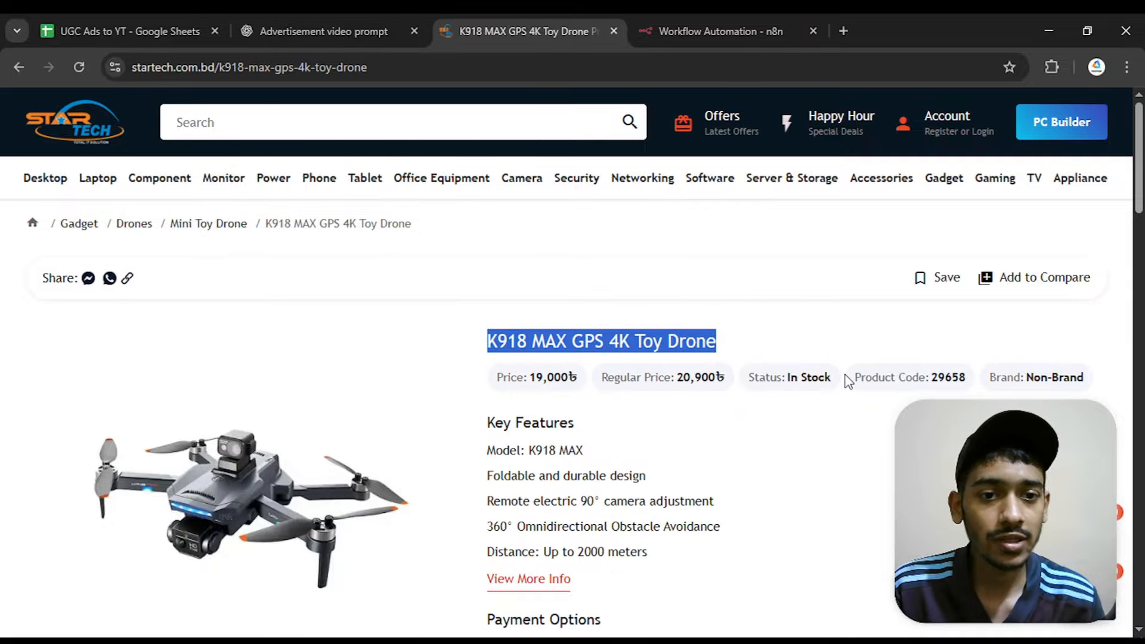
scroll(545, 381, "down", 3)
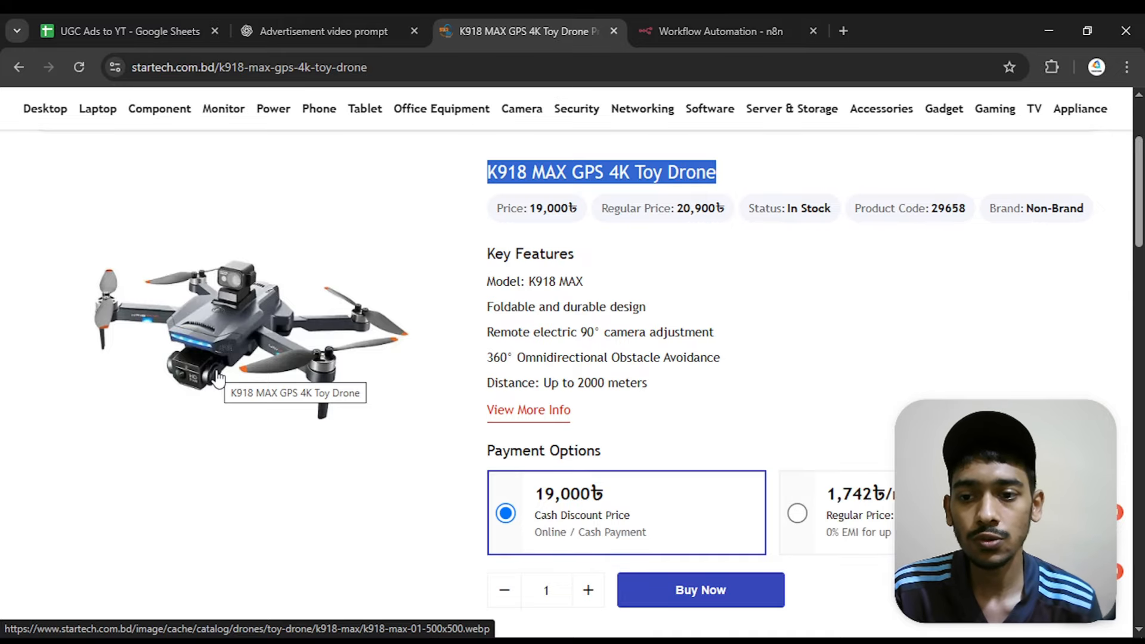
right_click(223, 305)
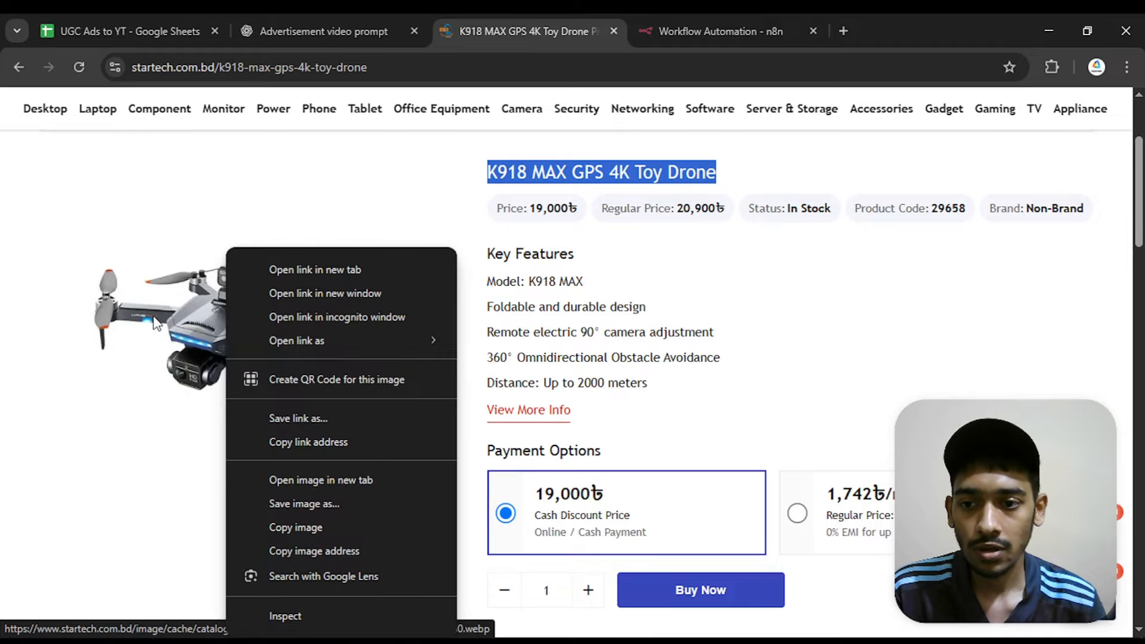
left_click(328, 480)
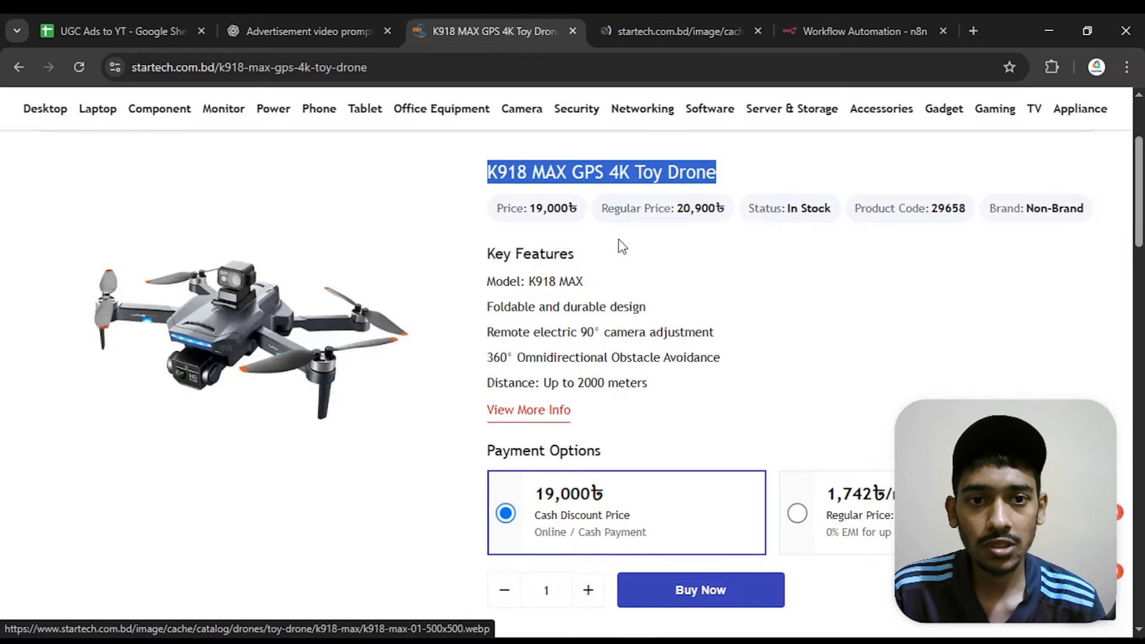
left_click(640, 24)
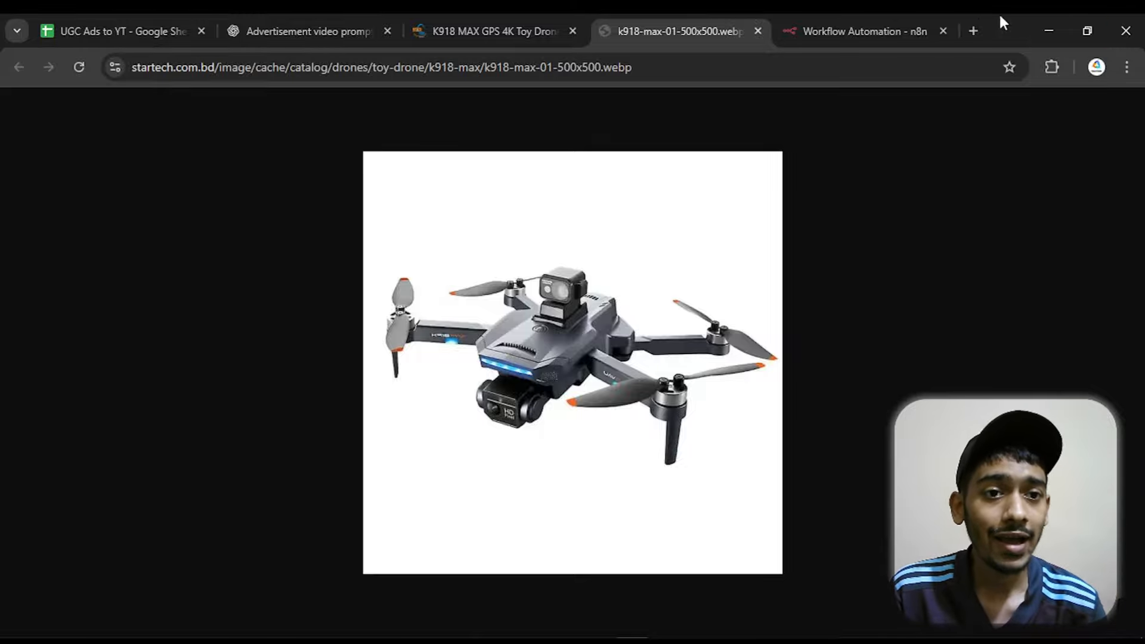
Search Google for "cloudinary" in a new browser tab and open the Cloudinary website
left_click(973, 30)
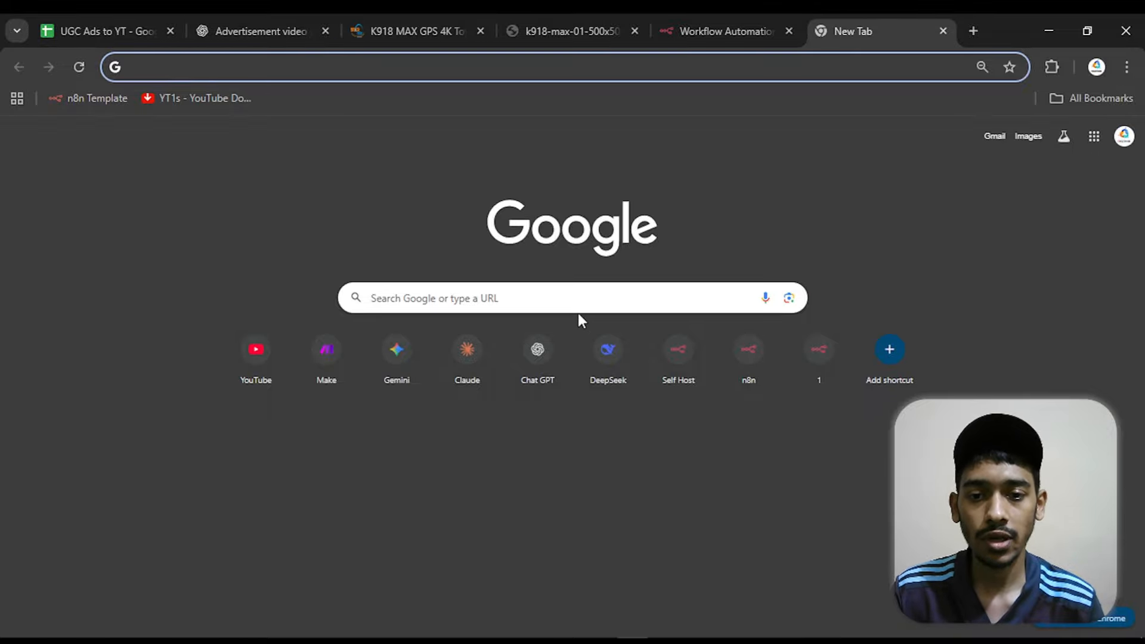
left_click(597, 298)
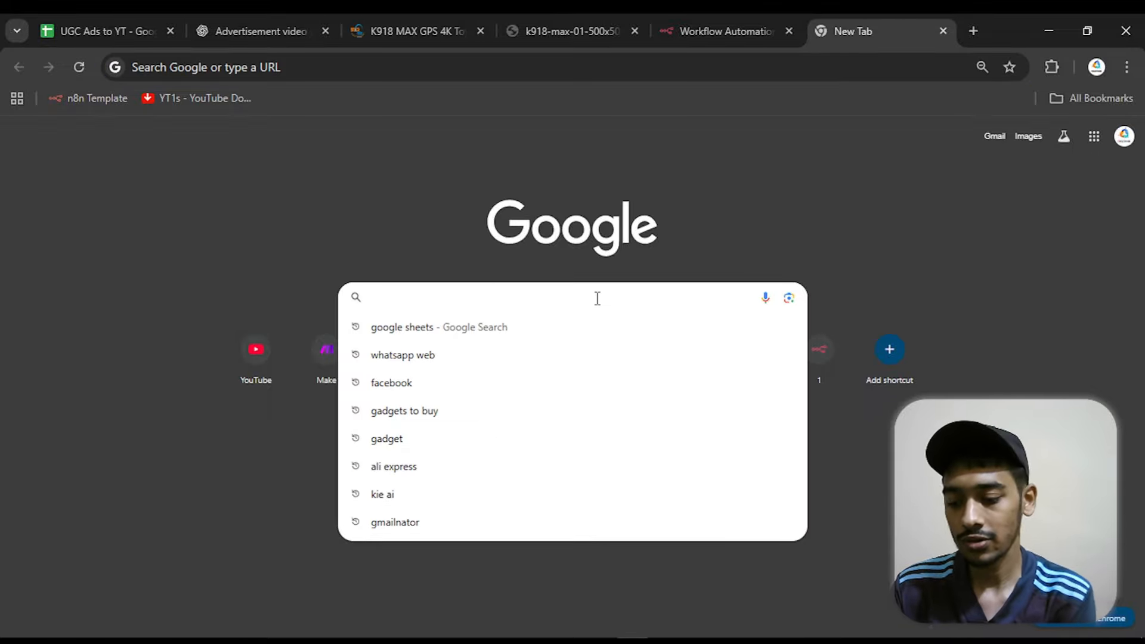
type("cloudinary")
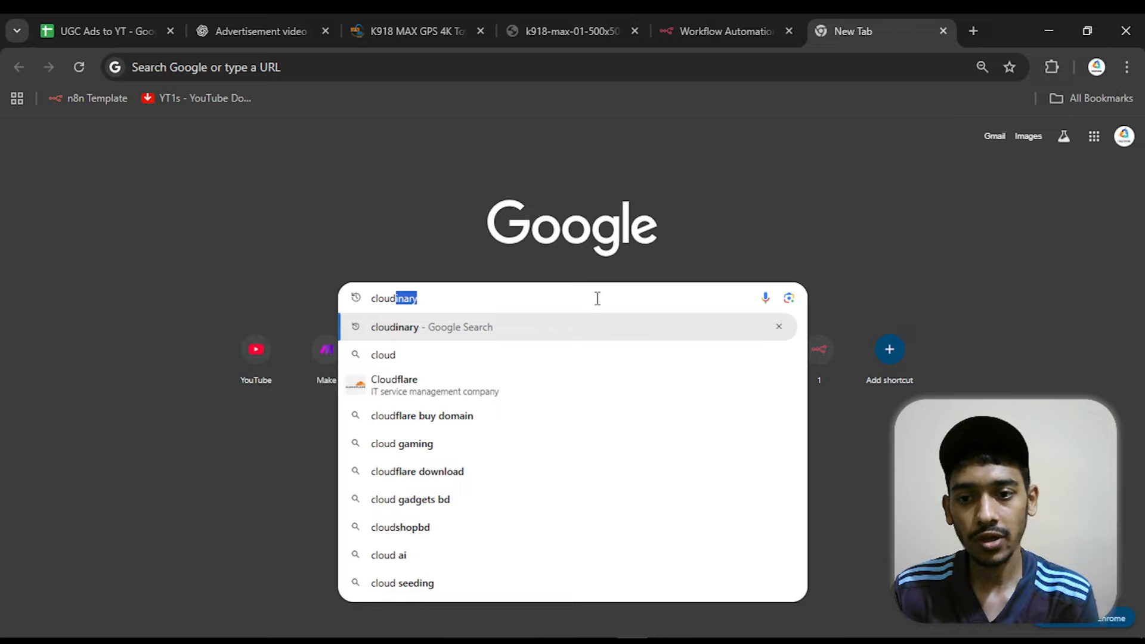
key("Return")
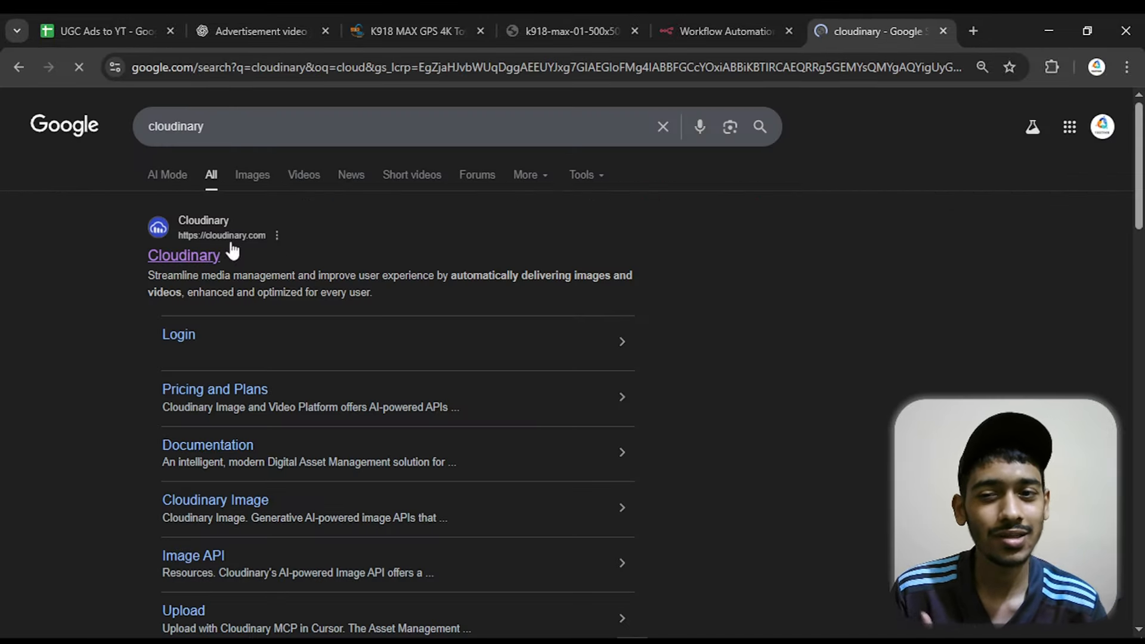
left_click(209, 253)
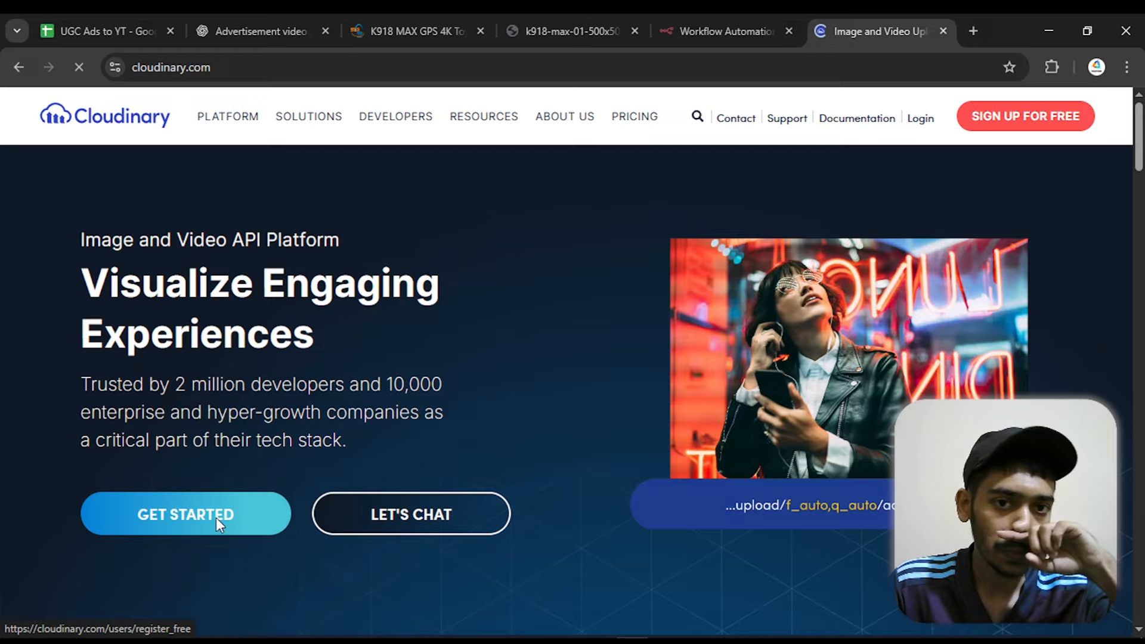
Sign up for a free Cloudinary account with the Google account
left_click(215, 518)
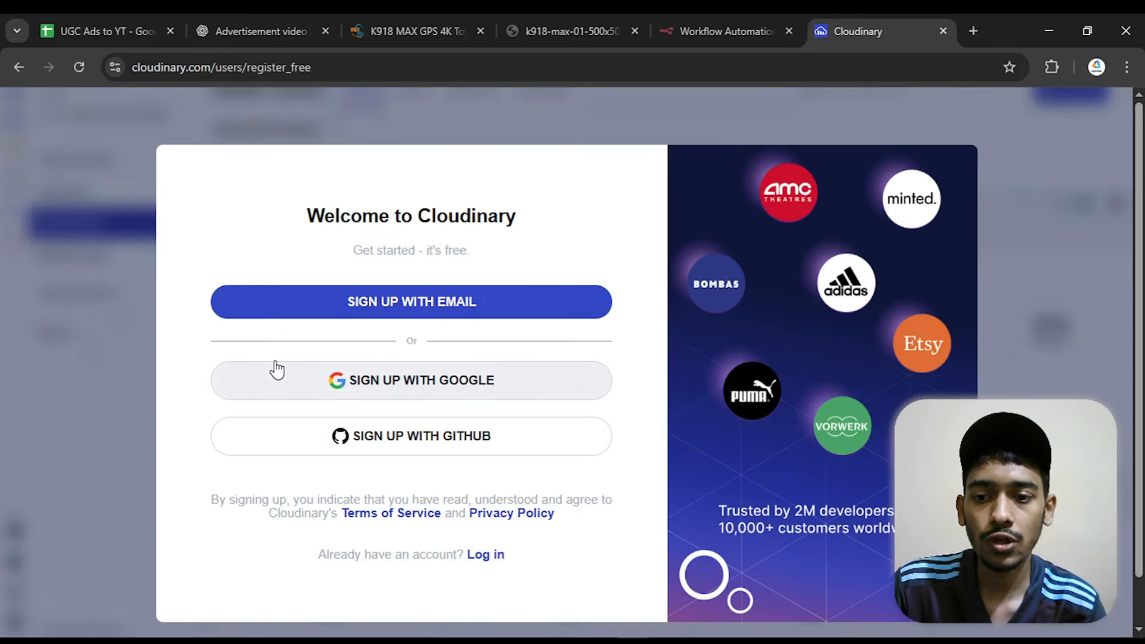
left_click(276, 366)
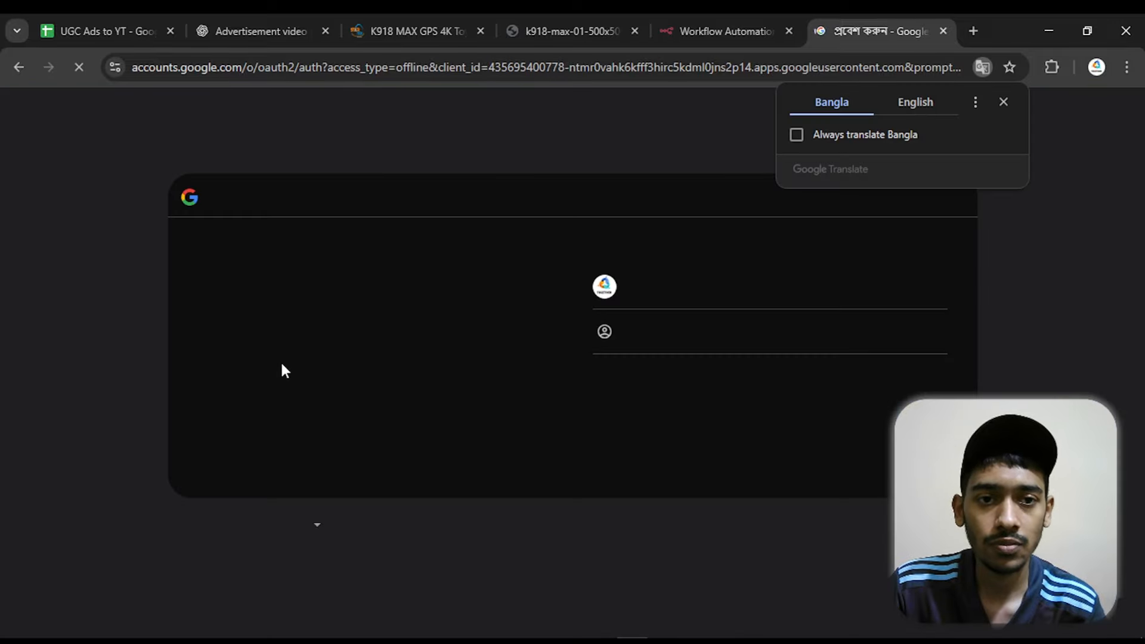
left_click(685, 294)
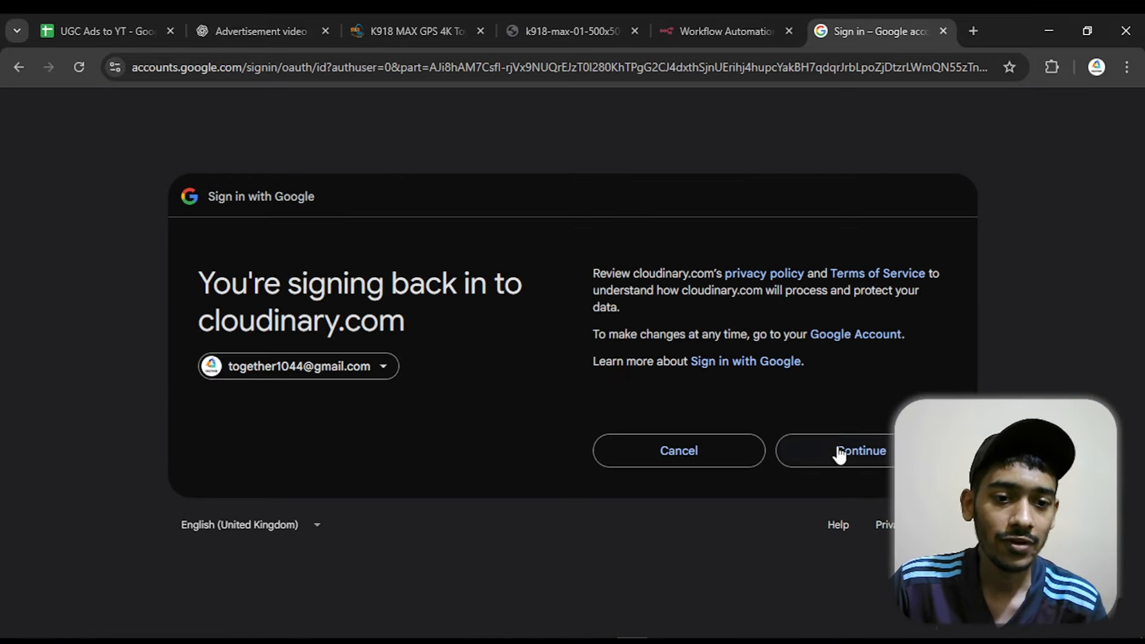
left_click(845, 451)
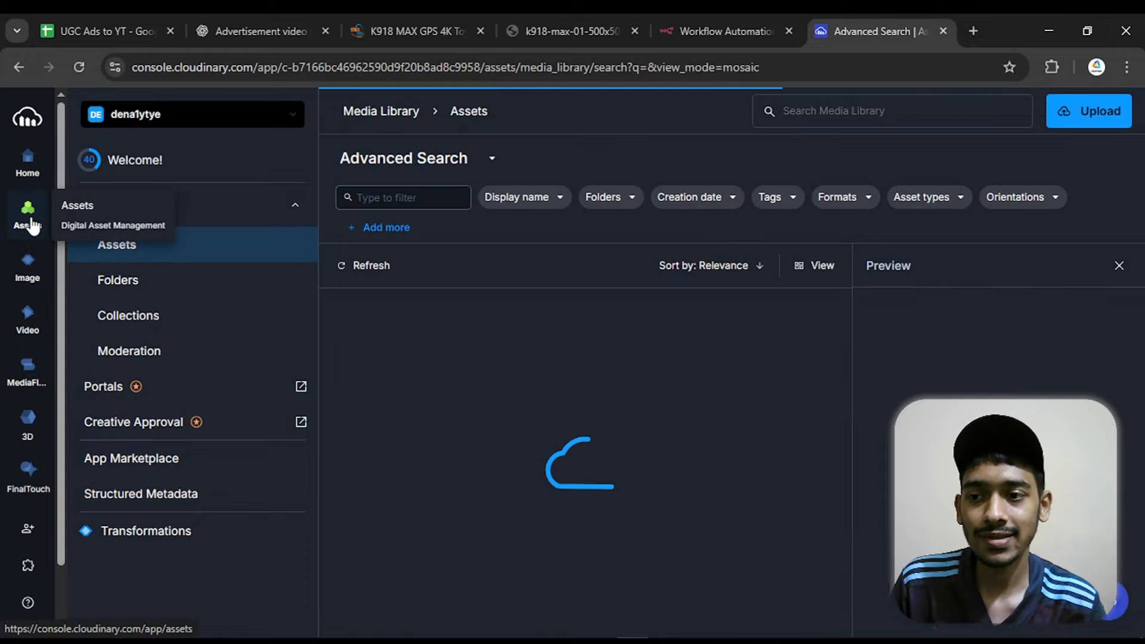
Upload the K918 MAX drone product image to the Cloudinary media library from local files
left_click(27, 227)
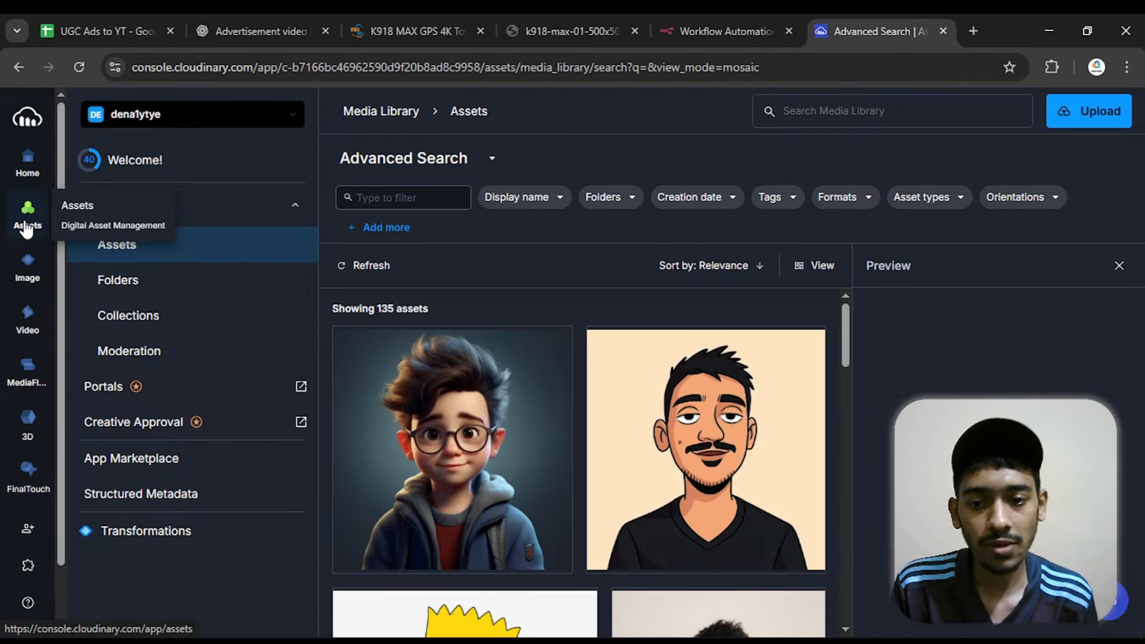
left_click(1090, 111)
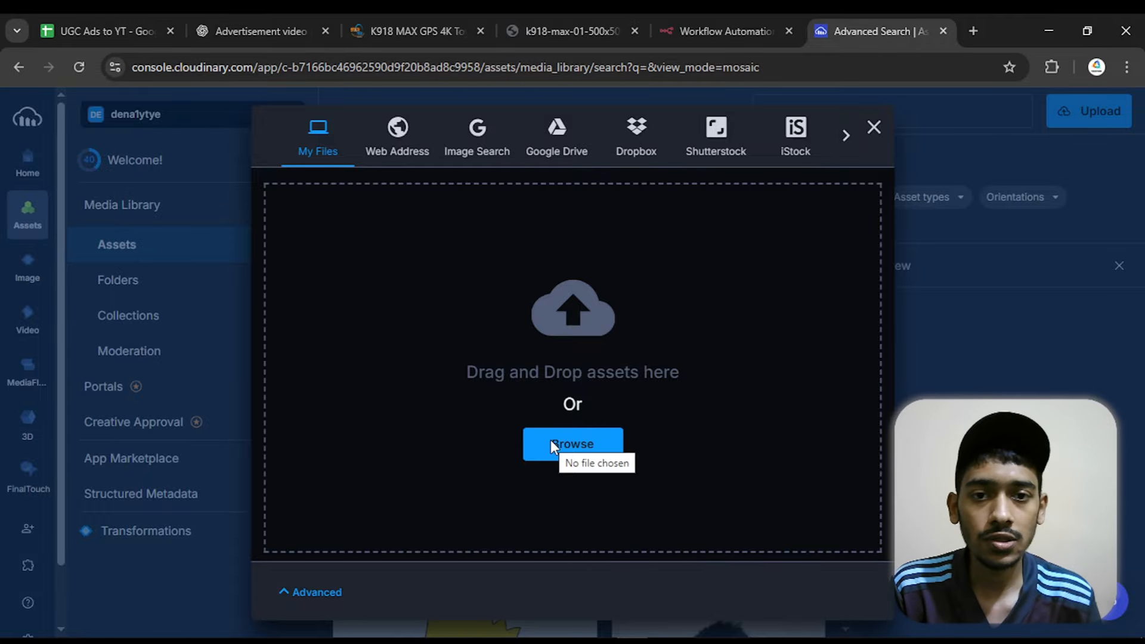
left_click(539, 21)
left_click_drag(561, 294, 552, 386)
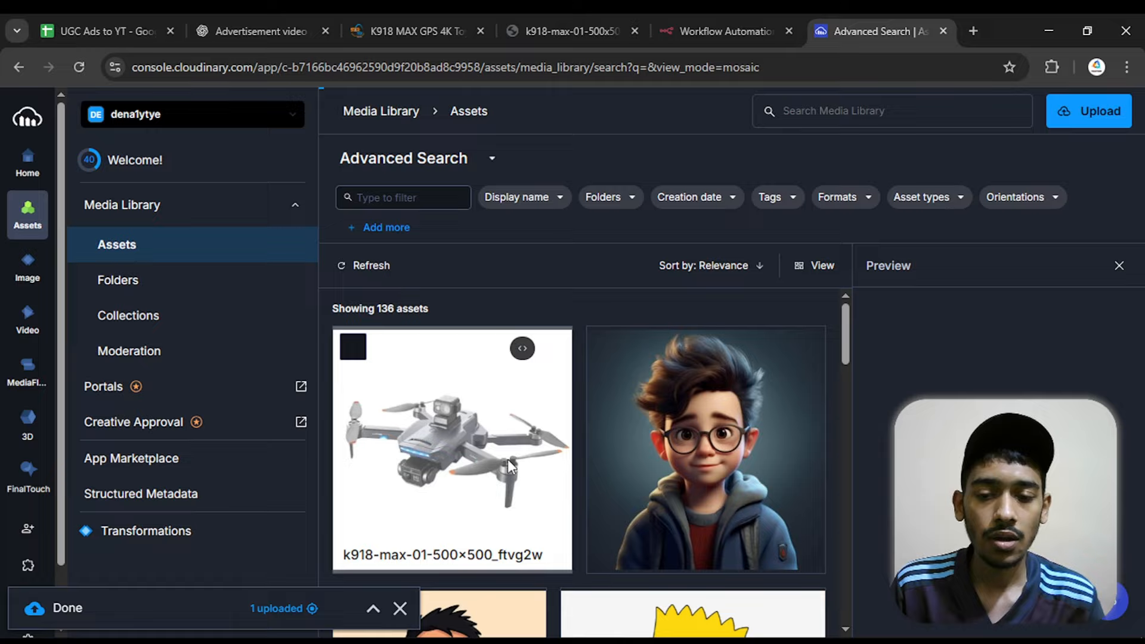
Copy the uploaded drone image's Cloudinary URL and paste it into cell B2 of the "UGC Ads to YT" sheet
mouse_move(571, 439)
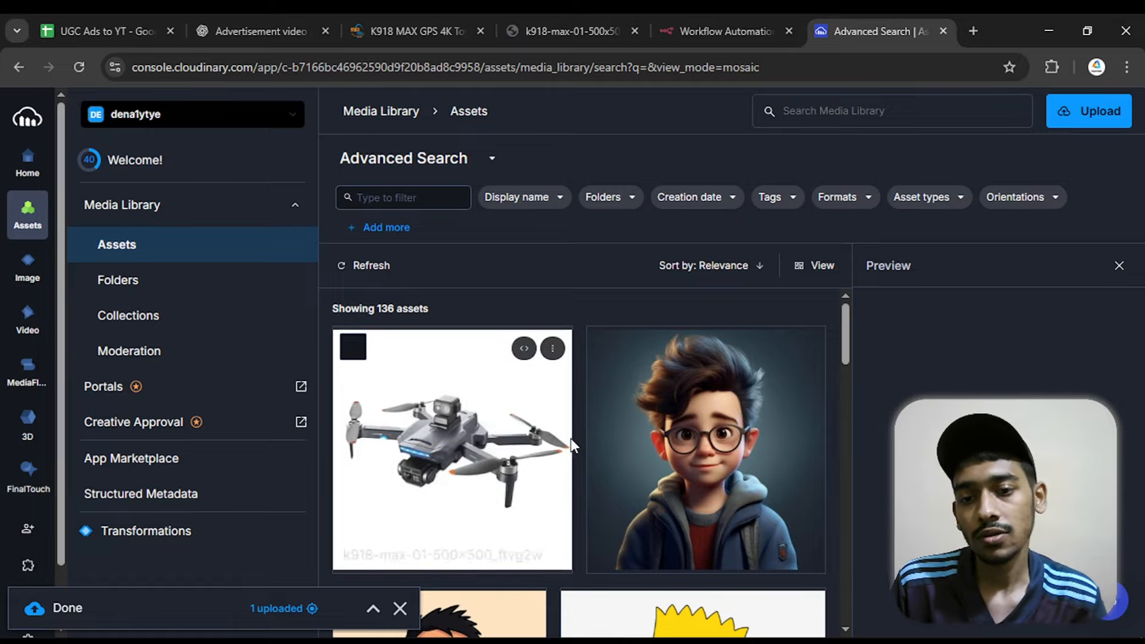
left_click(524, 350)
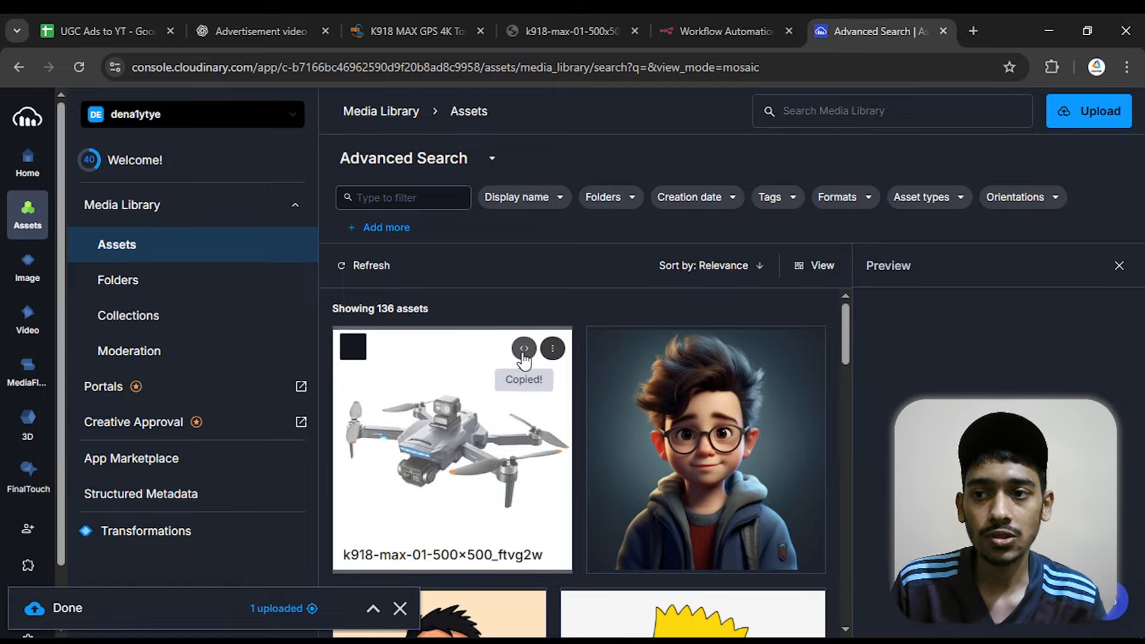
left_click(131, 18)
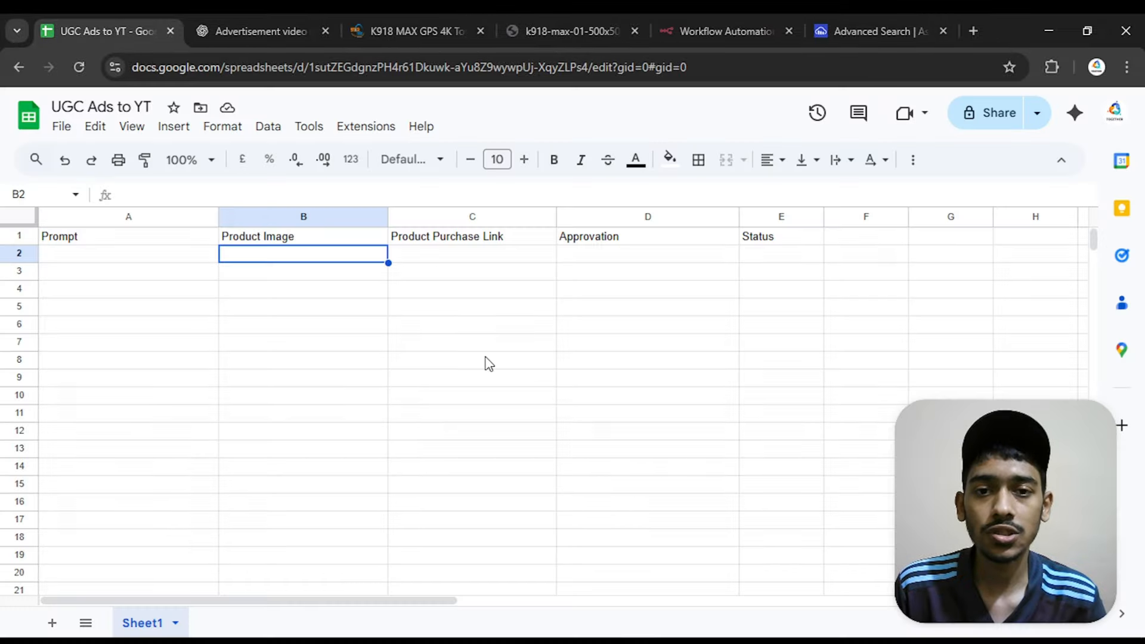
double_click(303, 255)
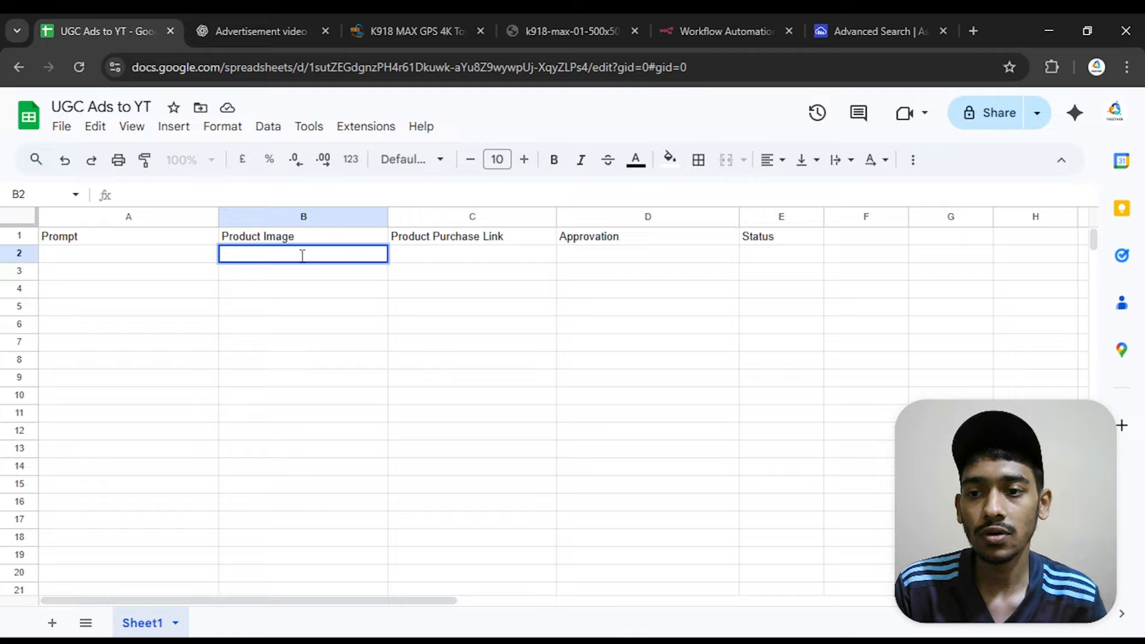
key("ctrl+v")
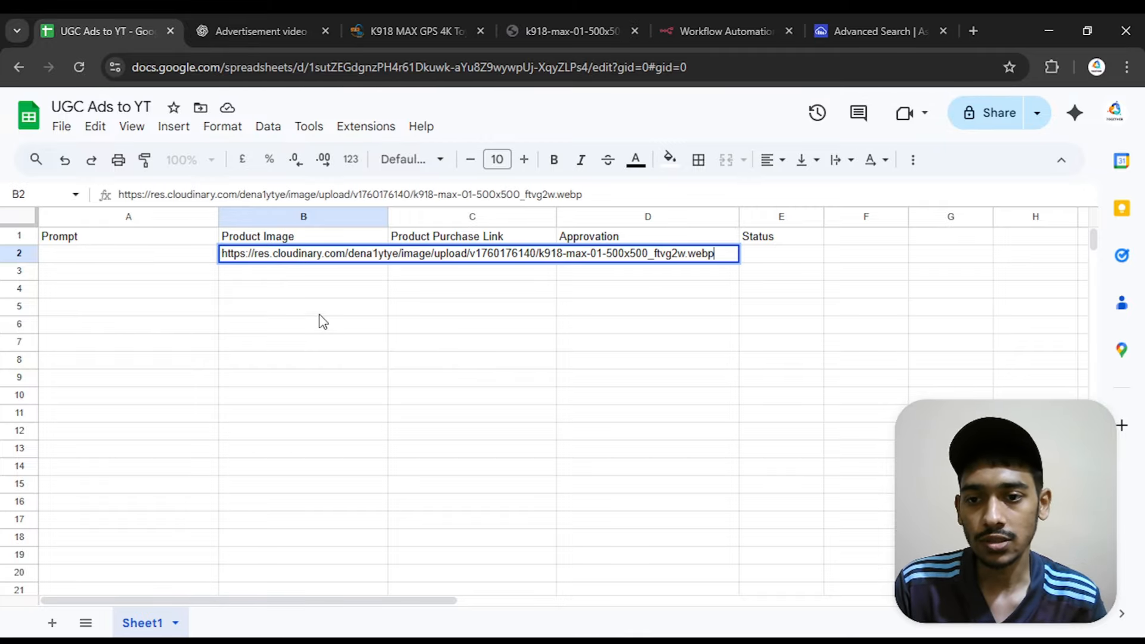
left_click(358, 345)
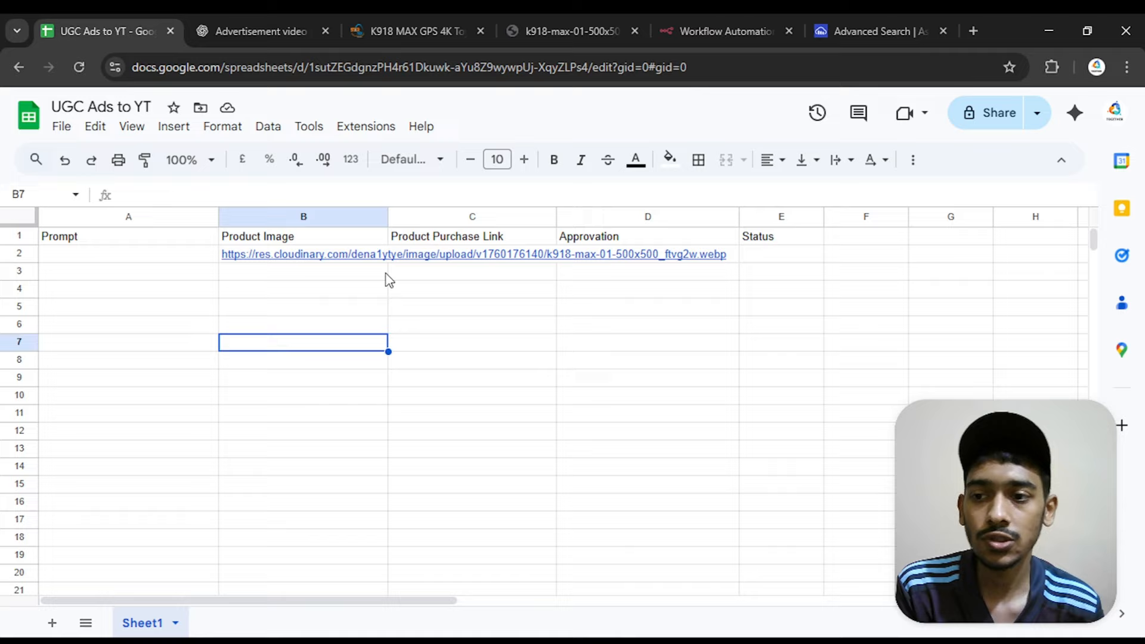
Set the text wrapping of the entire sheet to Clip
left_click(20, 218)
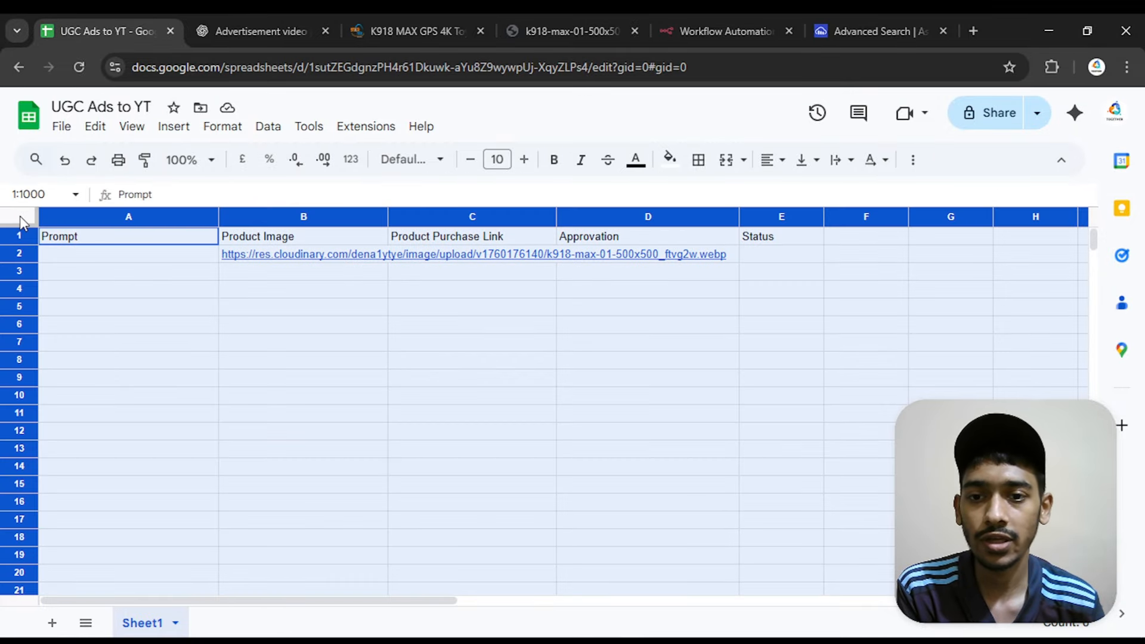
left_click(209, 139)
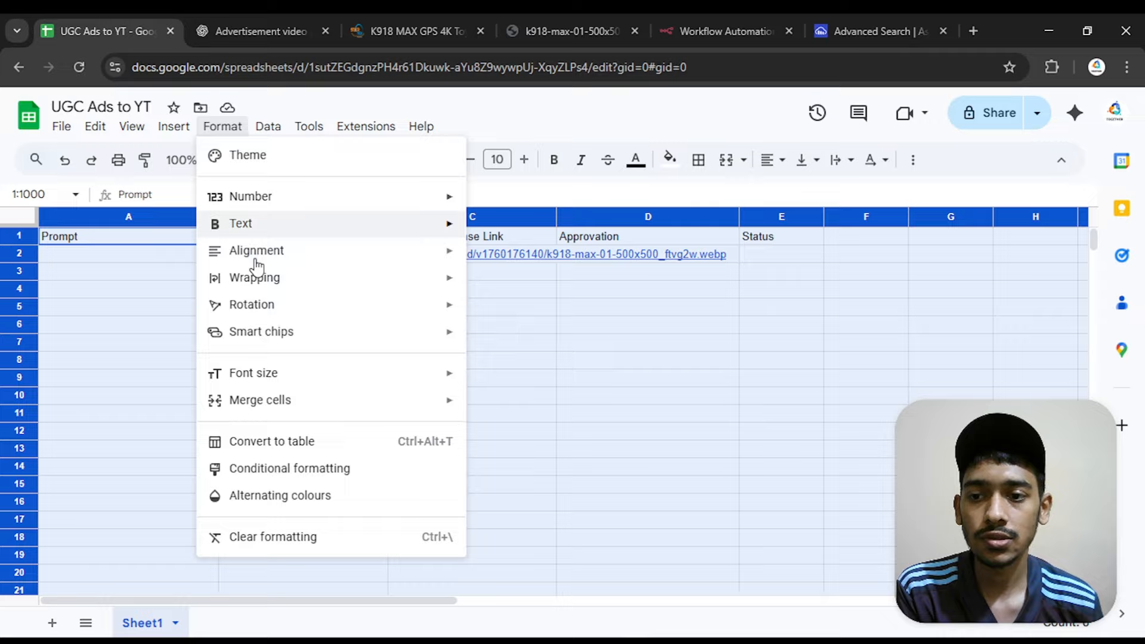
mouse_move(256, 279)
left_click(560, 335)
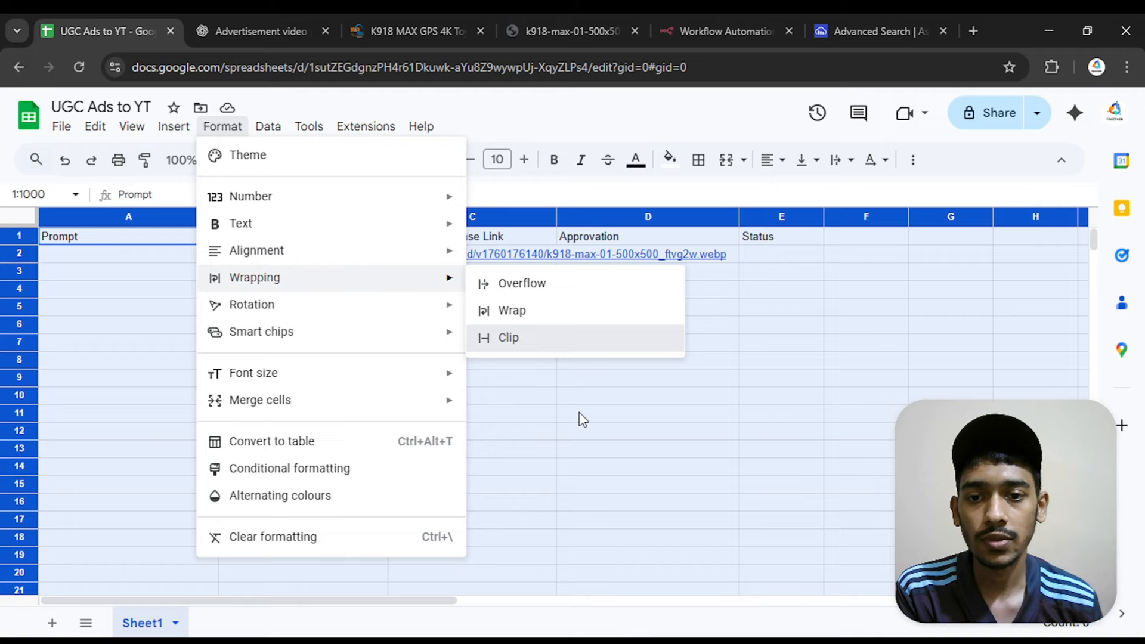
left_click(582, 418)
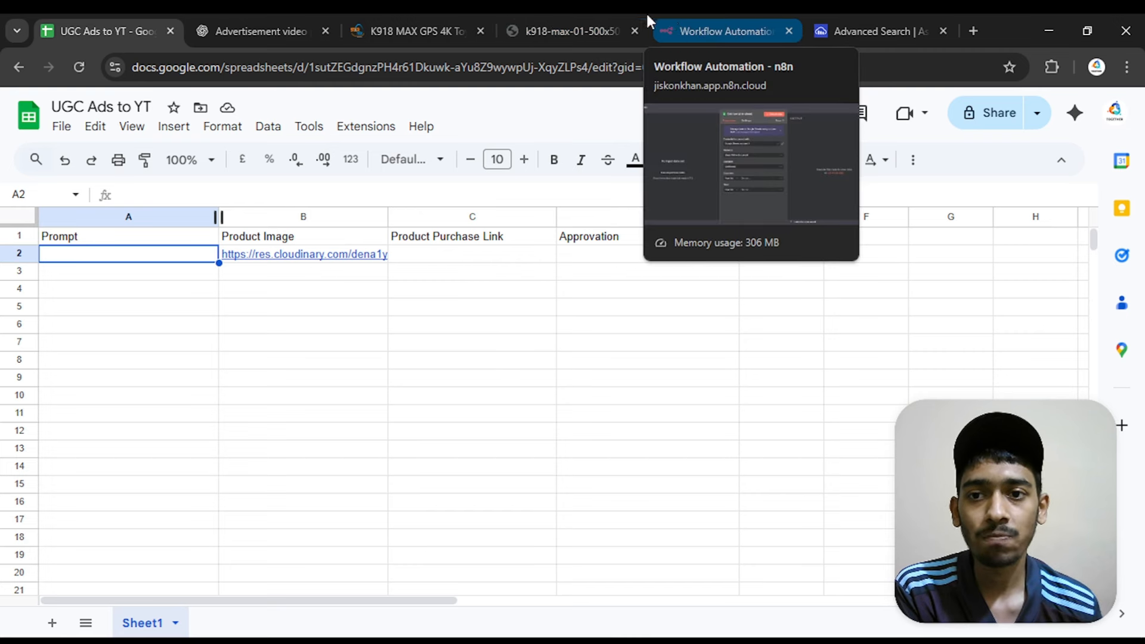
Switch to the ChatGPT conversation and review the request and Sora 2 video prompts alongside the drone product image
left_click(276, 21)
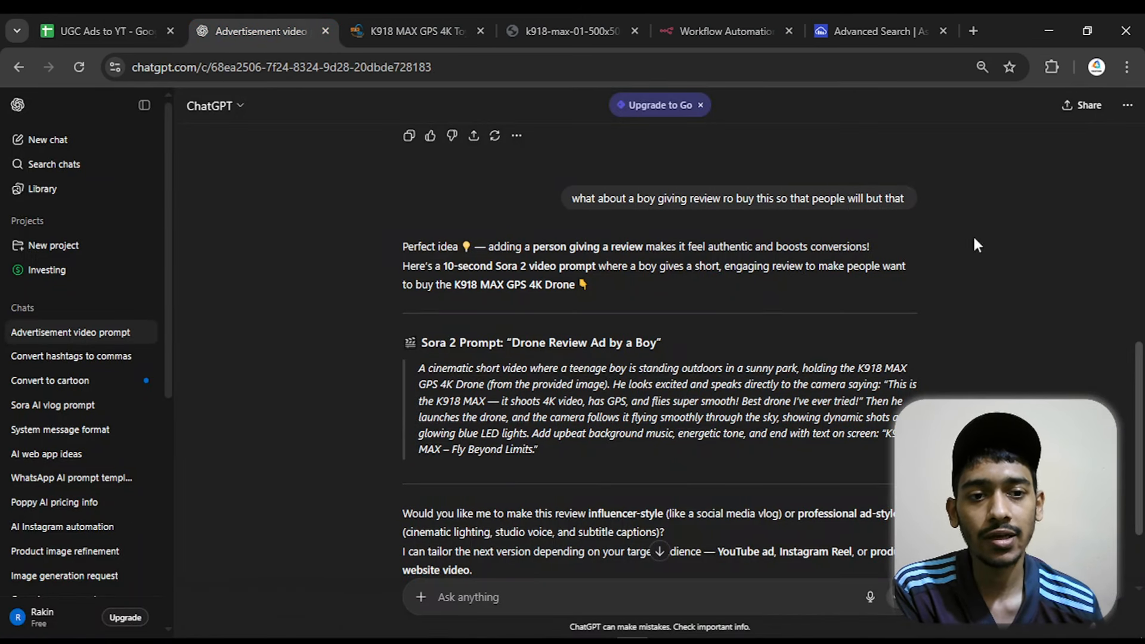
scroll(1002, 236, "down", 1)
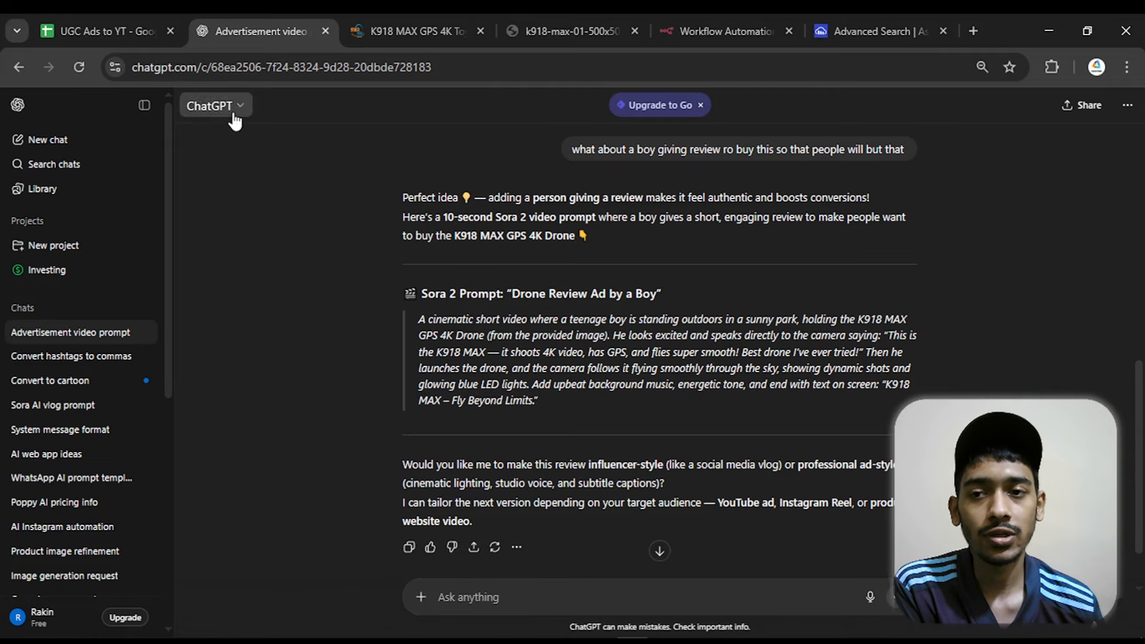
left_click(570, 31)
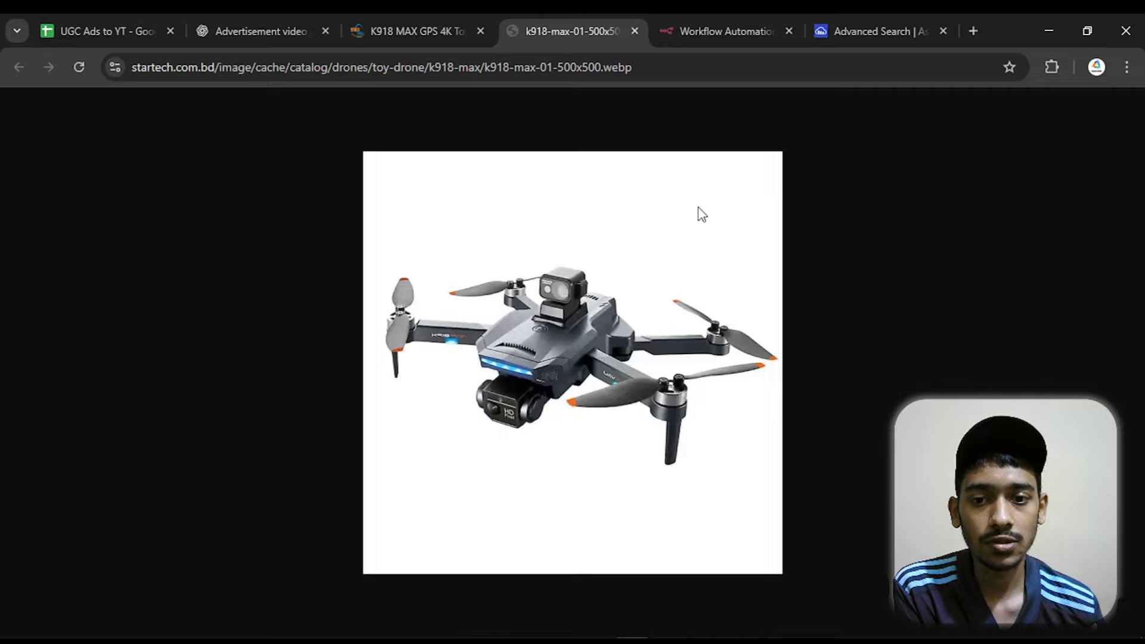
left_click(254, 31)
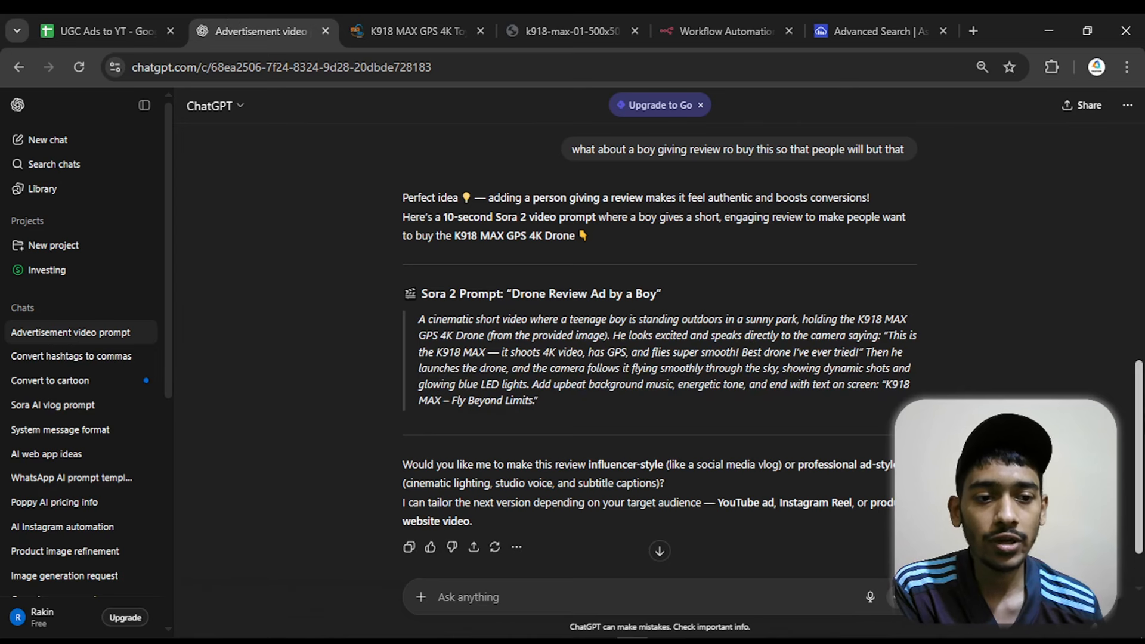
scroll(686, 218, "up", 10)
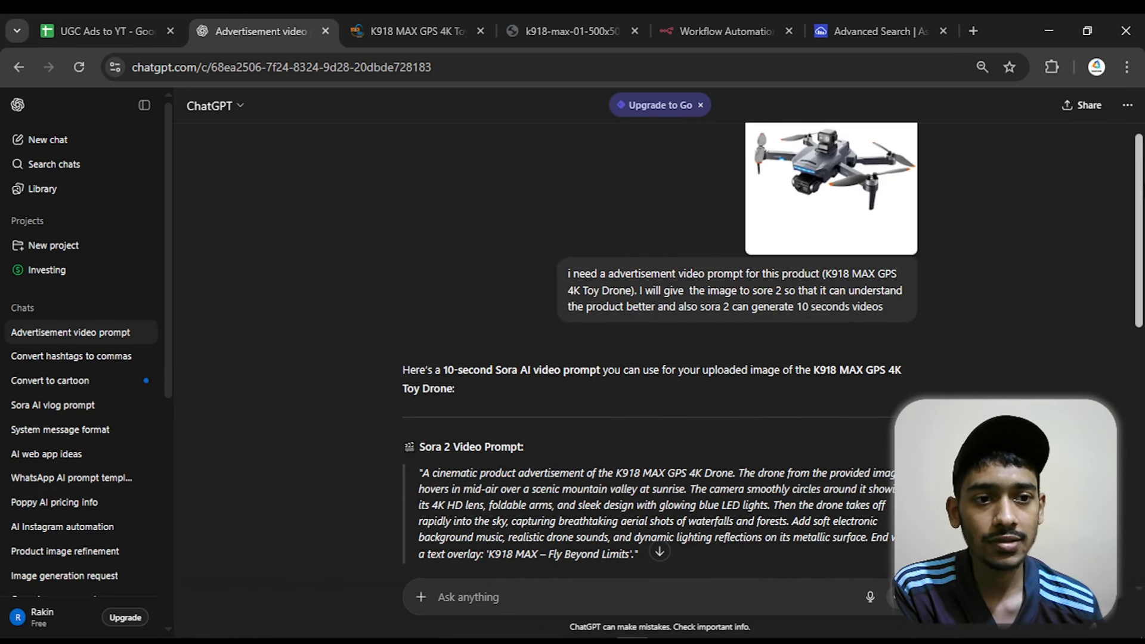
scroll(422, 278, "down", 4)
left_click_drag(1136, 257, 1137, 373)
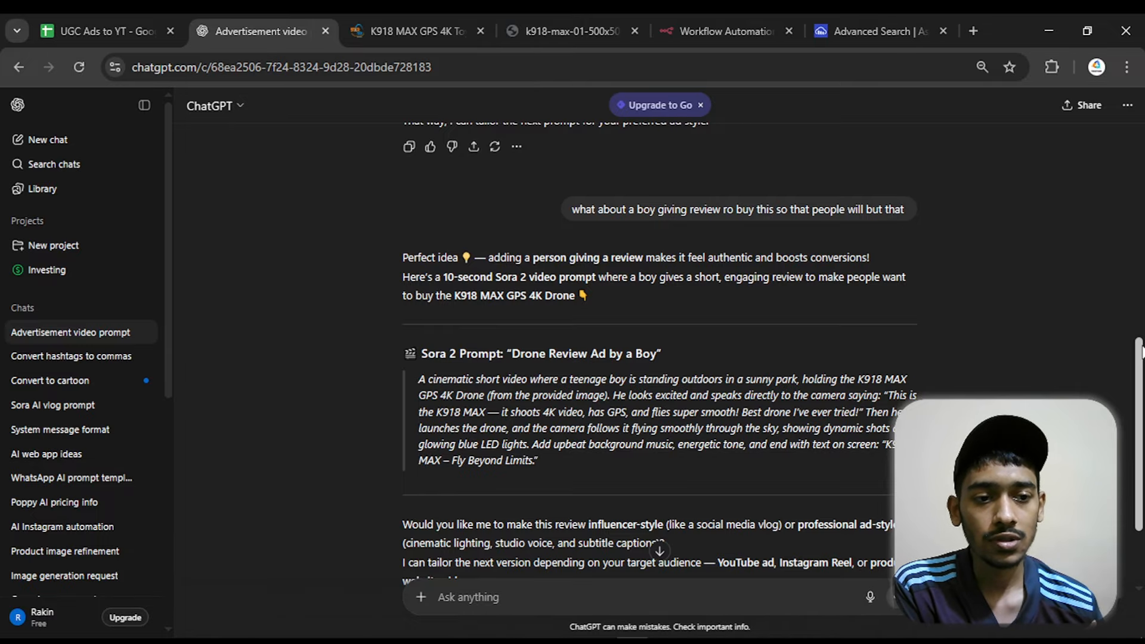
left_click_drag(1139, 371, 1139, 390)
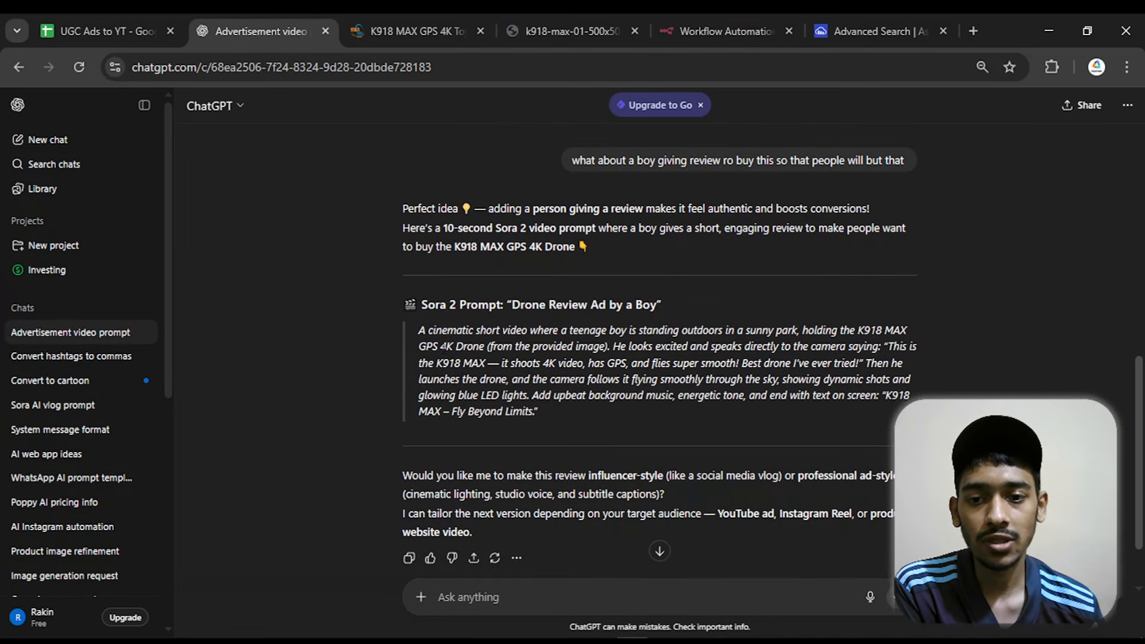
Copy the "Drone Review Ad by a Boy" prompt text from ChatGPT and paste it into cell A2 of the "UGC Ads to YT" sheet
left_click_drag(419, 330, 537, 413)
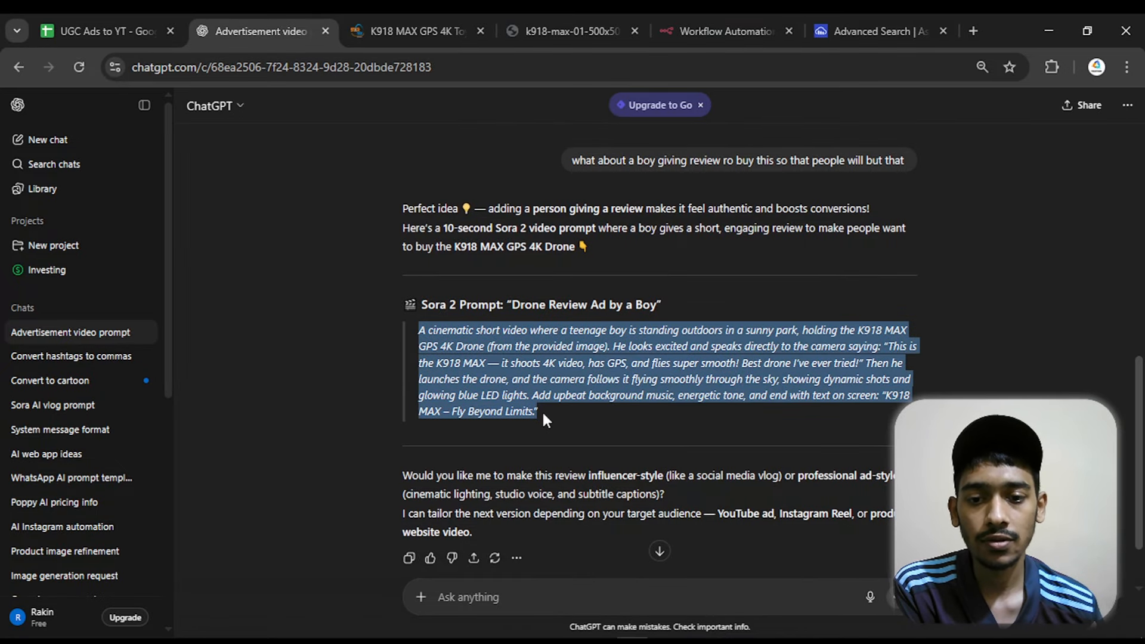
right_click(496, 362)
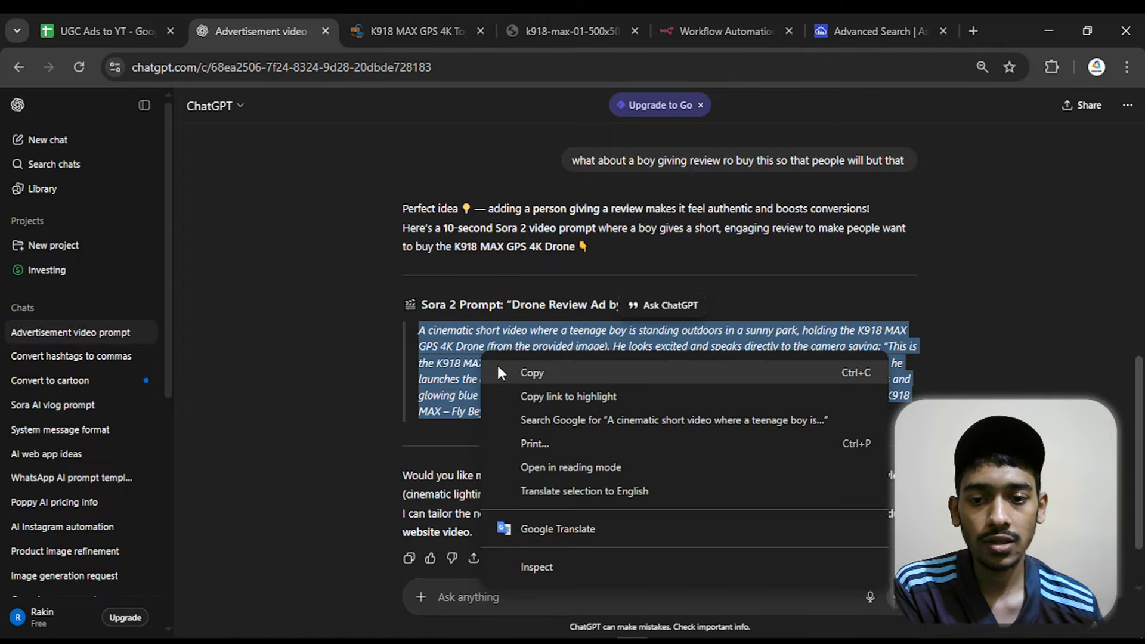
left_click(502, 371)
left_click(85, 18)
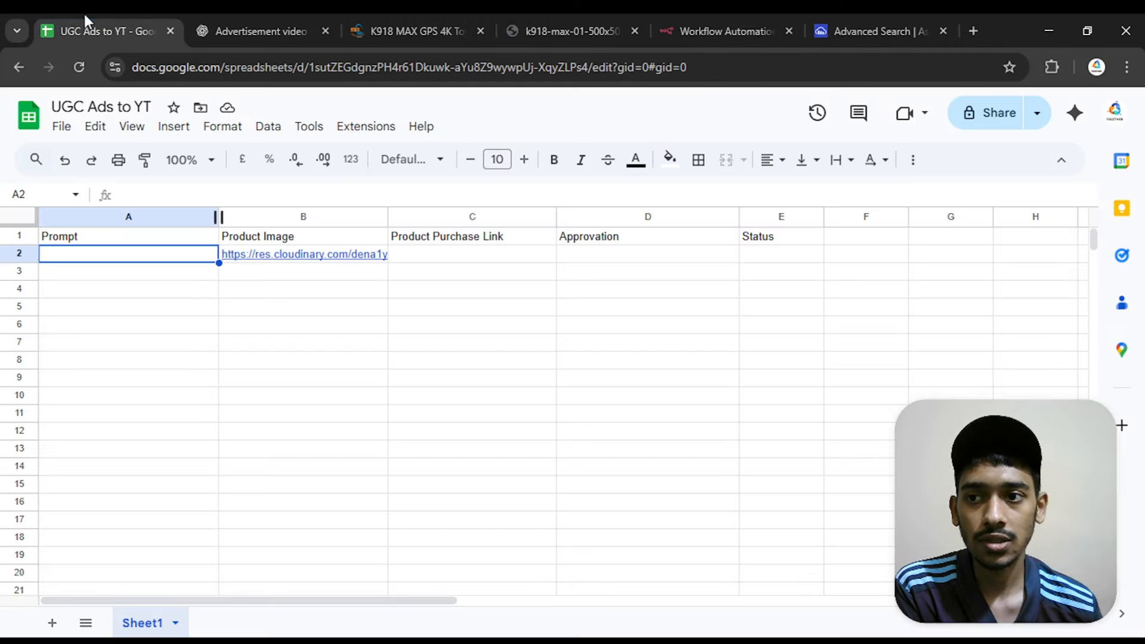
double_click(174, 255)
right_click(185, 288)
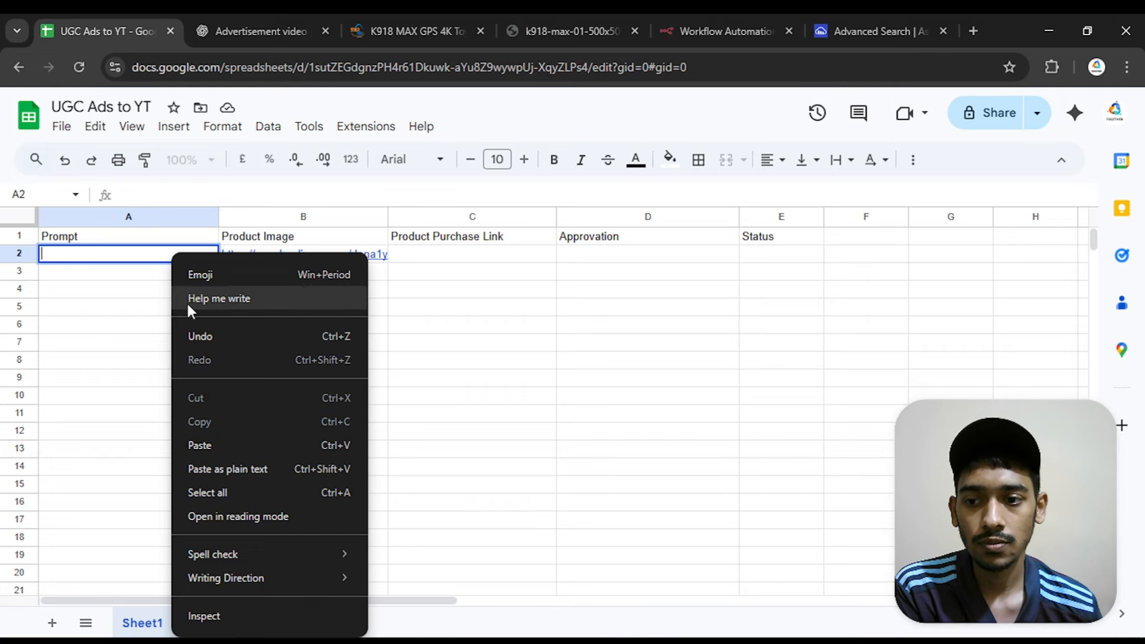
left_click(195, 456)
left_click(440, 391)
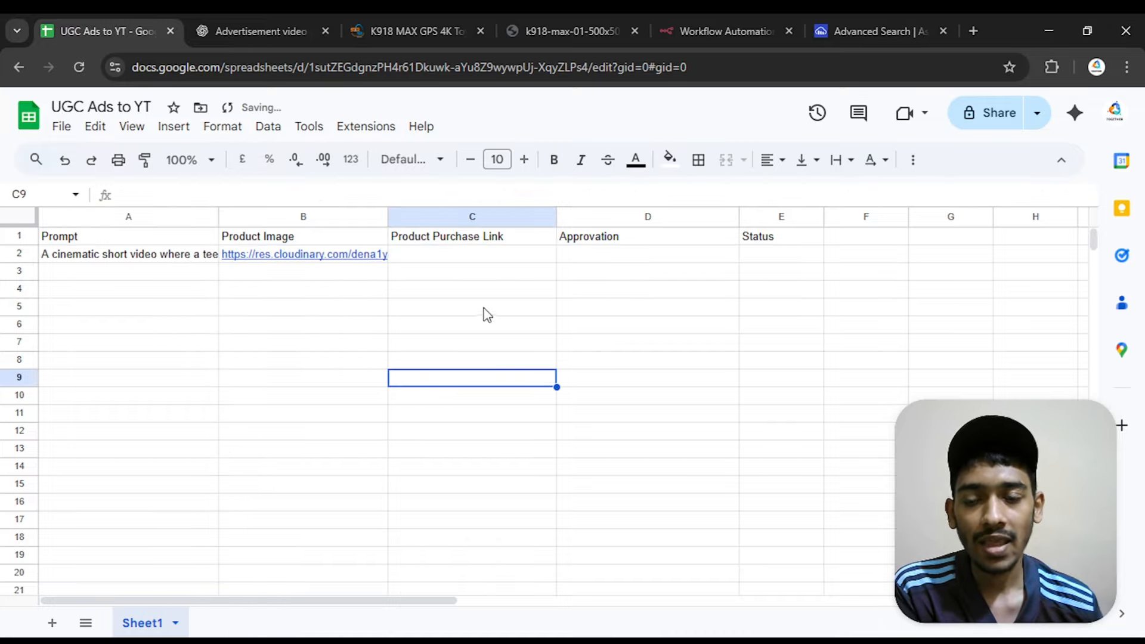
Copy the K918 MAX GPS 4K Toy Drone product page URL from Star Tech and paste it into cell C2 of the sheet
left_click(471, 256)
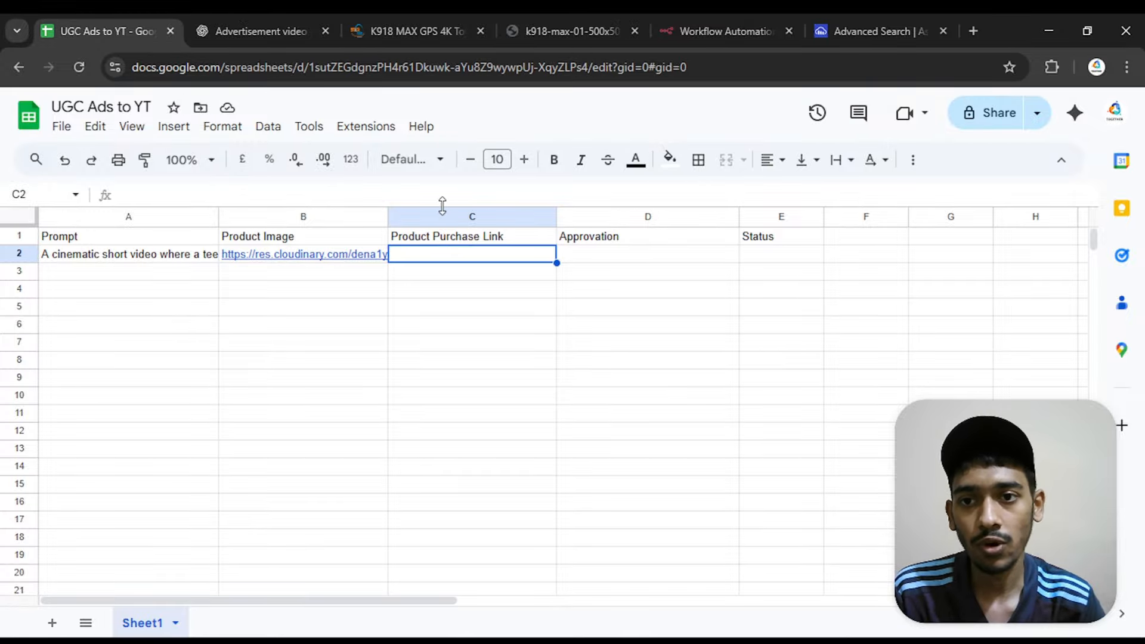
left_click(402, 28)
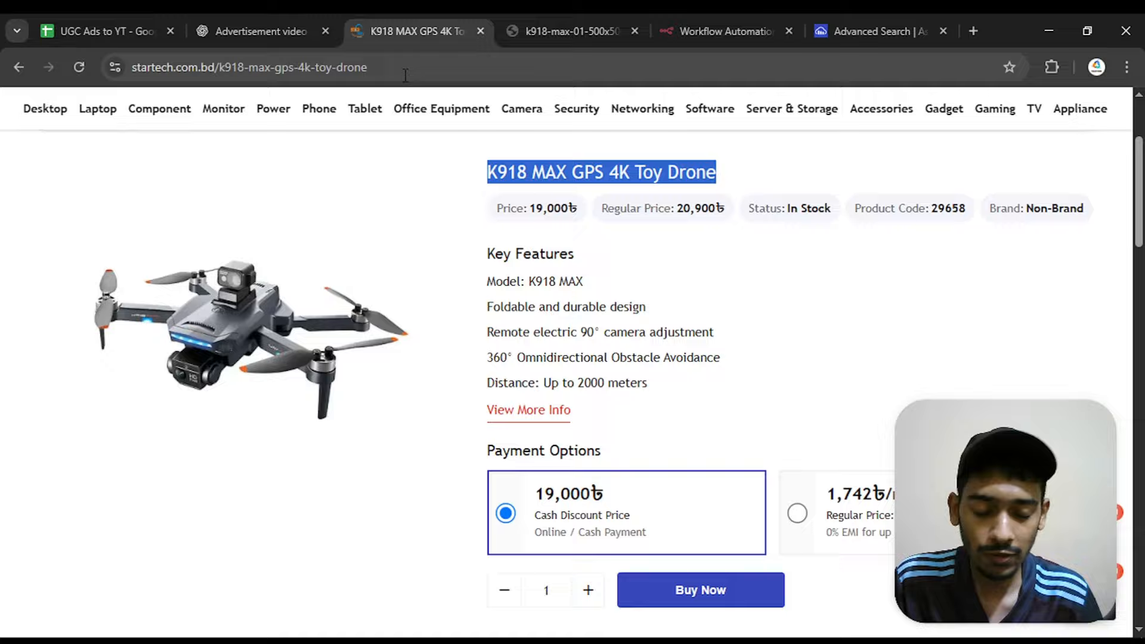
left_click(405, 75)
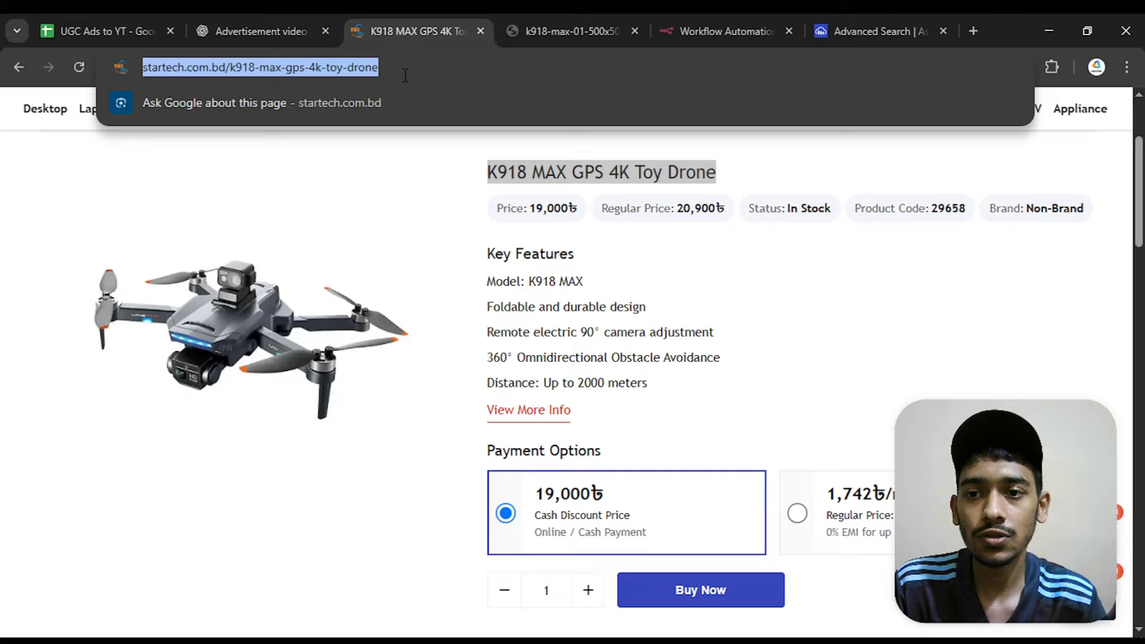
right_click(399, 74)
left_click(433, 232)
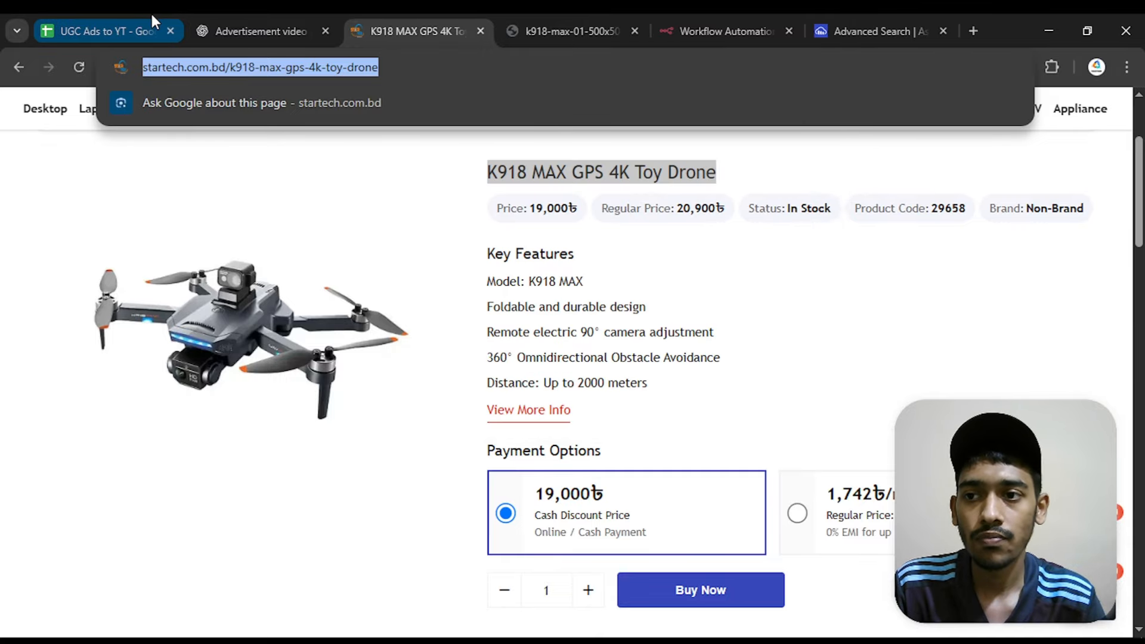
left_click(149, 31)
right_click(466, 261)
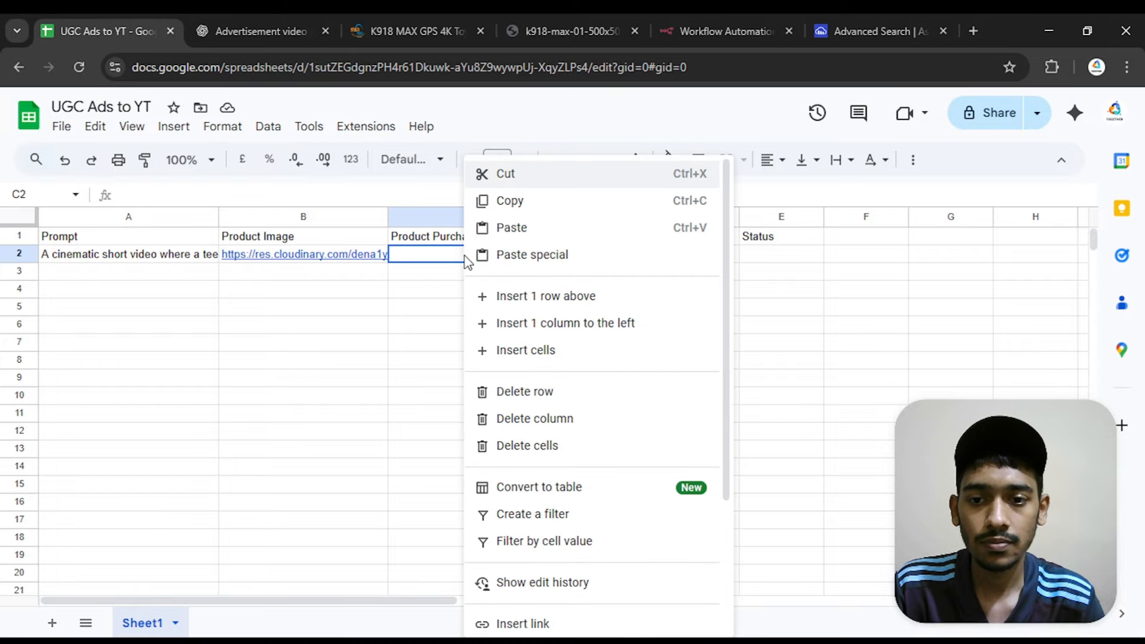
double_click(437, 255)
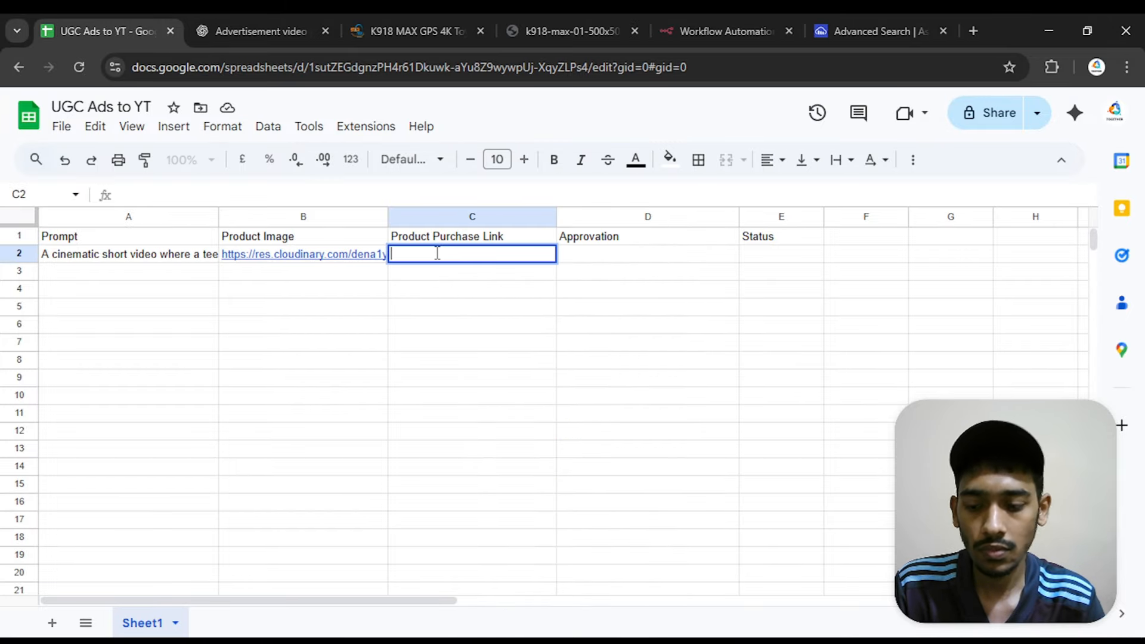
key("ctrl+v")
left_click(494, 365)
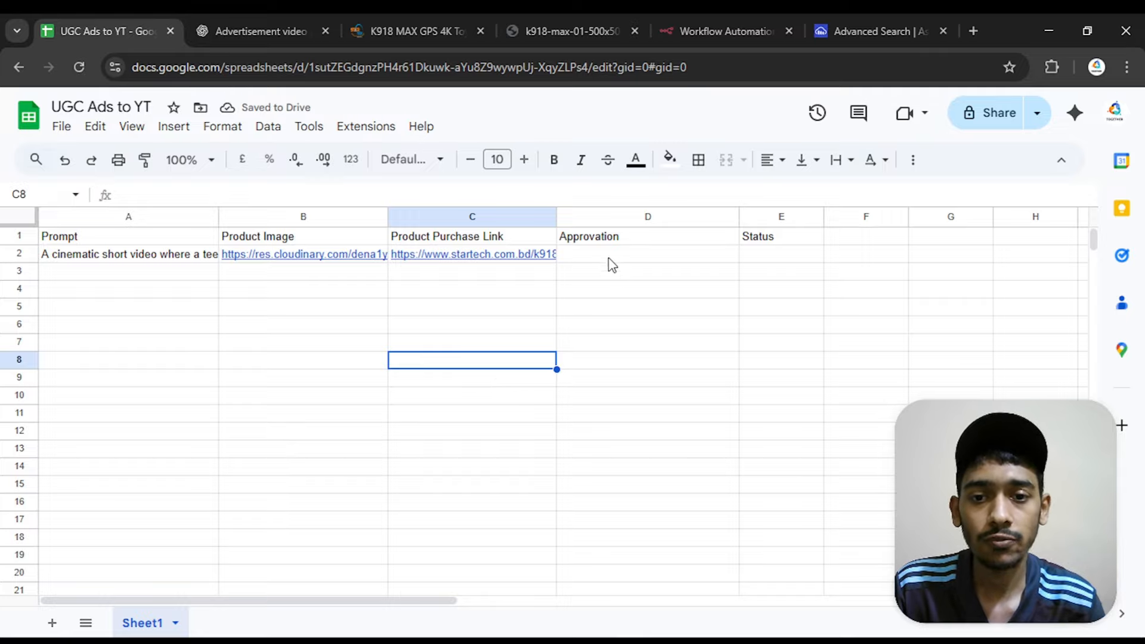
Add a drop-down data validation rule to the Approvation column, applied to the range Sheet1!D2:D1000
left_click(633, 216)
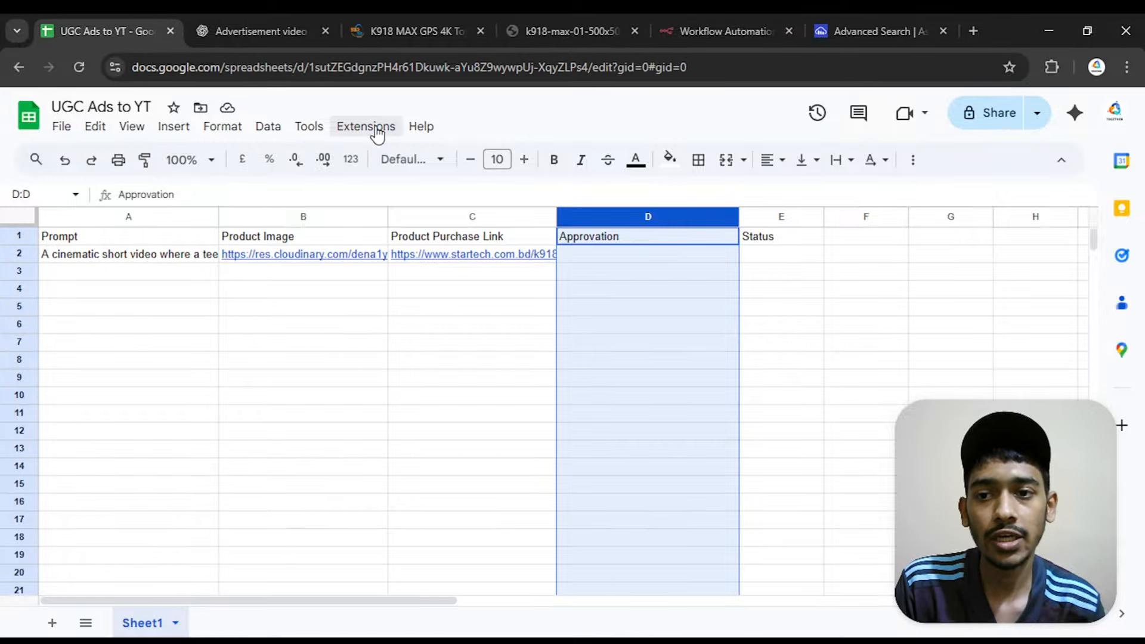
left_click(276, 128)
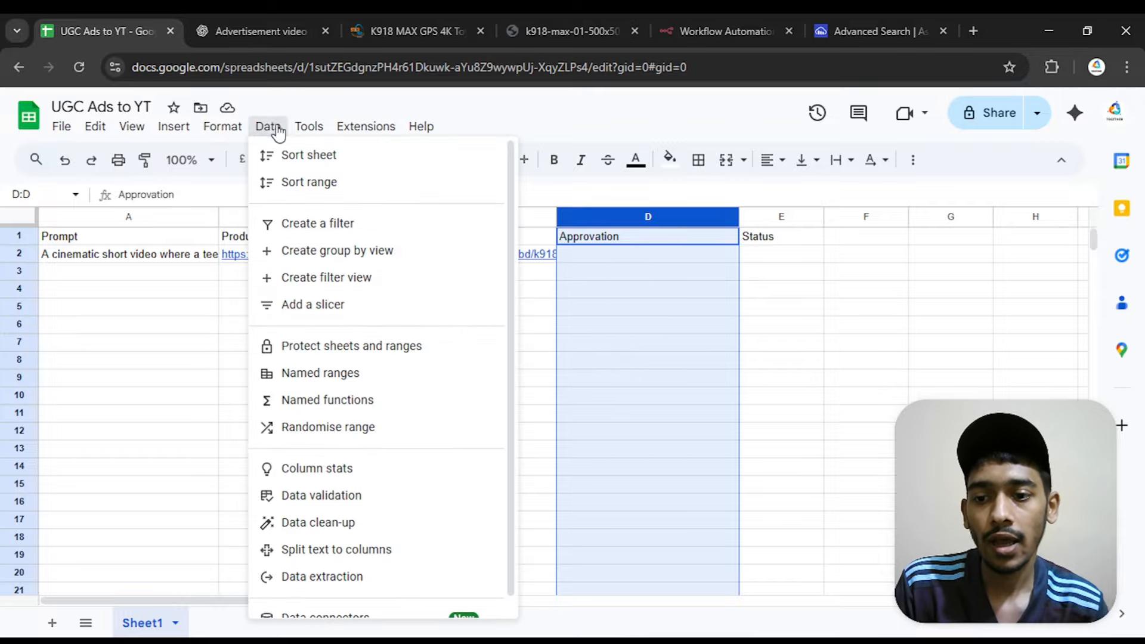
left_click(312, 501)
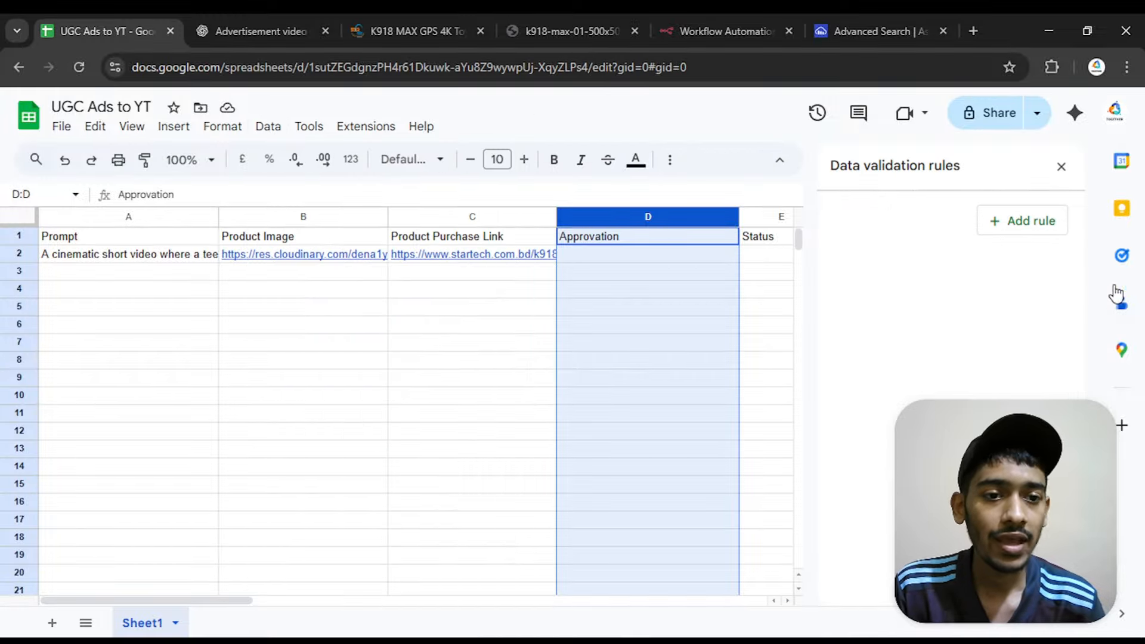
left_click(1043, 232)
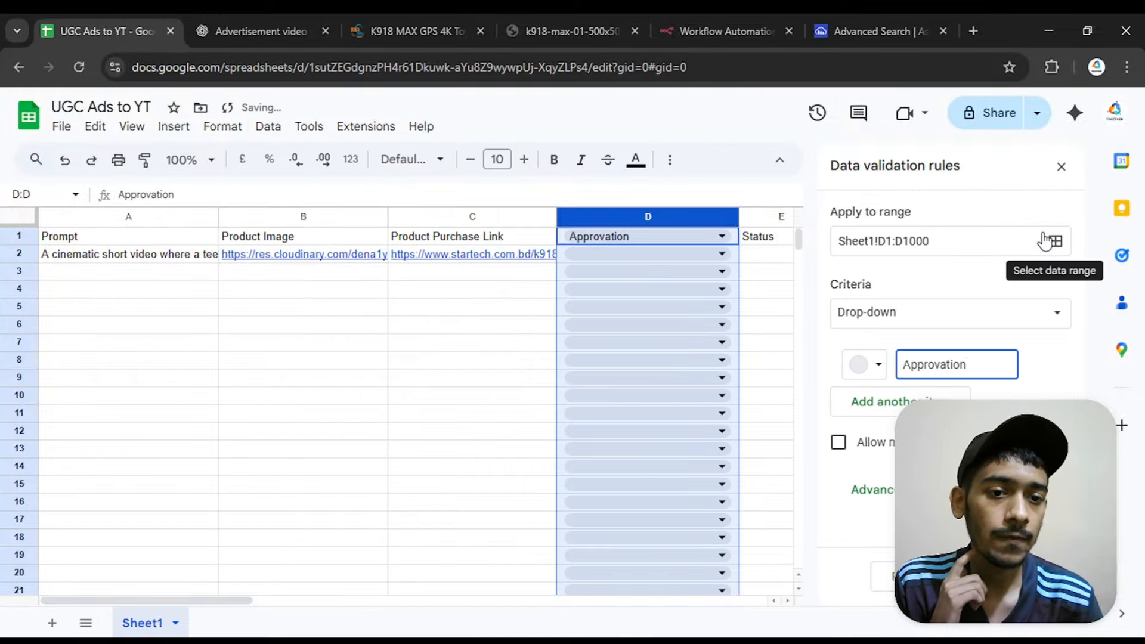
double_click(890, 241)
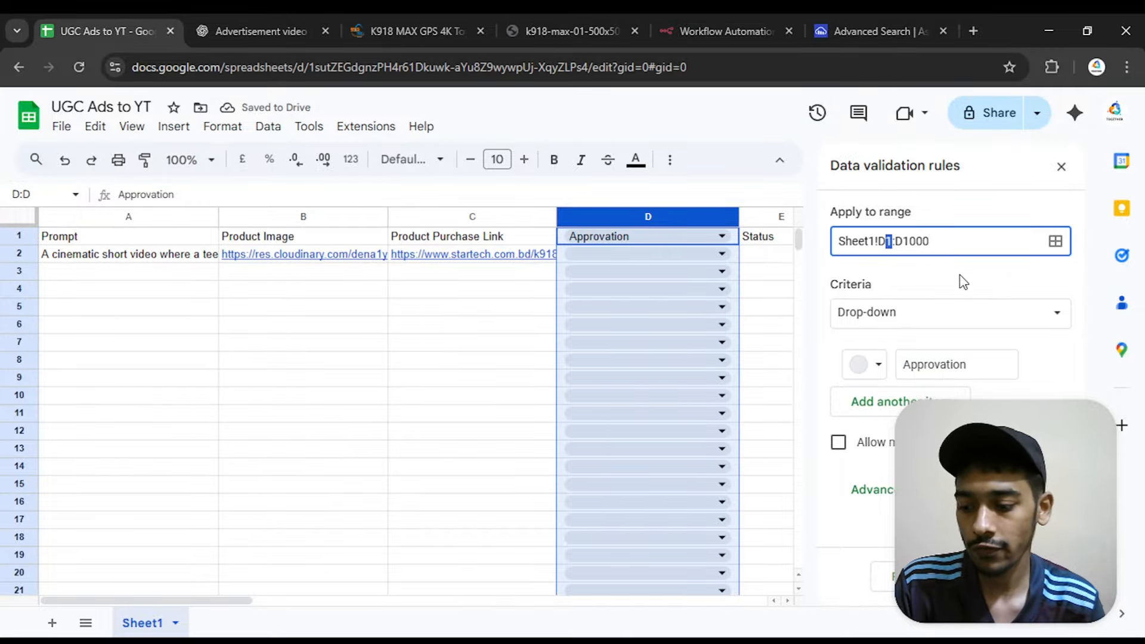
type("2")
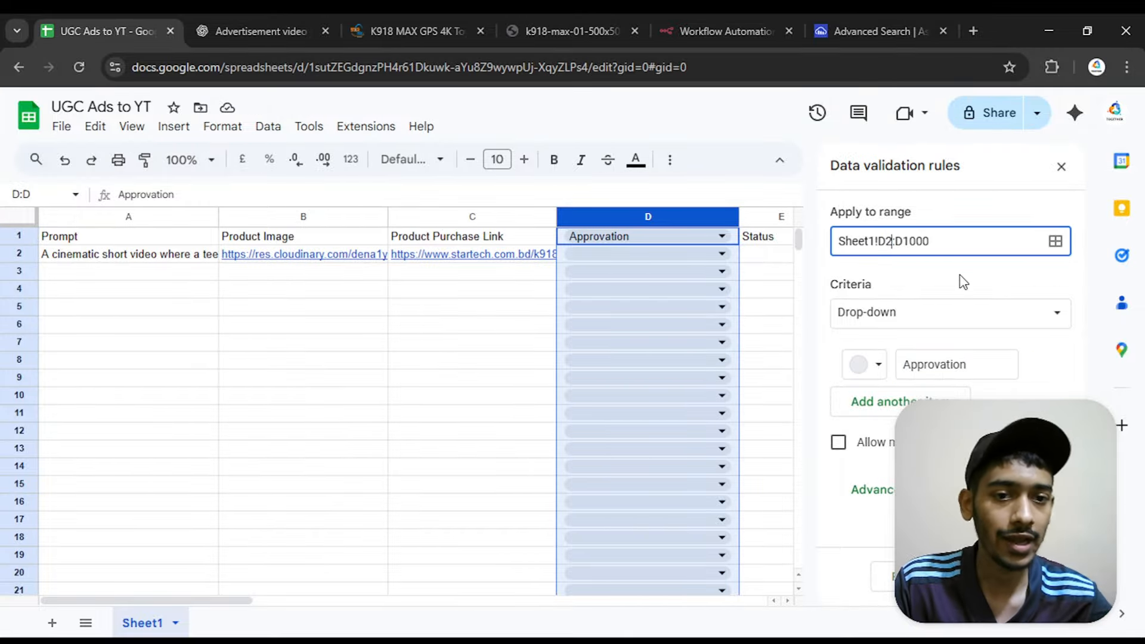
key("Return")
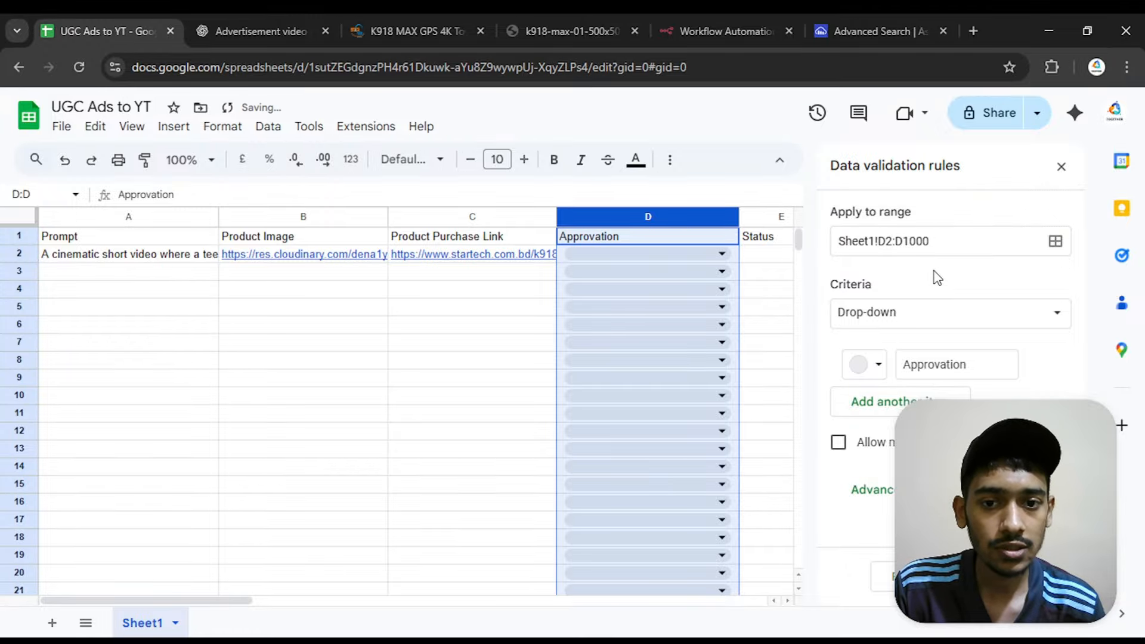
Define the drop-down rule's two items as "Go" and "Not Now"
left_click(861, 417)
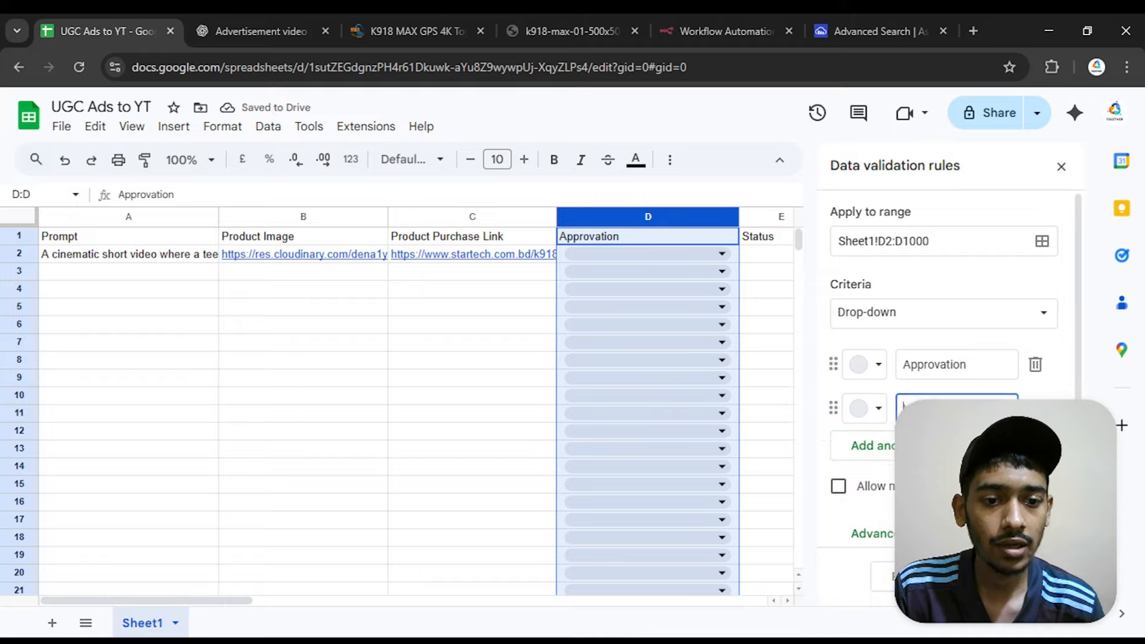
double_click(970, 364)
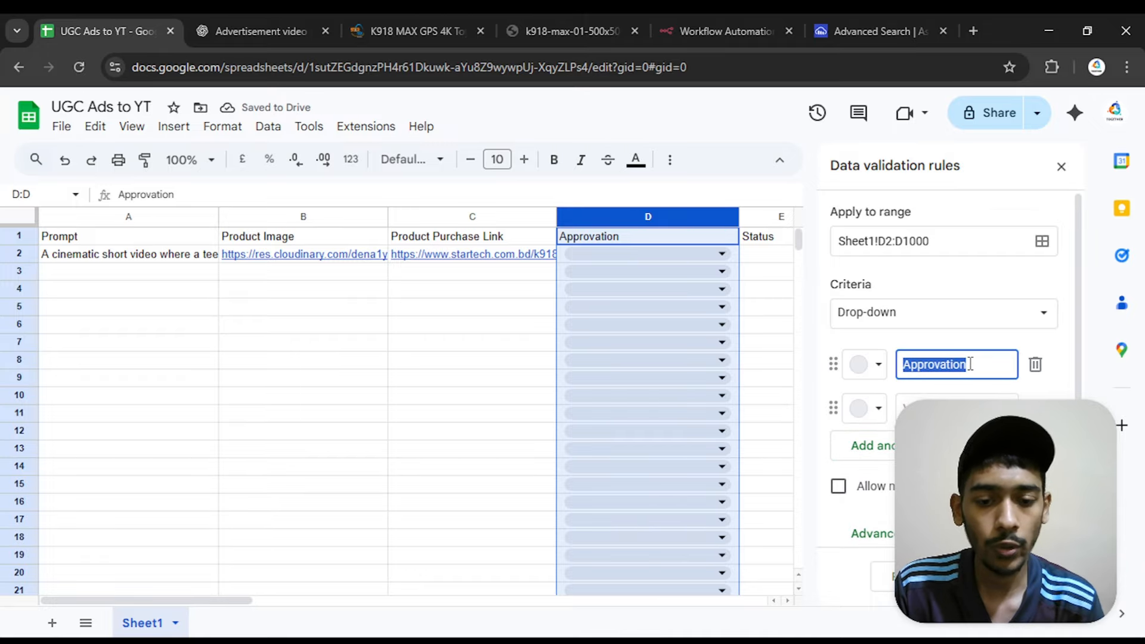
type("A")
key("Return")
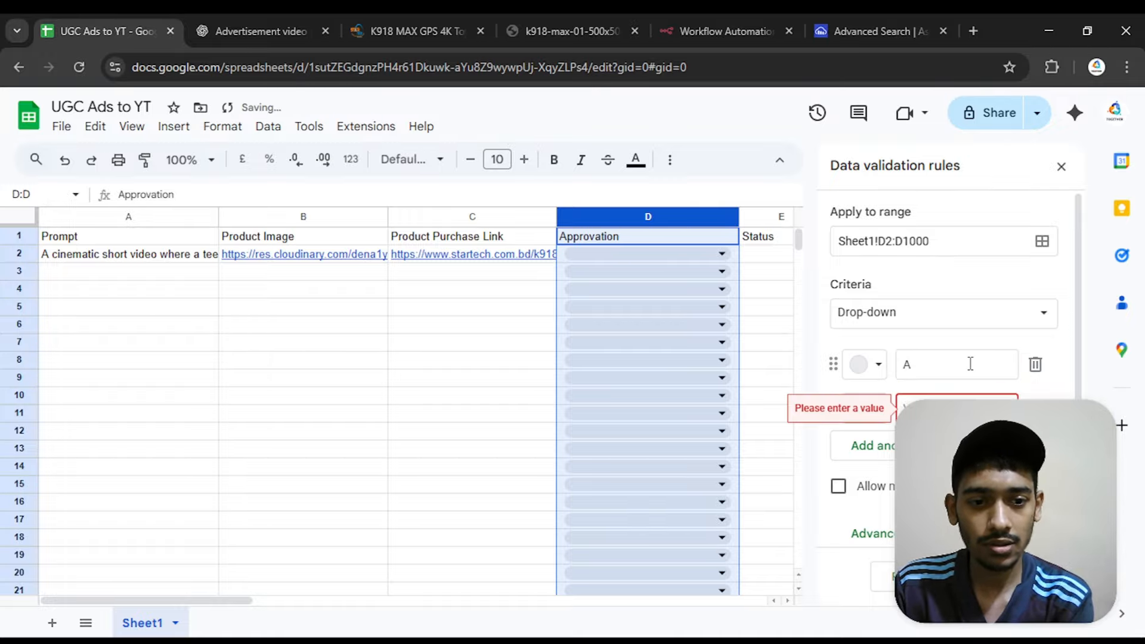
double_click(971, 364)
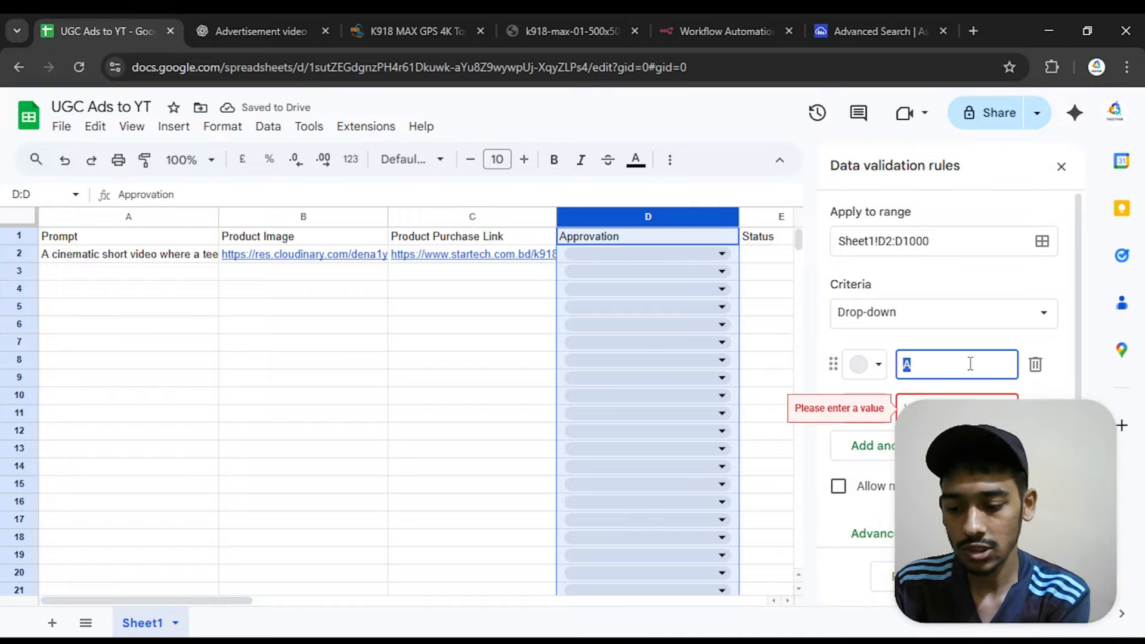
type("g")
key("Return")
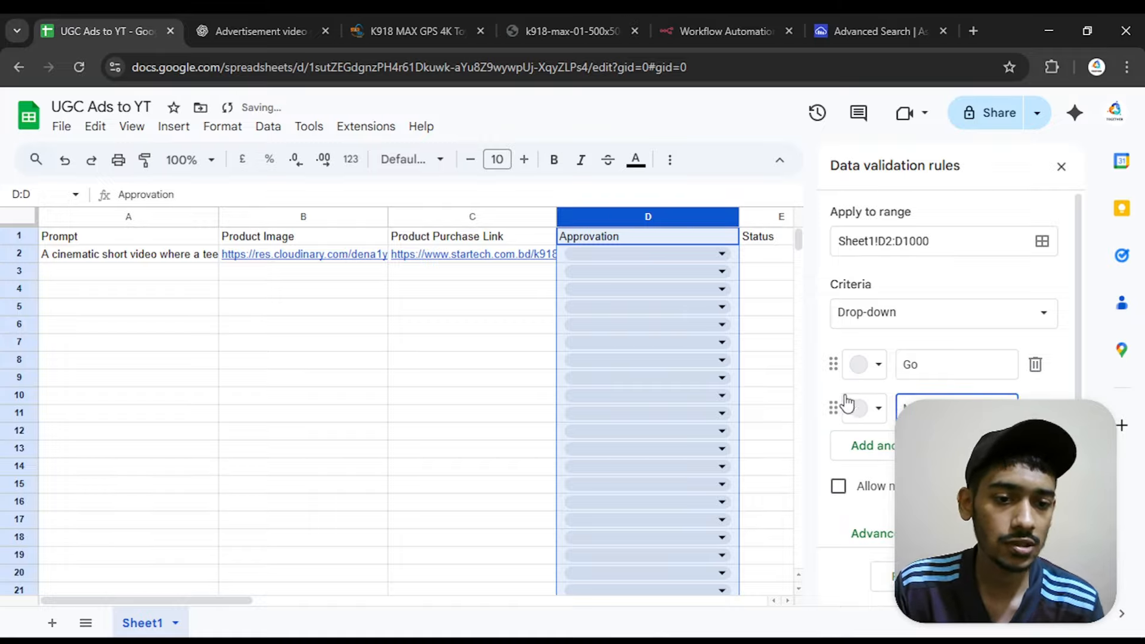
Colour the "Go" item dark green and the "Not Now" item dark red, and save the validation rule
left_click(877, 365)
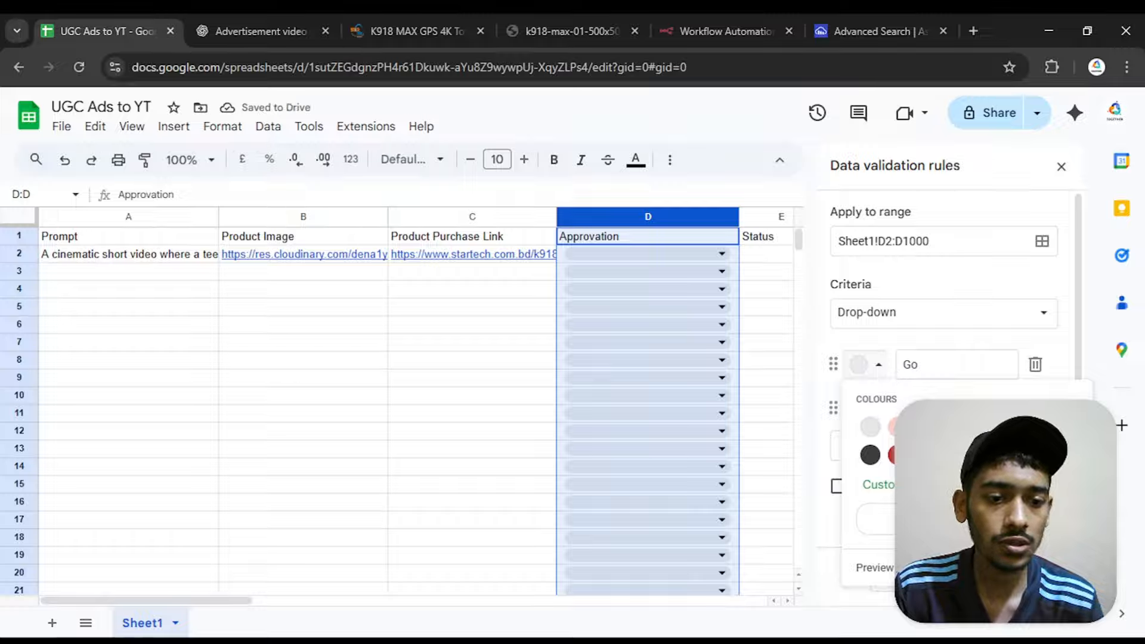
left_click(982, 455)
left_click(879, 410)
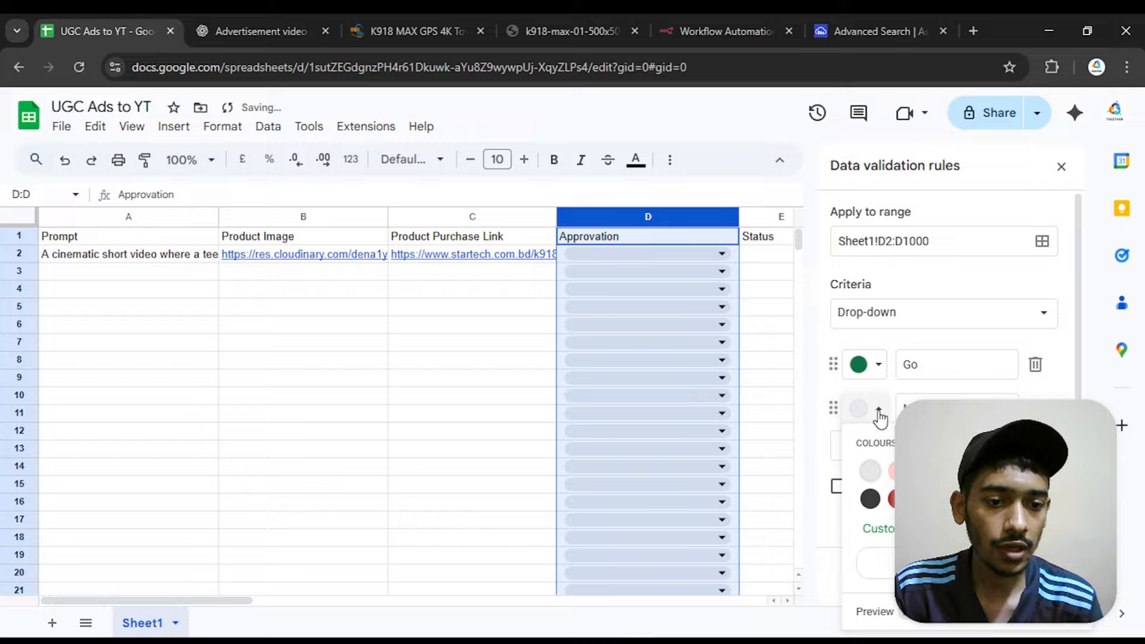
left_click(894, 500)
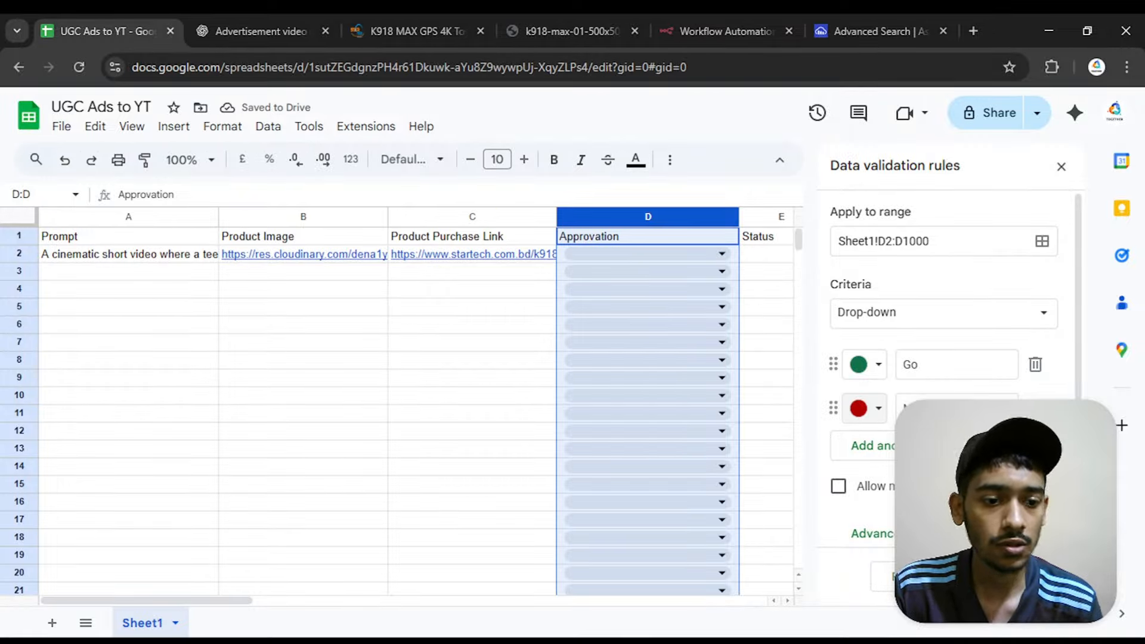
left_click(1024, 577)
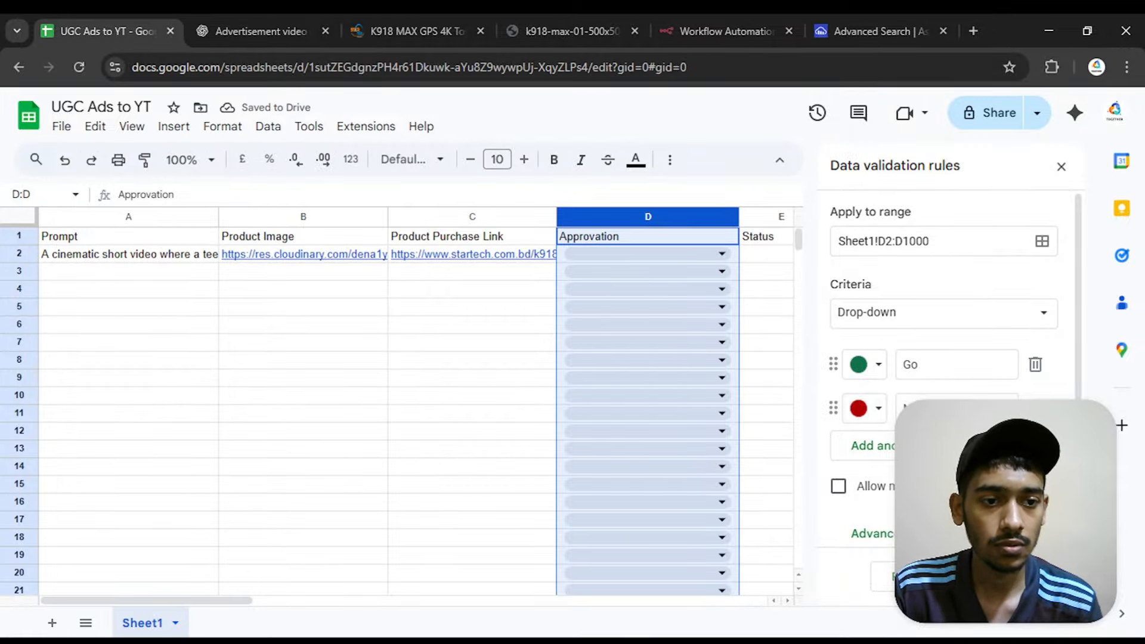
left_click(1061, 171)
left_click(794, 308)
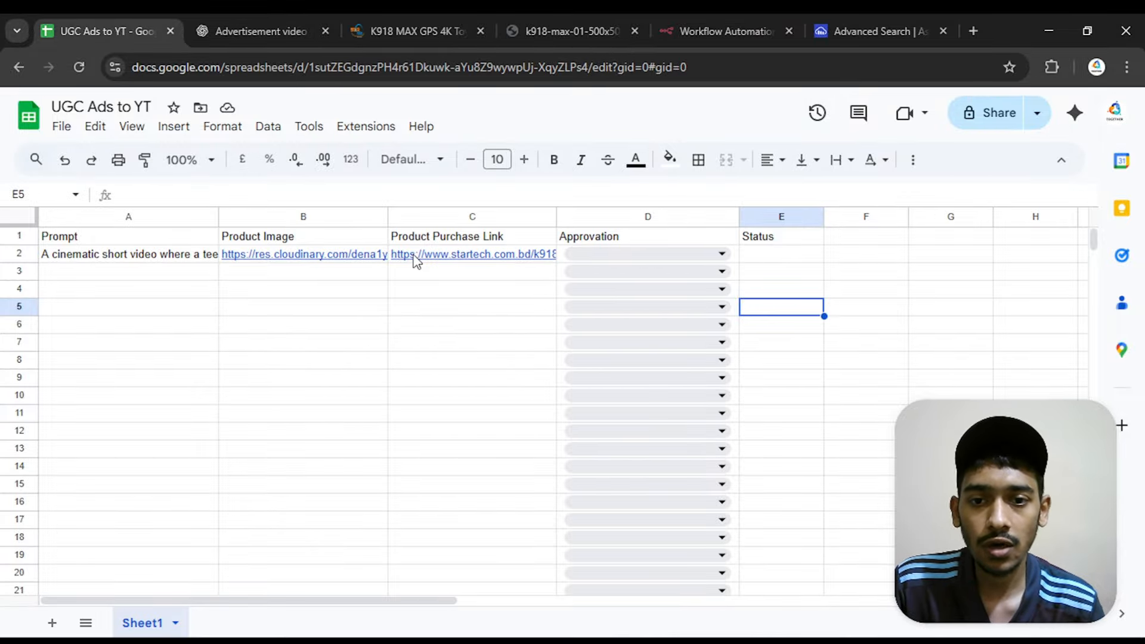
Set the Approvation value of the drone row, cell D2, to "Go"
left_click(664, 255)
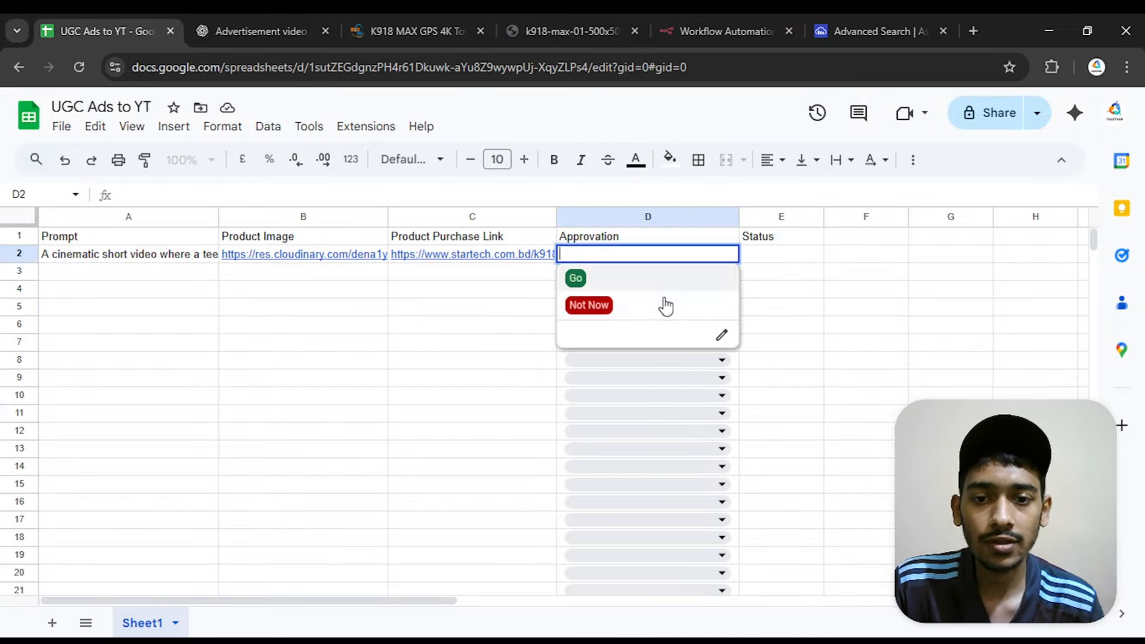
left_click(603, 290)
left_click(867, 309)
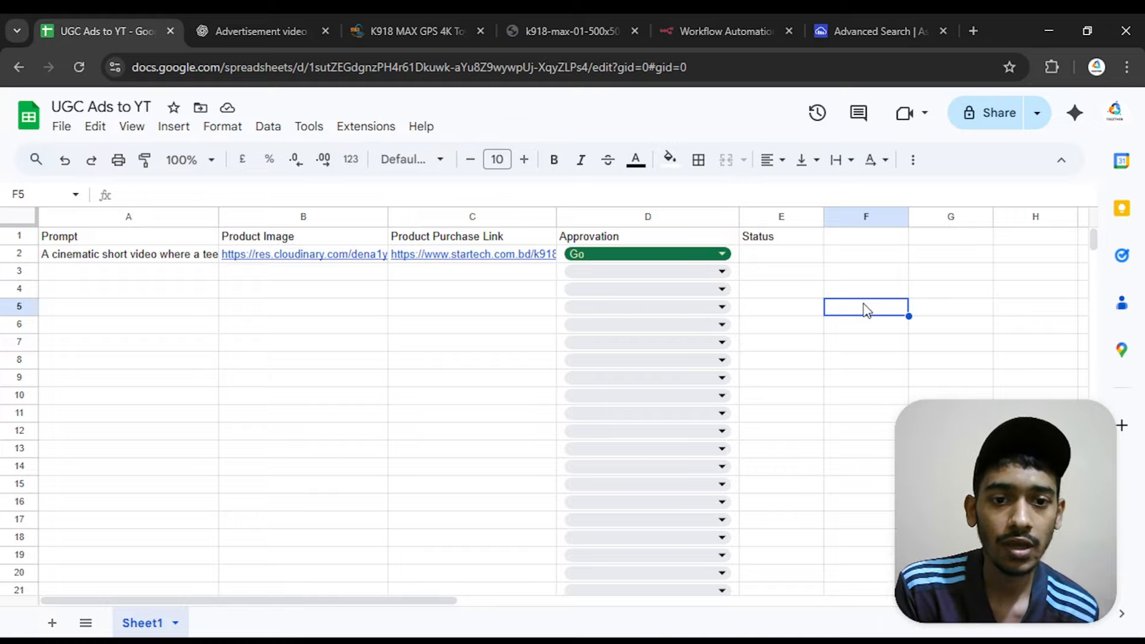
Enter "done" as a trial status in cell E2 and clear the cell again
left_click(761, 258)
double_click(762, 258)
type("do")
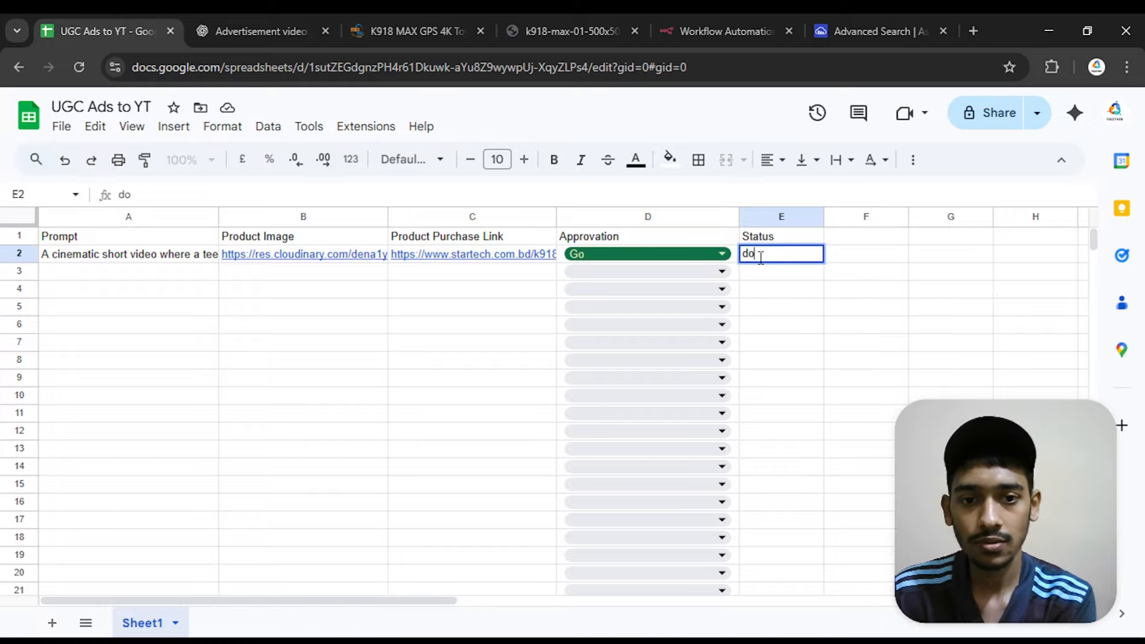
type("ene")
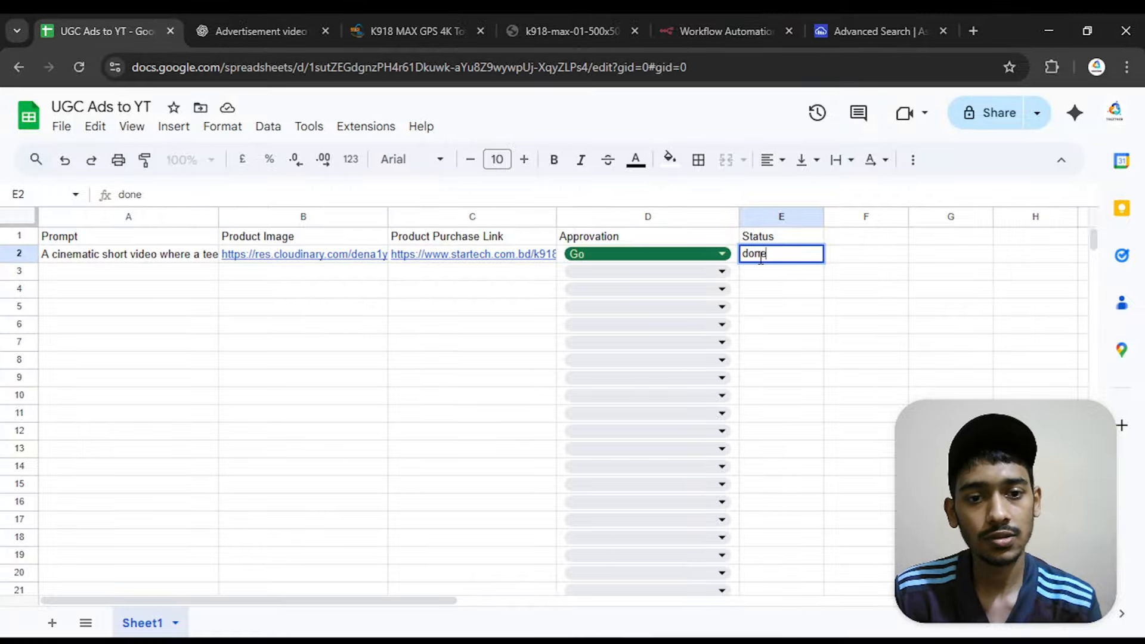
key("Return")
left_click(779, 257)
double_click(779, 258)
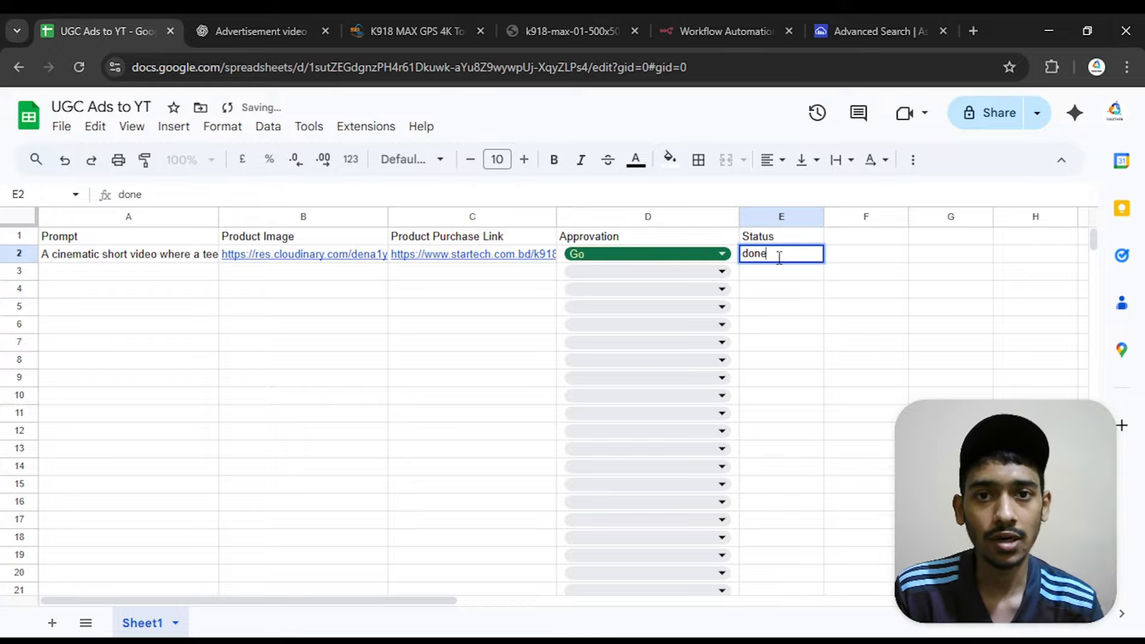
double_click(775, 257)
key("BackSpace")
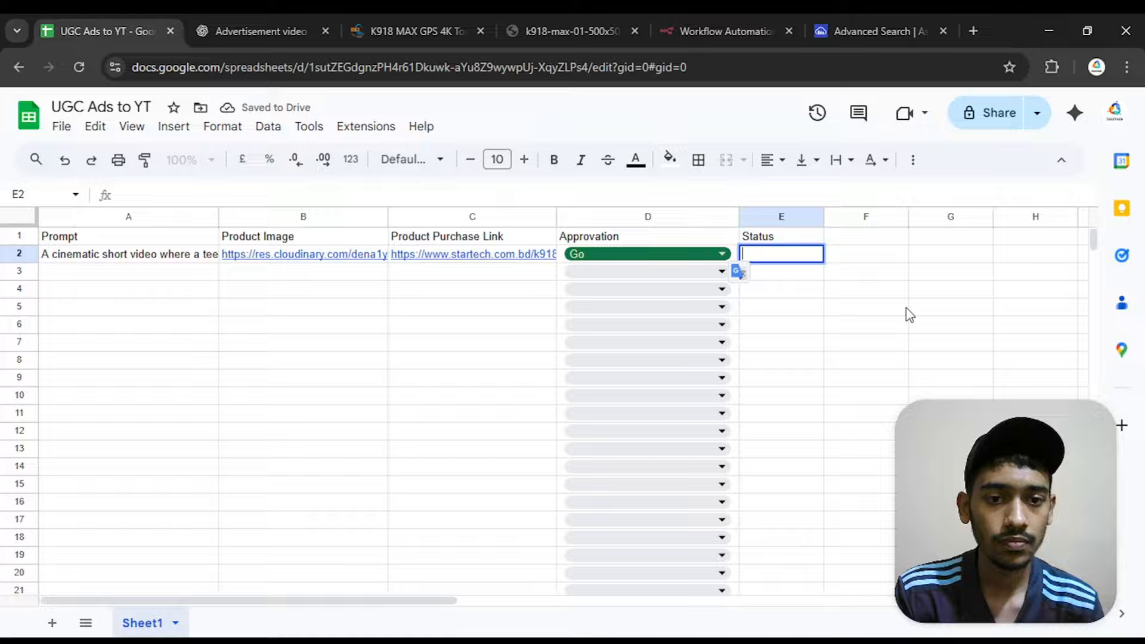
left_click(905, 312)
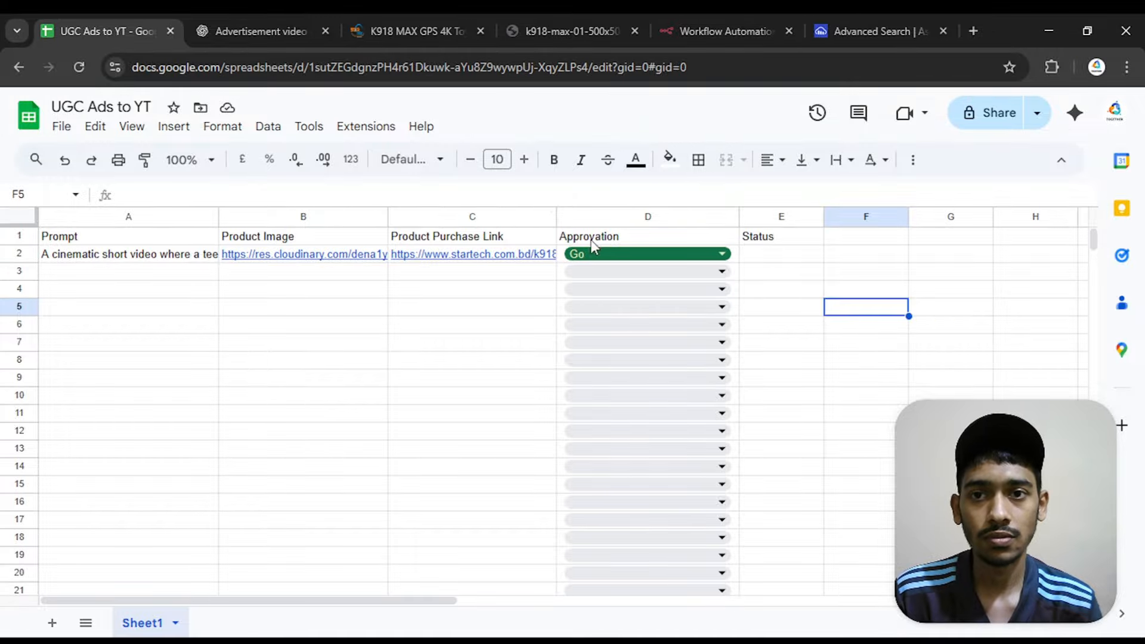
Switch to n8n and set the Get row(s) node's document to "UGC Ads to YT" and its sheet to Sheet1
left_click(706, 14)
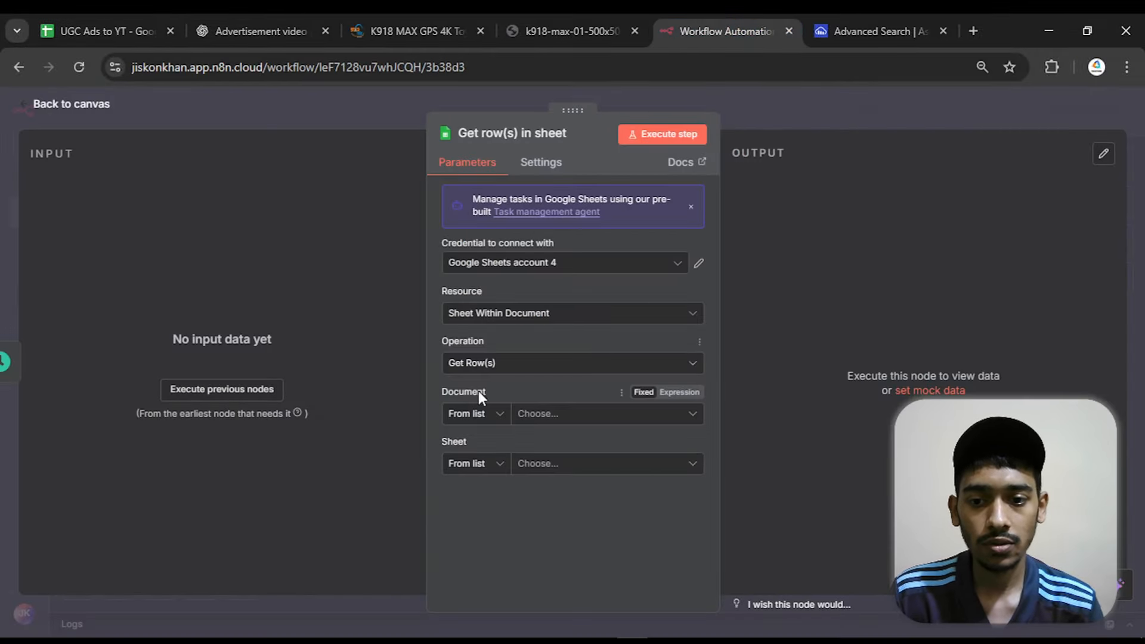
left_click(534, 413)
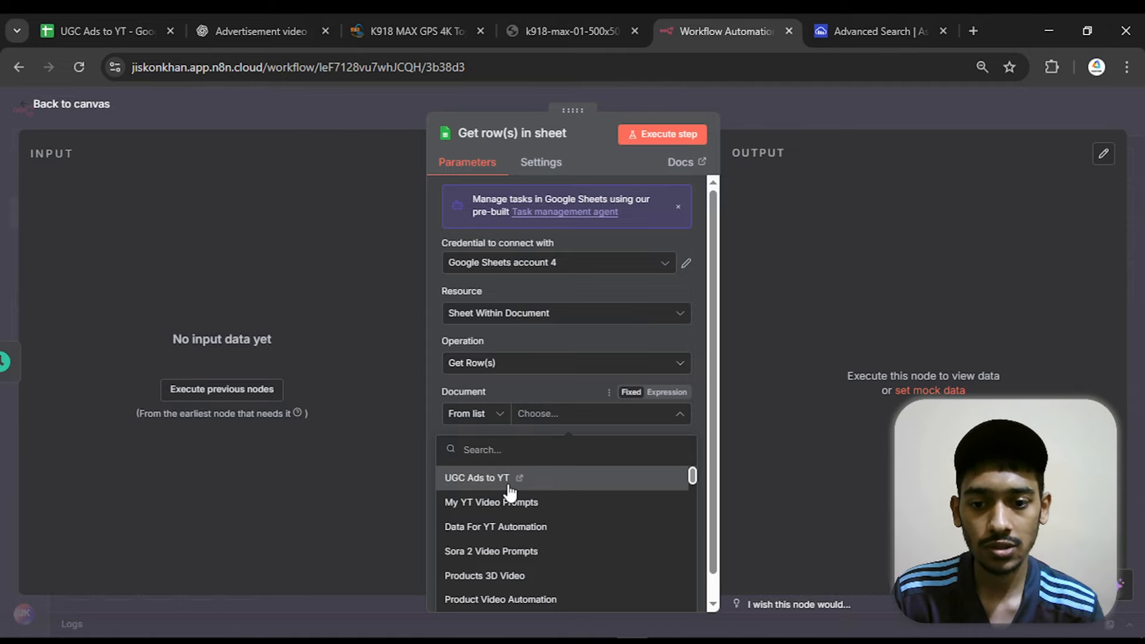
left_click(100, 19)
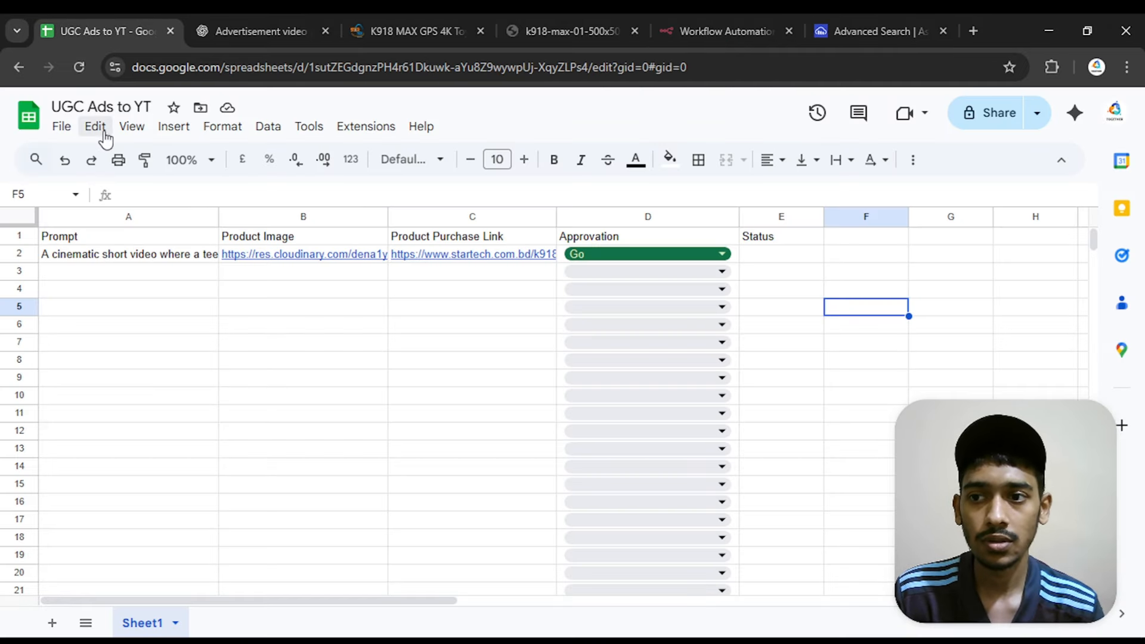
left_click(668, 33)
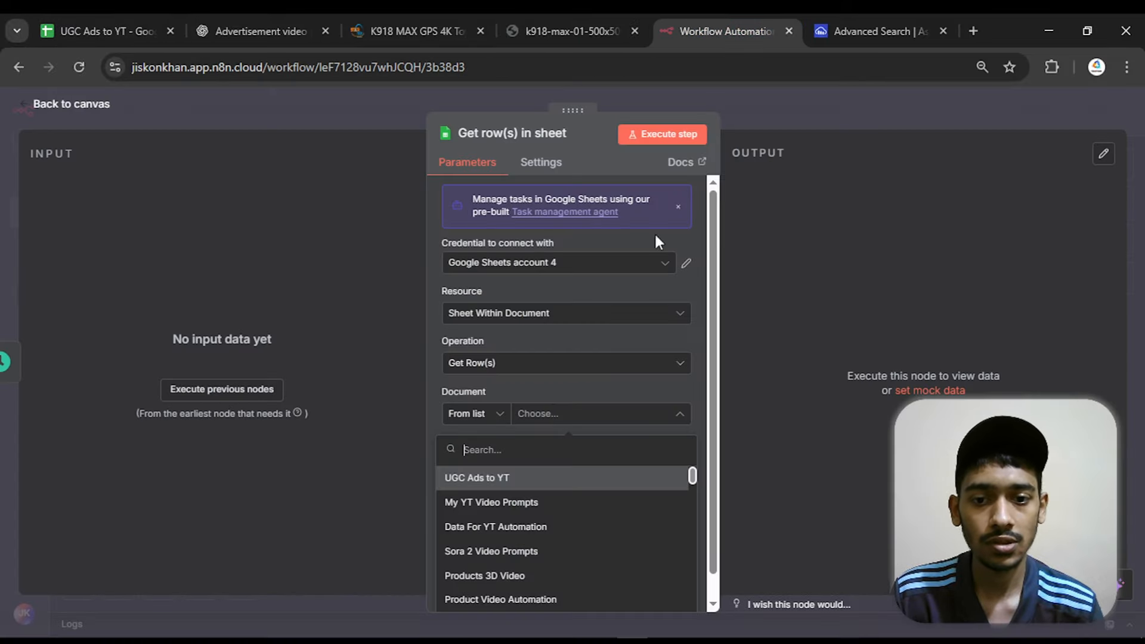
left_click(494, 475)
left_click(535, 469)
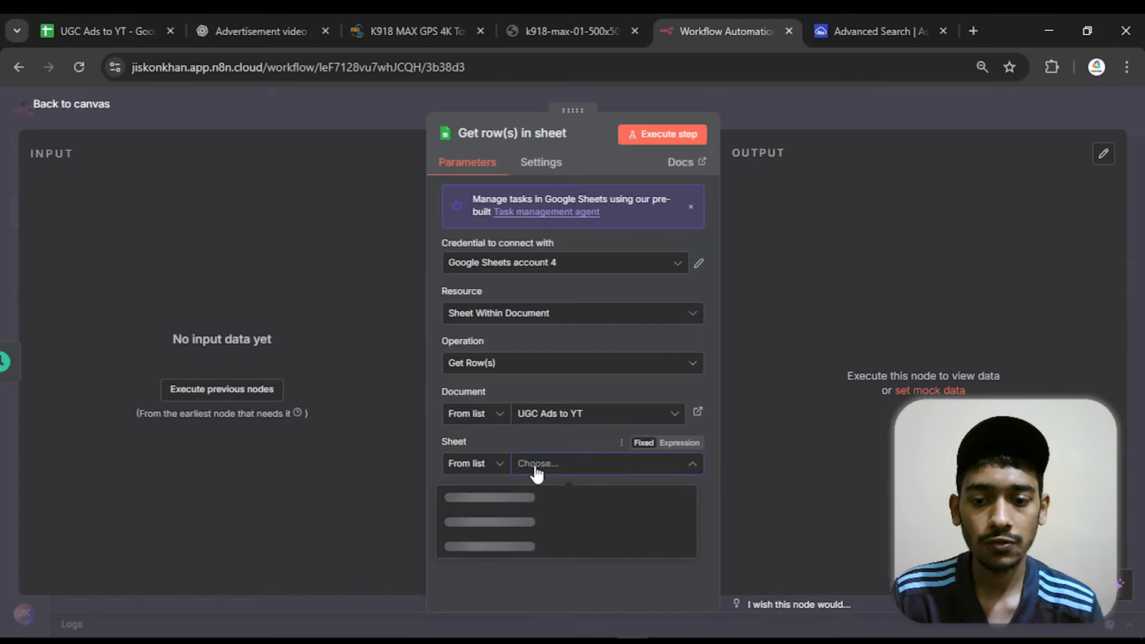
left_click(476, 500)
Add a filter to the Get row(s) node that matches the Approvation column to the value "Go"
scroll(715, 453, "down", 2)
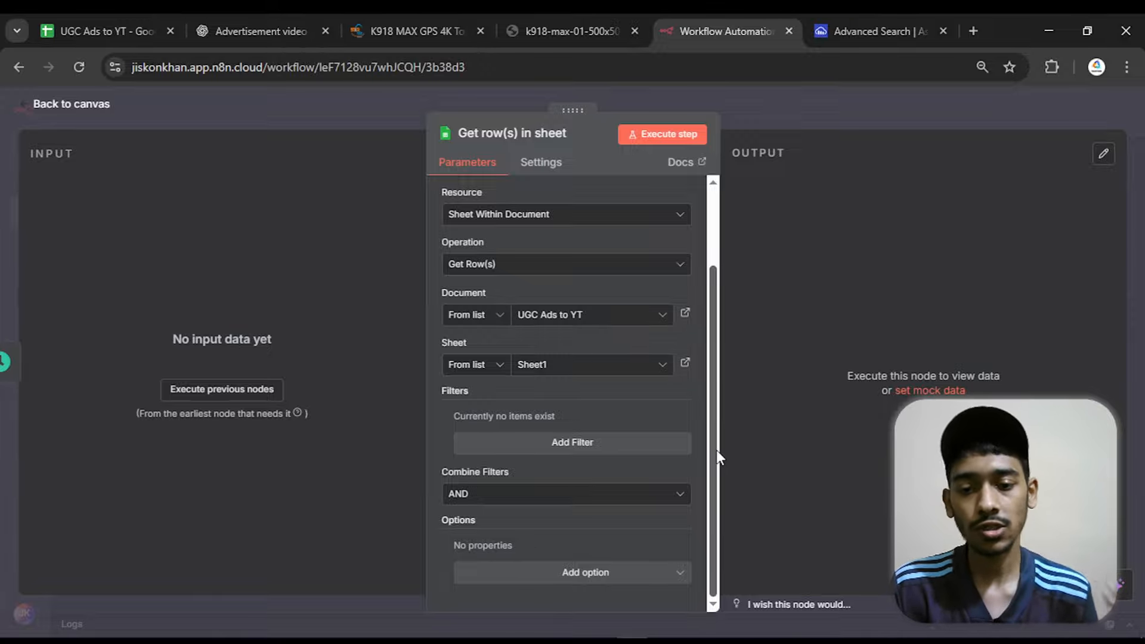
left_click(562, 452)
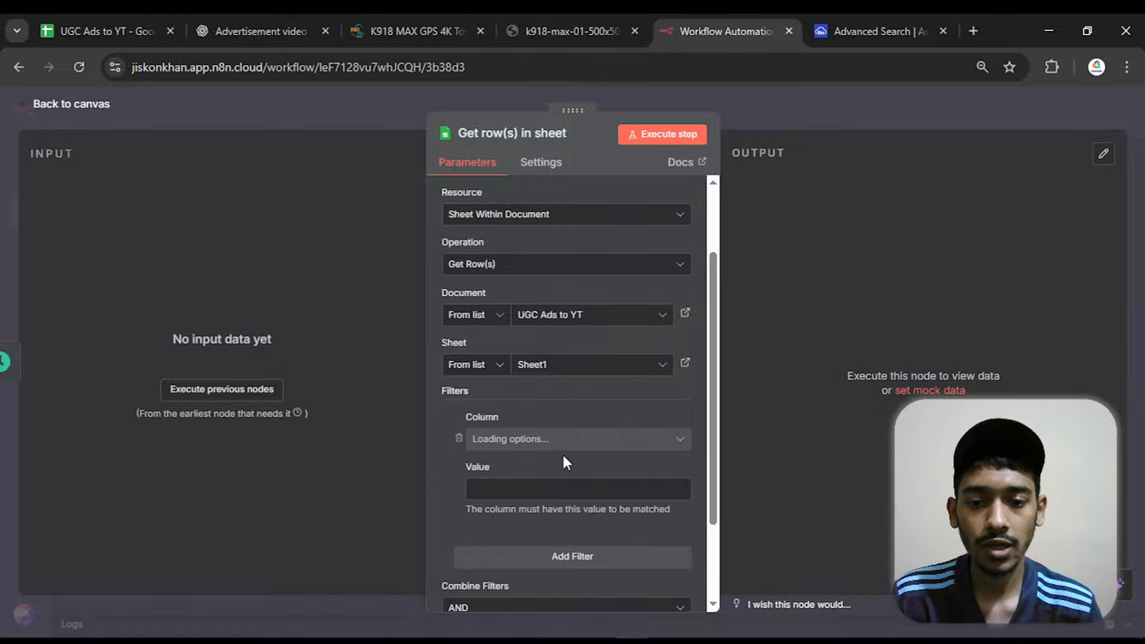
scroll(562, 452, "down", 1)
left_click(528, 354)
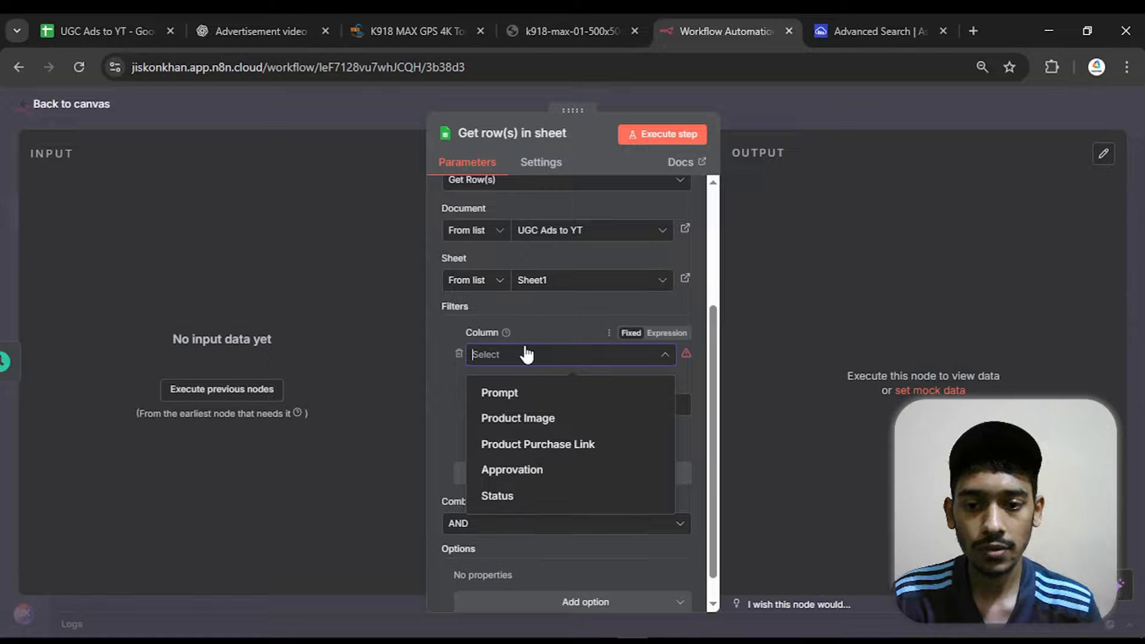
left_click(525, 470)
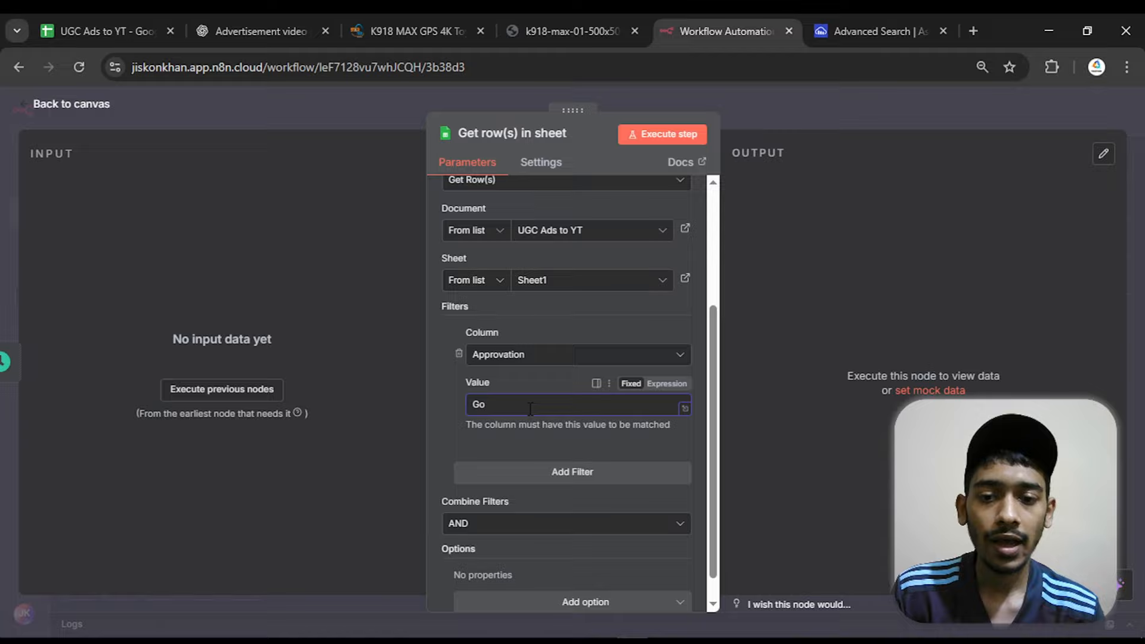
Add a second filter to the Get row(s) node on the Status column, leaving its value empty
left_click(538, 478)
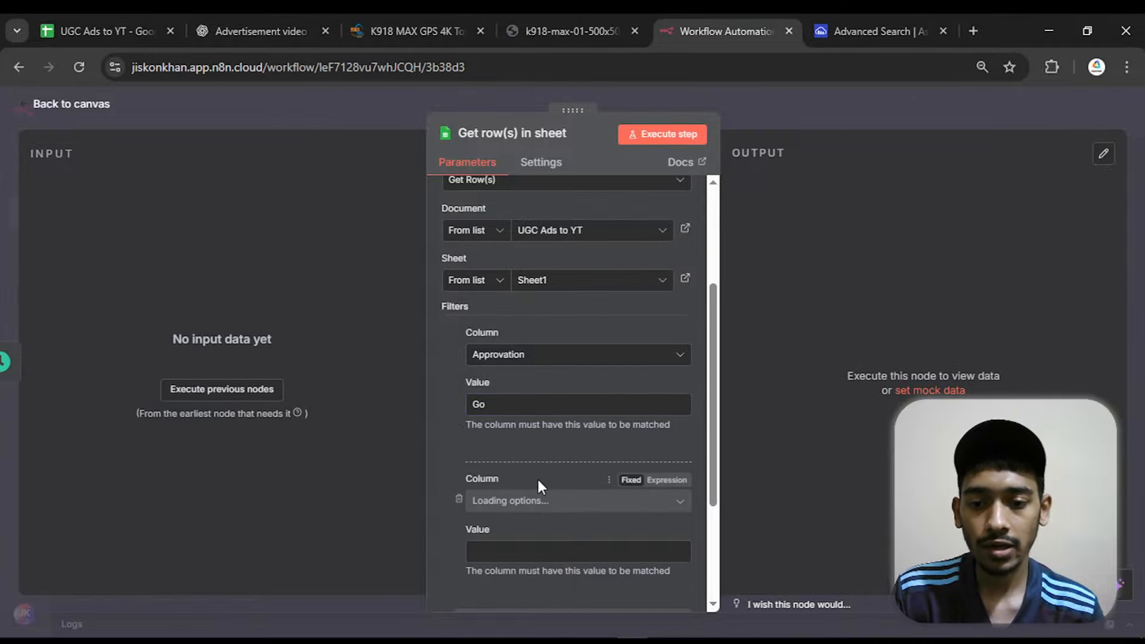
scroll(537, 471, "down", 2)
left_click(555, 425)
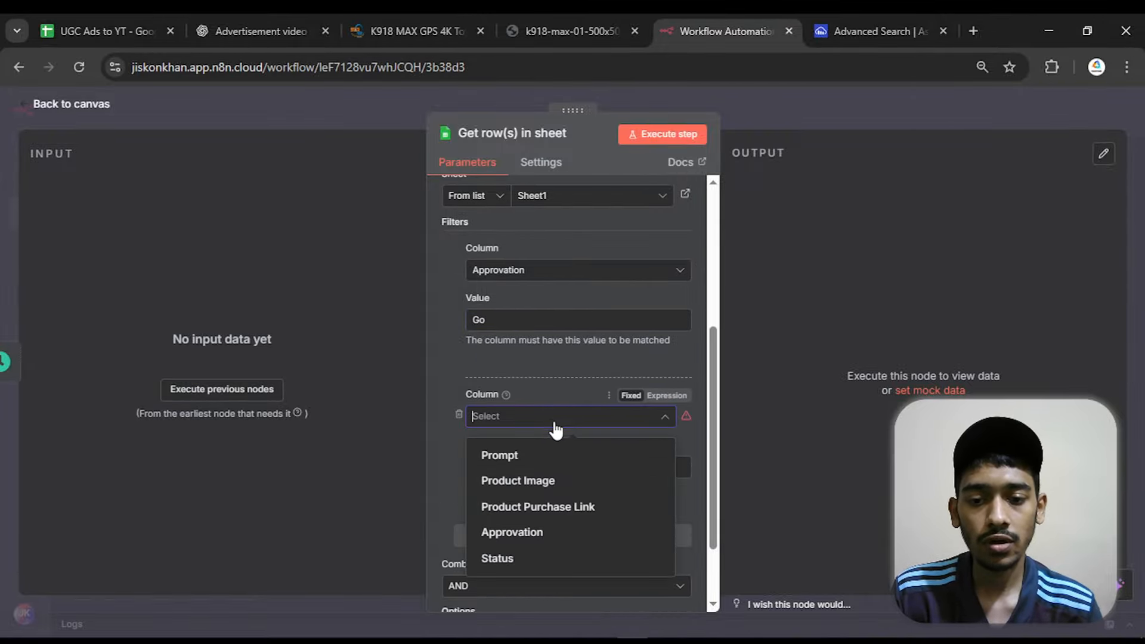
left_click(528, 558)
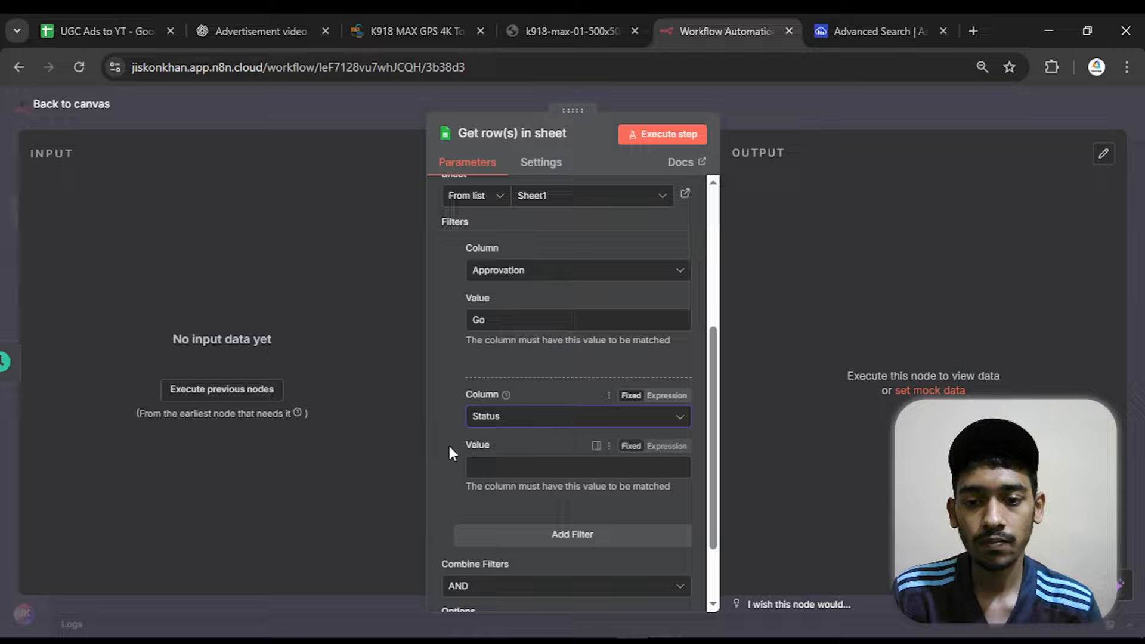
Switch to the UGC Ads to YT sheet, enter "done" in the drone row's Status cell E2 as a demonstration and clear it
left_click(176, 17)
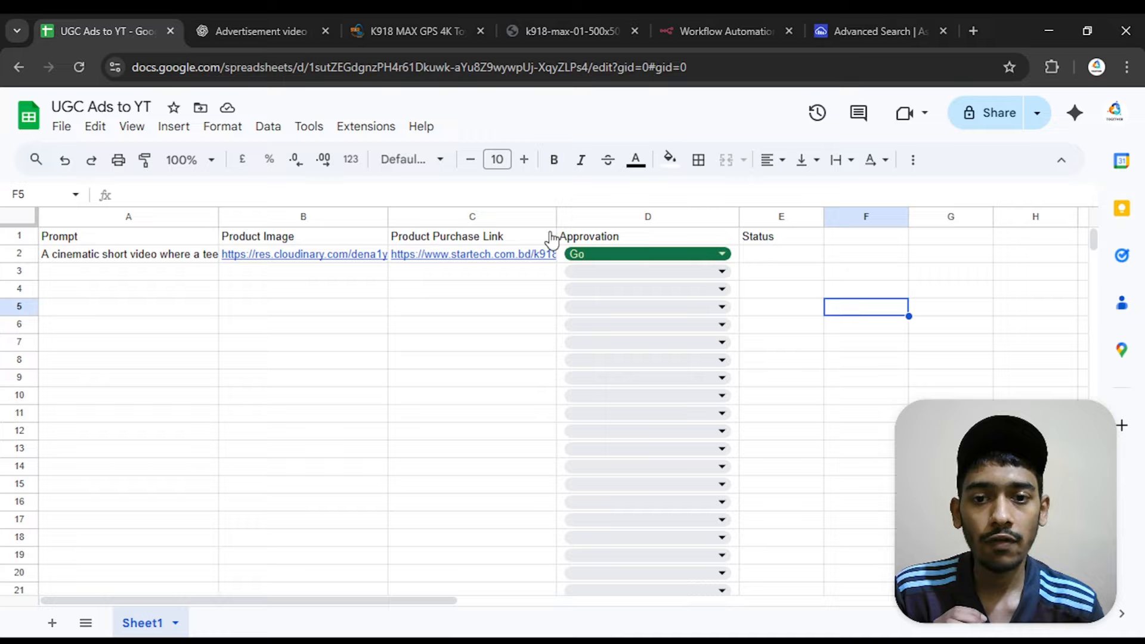
left_click(760, 257)
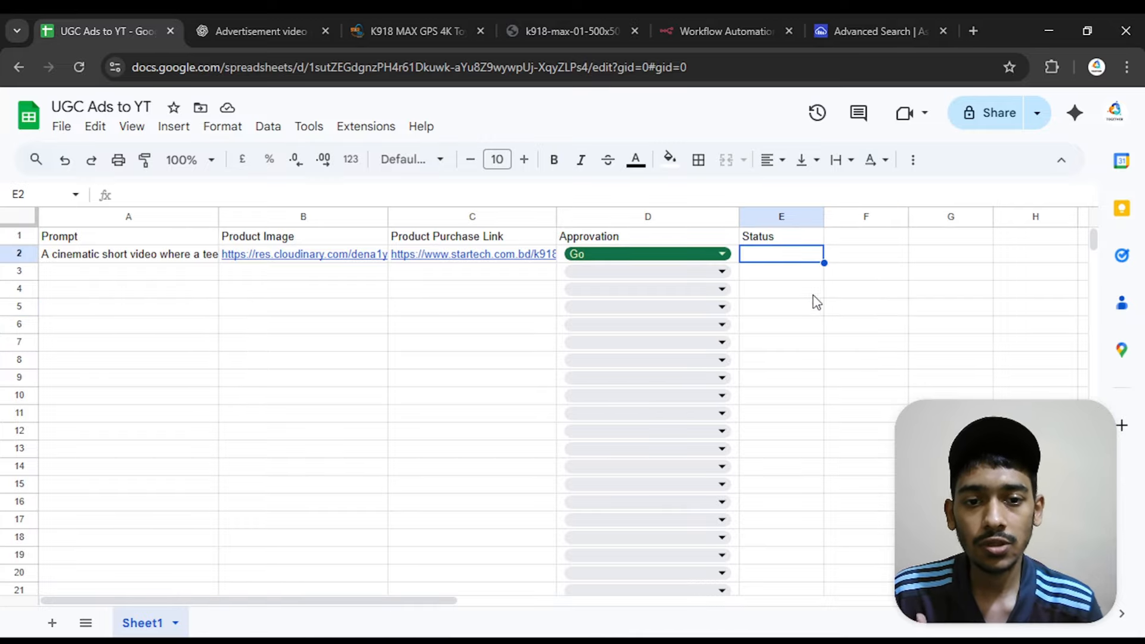
left_click(815, 297)
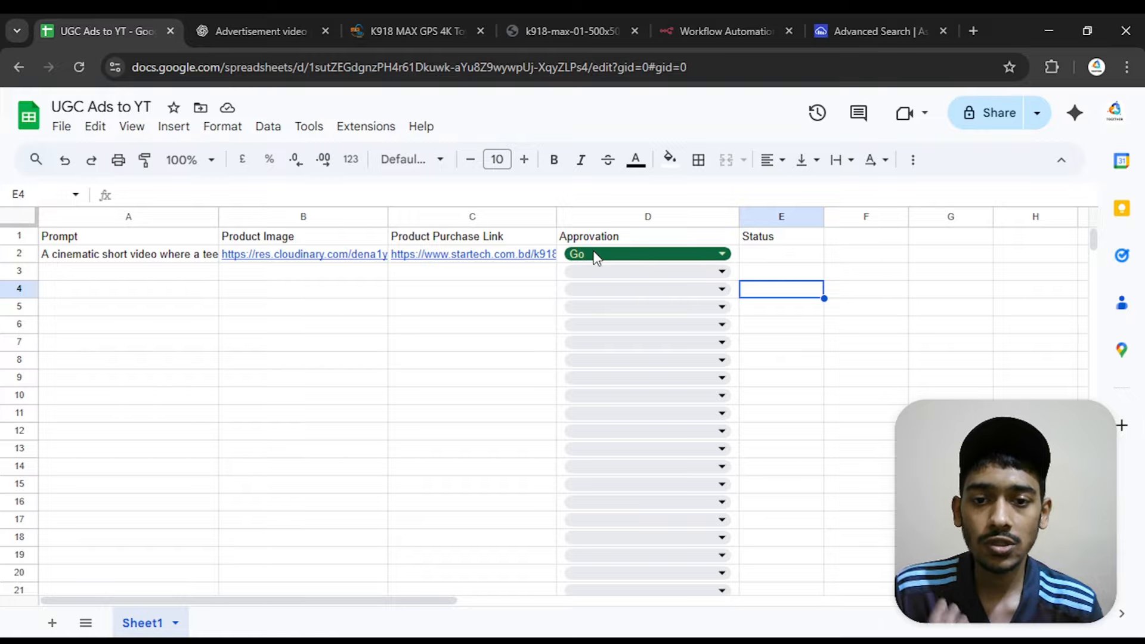
left_click(784, 255)
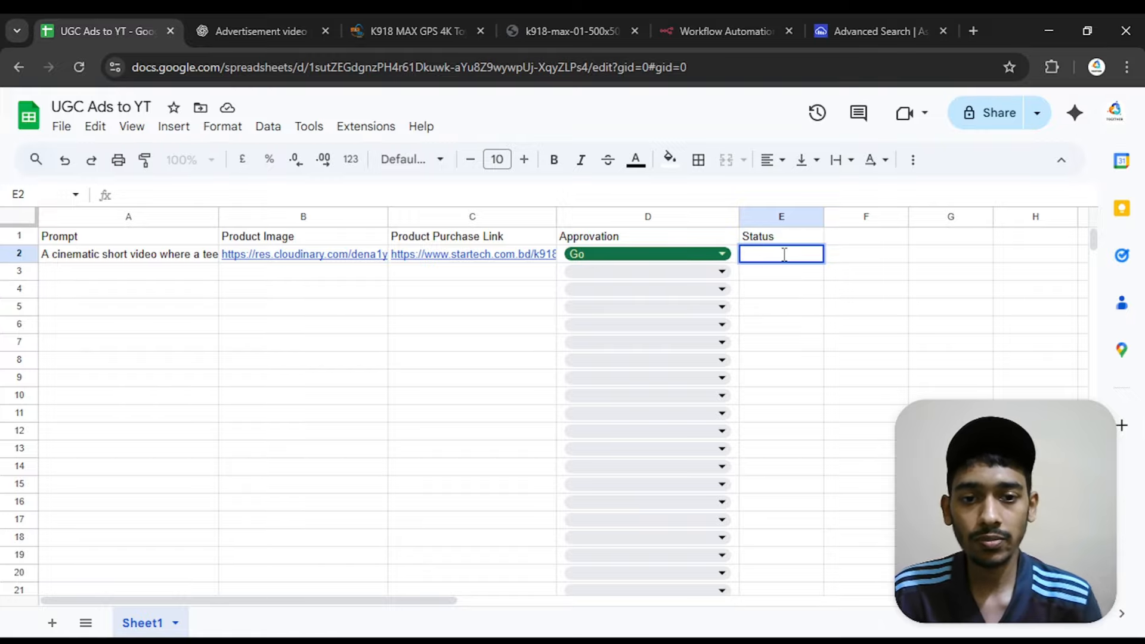
type("done")
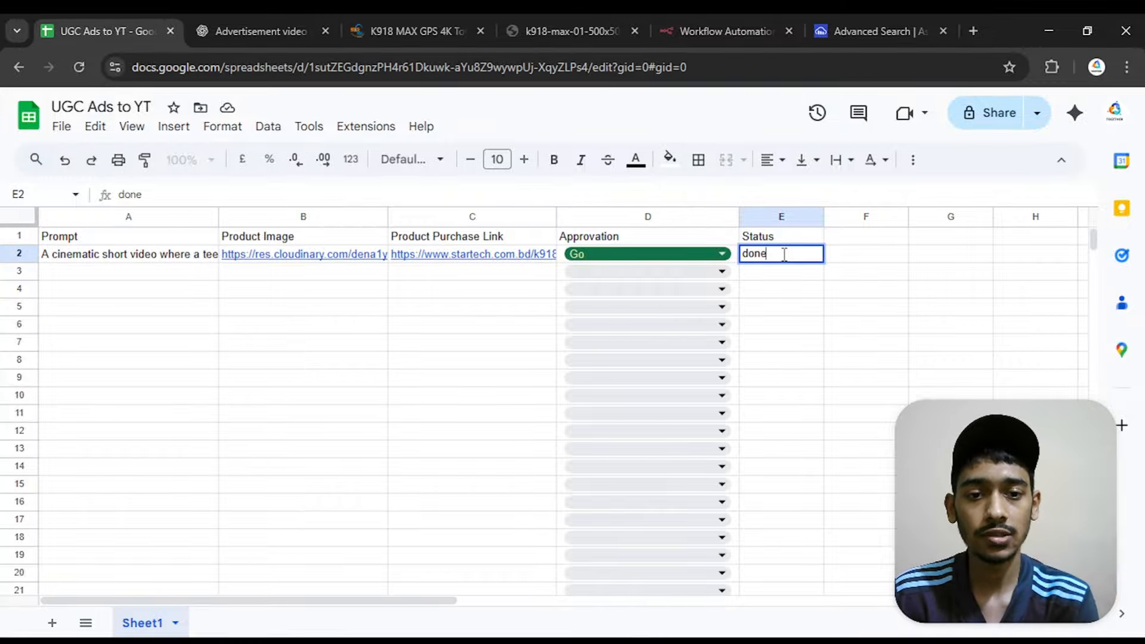
double_click(784, 255)
key("BackSpace")
left_click(915, 271)
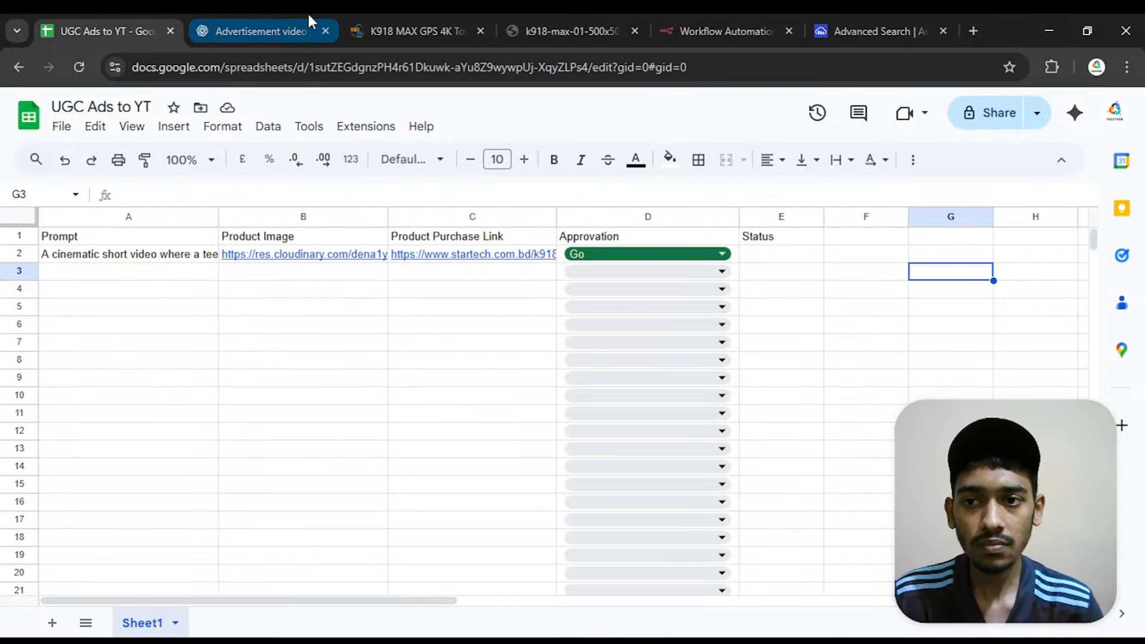
Return to the n8n canvas, execute the Get row(s) in sheet node and inspect its output
left_click(749, 13)
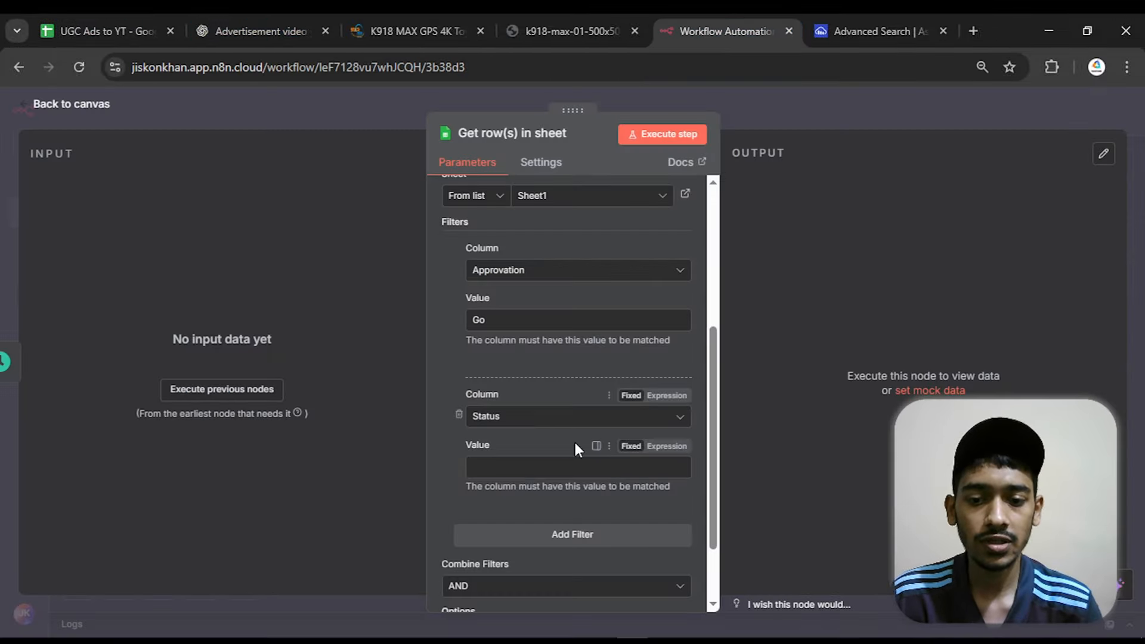
scroll(574, 439, "down", 2)
scroll(647, 409, "up", 3)
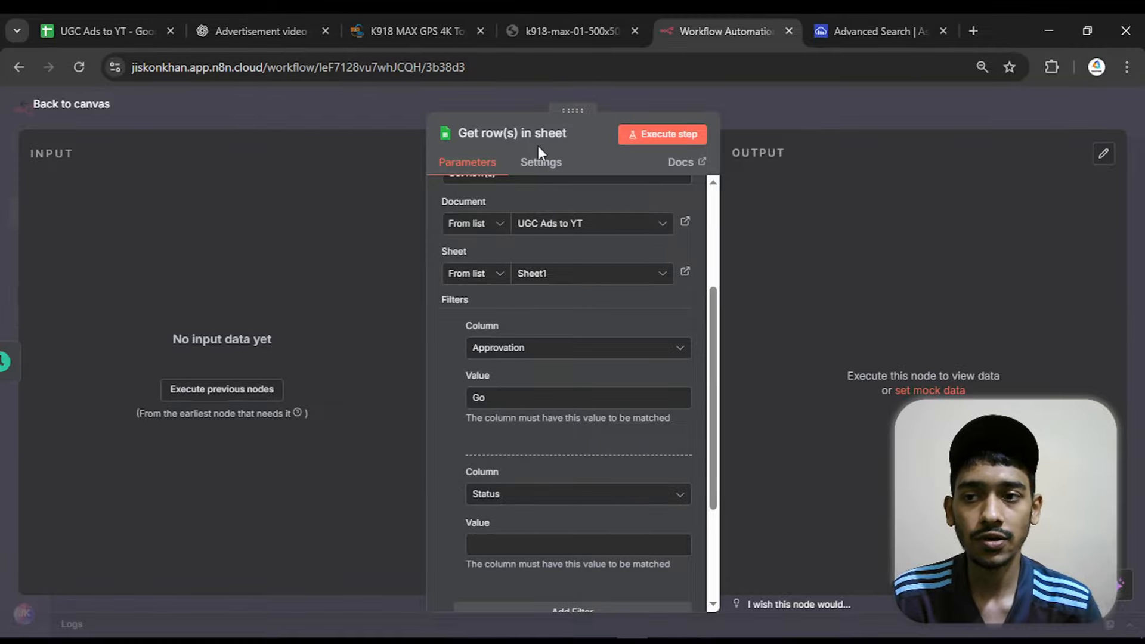
left_click(69, 104)
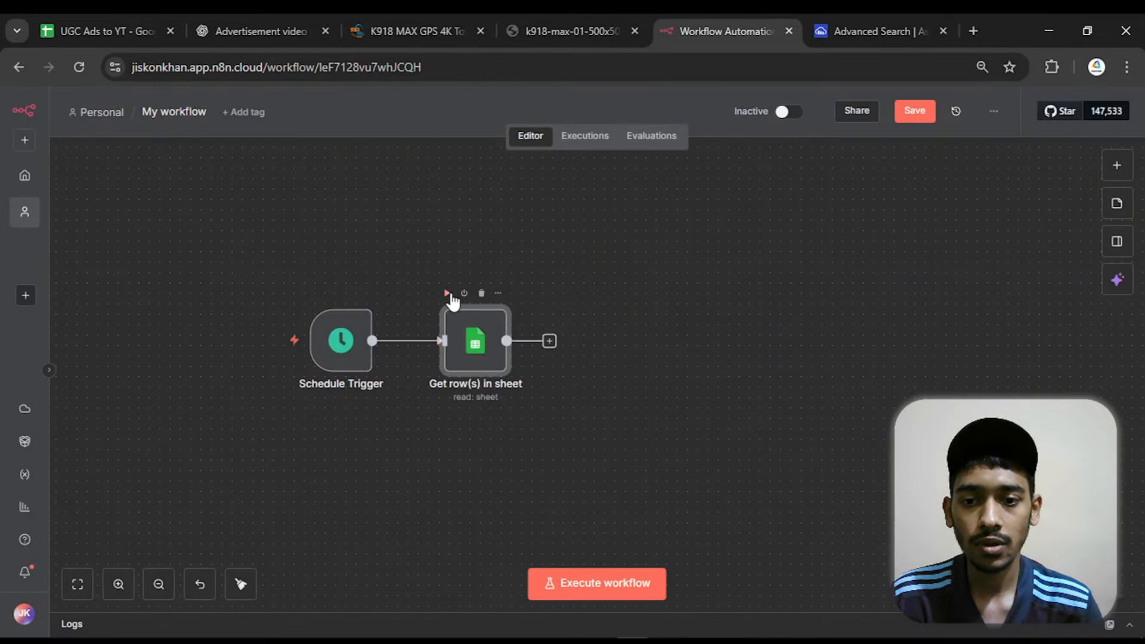
left_click(449, 298)
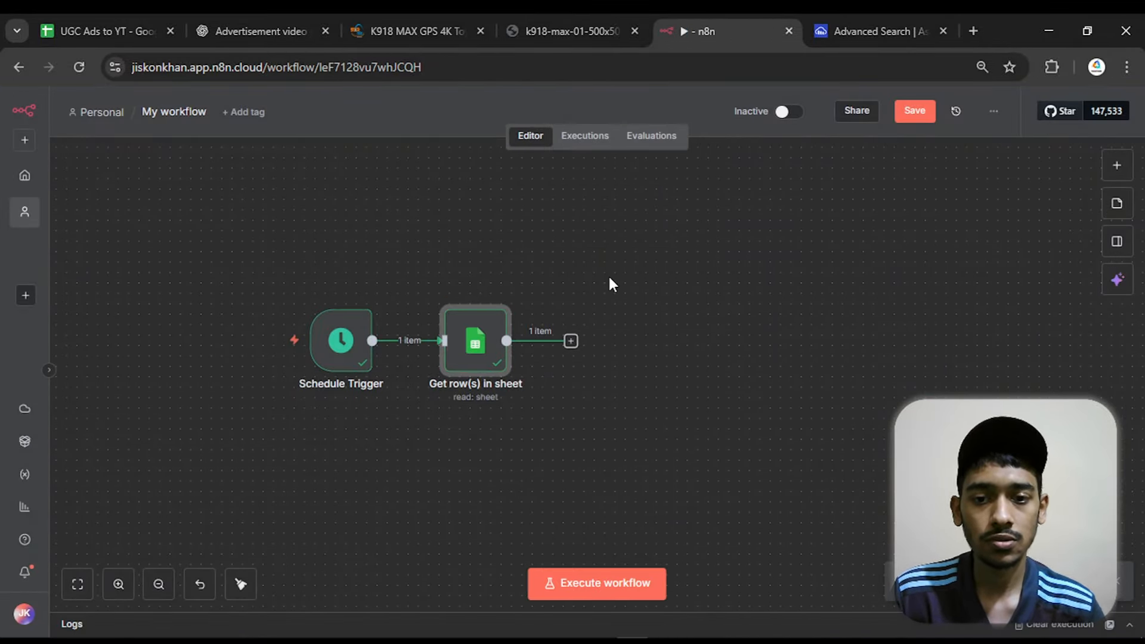
double_click(488, 348)
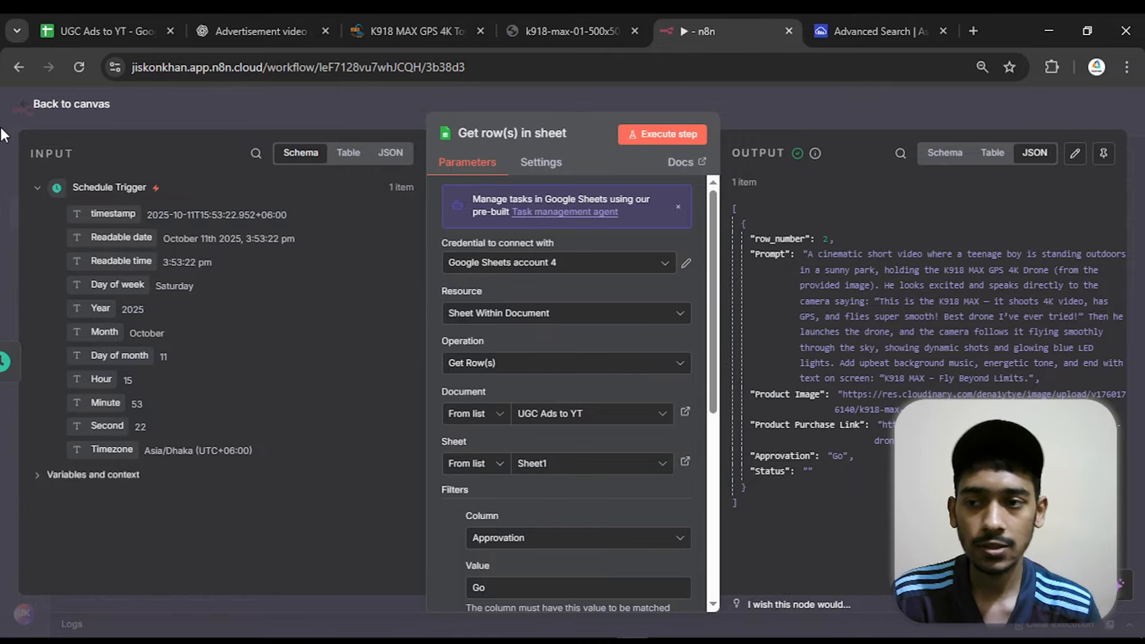
left_click(68, 109)
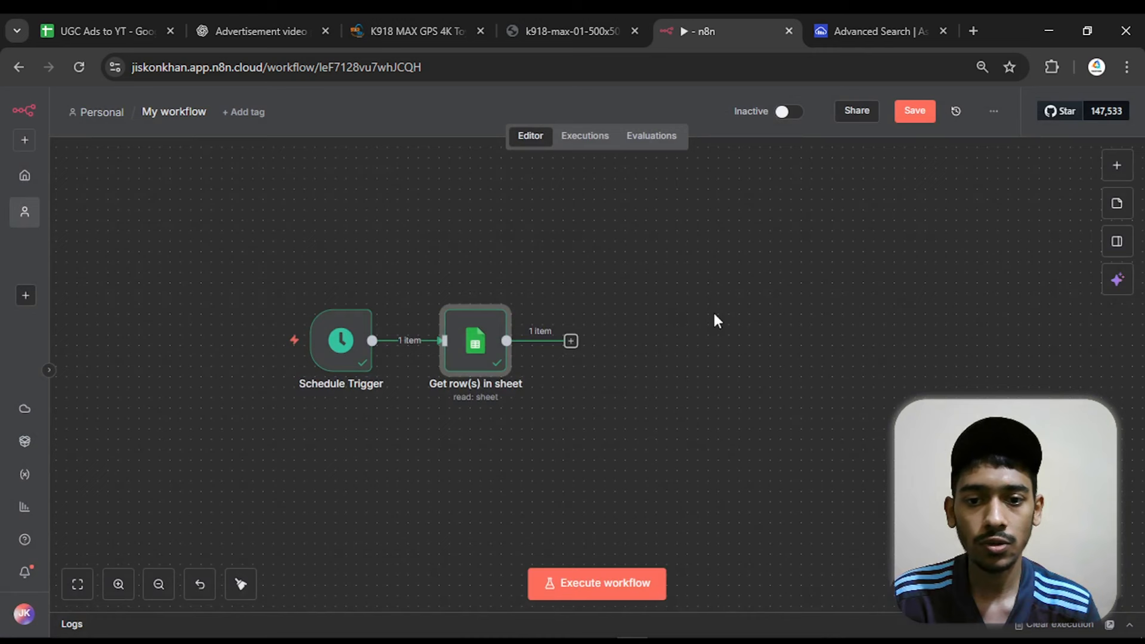
Add an HTTP Request node after Get row(s) in sheet and set its method to POST
left_click(571, 341)
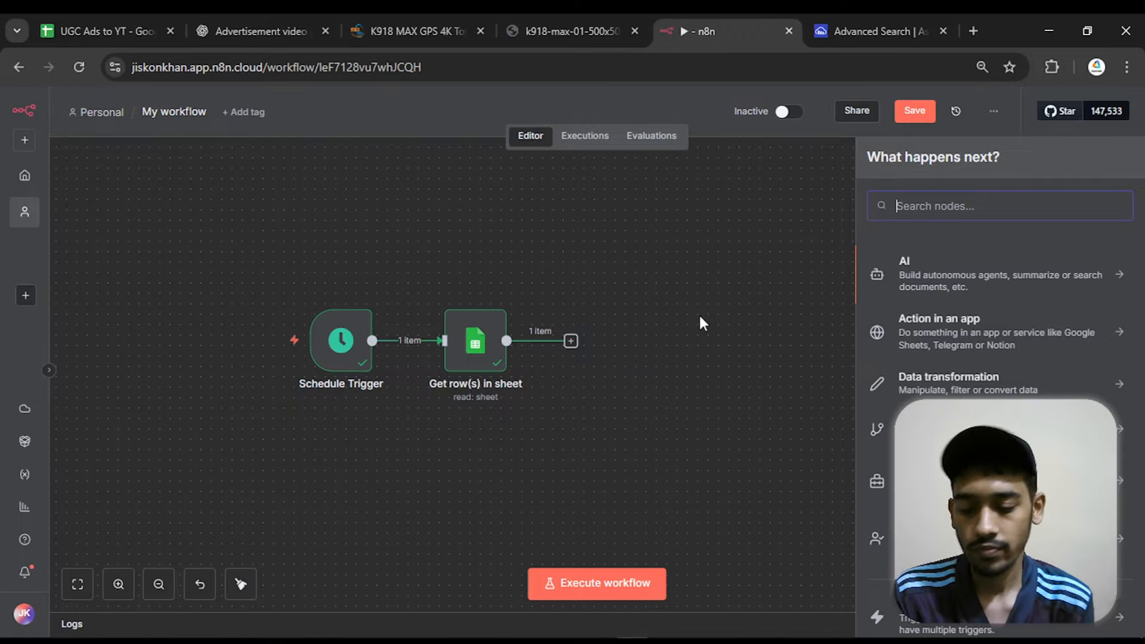
type("http")
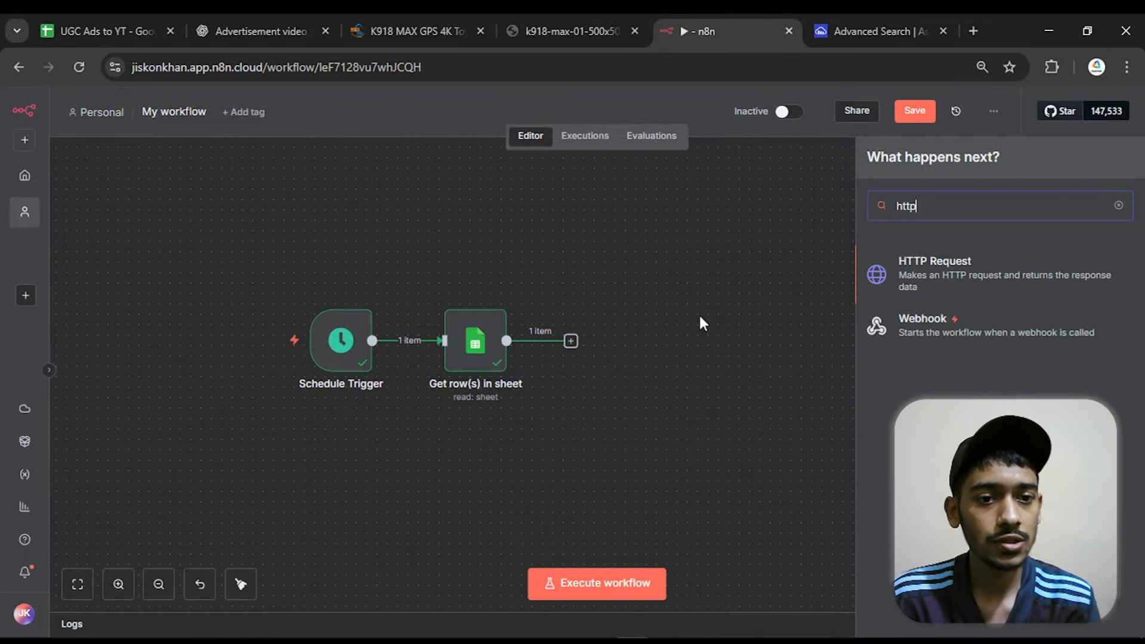
left_click(959, 261)
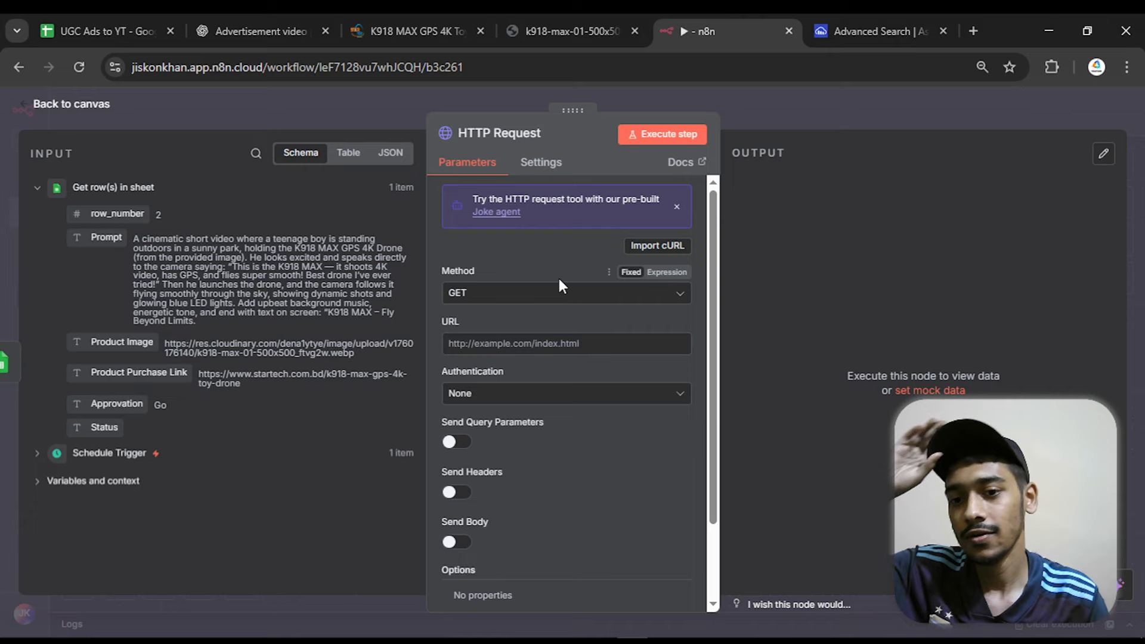
left_click(495, 295)
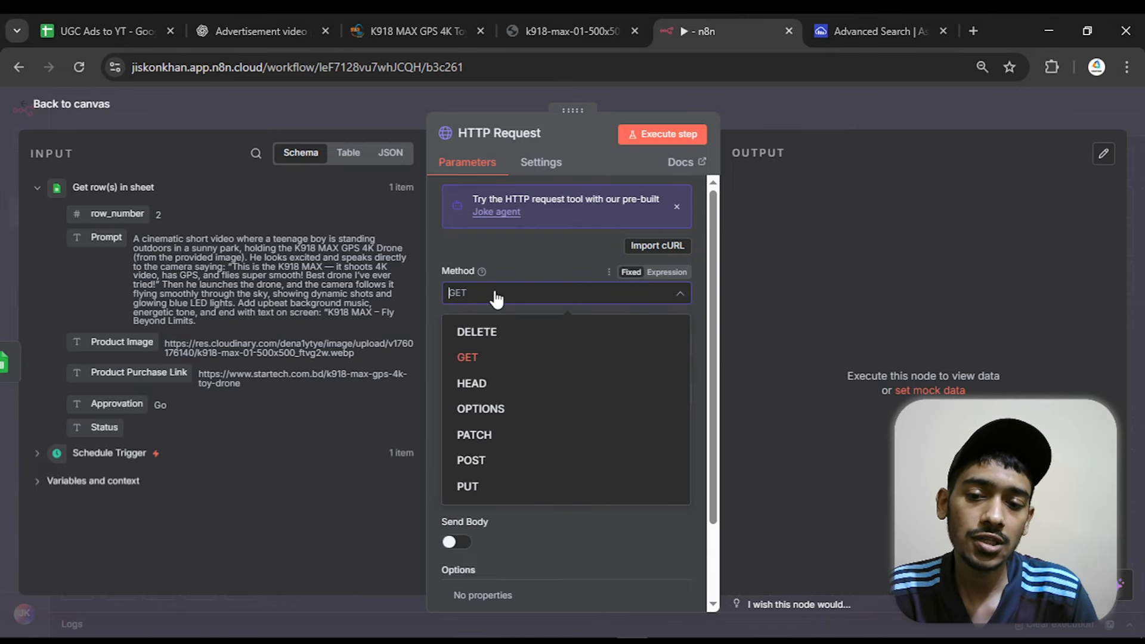
left_click(513, 460)
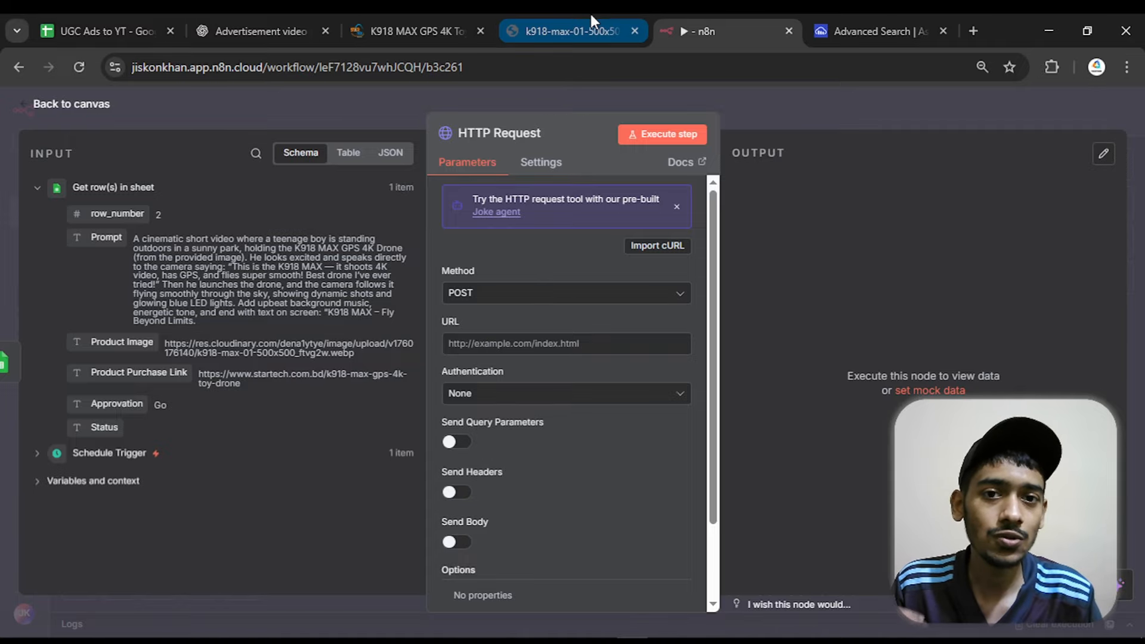
Search Google for "kie ai" in a new browser tab and open the Kie.ai website
left_click(974, 30)
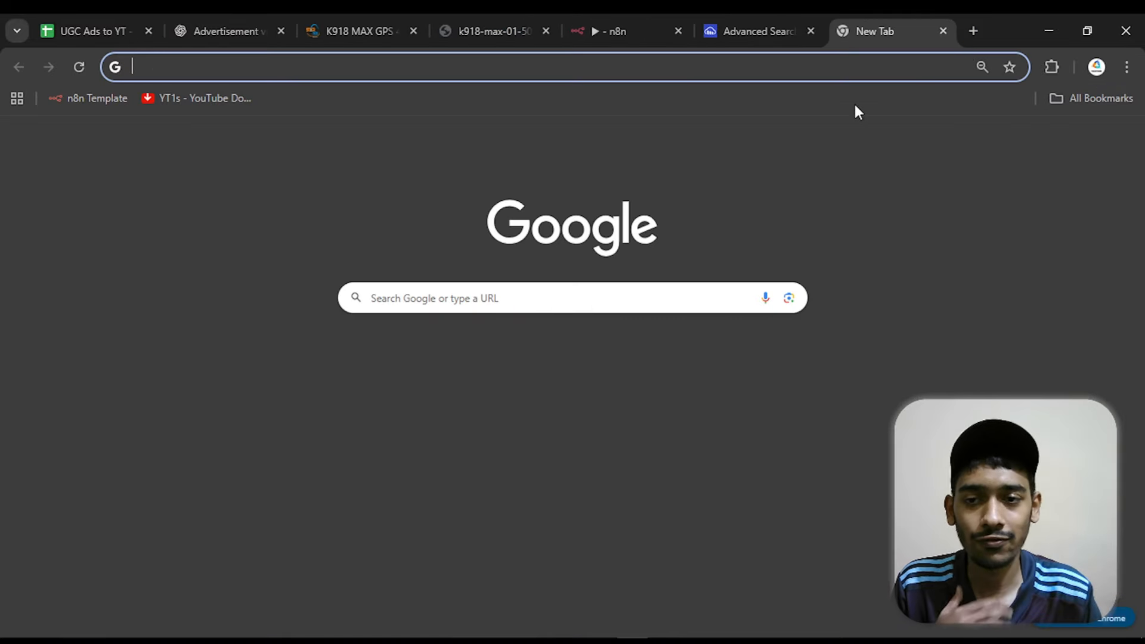
left_click(580, 290)
type("kie ai")
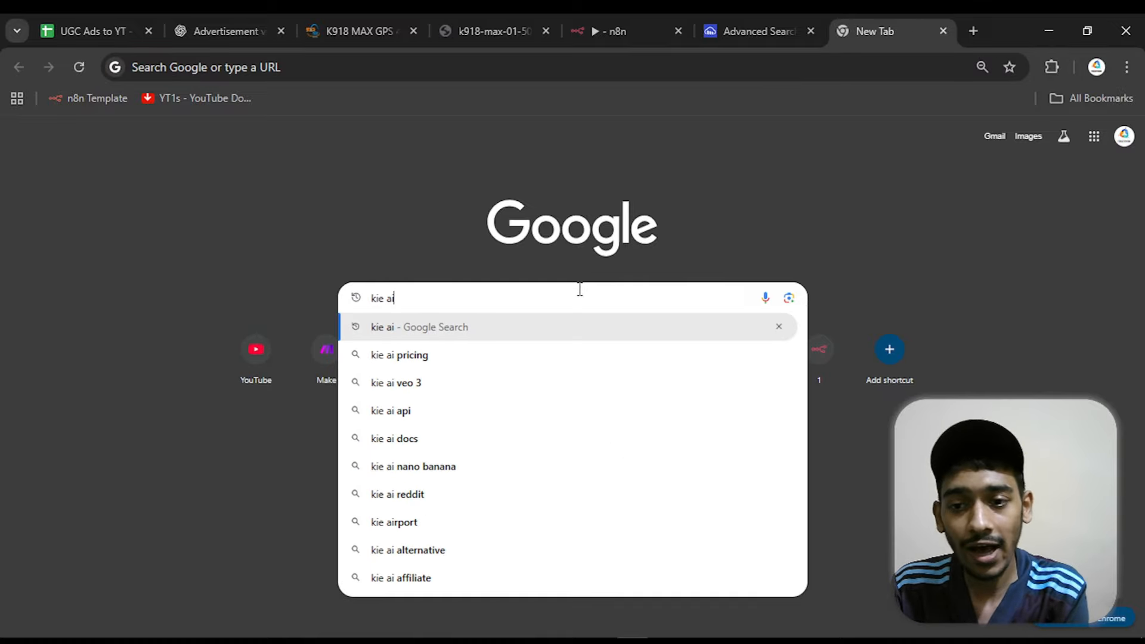
key("Return")
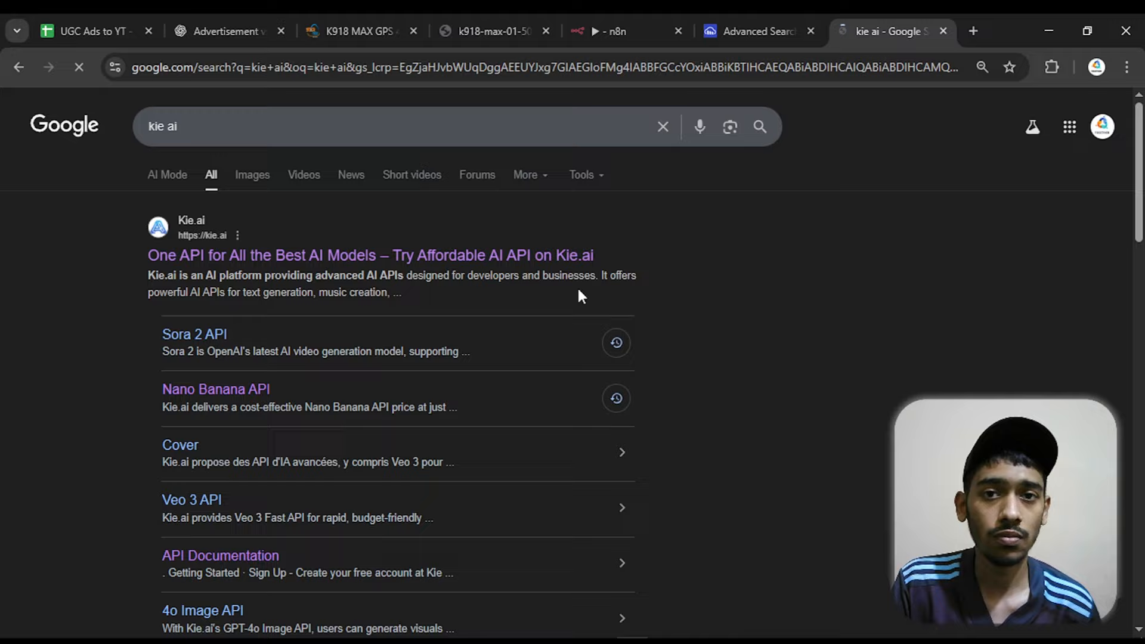
left_click(541, 266)
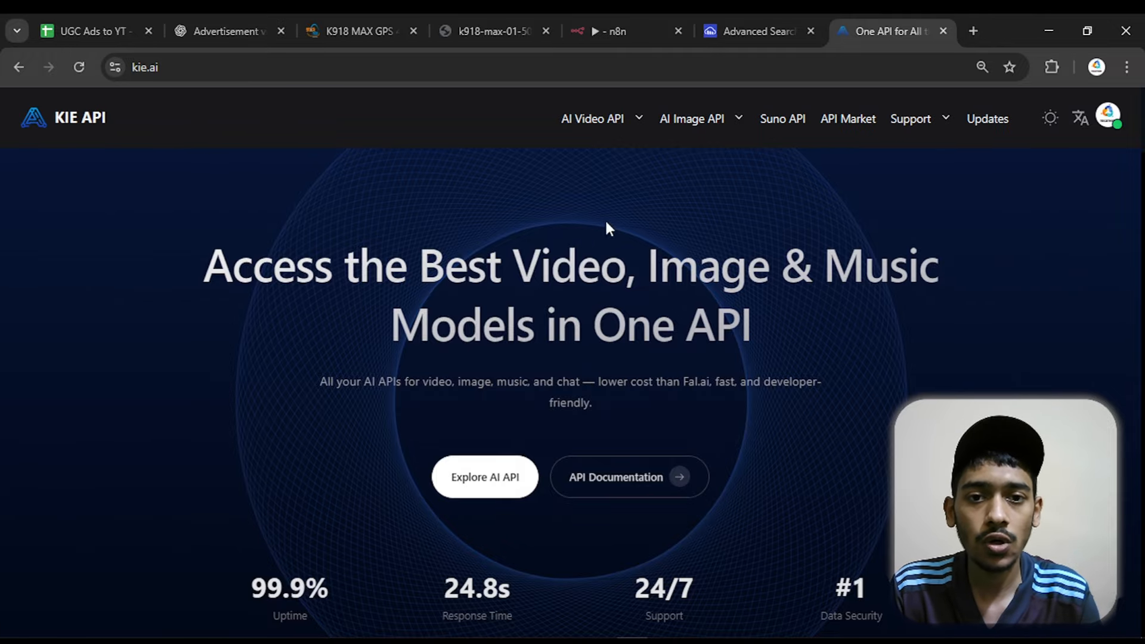
Open the Sora 2 video API page and select the Sora 2 Image To Video model type
left_click(595, 119)
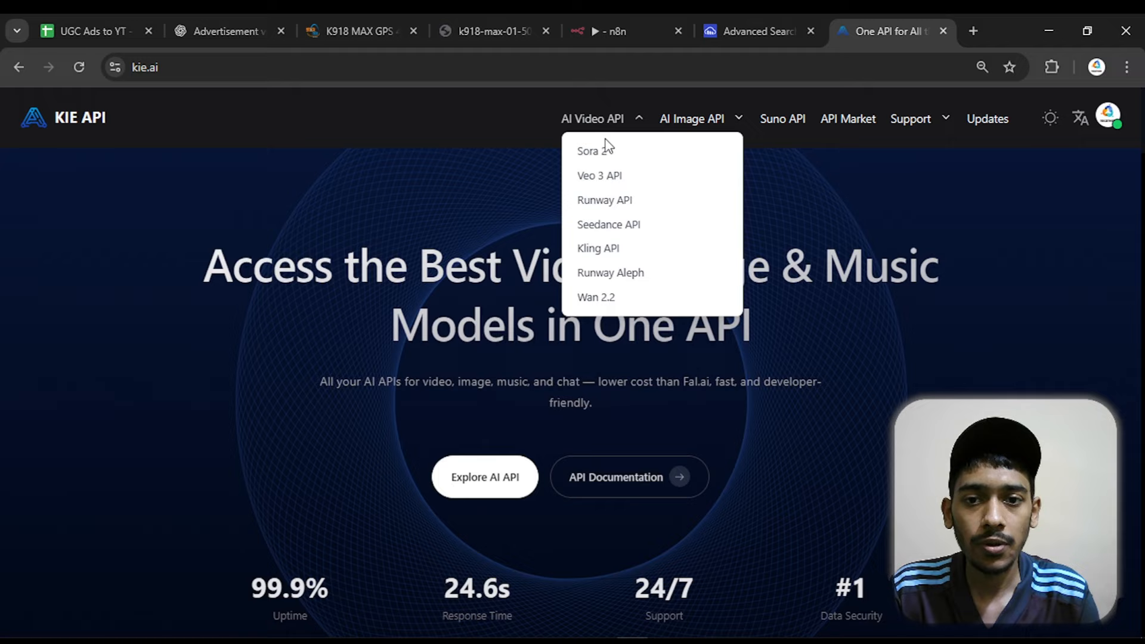
left_click(596, 156)
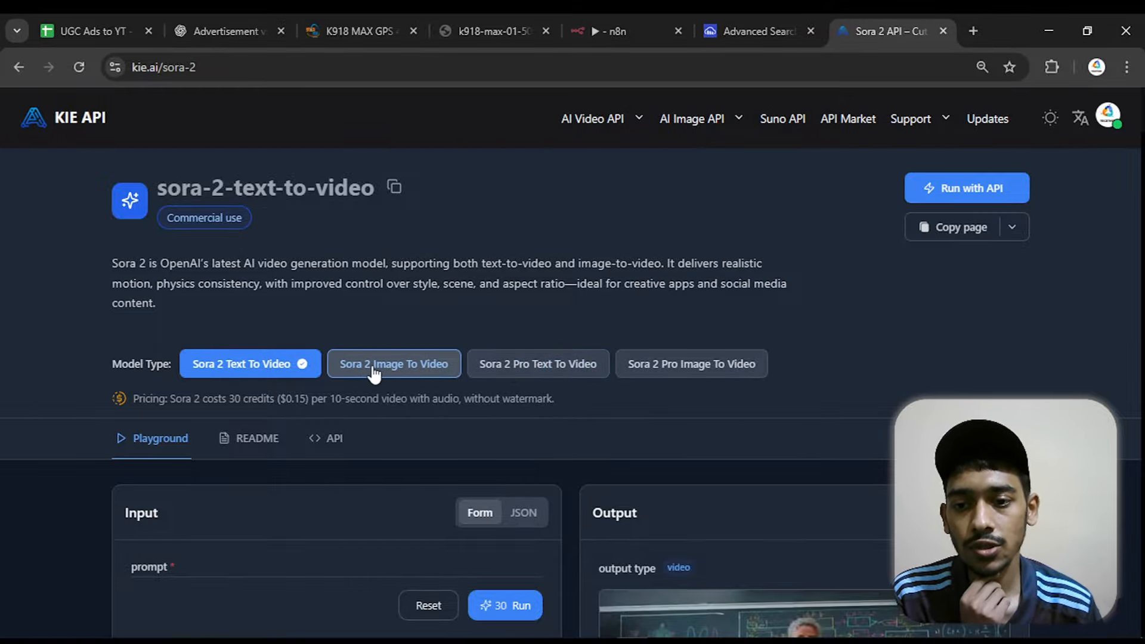
left_click(404, 366)
Examine the Sora 2 pricing line for cost, video length and watermark terms
scroll(413, 363, "down", 2)
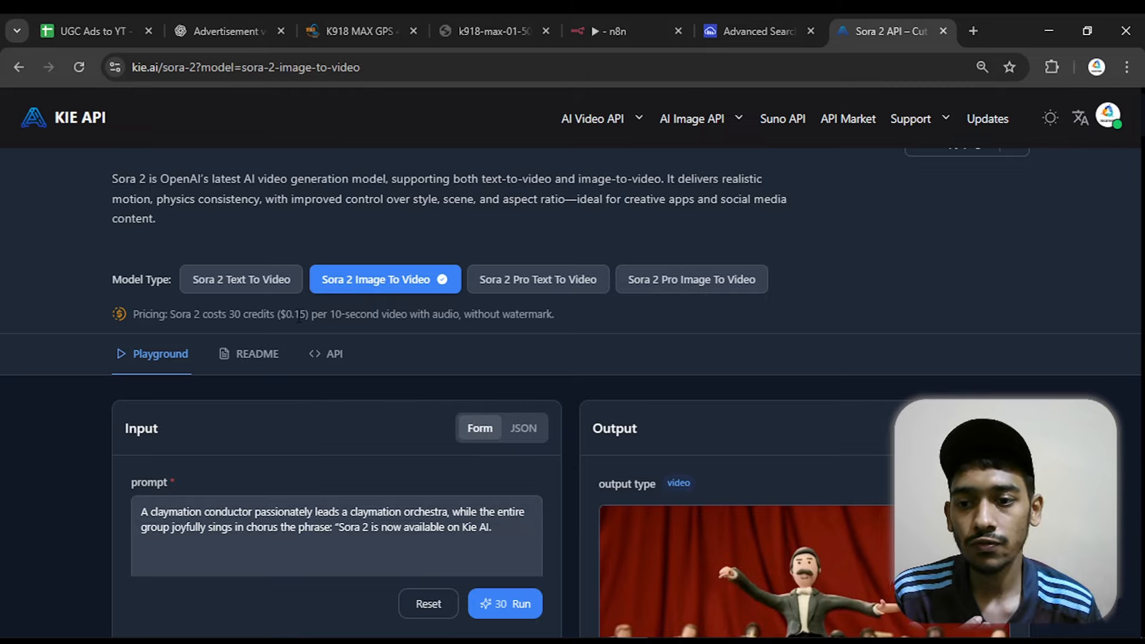
left_click_drag(300, 317, 392, 323)
left_click(290, 337)
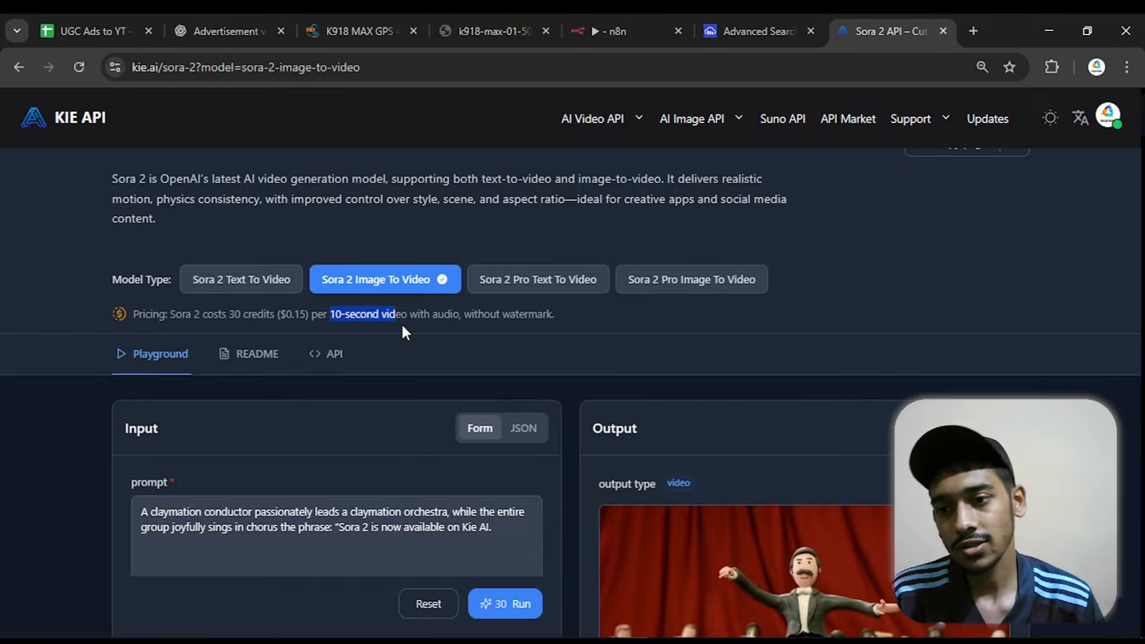
scroll(402, 328, "up", 1)
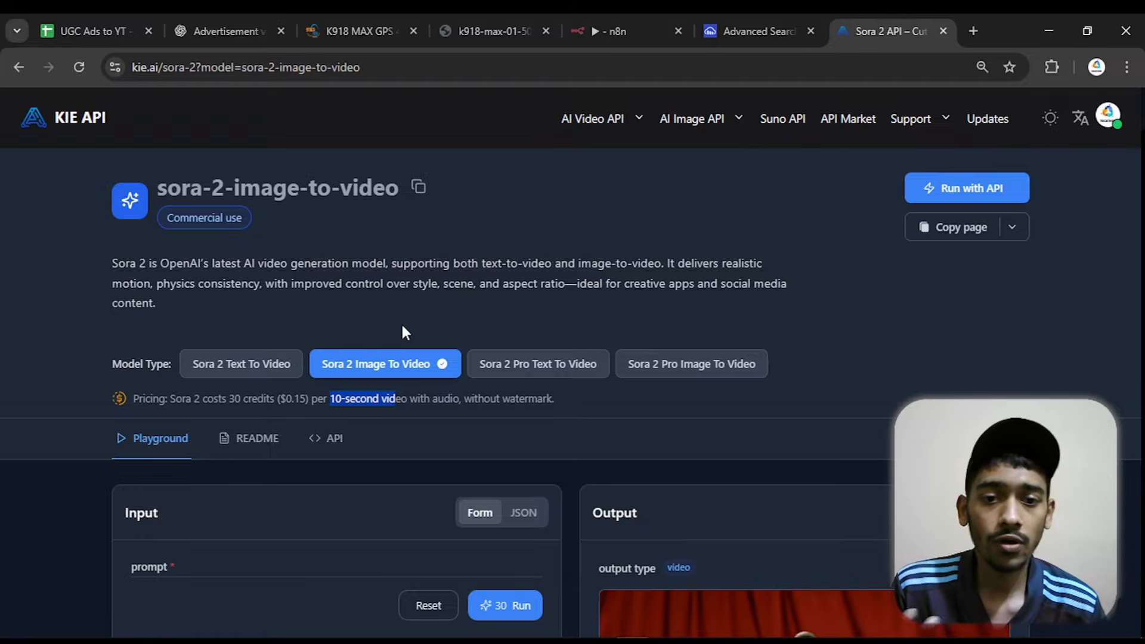
left_click(402, 327)
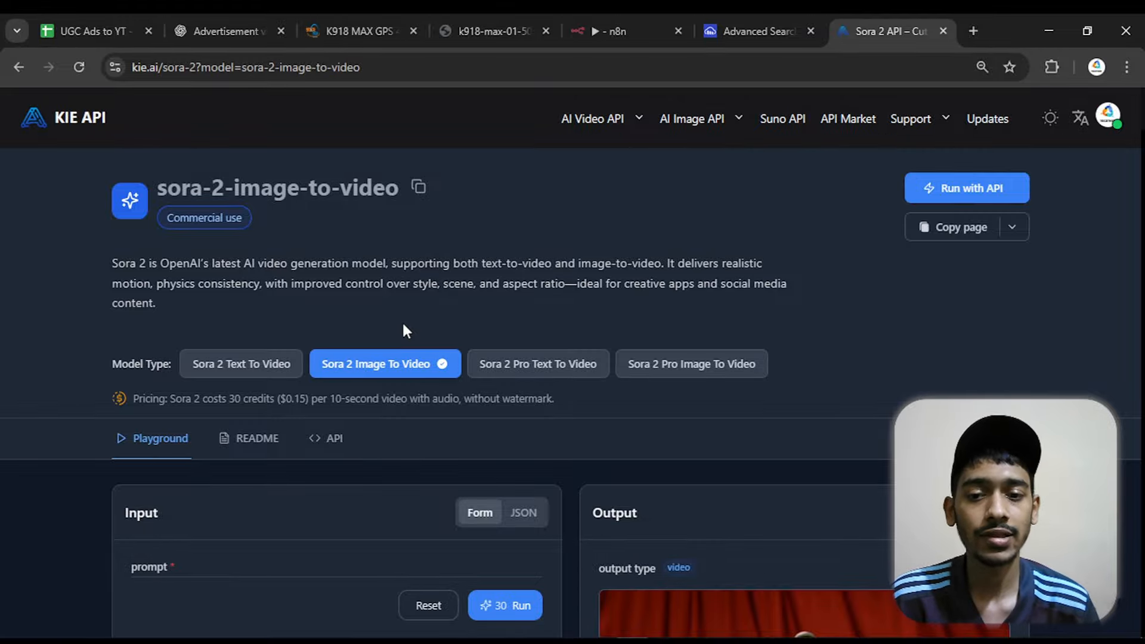
left_click_drag(460, 399, 558, 406)
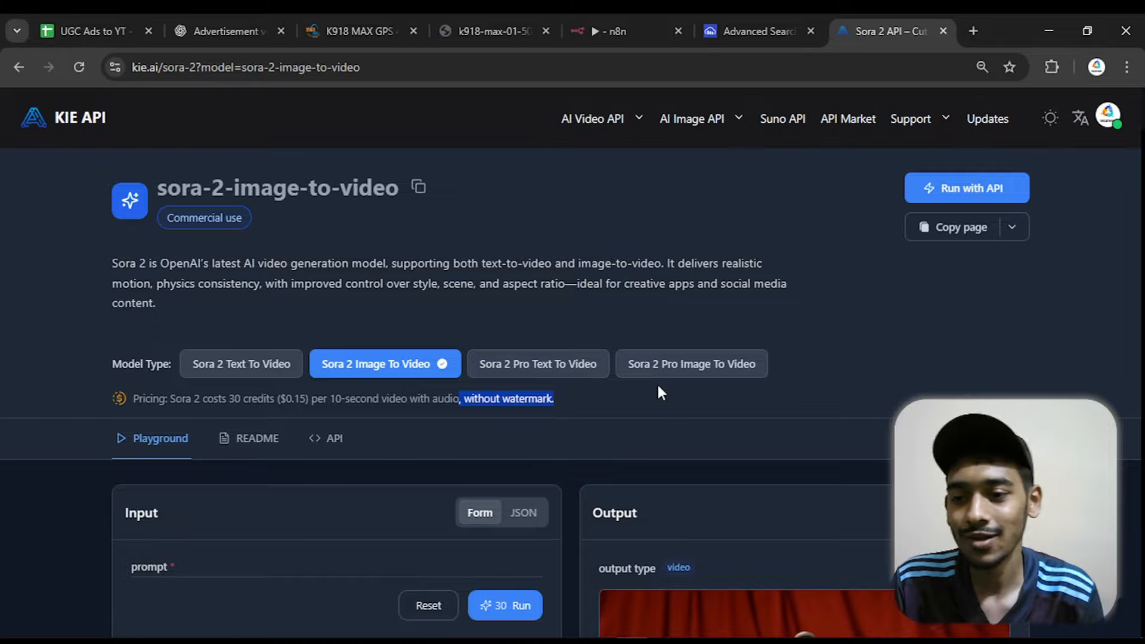
left_click(405, 411)
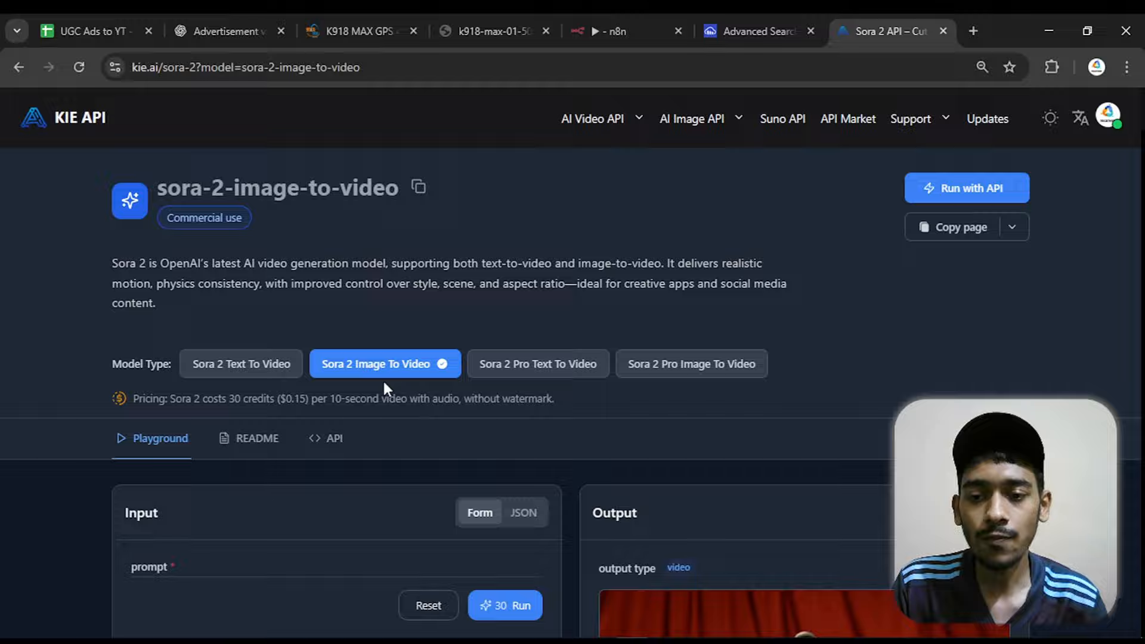
Open the API documentation for Sora 2 Image To Video and copy the cURL request example for Create Task
left_click(333, 440)
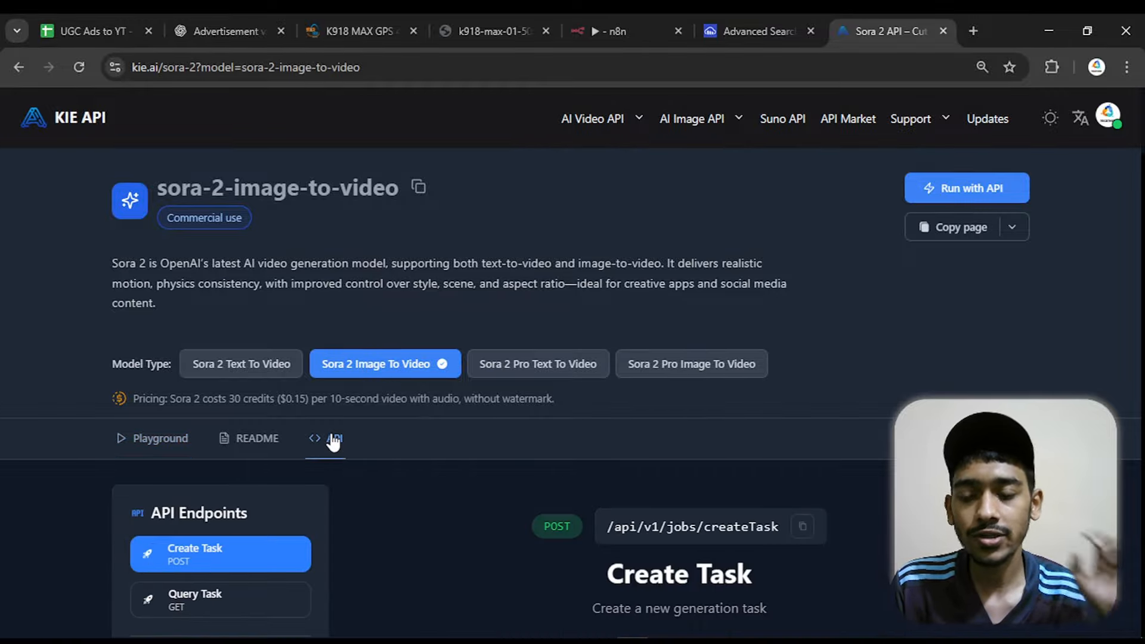
scroll(328, 427, "down", 1)
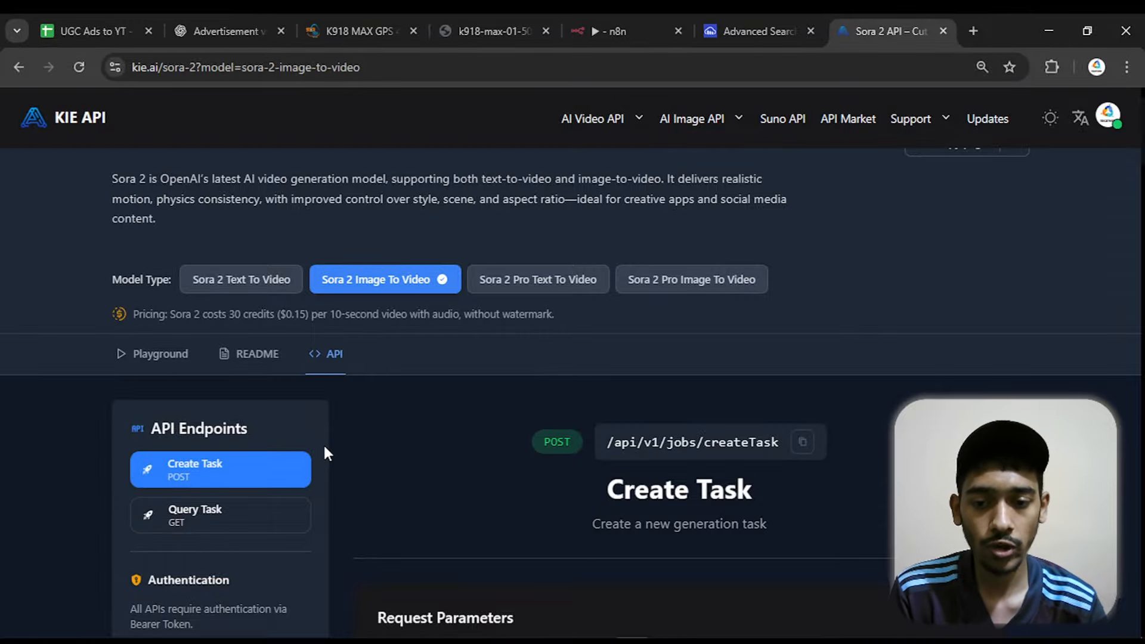
scroll(326, 448, "down", 5)
scroll(342, 450, "down", 15)
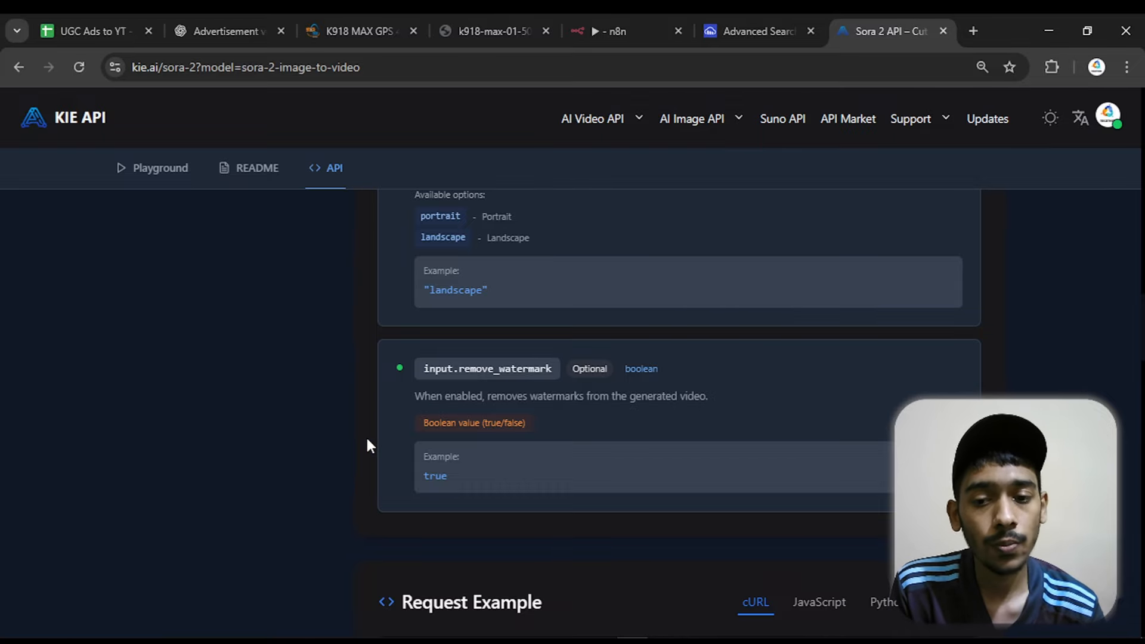
scroll(366, 439, "down", 1)
scroll(366, 444, "down", 2)
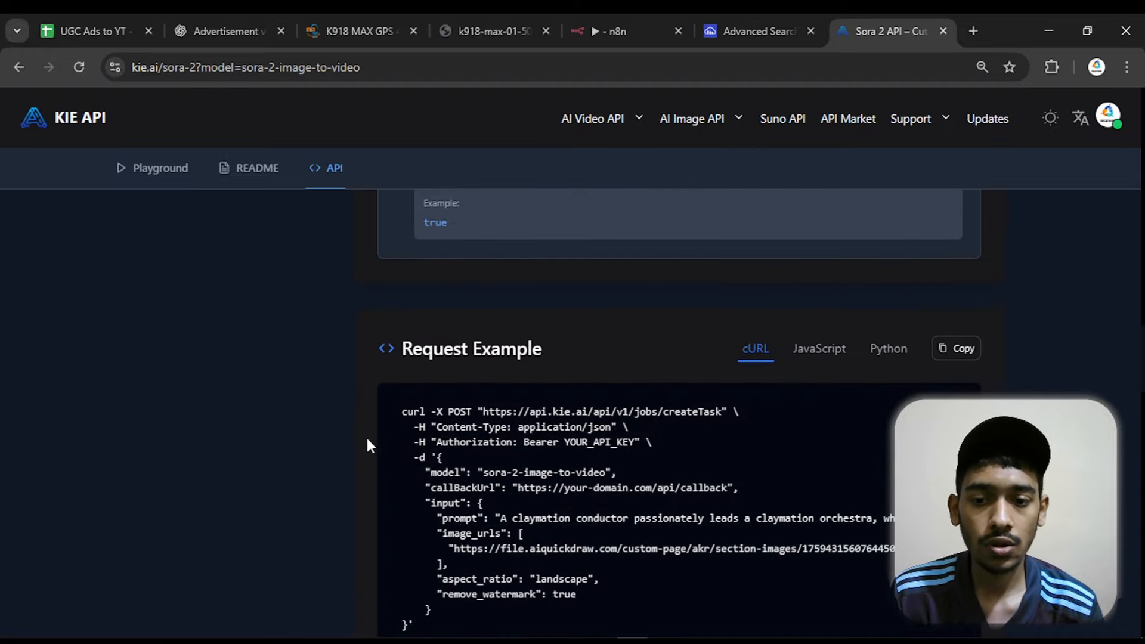
left_click_drag(402, 349, 540, 349)
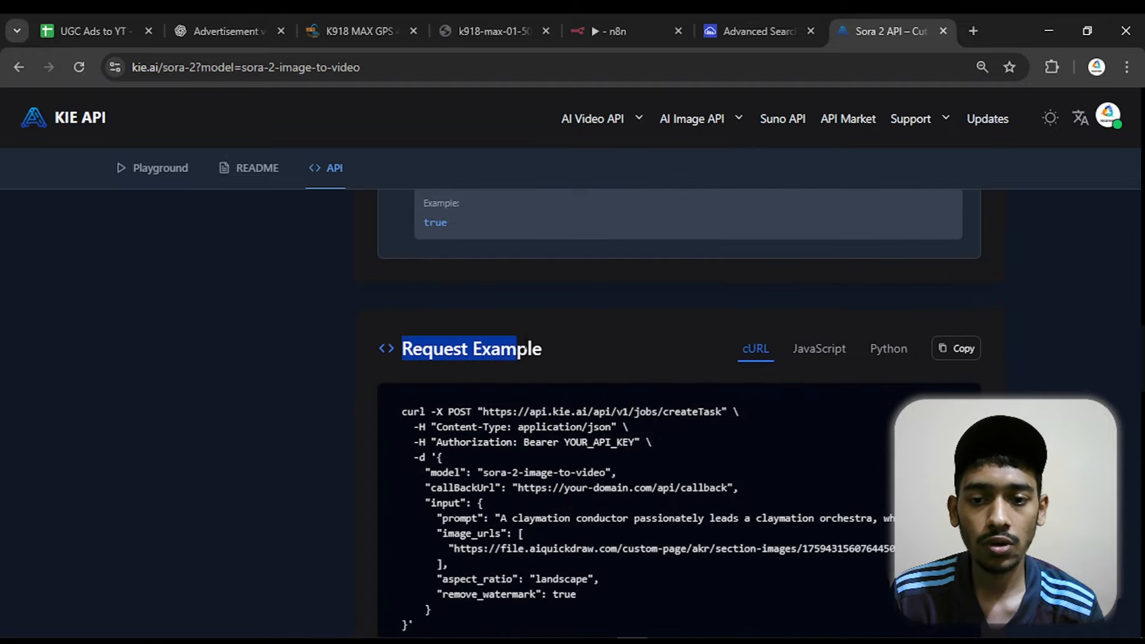
left_click(553, 341)
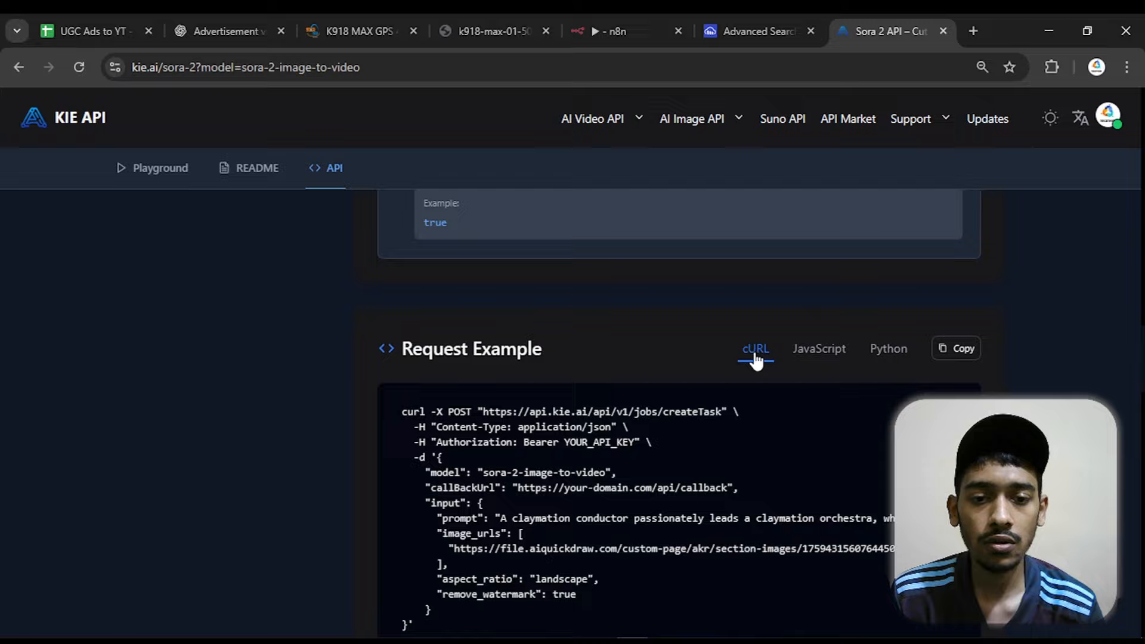
left_click(963, 355)
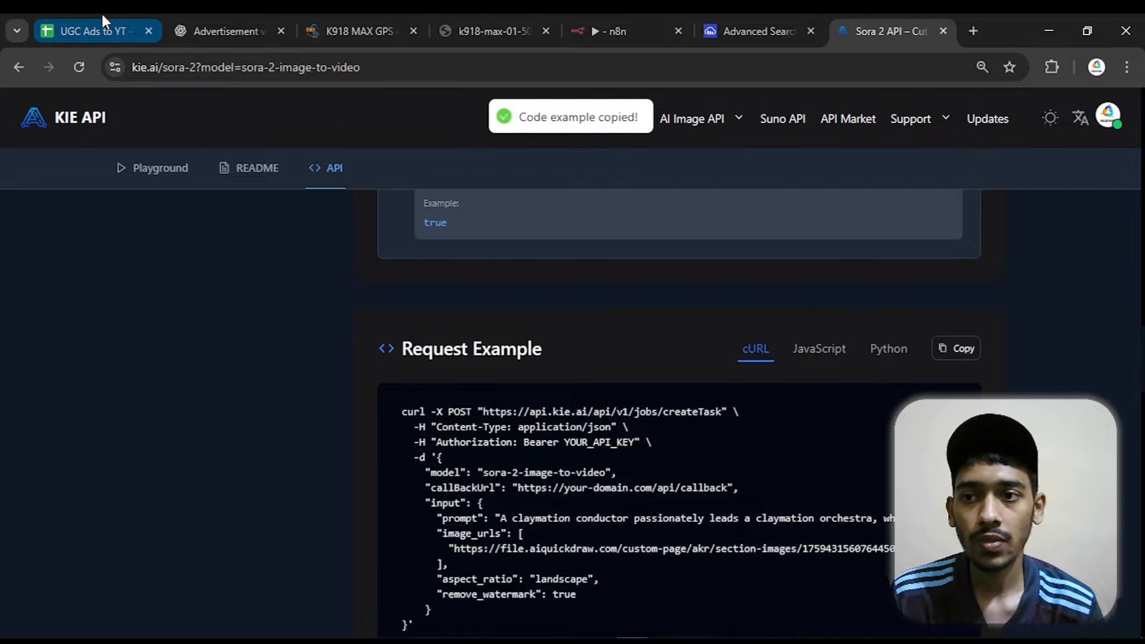
scroll(376, 507, "down", 1)
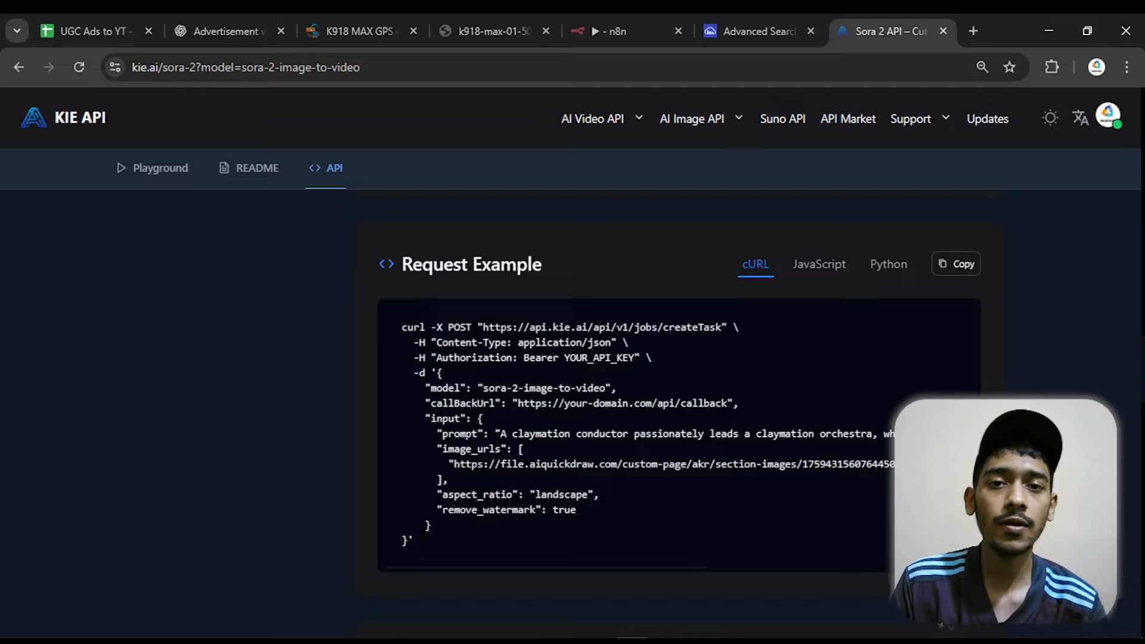
Switch to n8n and import the copied cURL command into the HTTP Request node
left_click(80, 12)
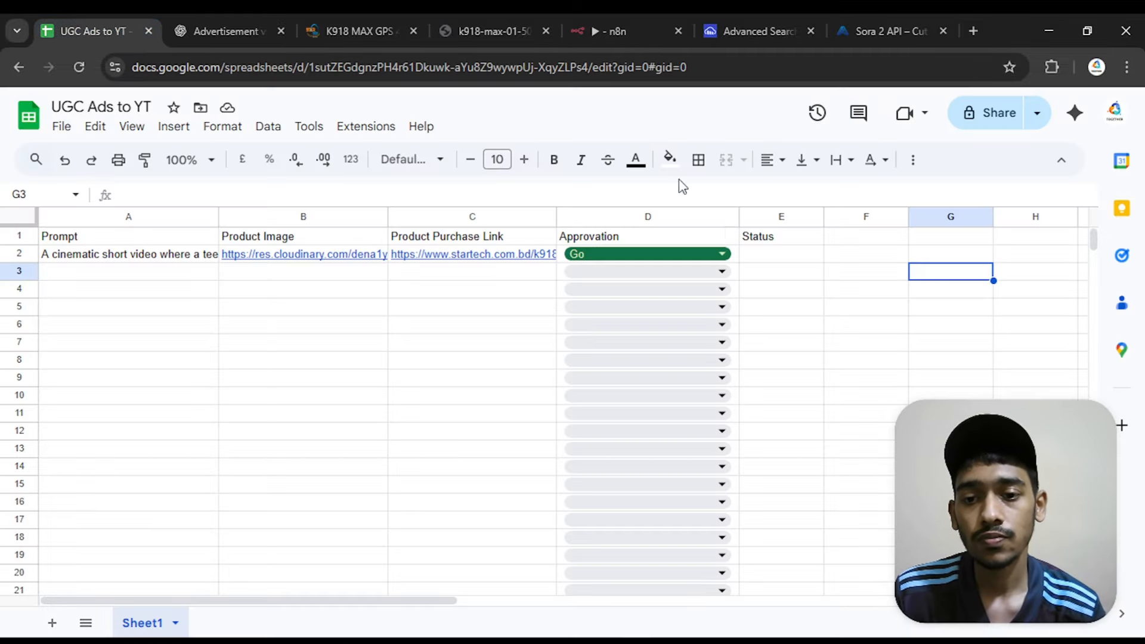
left_click(572, 12)
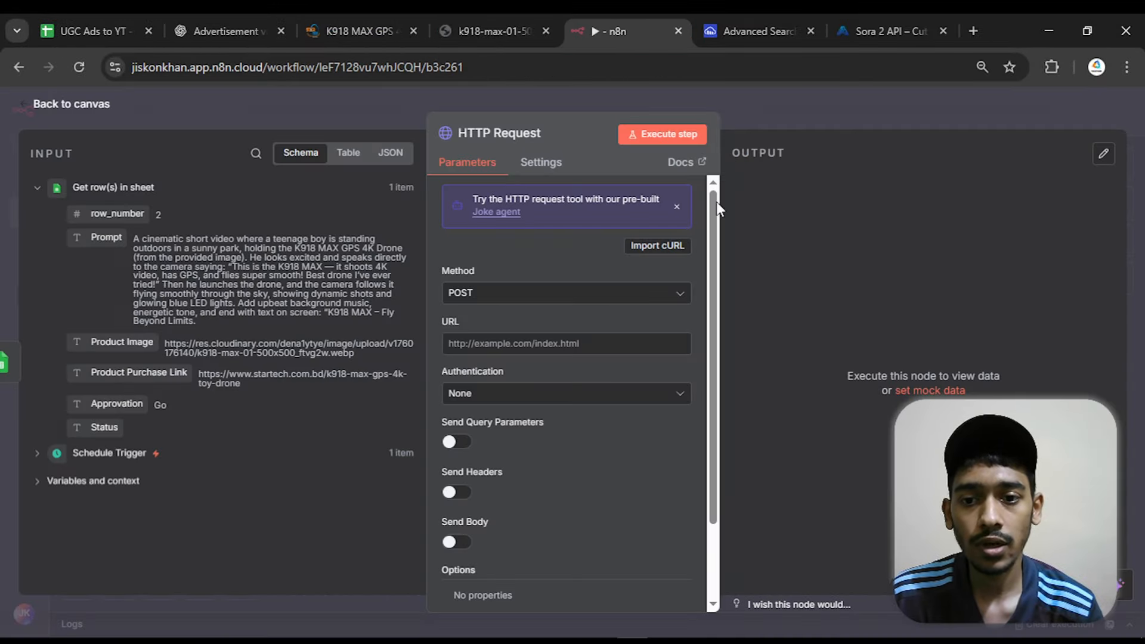
left_click(659, 245)
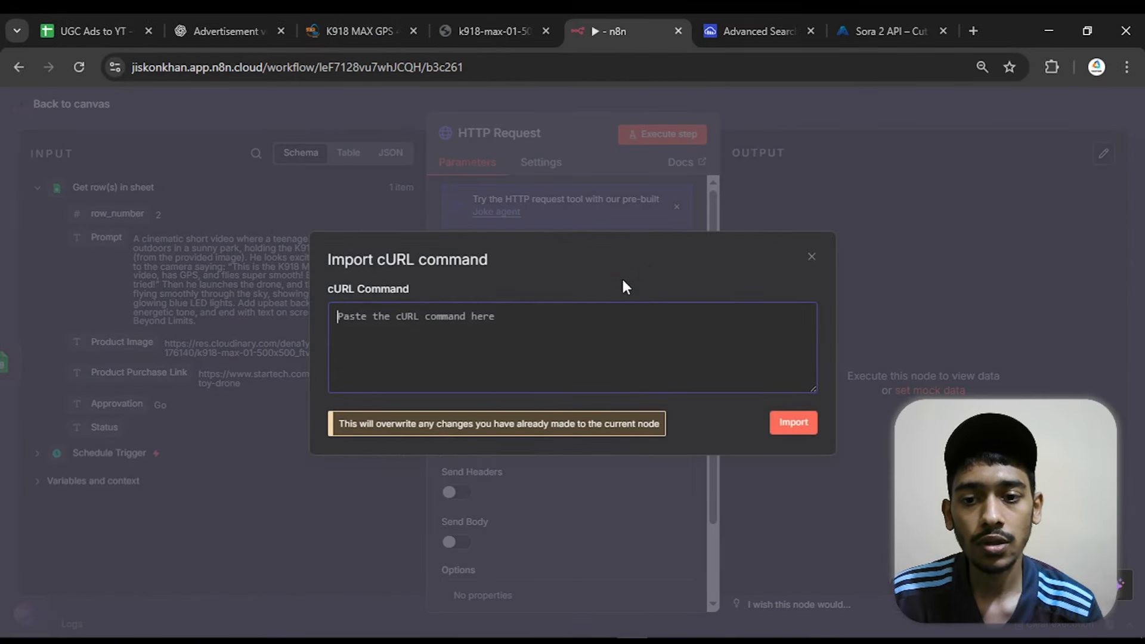
right_click(503, 325)
left_click(516, 446)
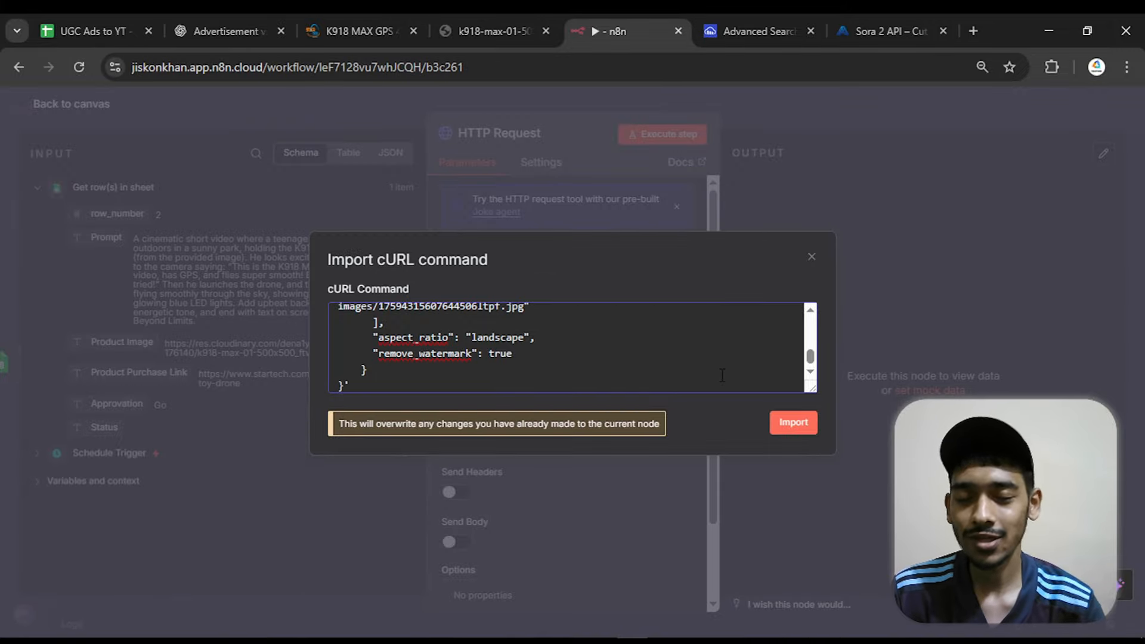
left_click(803, 426)
left_click_drag(795, 427, 683, 427)
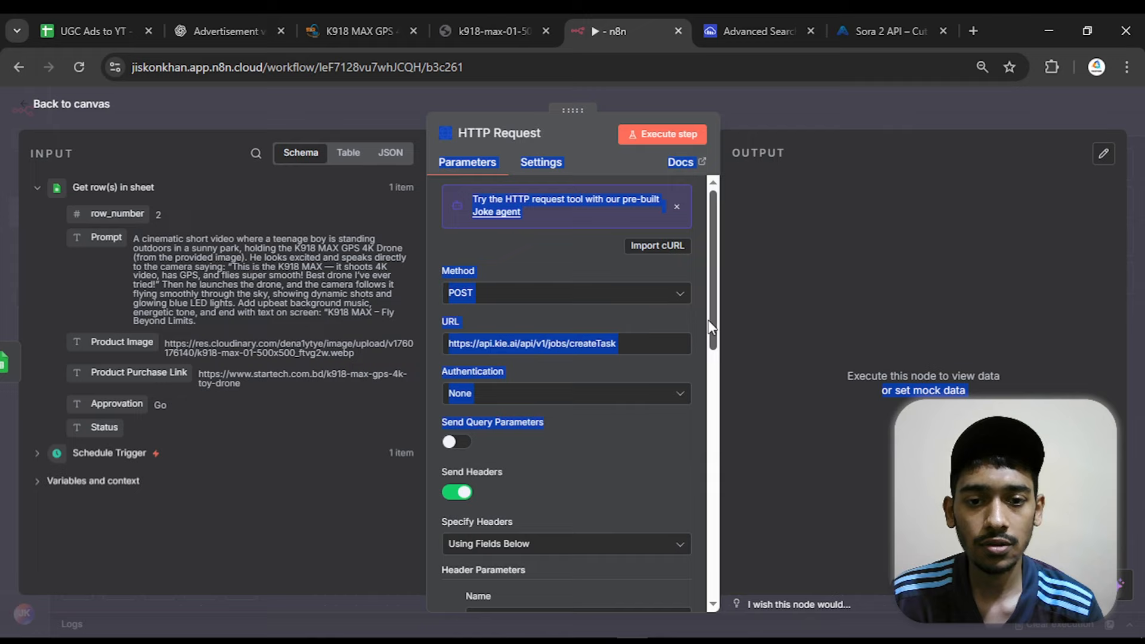
left_click(690, 308)
Switch the HTTP Request node's JSON body to an expression and open it in the expanded editor
scroll(711, 313, "down", 2)
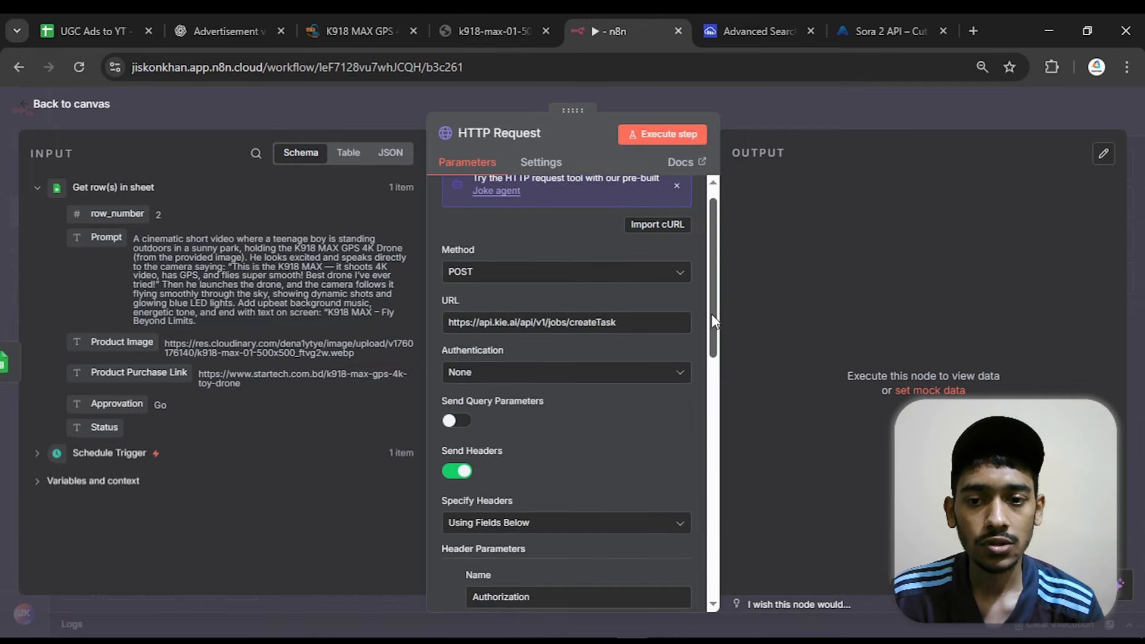
left_click_drag(712, 314, 731, 550)
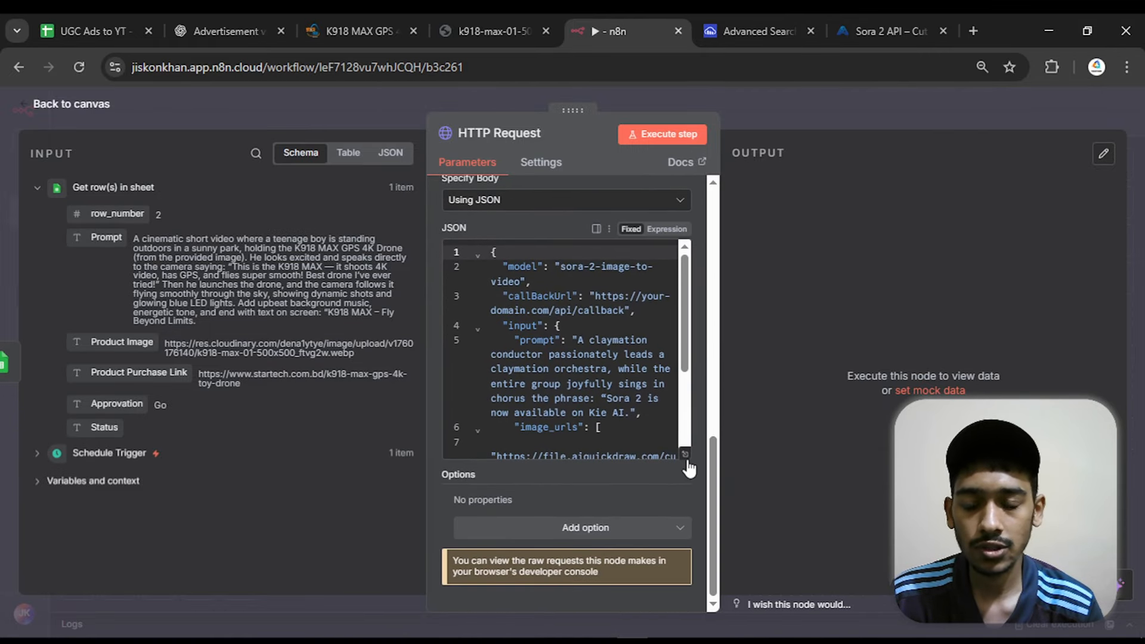
left_click(669, 233)
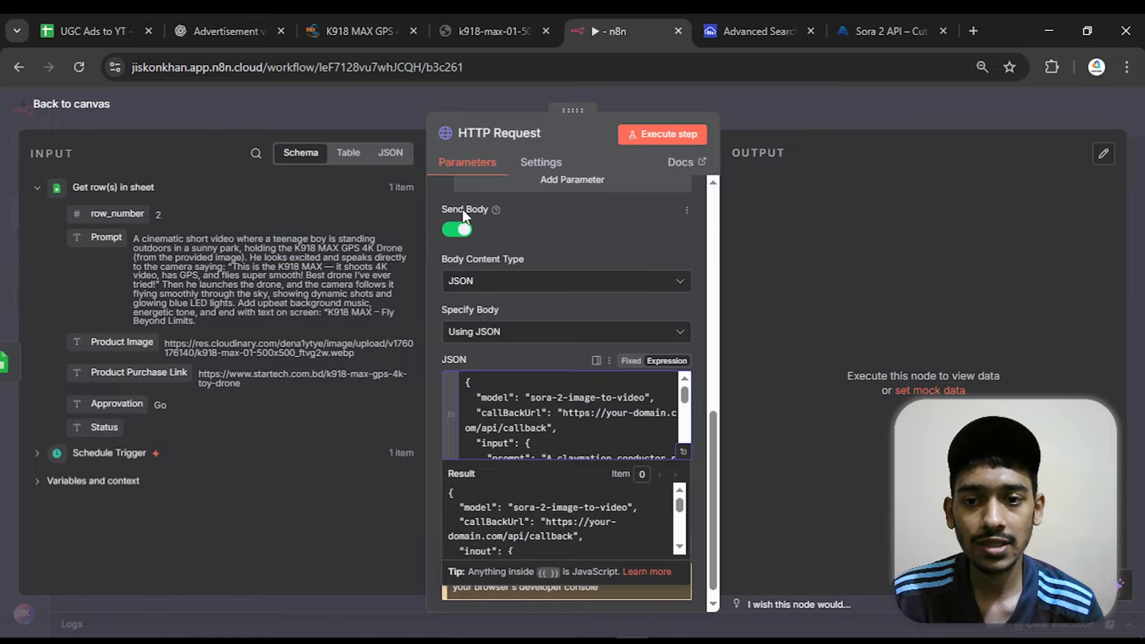
left_click(570, 357)
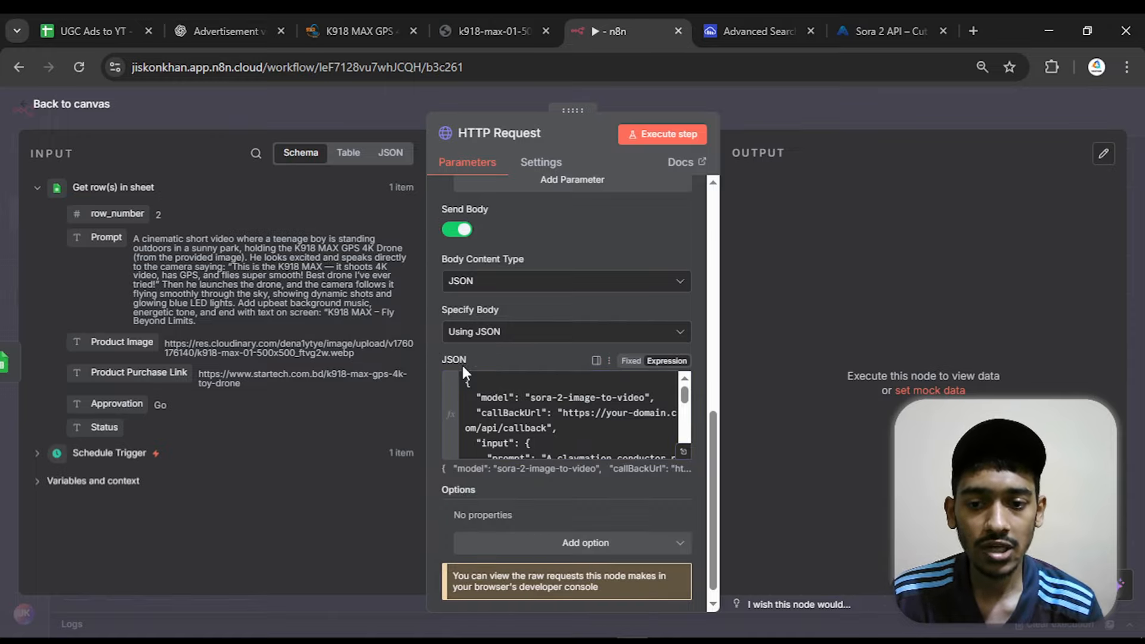
left_click(683, 452)
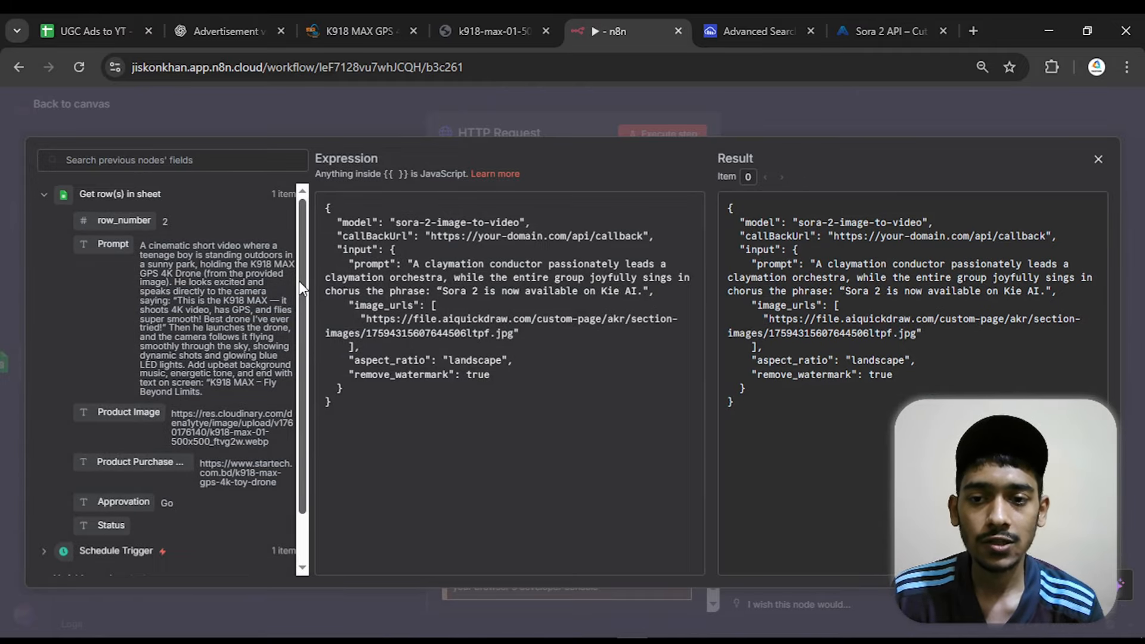
Replace the sample prompt text in the JSON body with the Prompt field from Get row(s) in sheet
left_click_drag(416, 263, 644, 292)
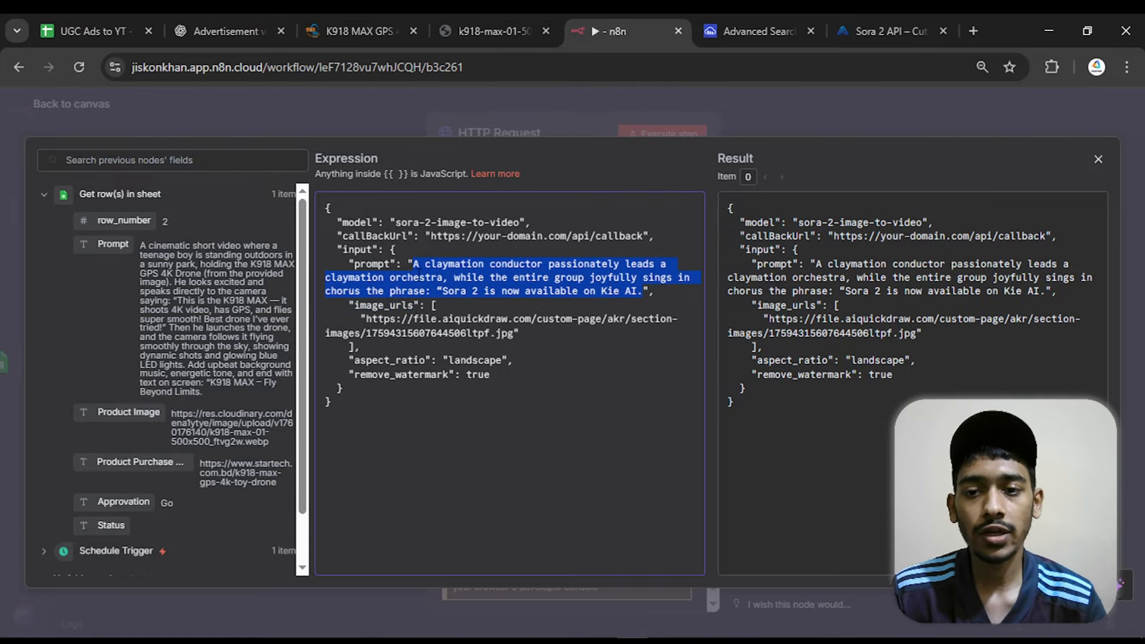
left_click(420, 275)
left_click_drag(410, 264, 644, 291)
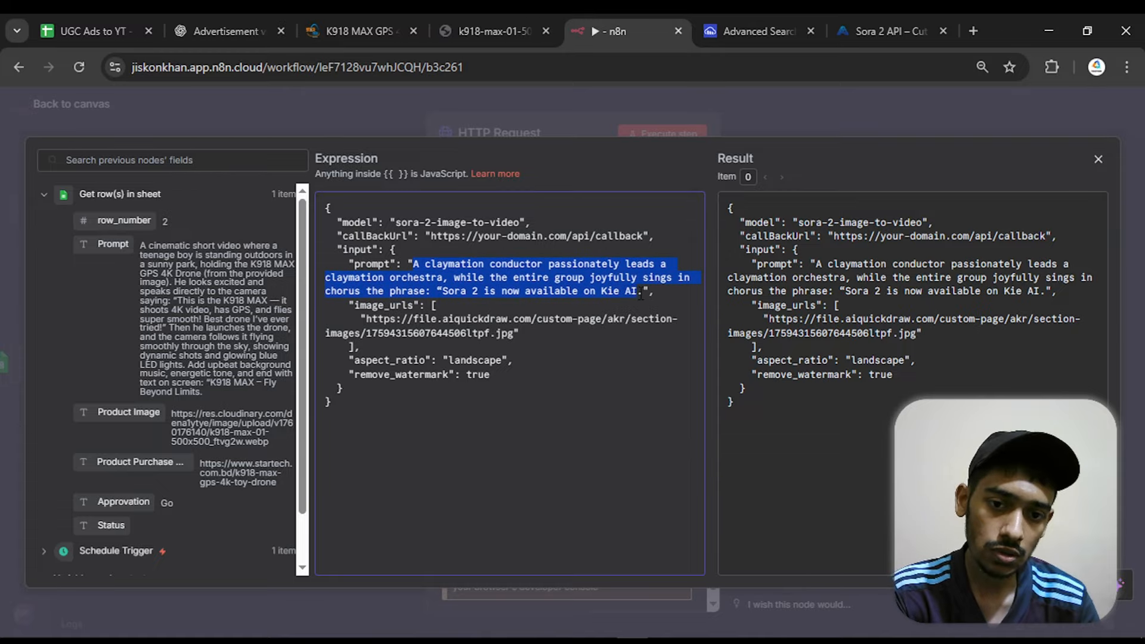
key("BackSpace")
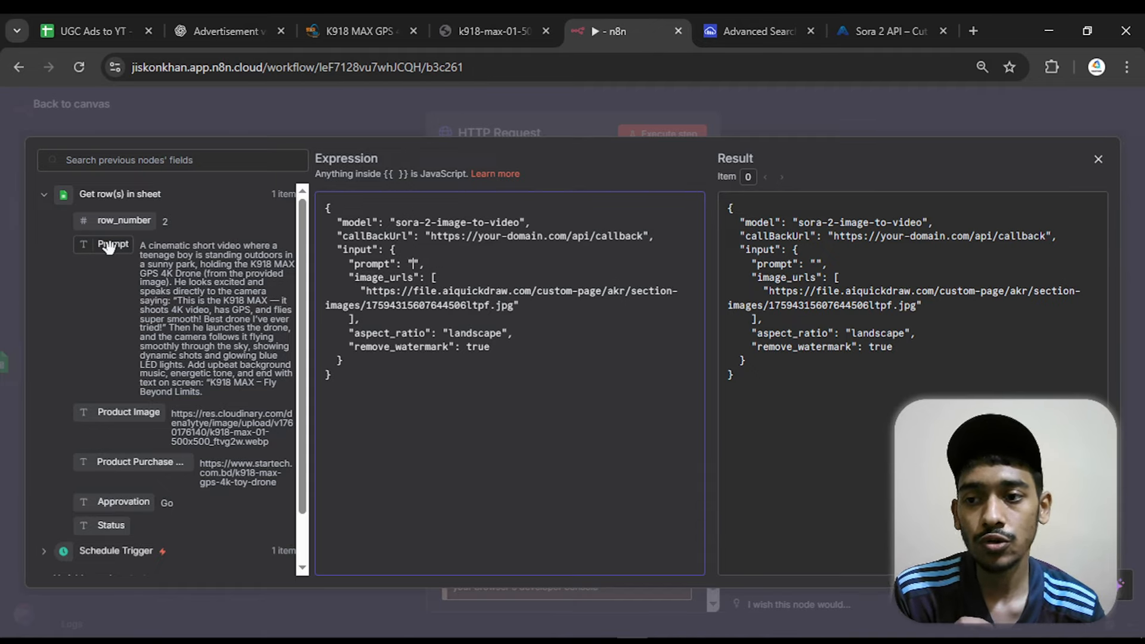
left_click_drag(108, 248, 412, 270)
left_click(536, 263)
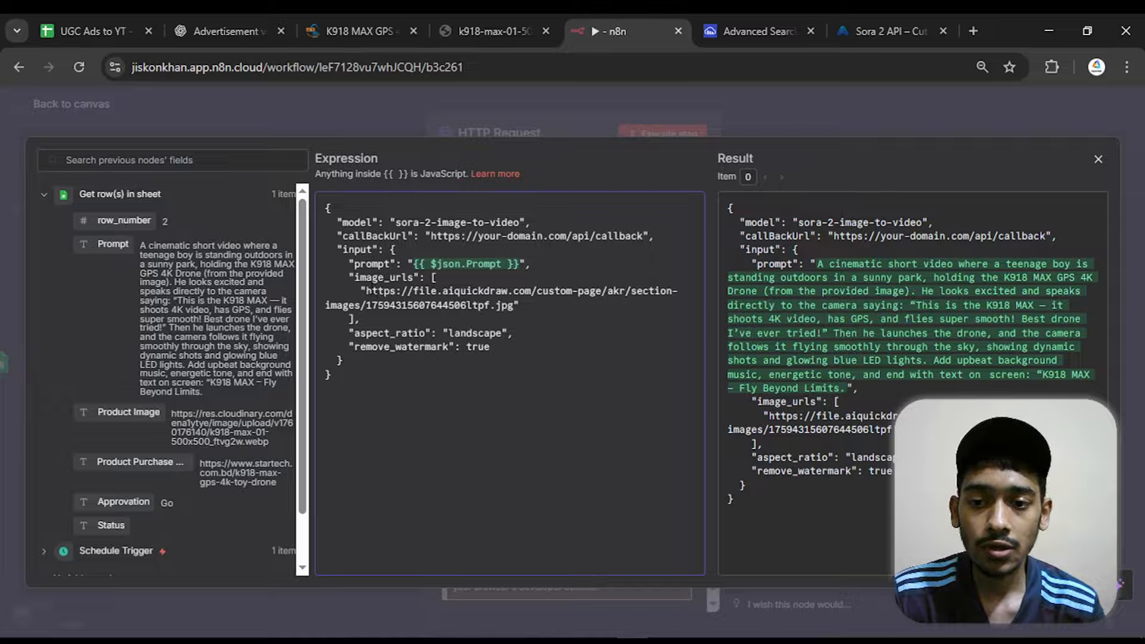
Replace the sample URL under image_urls with the Product Image field from Get row(s) in sheet
left_click_drag(367, 291, 517, 305)
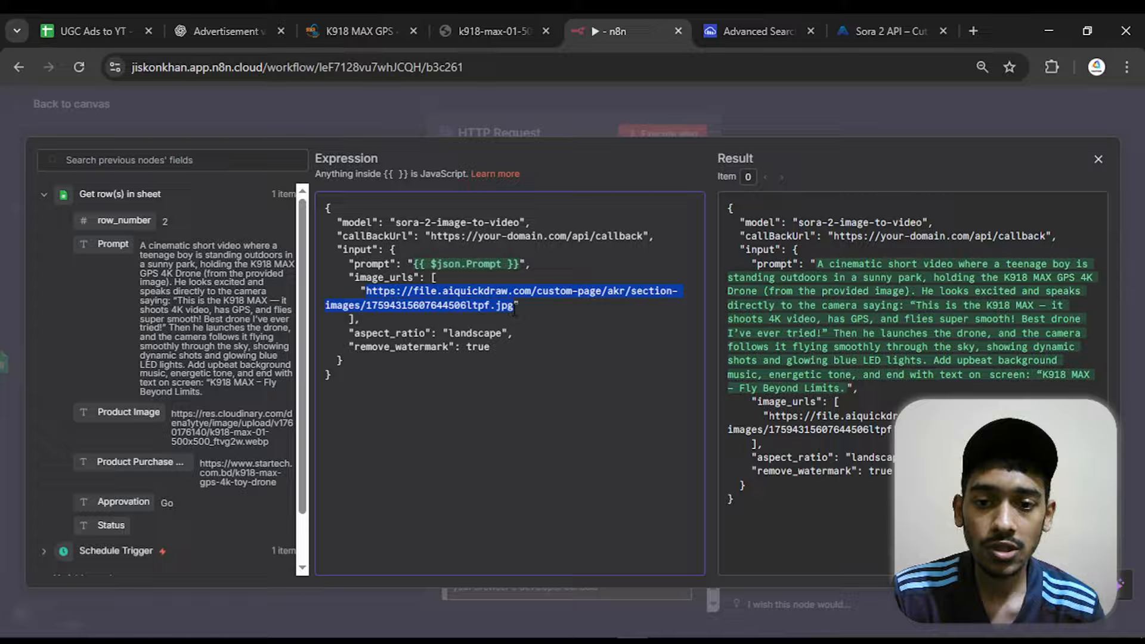
key("BackSpace")
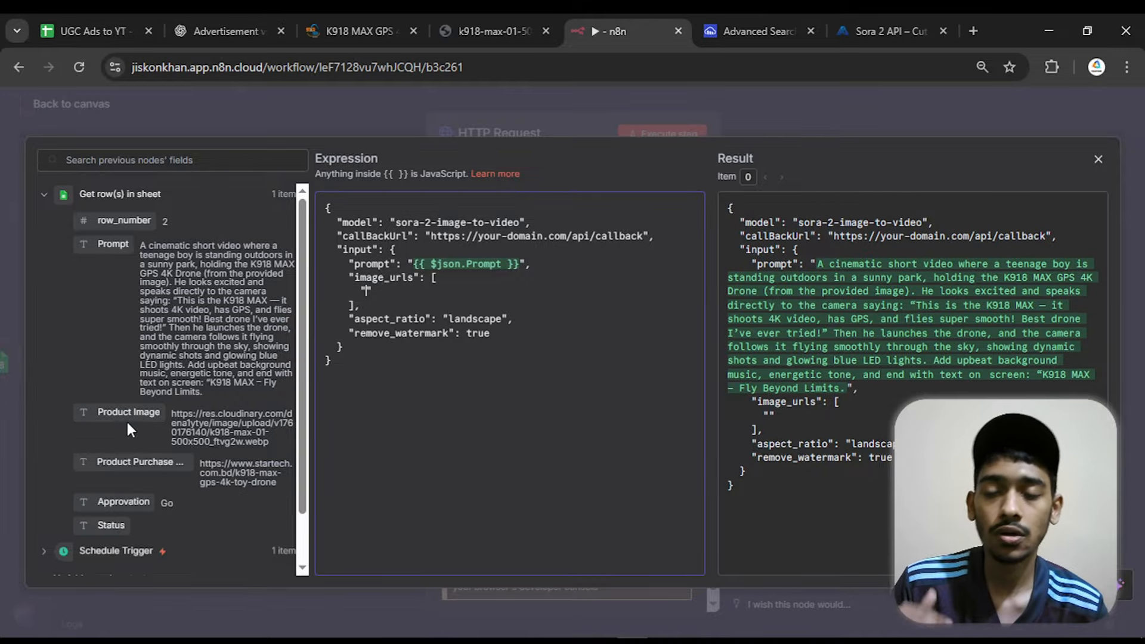
left_click_drag(122, 414, 362, 292)
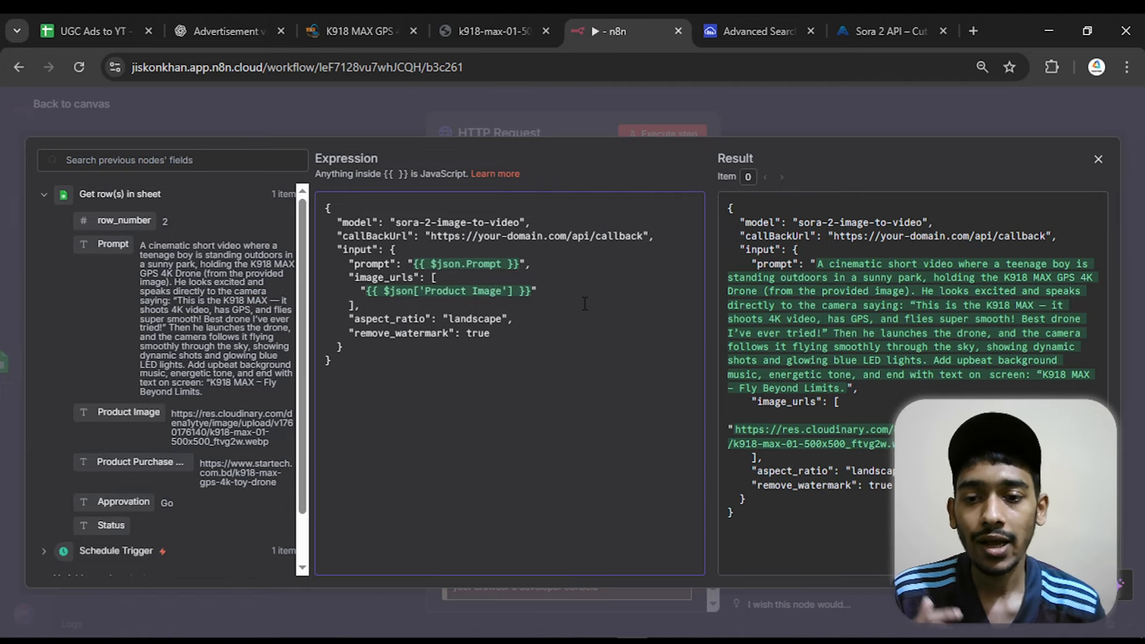
Copy the "portrait" option from the input.aspect_ratio parameter in the Kie.ai API documentation
left_click_drag(448, 318, 496, 319)
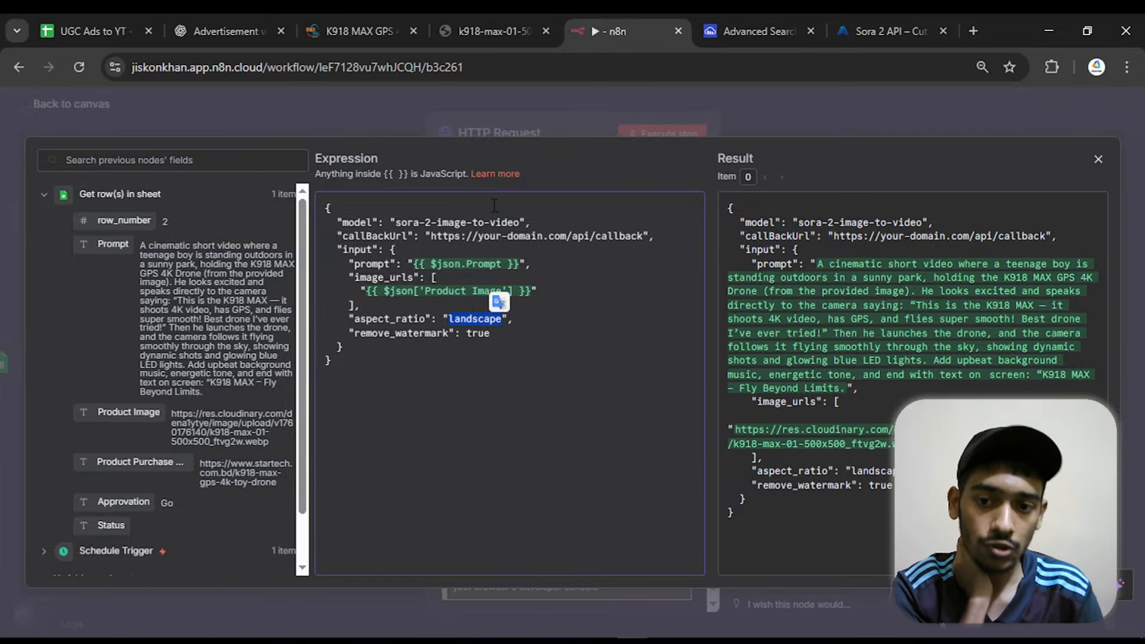
left_click(916, 30)
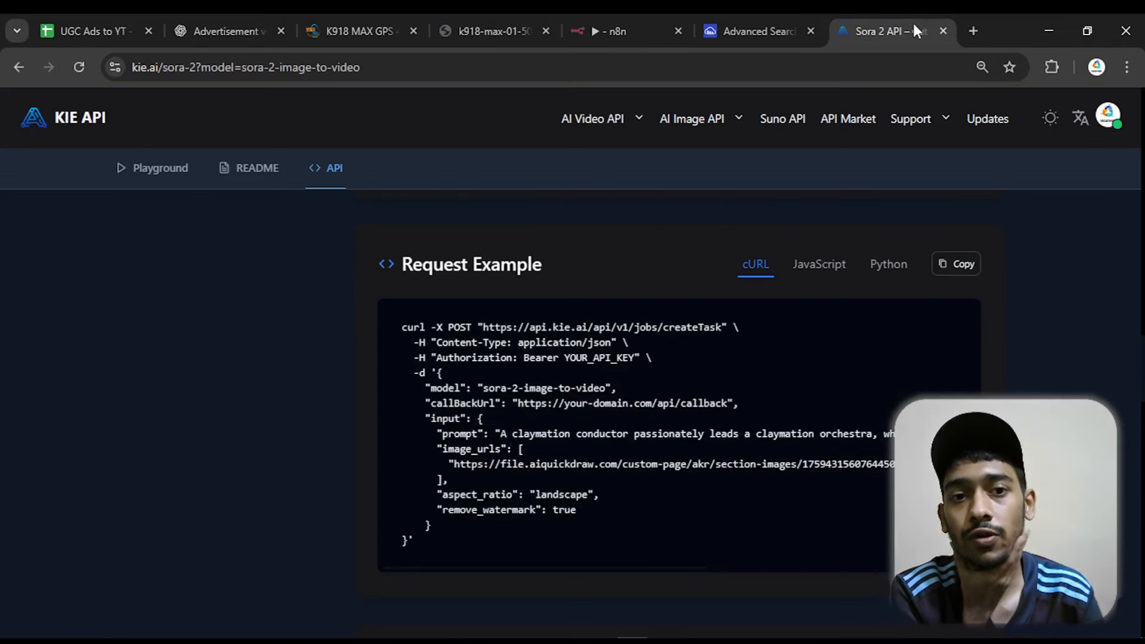
scroll(470, 334, "up", 8)
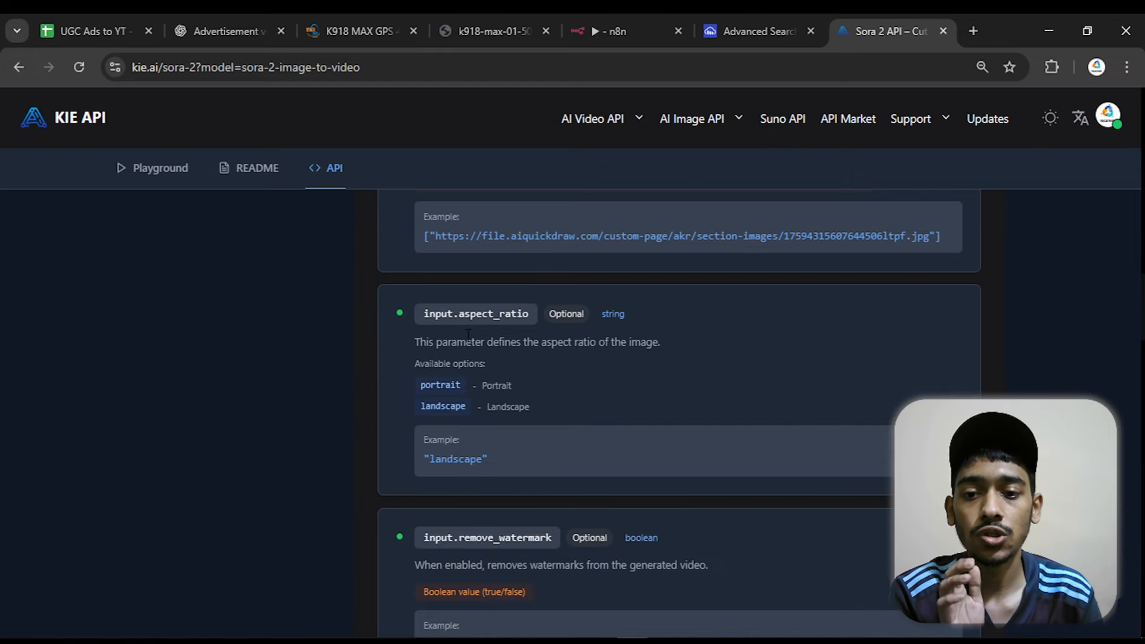
double_click(455, 392)
right_click(463, 396)
left_click(556, 411)
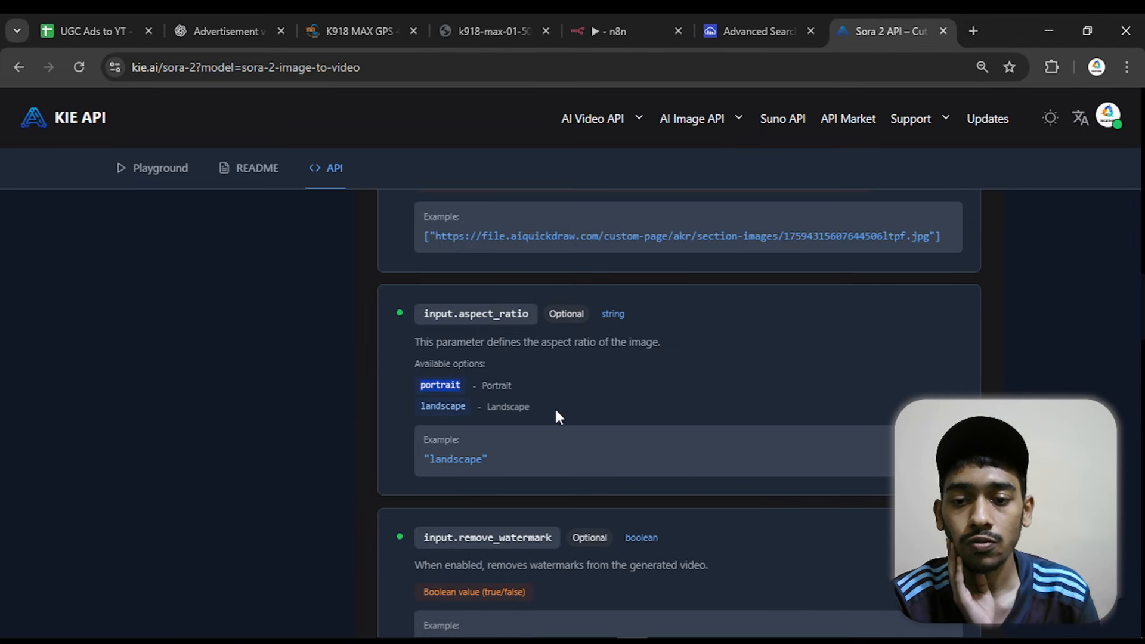
left_click(520, 414)
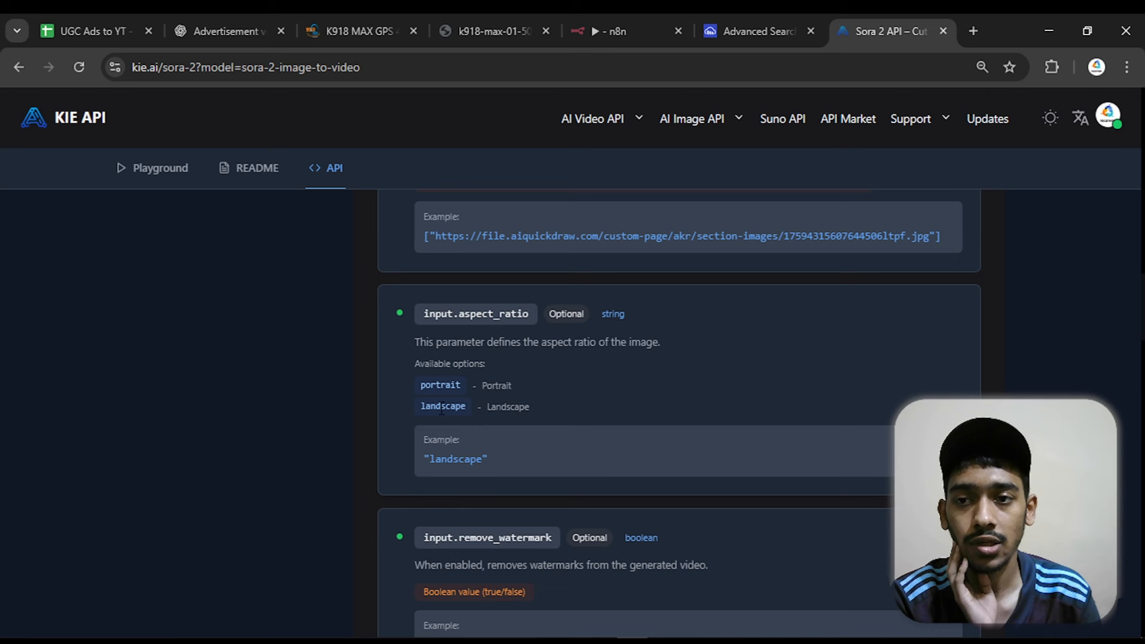
Back in the n8n JSON body, set aspect_ratio to "portrait"
left_click(628, 17)
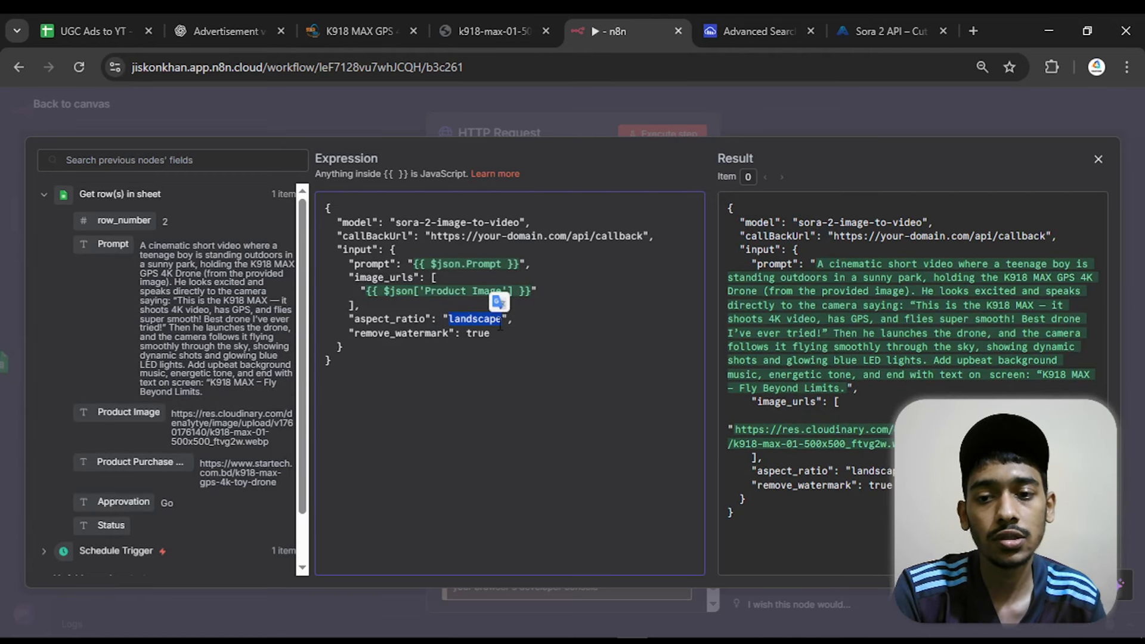
key("BackSpace")
key("ctrl+v")
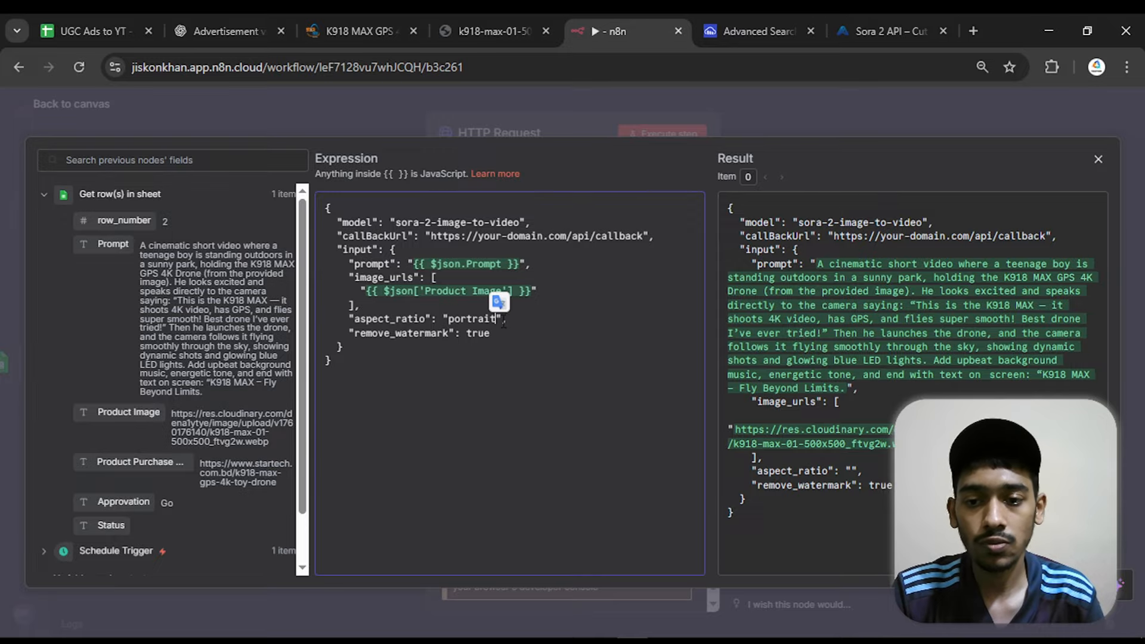
left_click(522, 317)
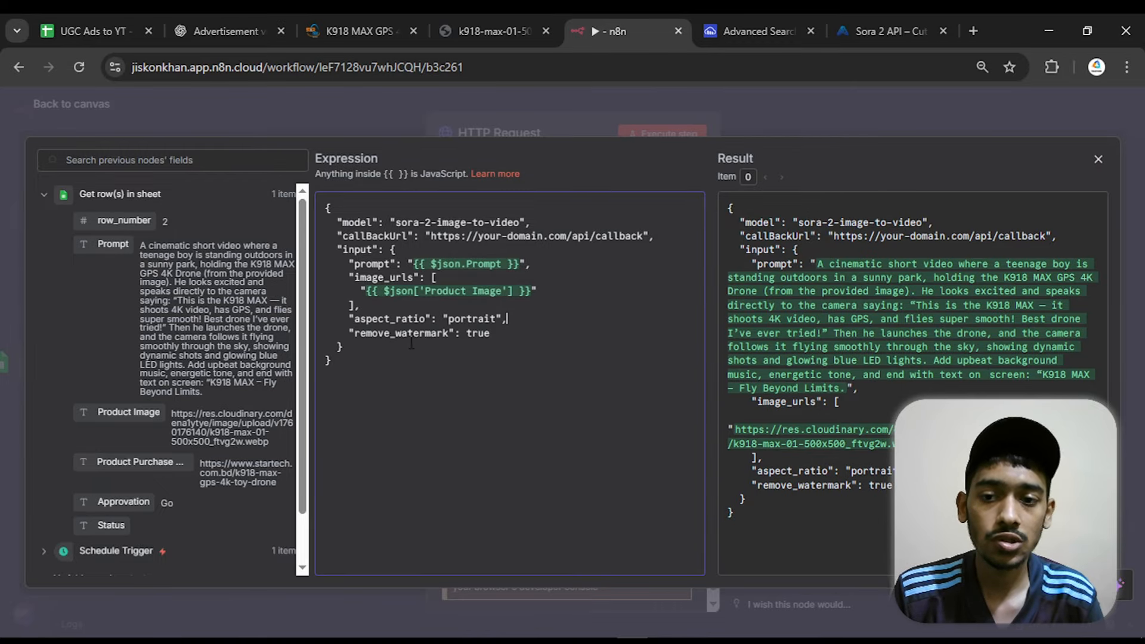
left_click_drag(496, 338, 468, 336)
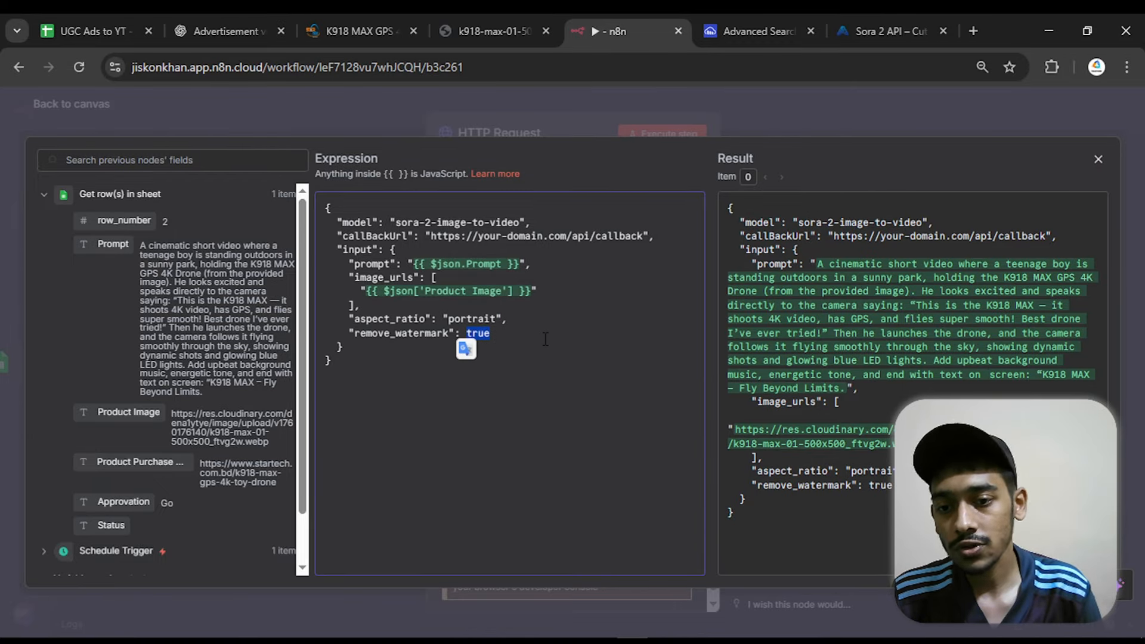
left_click(514, 338)
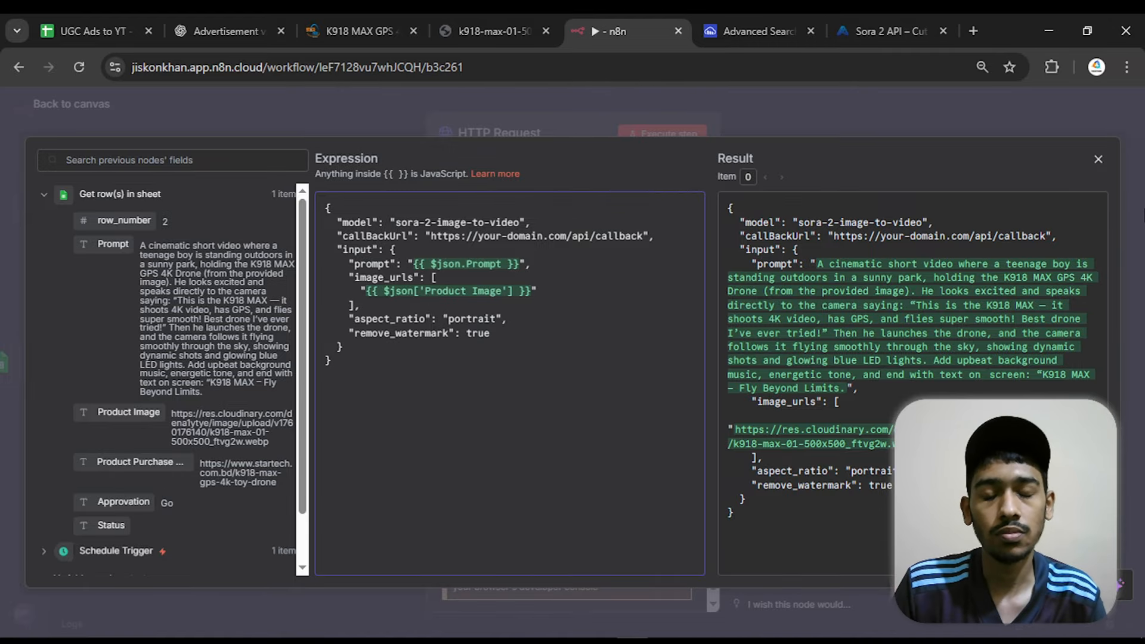
Close the JSON expression editor and turn off Send Headers in the HTTP Request node
left_click(1099, 159)
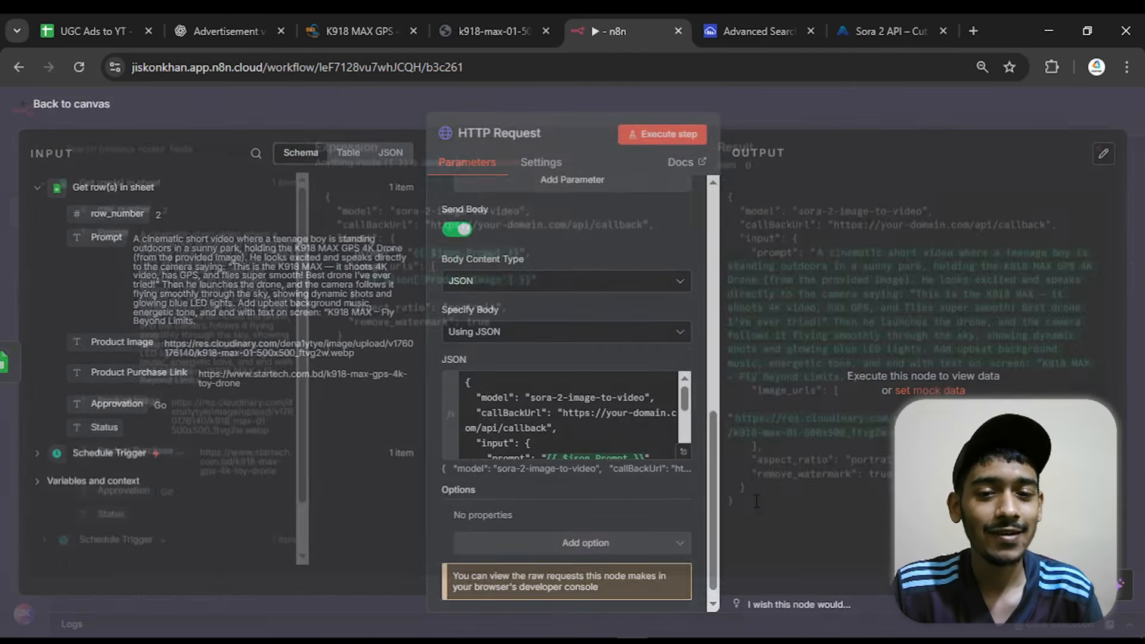
left_click_drag(710, 459, 728, 308)
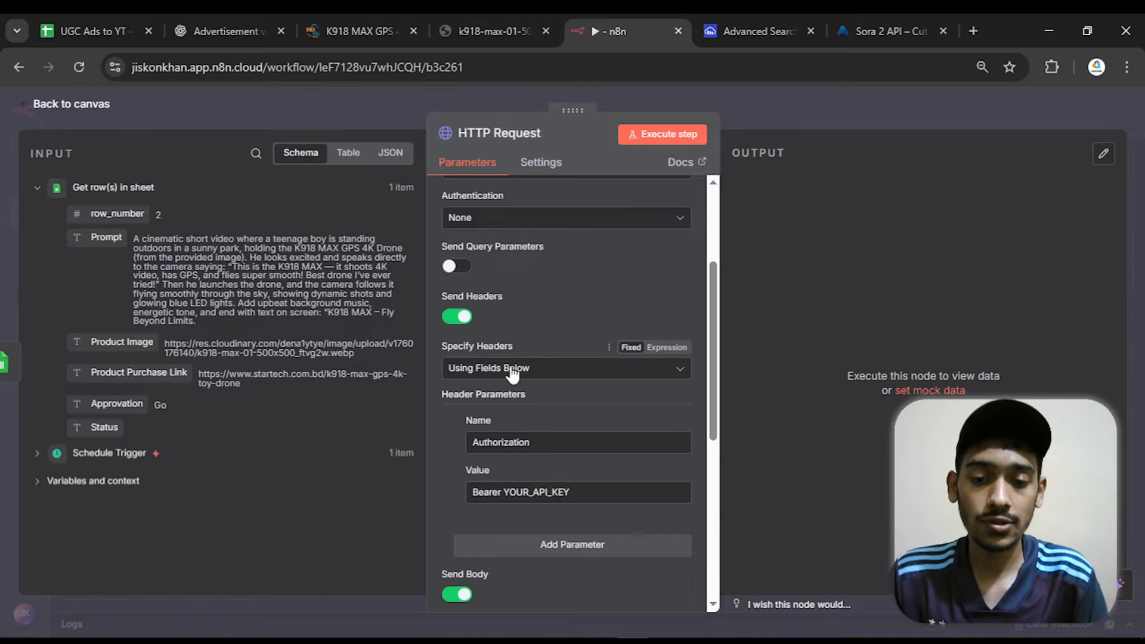
left_click_drag(581, 491, 505, 491)
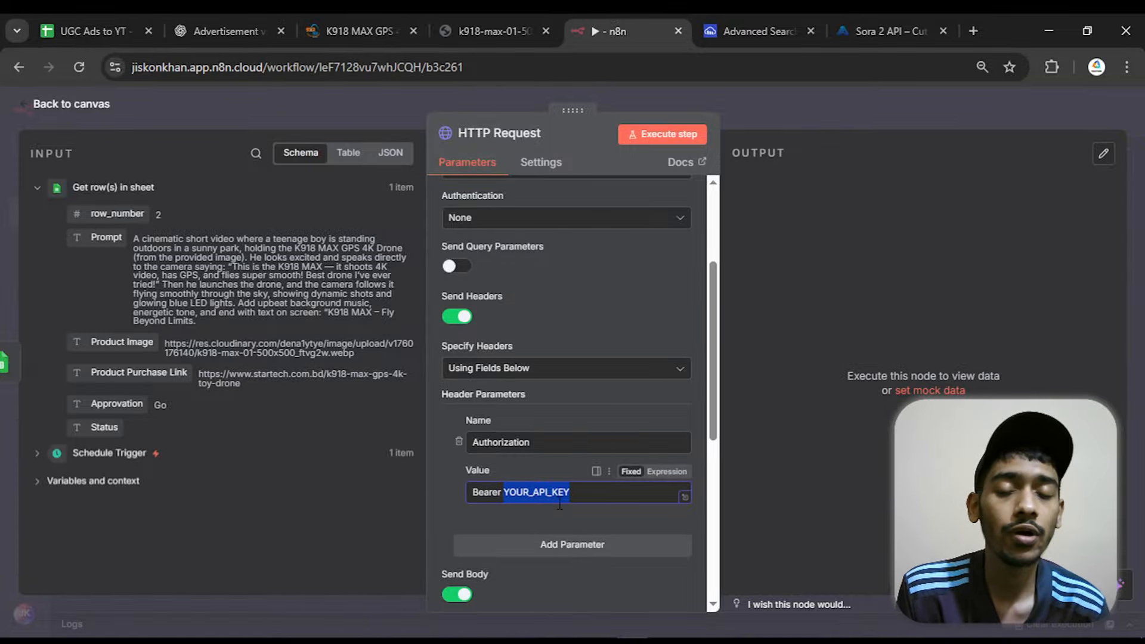
left_click(459, 317)
Set the request's Authentication to Generic Credential Type with Header Auth, using the existing KIE AI credential
left_click_drag(712, 310, 711, 225)
left_click(506, 368)
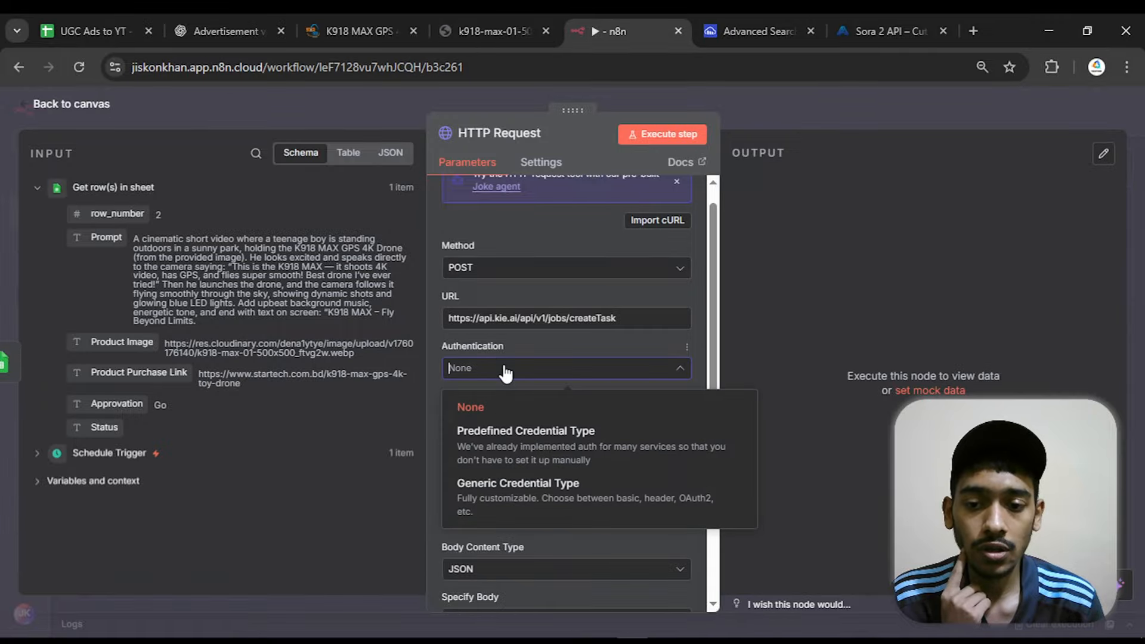
left_click(501, 484)
scroll(620, 254, "down", 2)
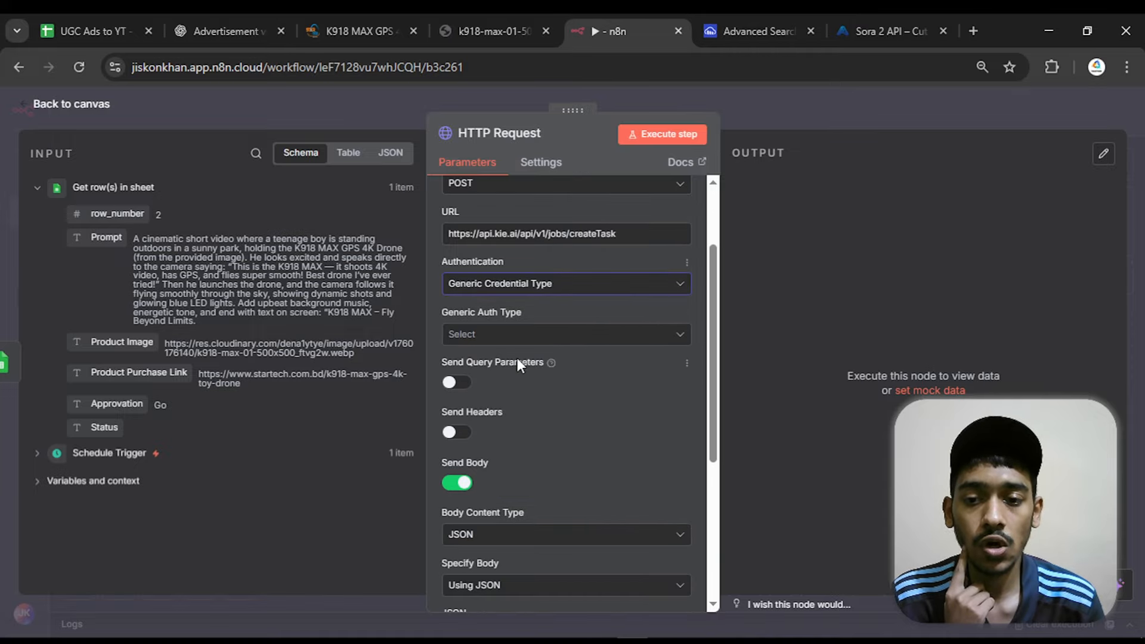
left_click(513, 335)
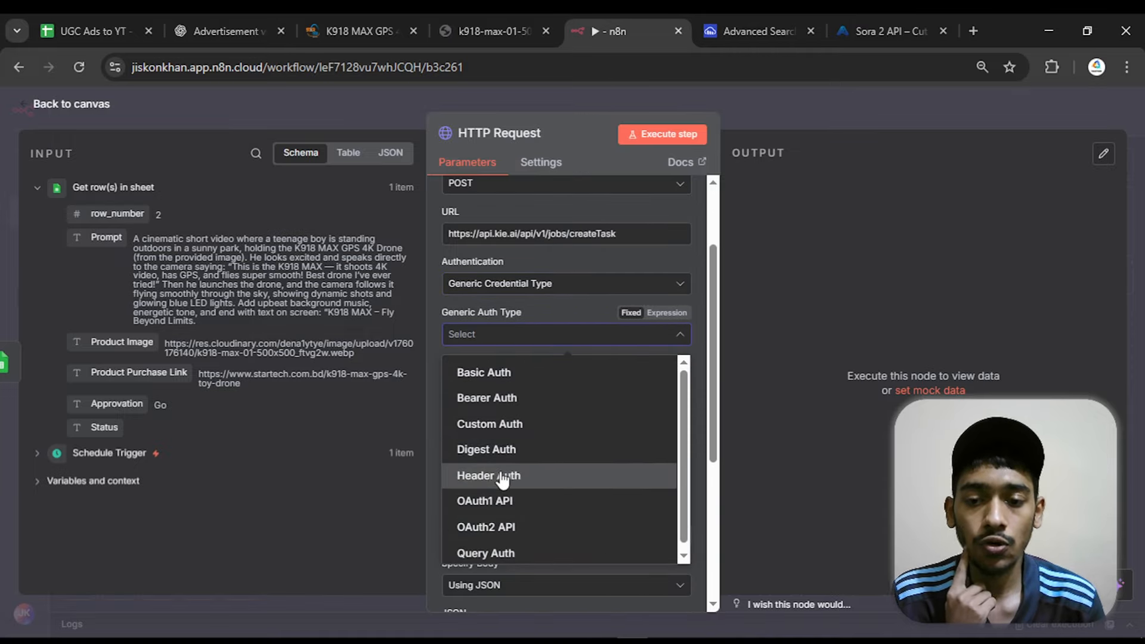
left_click(504, 475)
left_click(504, 380)
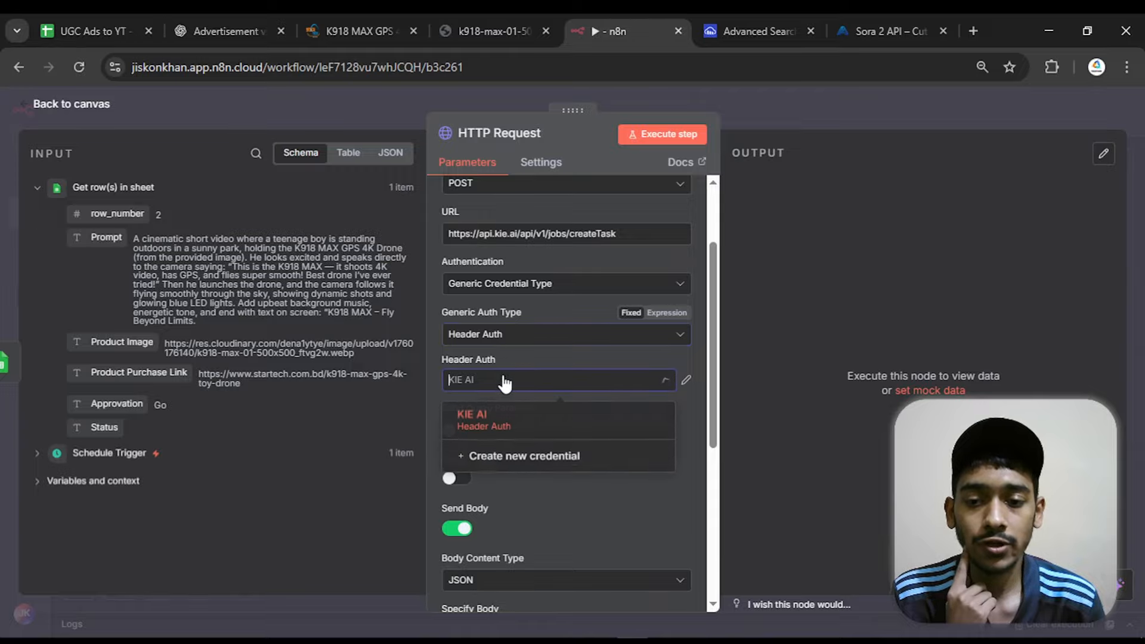
left_click(508, 379)
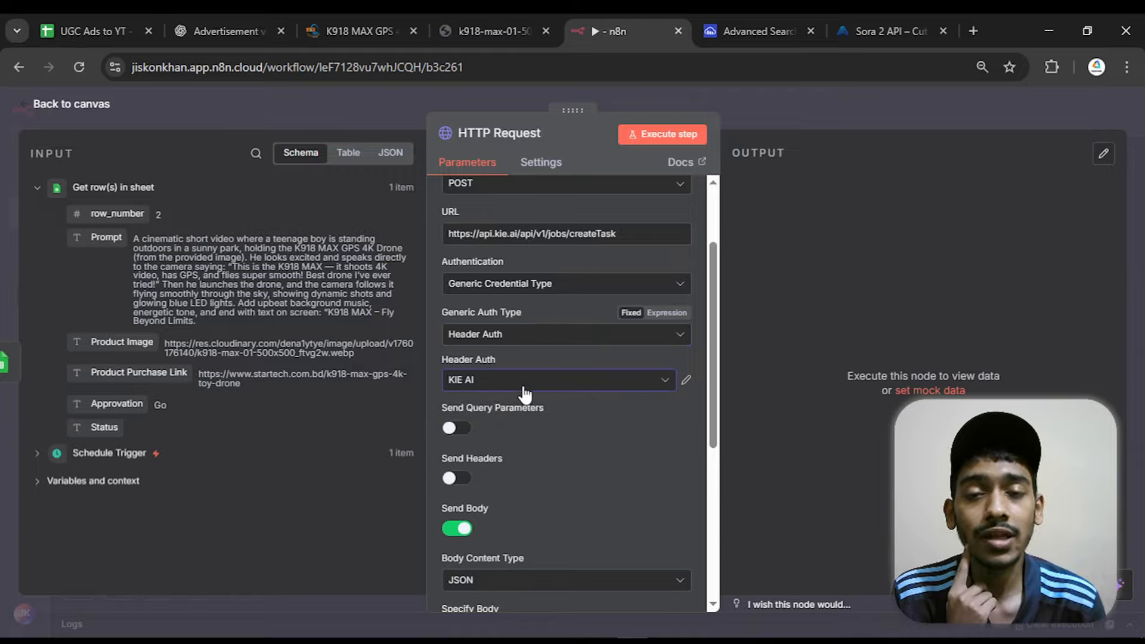
Create a new Header Auth credential and set its header name to "Authorization"
left_click(524, 382)
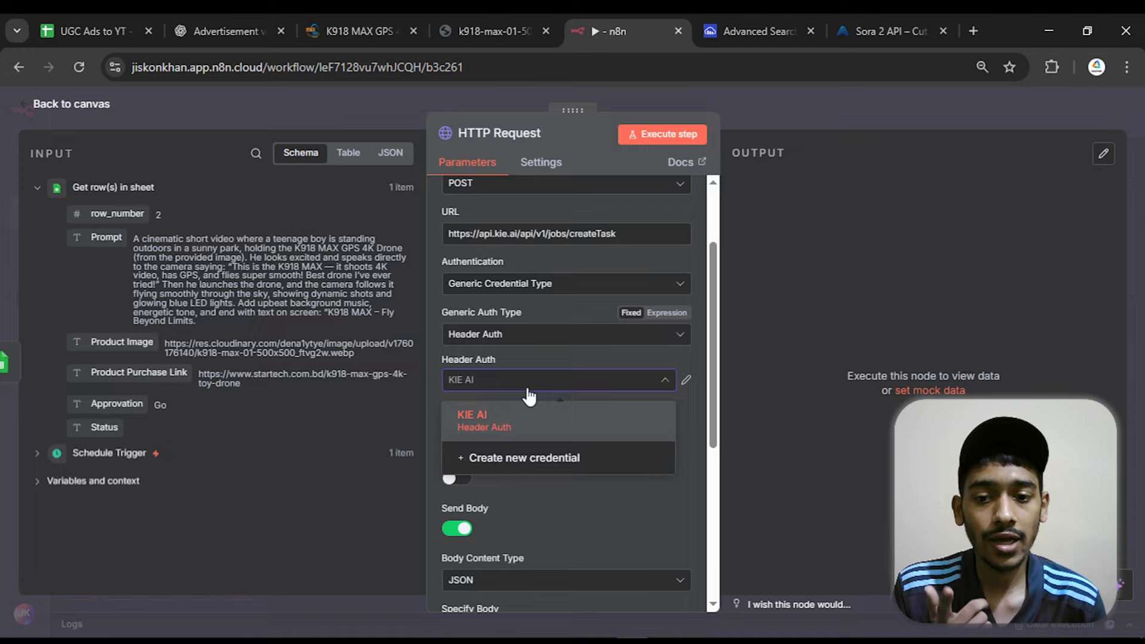
left_click(516, 463)
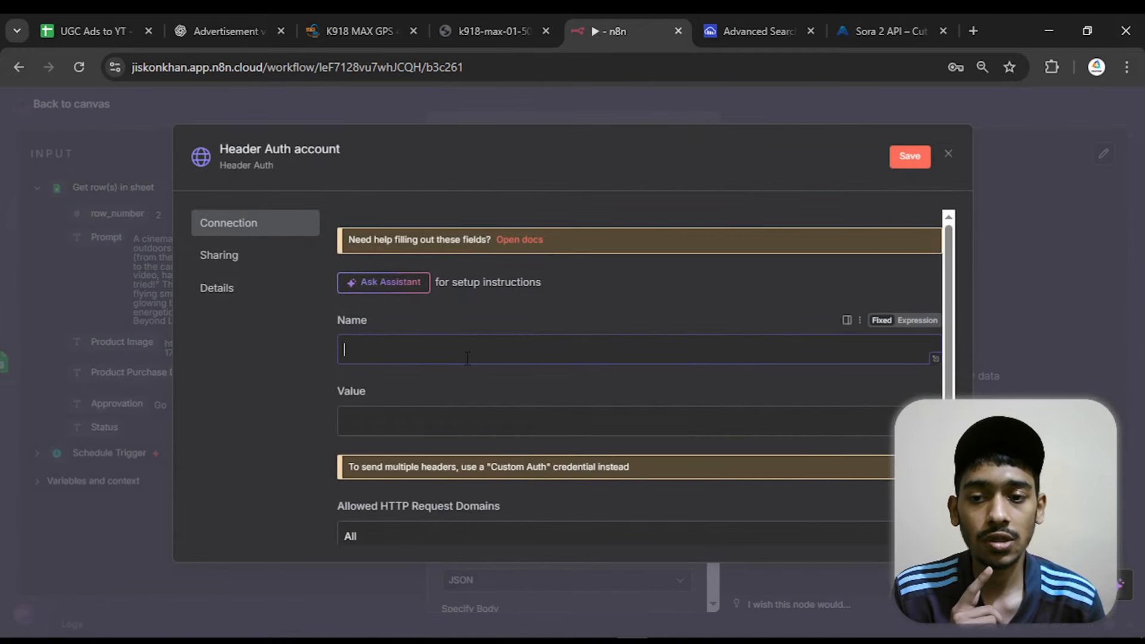
type("Au")
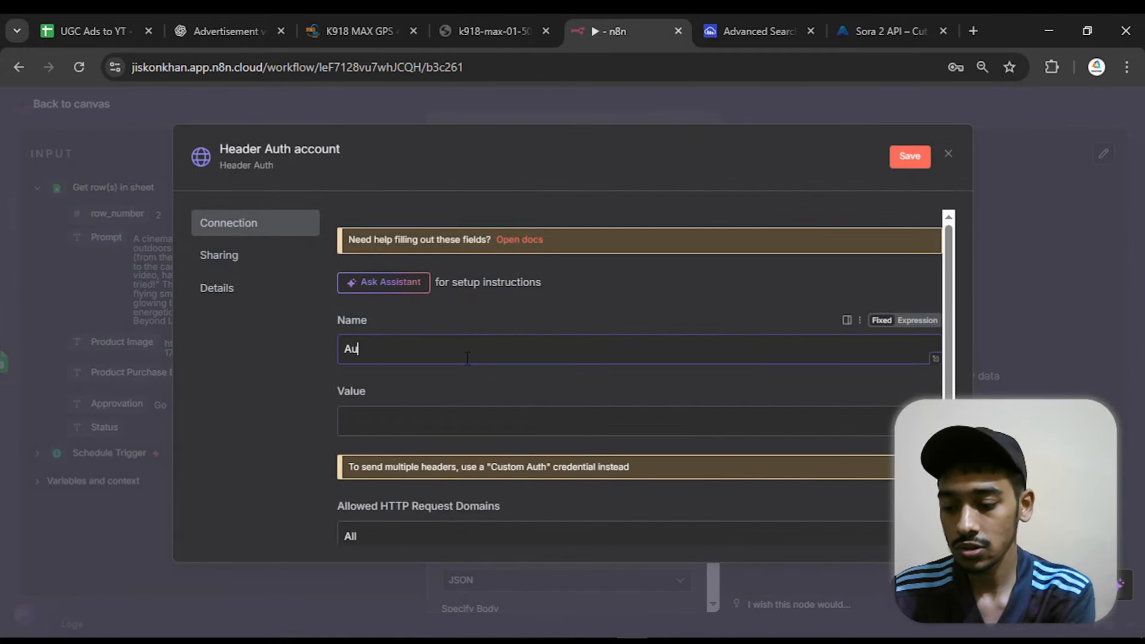
type("thoriza")
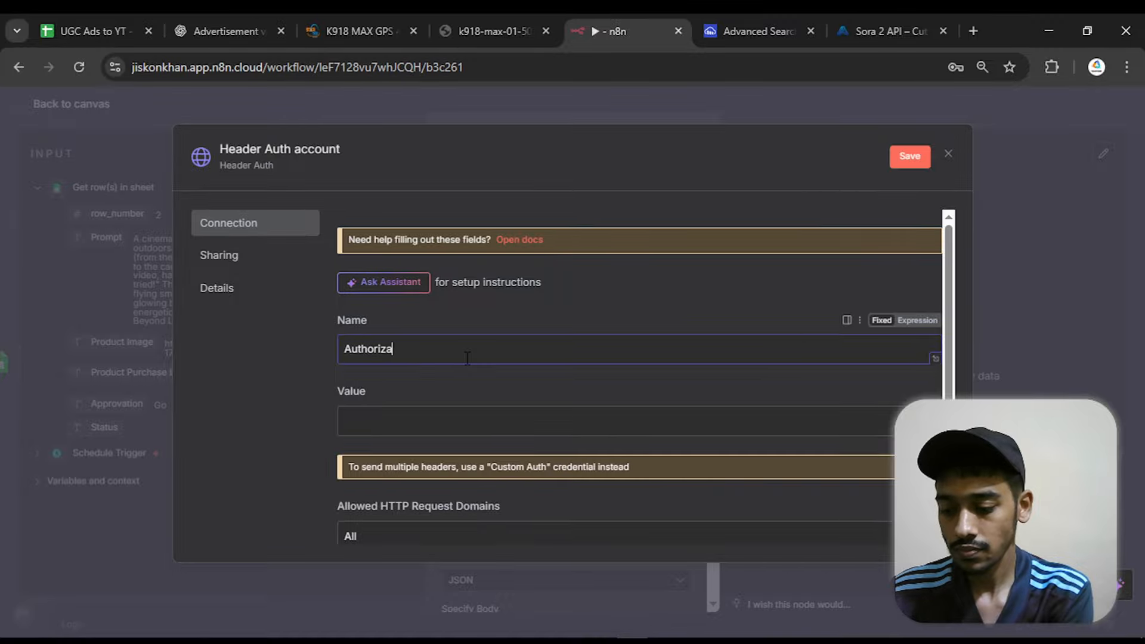
type("tion")
Switch the credential's Value to an expression and enter the prefix "Bearer" followed by a space
left_click(459, 421)
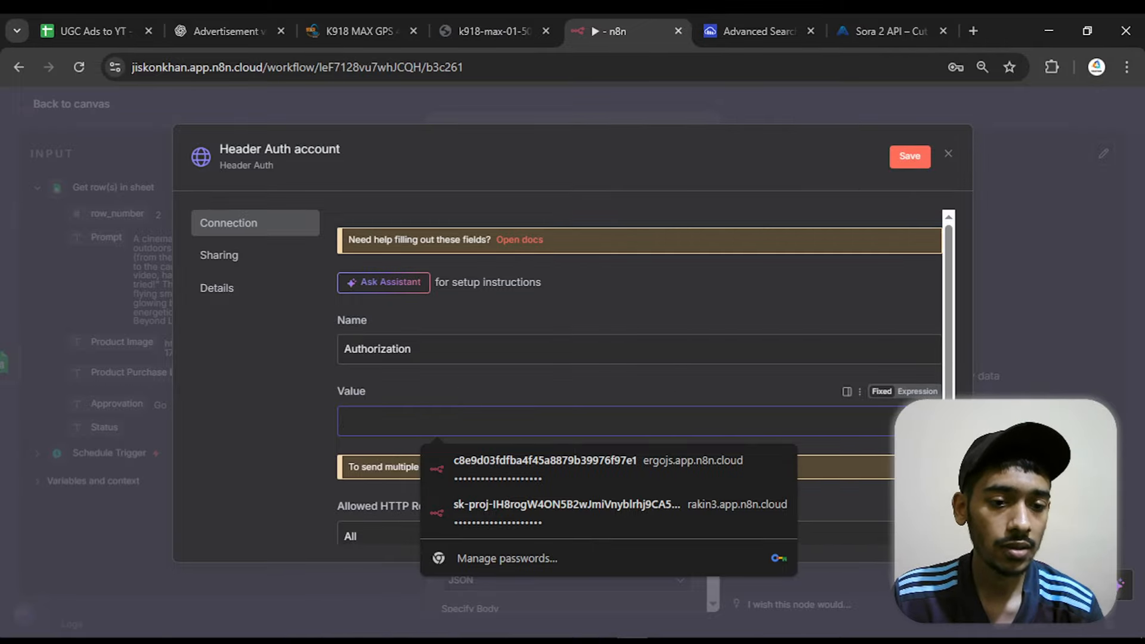
left_click(917, 391)
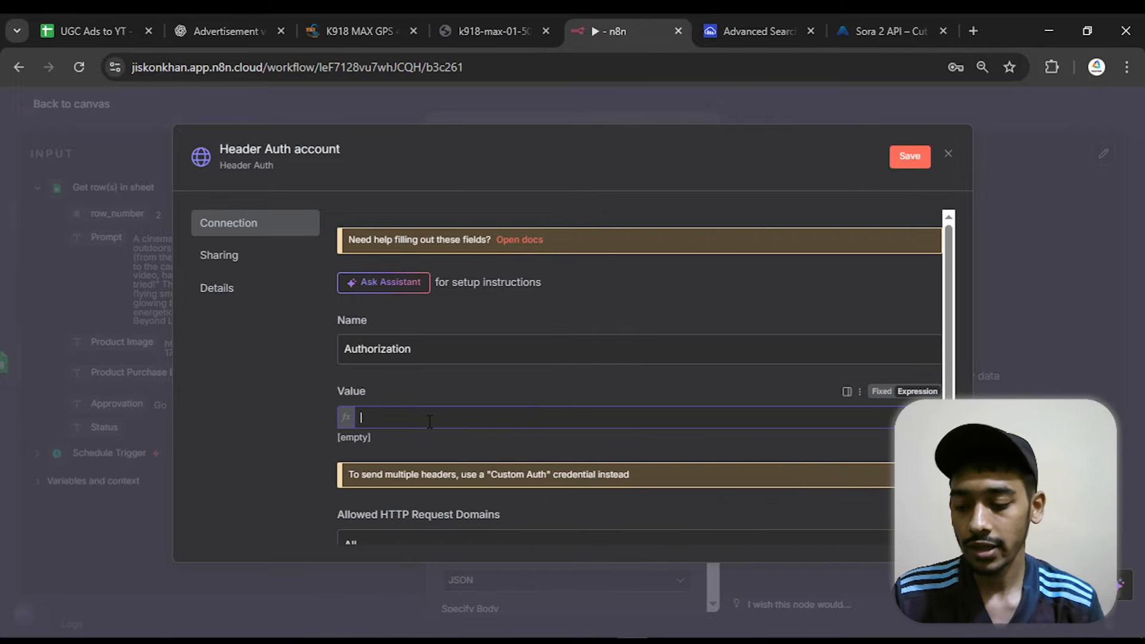
type("Bea")
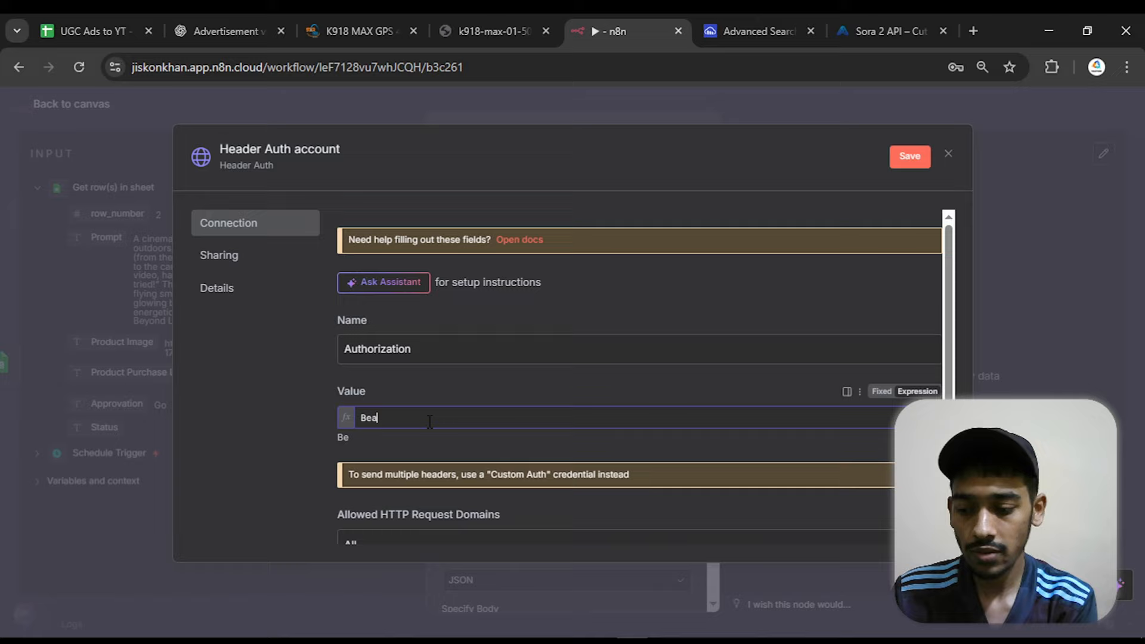
type("rer")
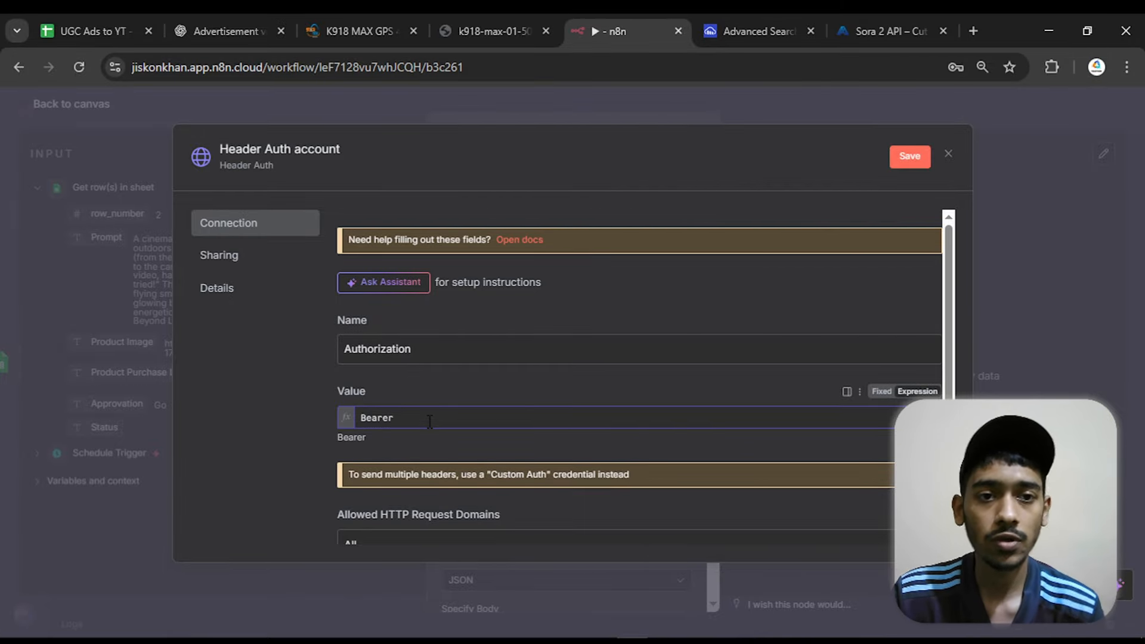
On the Kie.ai site, open the account dashboard in a new tab and copy the "test 1" API key
left_click(855, 20)
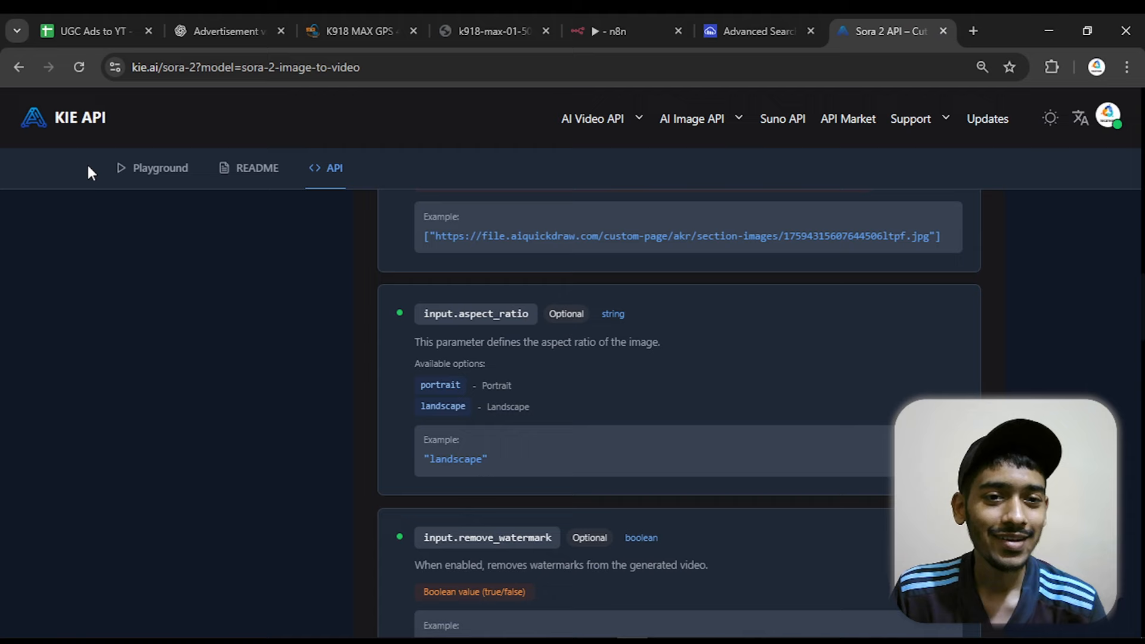
scroll(225, 295, "up", 12)
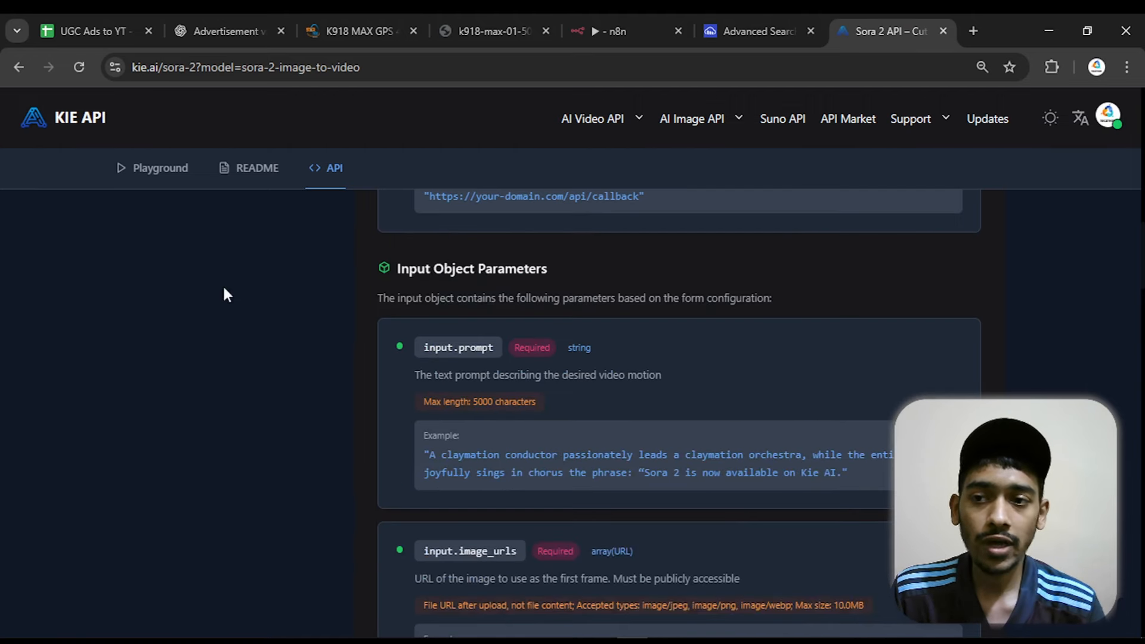
right_click(1103, 121)
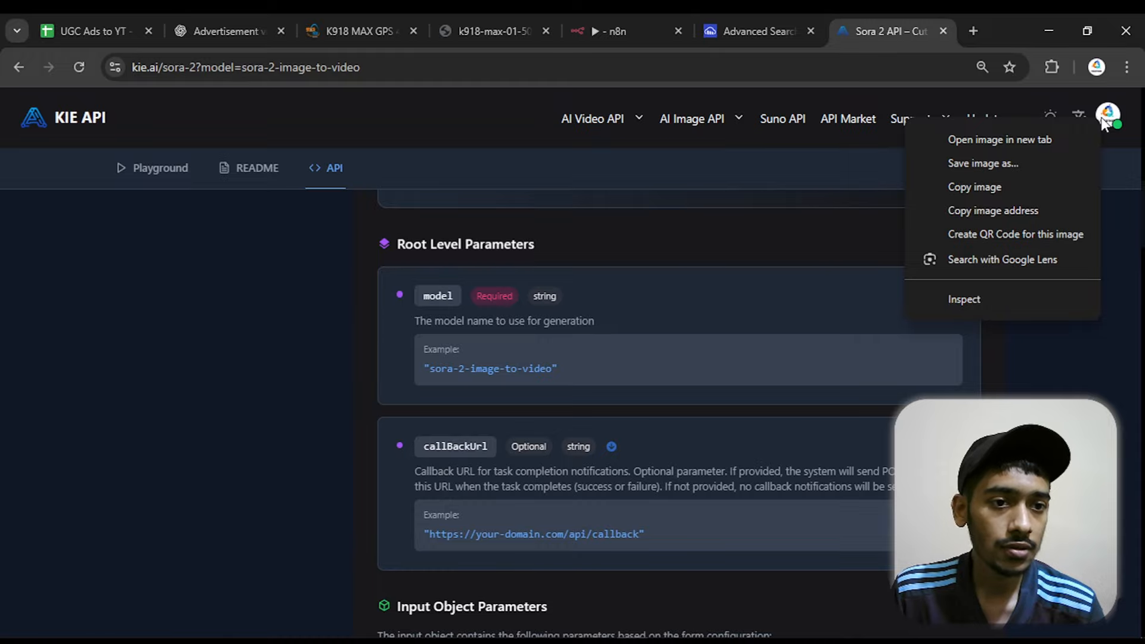
left_click(1110, 122)
left_click(1111, 123)
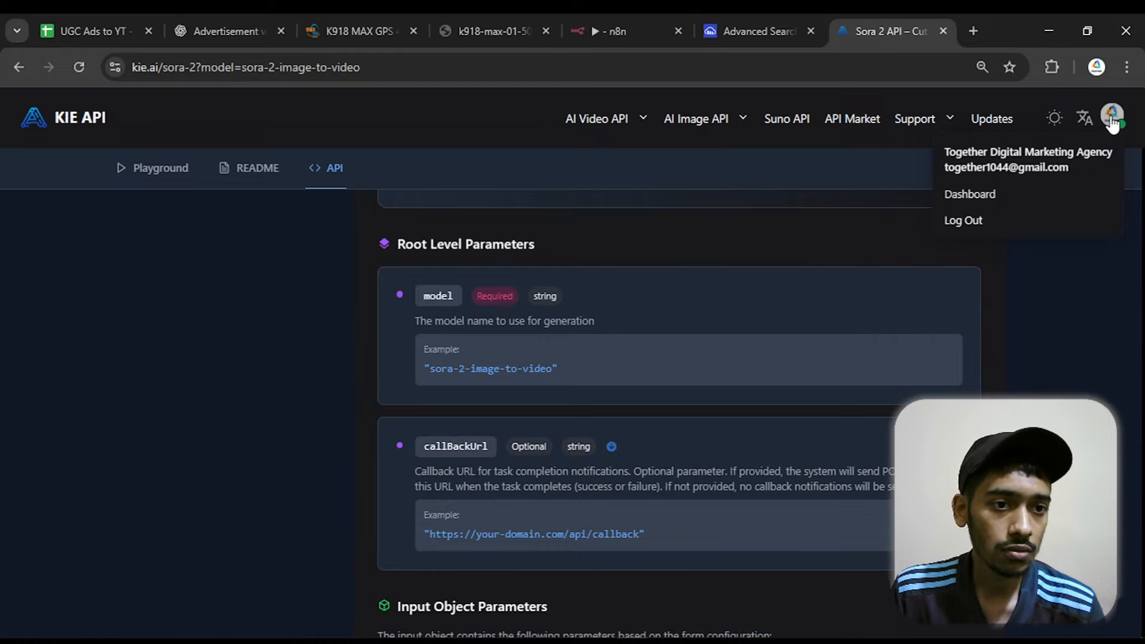
right_click(961, 189)
left_click(837, 209)
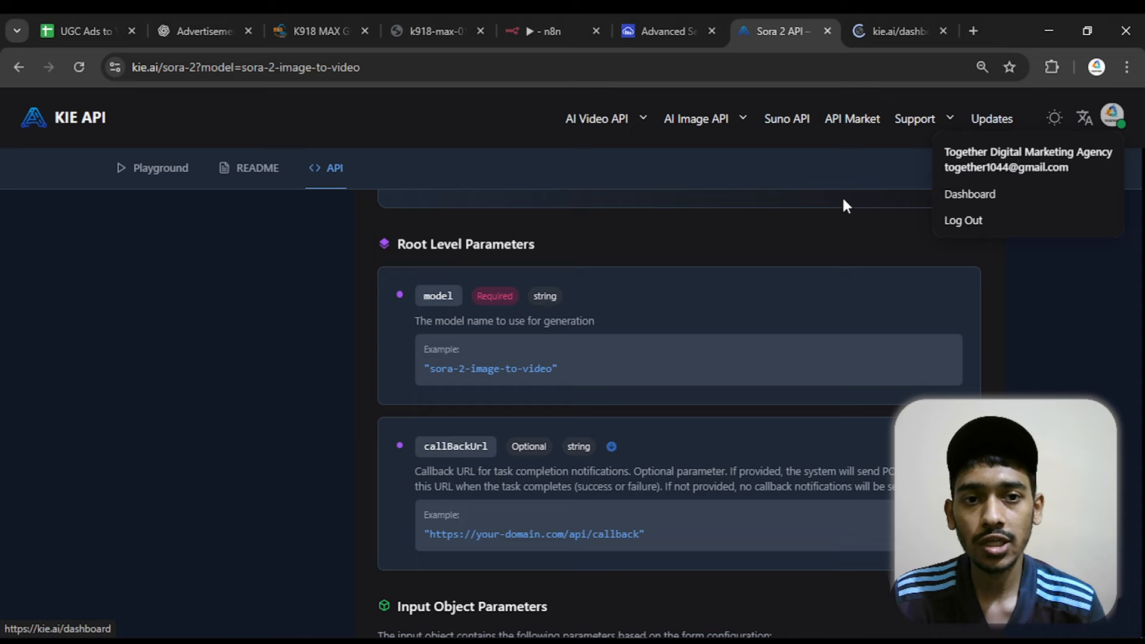
left_click(892, 19)
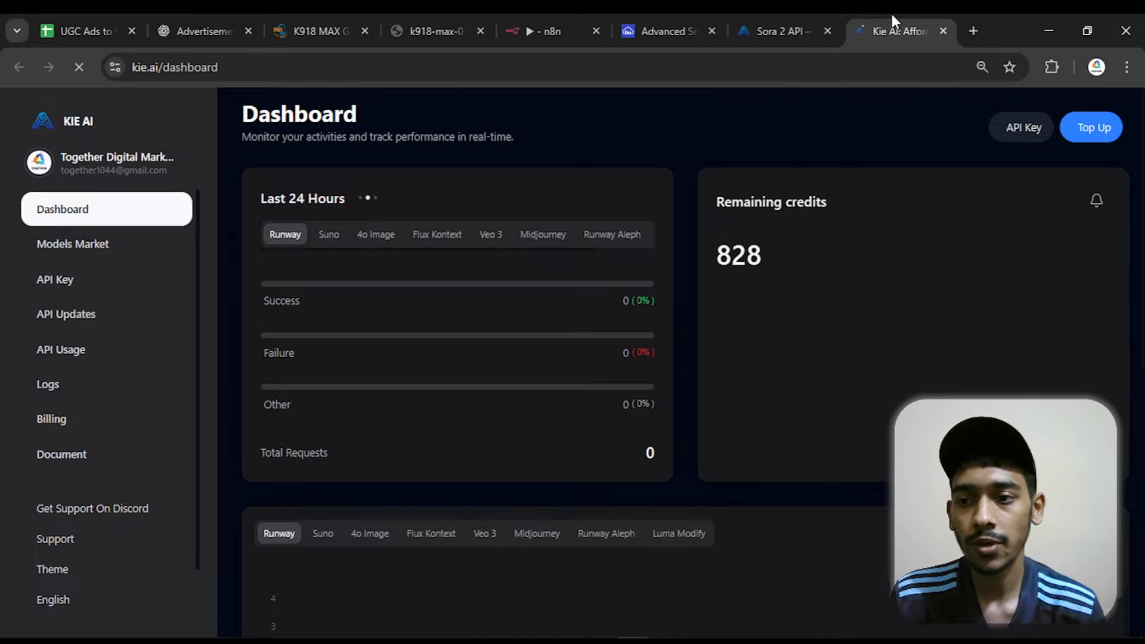
left_click(119, 293)
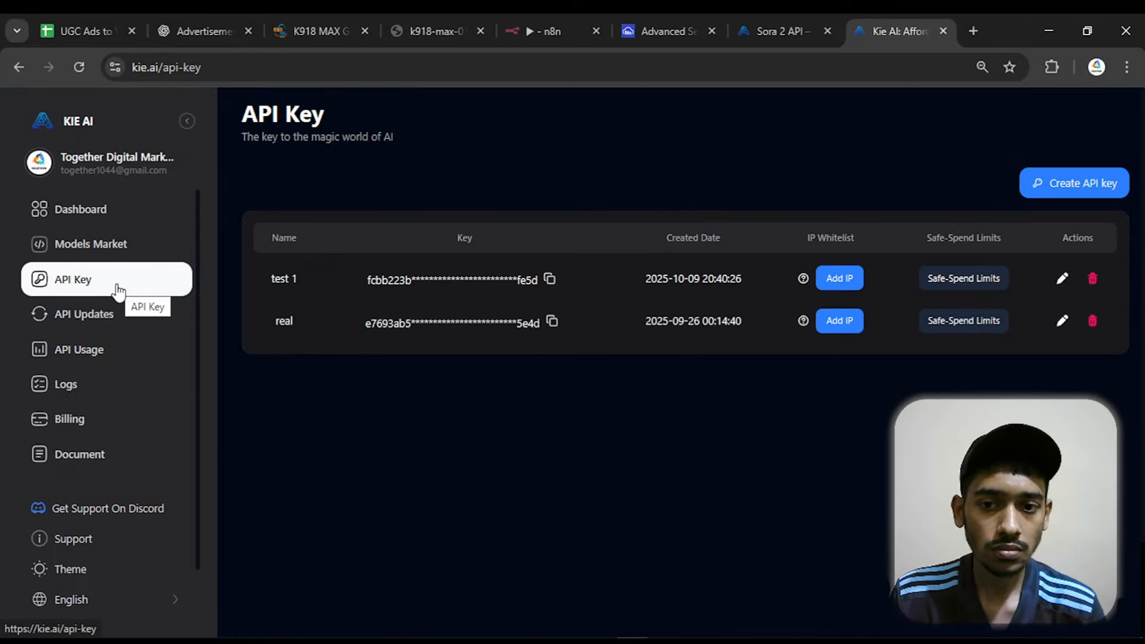
left_click(550, 279)
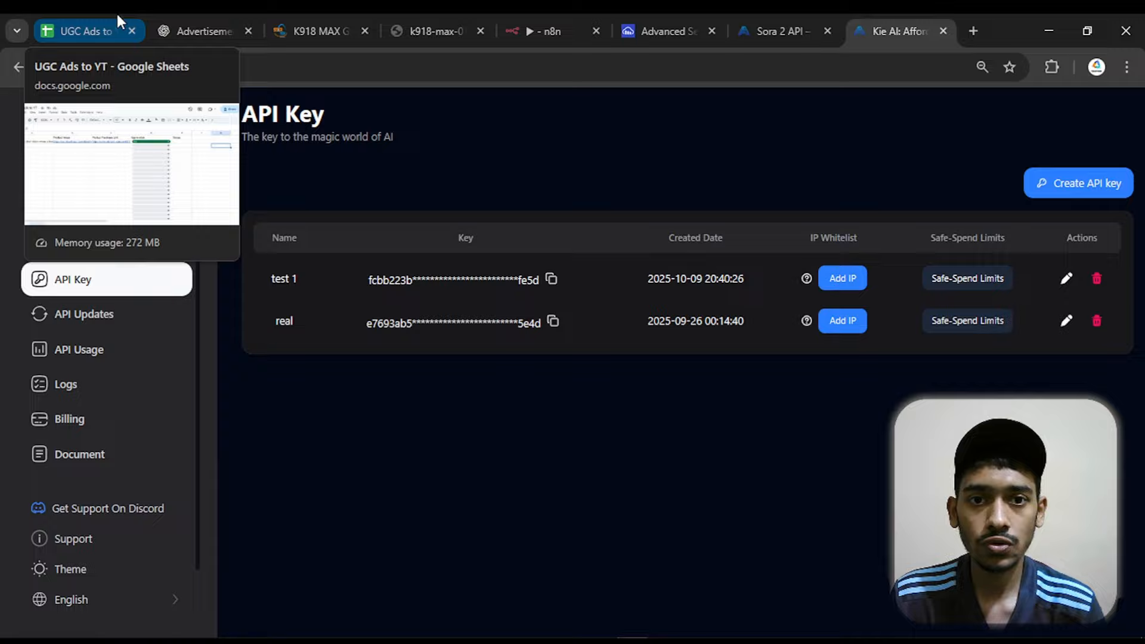
Back in n8n, paste the Kie.ai API key after "Bearer" in the credential's Value
left_click(564, 22)
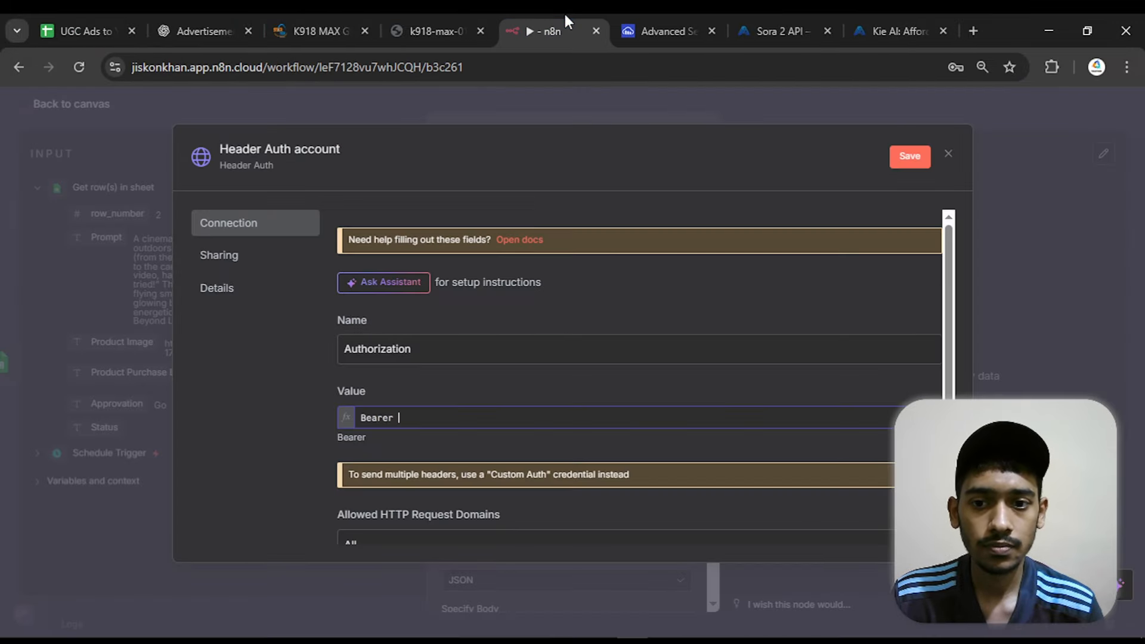
right_click(403, 416)
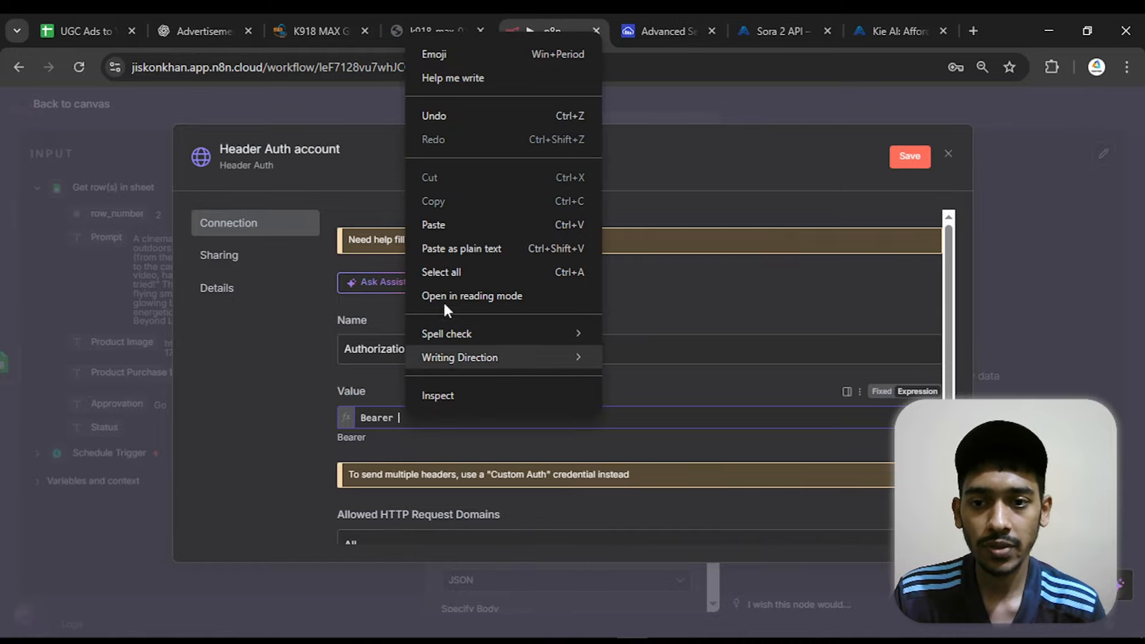
left_click(460, 223)
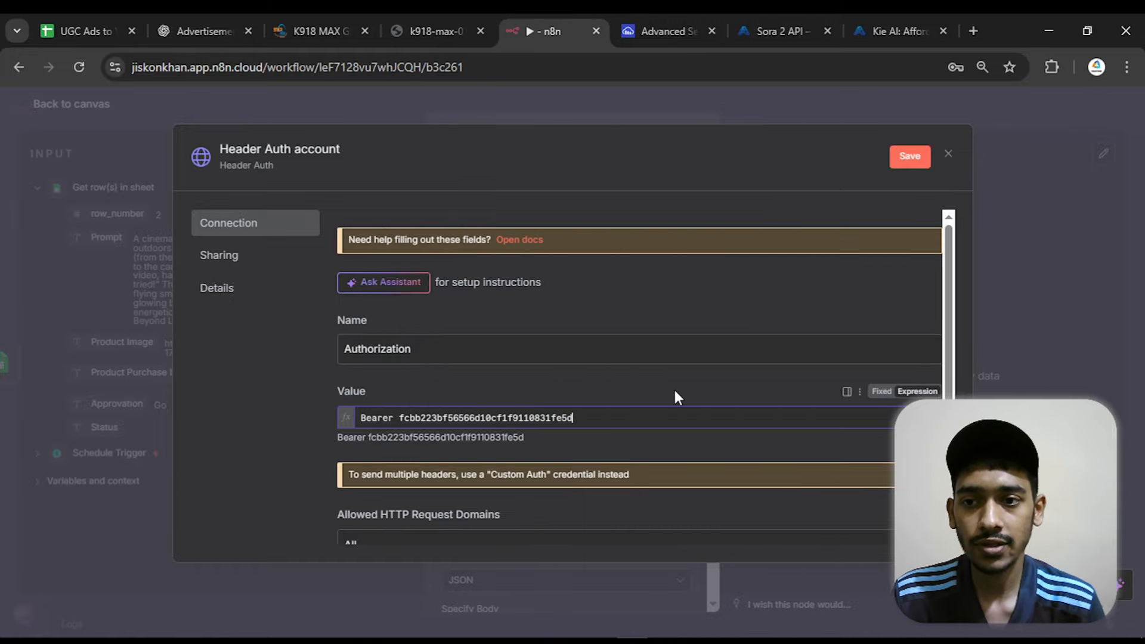
left_click_drag(574, 418, 399, 418)
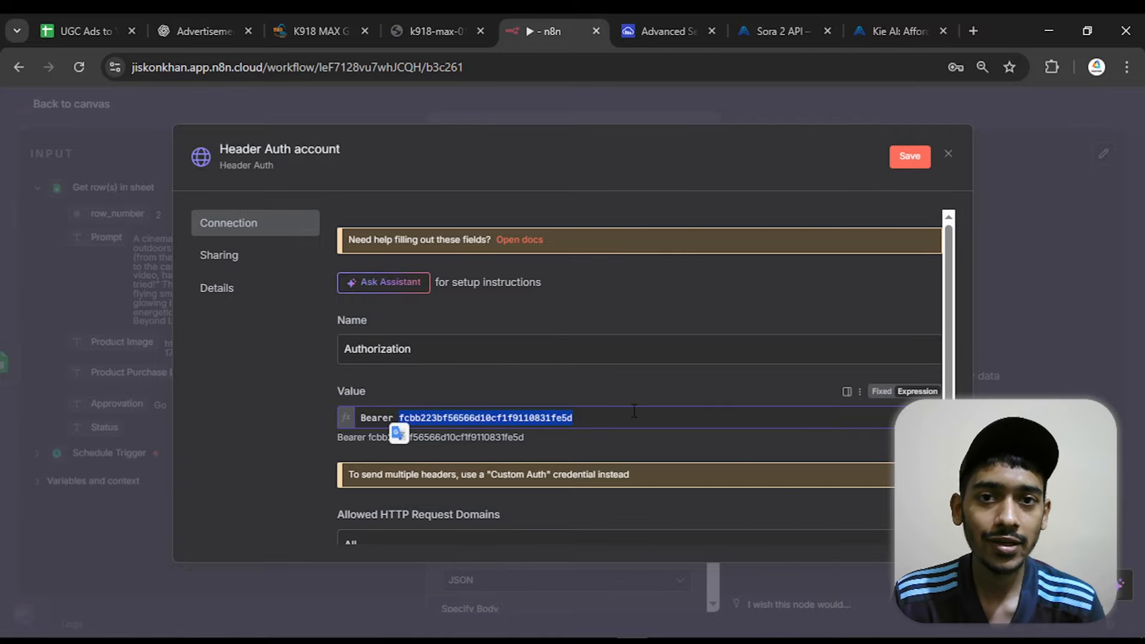
Rename the new credential "KIE AI" and close it without saving
left_click(299, 149)
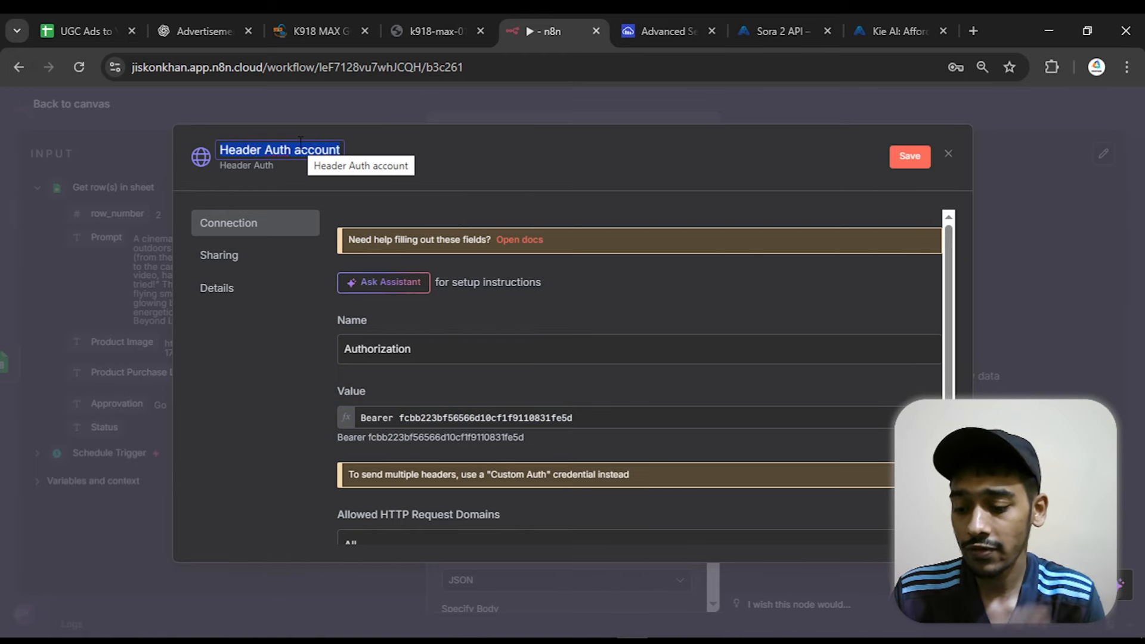
type("KIE AI")
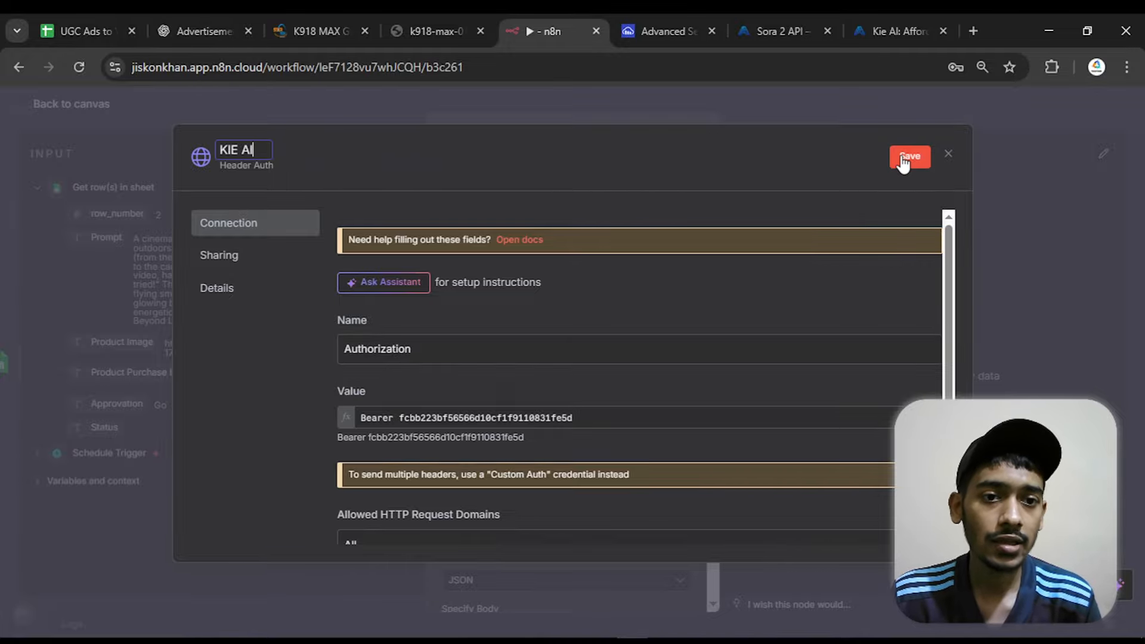
left_click(948, 152)
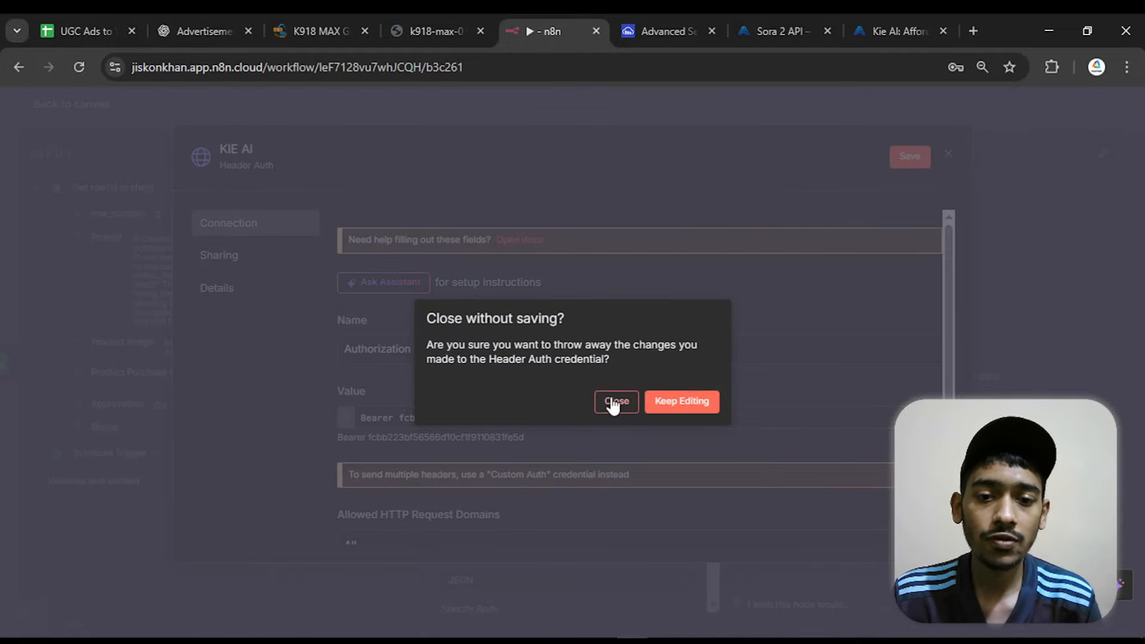
left_click(614, 401)
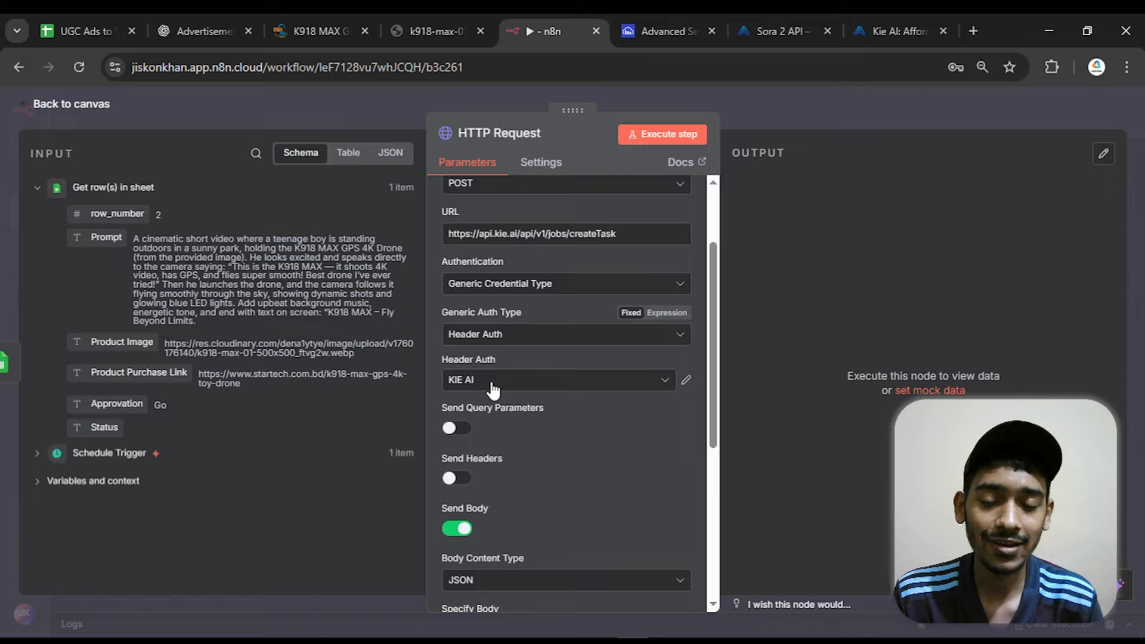
Review the HTTP Request node's parameters and execute the step to submit the video generation task
left_click_drag(713, 288, 718, 160)
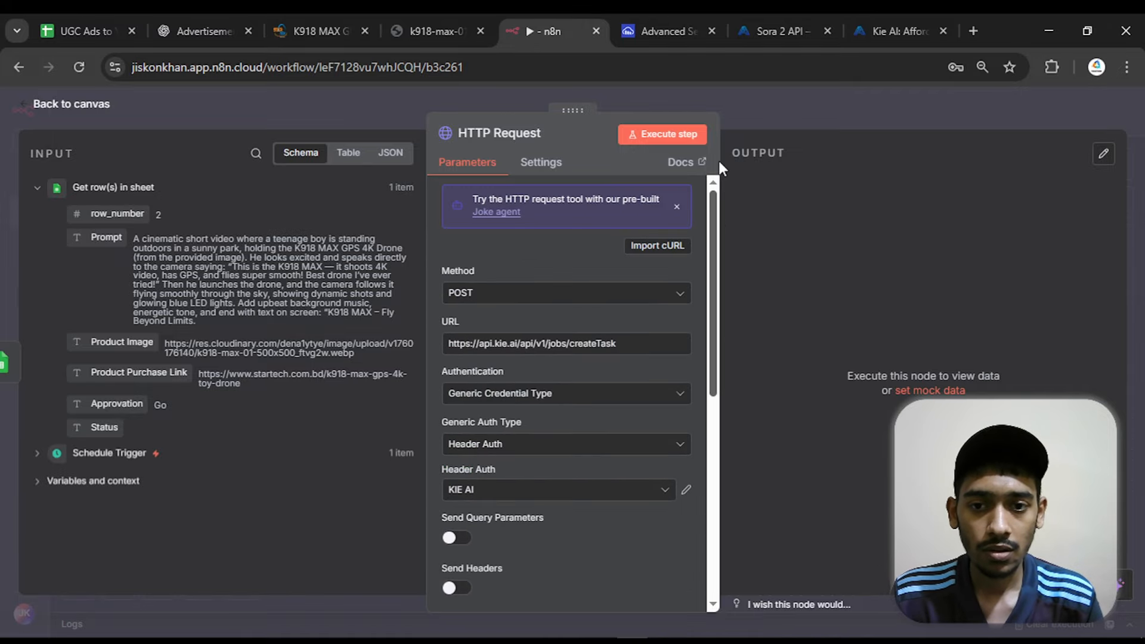
scroll(486, 273, "down", 5)
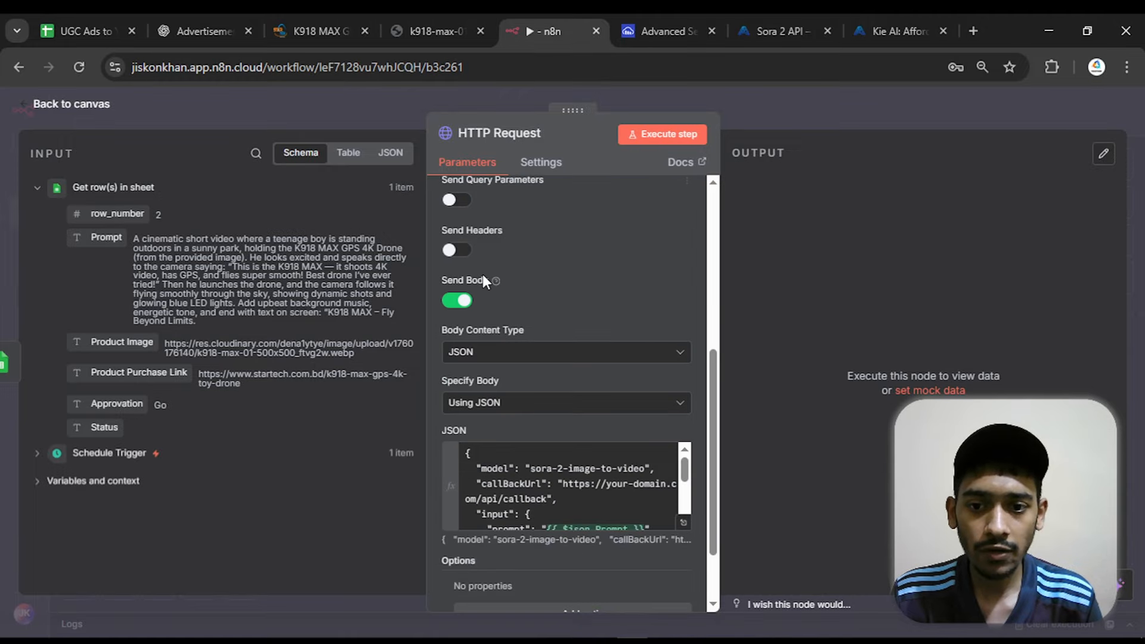
left_click(686, 143)
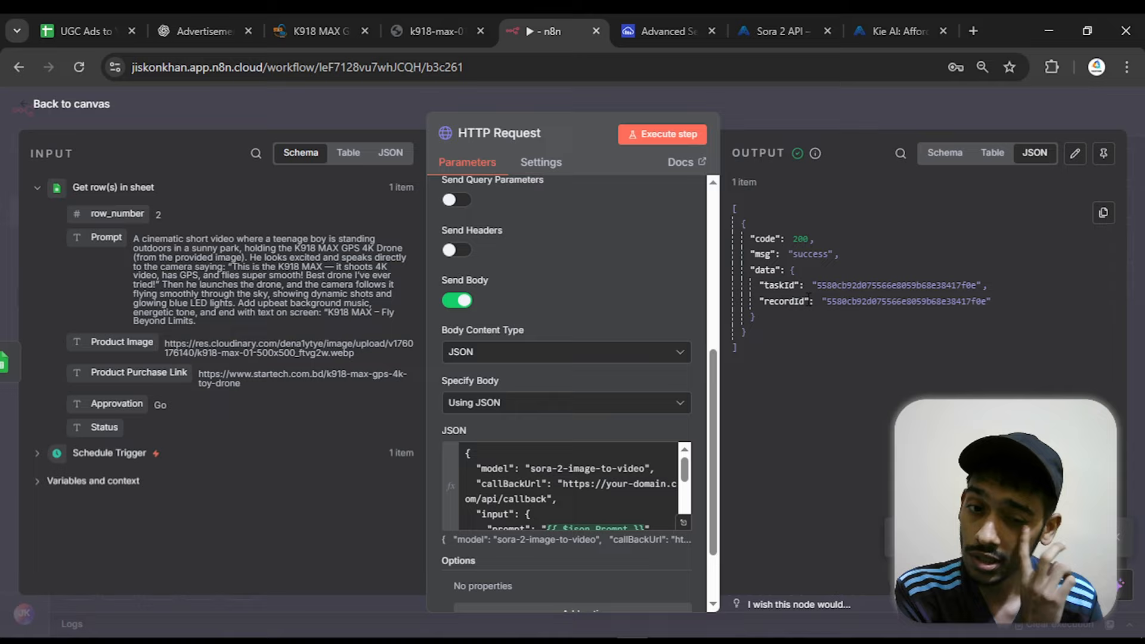
Examine the returned task ID, then check the newest sora-2-image-to-video request's parameters and status in the Kie.ai logs
left_click_drag(826, 303, 978, 306)
left_click(998, 327)
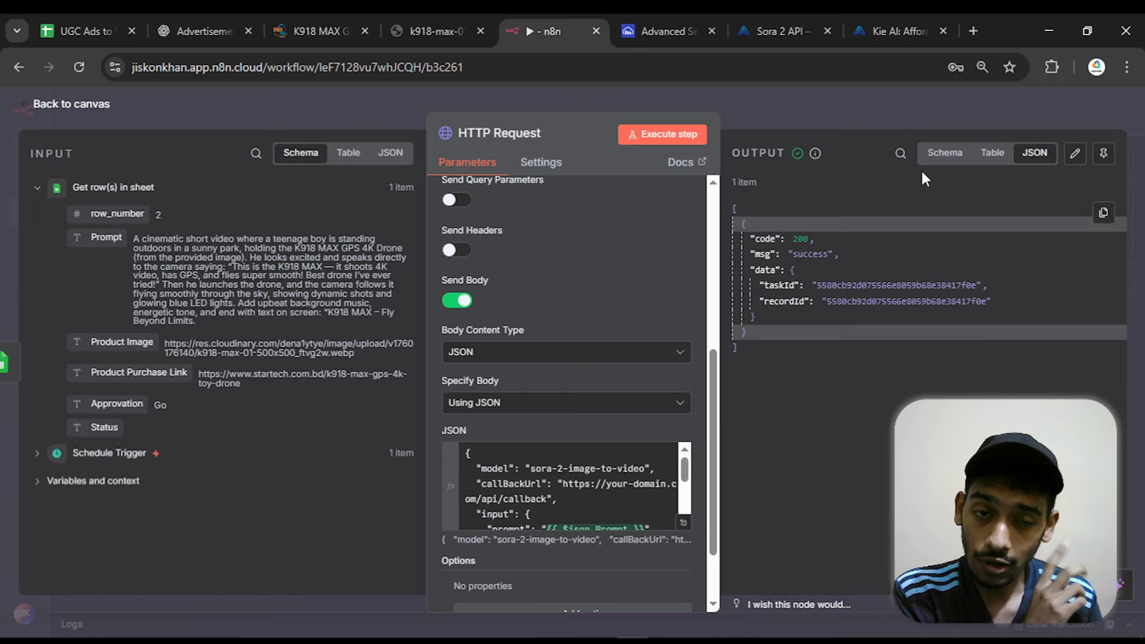
left_click(805, 27)
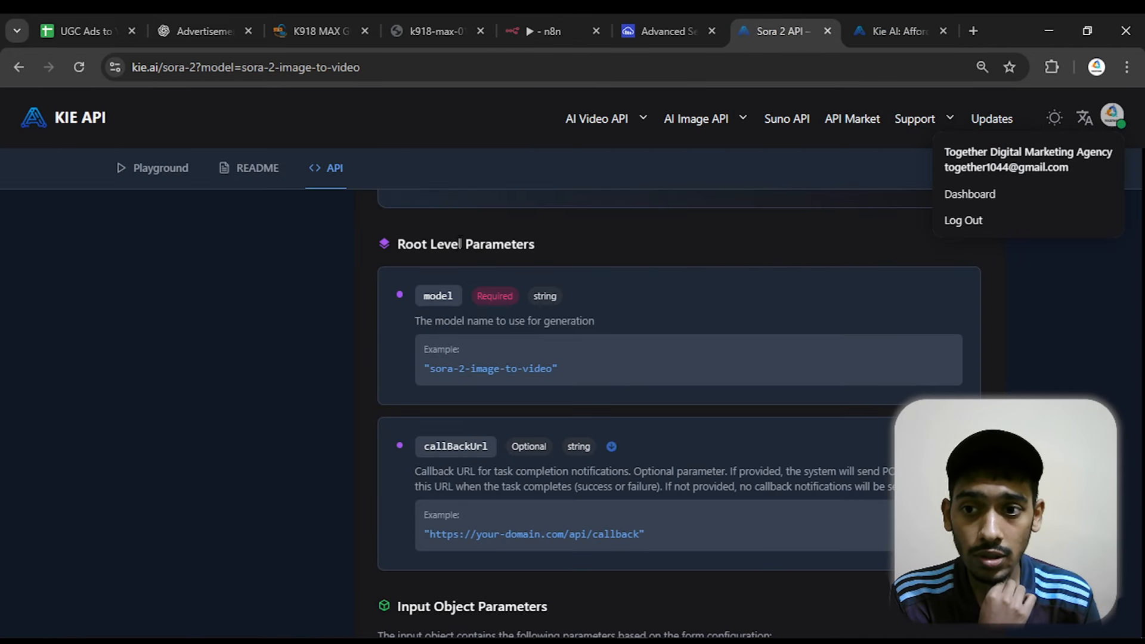
left_click(915, 25)
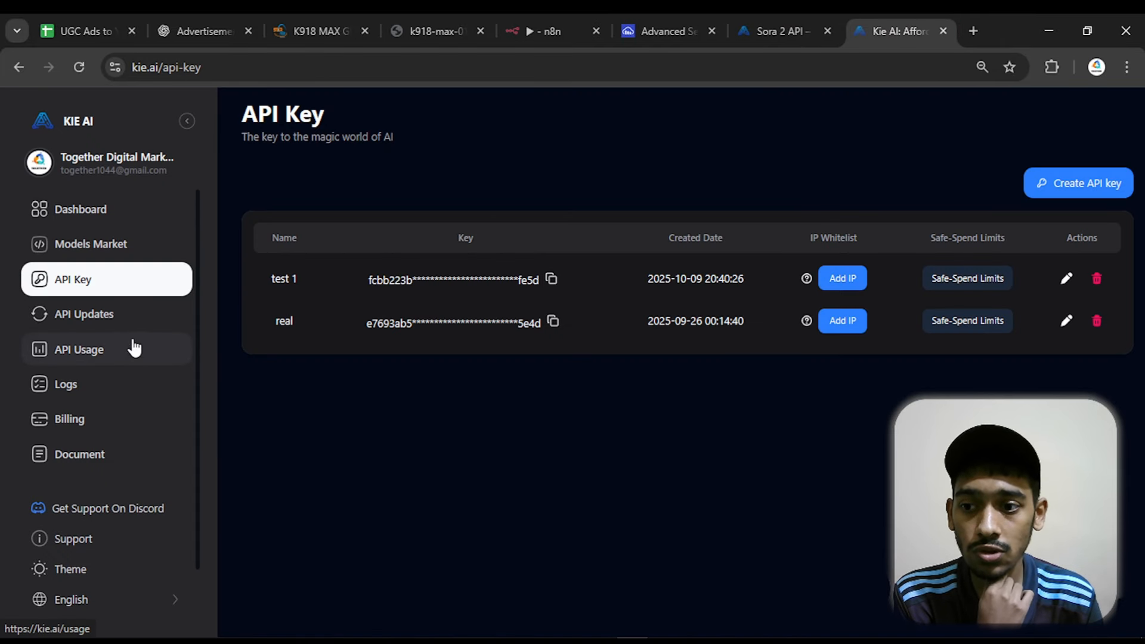
left_click(75, 388)
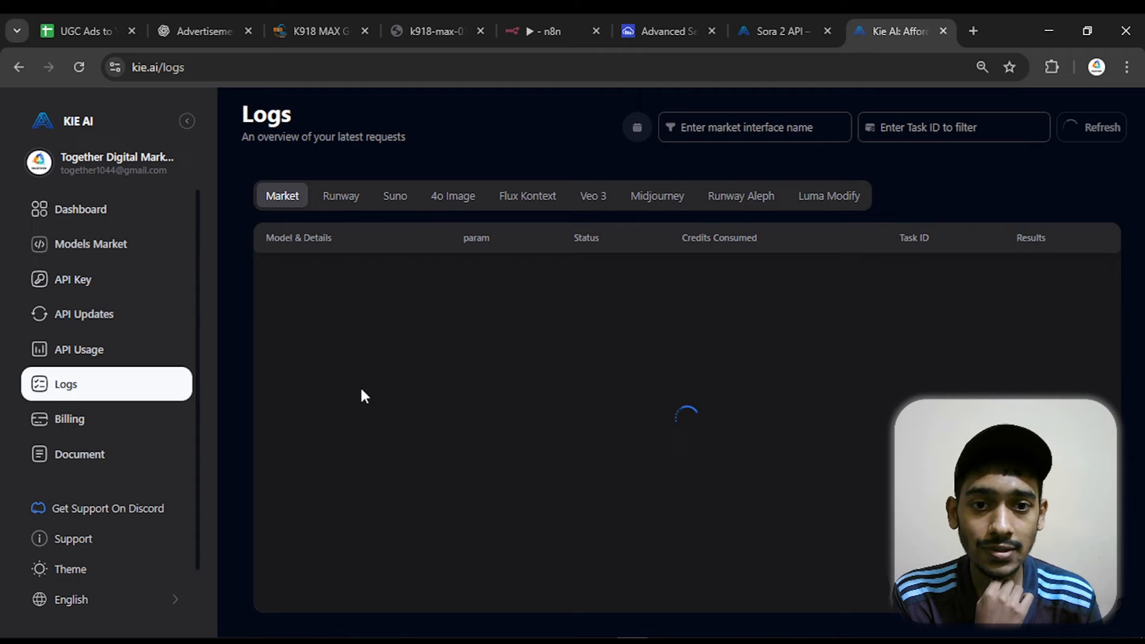
mouse_move(624, 332)
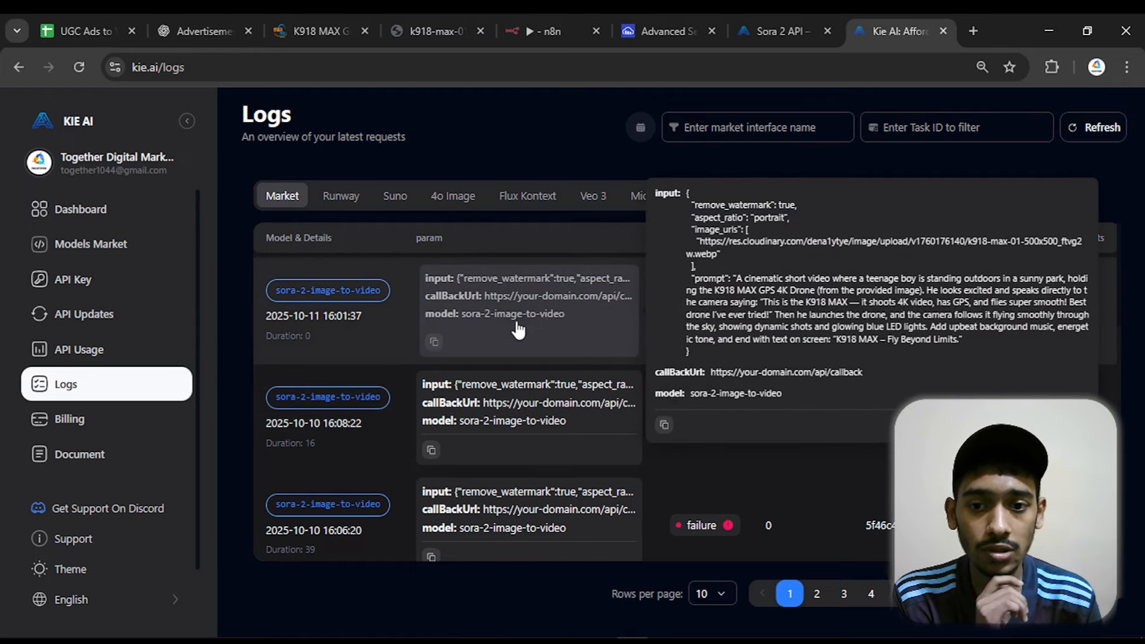
mouse_move(714, 317)
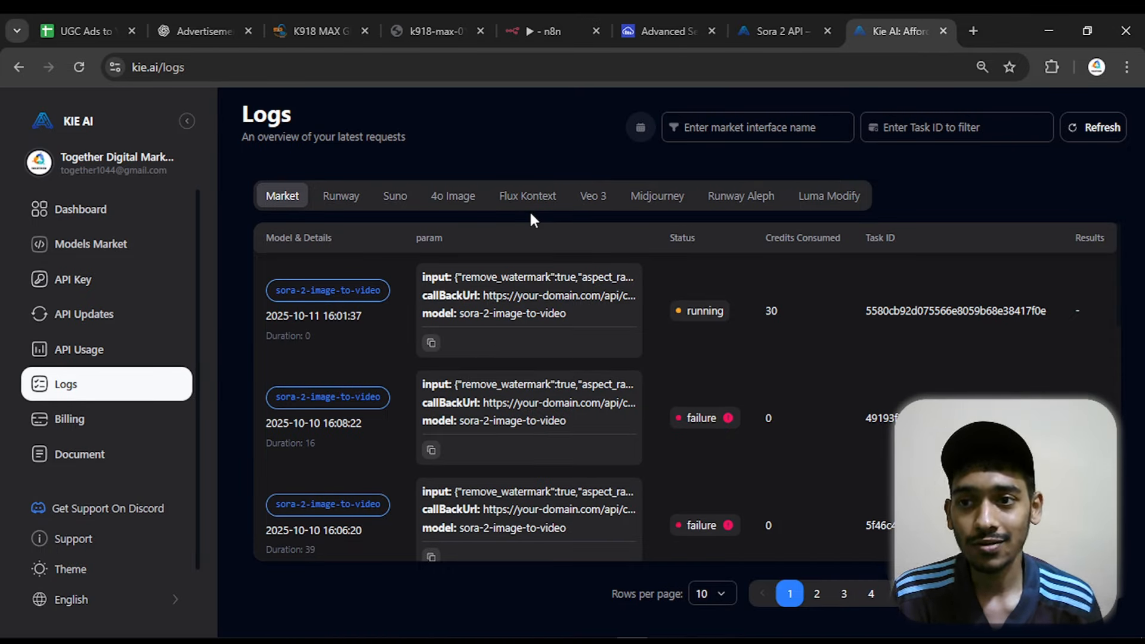
Return to n8n and close the HTTP Request node to get back to the workflow canvas
left_click(532, 27)
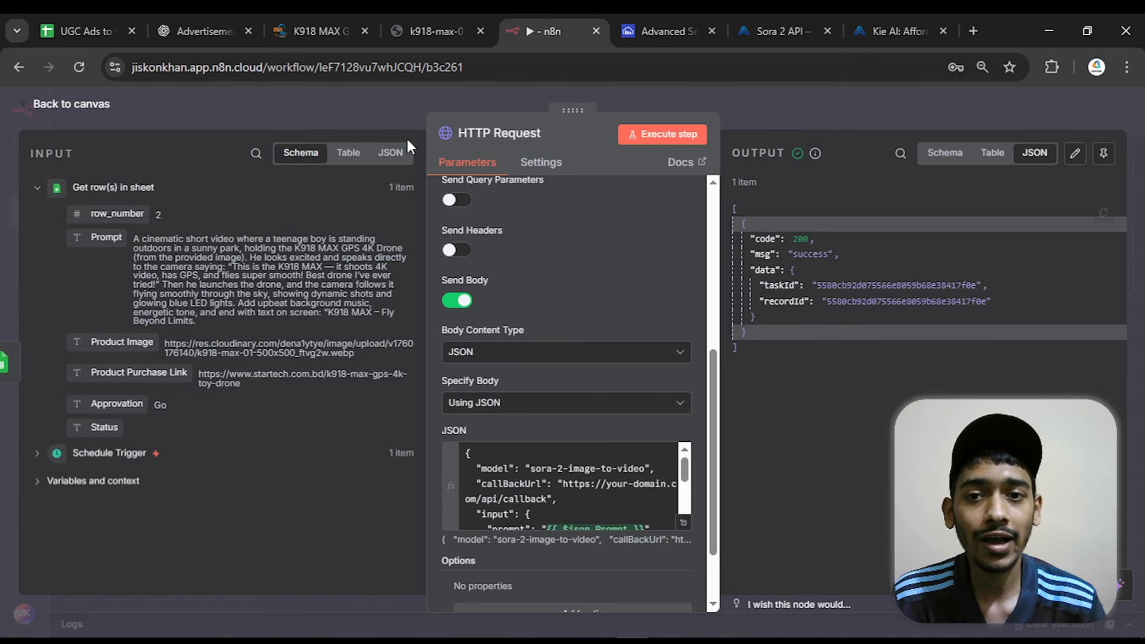
left_click(72, 104)
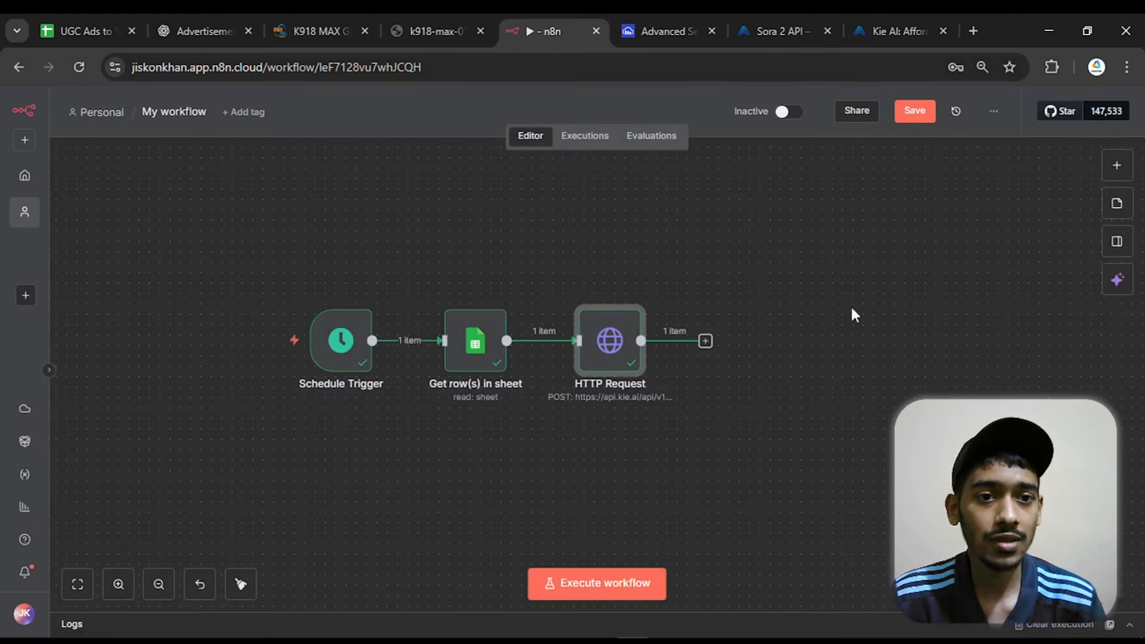
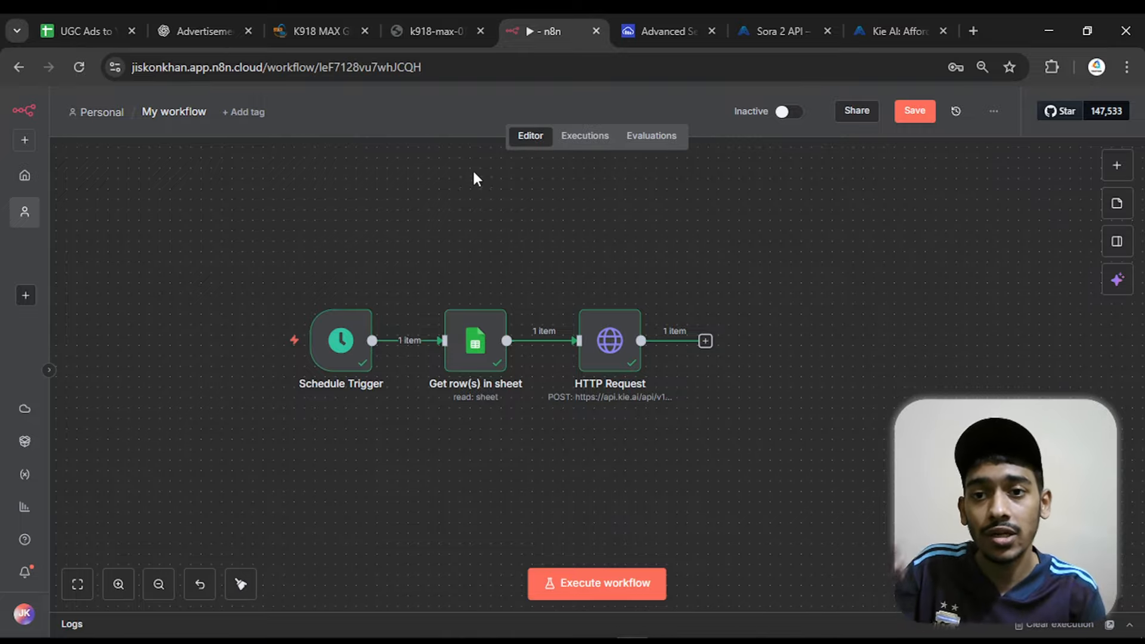
left_click_drag(235, 75, 263, 75)
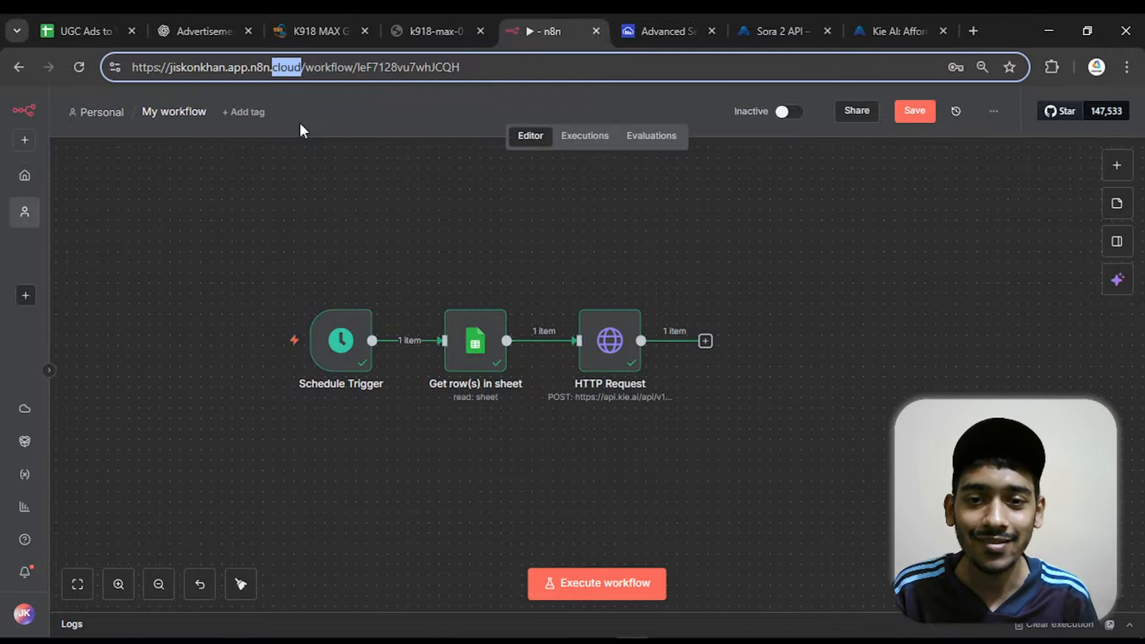
left_click(333, 171)
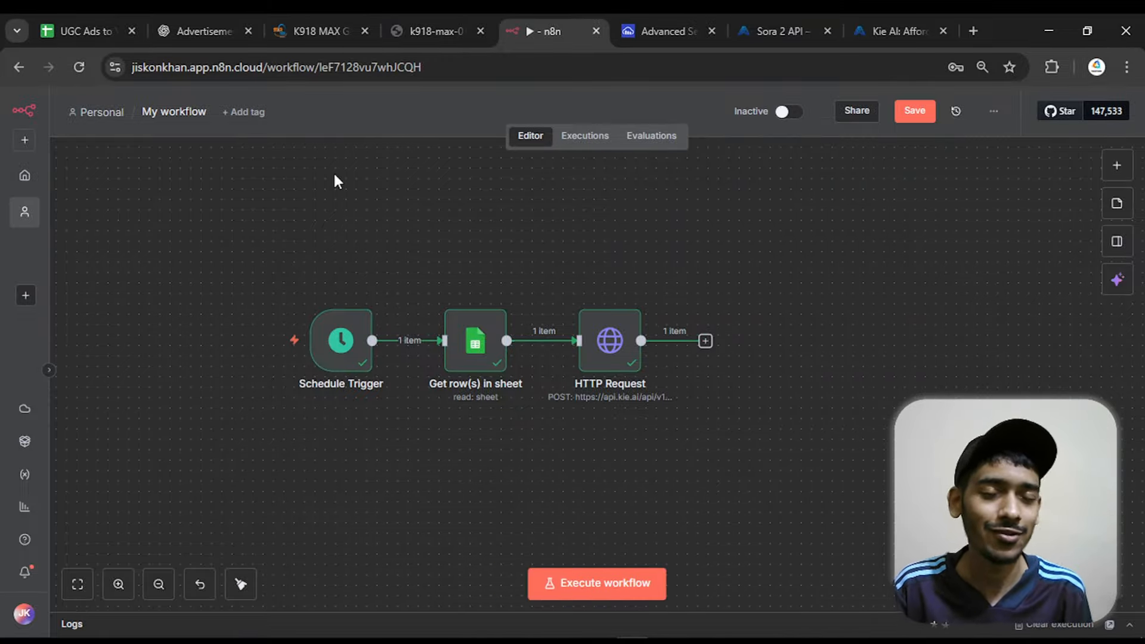
Add a Wait node after the HTTP Request node
left_click(705, 342)
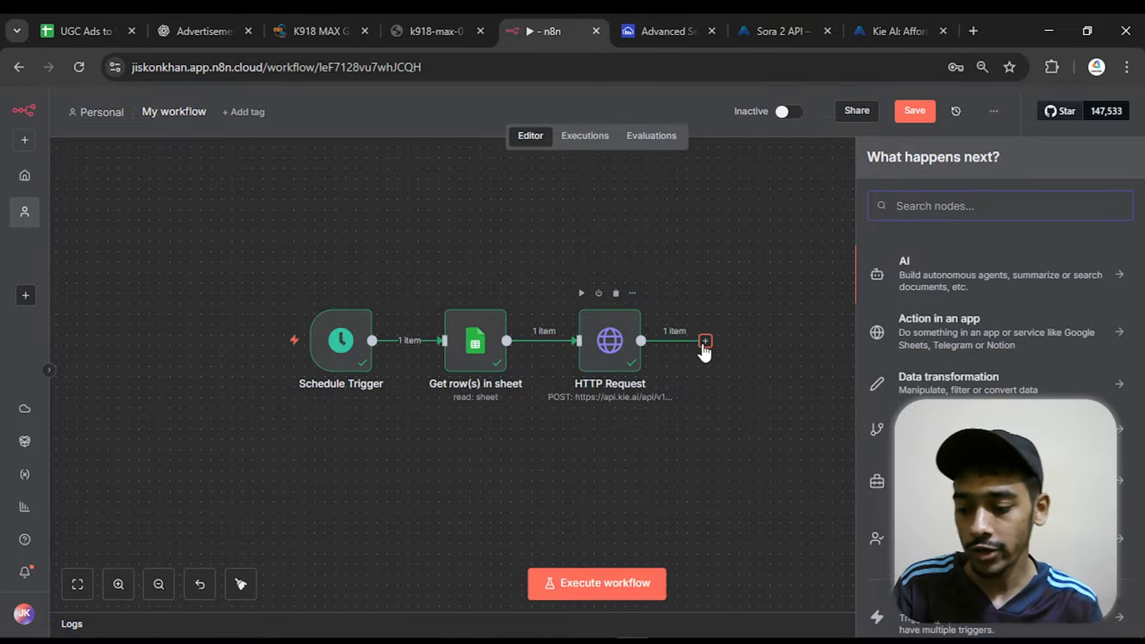
type("wait")
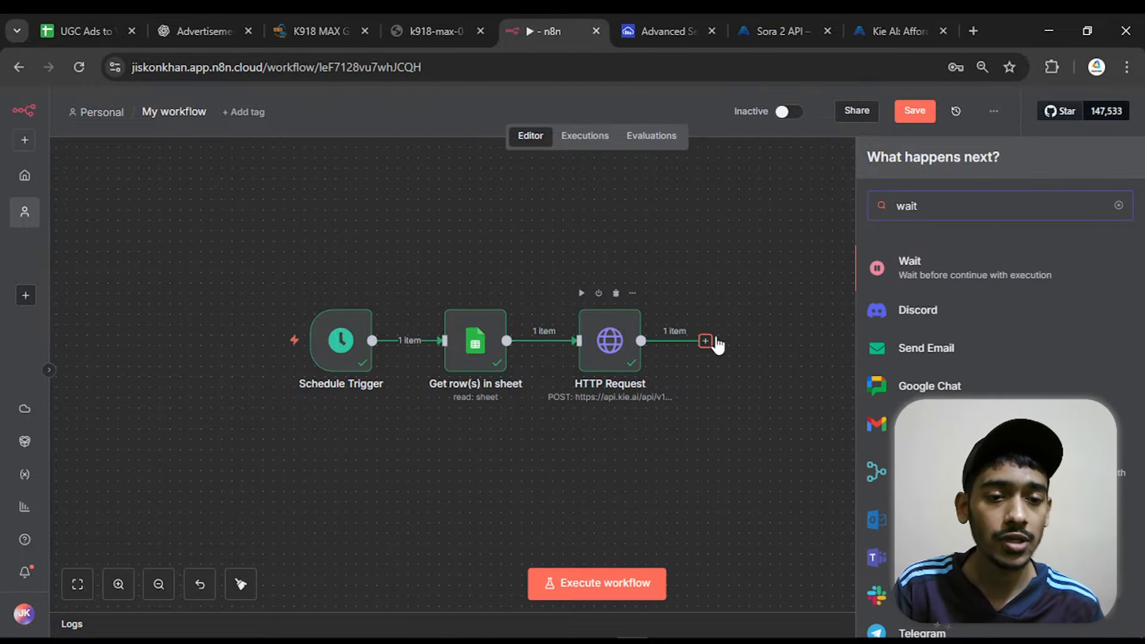
left_click(907, 275)
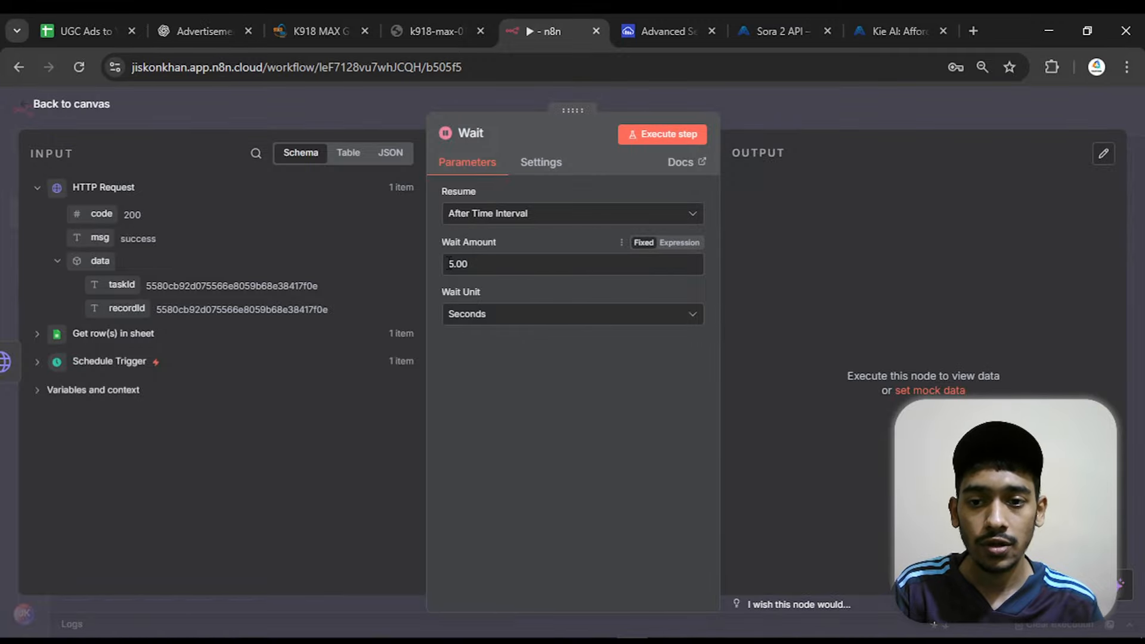
Set the Wait node to pause for 2.00 minutes and return to the workflow canvas
left_click_drag(455, 263, 421, 263)
type("2")
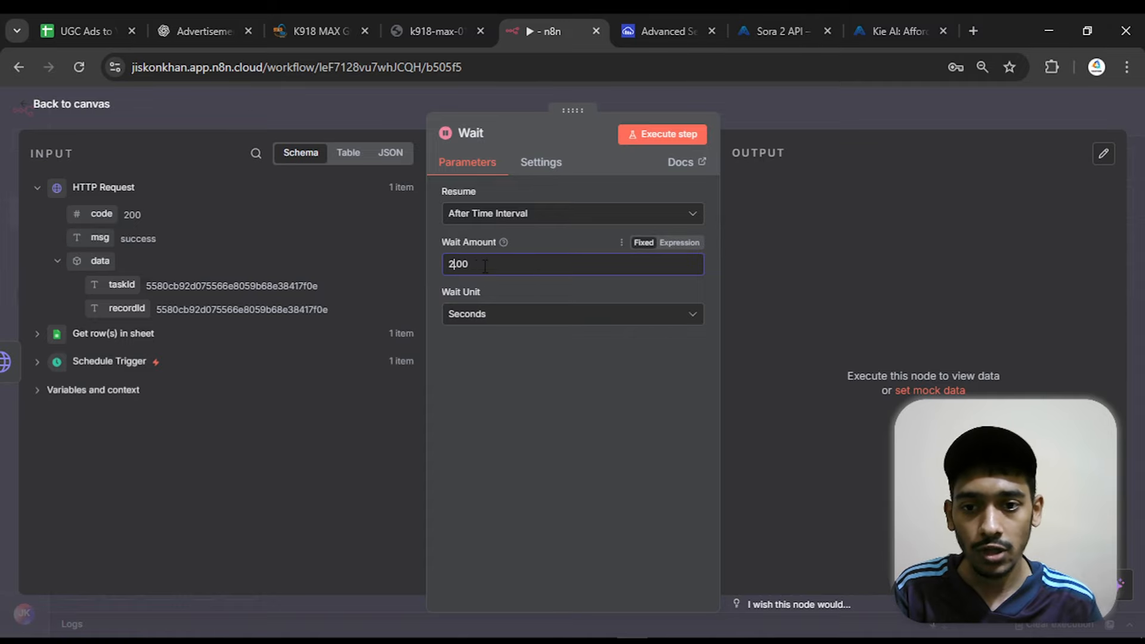
left_click(553, 315)
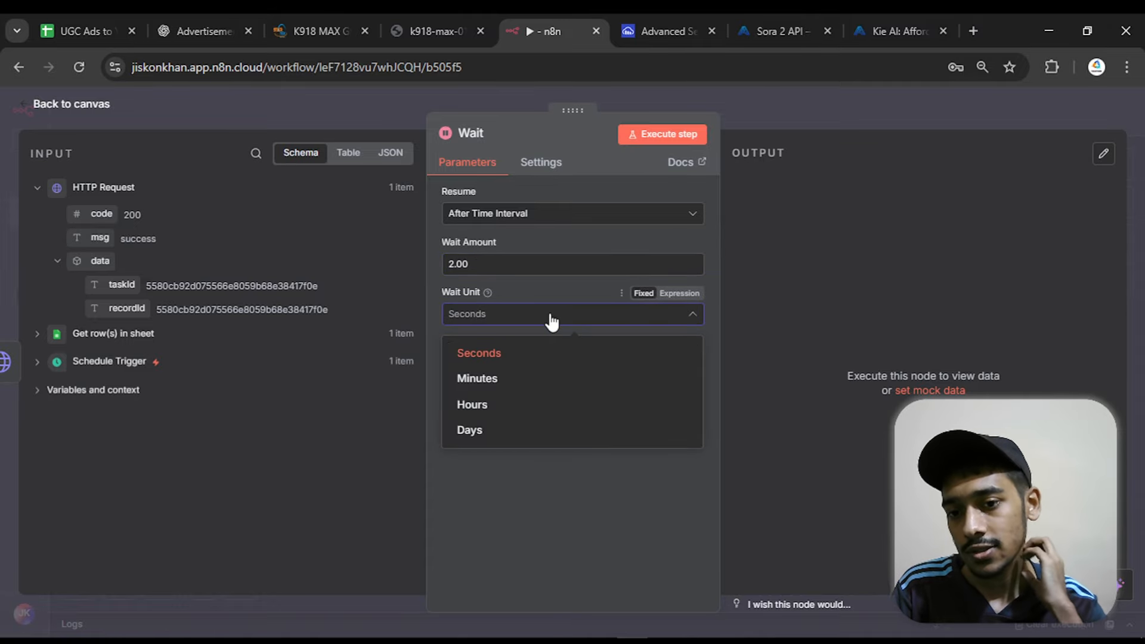
left_click(525, 379)
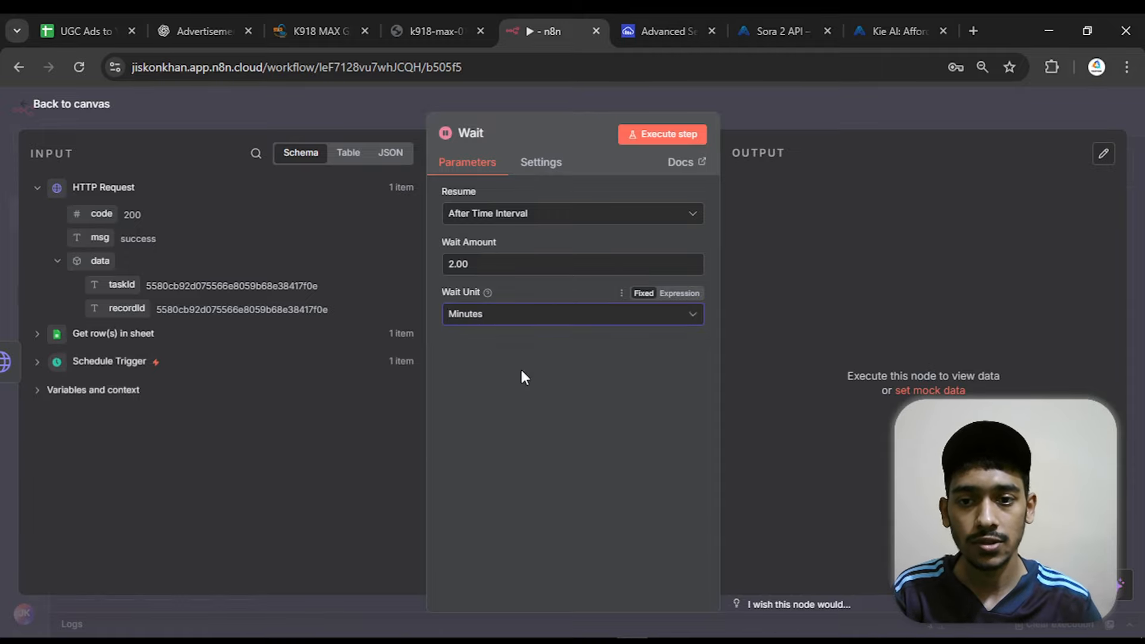
left_click(83, 104)
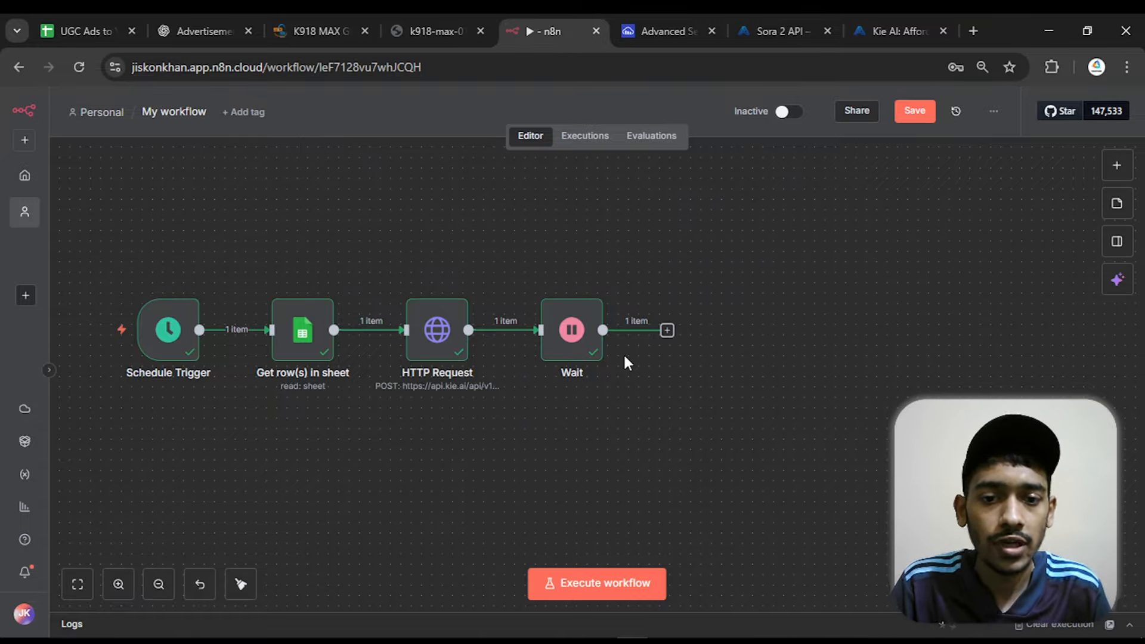
Add a second HTTP Request node after the Wait node and open its cURL import dialog
left_click(667, 329)
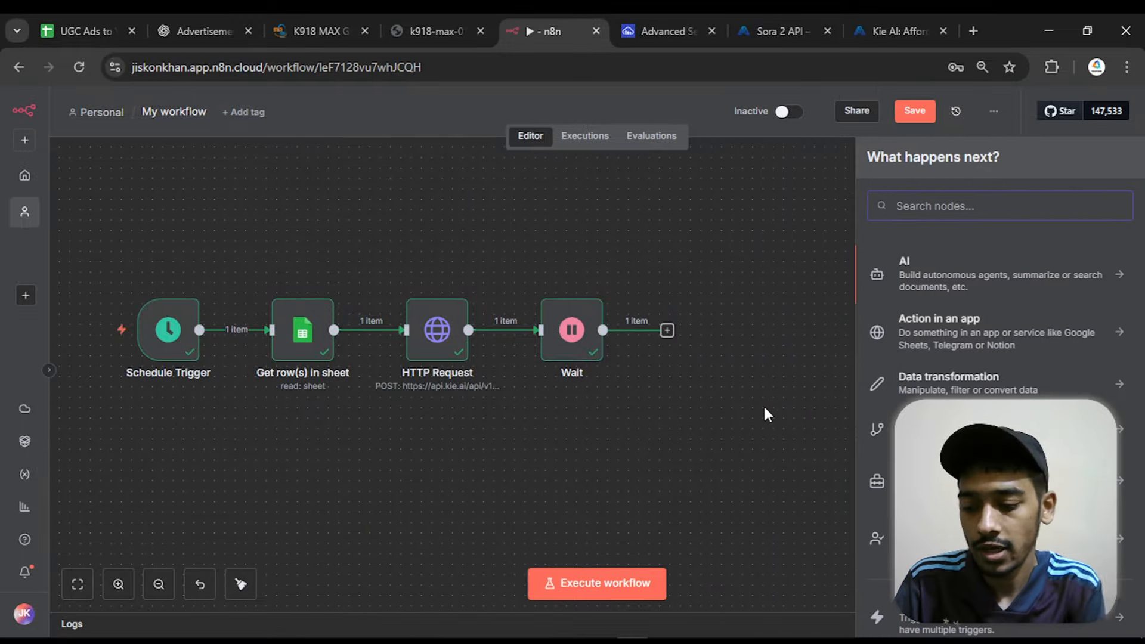
type("http")
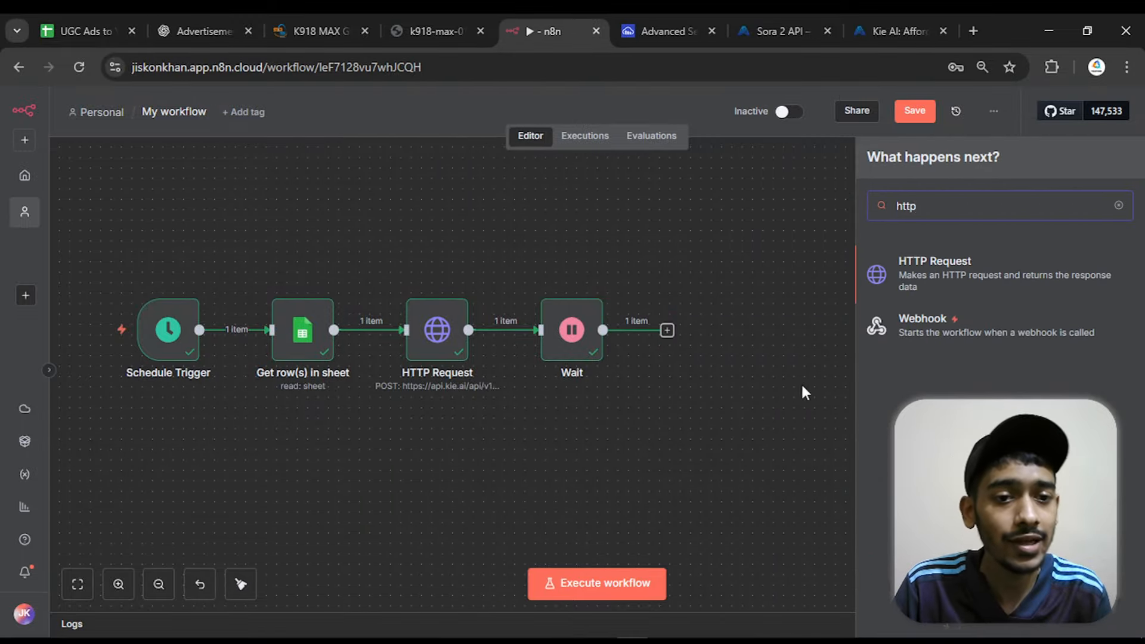
left_click(912, 282)
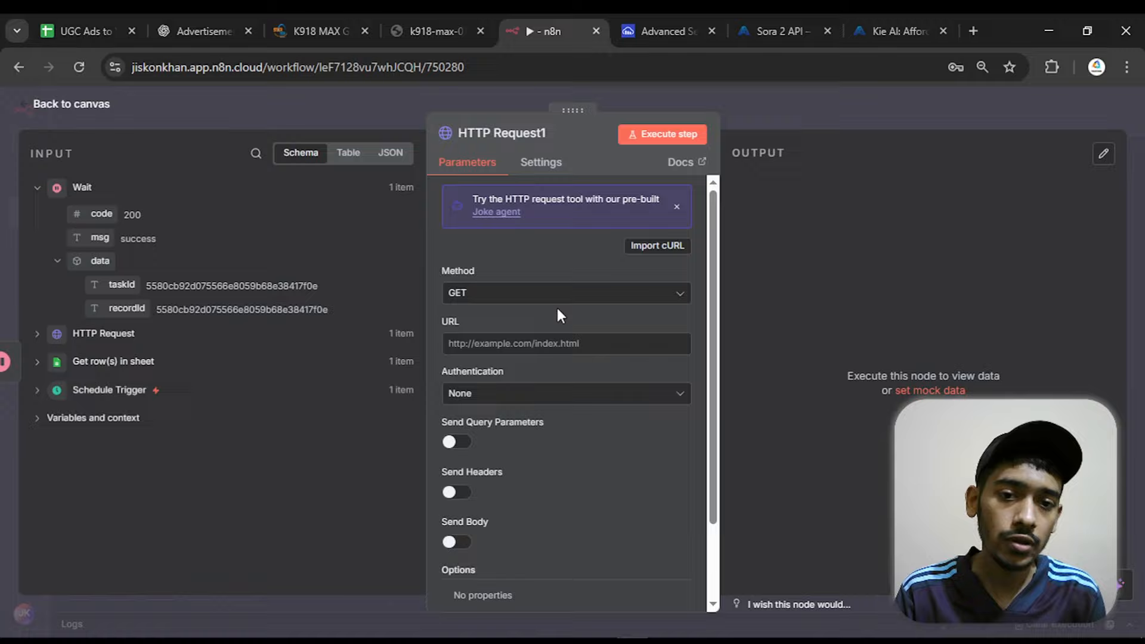
left_click(659, 245)
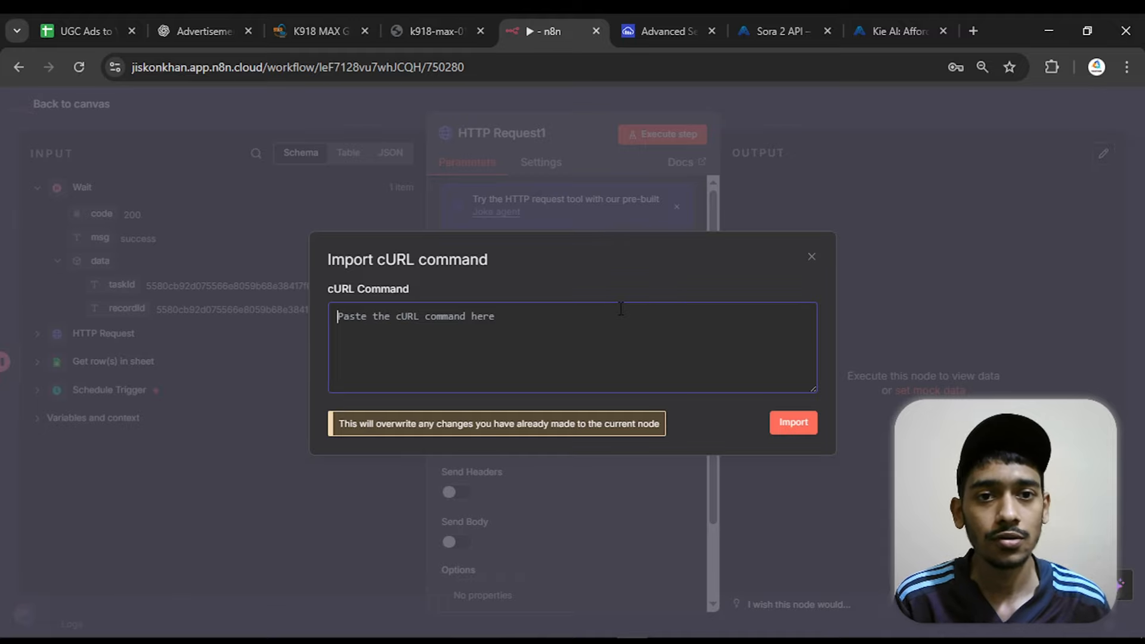
Switch to Kie.ai's Sora 2 API page and copy the cURL request example for the Query Task endpoint
left_click(875, 30)
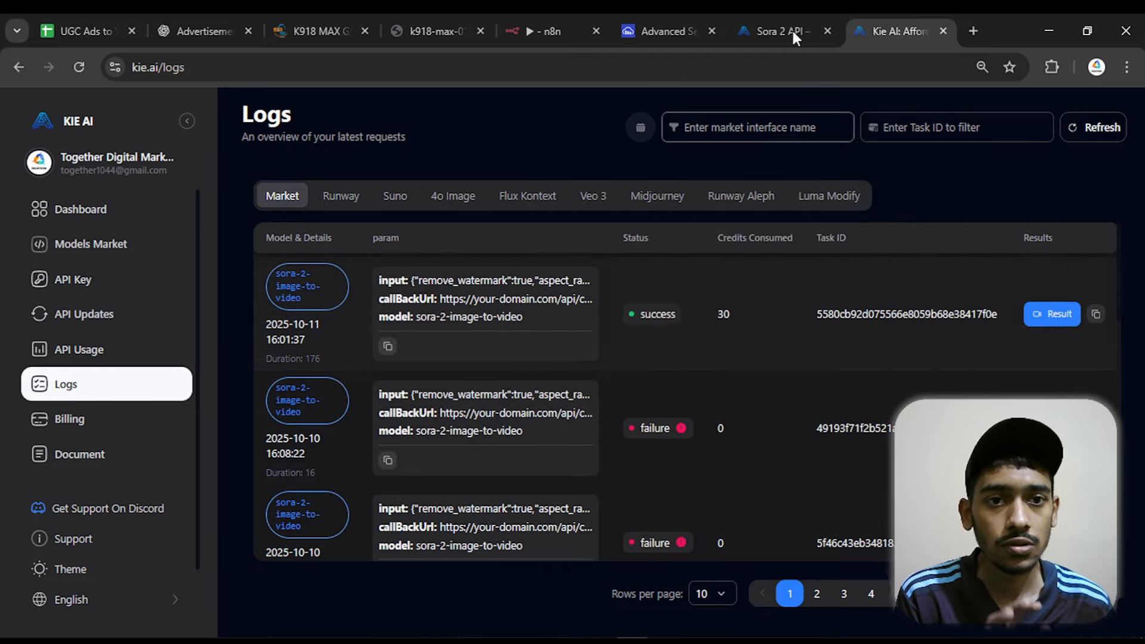
left_click(800, 17)
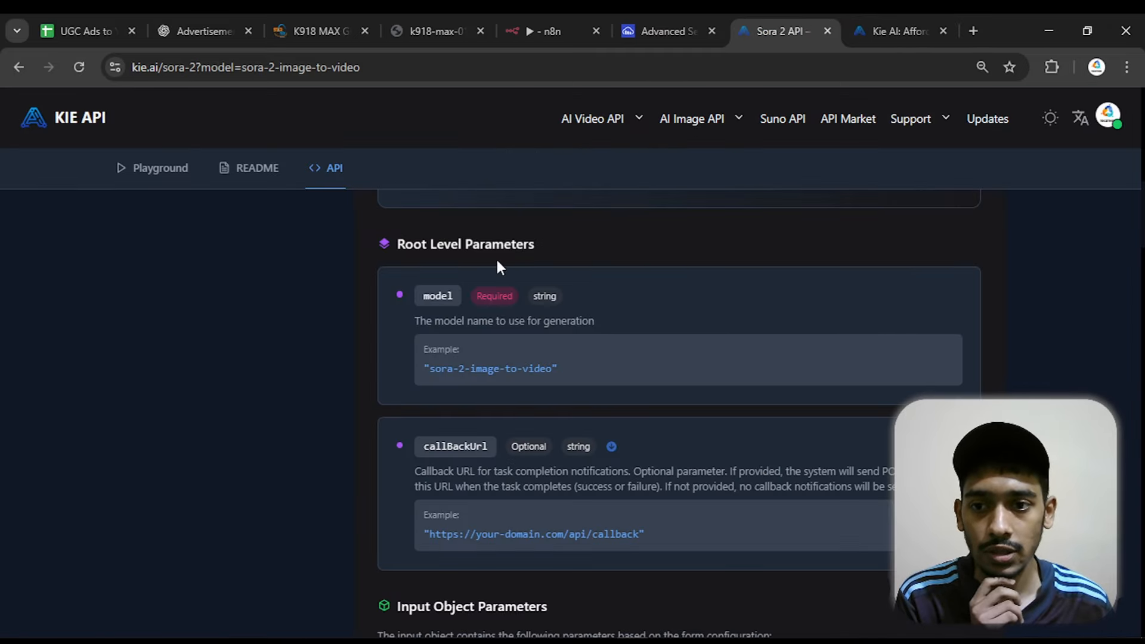
scroll(499, 267, "up", 10)
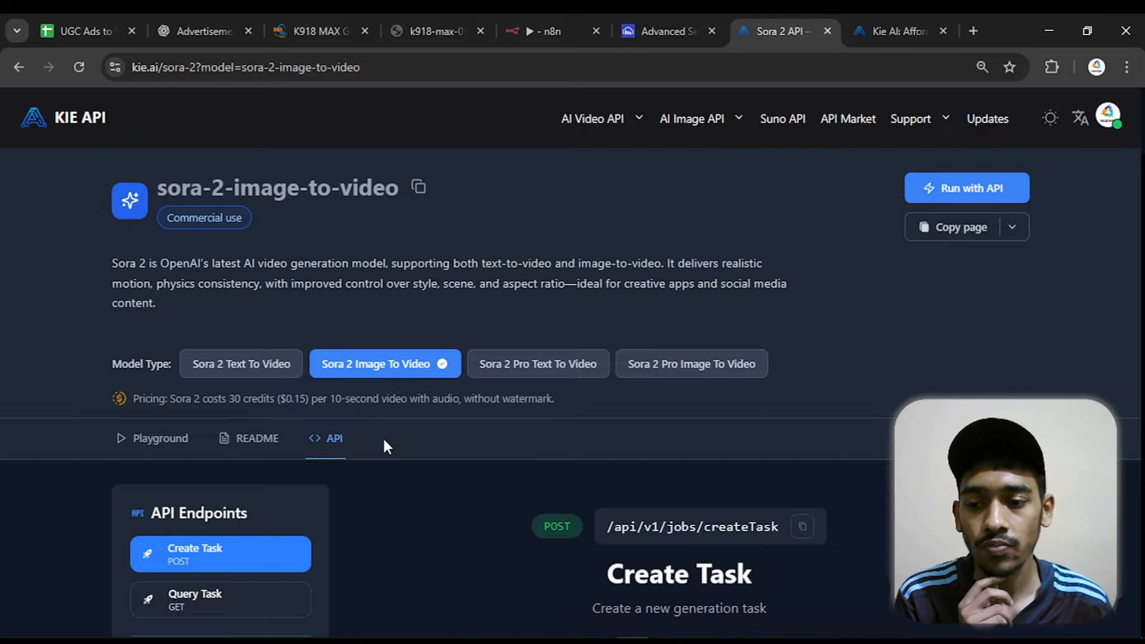
scroll(385, 445, "down", 3)
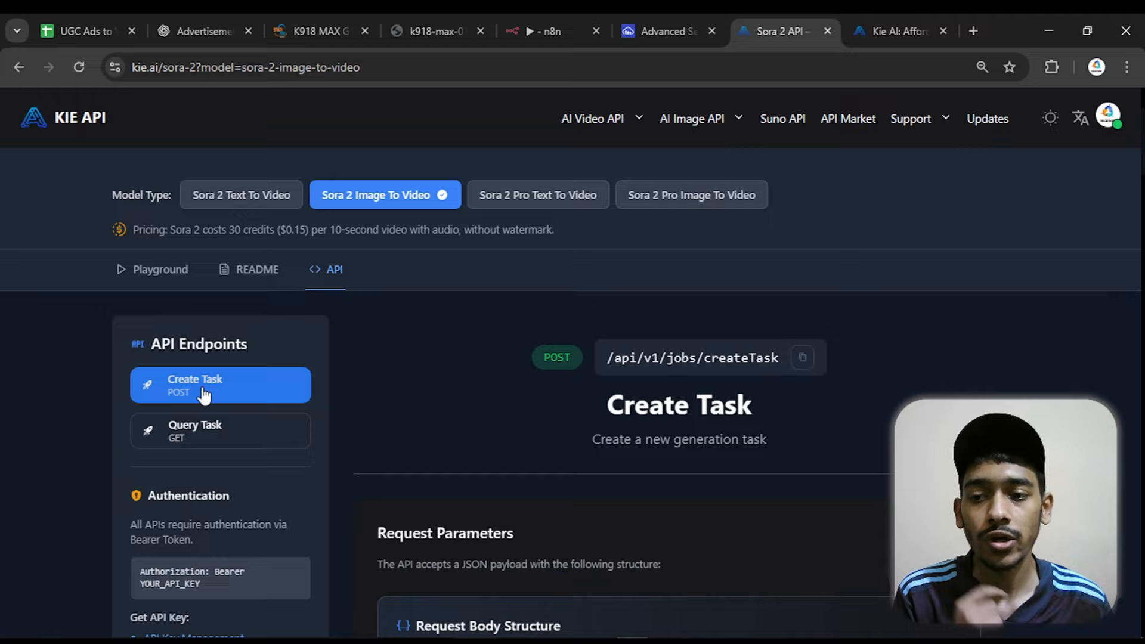
left_click(189, 439)
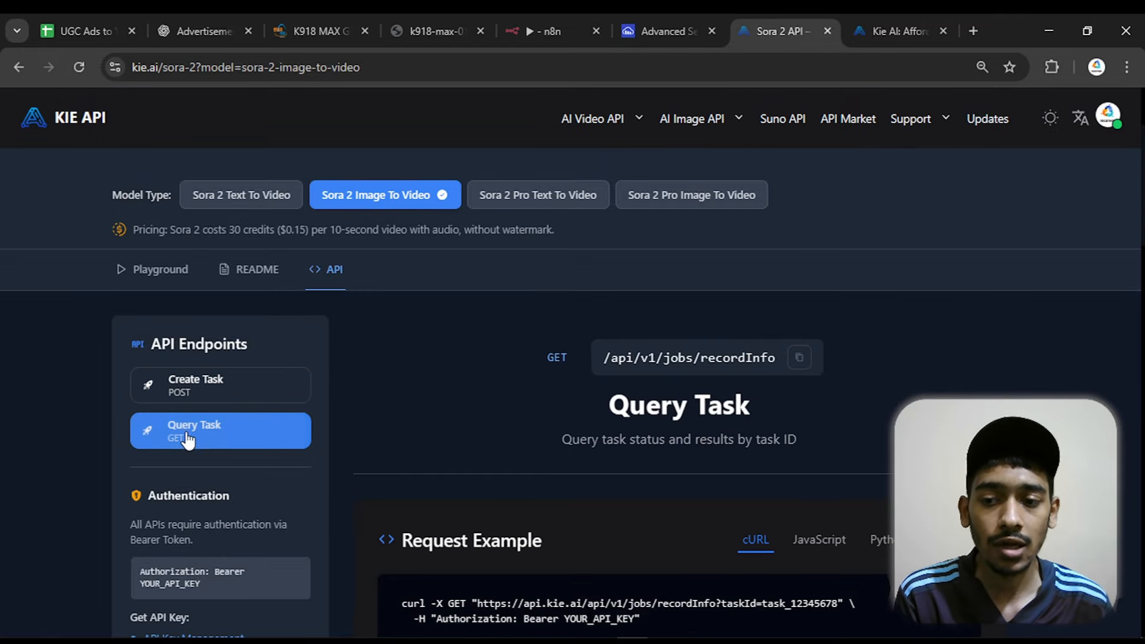
scroll(465, 394, "down", 4)
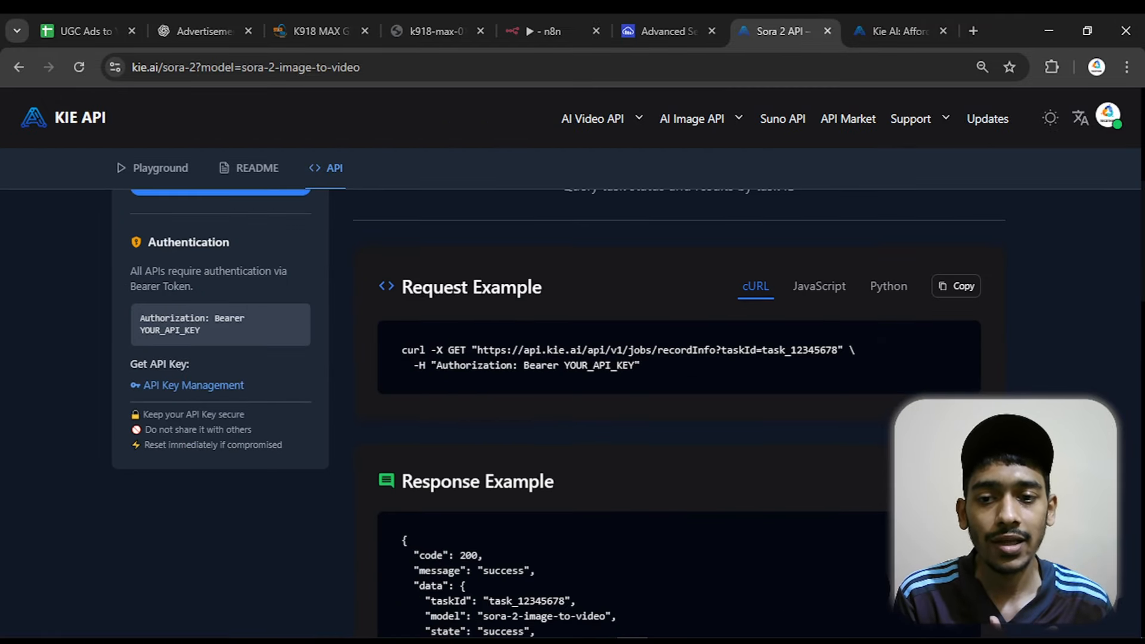
left_click_drag(397, 282, 543, 281)
left_click(545, 281)
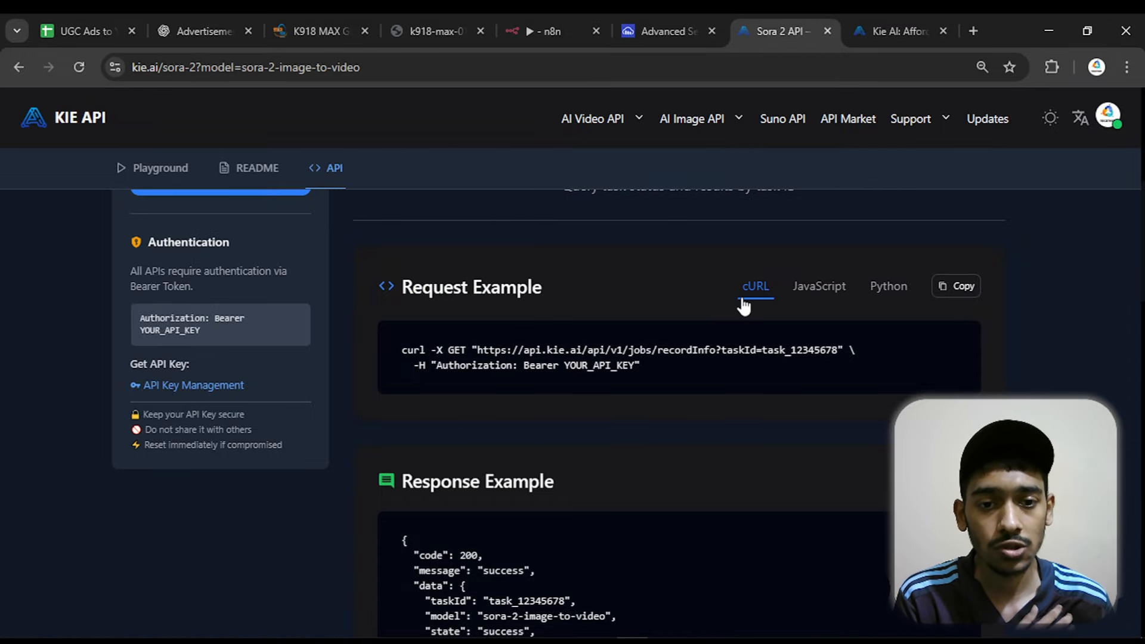
left_click(977, 290)
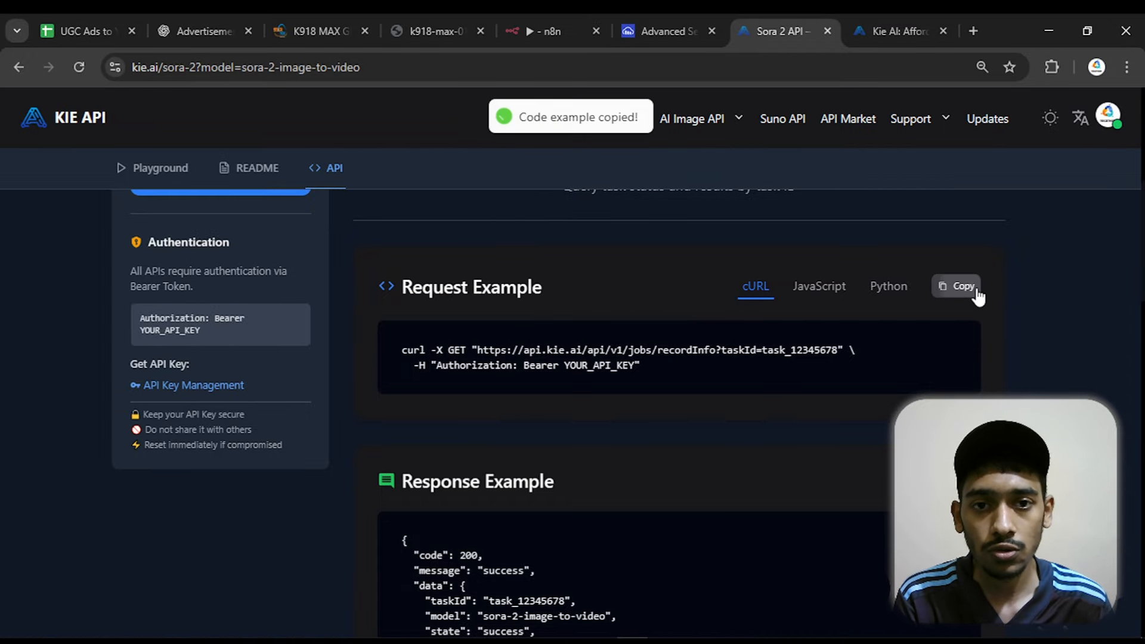
Return to n8n and import the copied Query Task cURL command into the new HTTP Request node
left_click(544, 14)
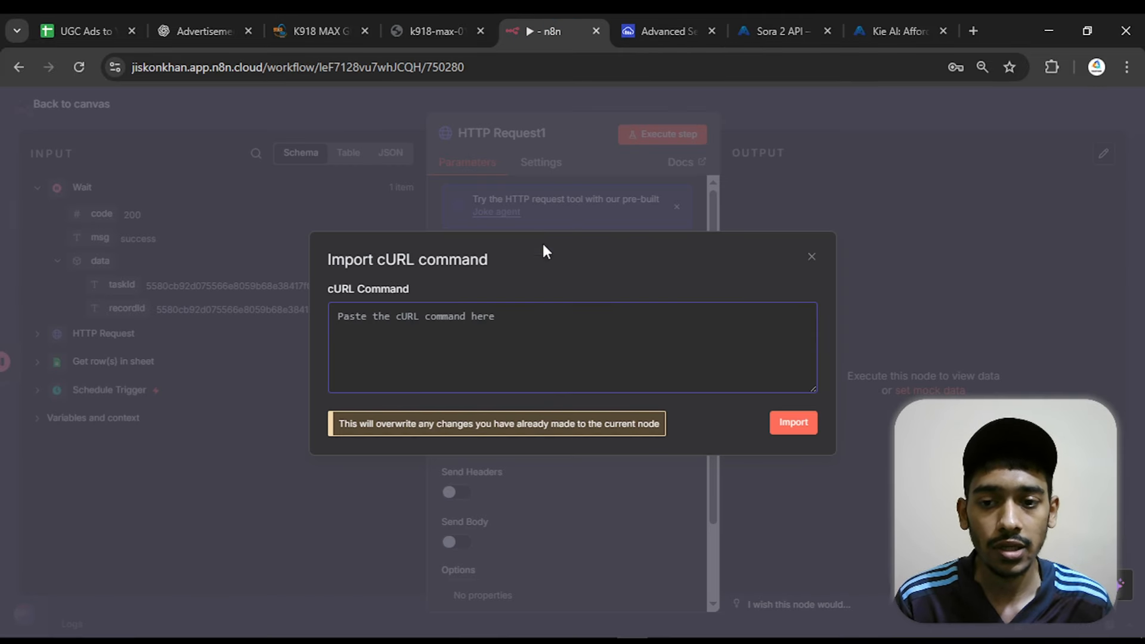
right_click(521, 312)
left_click(564, 435)
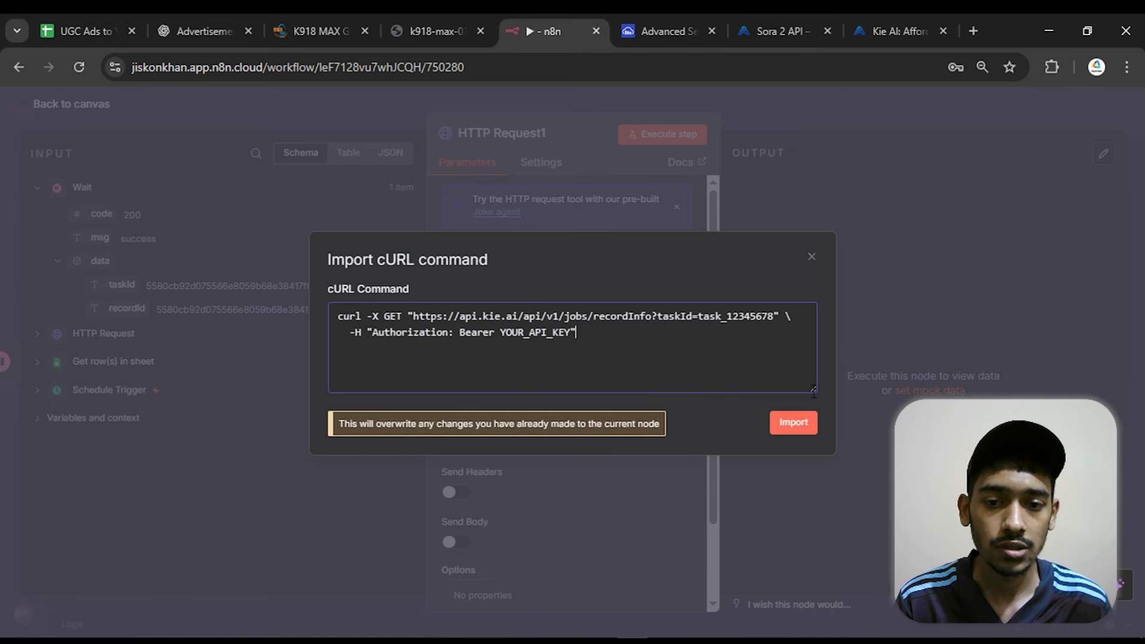
left_click(799, 425)
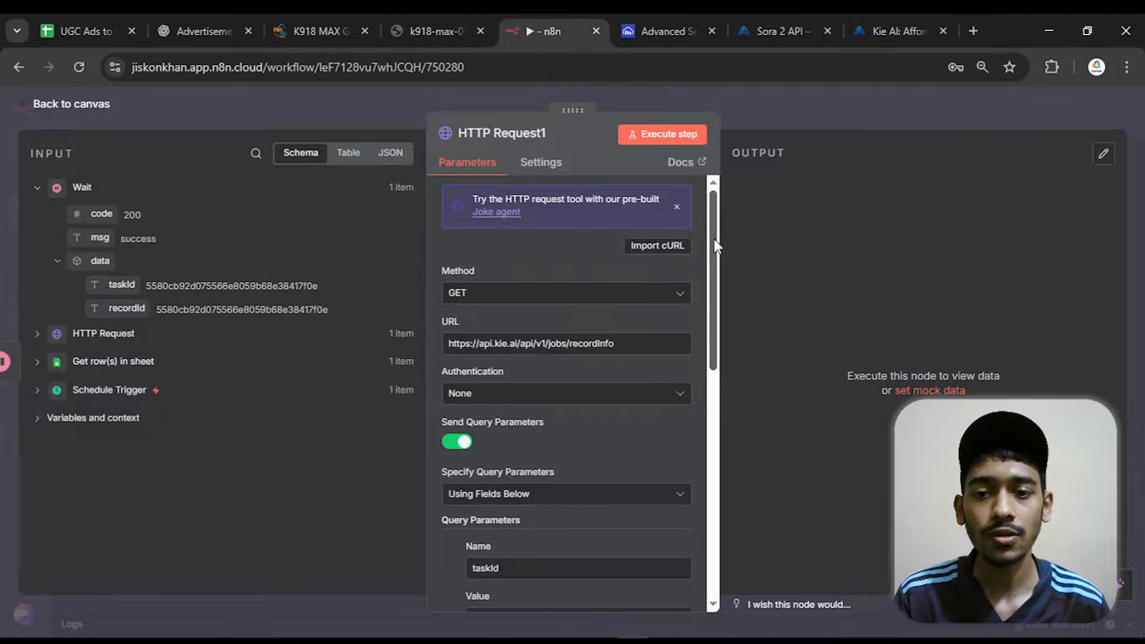
Replace the taskId query parameter's placeholder value with the Wait node's taskId field, {{ $json.data.taskId }}
left_click_drag(714, 238, 760, 317)
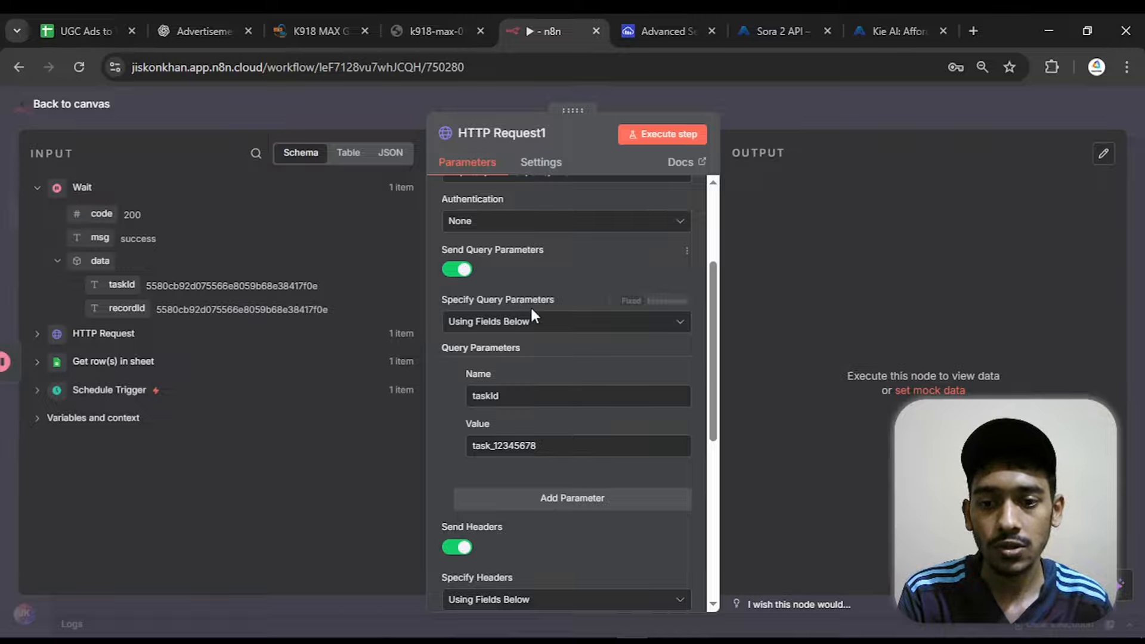
left_click_drag(499, 398, 474, 399)
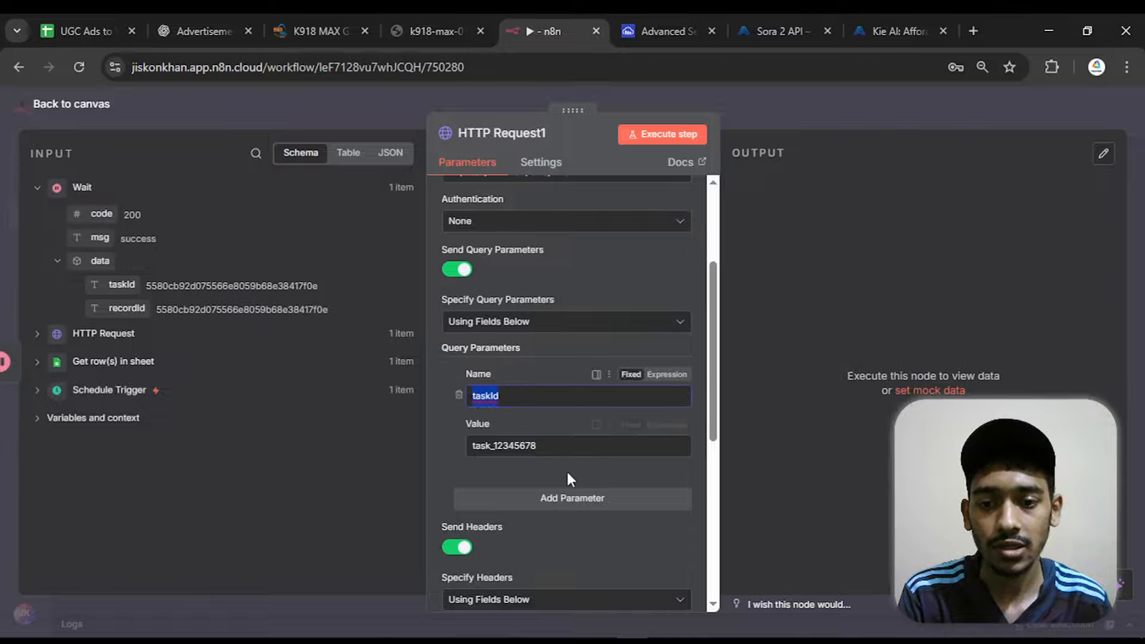
left_click(575, 448)
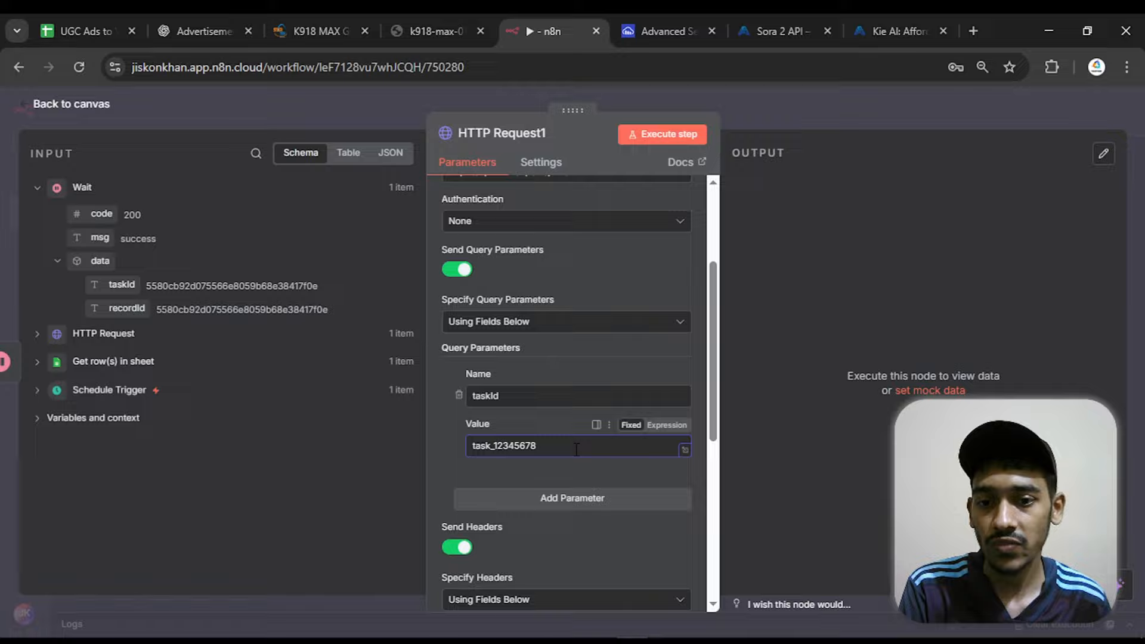
left_click_drag(577, 450, 446, 440)
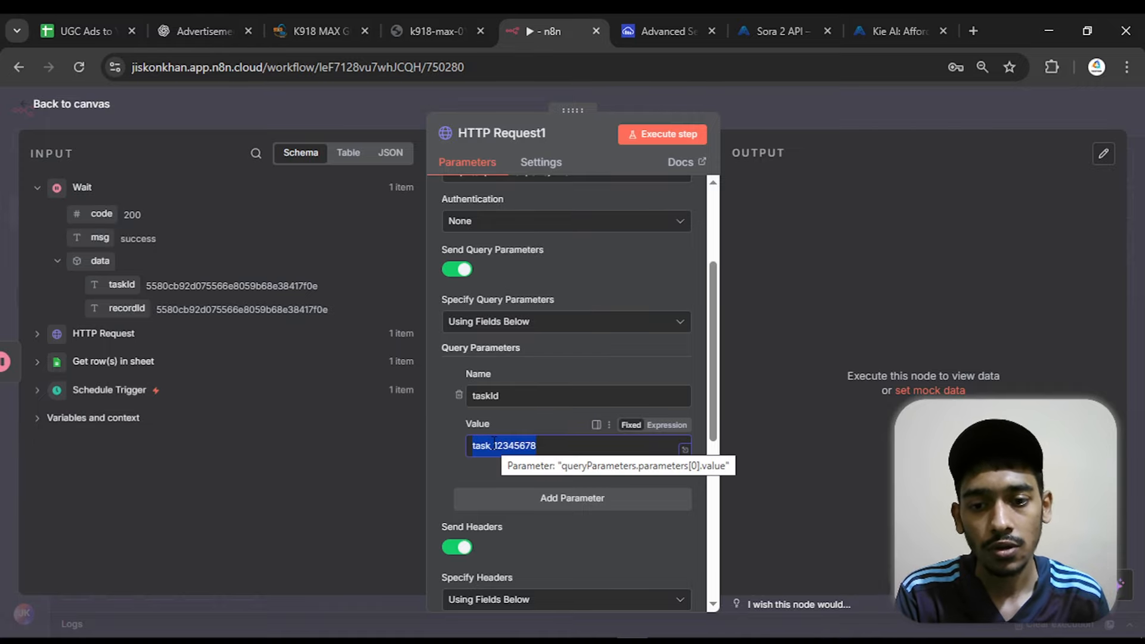
key("BackSpace")
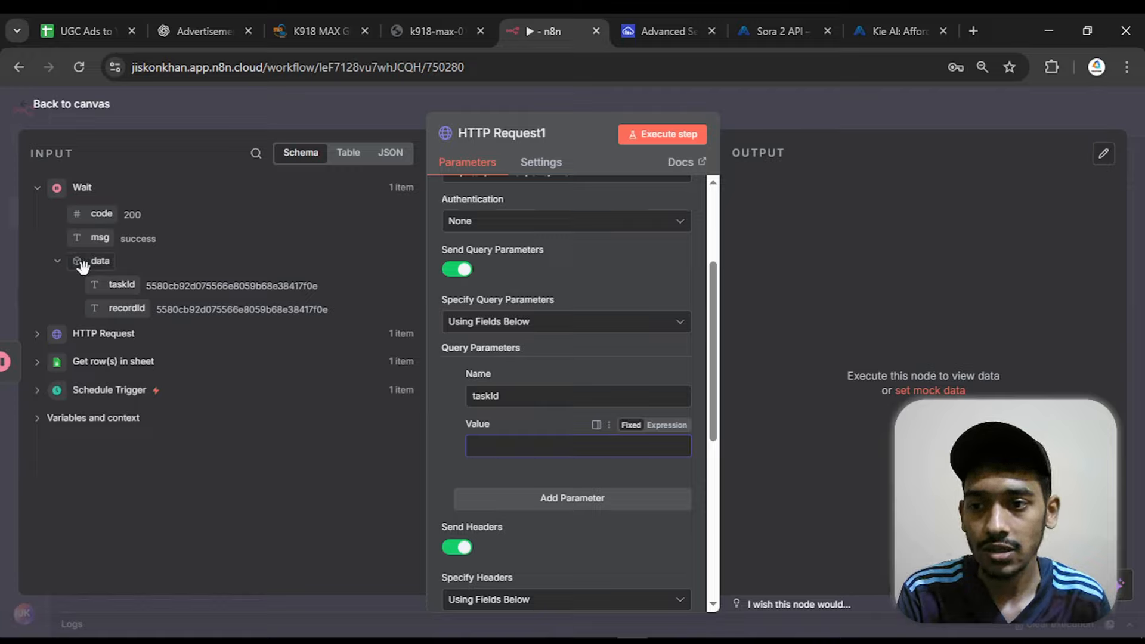
left_click_drag(112, 290, 488, 446)
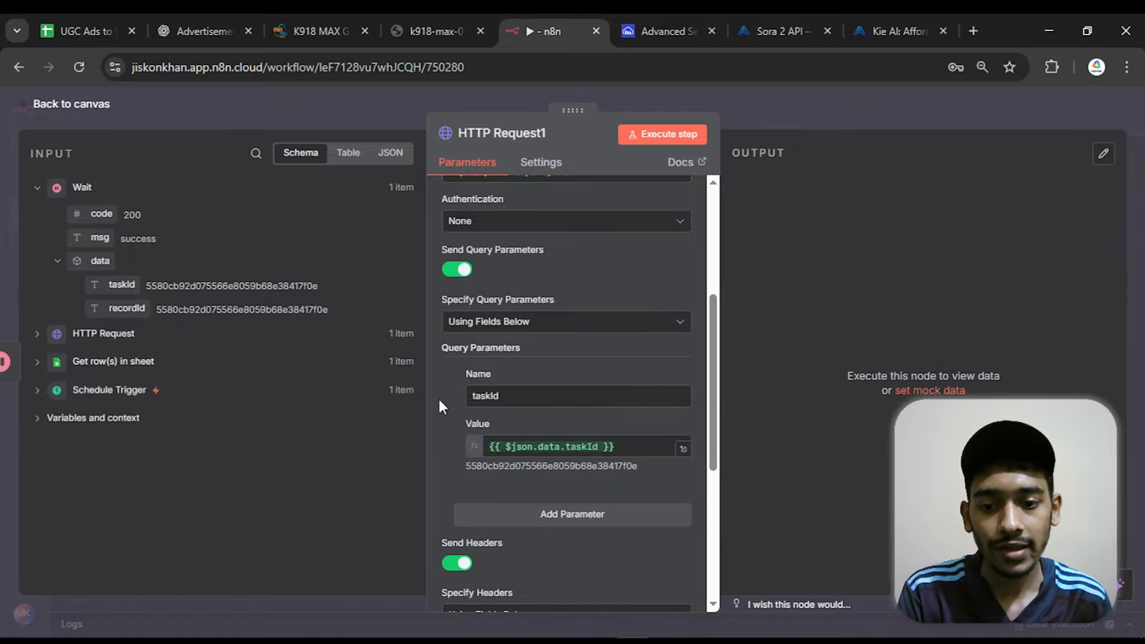
Turn off sending headers in the new HTTP Request node to remove the placeholder Authorization header
scroll(440, 405, "down", 4)
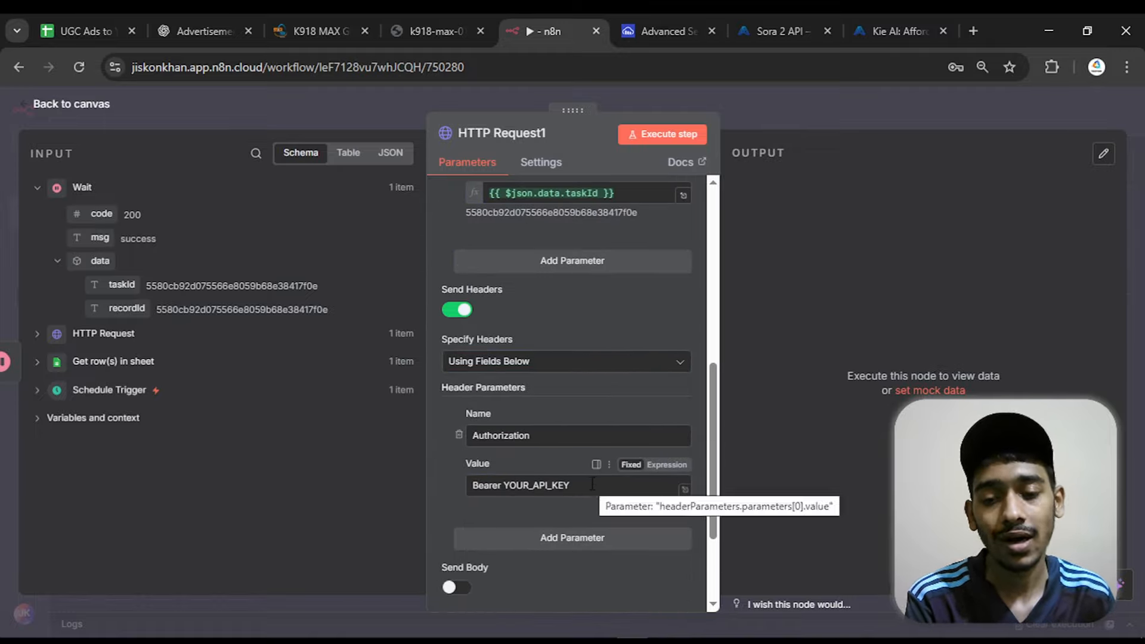
left_click_drag(593, 485, 501, 486)
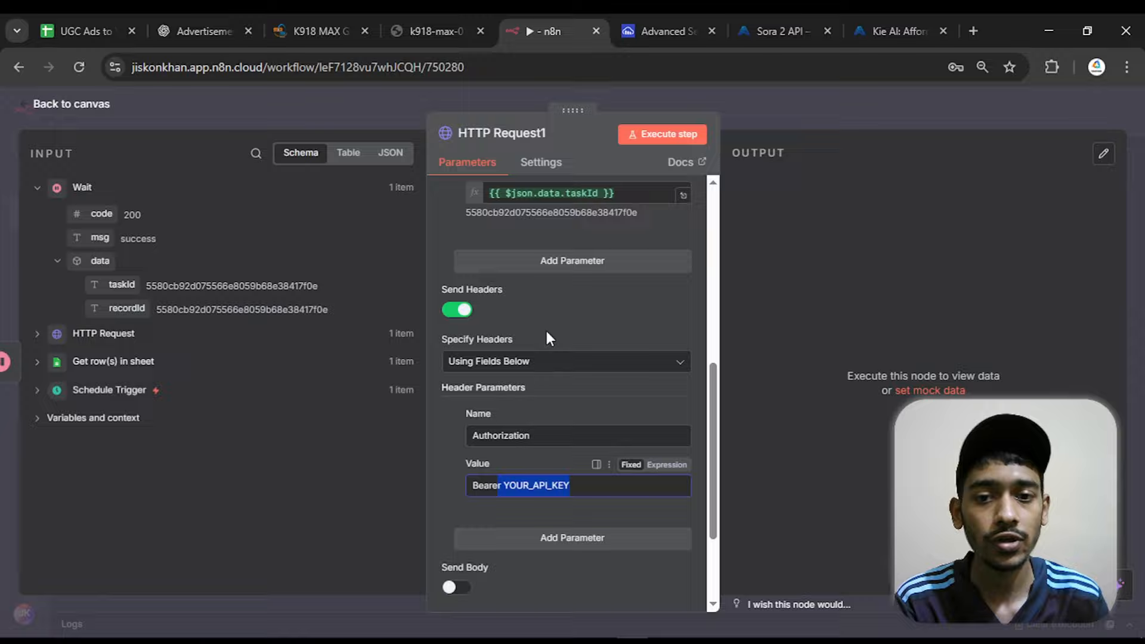
left_click(465, 311)
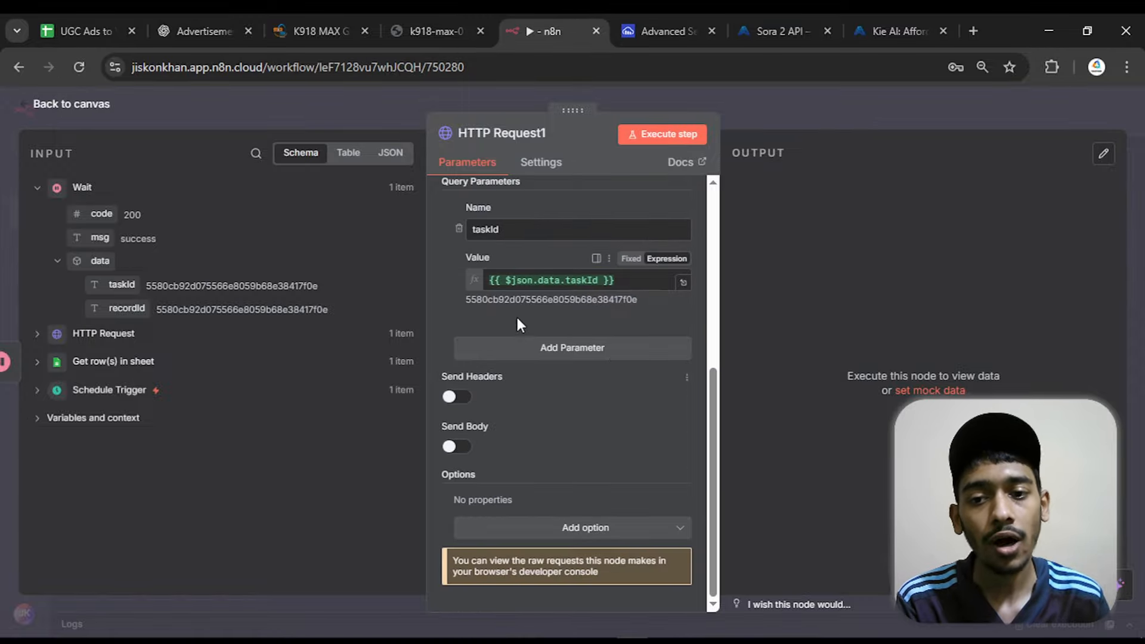
Set the HTTP Request1 node's authentication to Generic Credential Type with Header Auth, using the KIE AI credential
left_click_drag(712, 411, 720, 242)
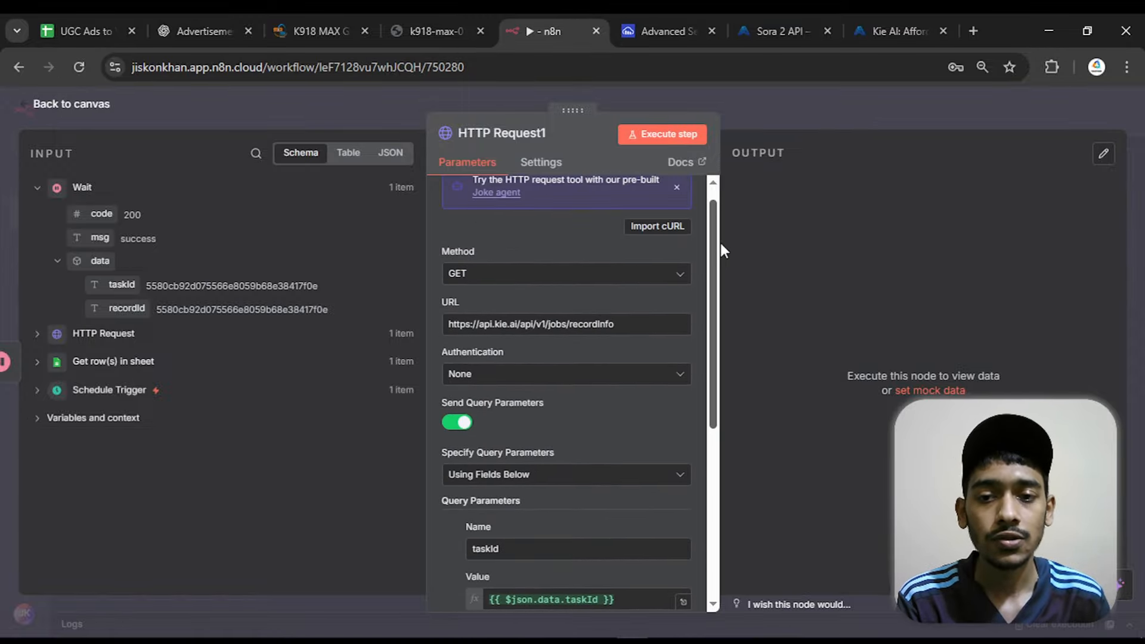
left_click(490, 392)
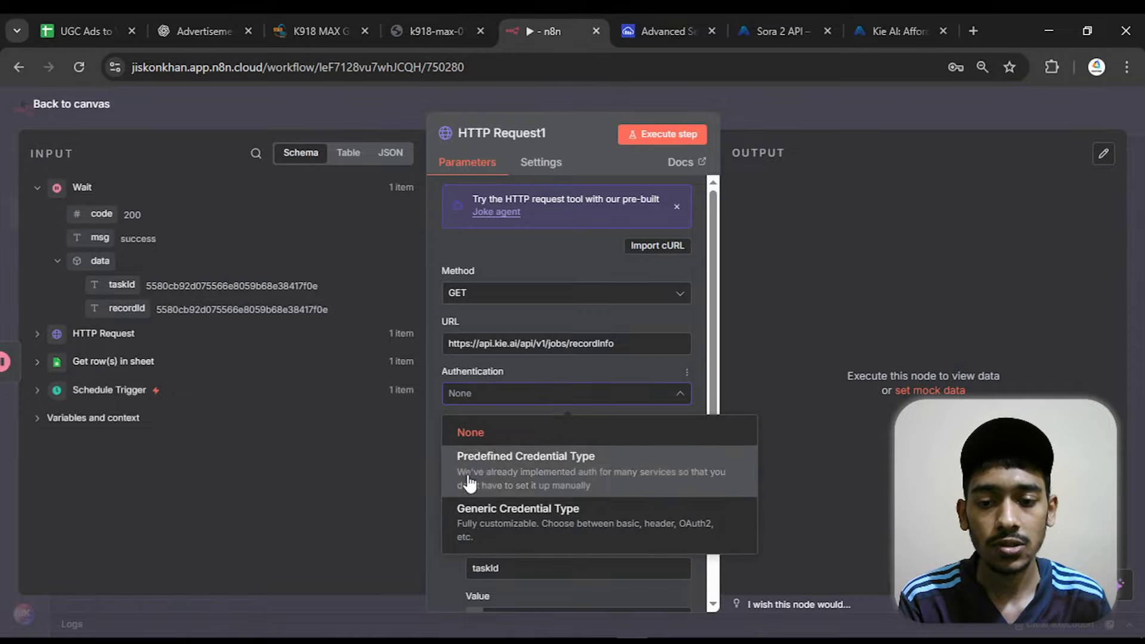
left_click(487, 512)
left_click(553, 455)
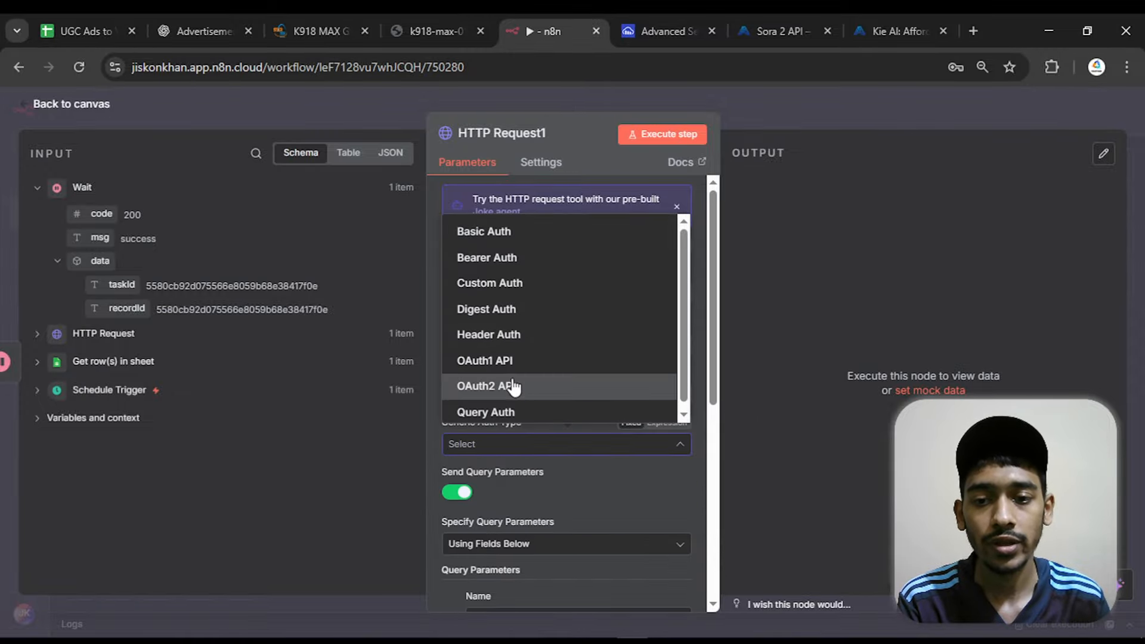
left_click(512, 345)
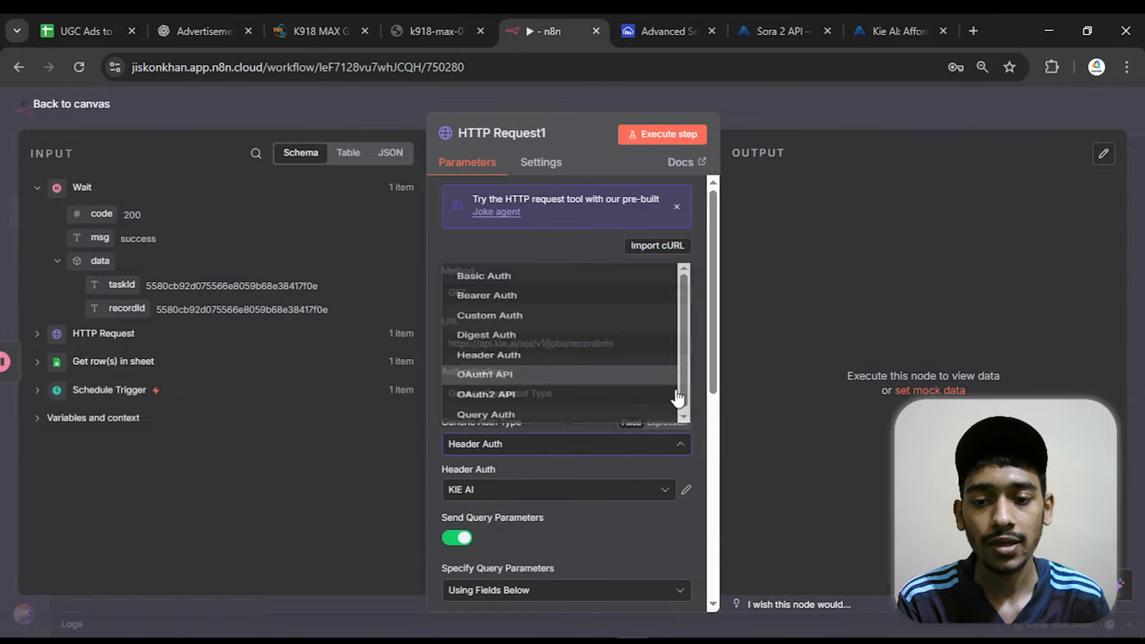
left_click(475, 490)
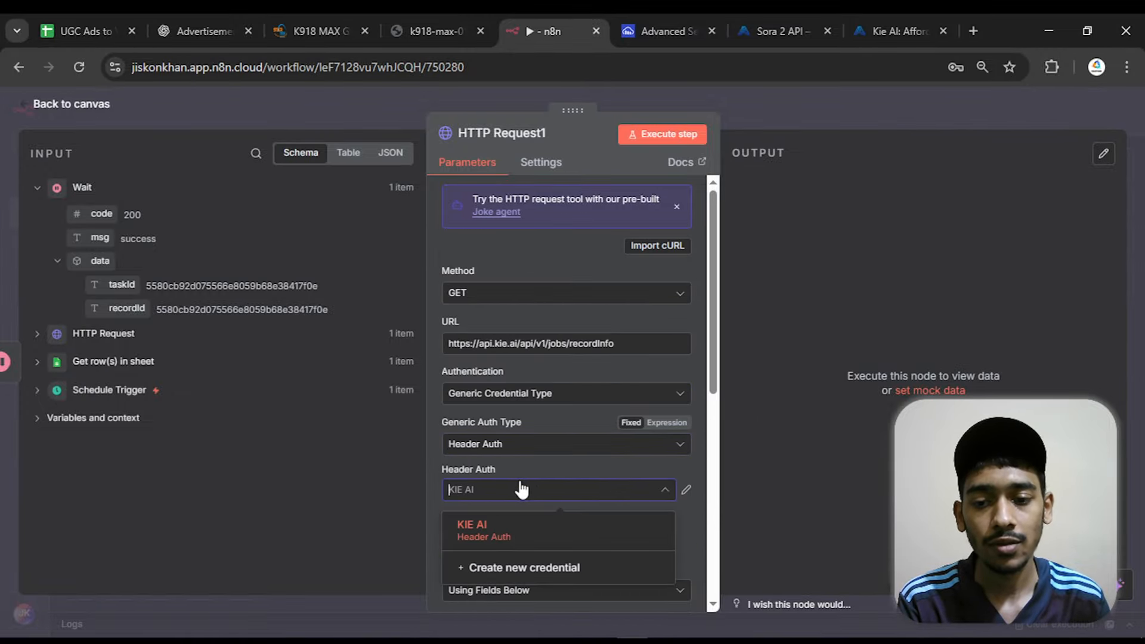
left_click(546, 534)
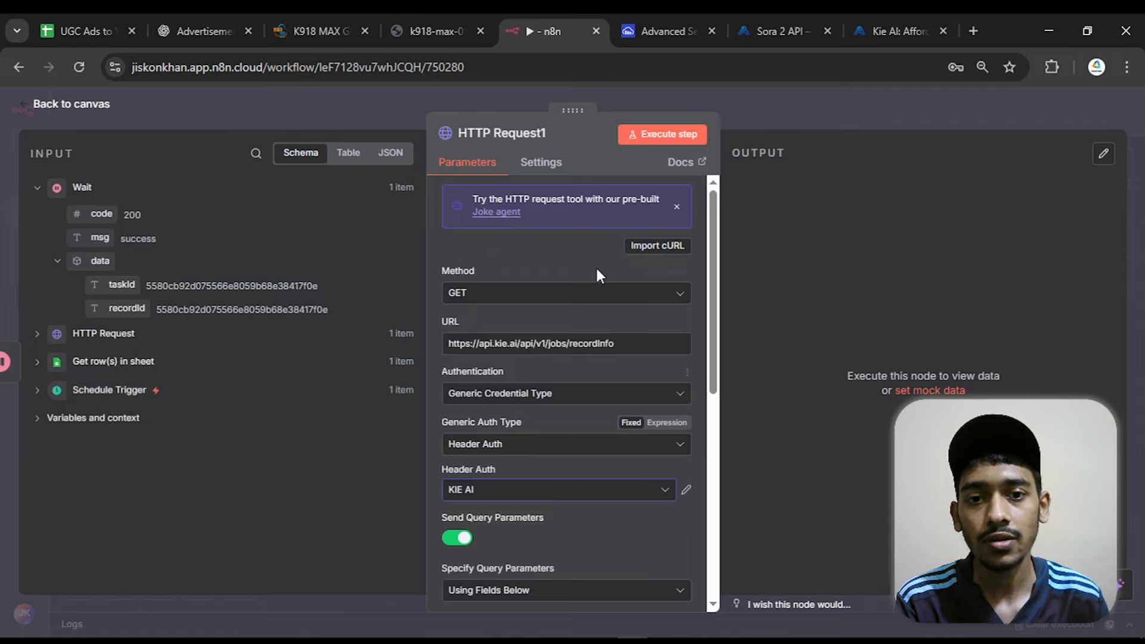
Execute the HTTP Request1 node, examine the video URL under resultJson in its output, and return to the canvas
left_click(669, 139)
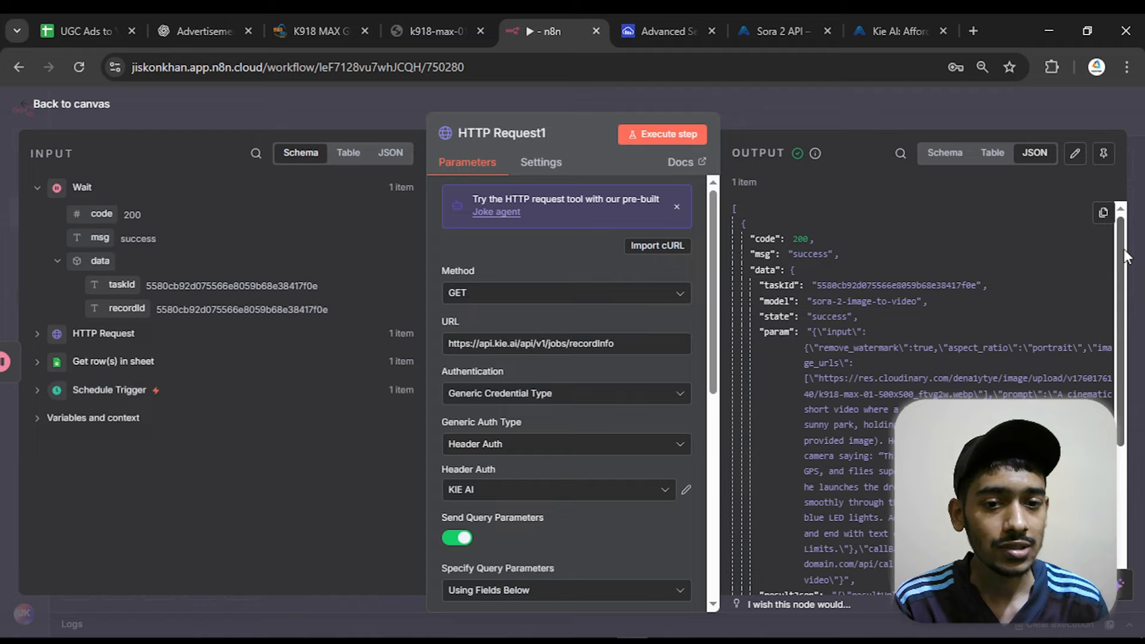
left_click_drag(1124, 249, 1125, 393)
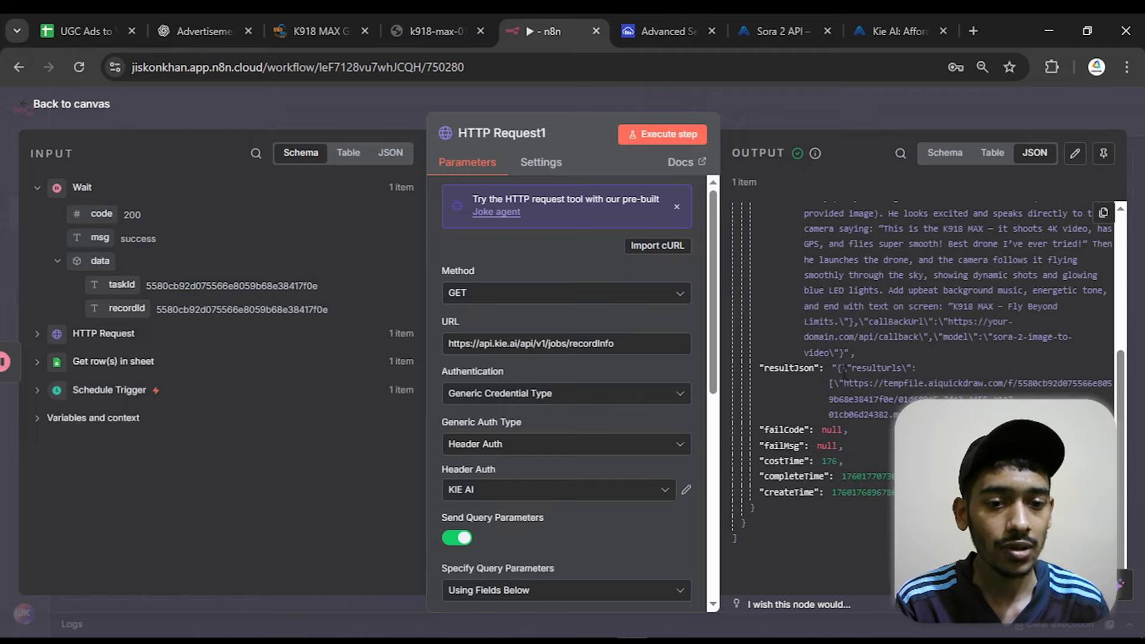
left_click_drag(818, 368, 898, 416)
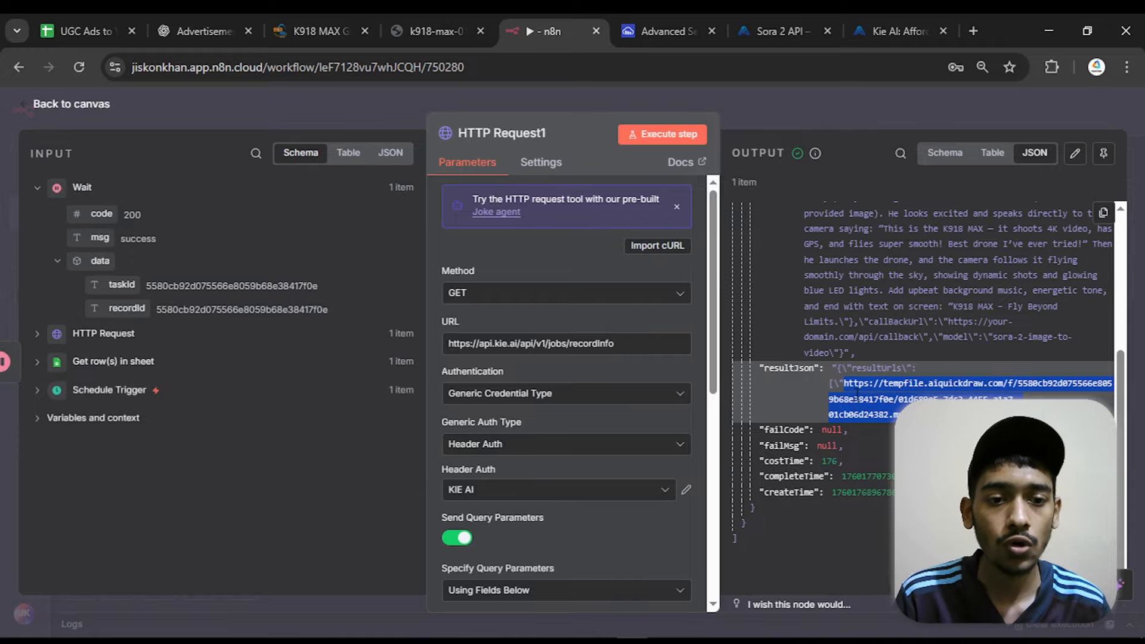
left_click(72, 104)
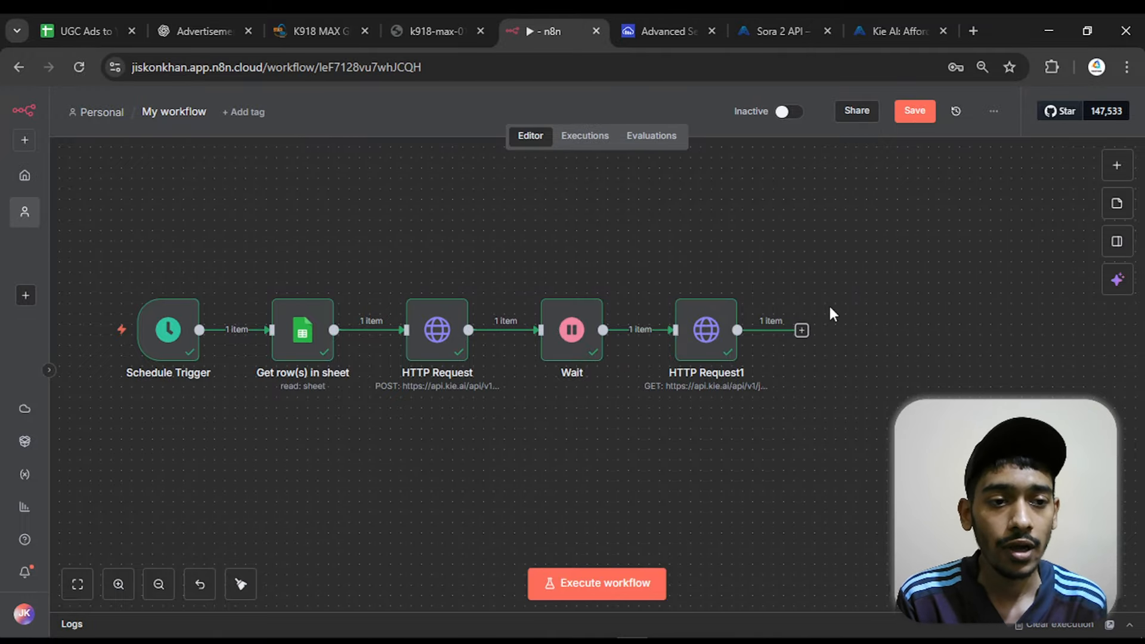
Add an If node after the HTTP Request1 node
left_click(802, 331)
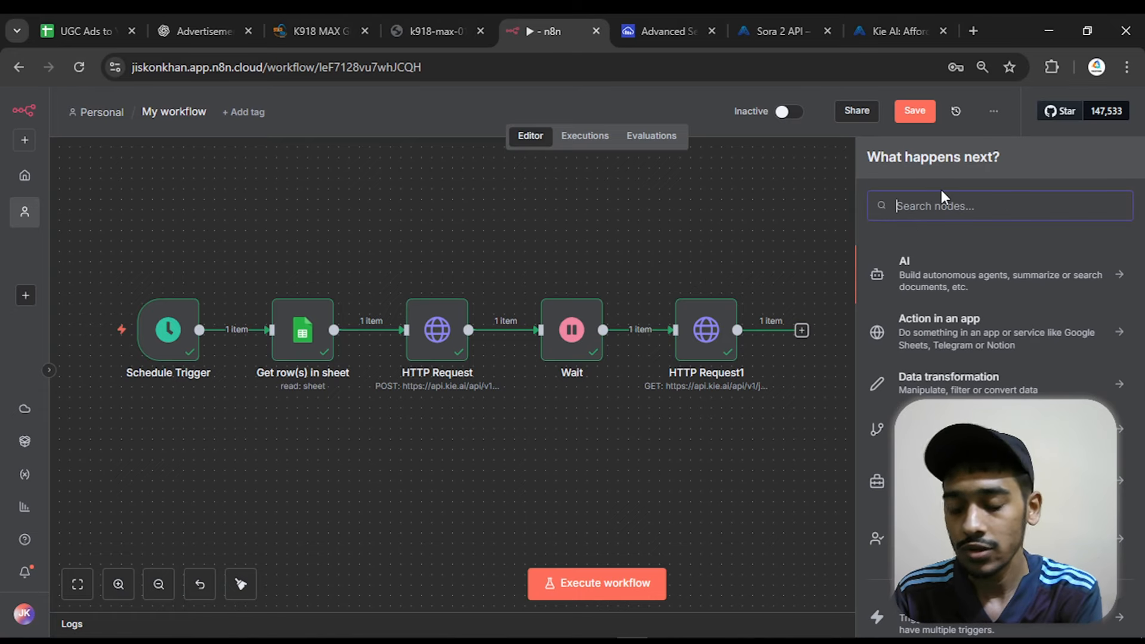
type("if")
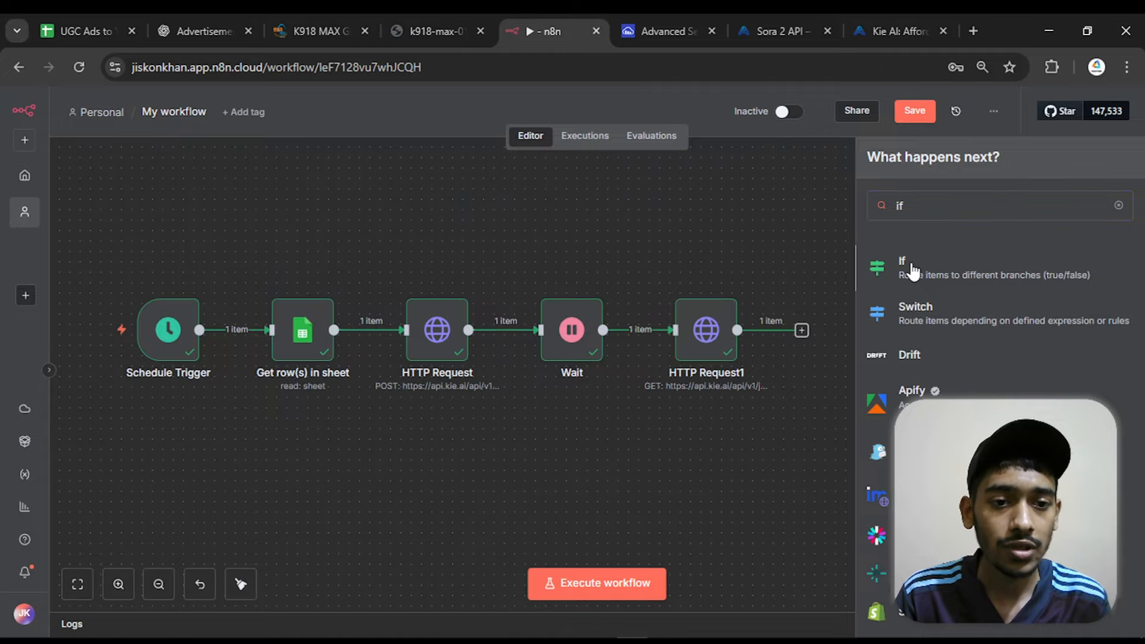
left_click(911, 267)
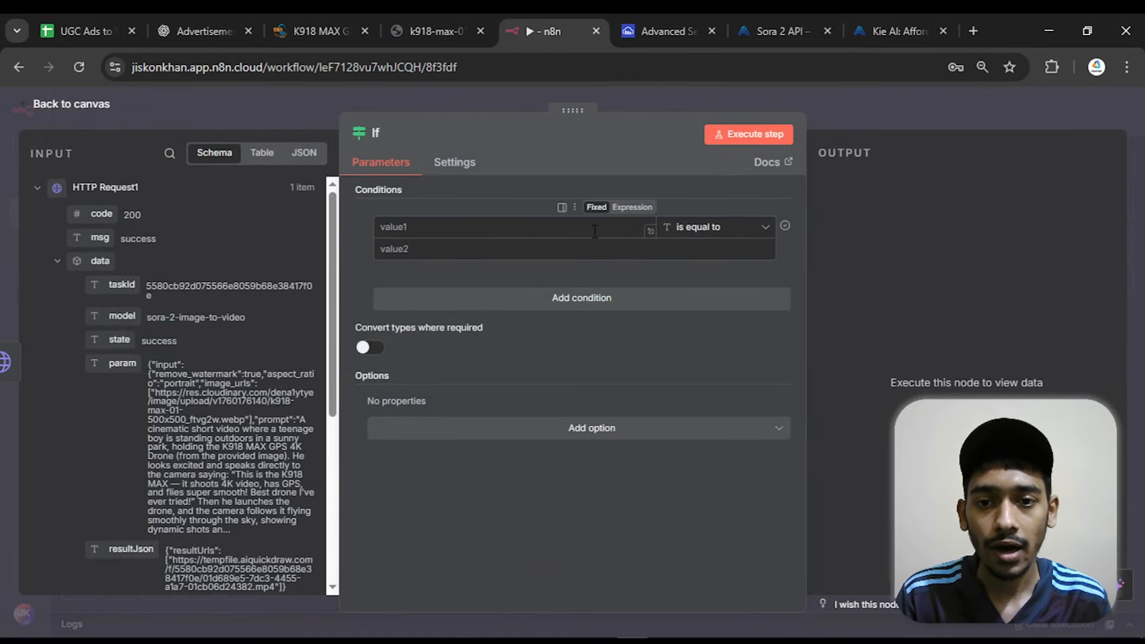
Set the If node's condition to the string check {{ $json.data.resultJson }} is not empty, and return to the canvas
left_click(578, 226)
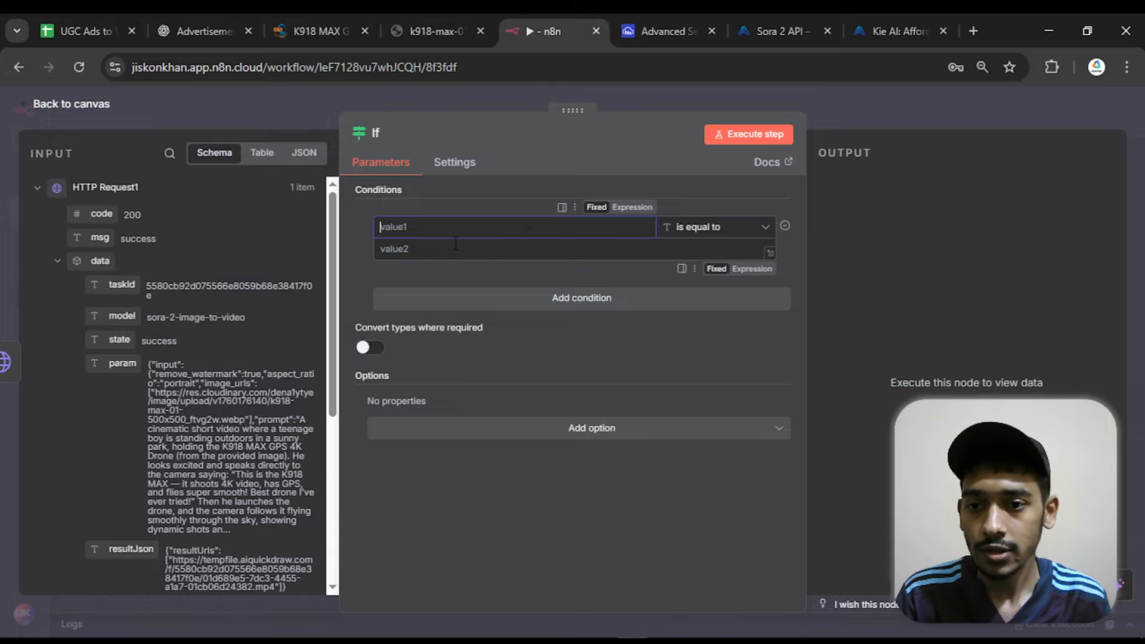
scroll(232, 352, "down", 4)
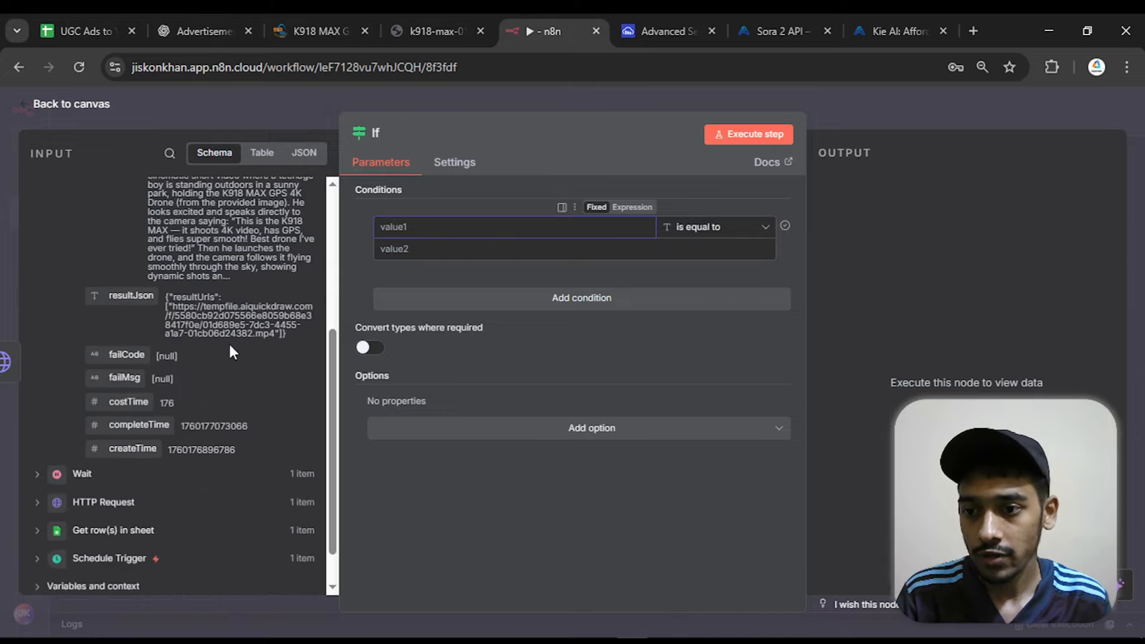
scroll(136, 313, "up", 4)
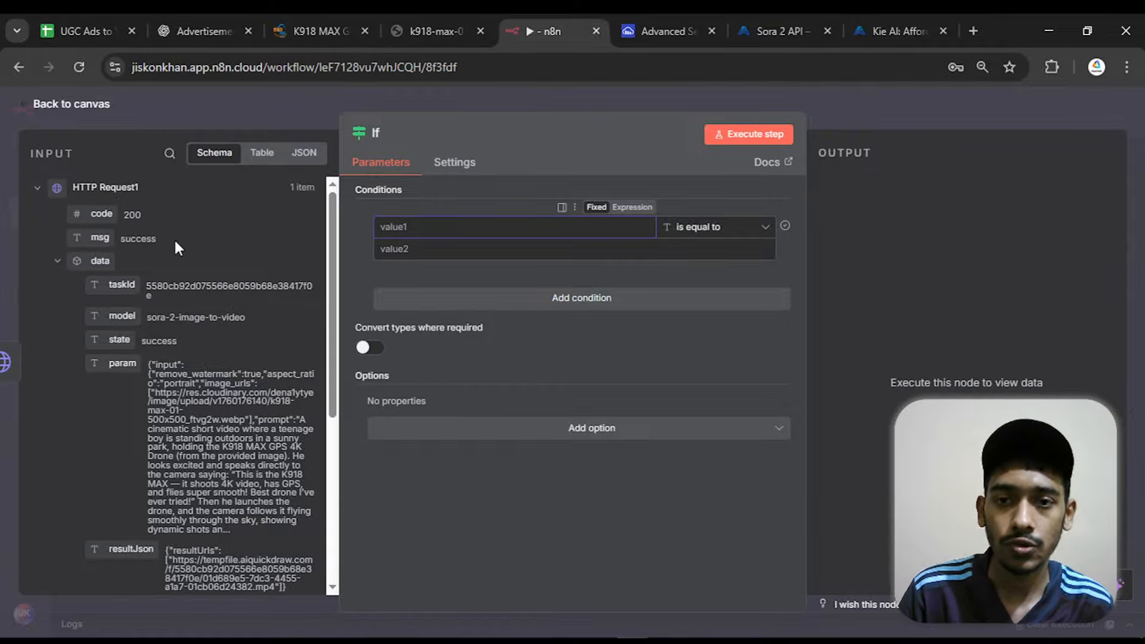
scroll(179, 239, "down", 3)
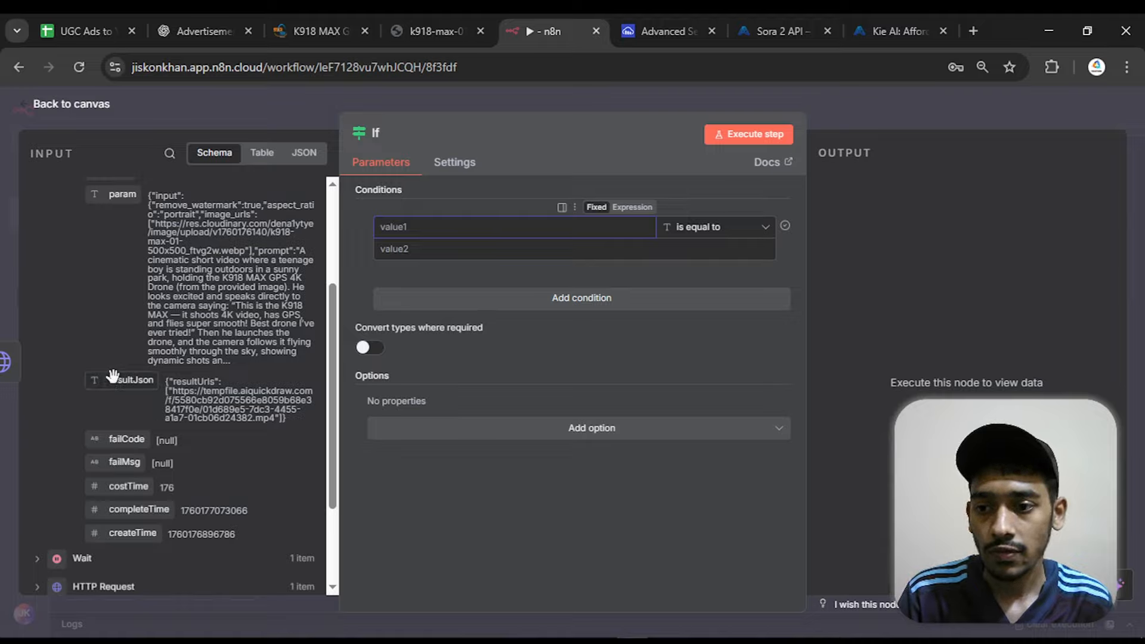
left_click_drag(122, 380, 405, 222)
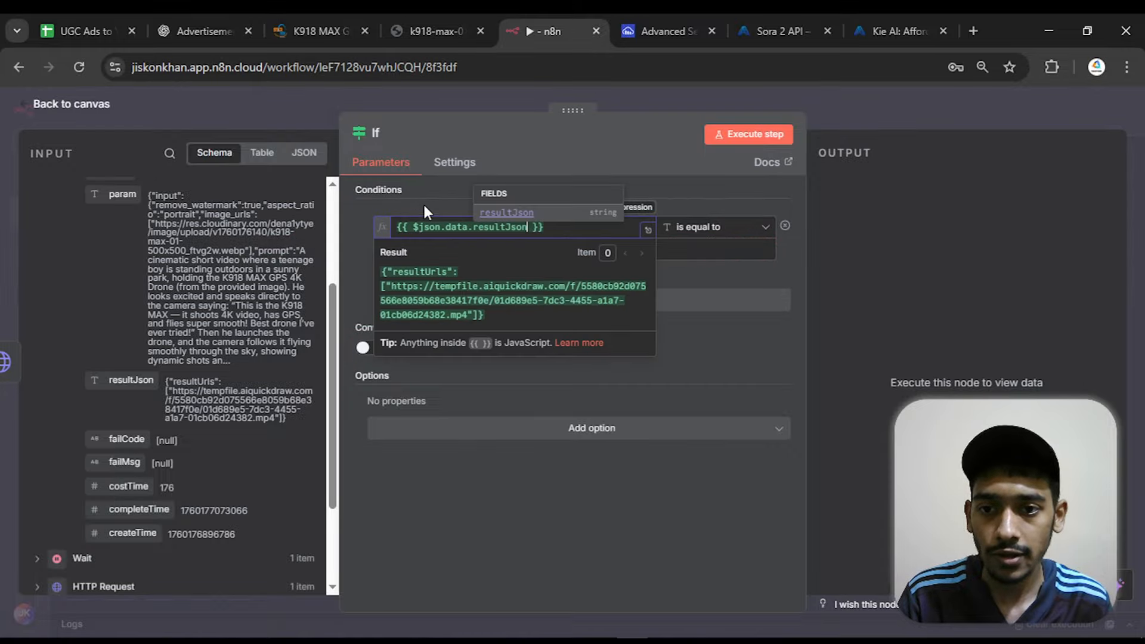
left_click(474, 206)
left_click(703, 234)
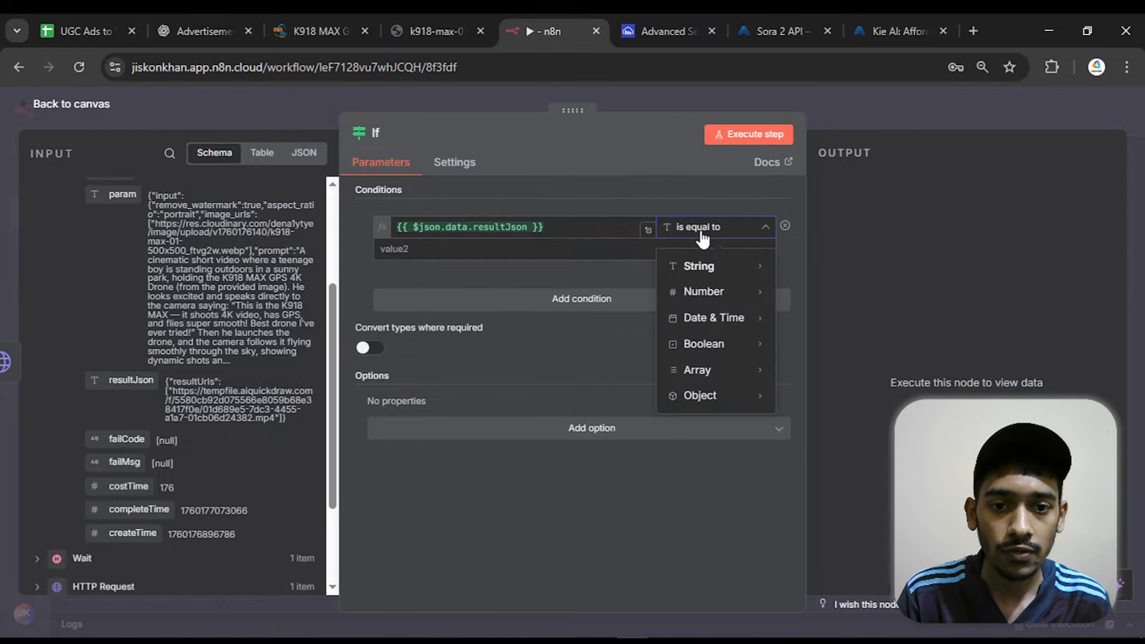
mouse_move(692, 266)
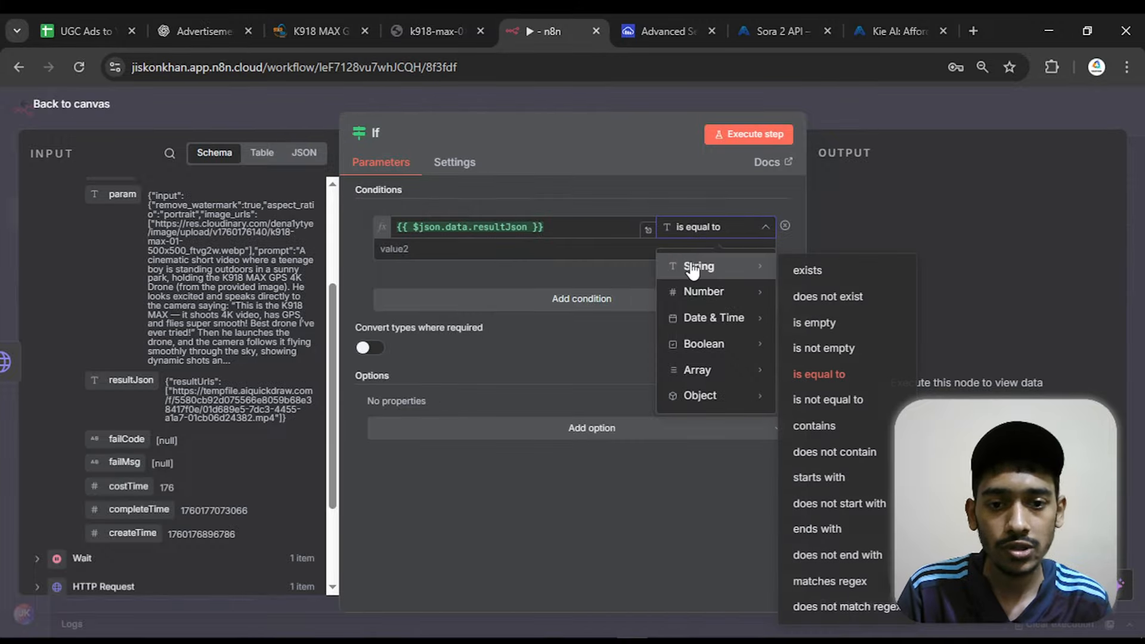
left_click(822, 351)
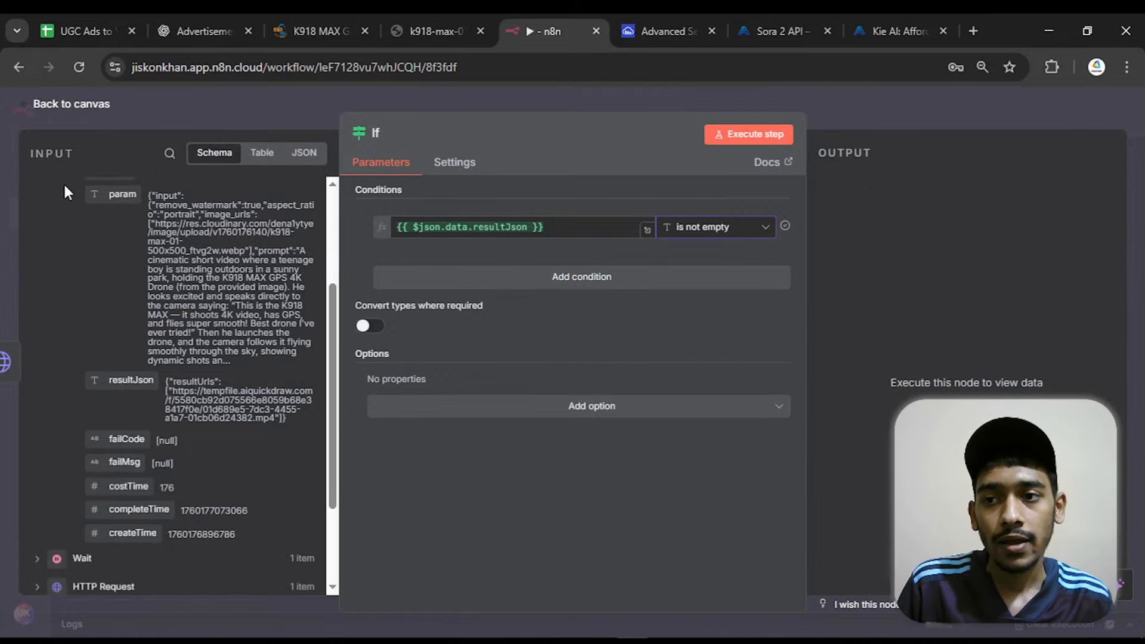
left_click(65, 107)
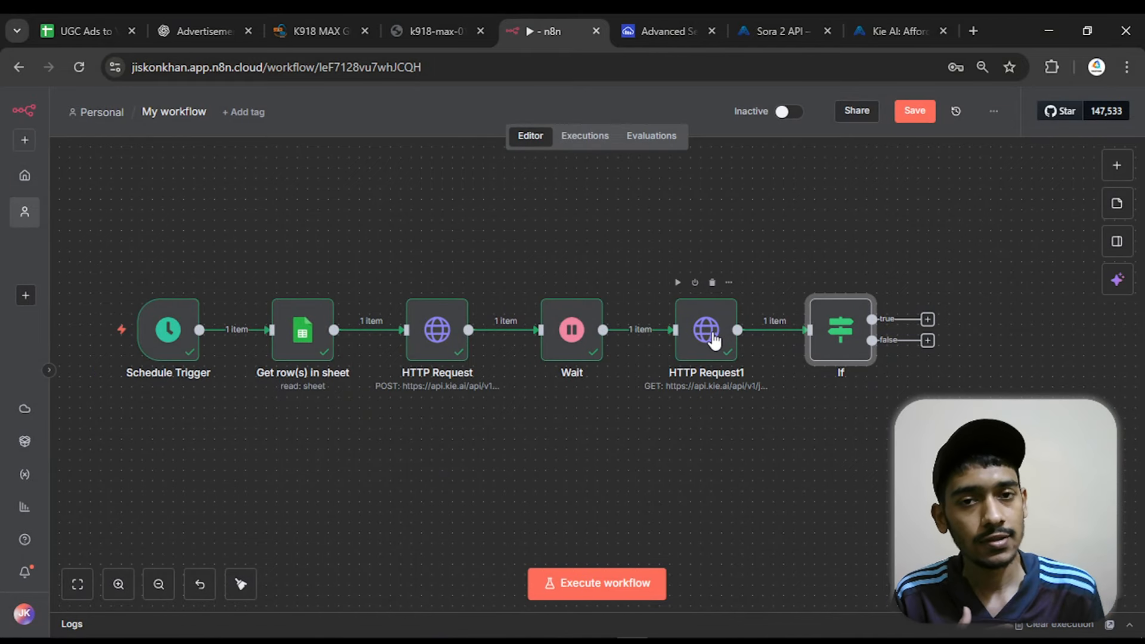
Review the resultJson field in HTTP Request1's output and the Wait node's wait amount and unit
left_click(713, 340)
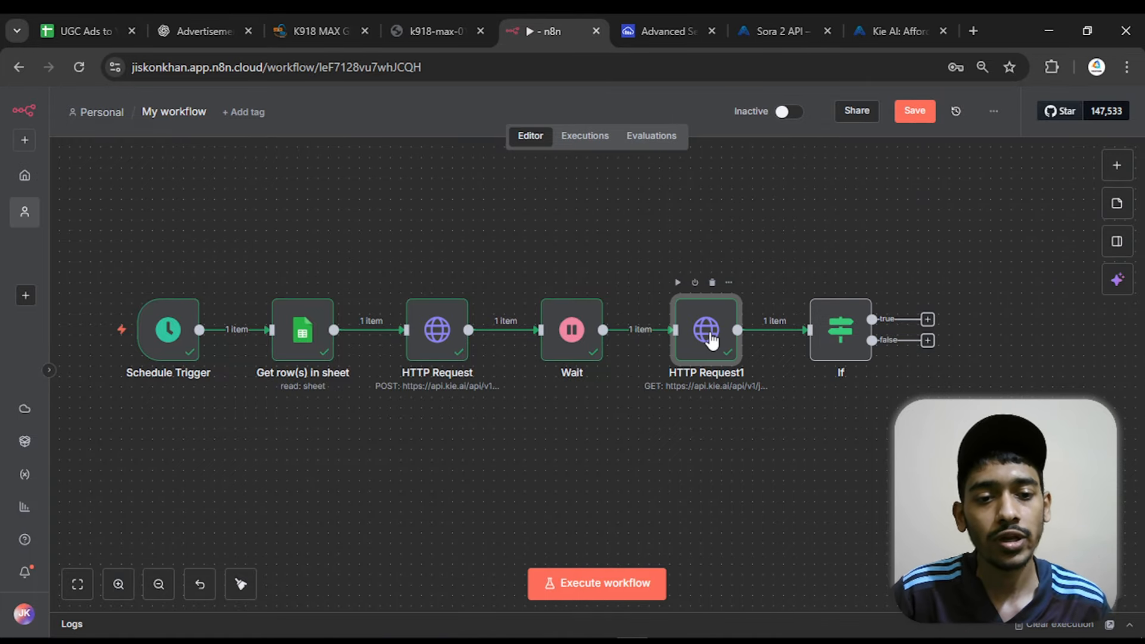
double_click(712, 338)
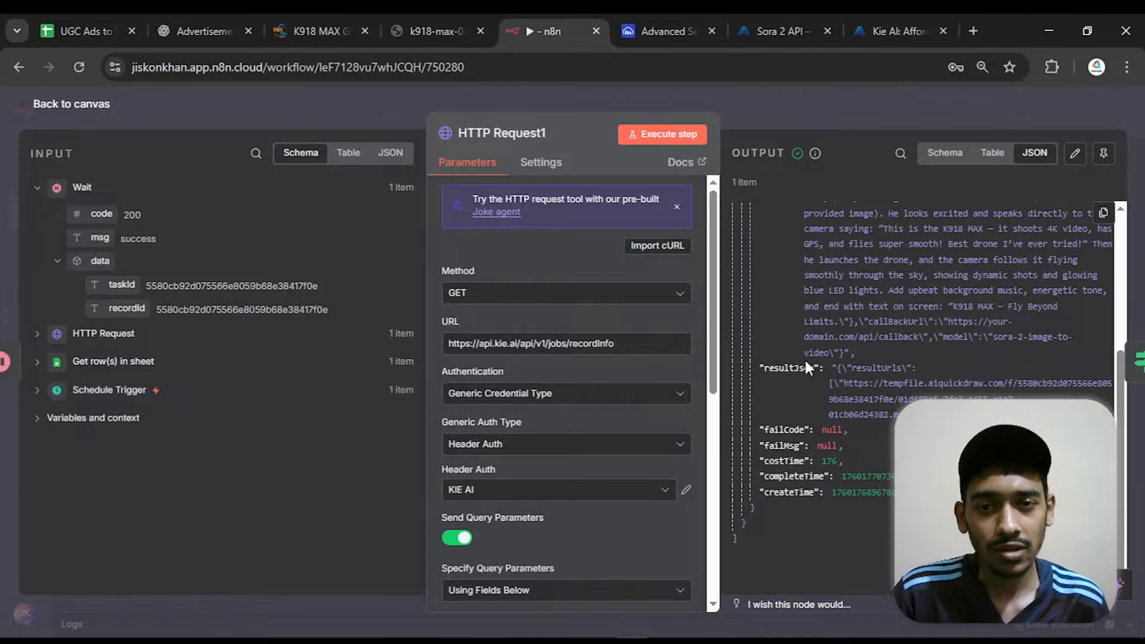
left_click(106, 105)
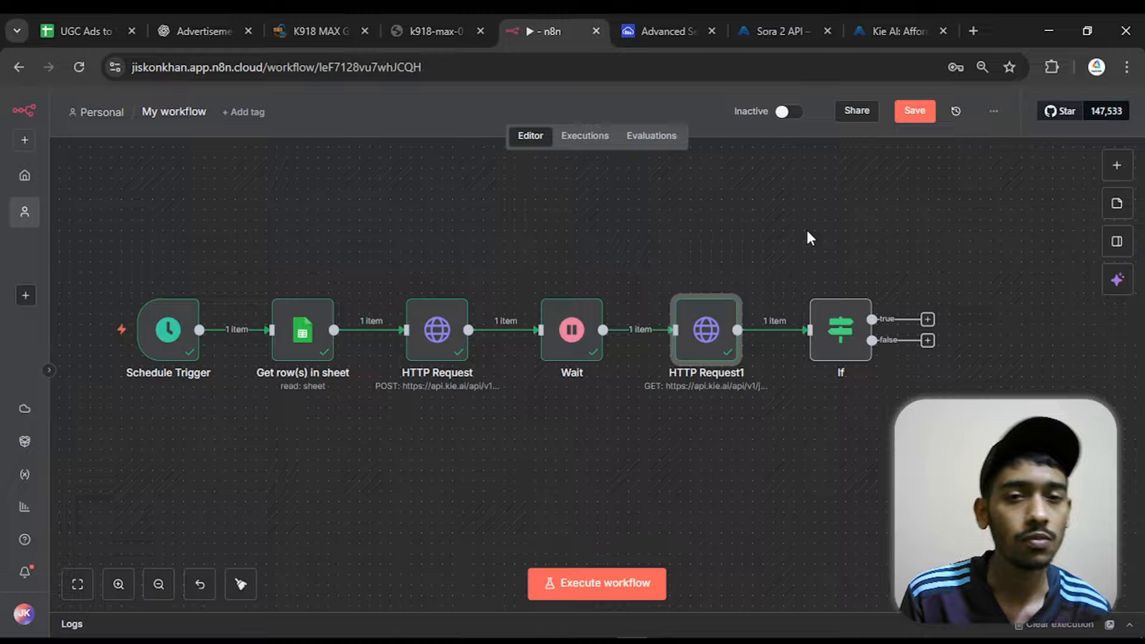
double_click(551, 357)
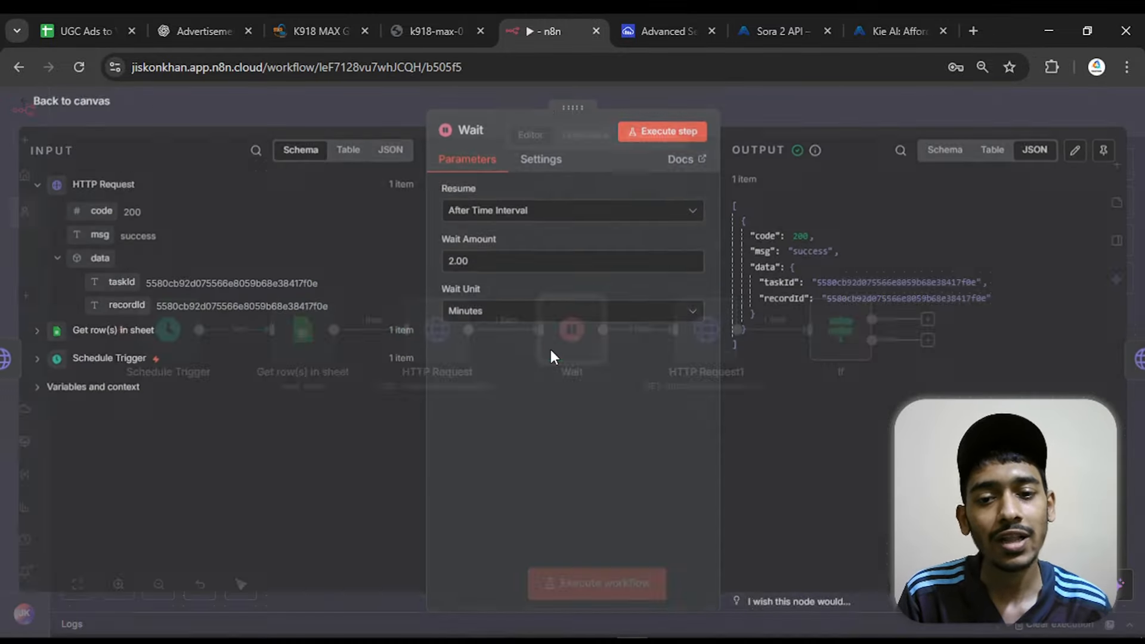
left_click(451, 263)
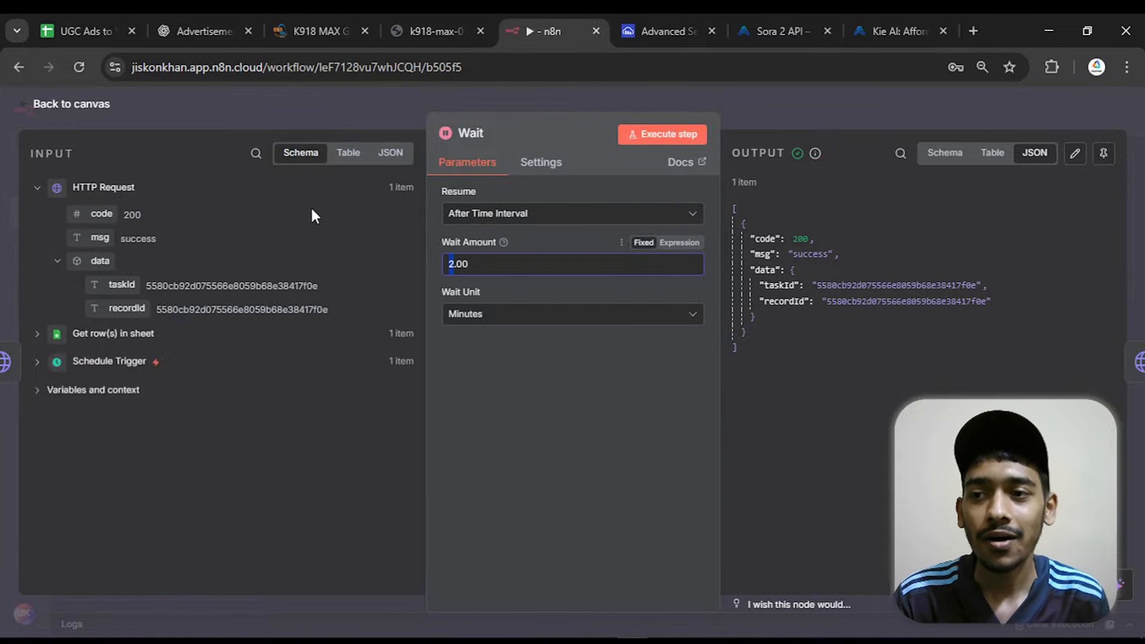
left_click(98, 109)
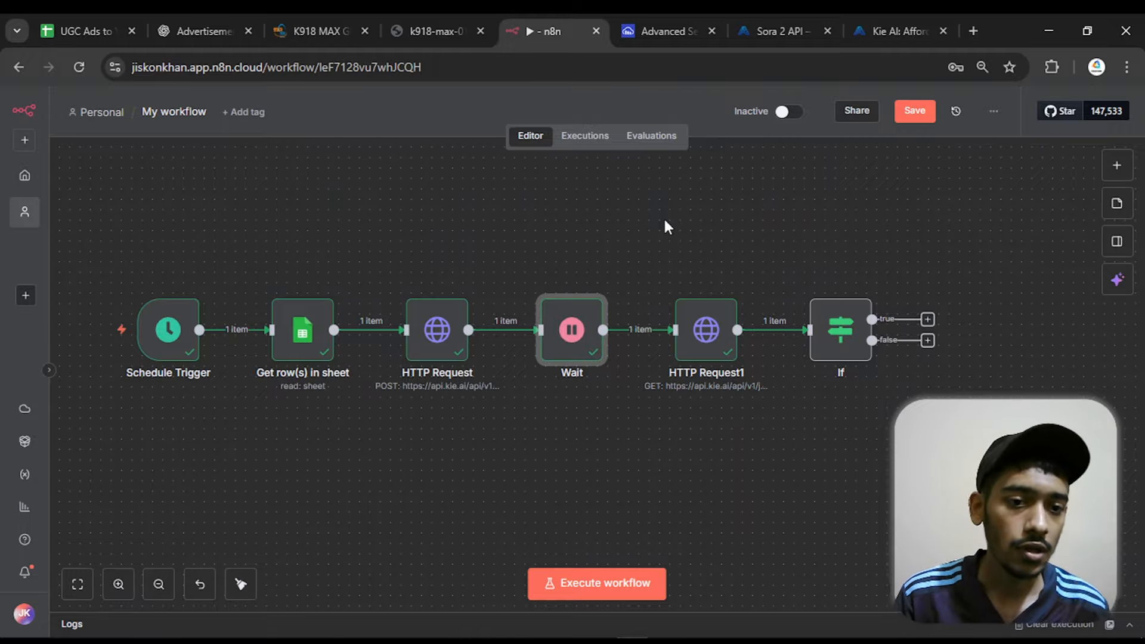
Connect the If node's false output back to the Wait node's input to form a retry loop
left_click(820, 328)
scroll(982, 256, "up", 3)
scroll(982, 256, "down", 2)
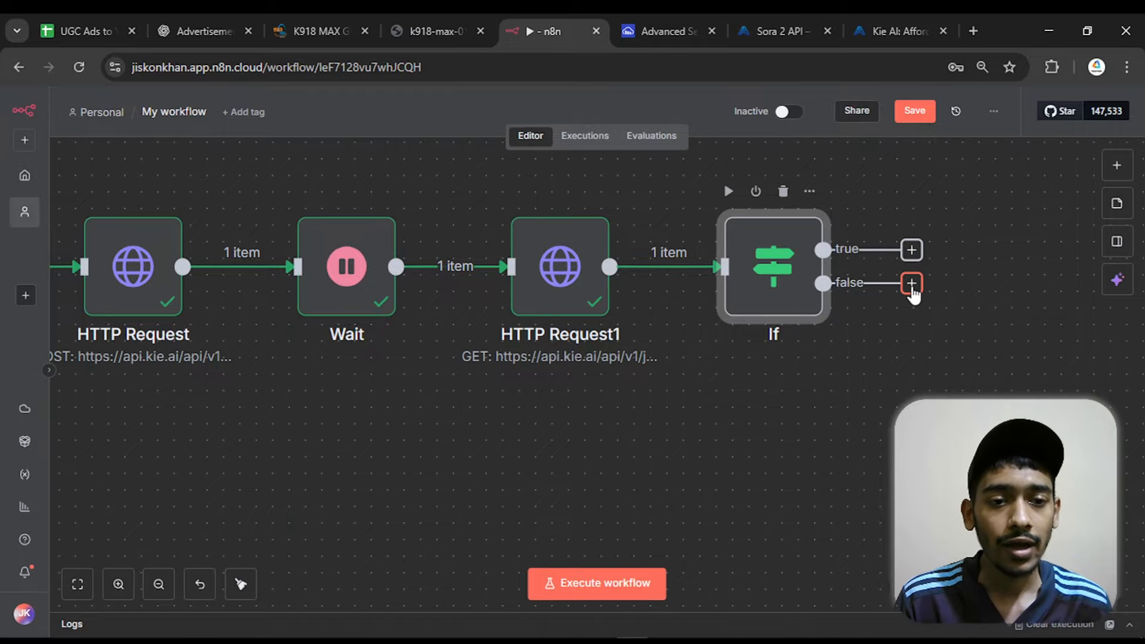
left_click_drag(911, 283, 289, 270)
scroll(590, 181, "down", 2)
left_click_drag(646, 174, 656, 234)
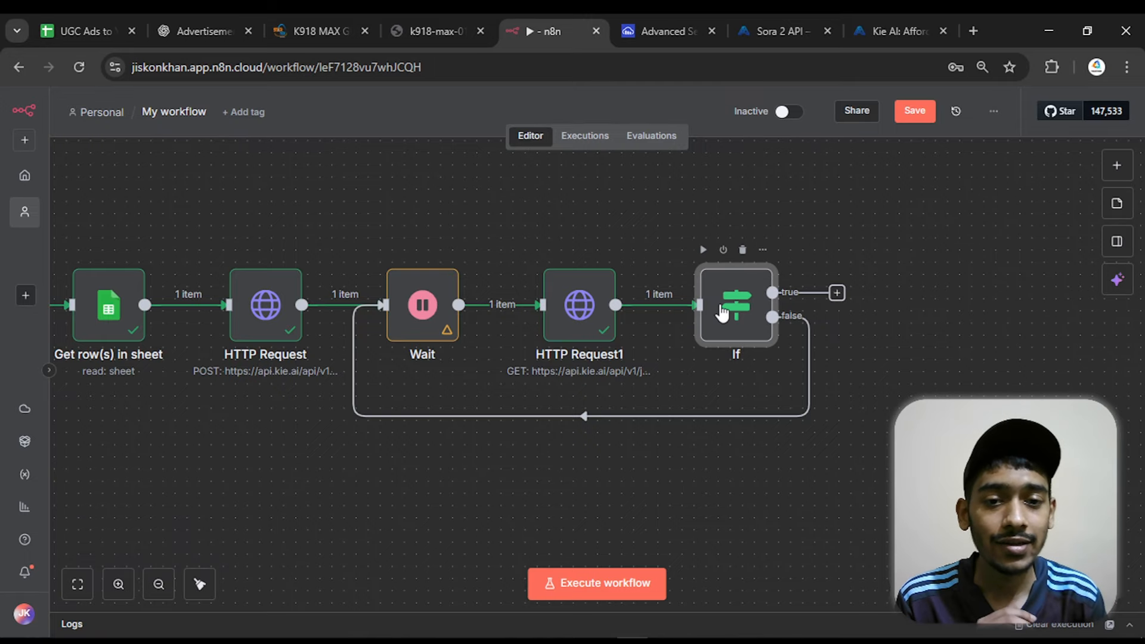
Execute the If node and check which branch the item takes
left_click(699, 252)
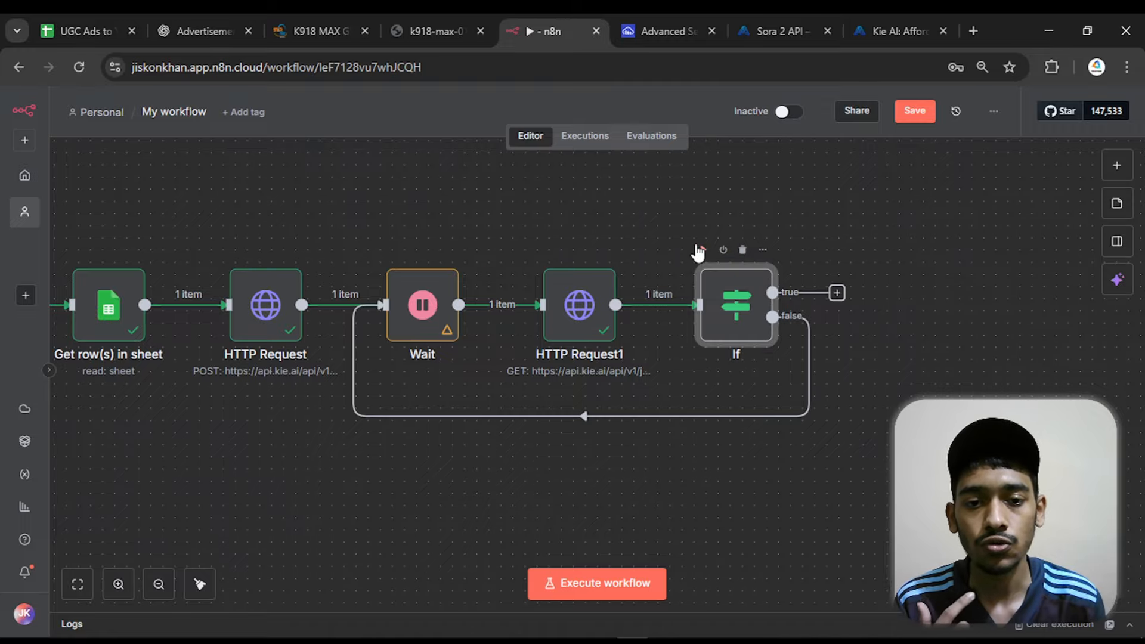
scroll(913, 307, "up", 4)
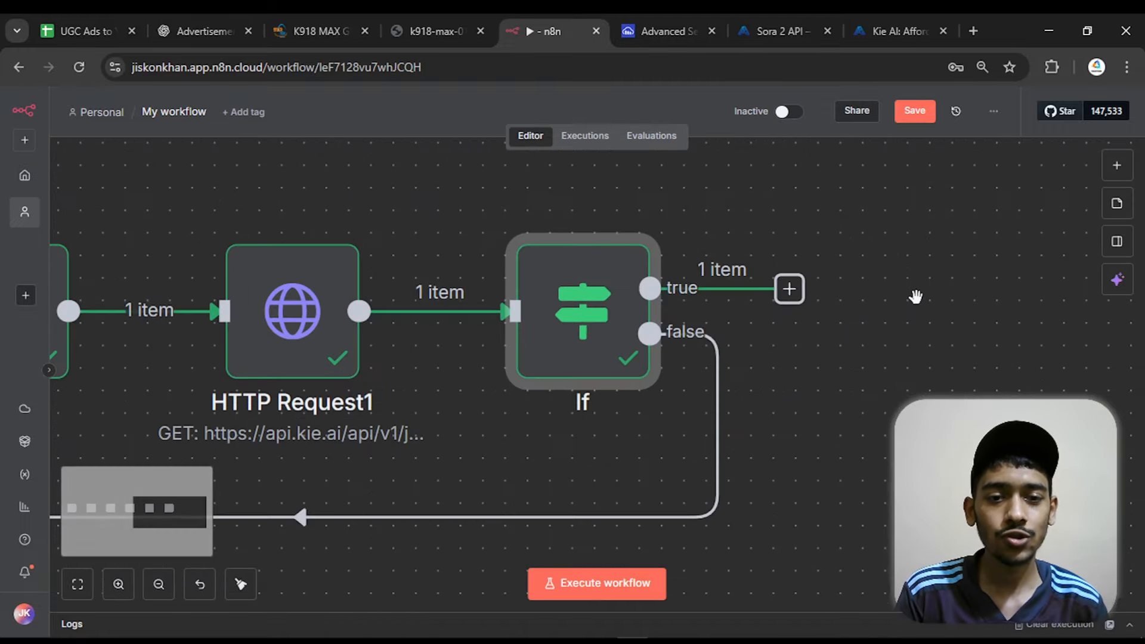
mouse_move(477, 334)
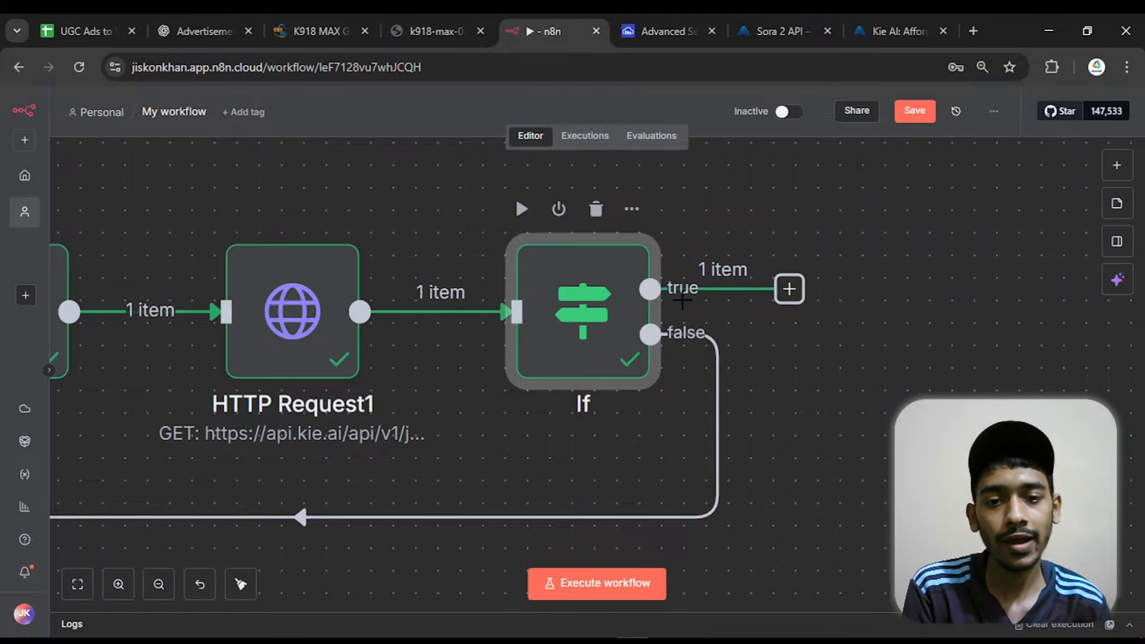
scroll(687, 303, "down", 3)
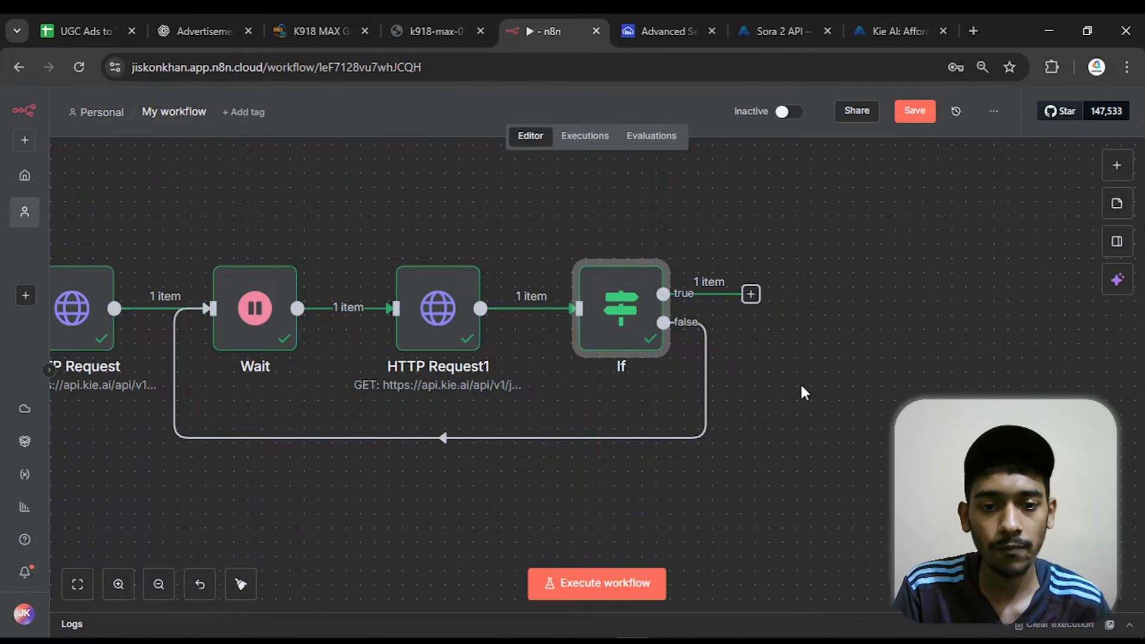
scroll(797, 382, "down", 2)
scroll(770, 367, "right", 2)
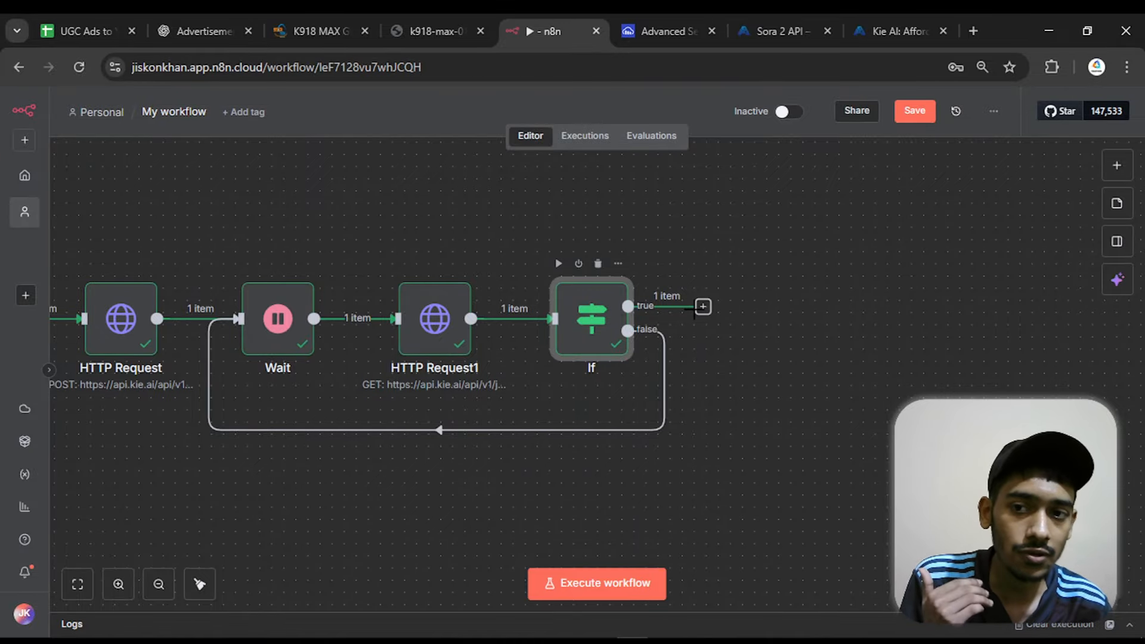
Examine the video URL inside resultJson in HTTP Request1's output, and return to the canvas
left_click(435, 324)
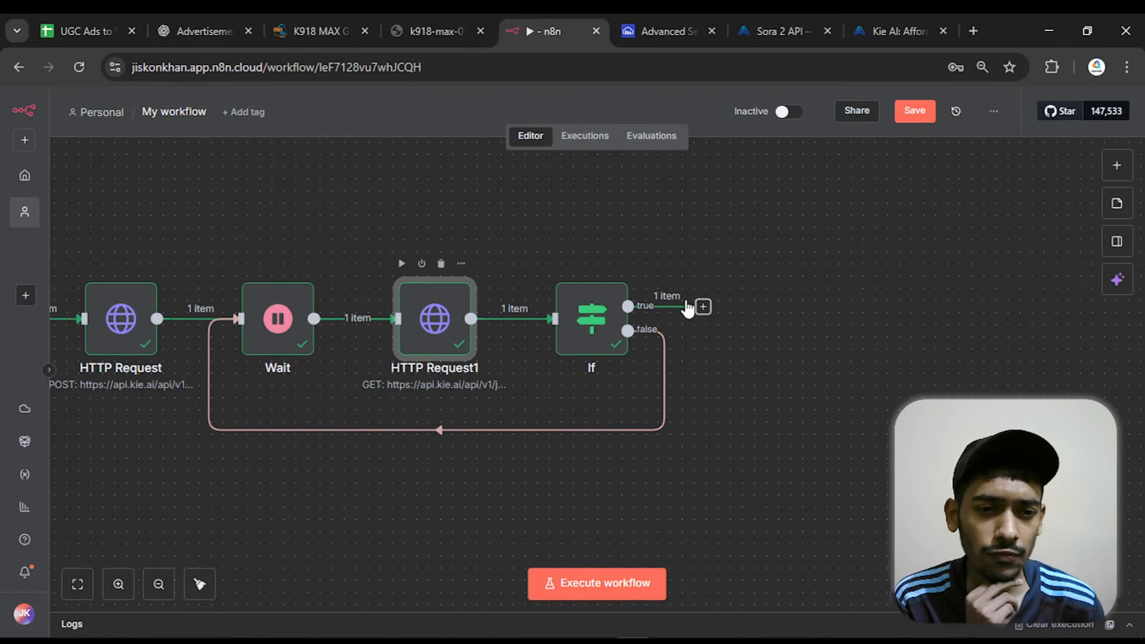
key("Return")
scroll(840, 305, "down", 5)
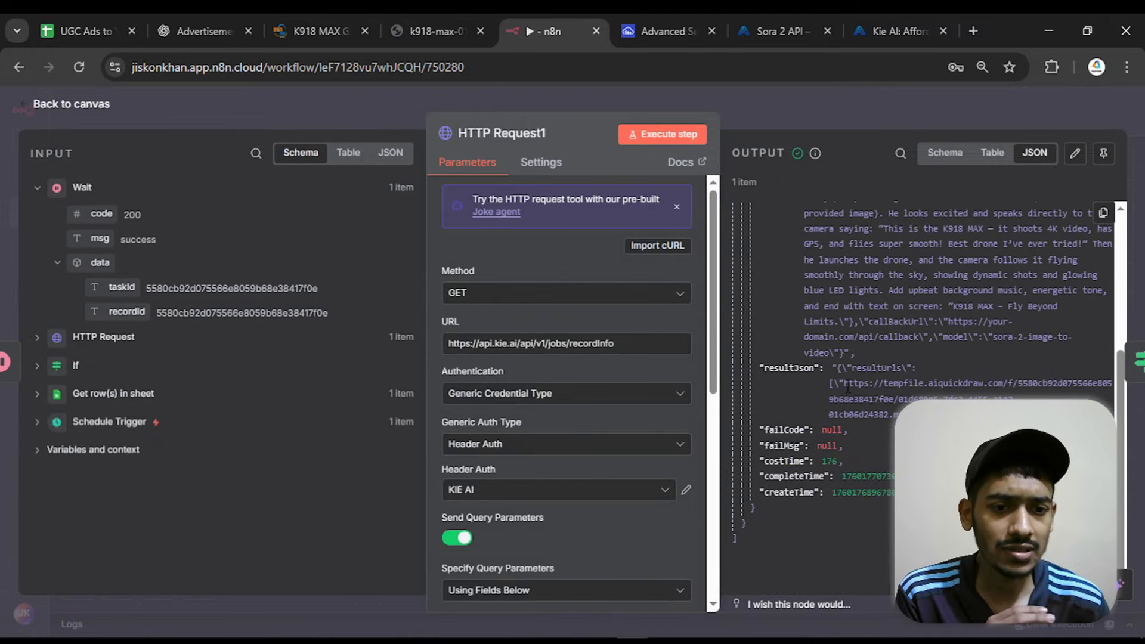
left_click_drag(845, 384, 900, 415)
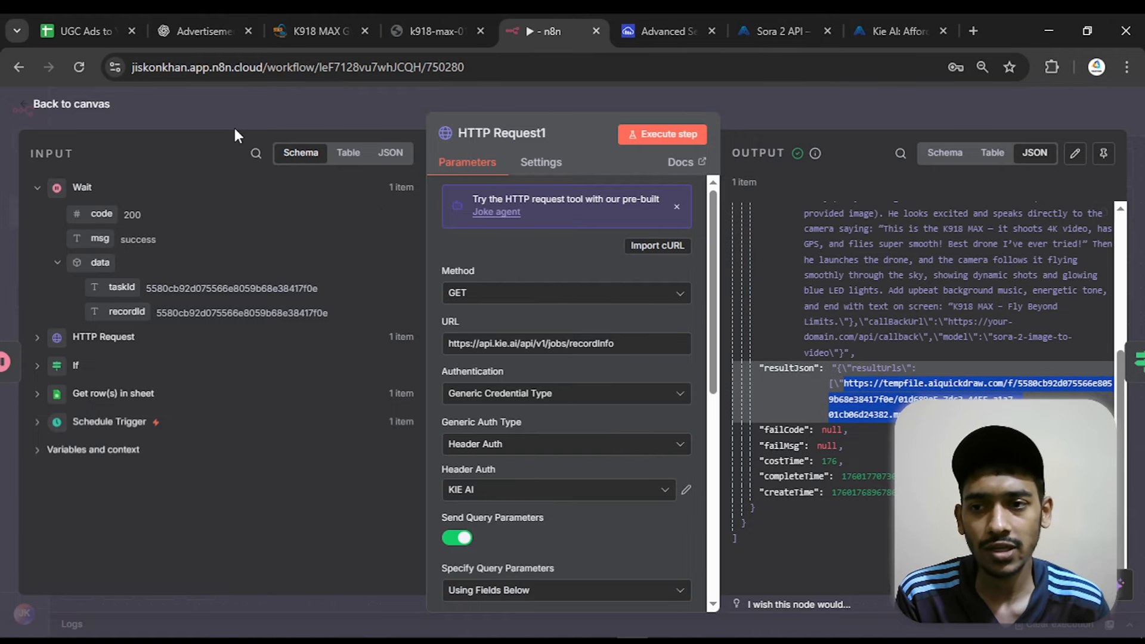
left_click(72, 103)
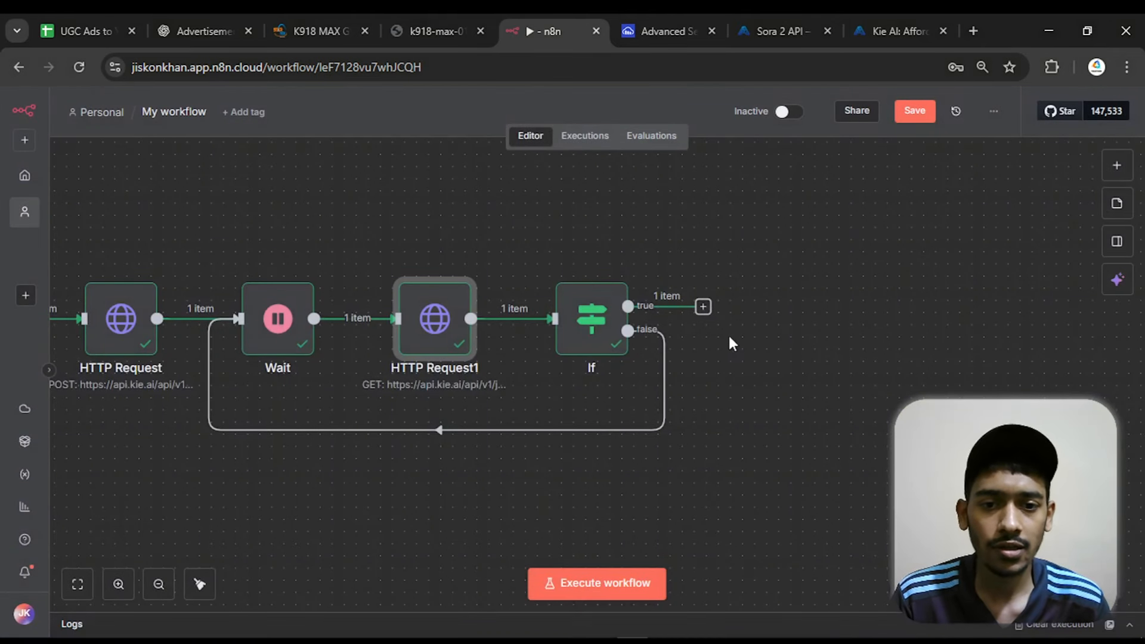
Add a Code in JavaScript node to the If node's true output
left_click(703, 307)
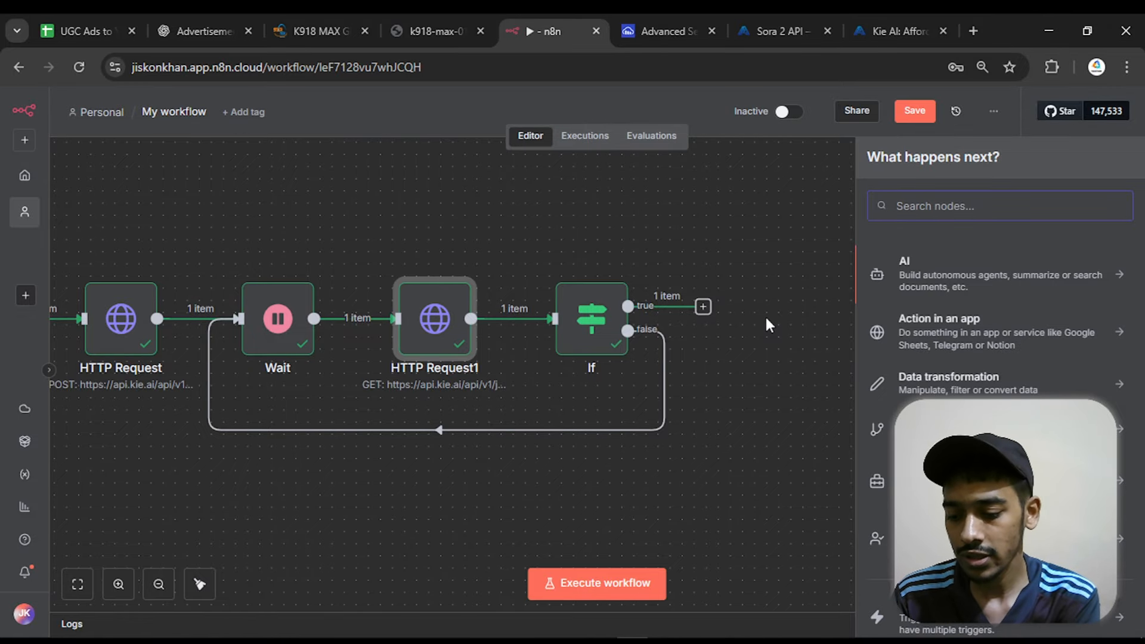
type("code")
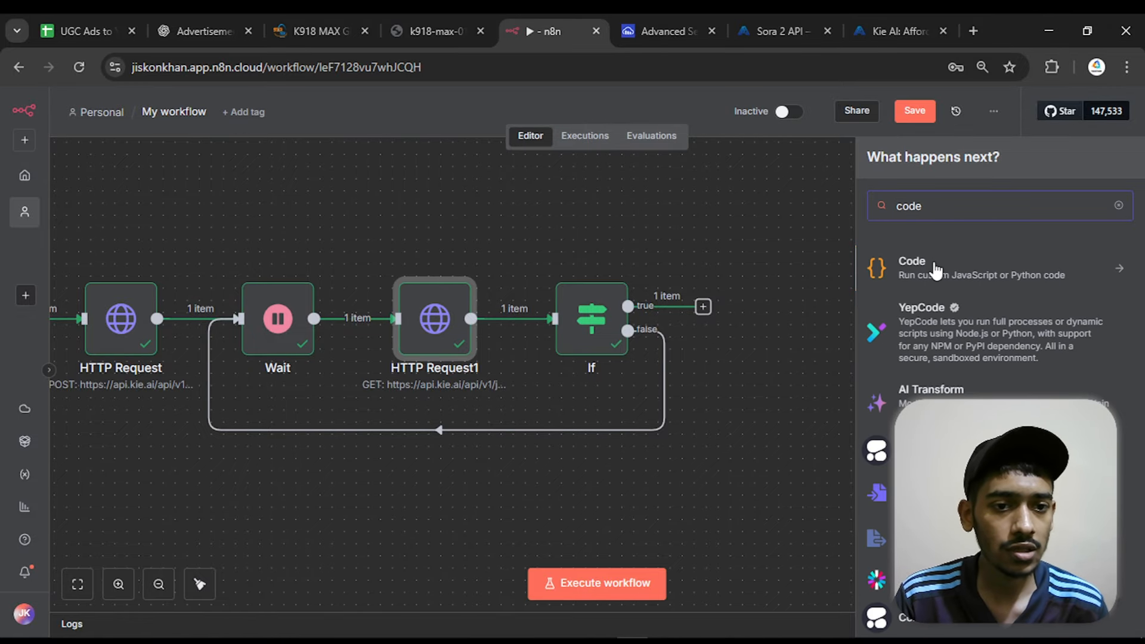
left_click(939, 269)
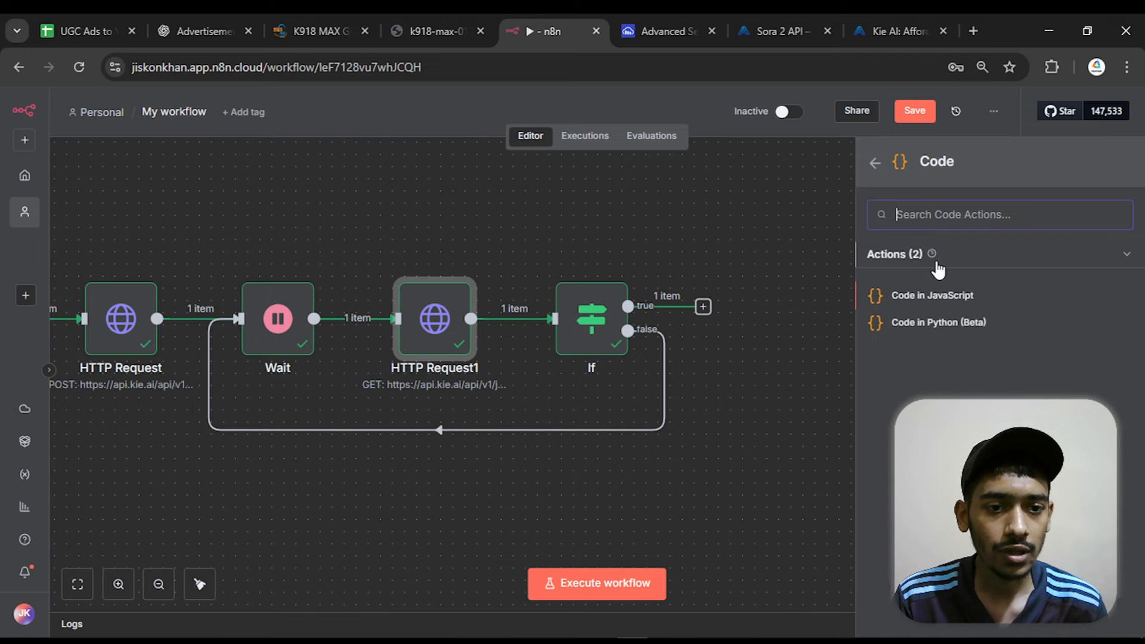
left_click(930, 303)
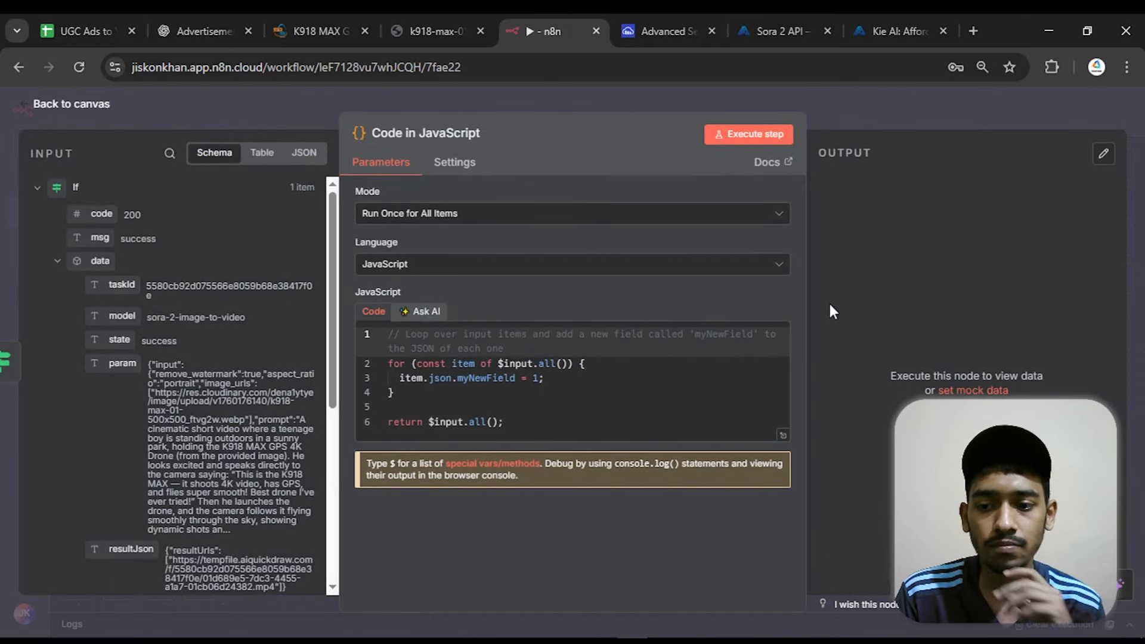
Generate the node's JavaScript with AI from the prompt "convert the result json to a valid video url", and execute the node
scroll(157, 368, "down", 5)
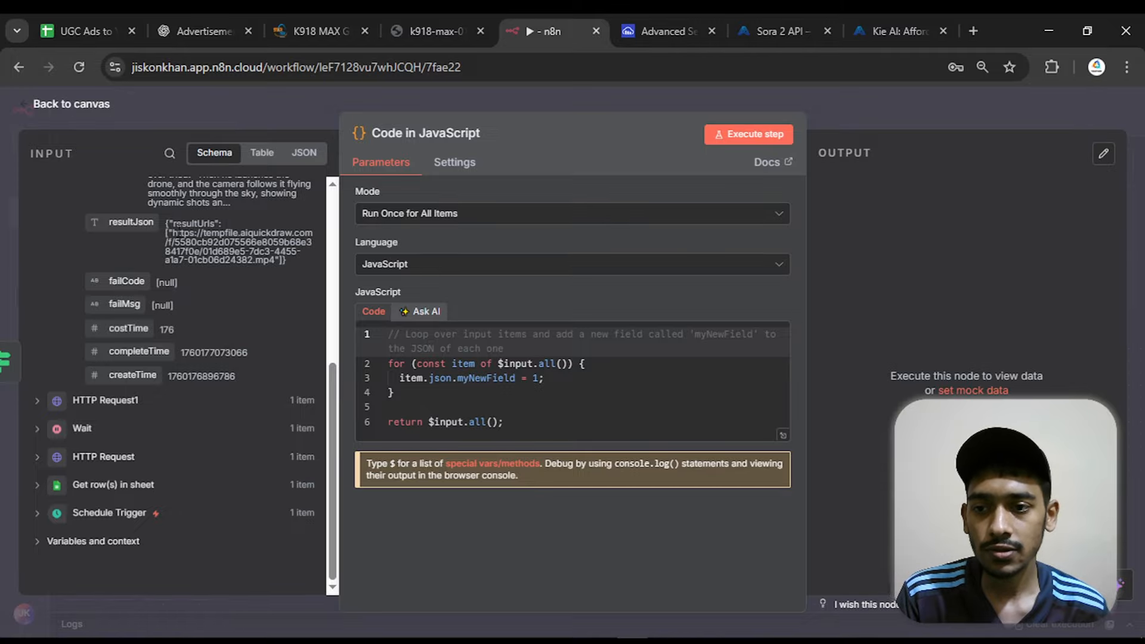
left_click_drag(173, 233, 276, 261)
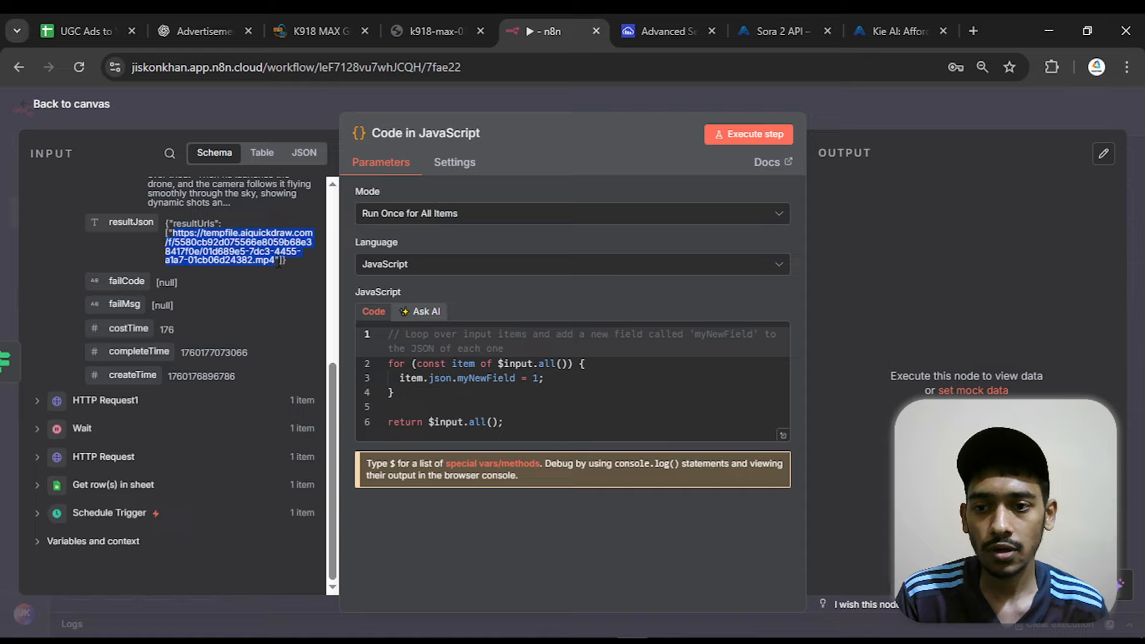
left_click(423, 315)
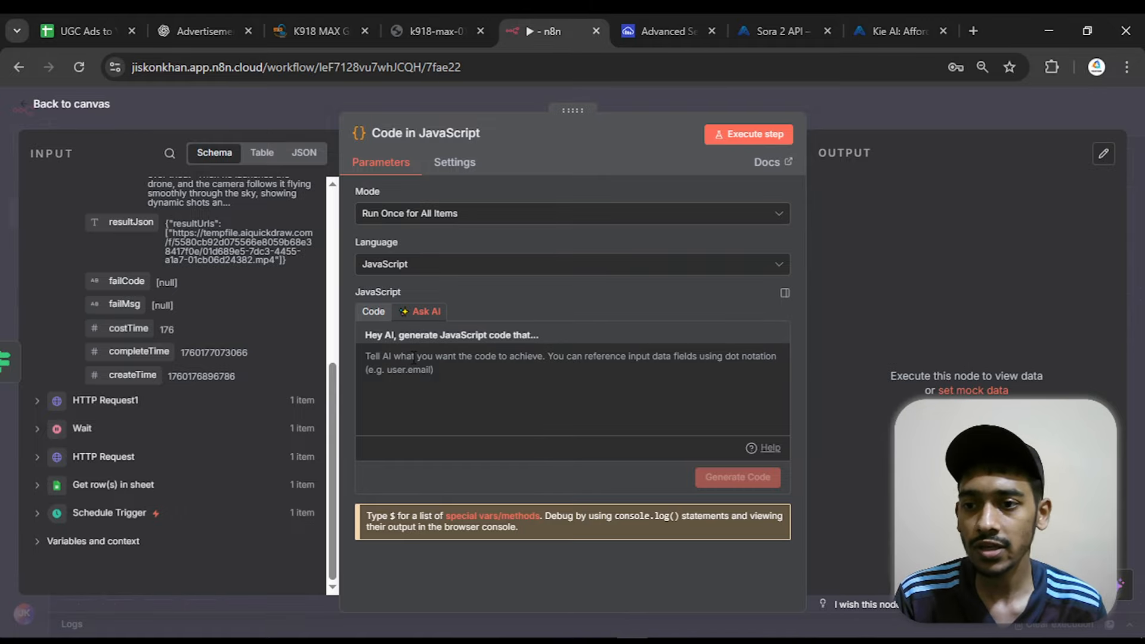
type("con")
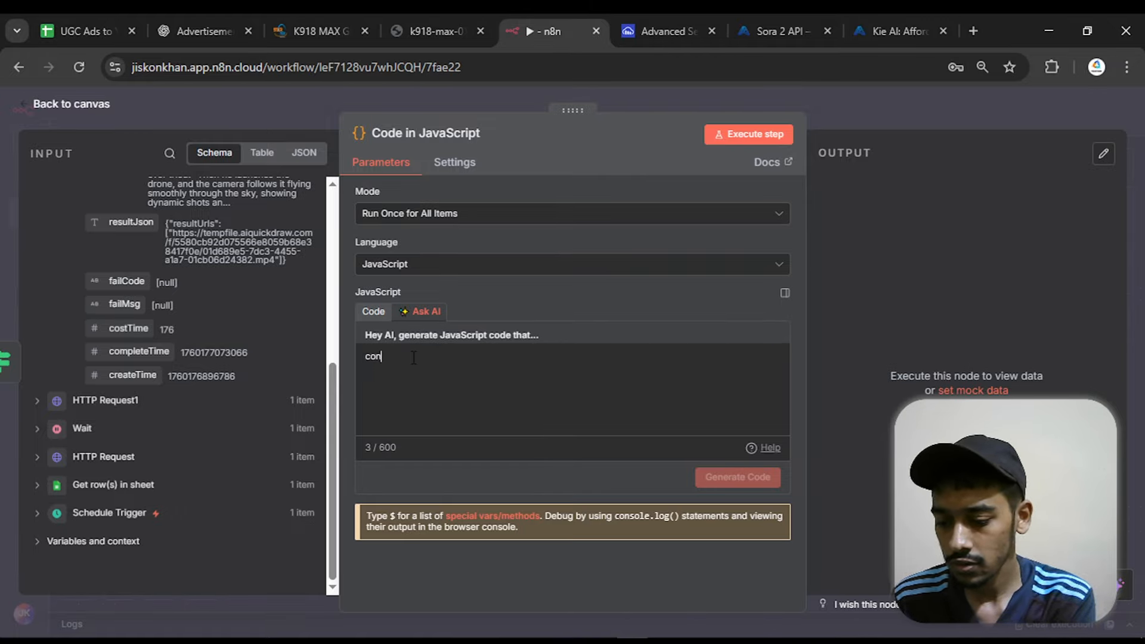
type("vert the re")
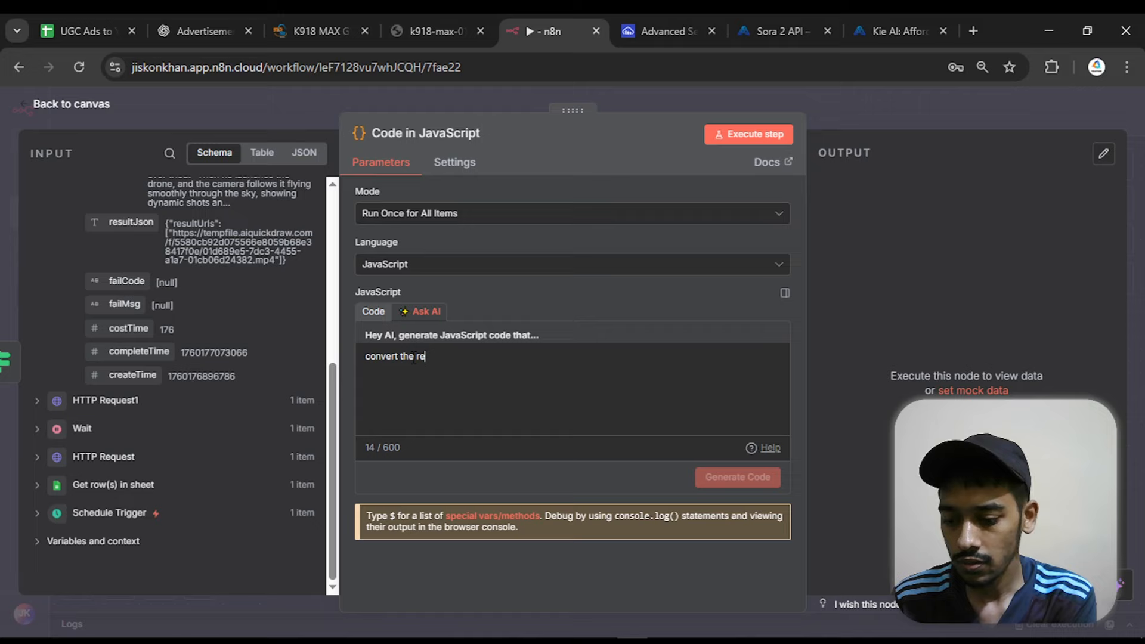
type("sult jso")
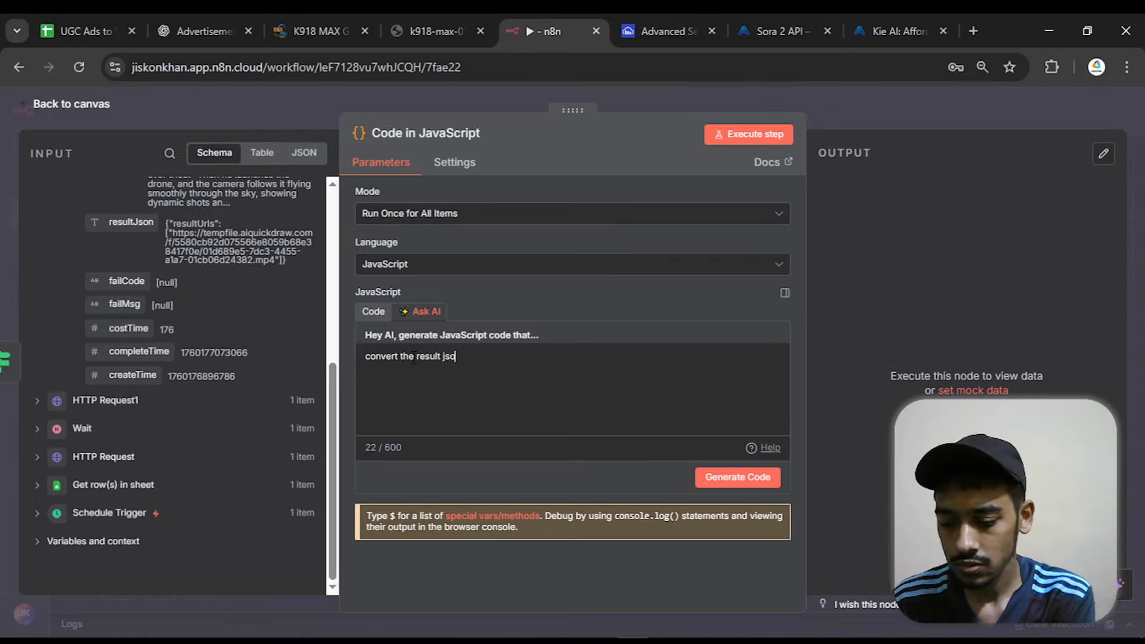
type("n to a ")
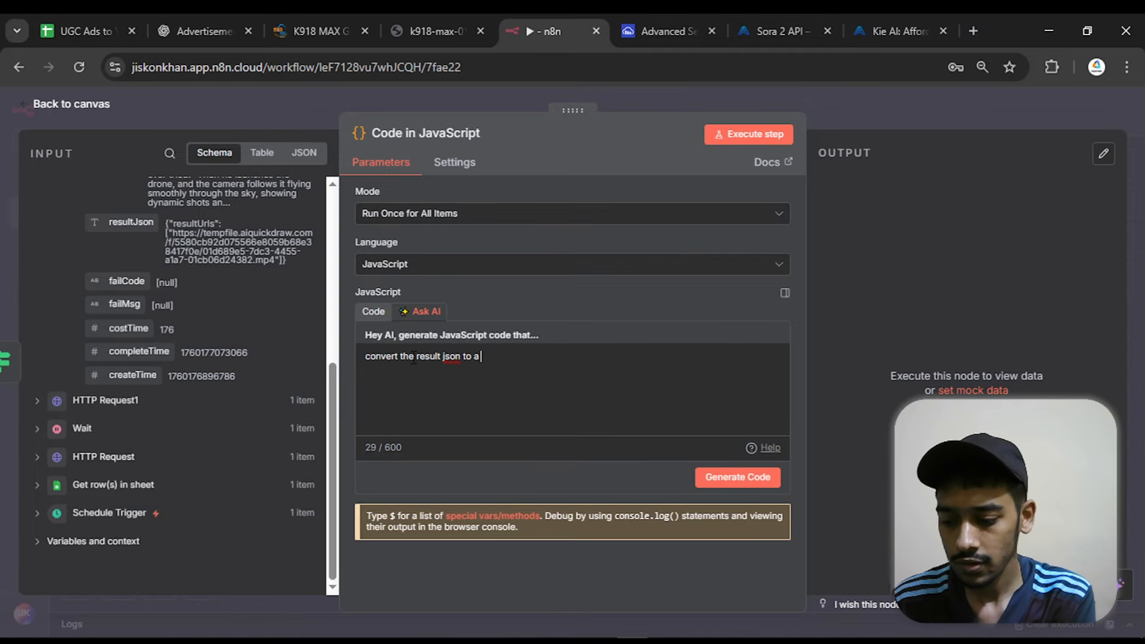
type("valid url")
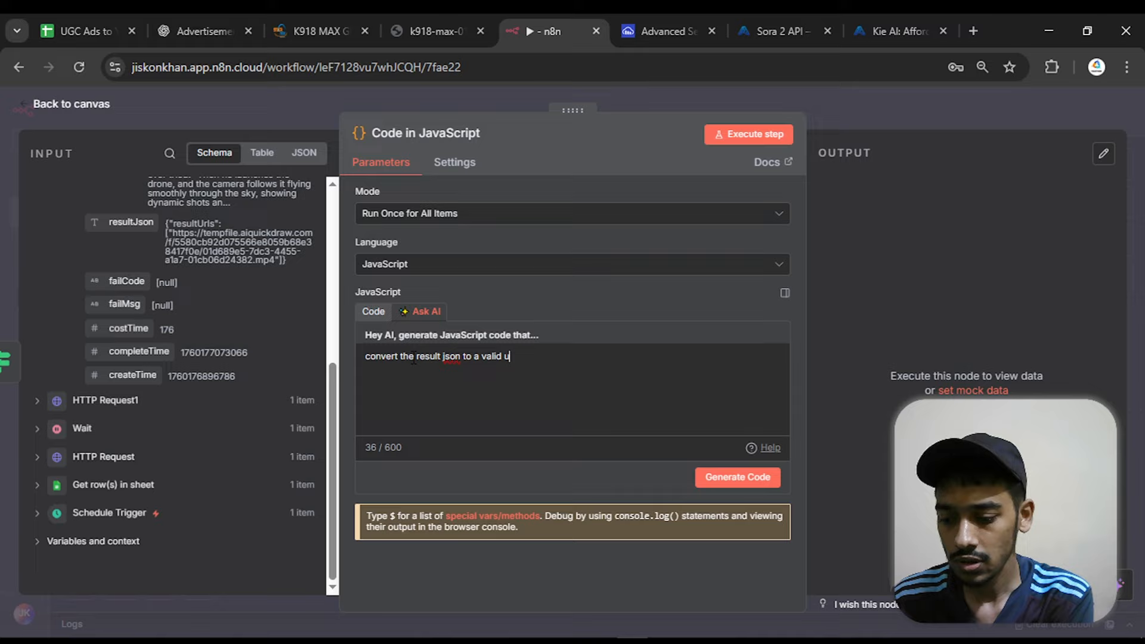
key("Left")
key("Left")
key("Left")
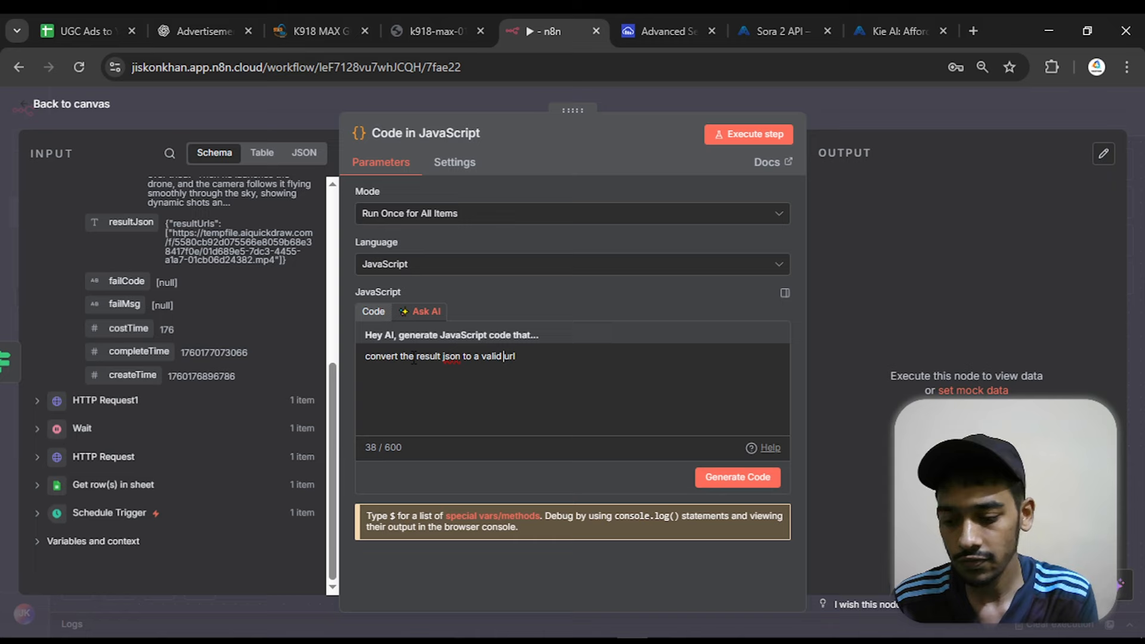
type("video")
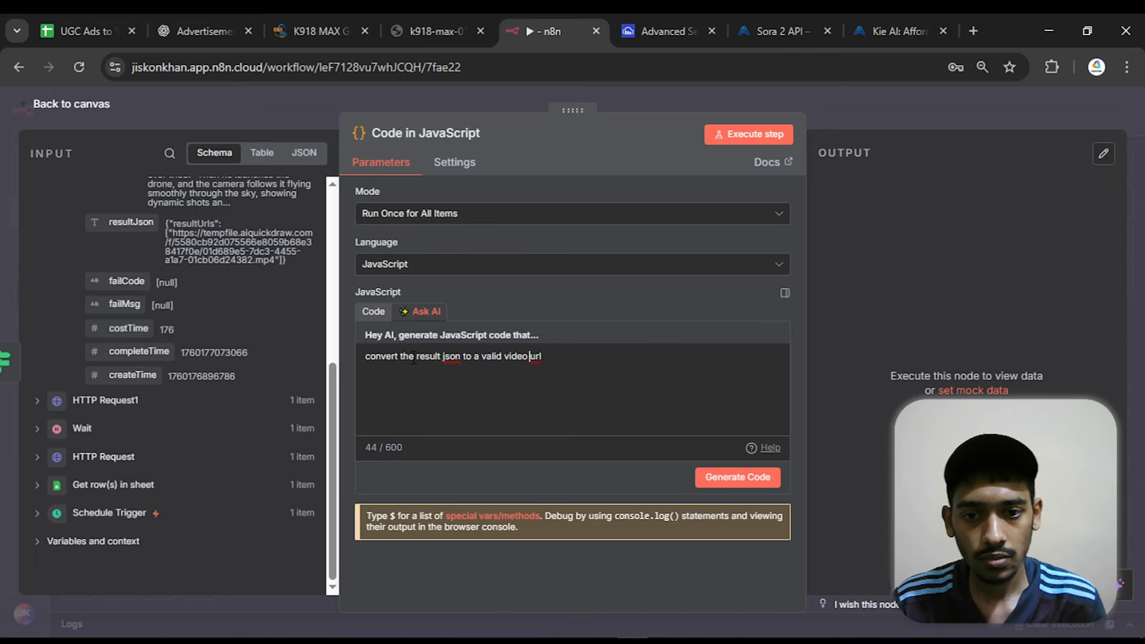
left_click(727, 477)
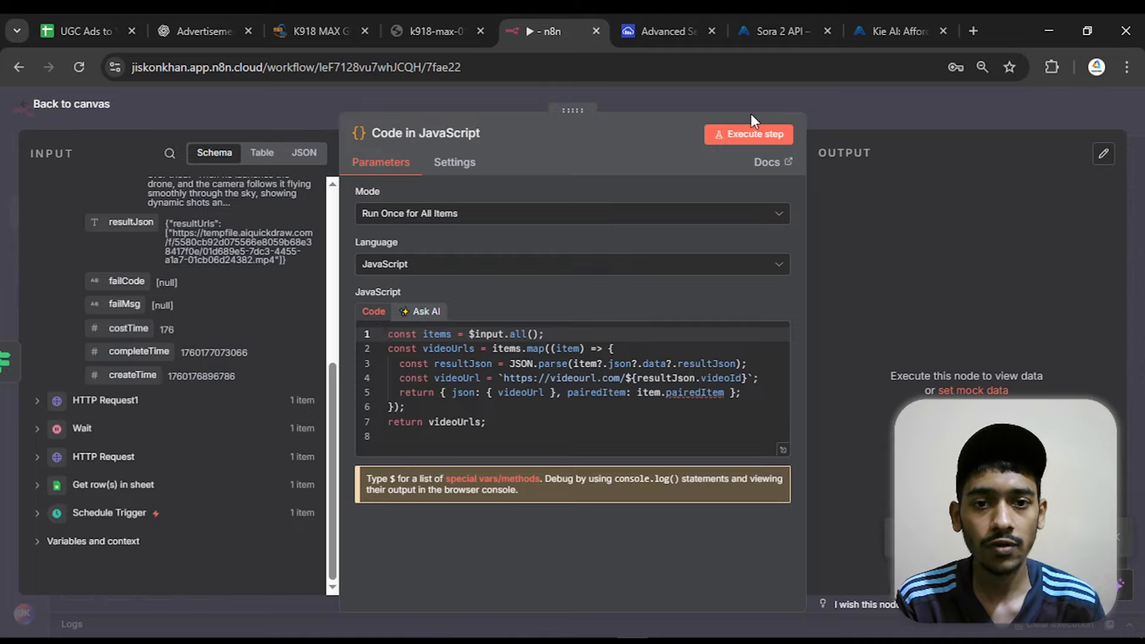
left_click(737, 141)
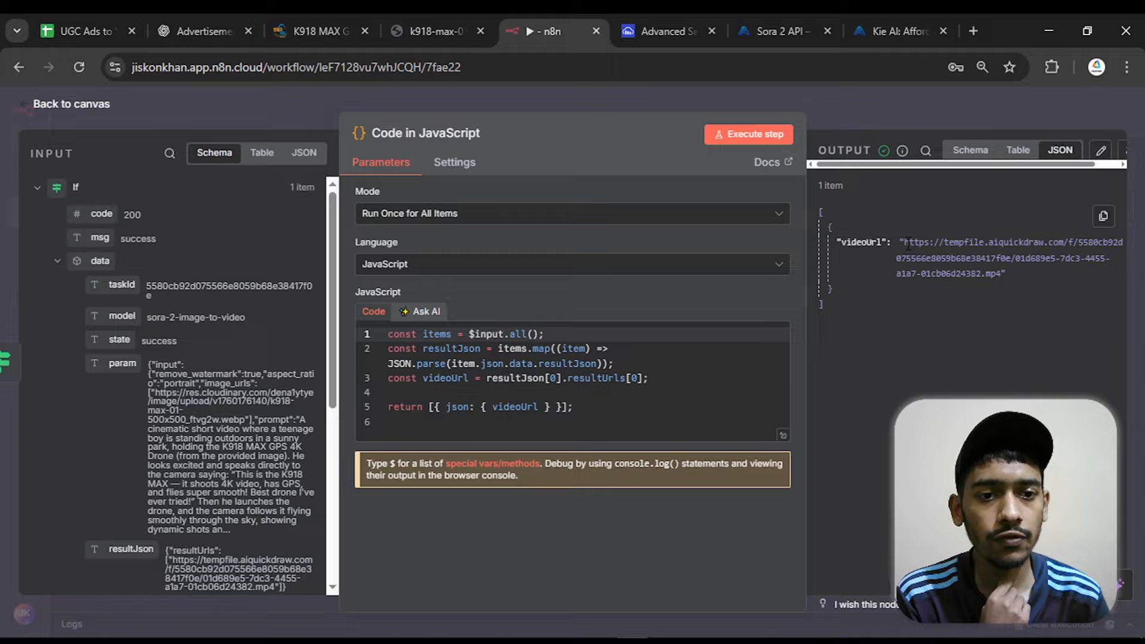
Review the videoUrl output and the AI prompt, comparing its received resultUrls text and wanted plain URL with the input's resultJson
left_click_drag(907, 243, 998, 276)
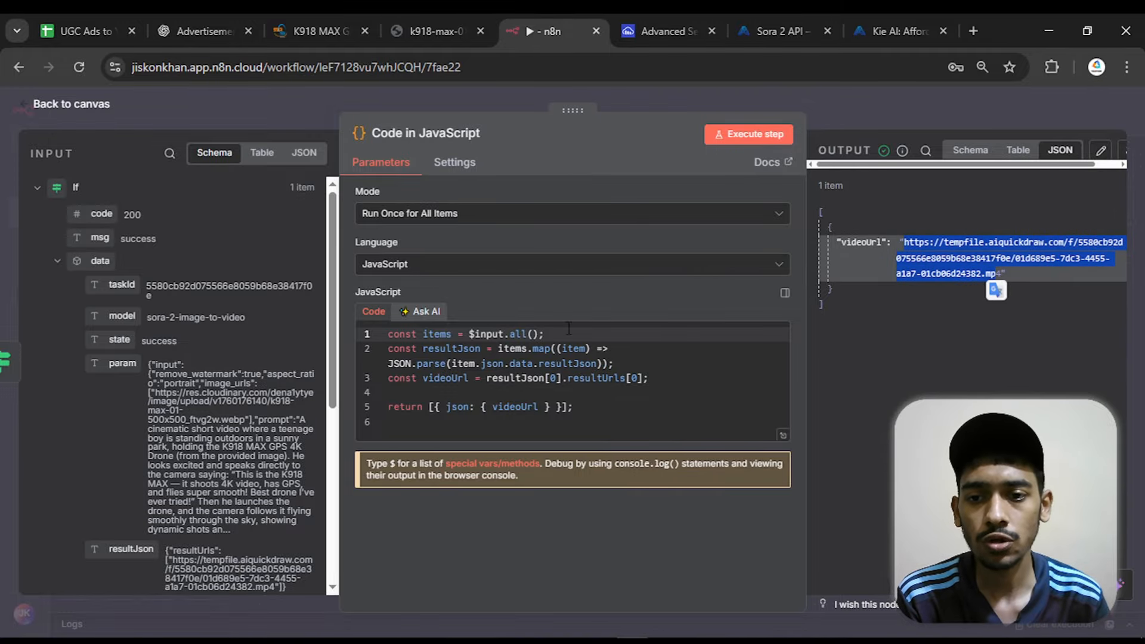
left_click(436, 313)
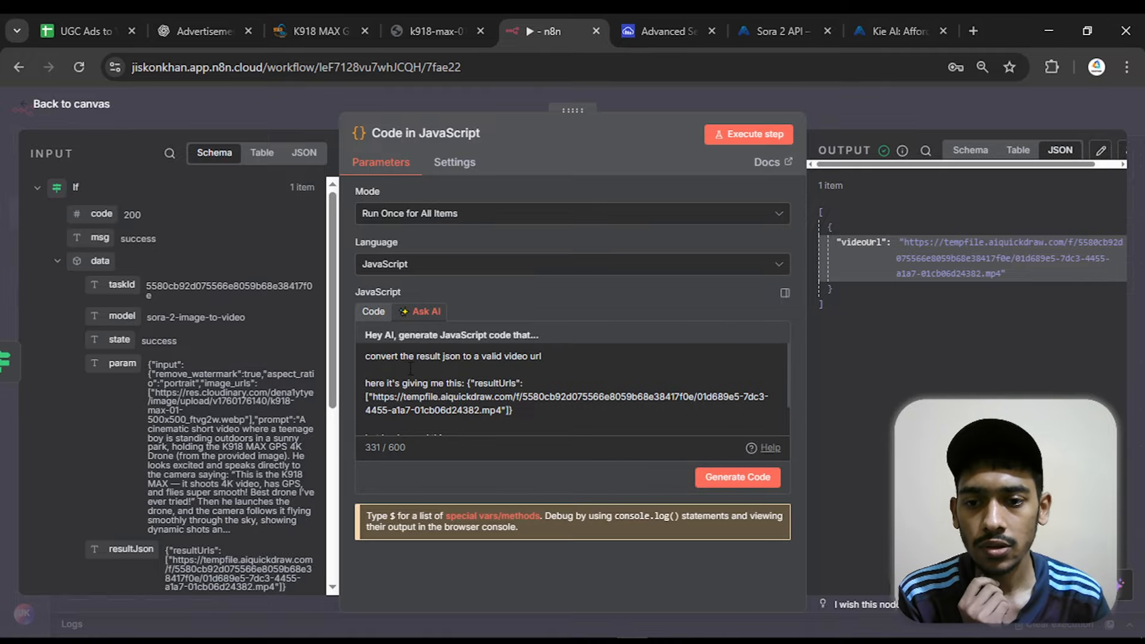
left_click_drag(365, 357, 581, 357)
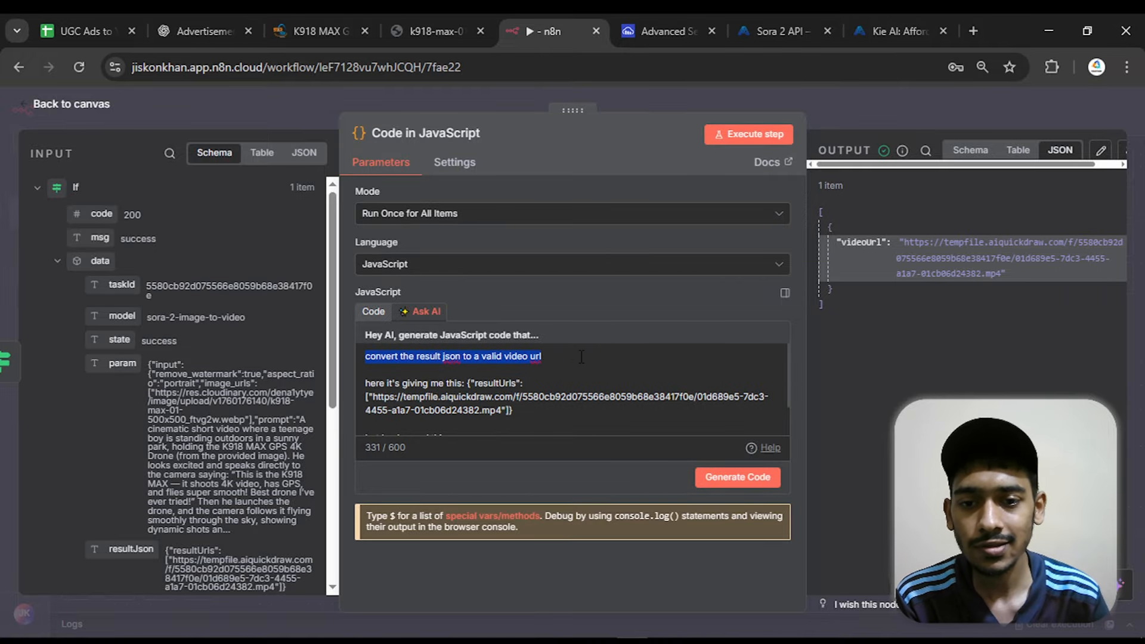
left_click(596, 361)
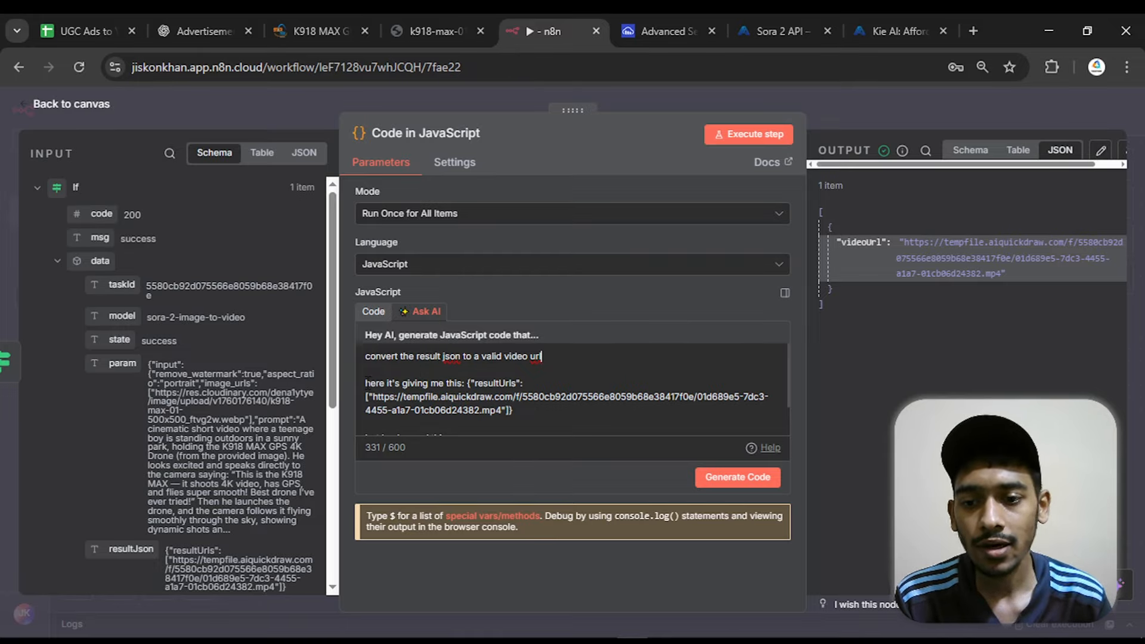
left_click_drag(365, 383, 455, 382)
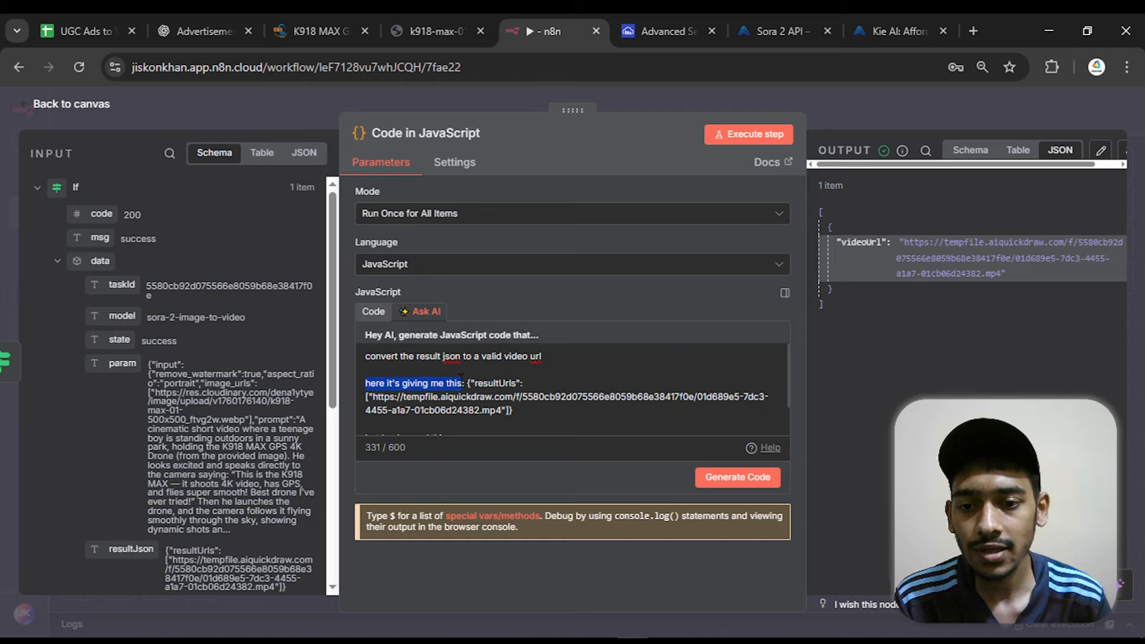
scroll(209, 471, "down", 3)
left_click(167, 464)
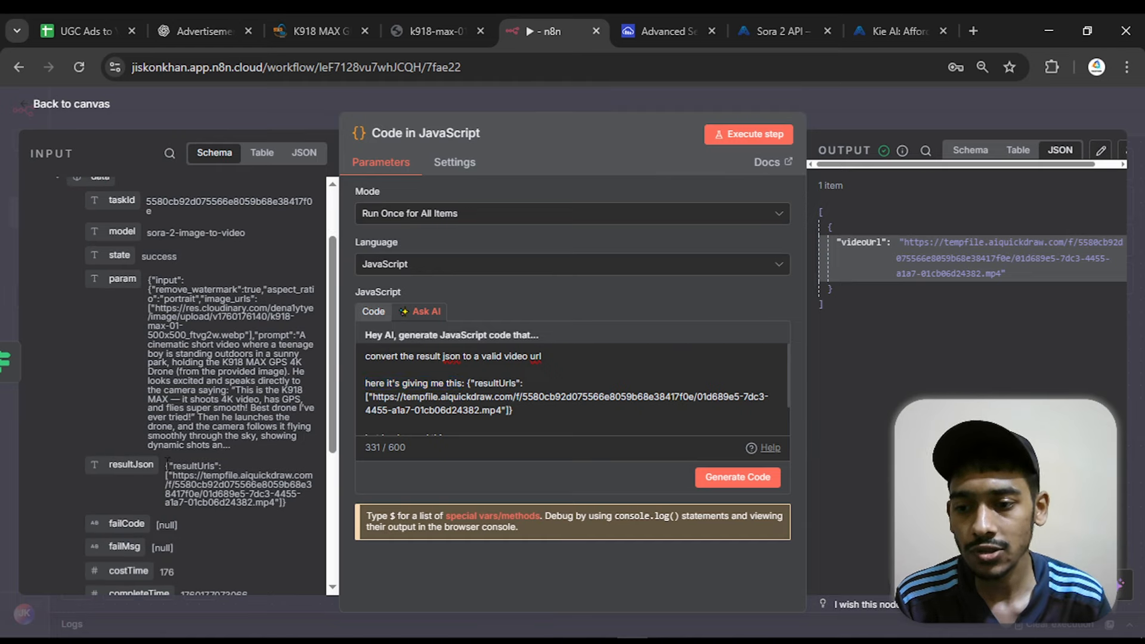
left_click_drag(168, 464, 292, 503)
left_click_drag(516, 410, 464, 385)
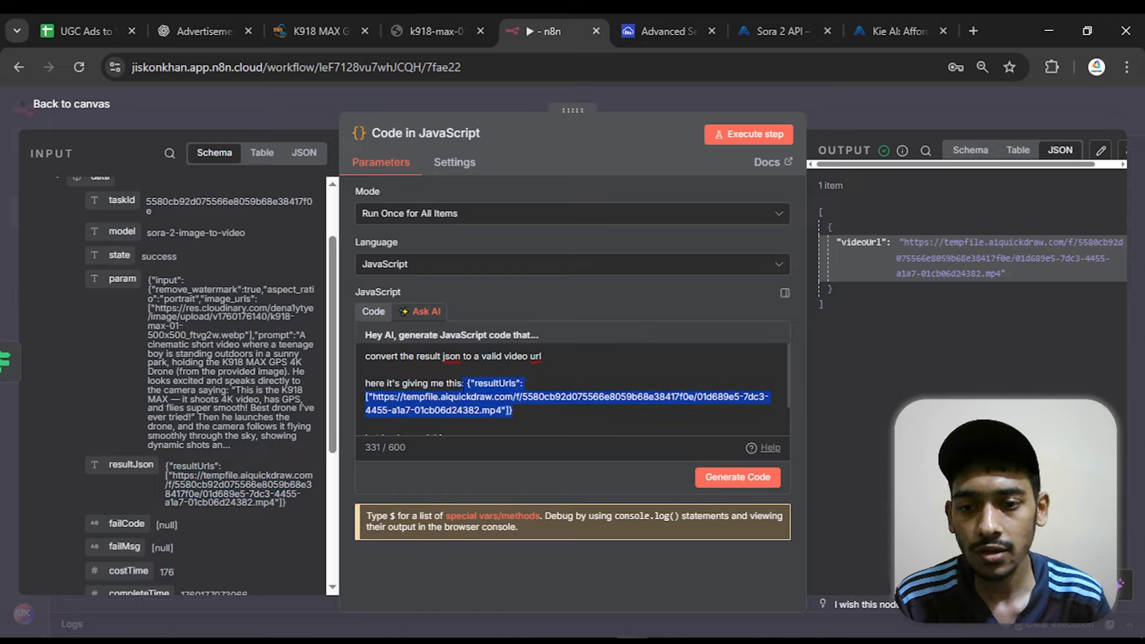
scroll(486, 368, "down", 1)
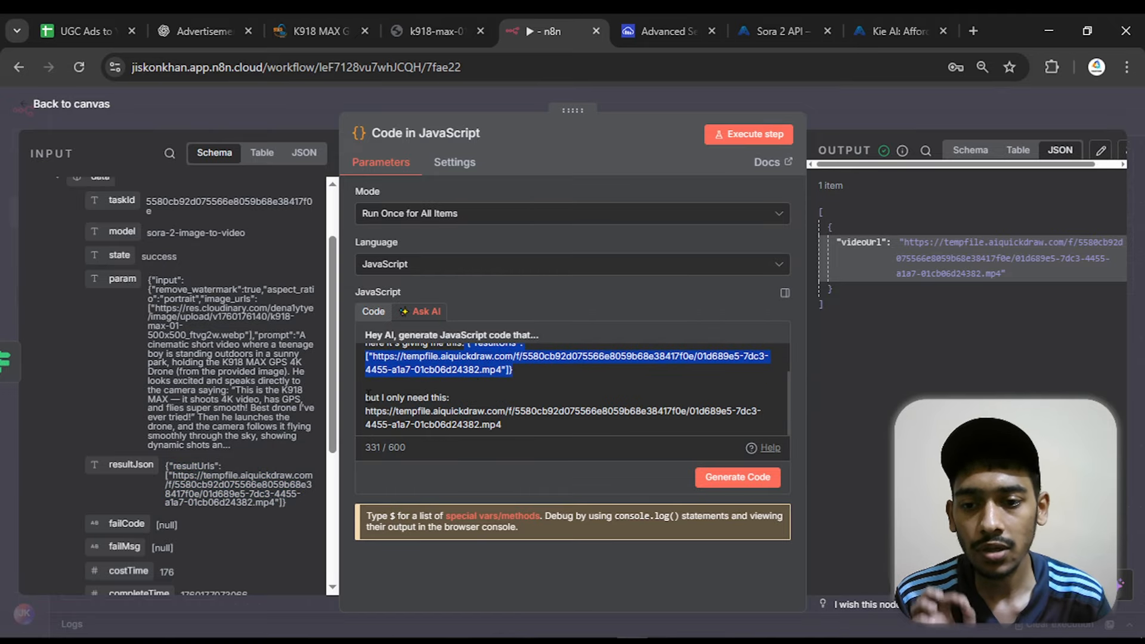
left_click_drag(365, 411, 524, 426)
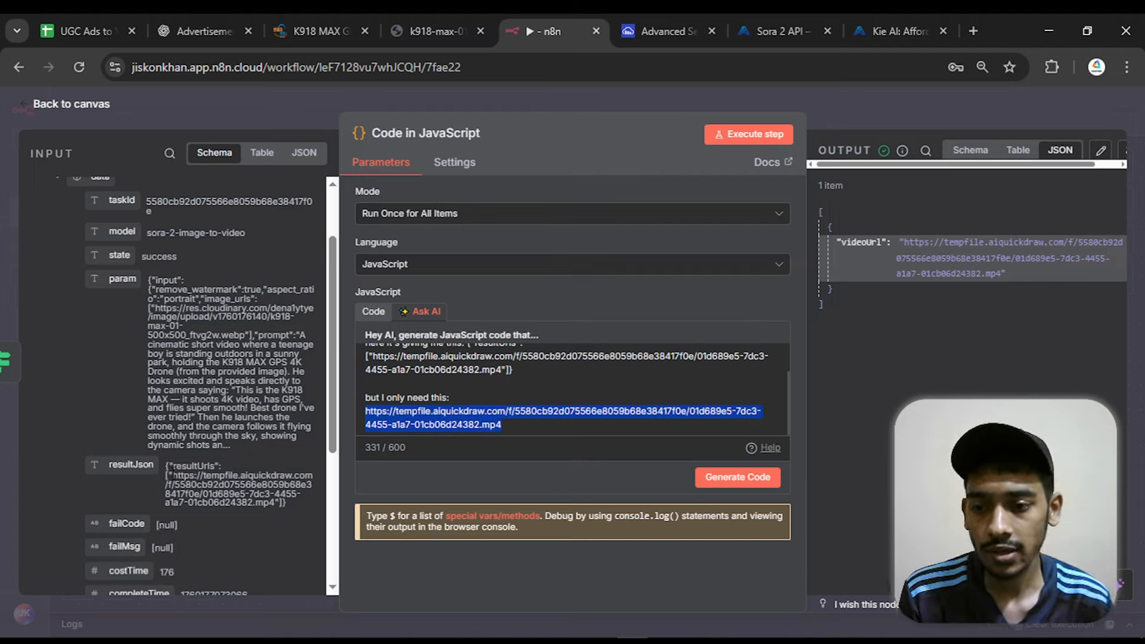
left_click_drag(173, 476, 293, 504)
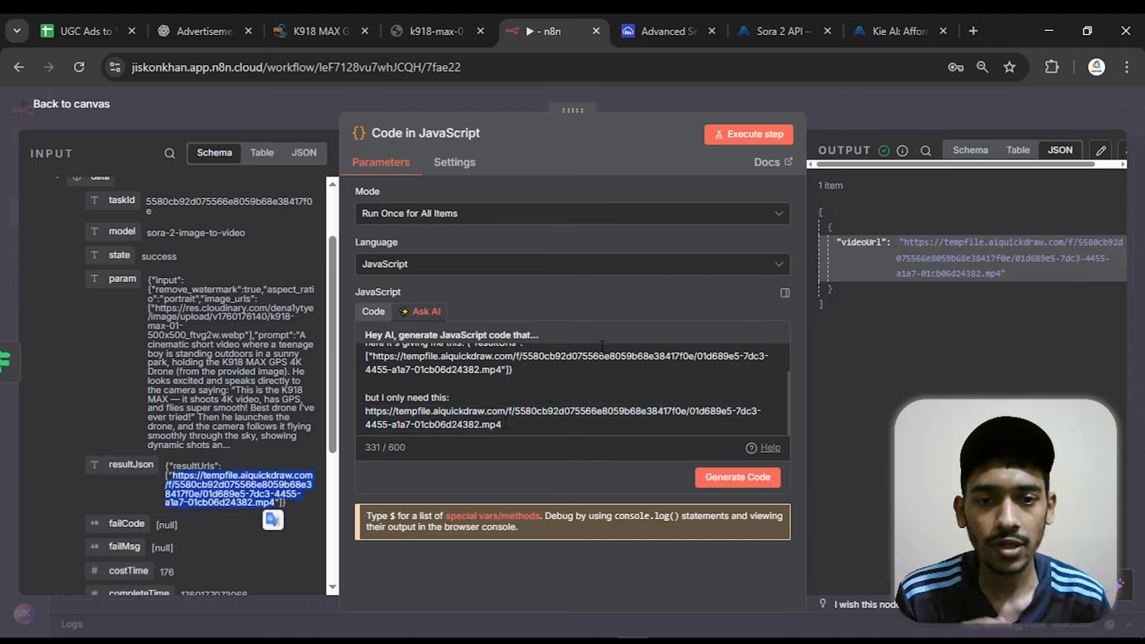
Examine the generated JavaScript code that extracts videoUrl from resultJson, and return to the canvas
left_click(372, 312)
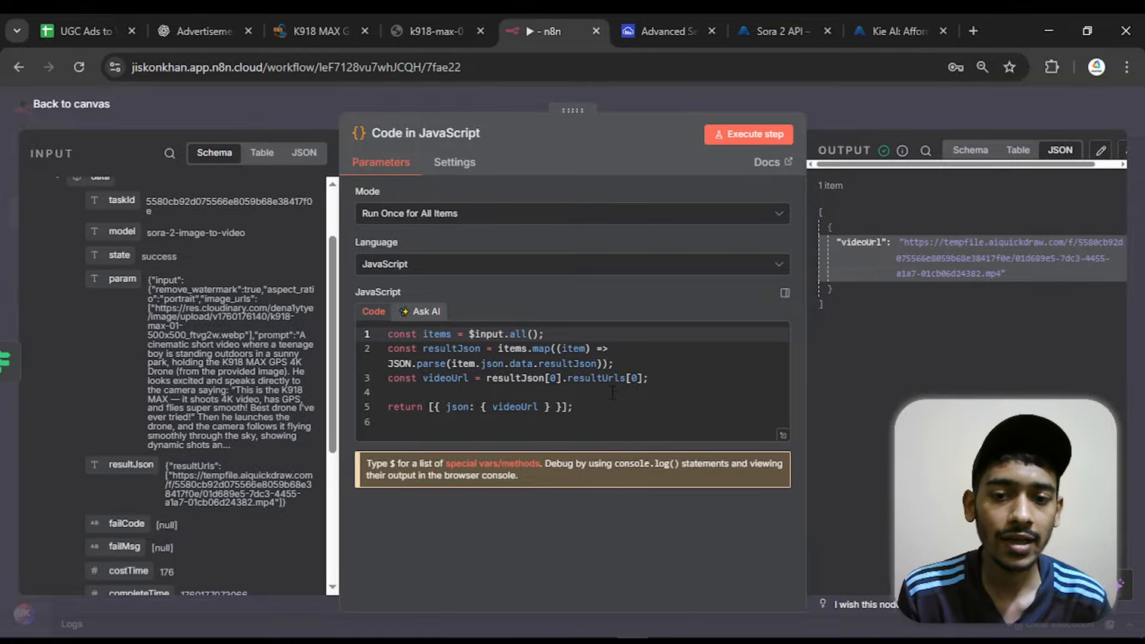
left_click_drag(602, 411, 388, 331)
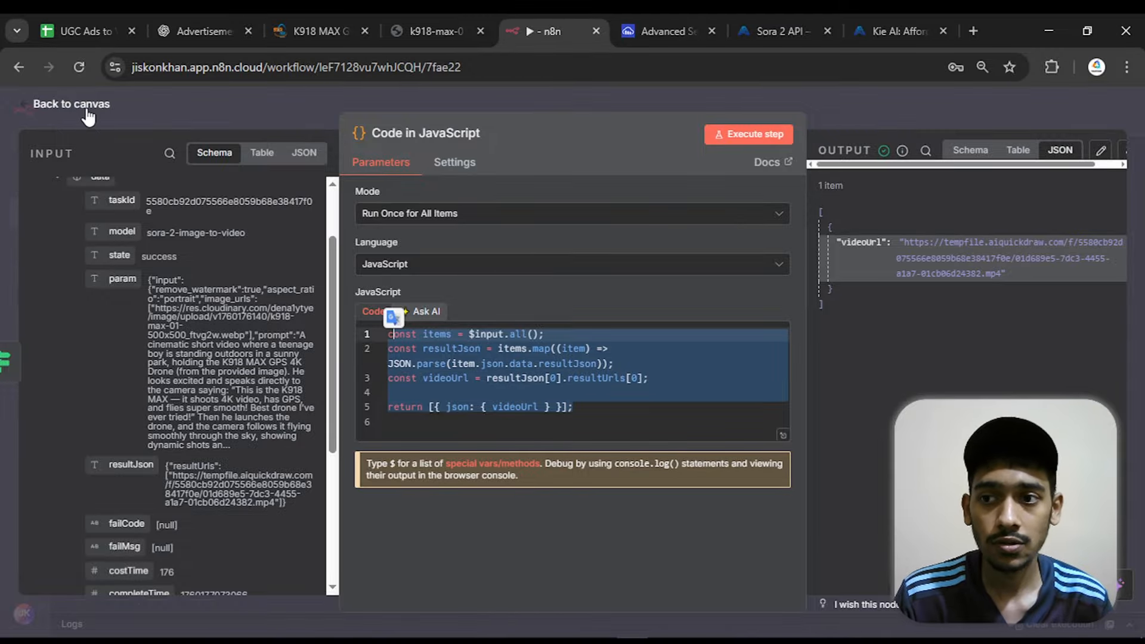
left_click(88, 107)
Add an HTTP Request node after Code in JavaScript, with its URL mapped to {{ $json.videoUrl }}, and return to the canvas
scroll(889, 316, "right", 3)
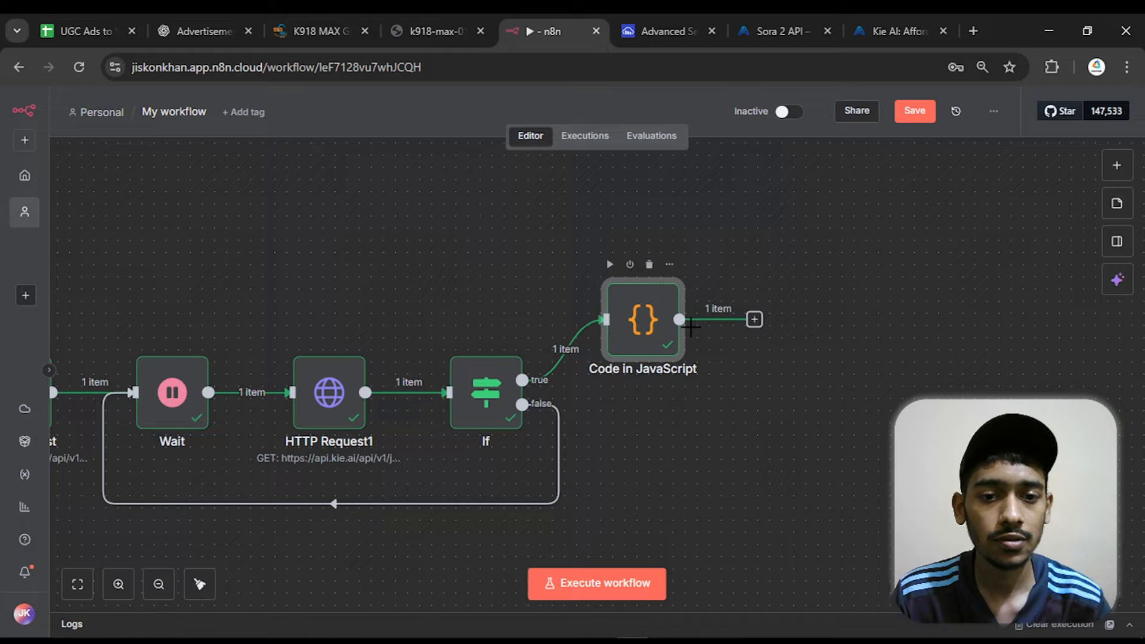
left_click(755, 319)
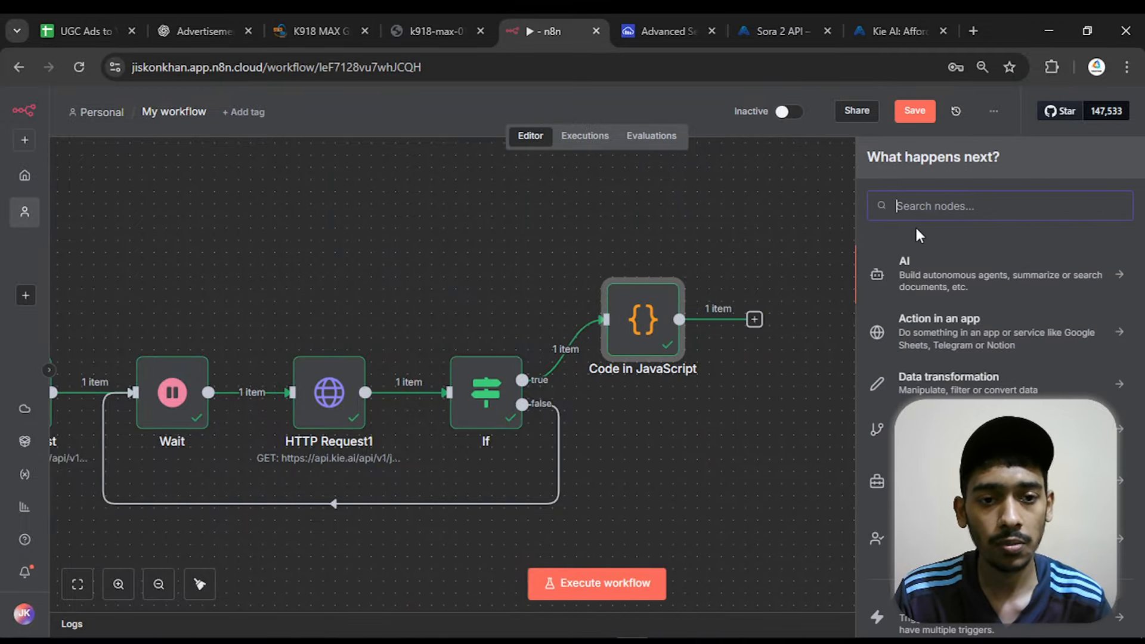
type("http")
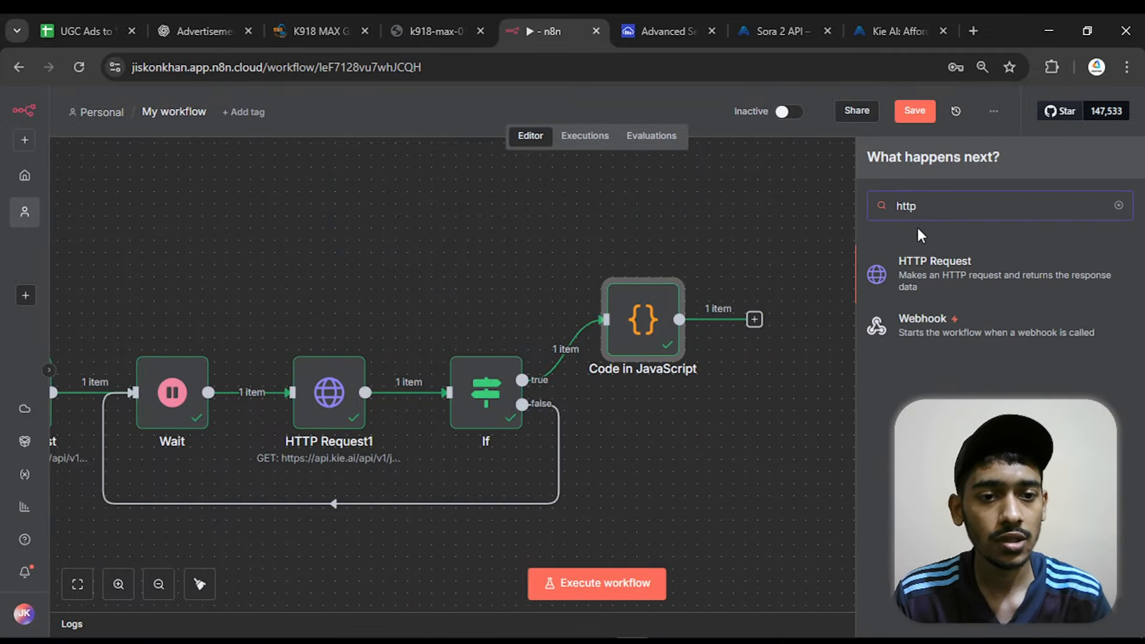
left_click(1008, 270)
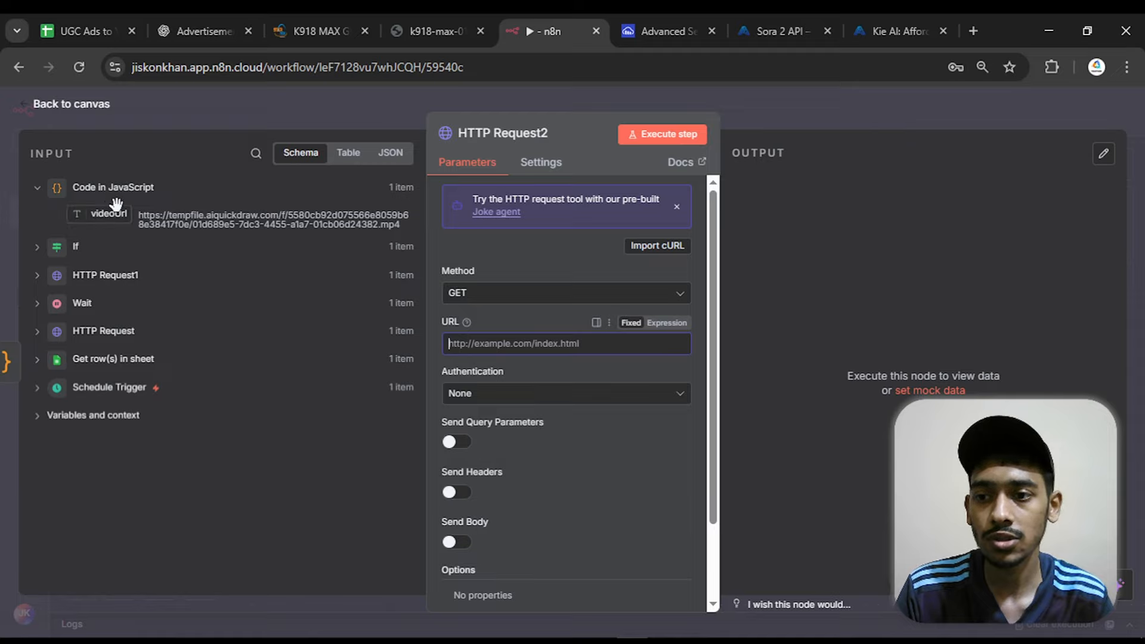
left_click_drag(117, 205, 454, 341)
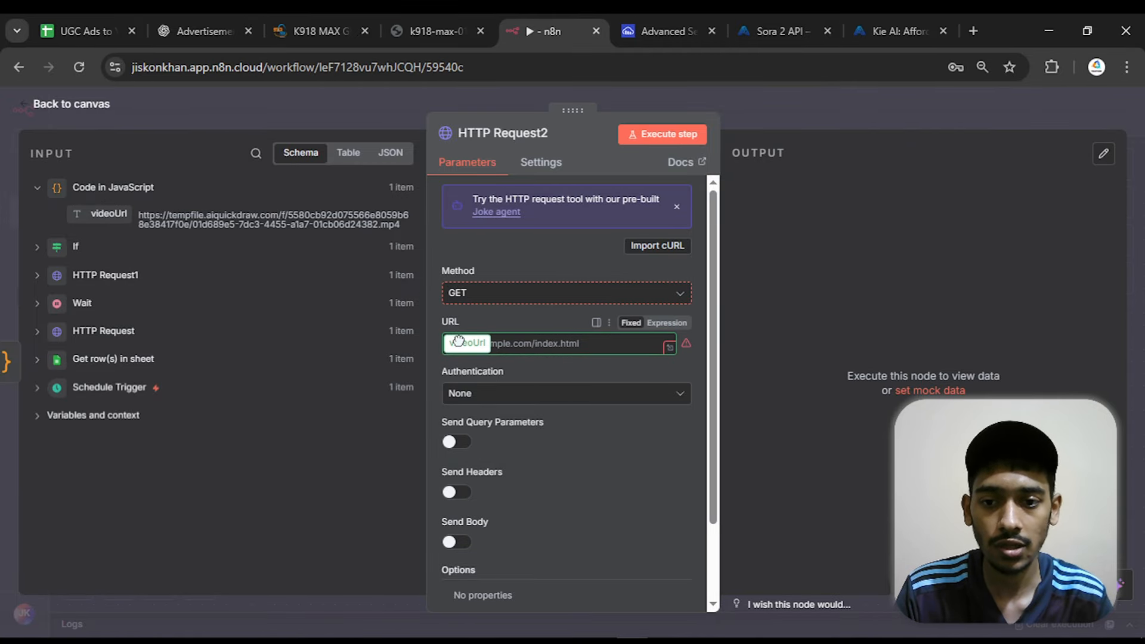
left_click(435, 312)
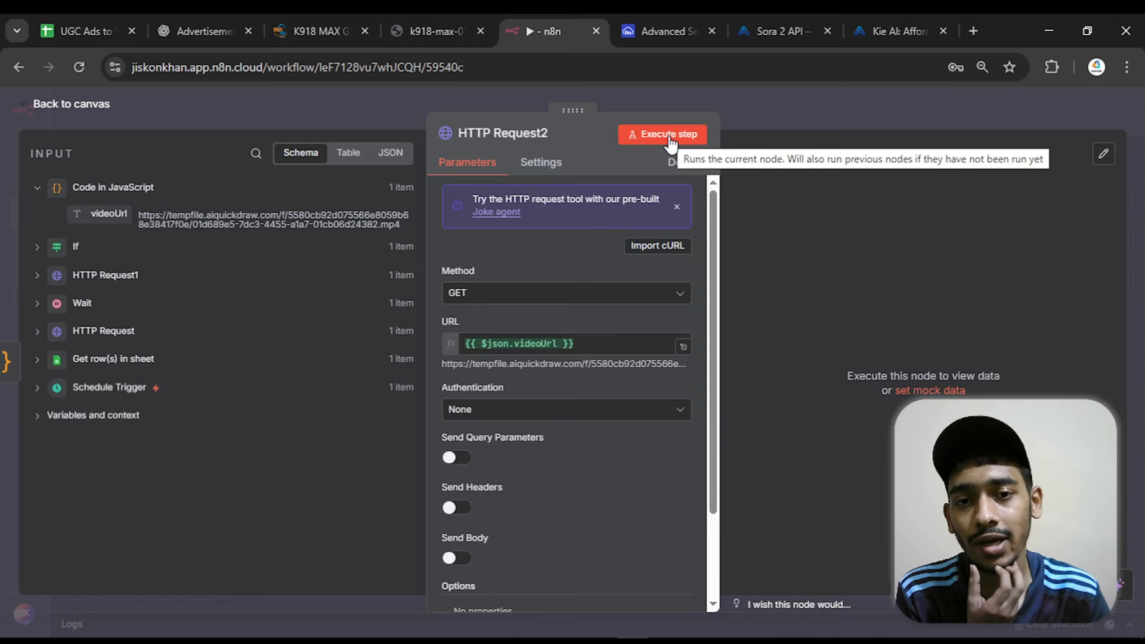
left_click(84, 108)
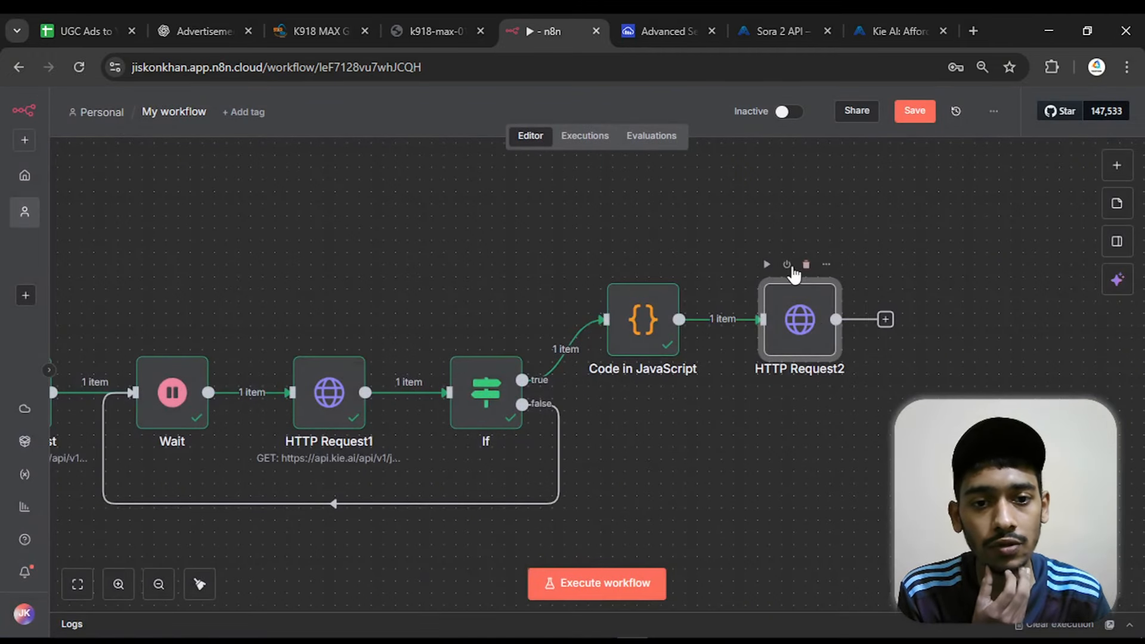
Execute the HTTP Request2 node, view its binary video output, and check the file details, including the file extension
left_click(767, 265)
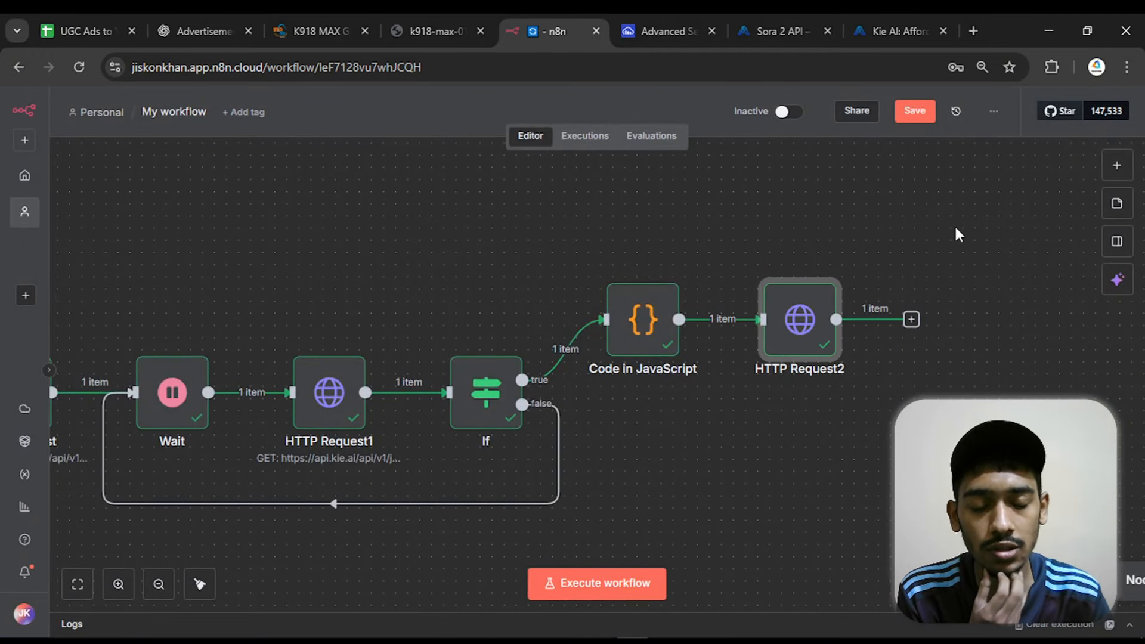
double_click(800, 317)
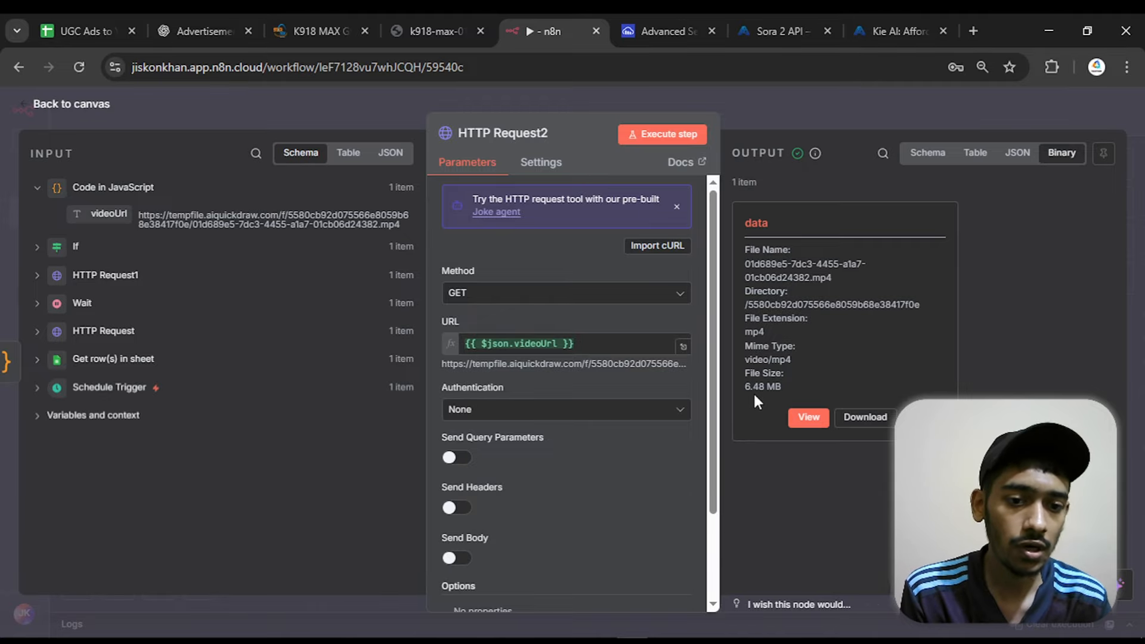
left_click(808, 417)
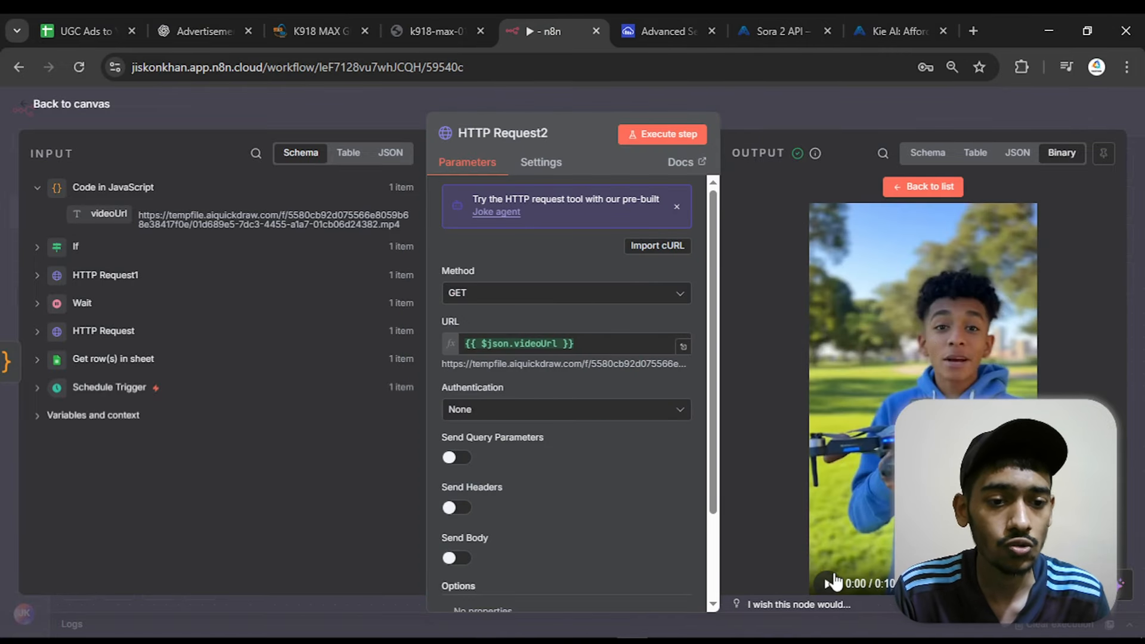
left_click(70, 105)
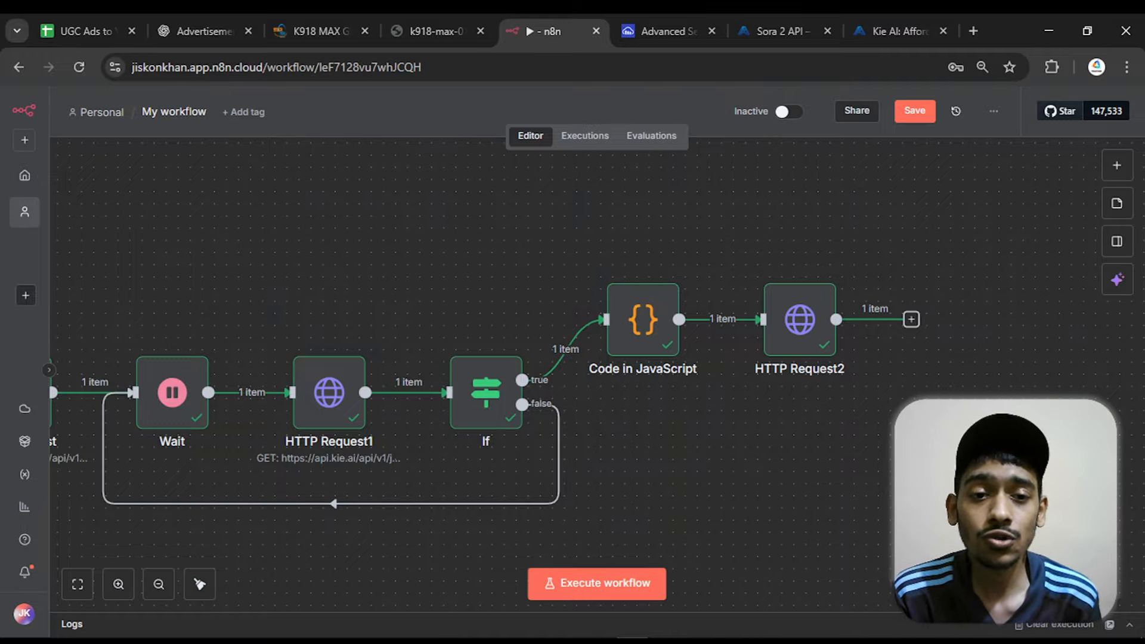
left_click(818, 325)
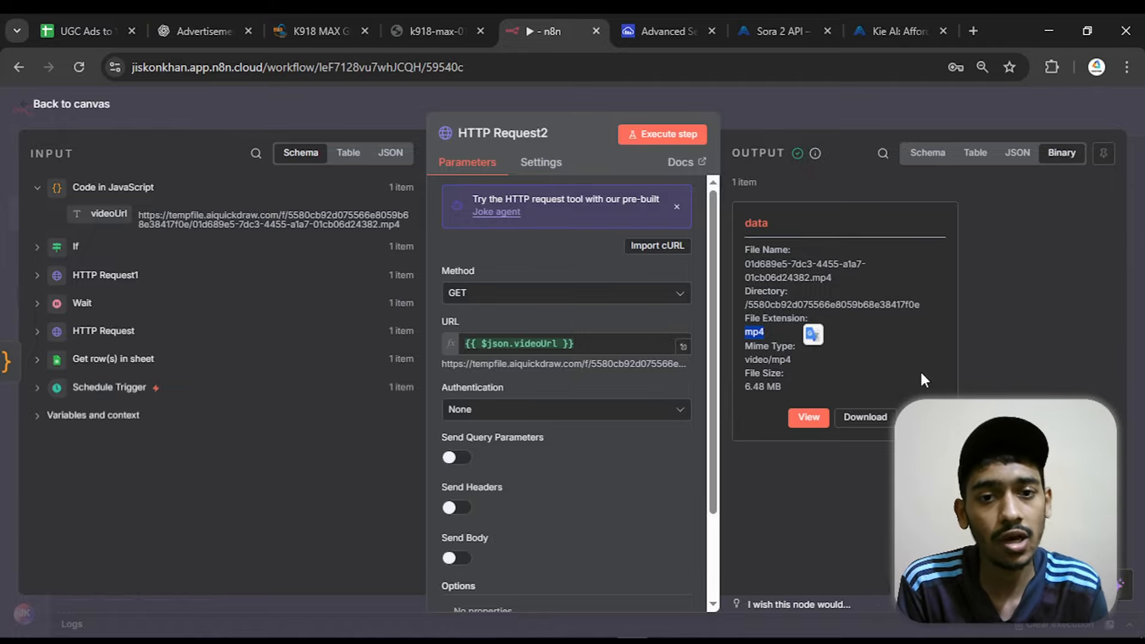
left_click(107, 105)
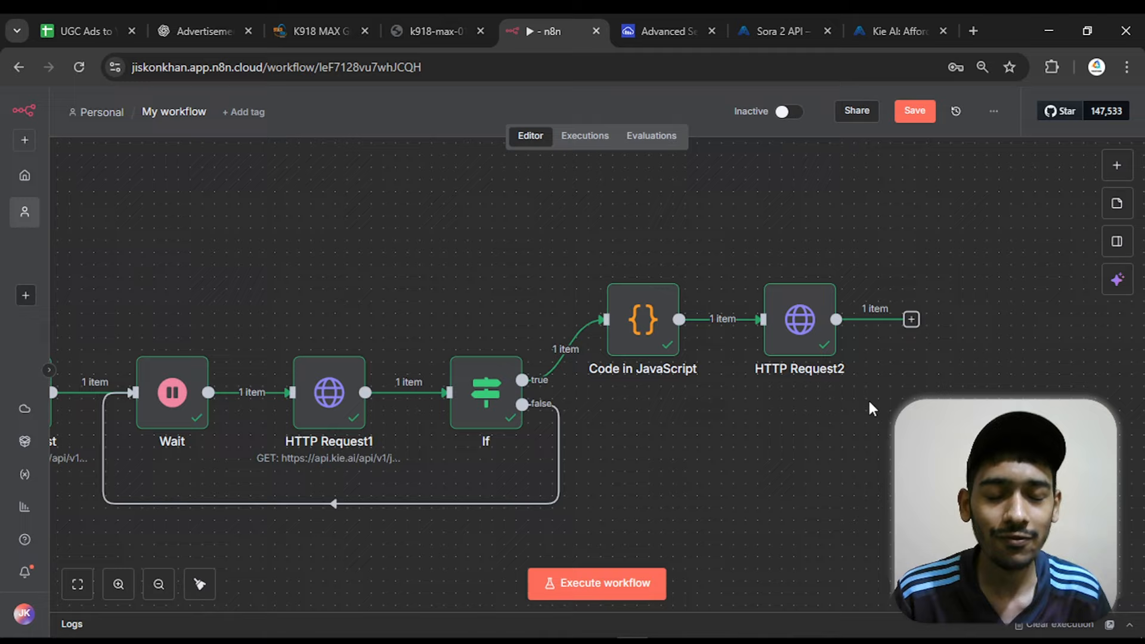
Replace the HTTP Request2 node after Code in JavaScript with an Information Extractor node
scroll(869, 402, "down", 3)
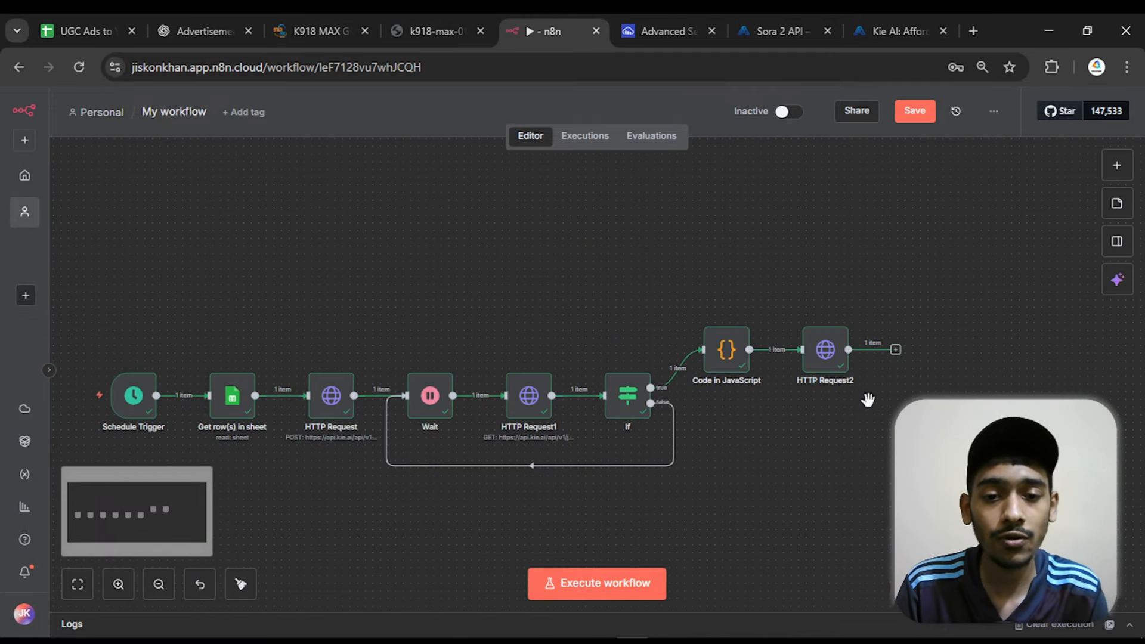
left_click_drag(534, 309, 559, 299)
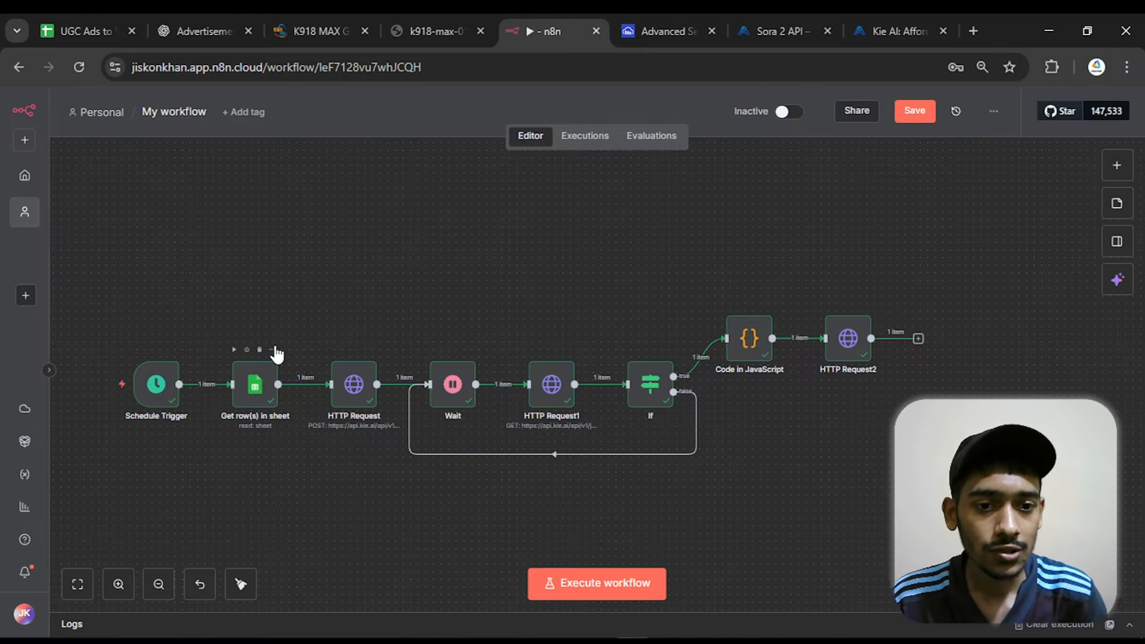
scroll(797, 327, "up", 3)
scroll(769, 311, "right", 4)
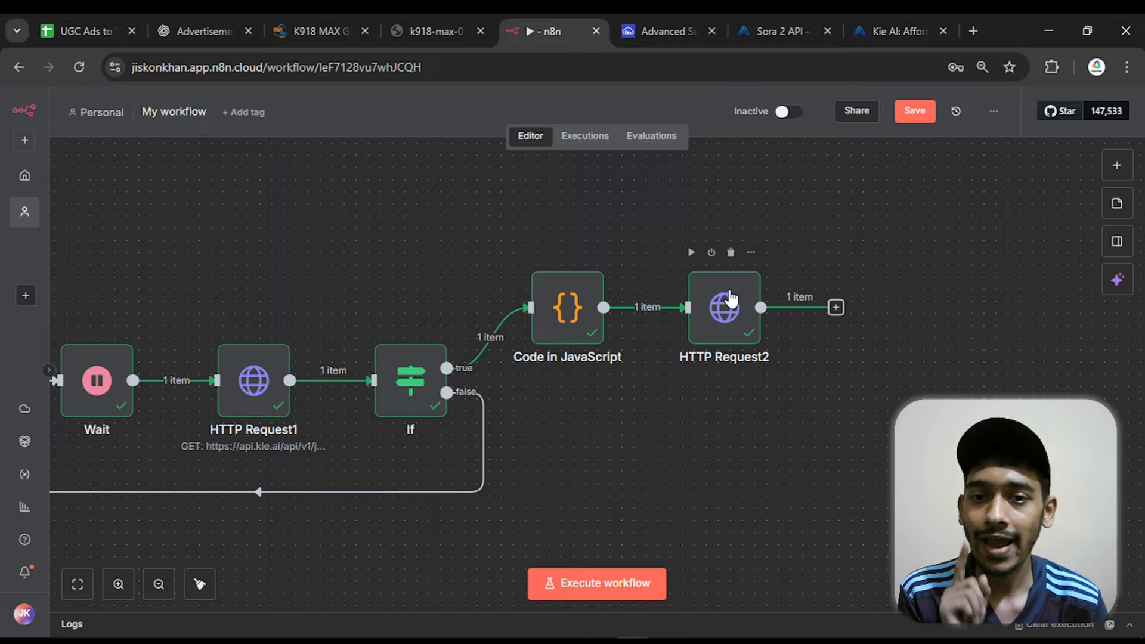
left_click(731, 253)
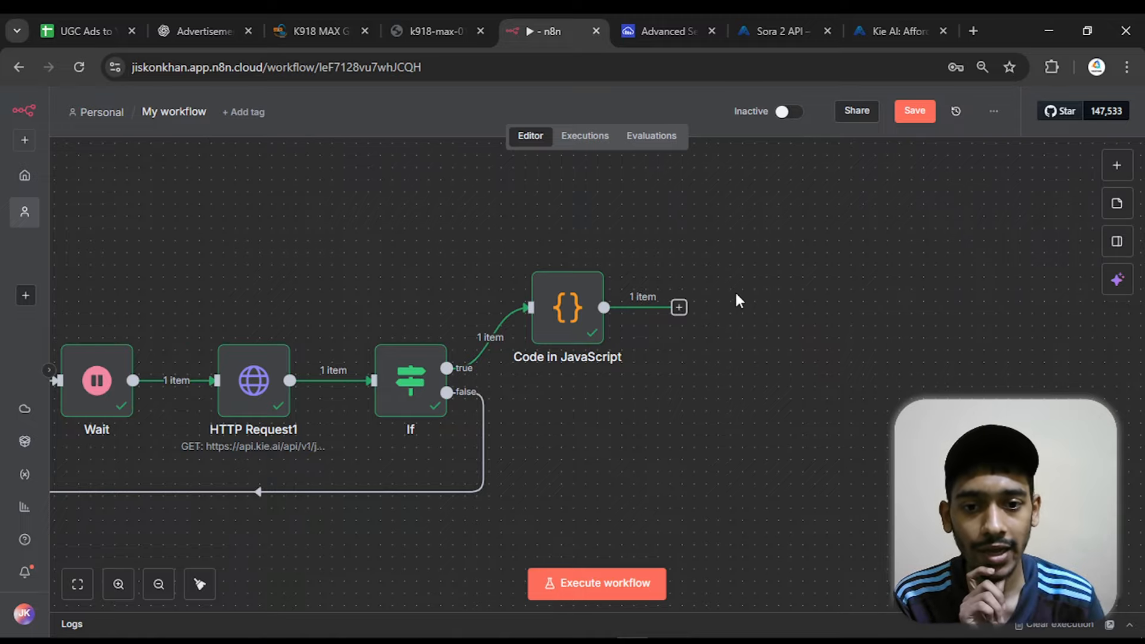
left_click(679, 308)
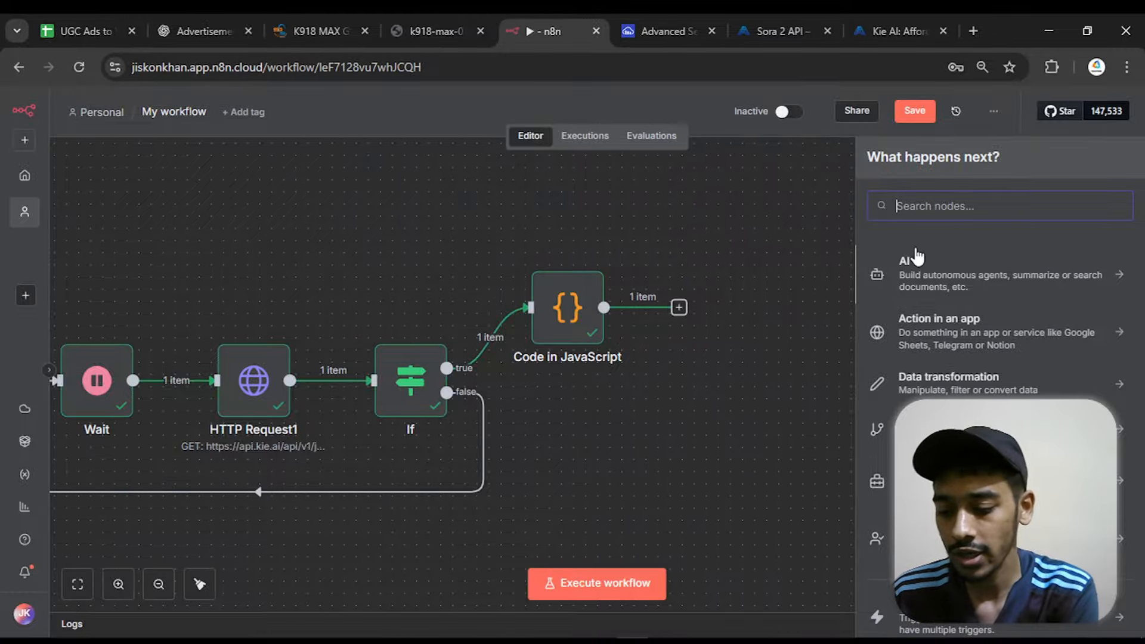
type("ai agent")
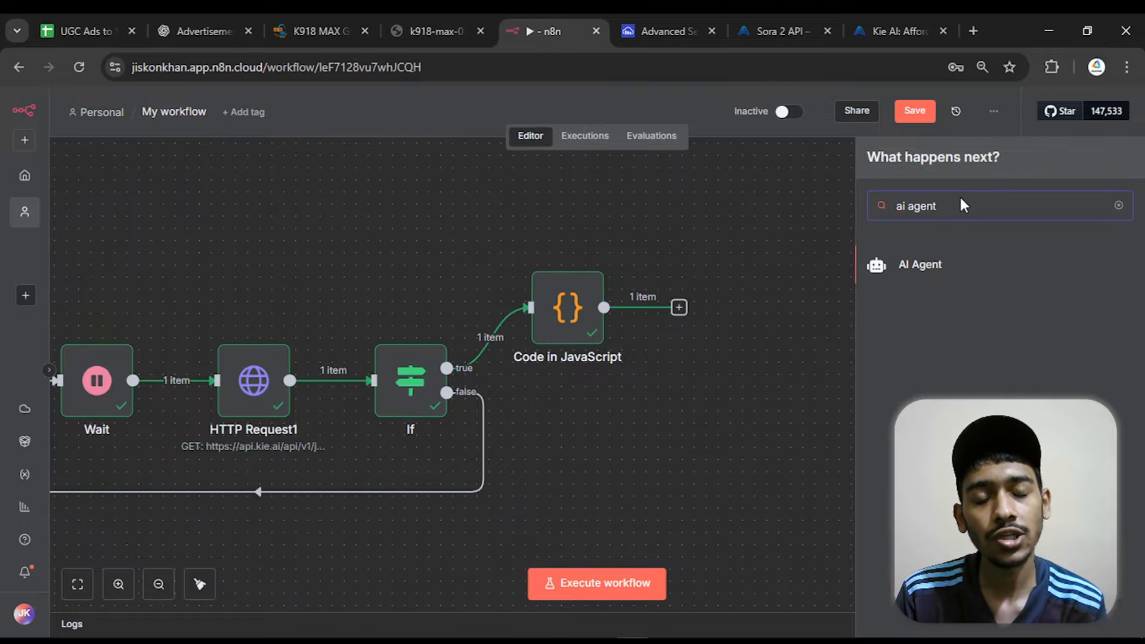
key("BackSpace")
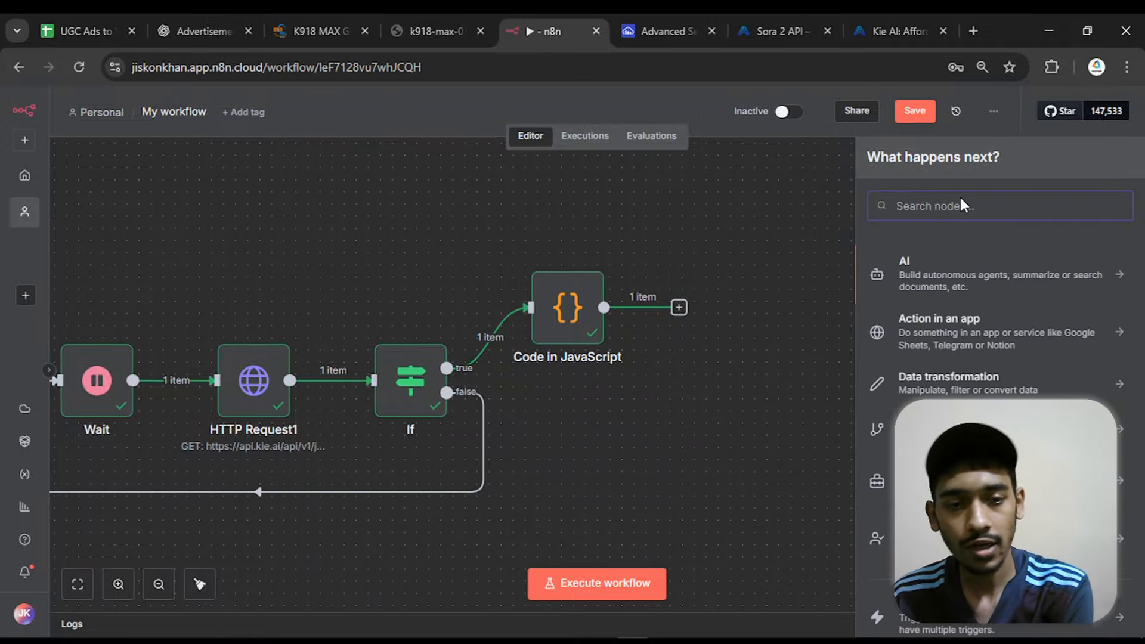
type("information")
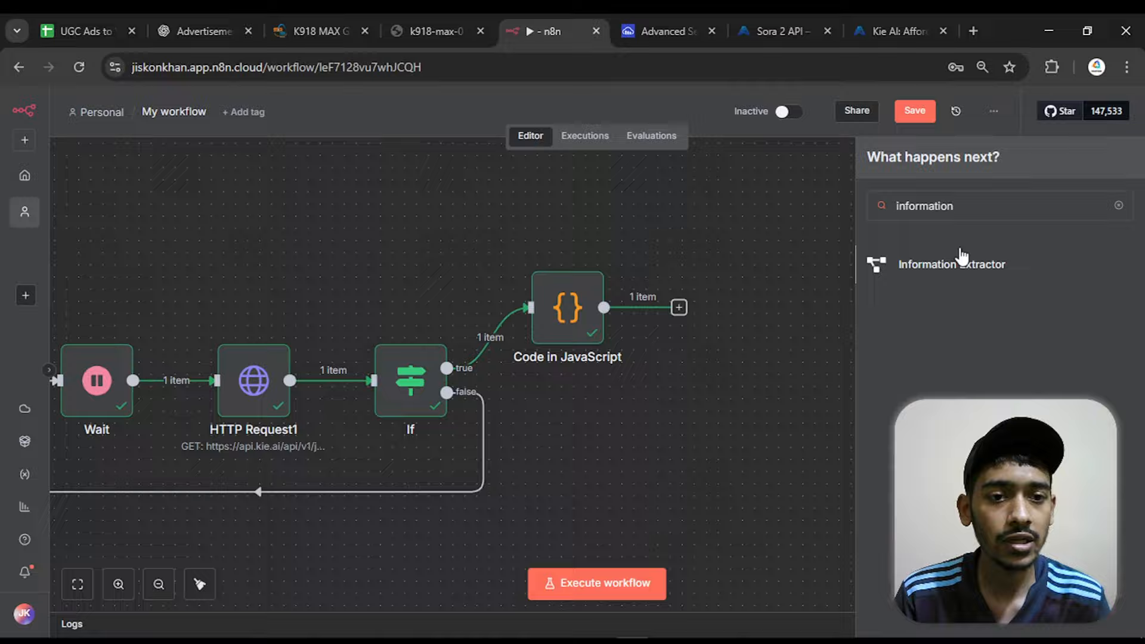
left_click(962, 257)
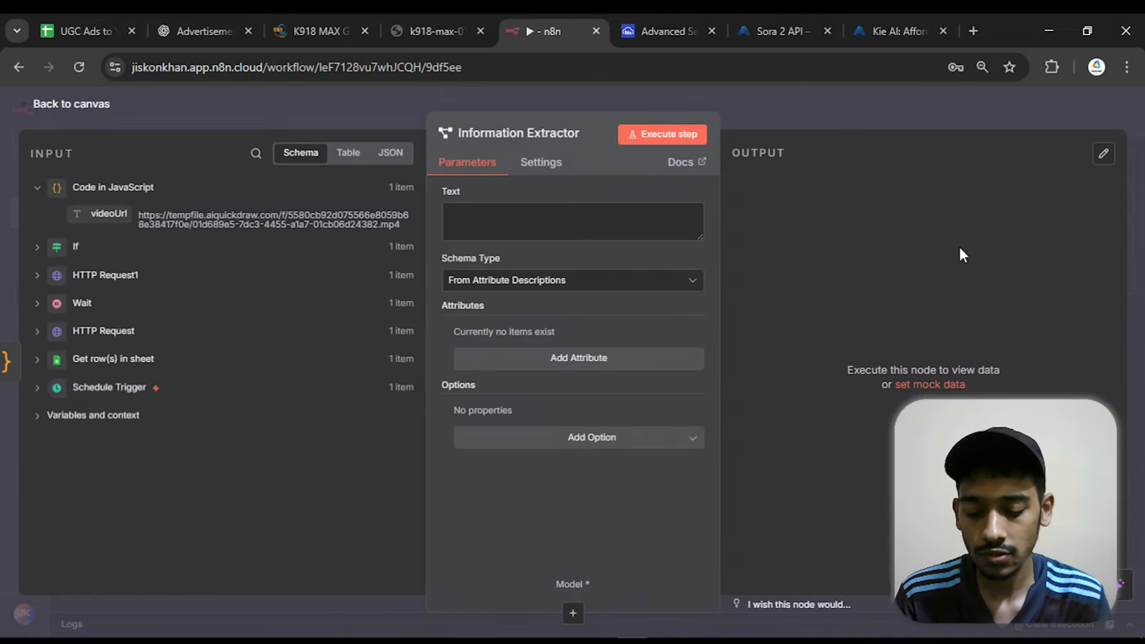
Begin the Text prompt with "You have to generate a video title and a description for that video which will be UGC video ads for products and"
left_click(543, 224)
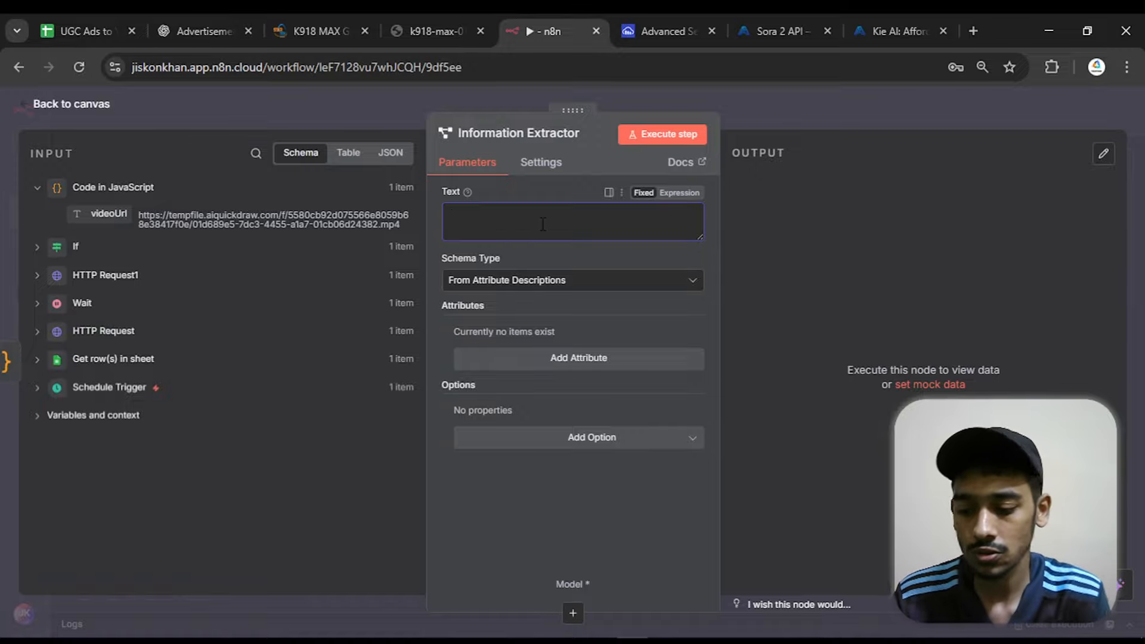
type("Yo")
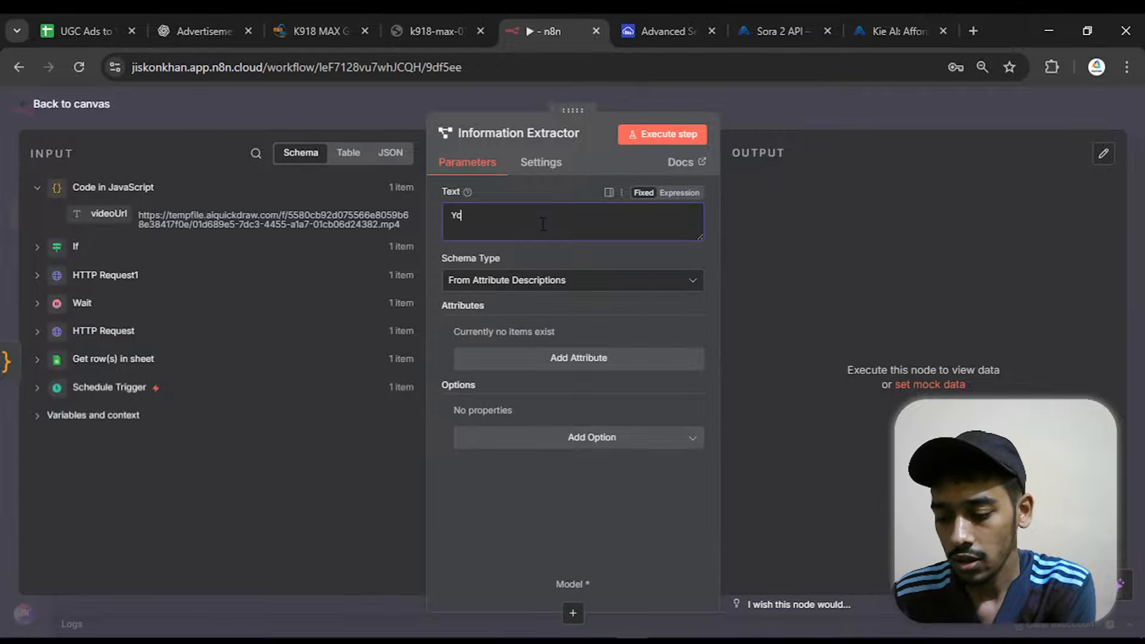
type("u have to ")
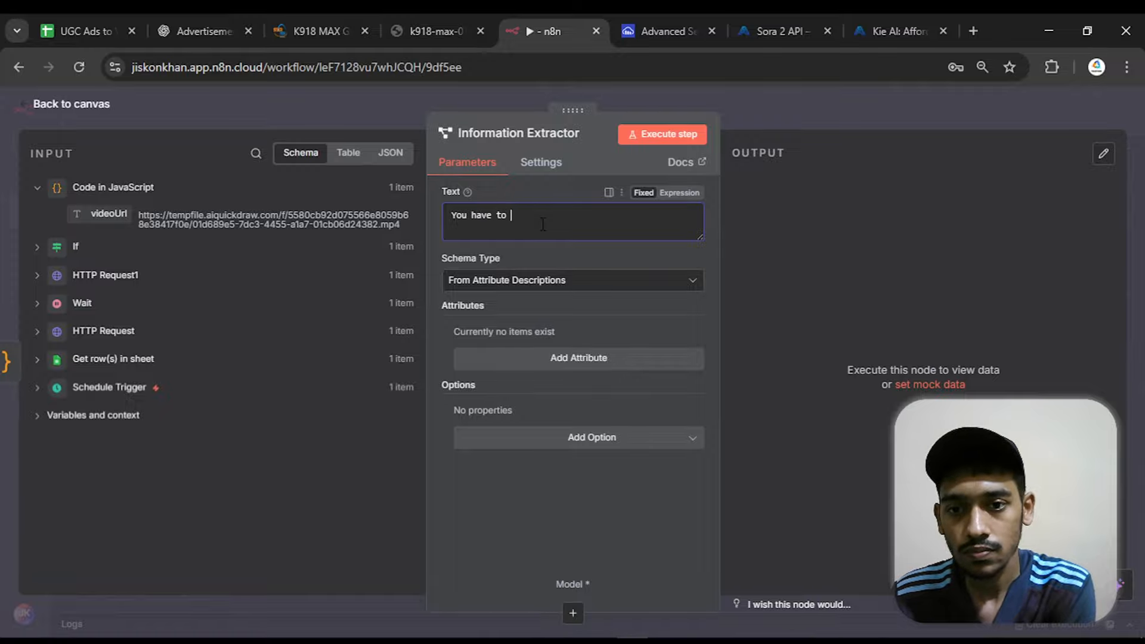
type("genera")
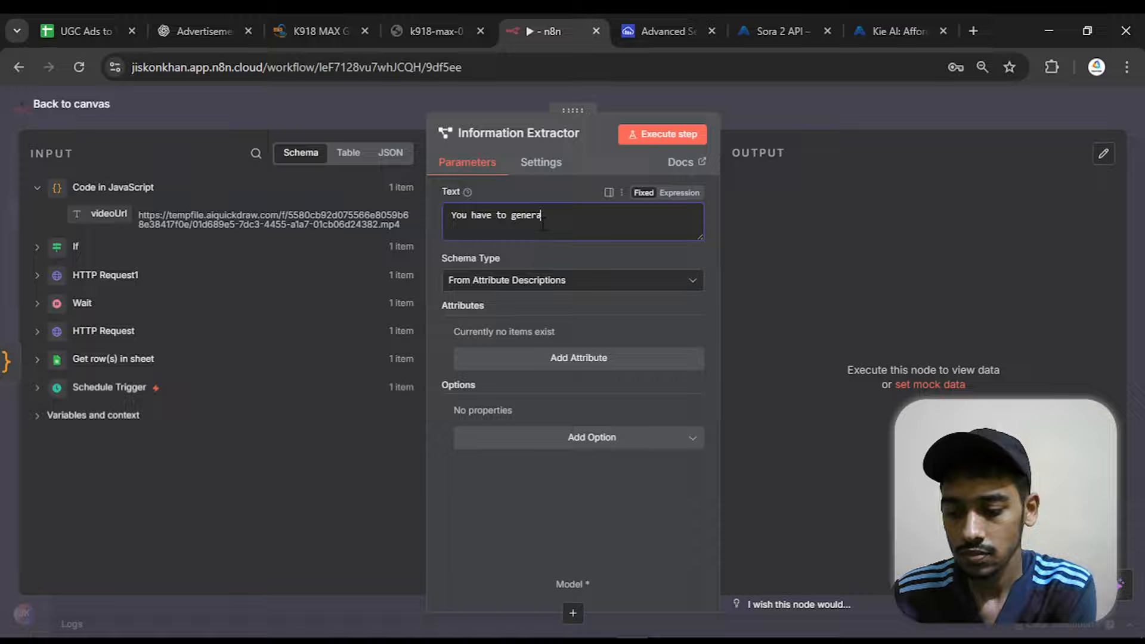
type("te a ")
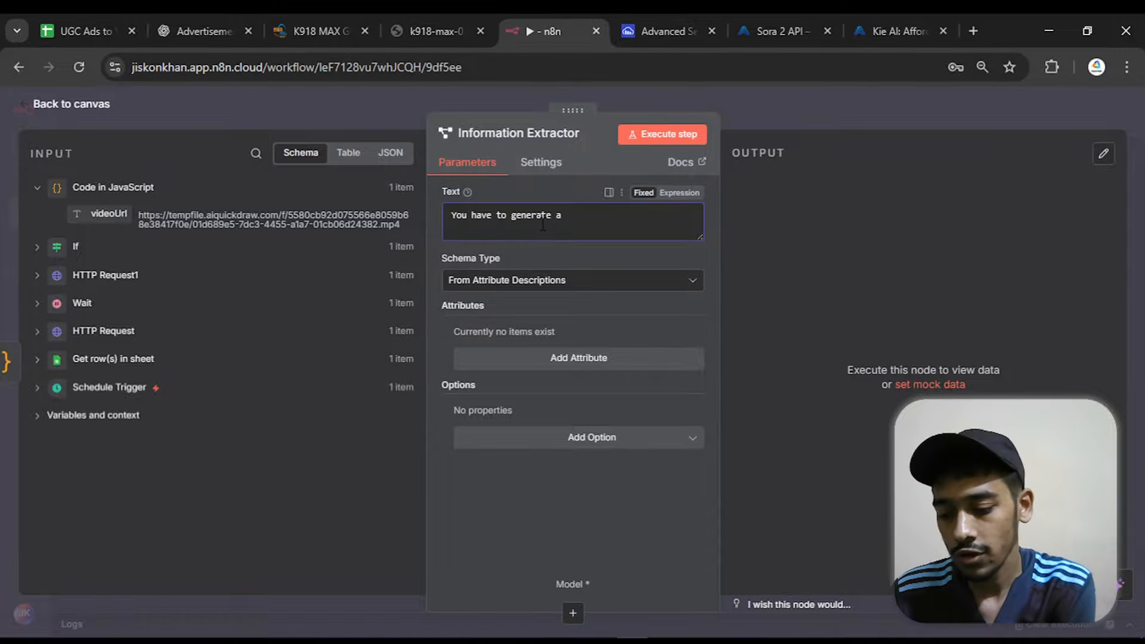
type("video ")
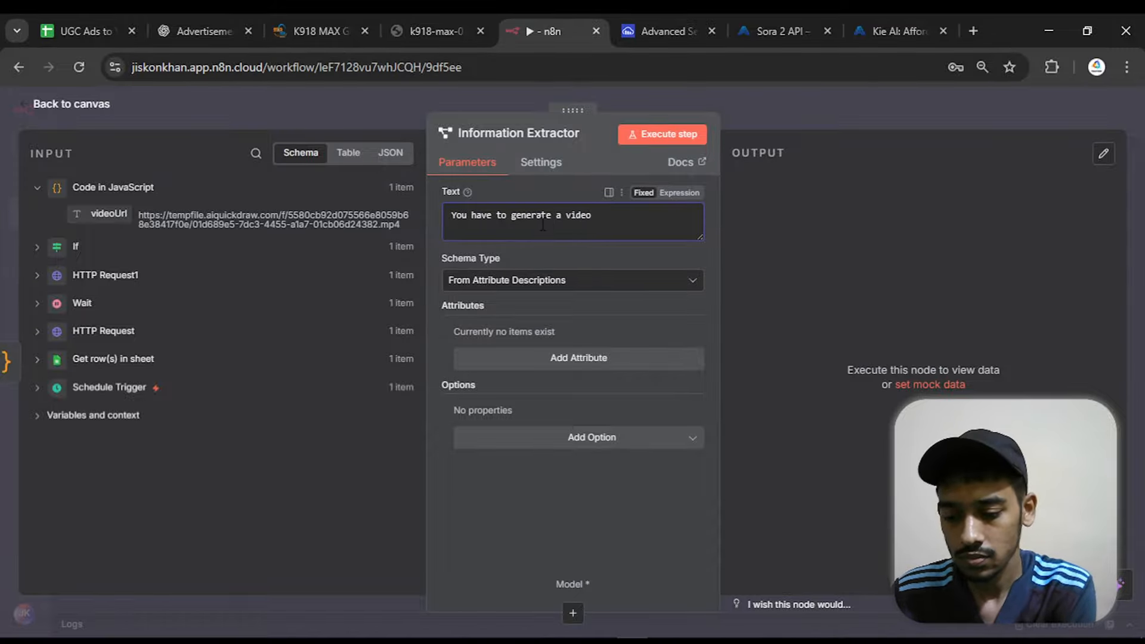
type("title and")
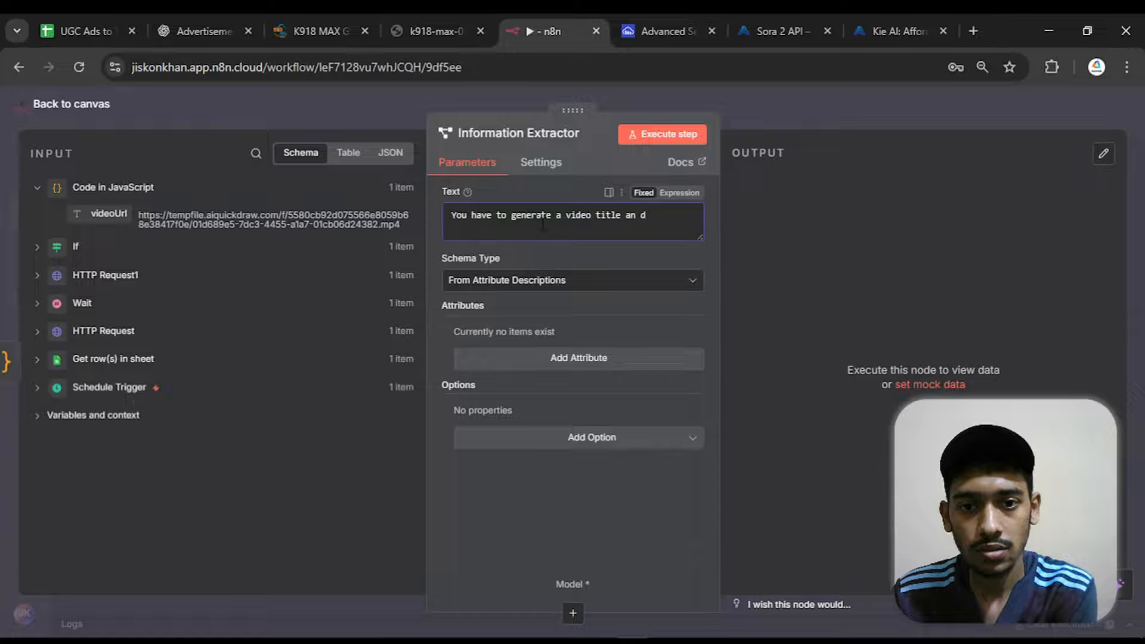
type(" a desc")
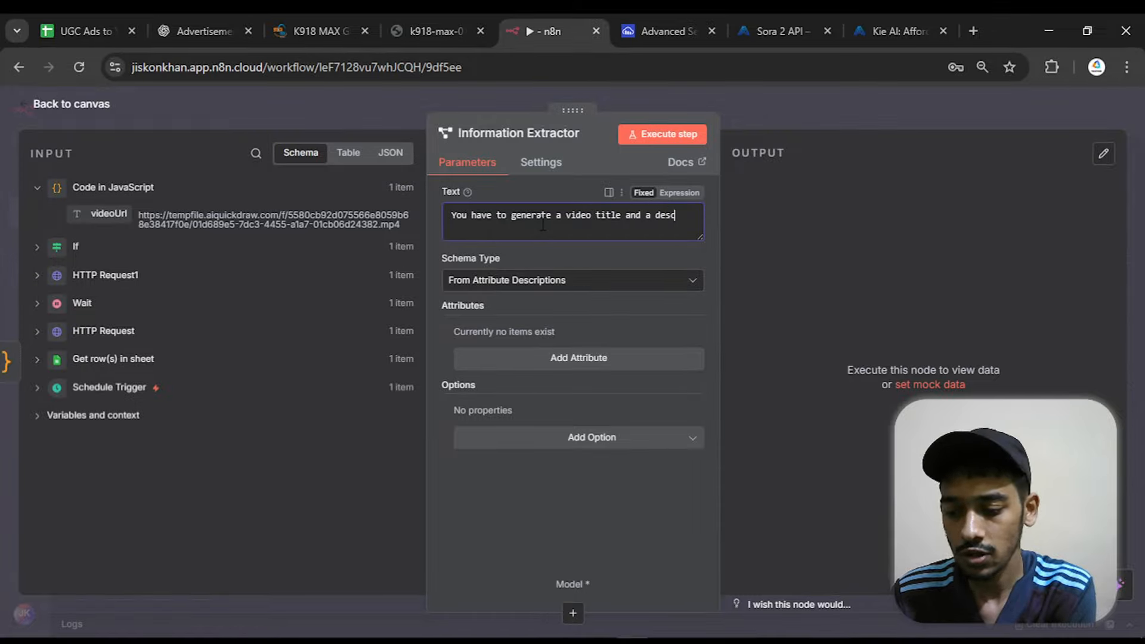
type("ription fo")
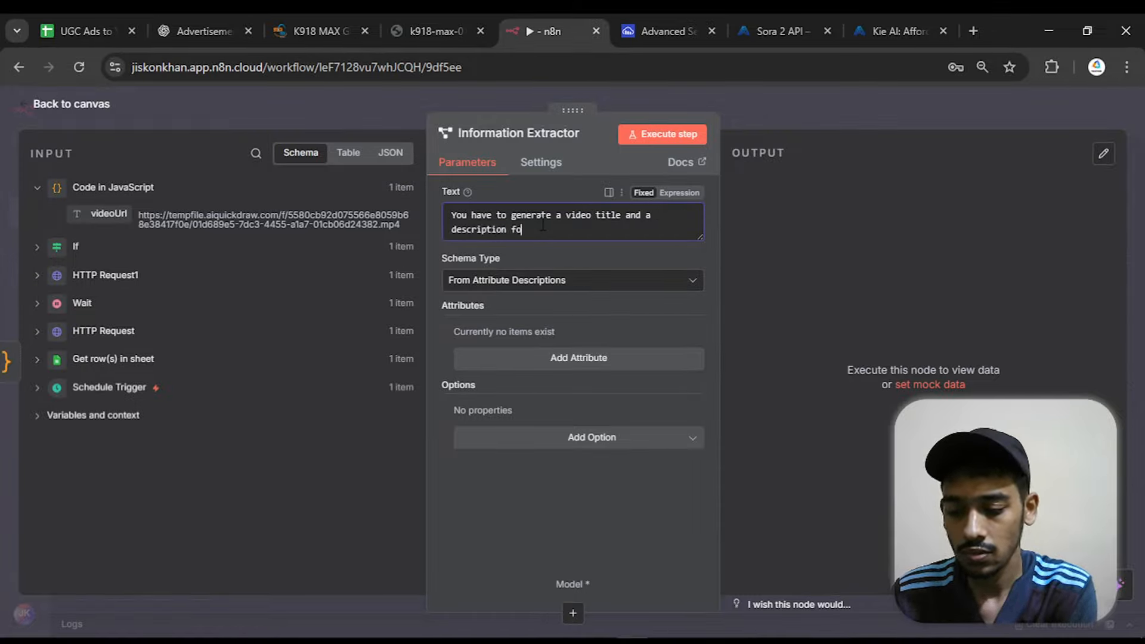
type("r that ")
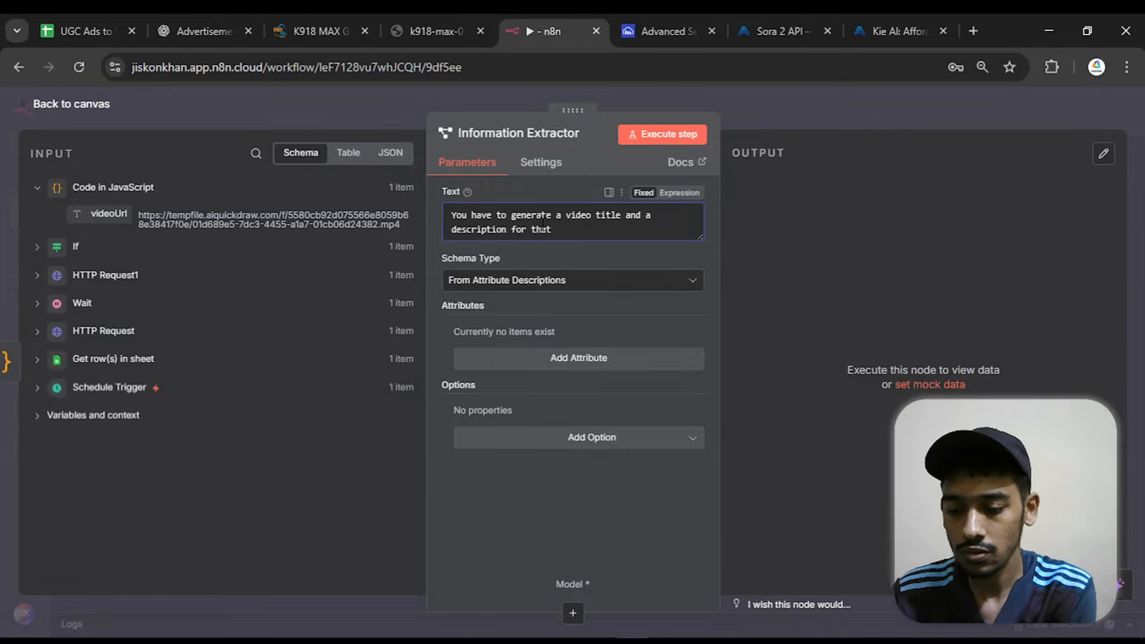
type("video wh")
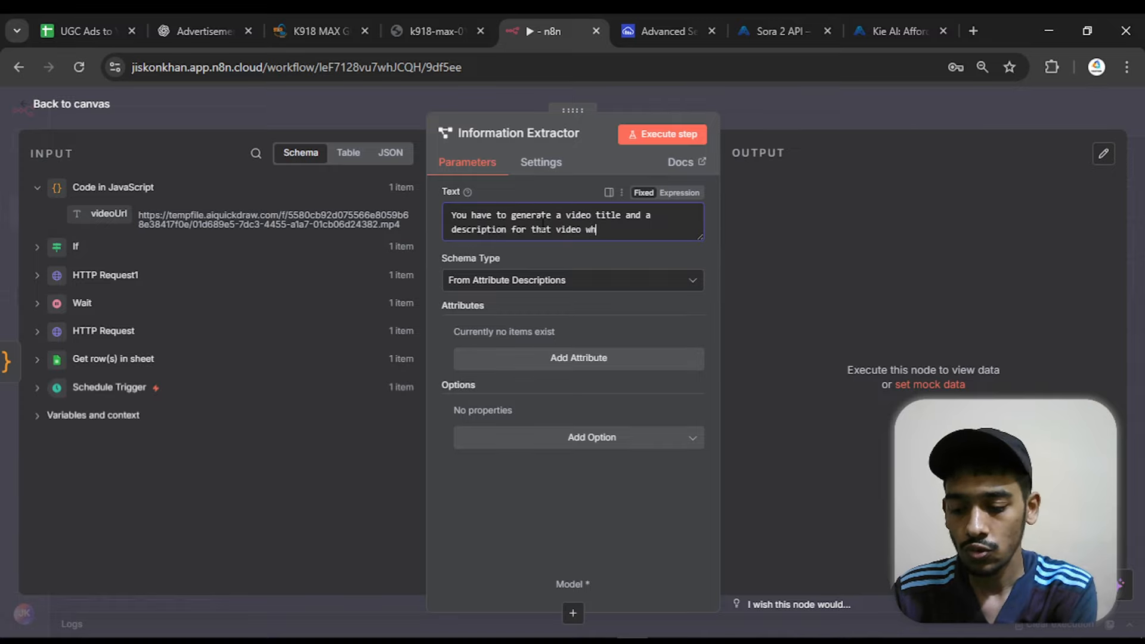
type("ich will ")
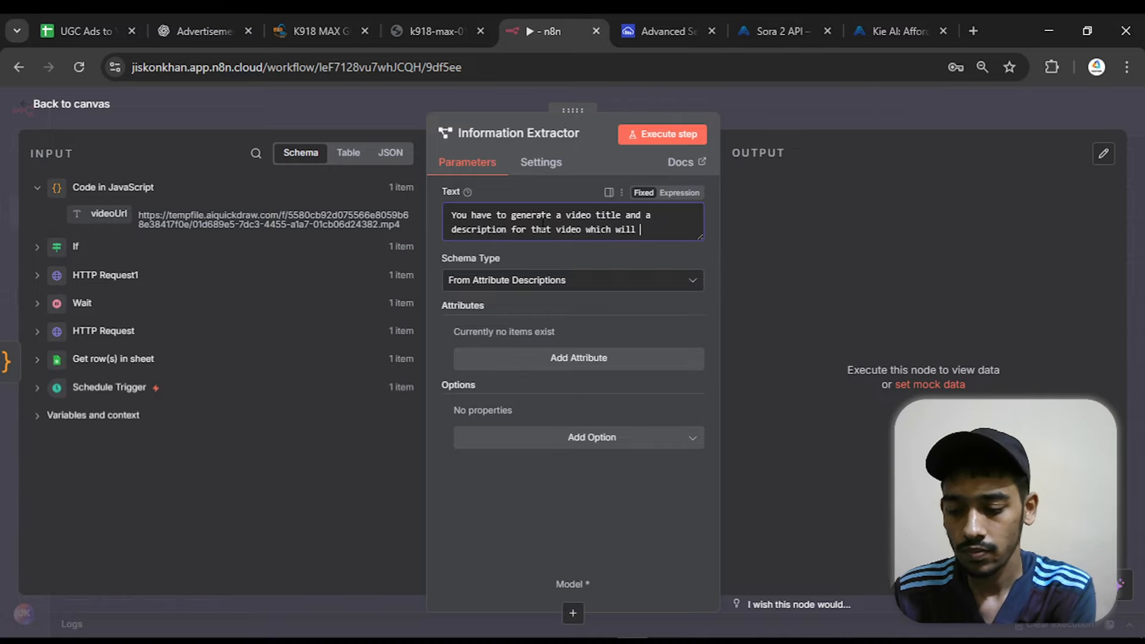
type("be UGC ")
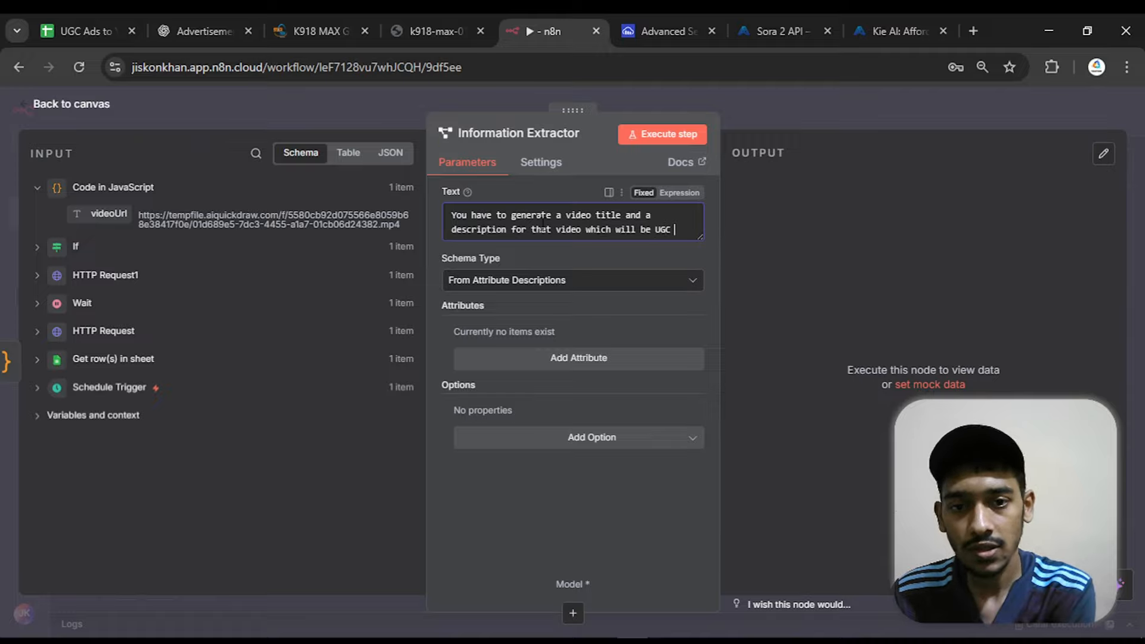
type("video")
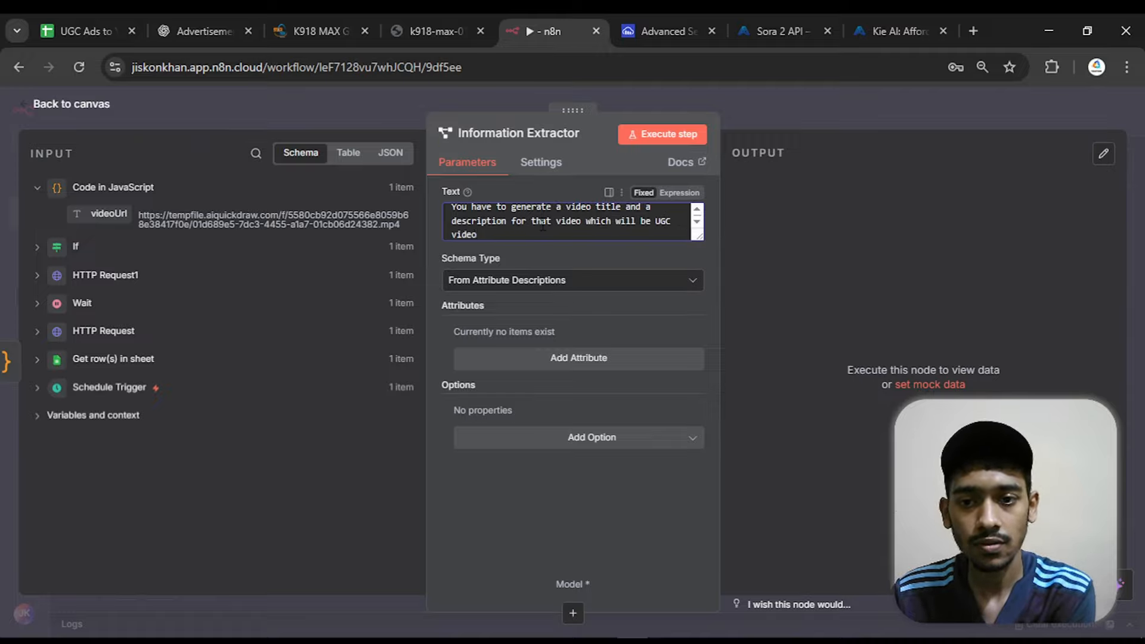
type(" ad")
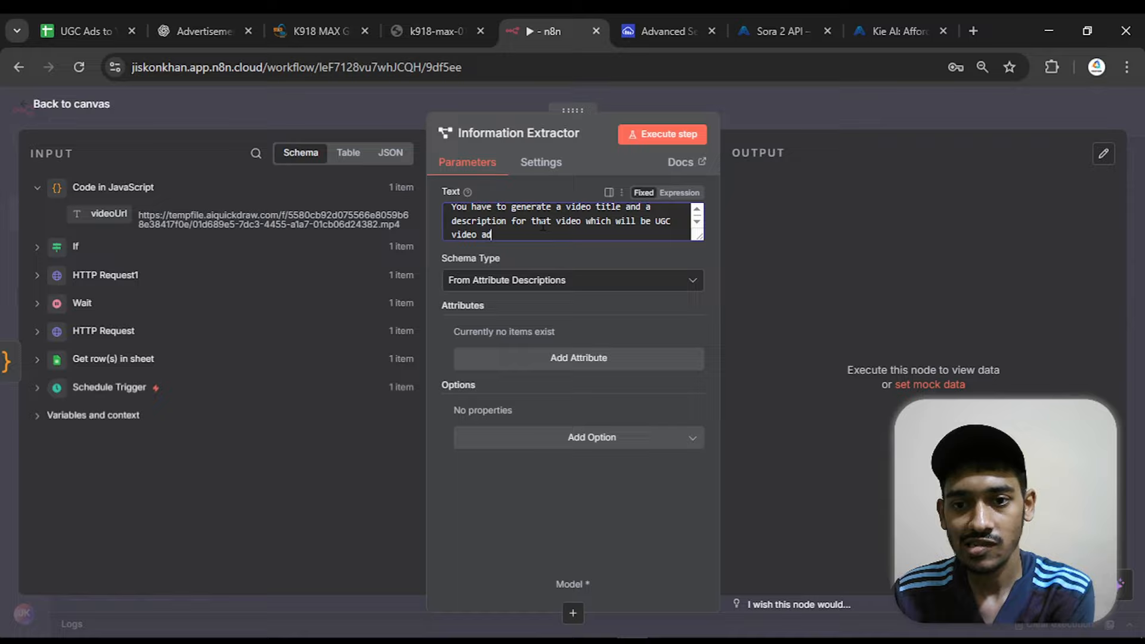
type("s ")
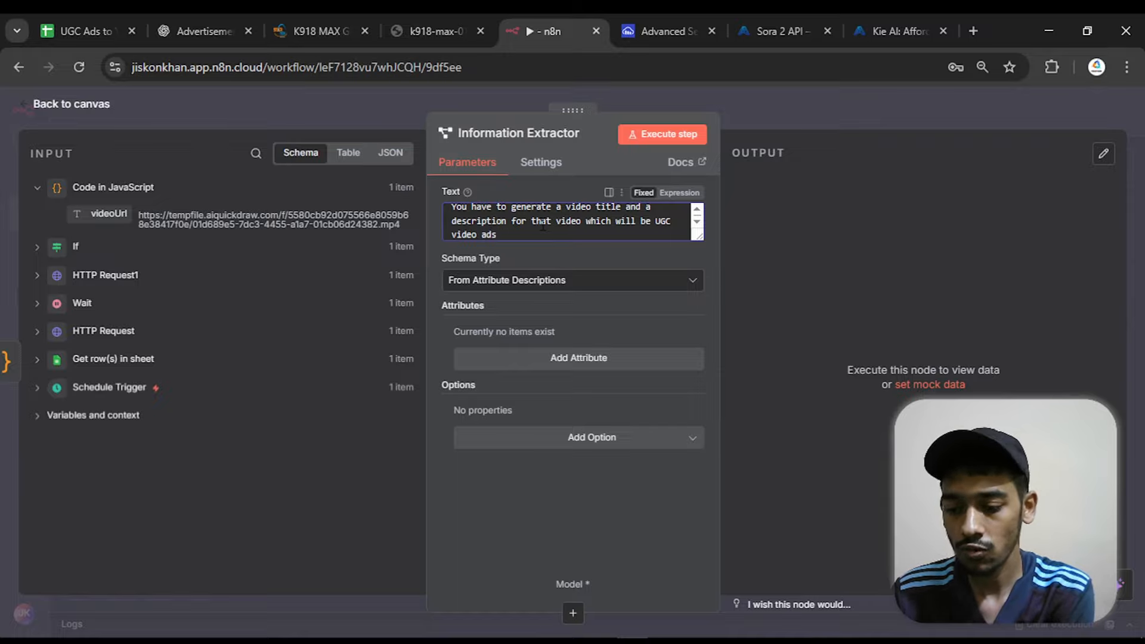
type("for produc")
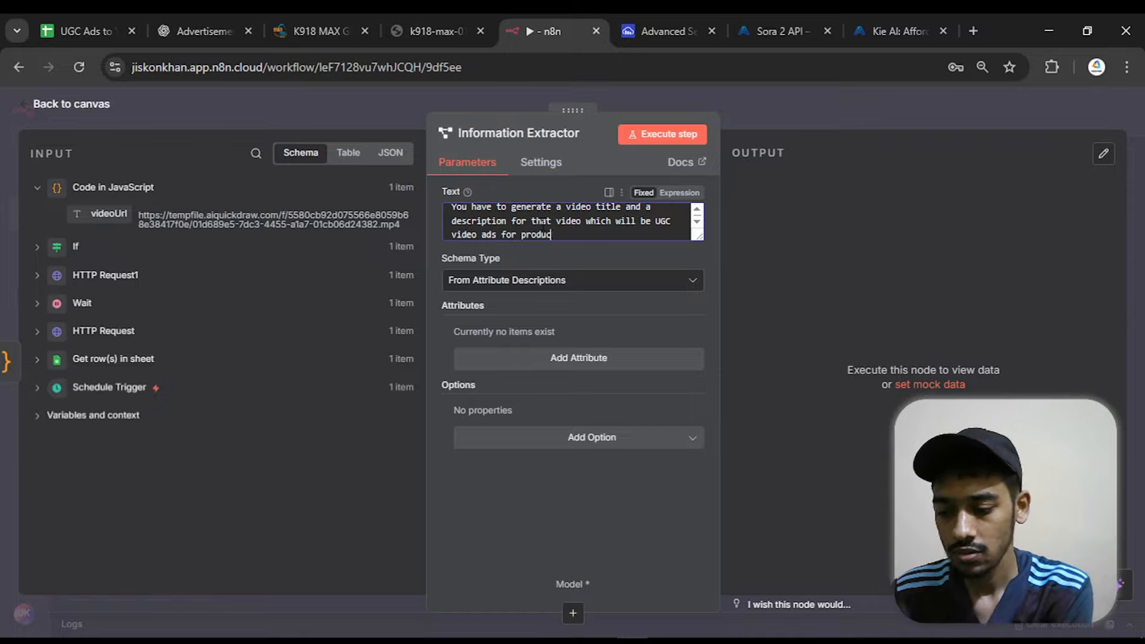
type("ts and you ")
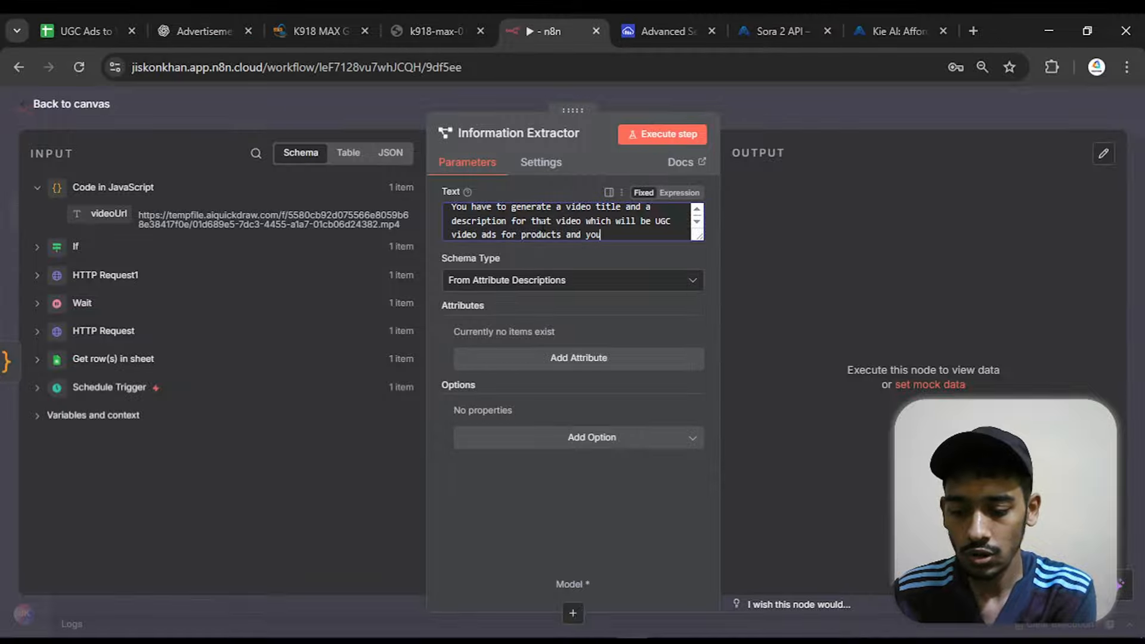
type("hae to")
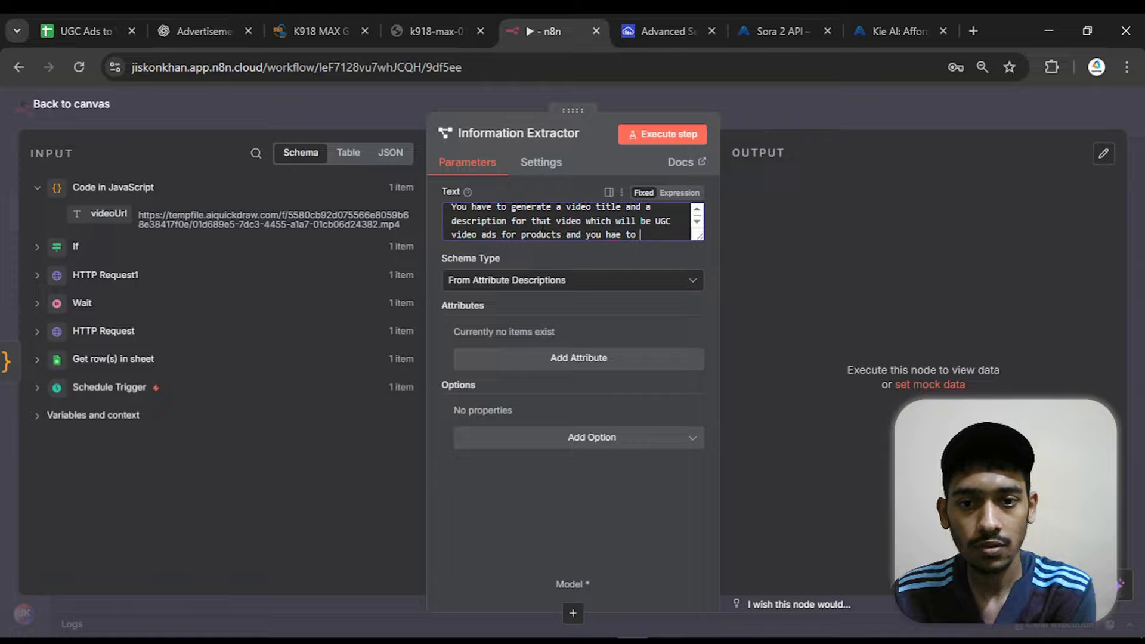
key("BackSpace")
key("BackSpace")
key("BackSpace")
key("BackSpace")
key("BackSpace")
type("ve t")
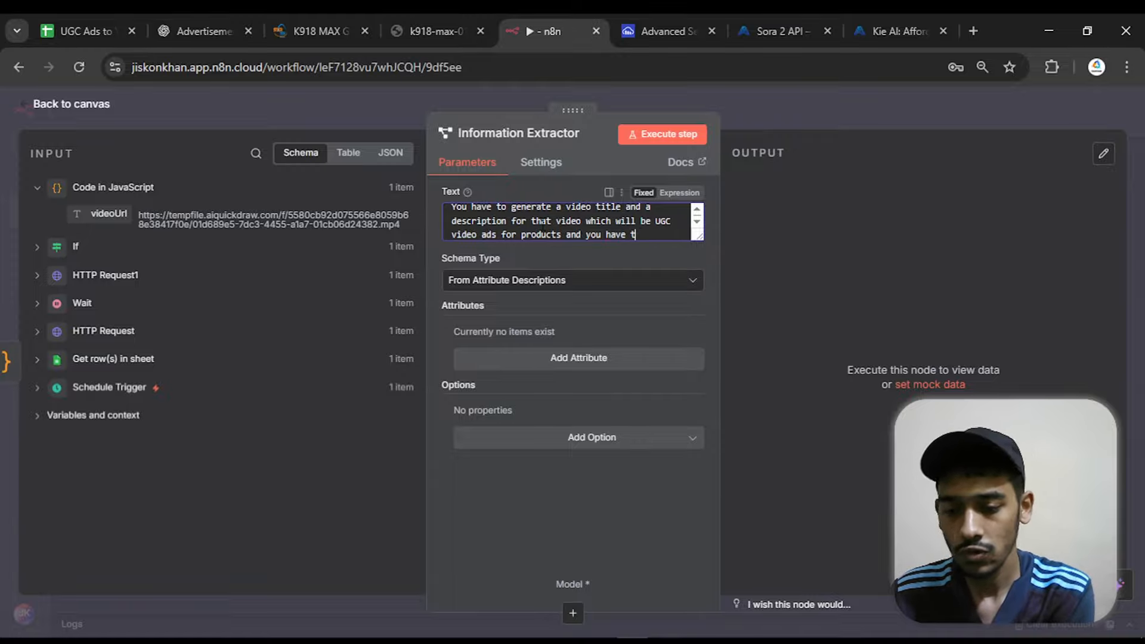
type("o c")
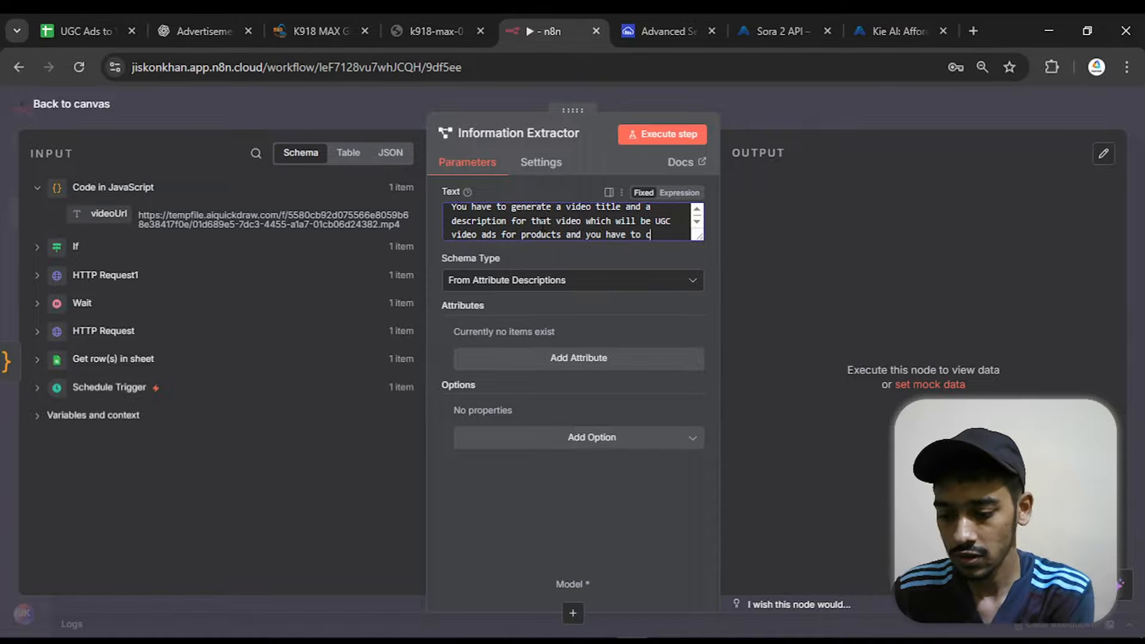
type("onvince")
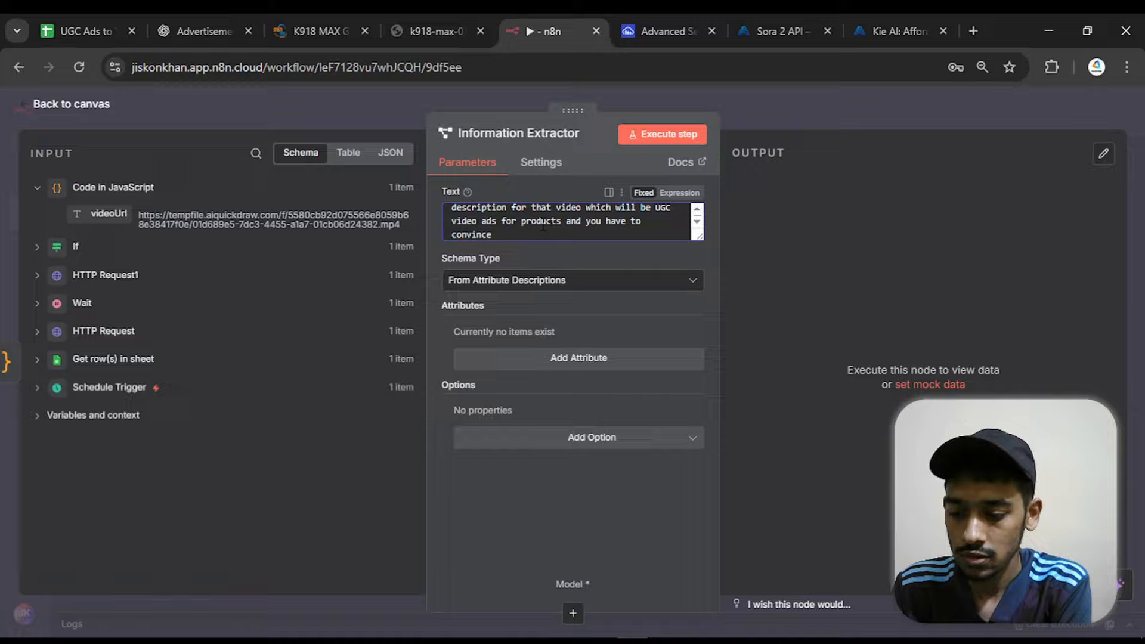
Finish the prompt sentence with "you have to convince the audience to buy the product." and leave a blank line after it
type("the audi")
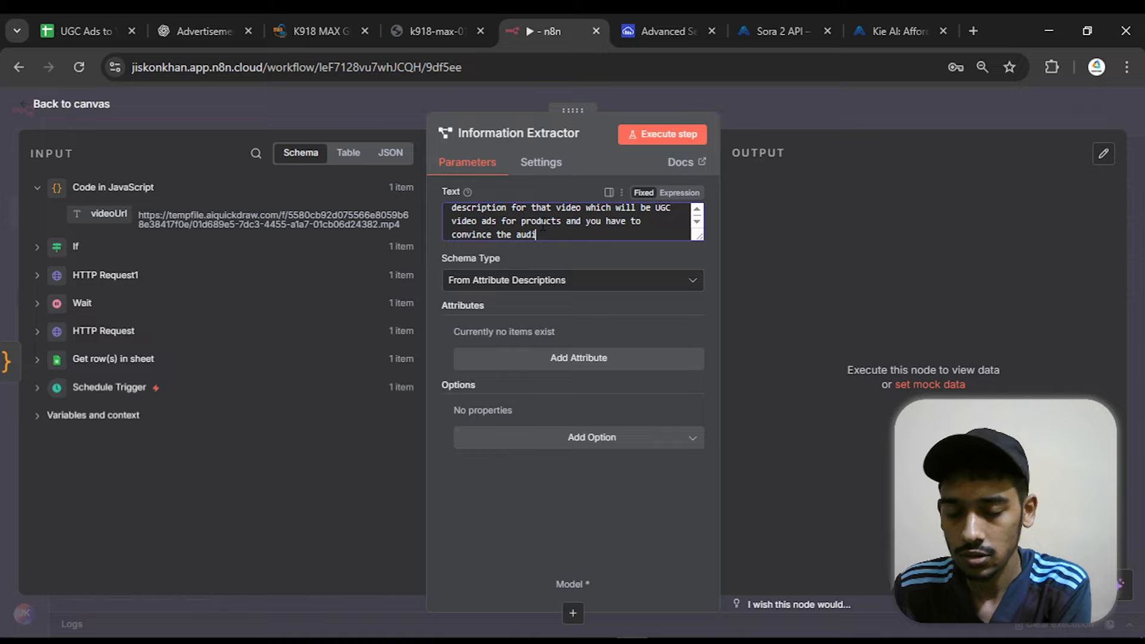
type("ence ")
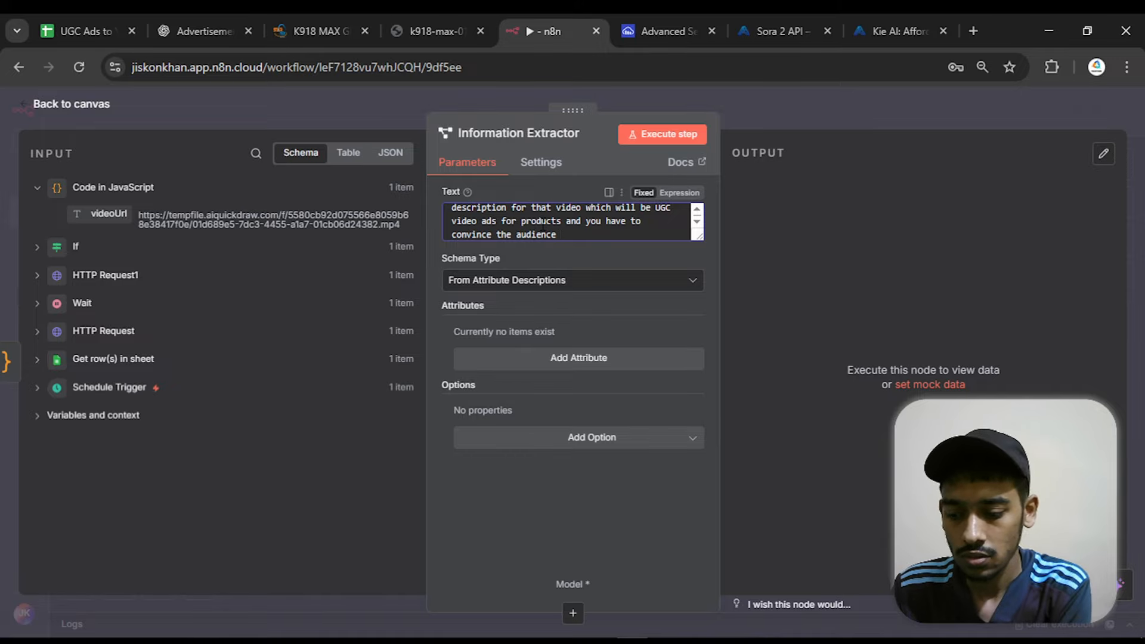
type("to buy r")
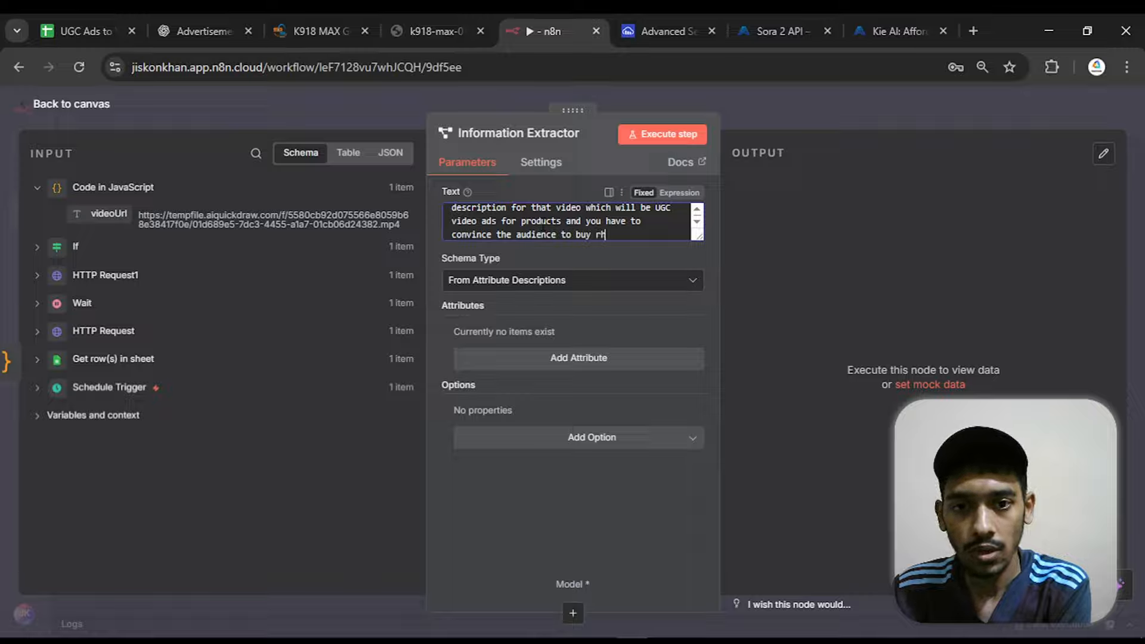
type("h")
key("BackSpace")
key("BackSpace")
type("the ")
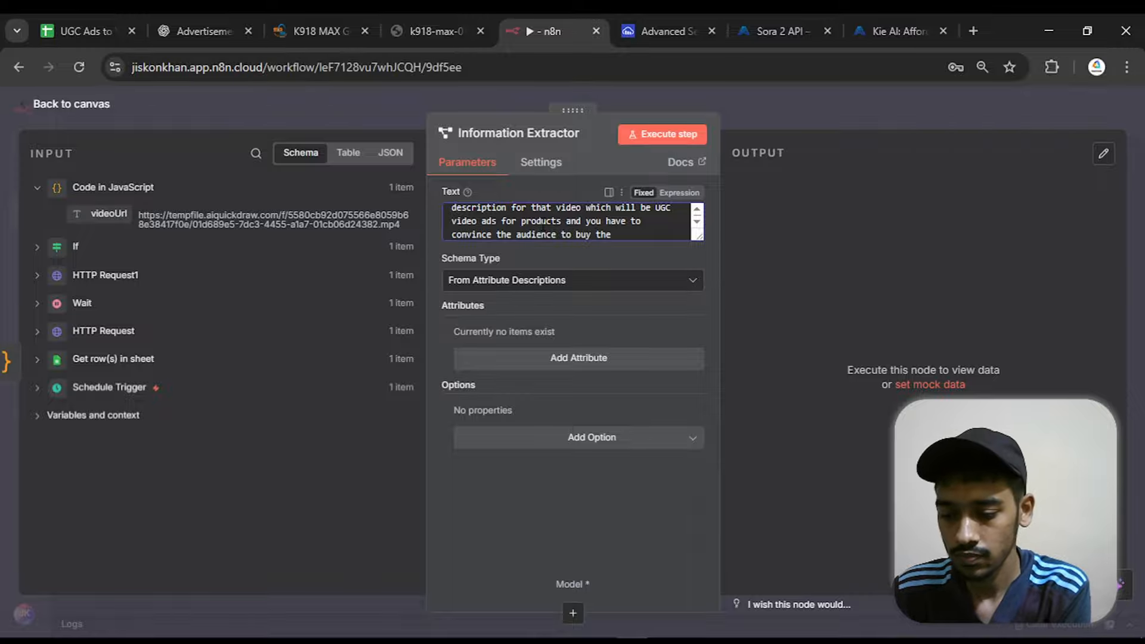
type("product")
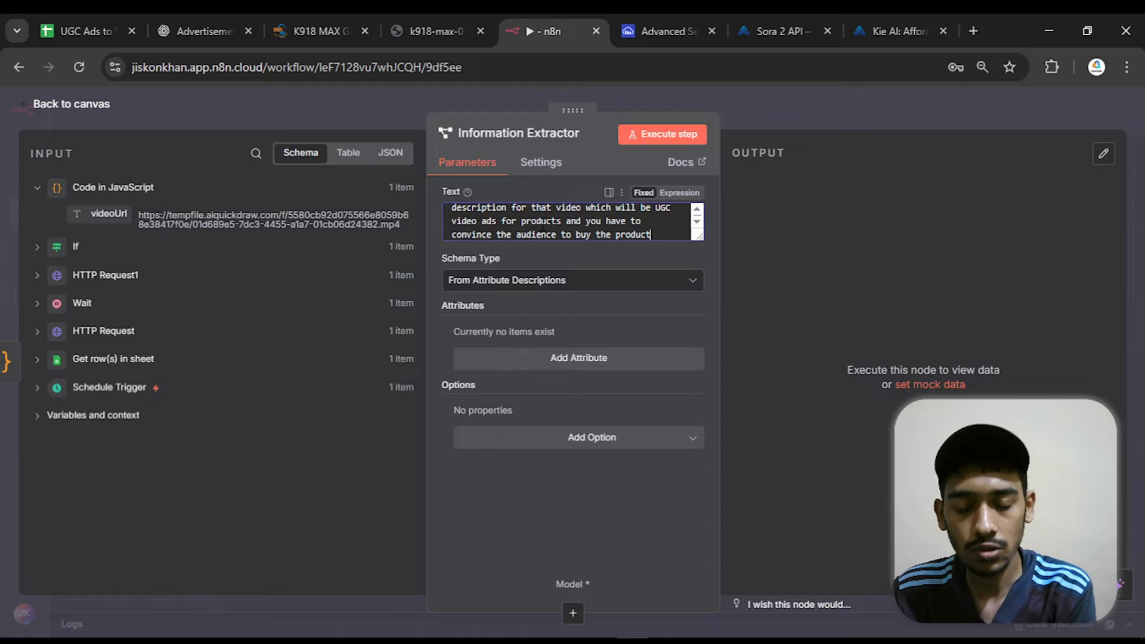
type(".")
key("Return")
key("Return")
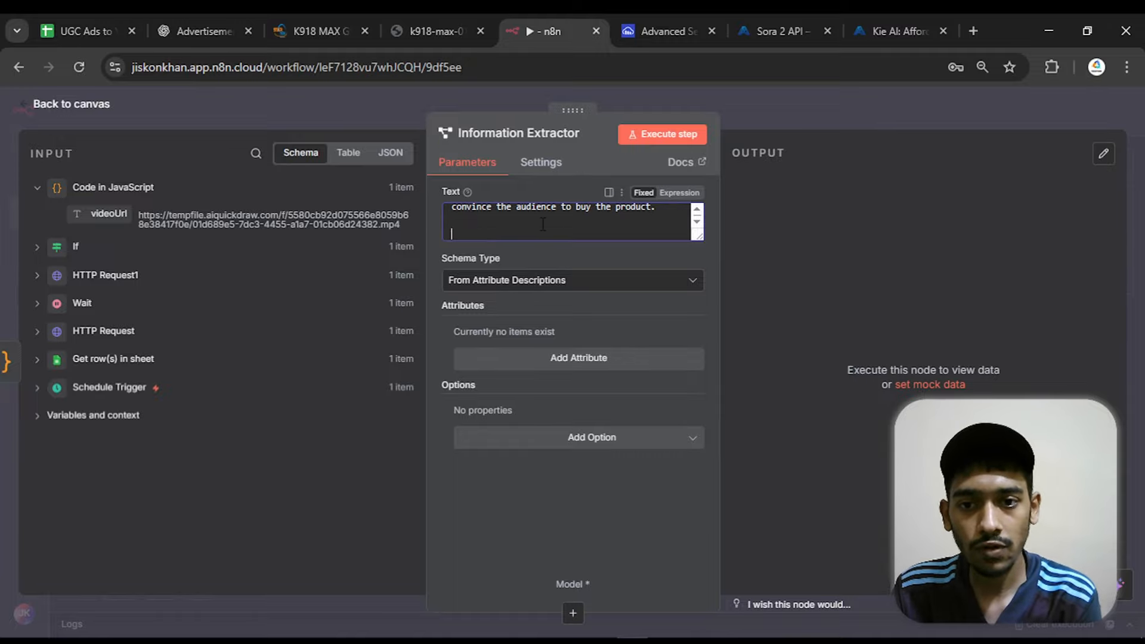
Turn the prompt into an expression and append "Video Idea:" mapped to {{ $('Get row(s) in sheet').item.json.Prompt }} in the expanded editor
left_click(683, 194)
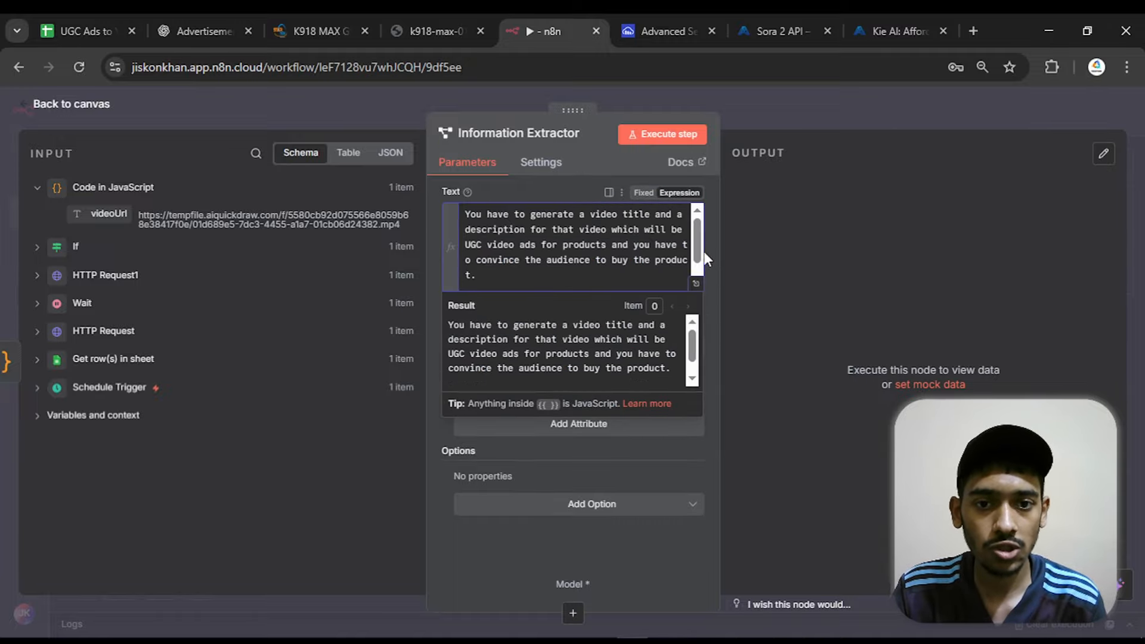
left_click(696, 285)
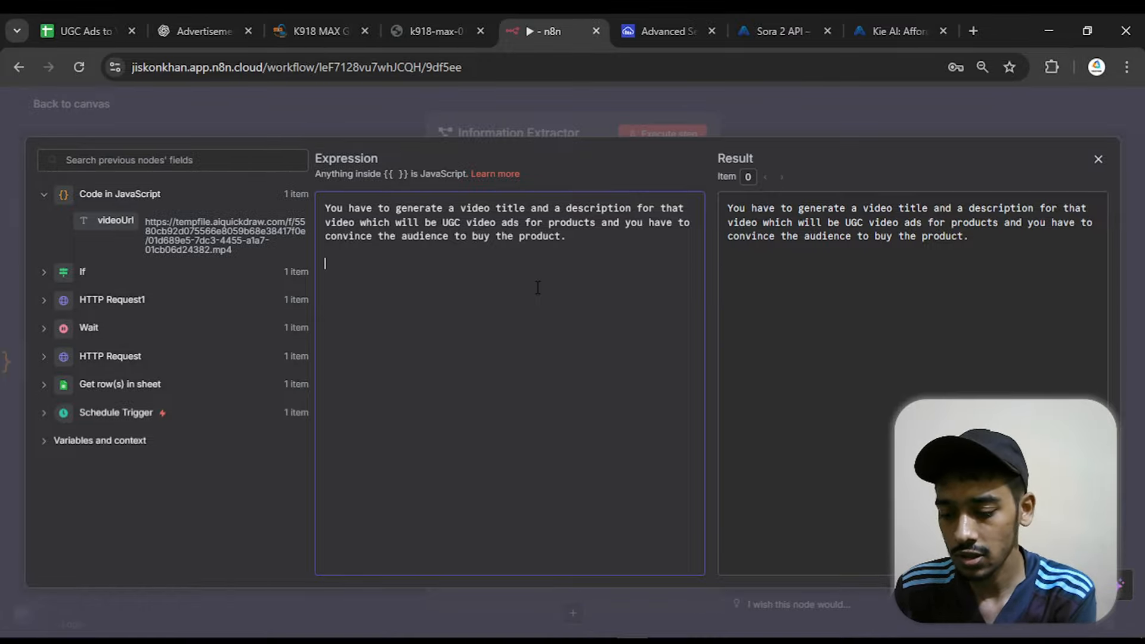
type("Video ")
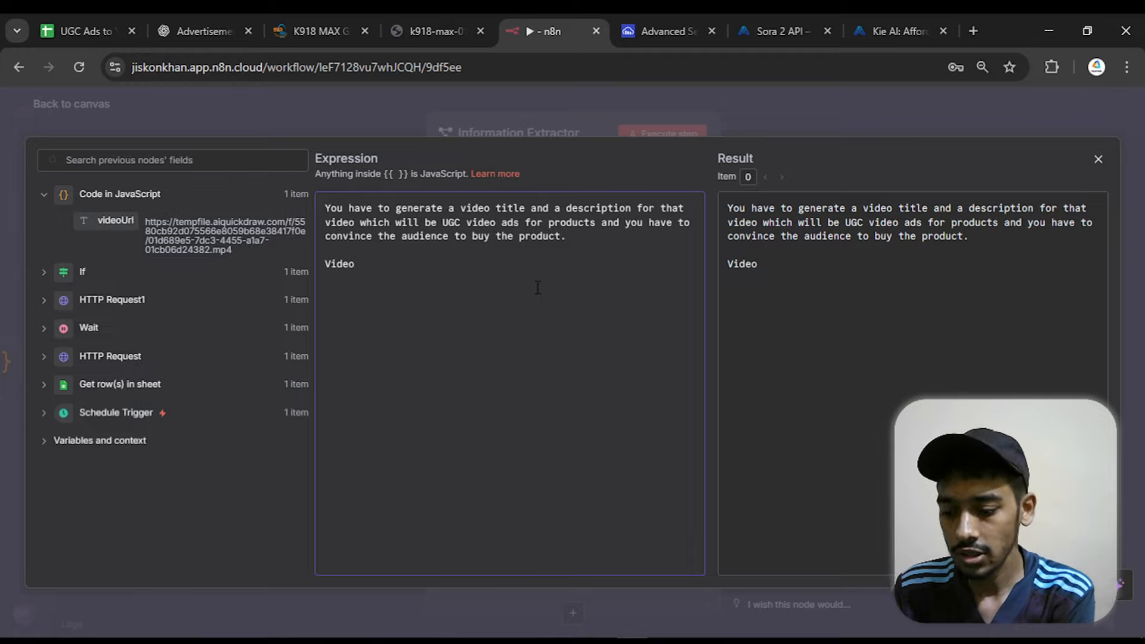
type("Idea:")
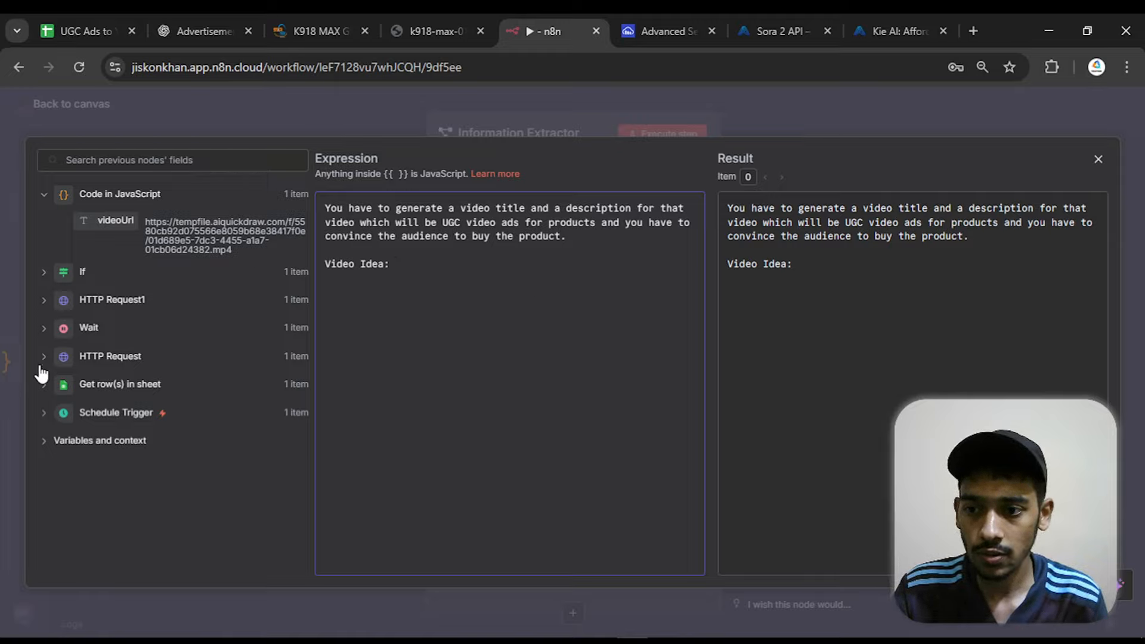
left_click(47, 387)
scroll(115, 266, "down", 3)
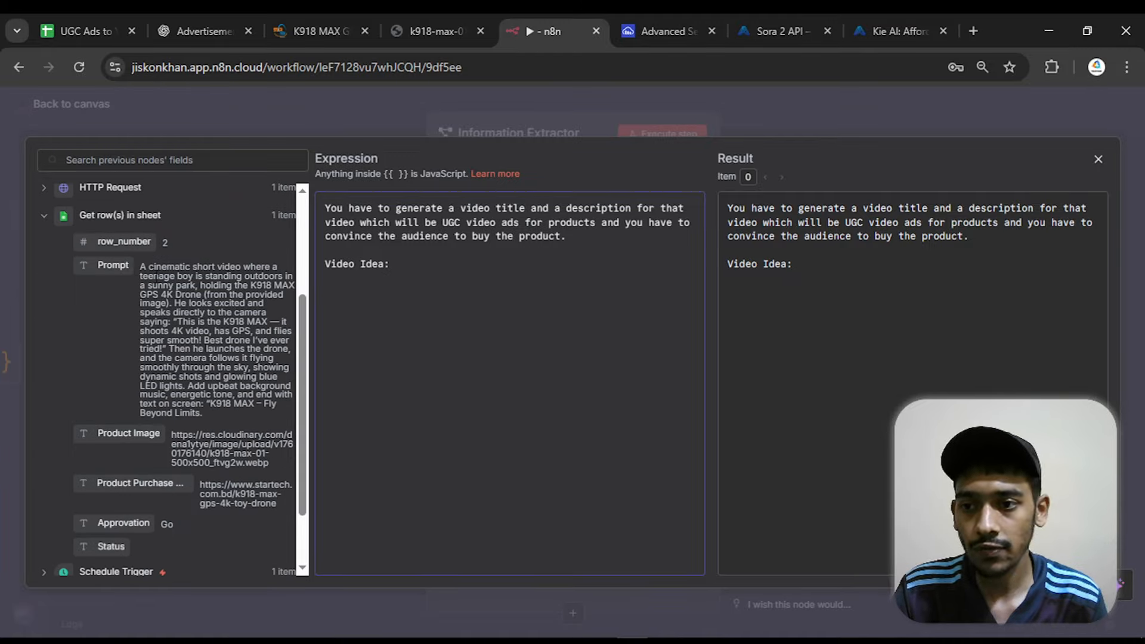
left_click_drag(105, 265, 419, 274)
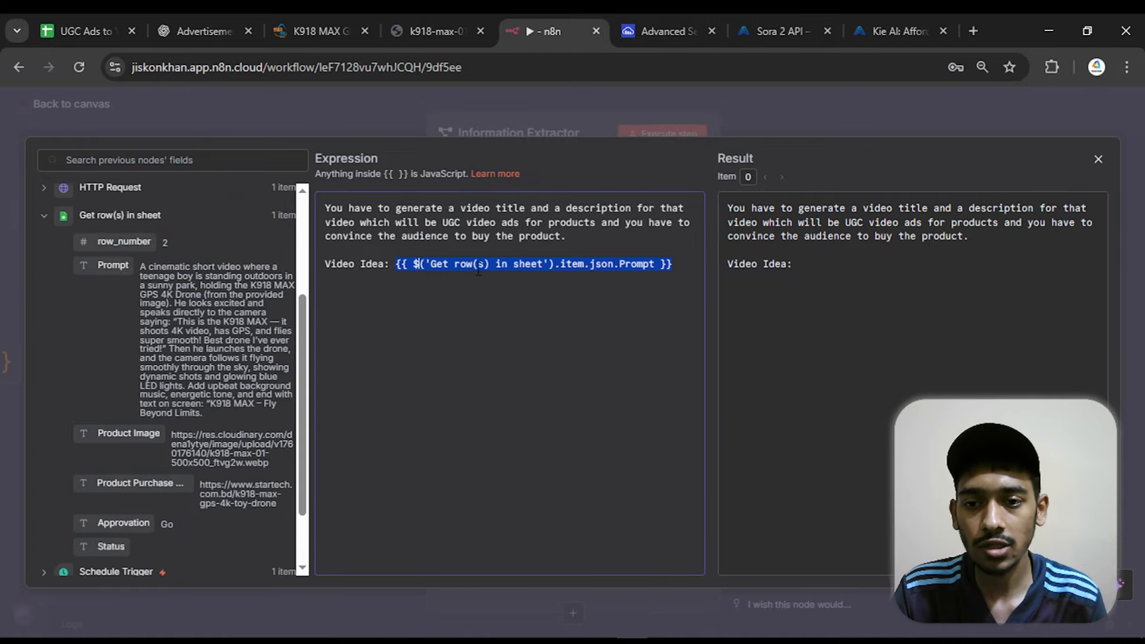
left_click(686, 265)
key("Return")
key("Return")
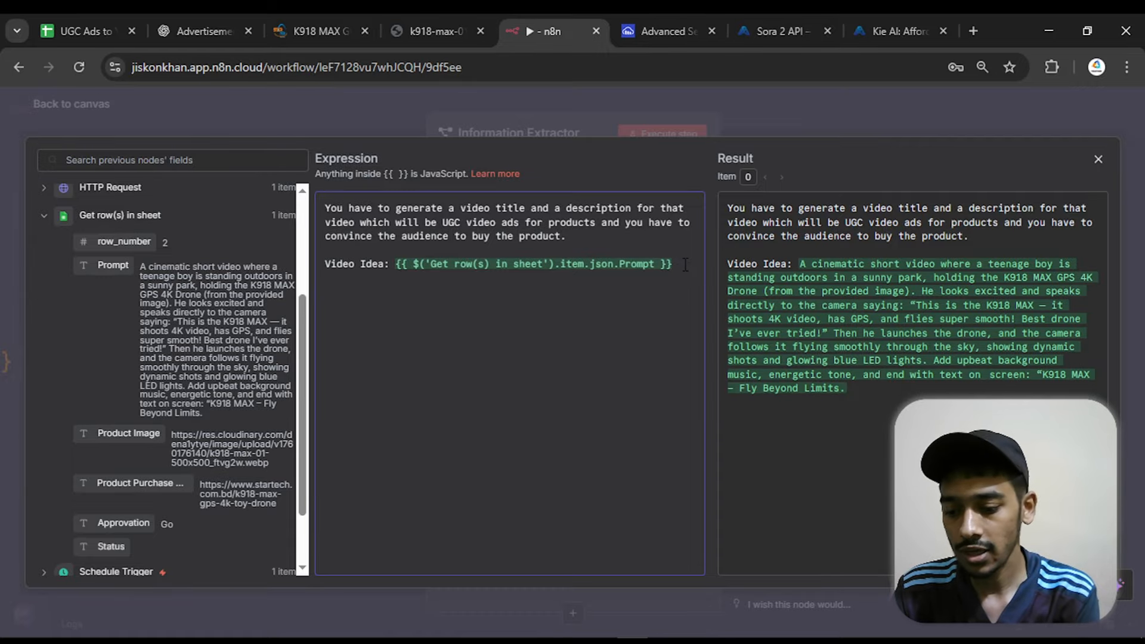
Append "Purchase Link:" mapped to {{ $('Get row(s) in sheet').item.json['Product Purchase Link'] }} to the prompt and close the expanded editor
type("Purchas")
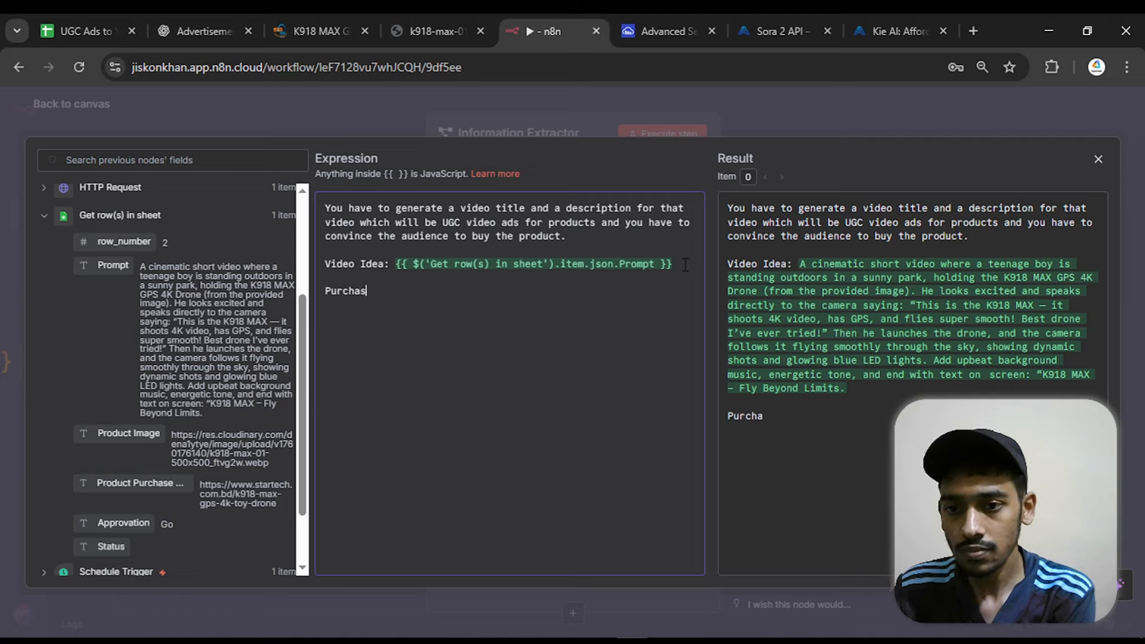
type("e Link:")
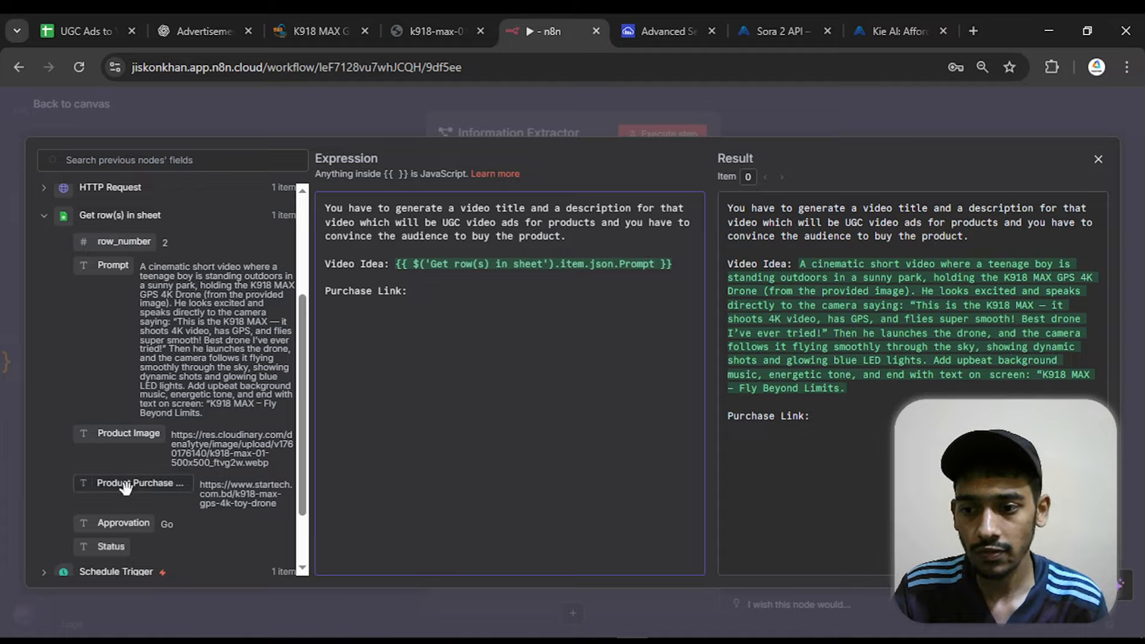
left_click_drag(127, 490, 420, 293)
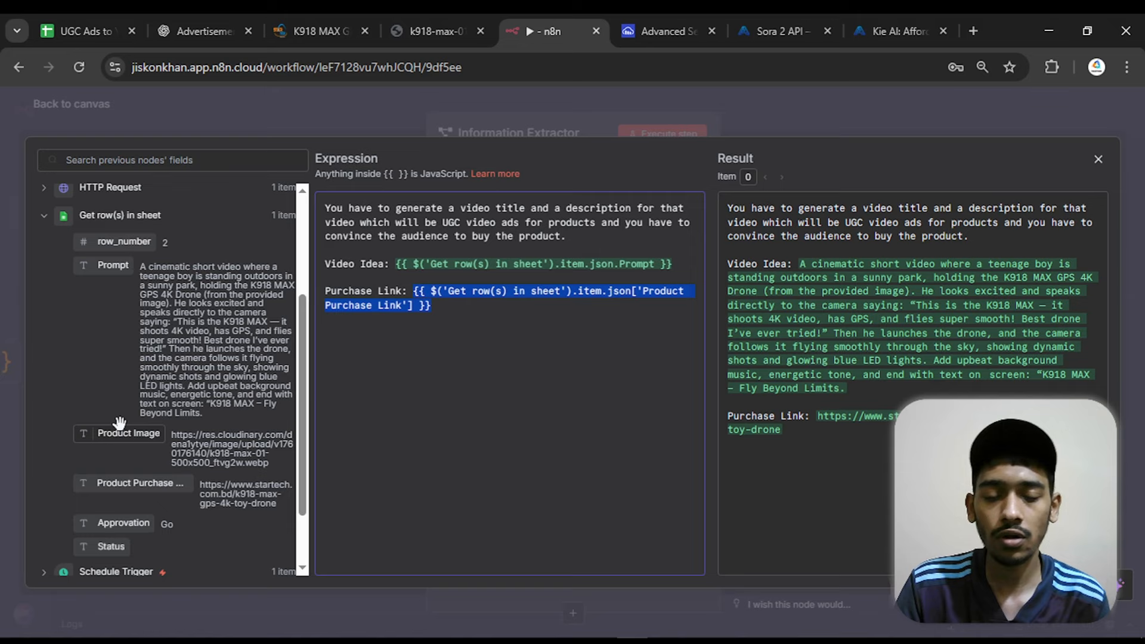
left_click(1096, 160)
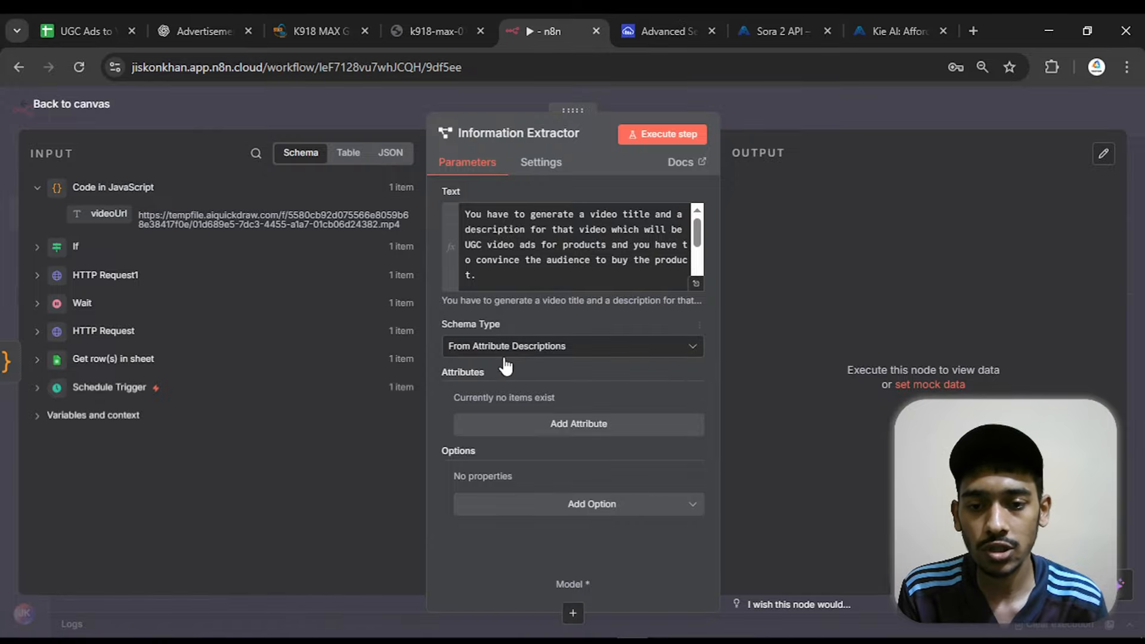
Add a first attribute named "Title" to the Information Extractor
left_click(540, 425)
left_click(513, 337)
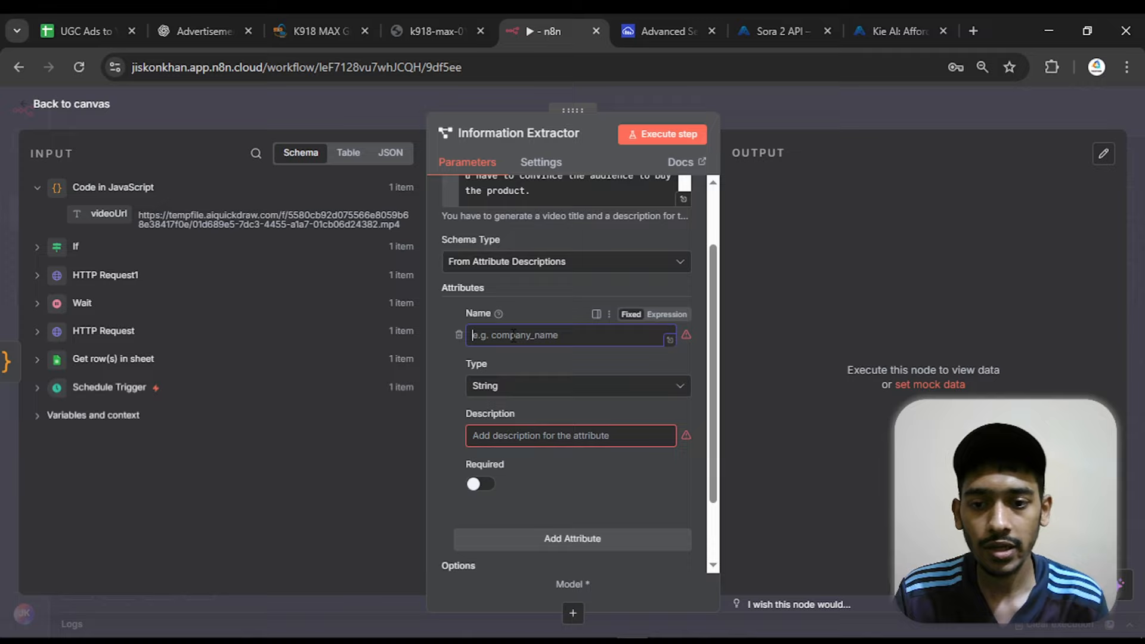
type("Video")
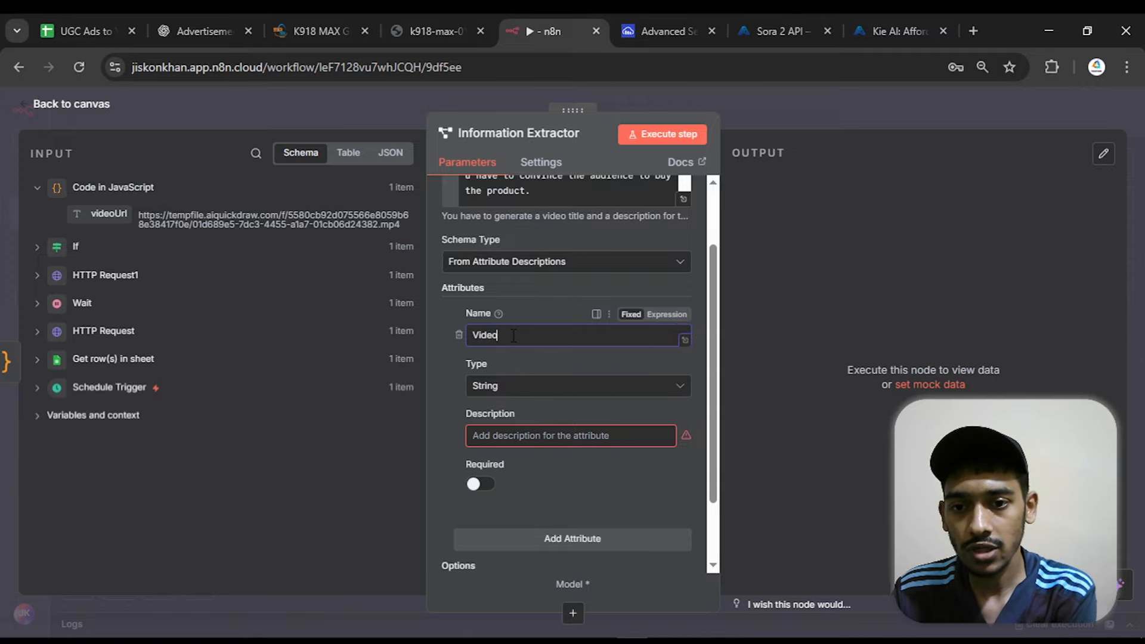
type(" Ttil:")
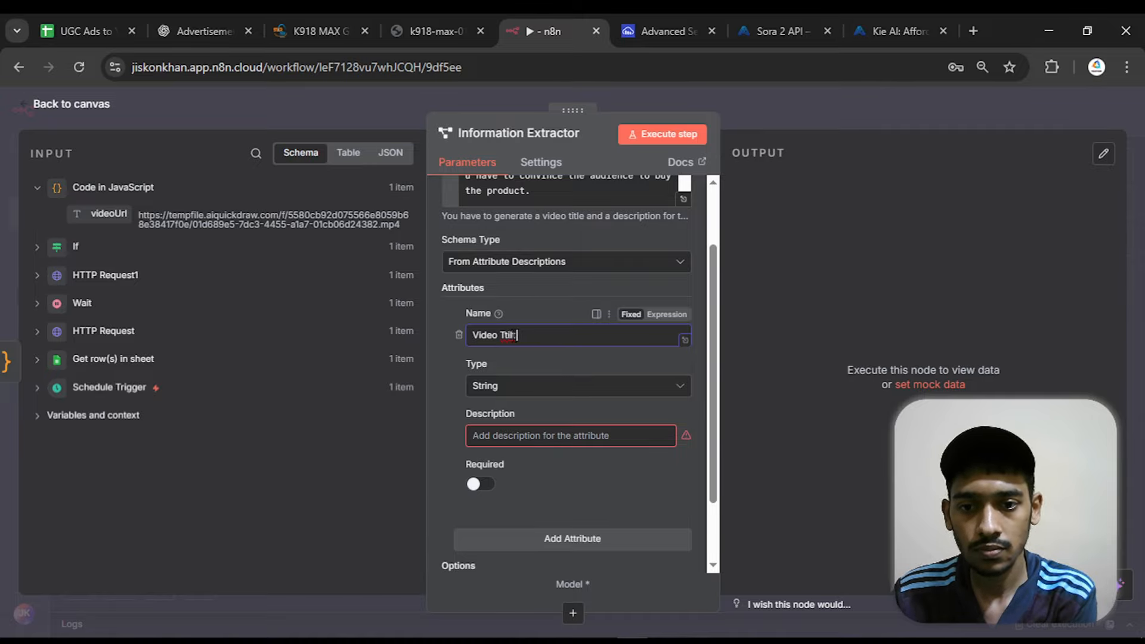
key("ctrl+a")
type("Title")
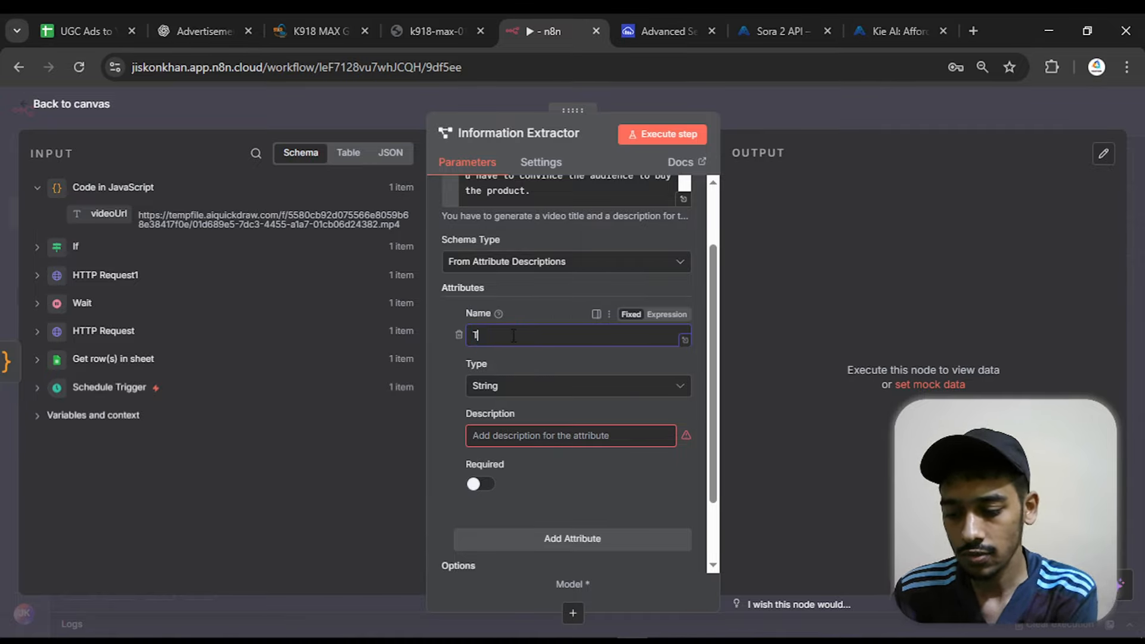
Describe the Title attribute as "a catchy title for attraction for the shorts/video" and make it required
left_click(507, 441)
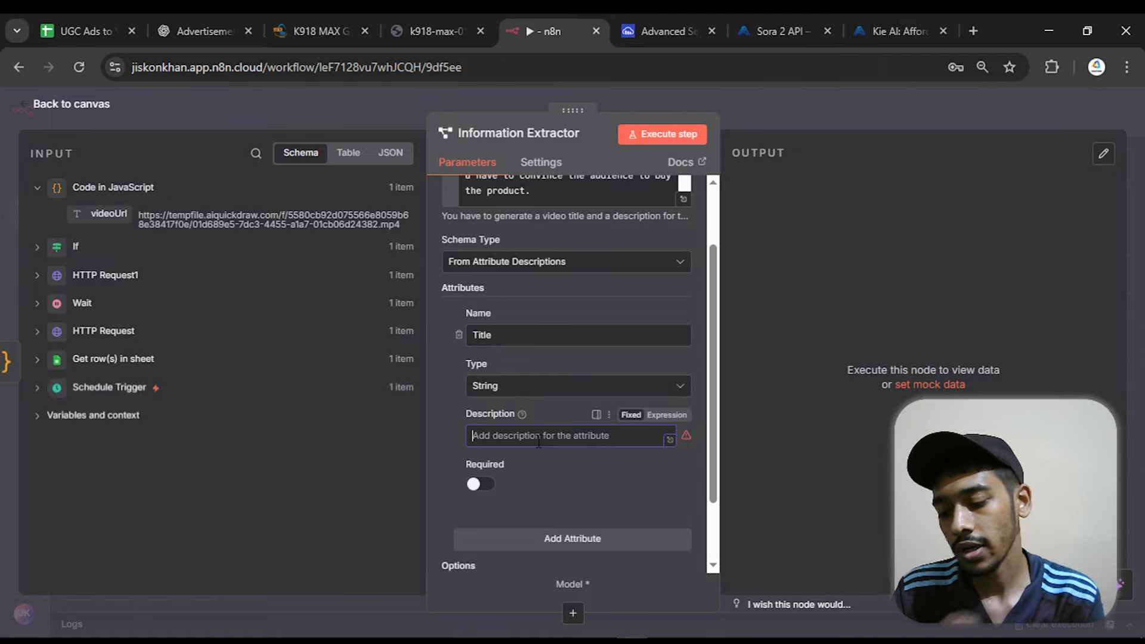
type("a catch")
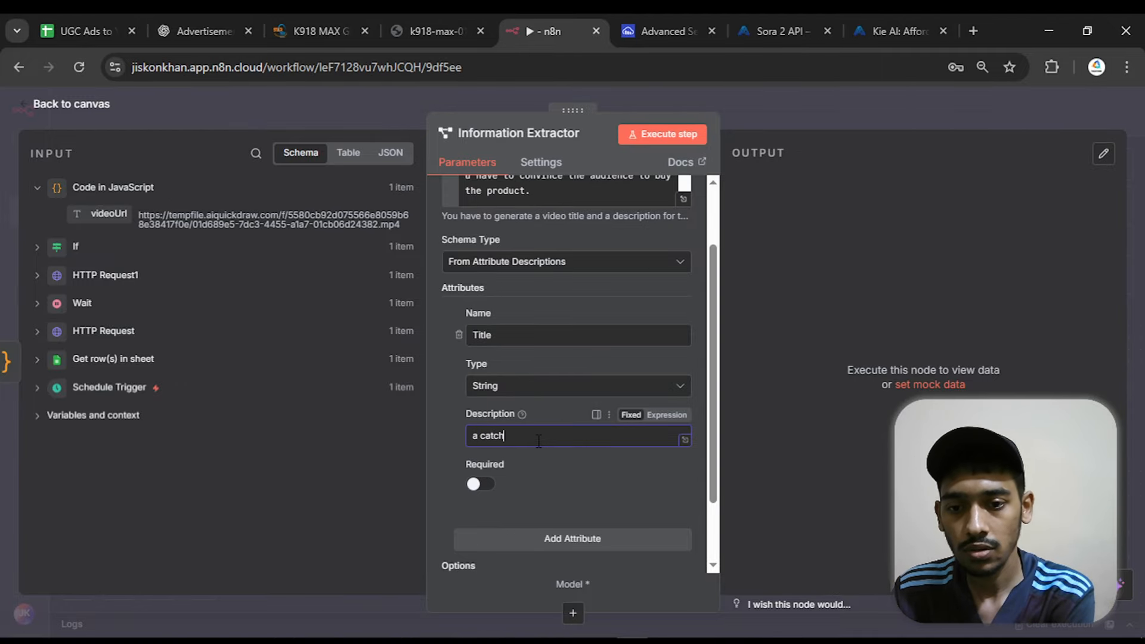
type("y title")
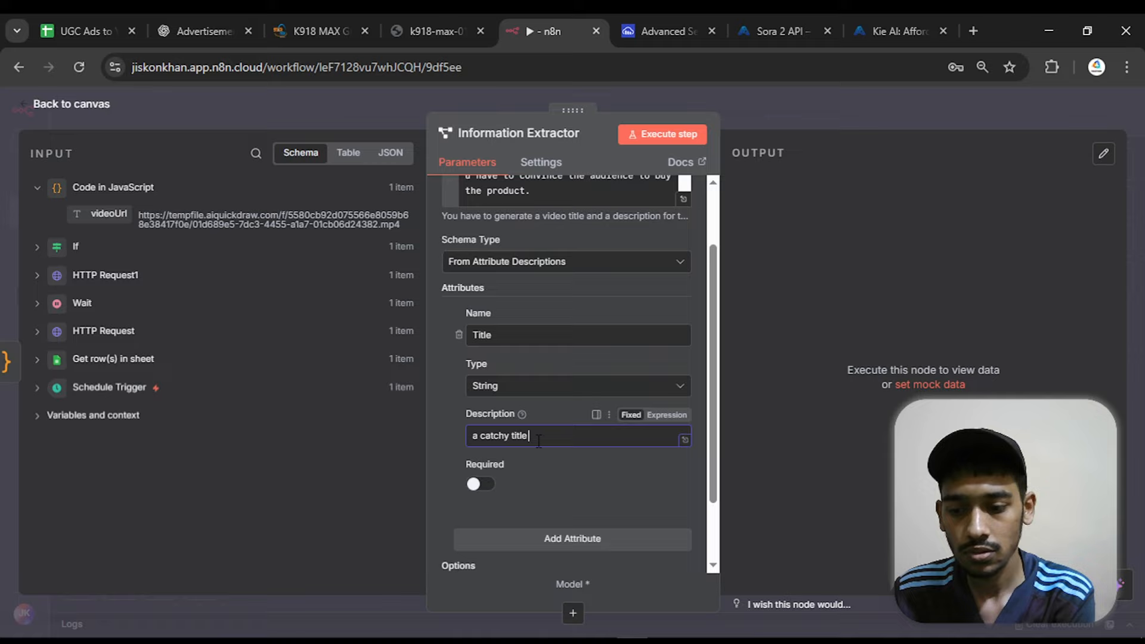
type(" for a")
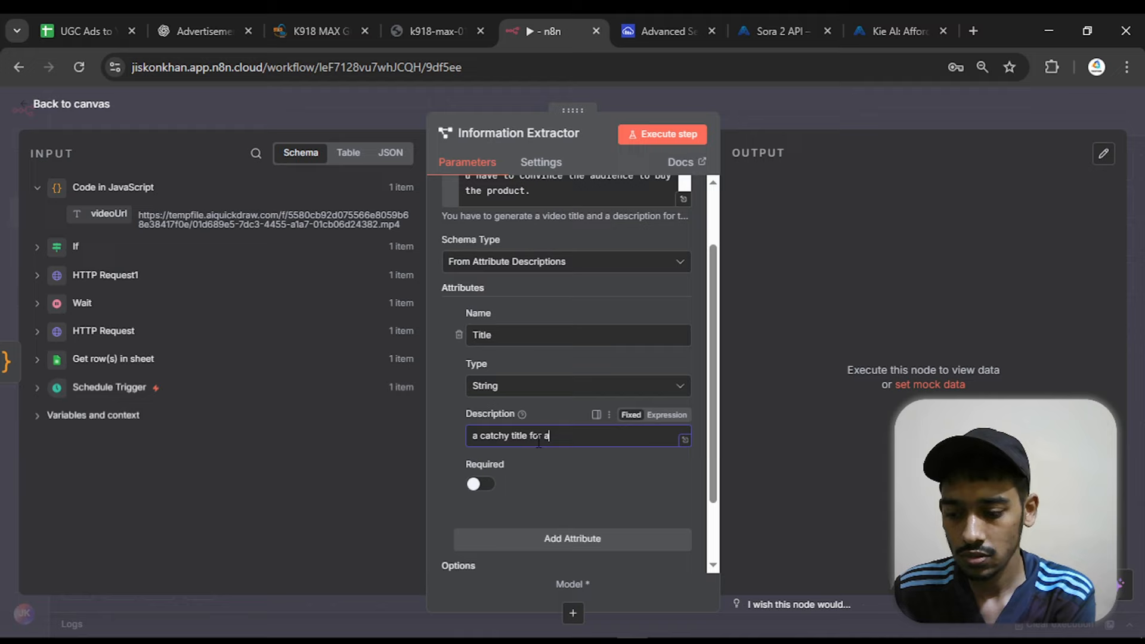
type("ttrac")
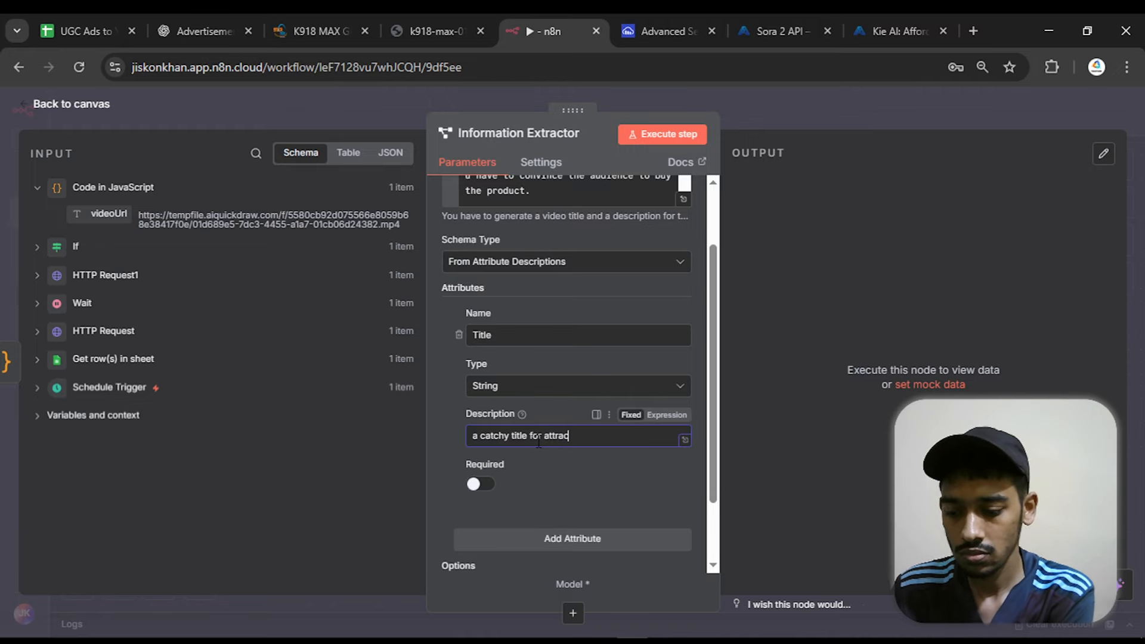
type("tion for")
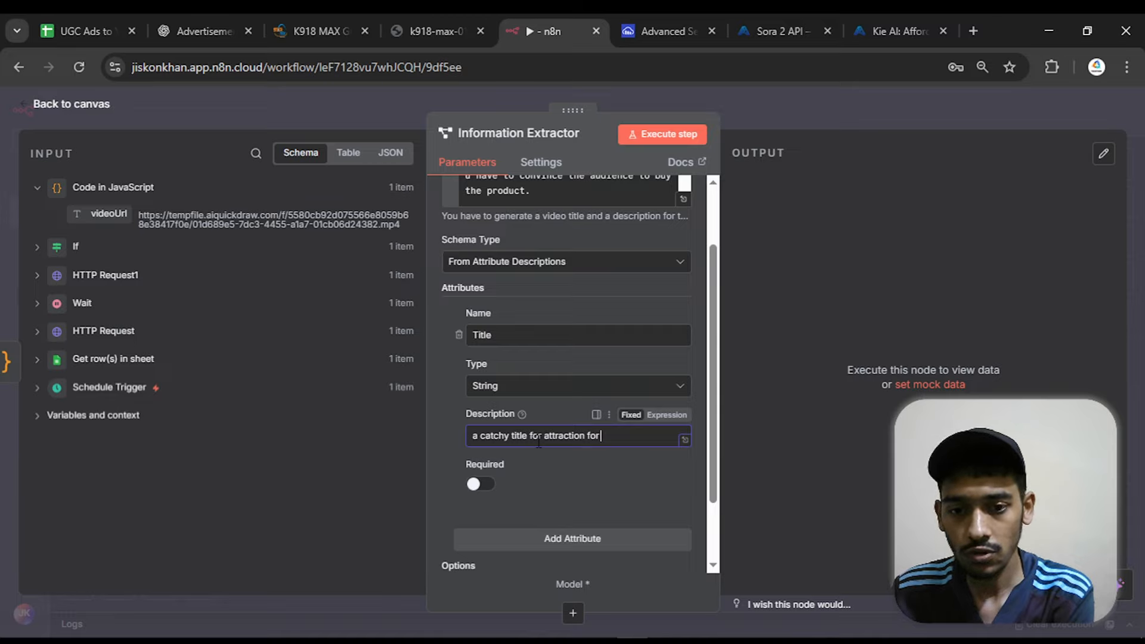
type(" the sh")
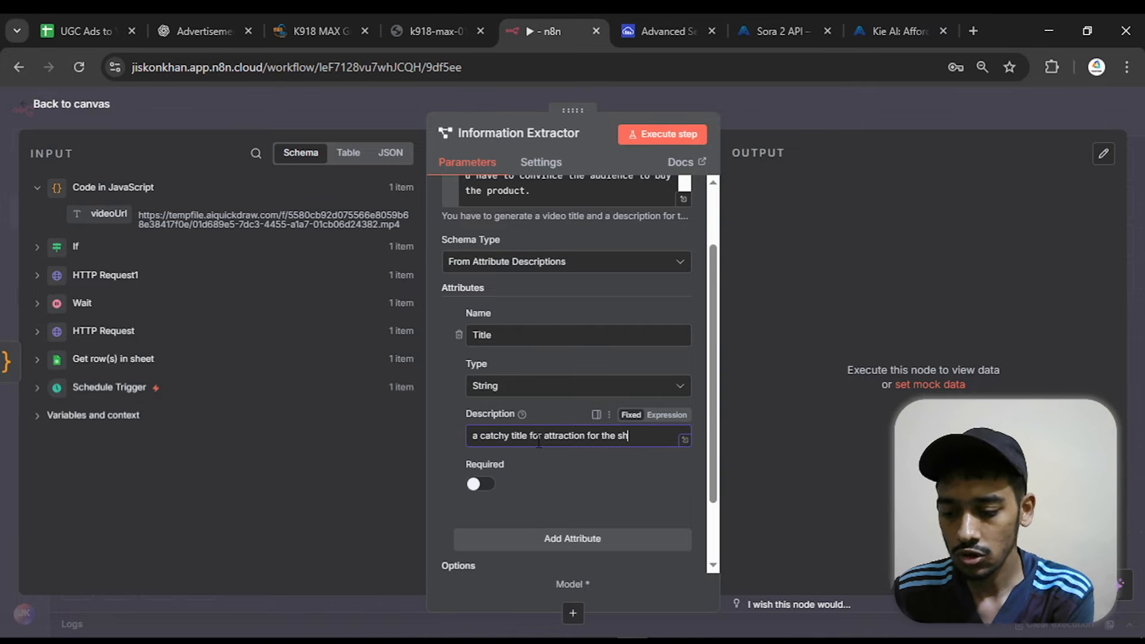
type("orts/video")
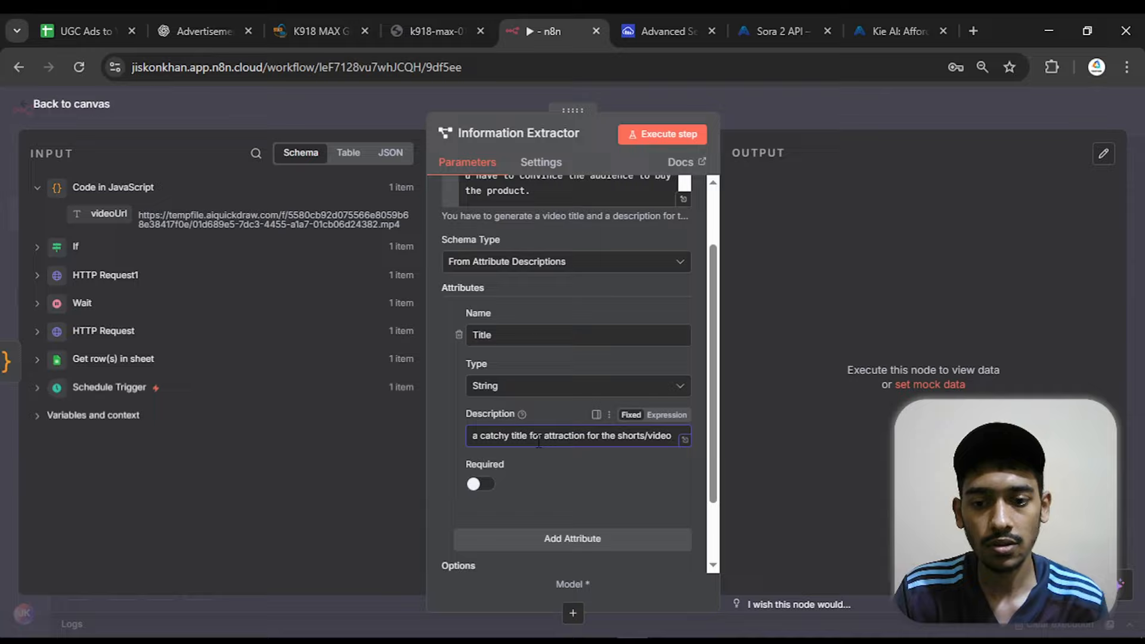
left_click(479, 484)
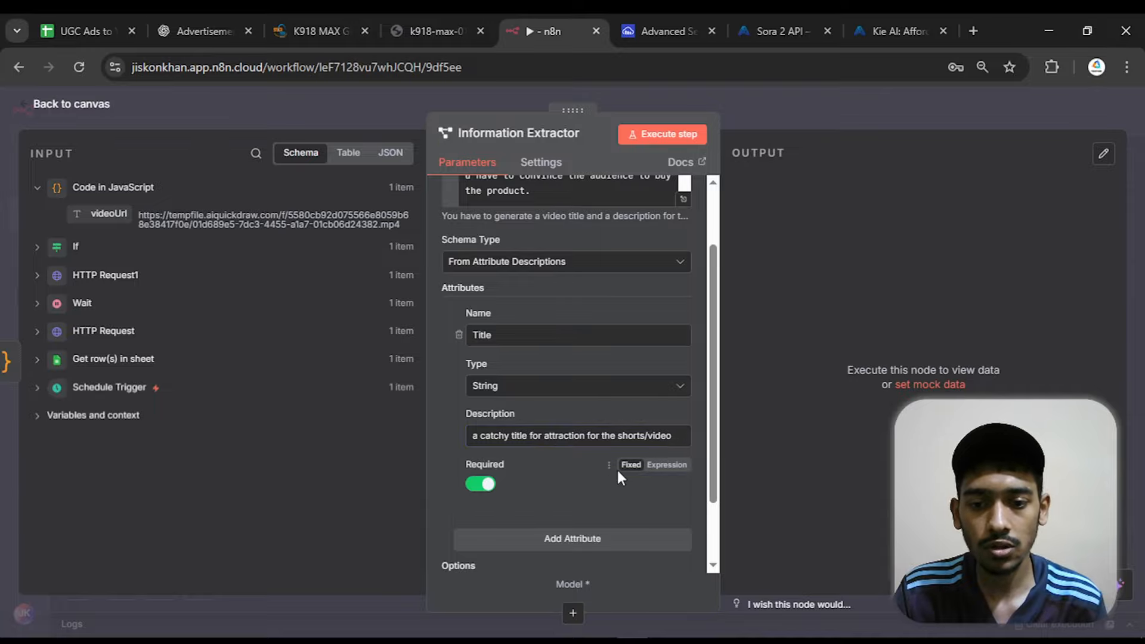
Add a second attribute named "Describtion" below the Title attribute
scroll(627, 468, "down", 2)
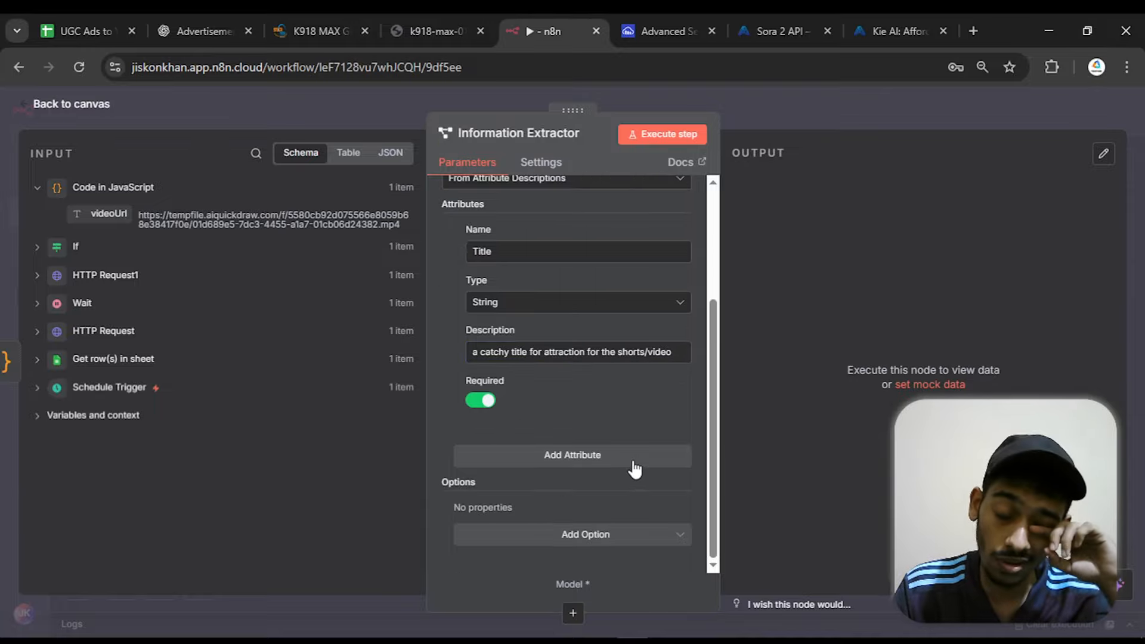
left_click(634, 457)
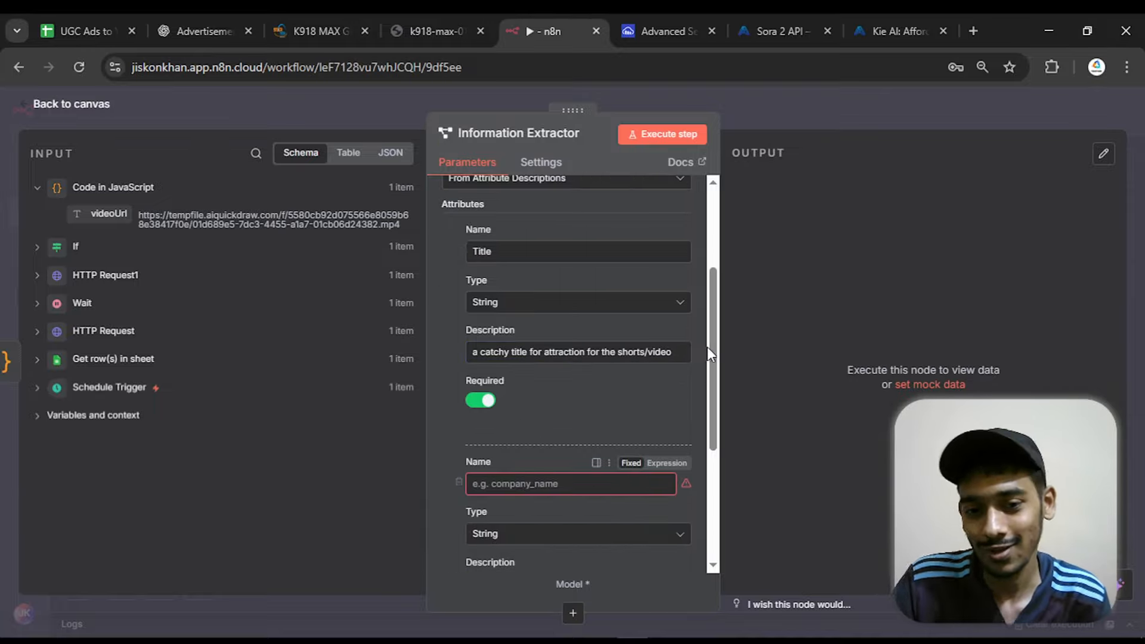
scroll(656, 388, "down", 2)
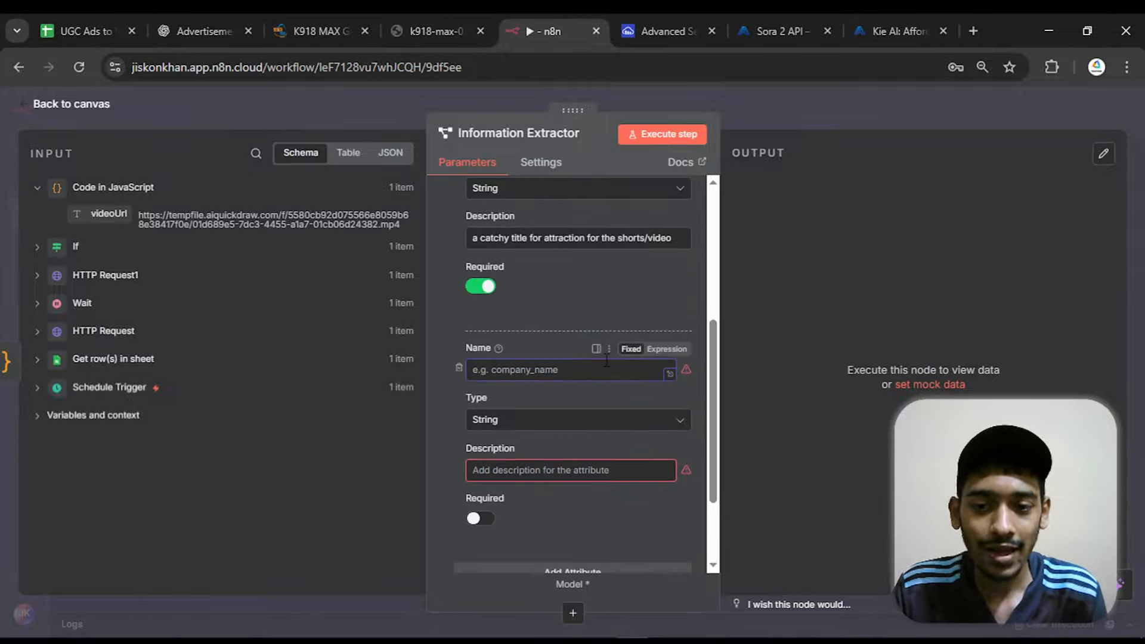
type("Des")
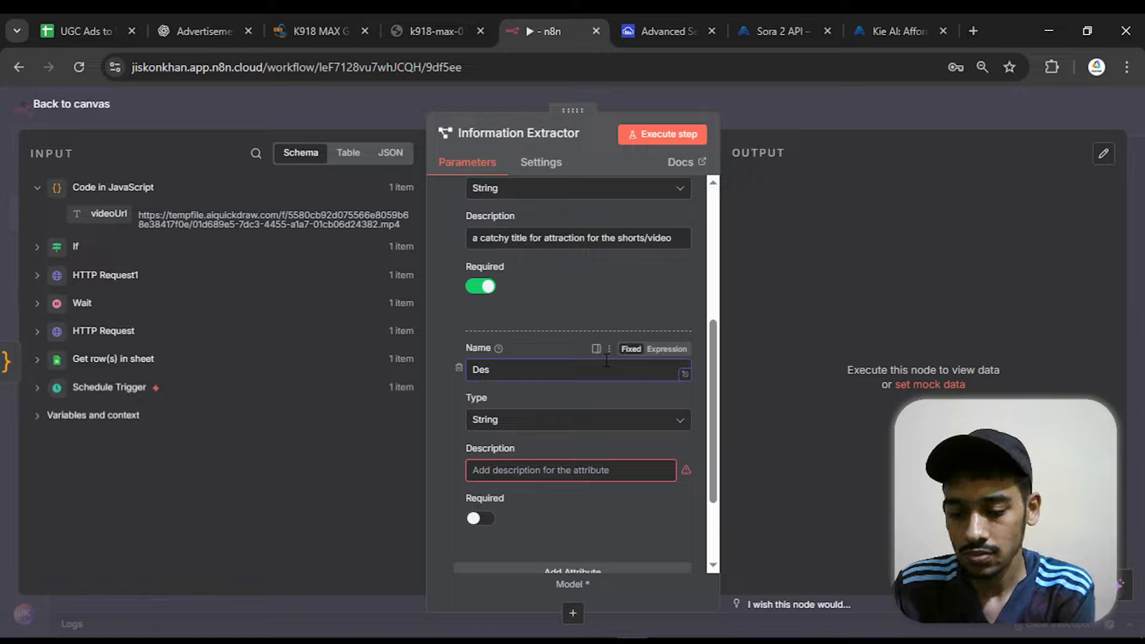
type("cribtion")
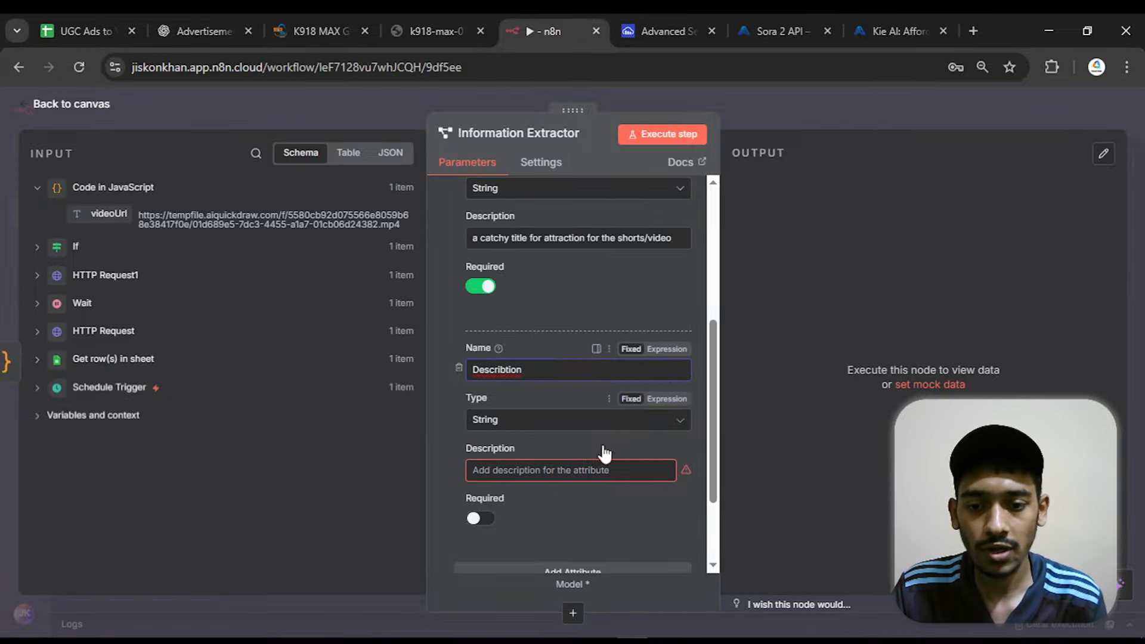
Describe the second attribute as "describtion of the shorts/video with the purchase link" and make it required
left_click(518, 471)
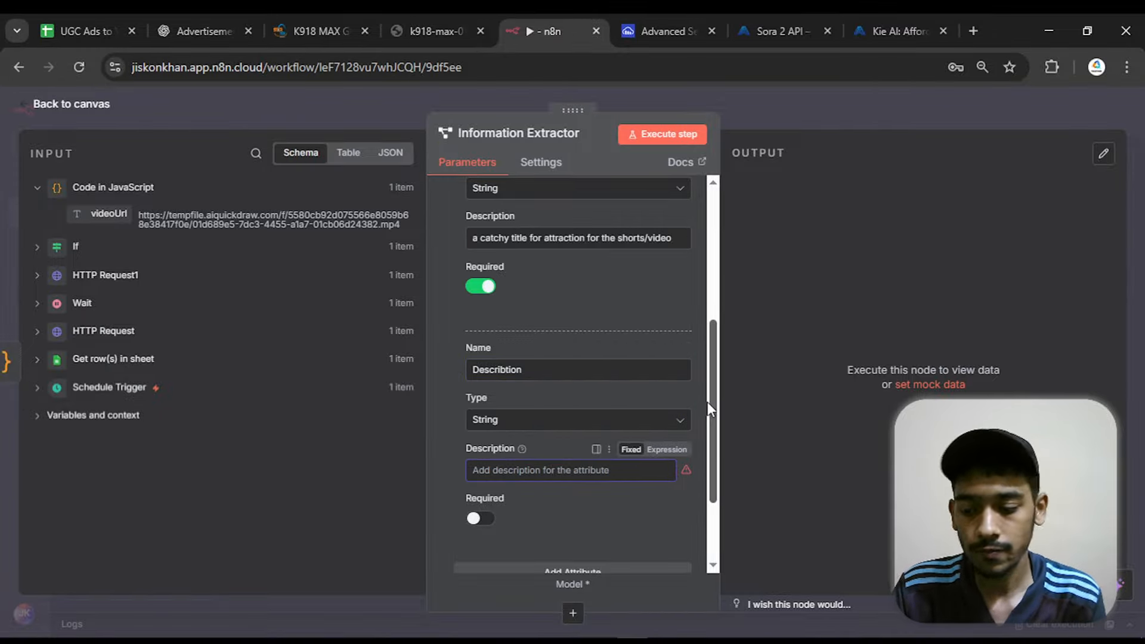
type("describ")
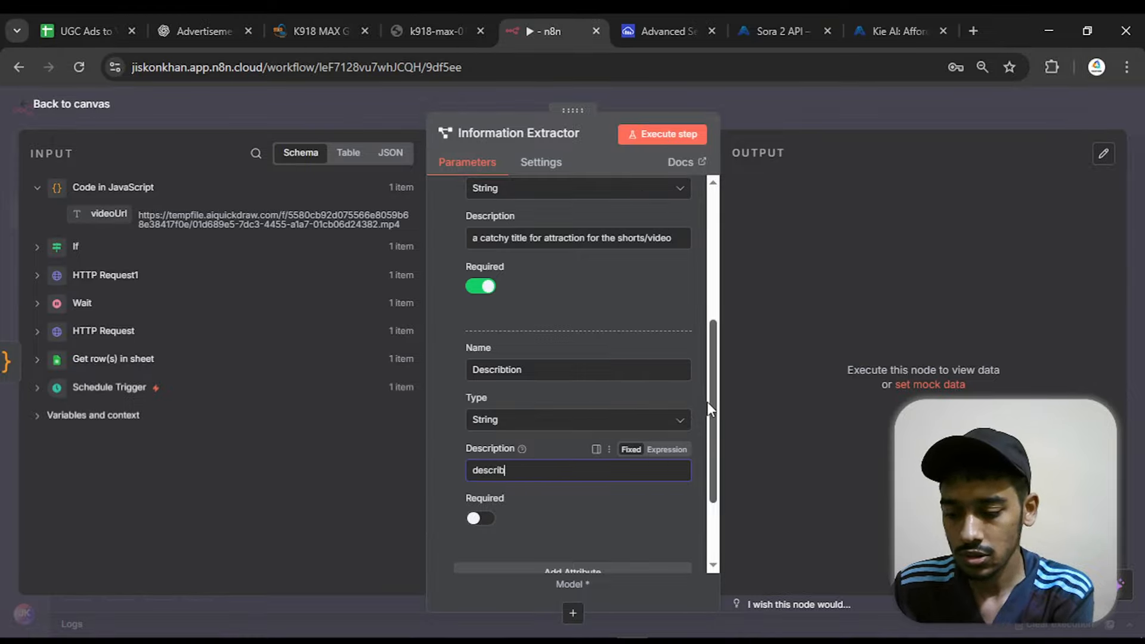
type("tion of t")
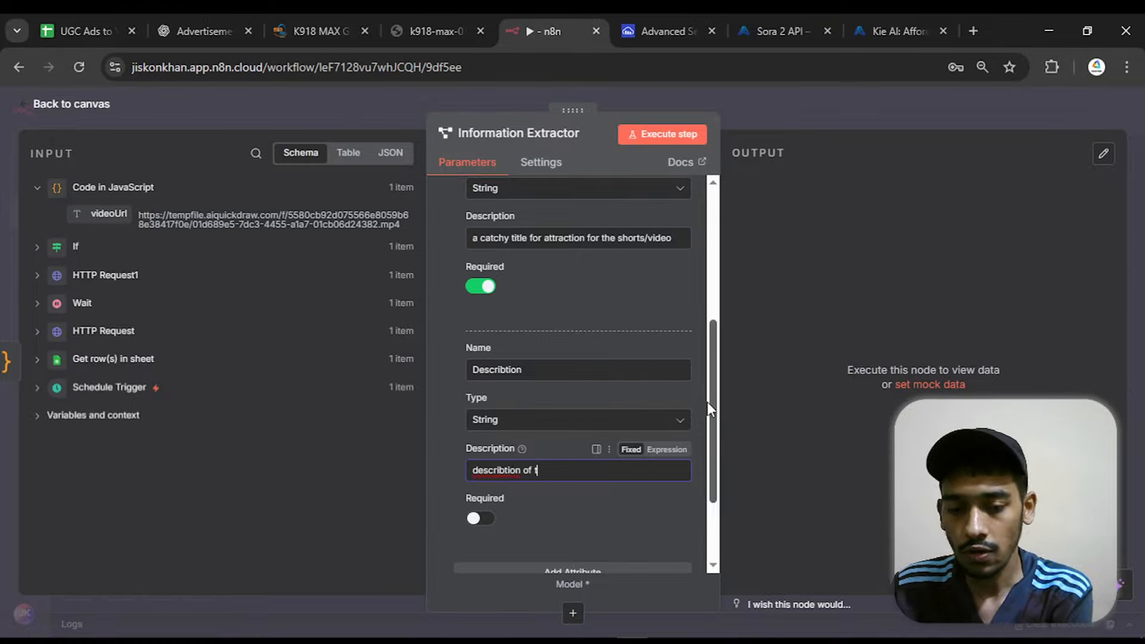
type("he shorts/video with the purc")
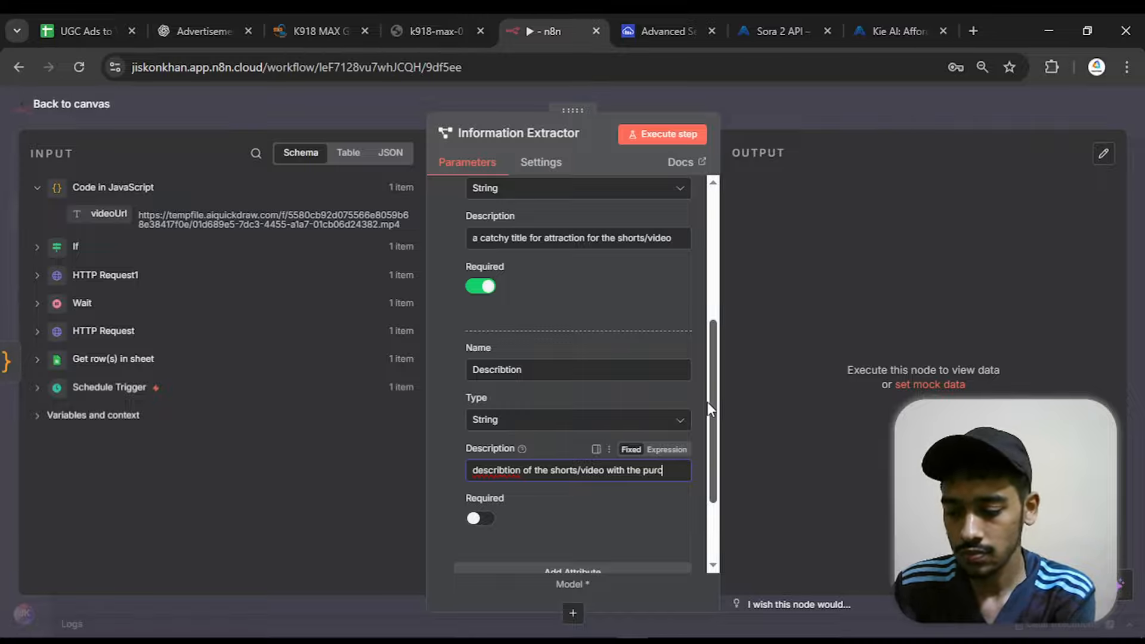
type("ink")
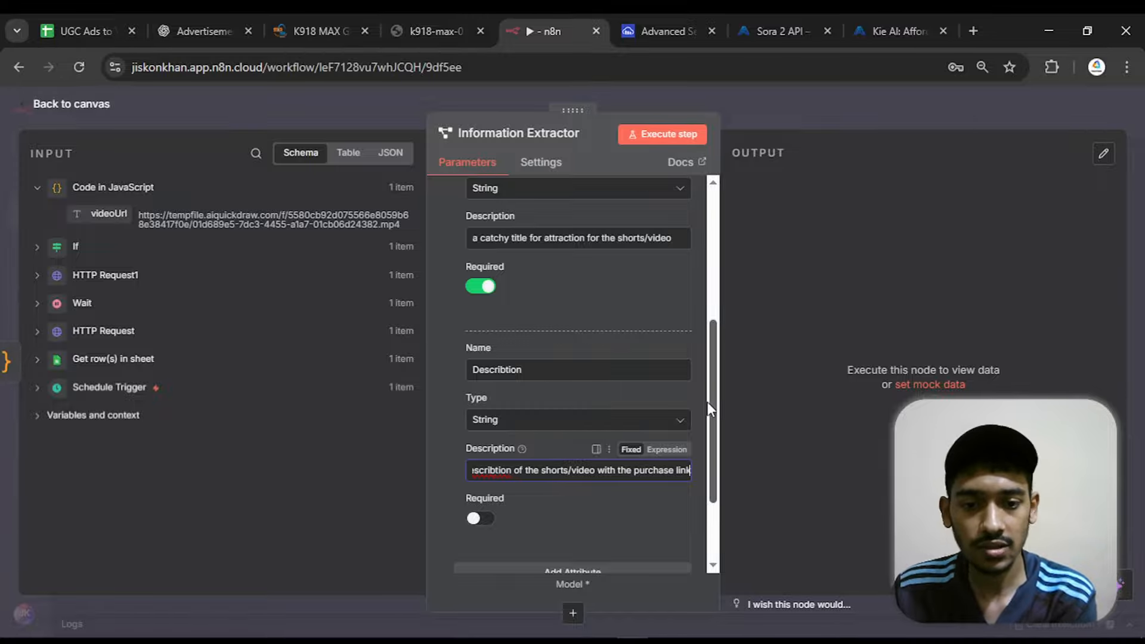
left_click(455, 525)
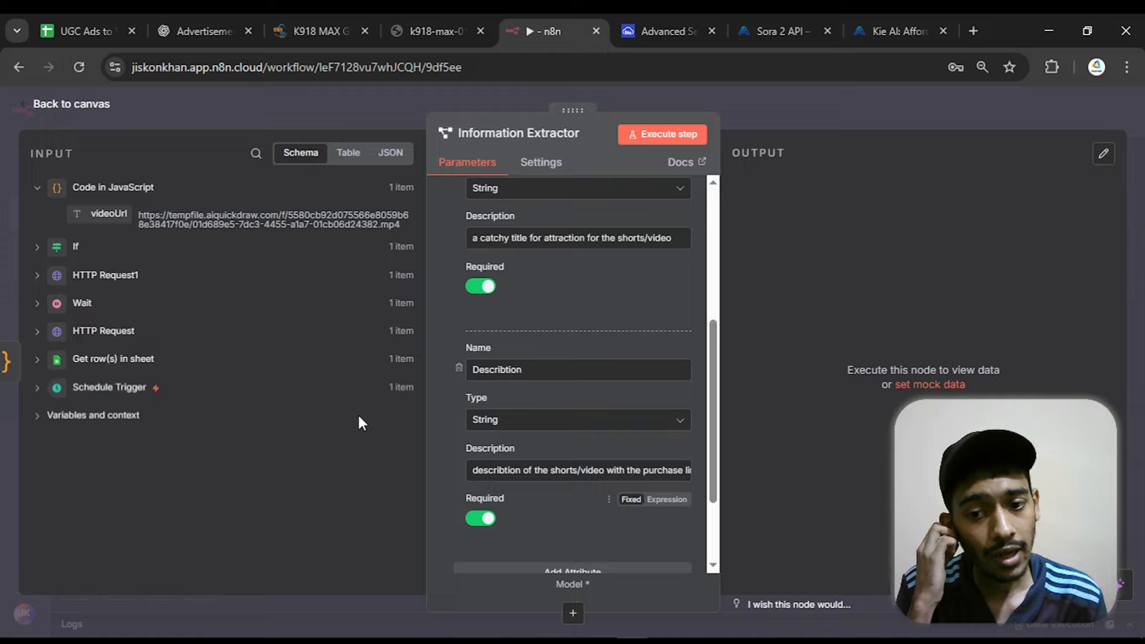
Return to the canvas and attach an OpenAI Chat Model to the Information Extractor's Model input
left_click(67, 111)
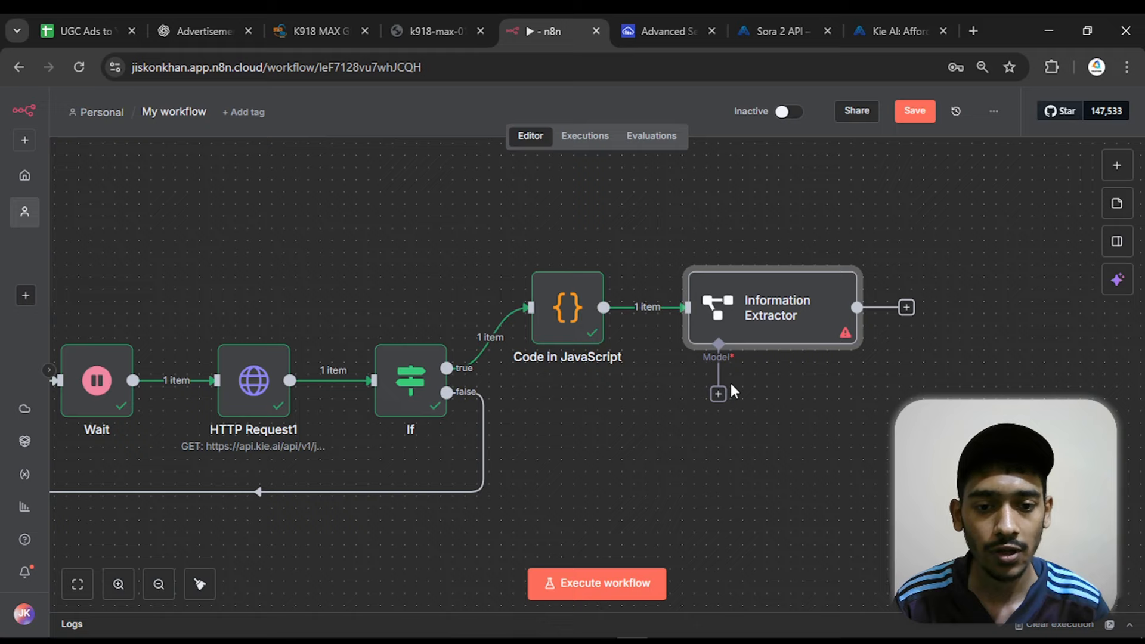
left_click(718, 393)
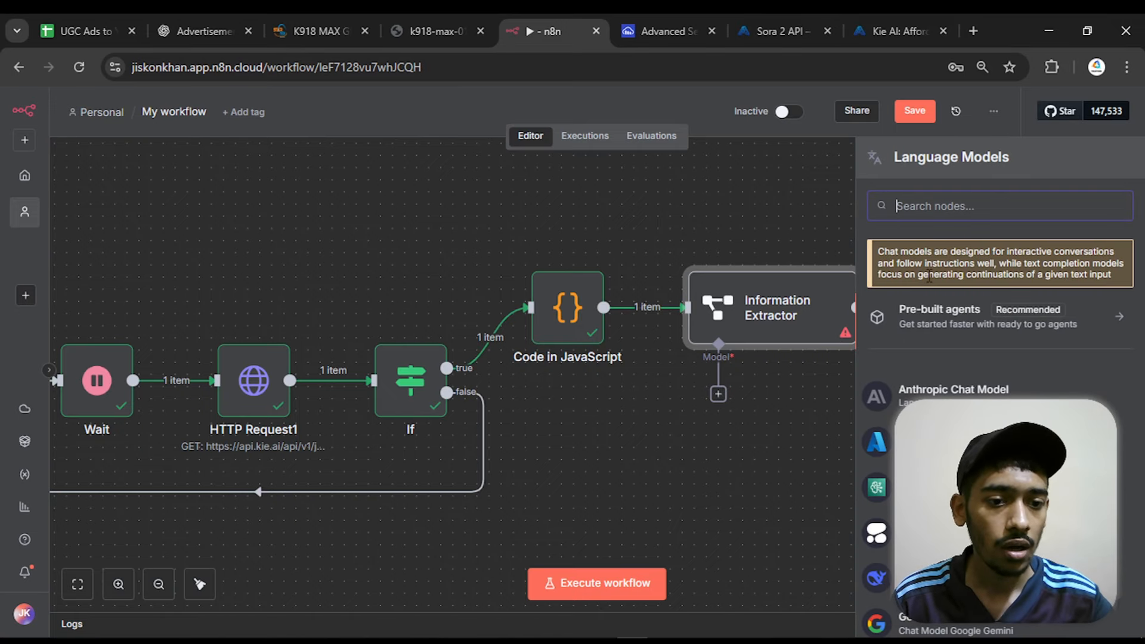
scroll(1018, 383, "down", 10)
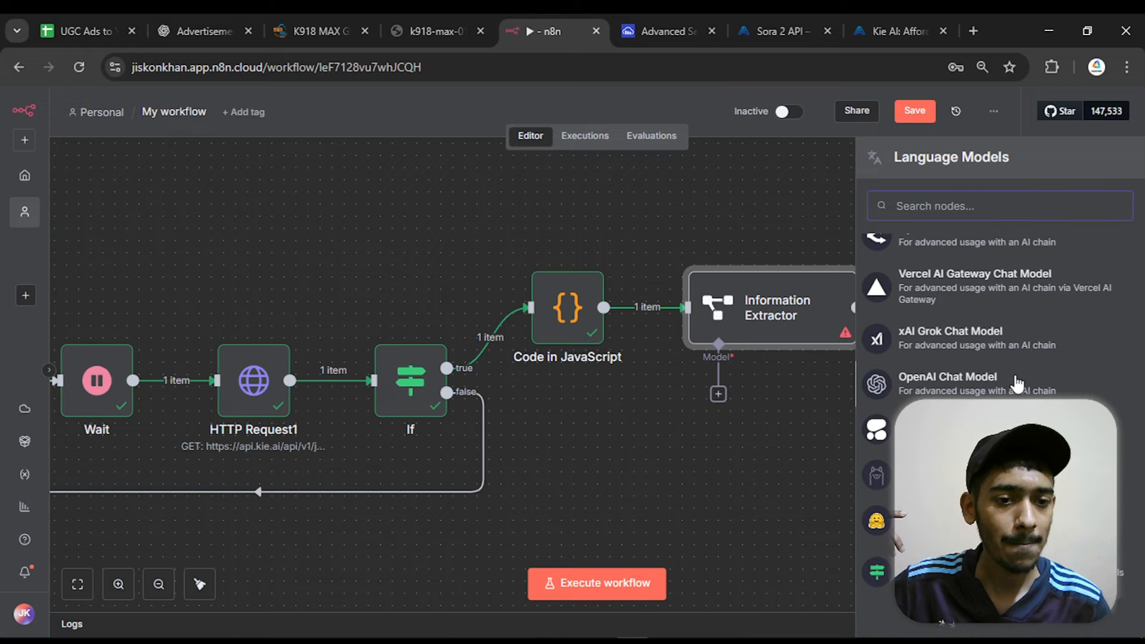
left_click(946, 384)
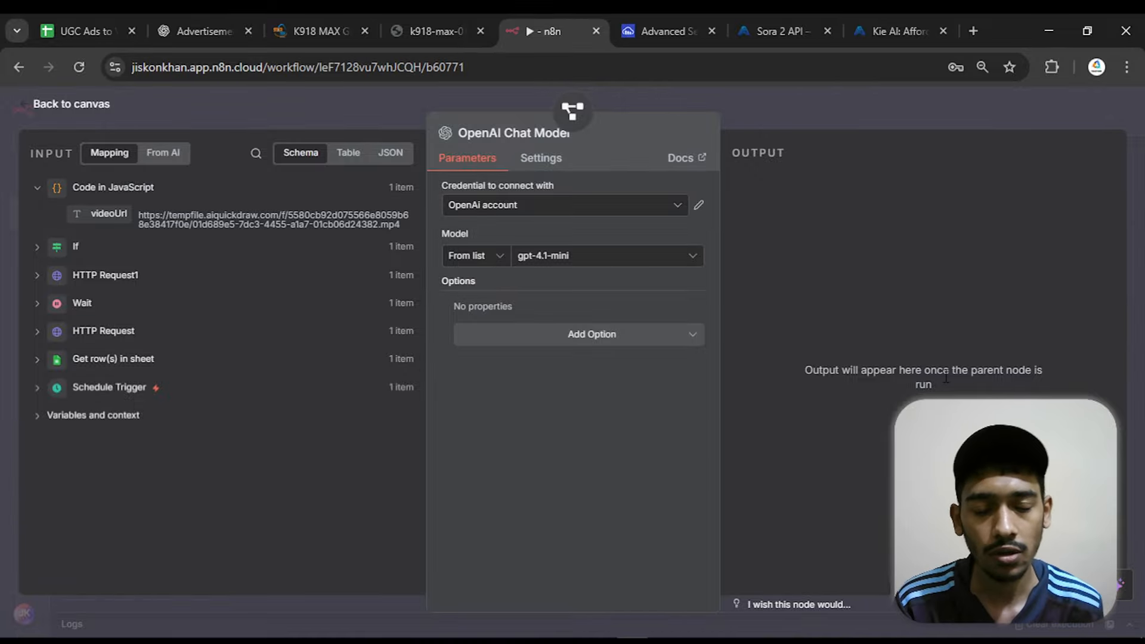
Start a new OpenAI credential for the chat model, and open the OpenAI Platform in another browser tab by searching Google for "open ai api"
left_click(633, 210)
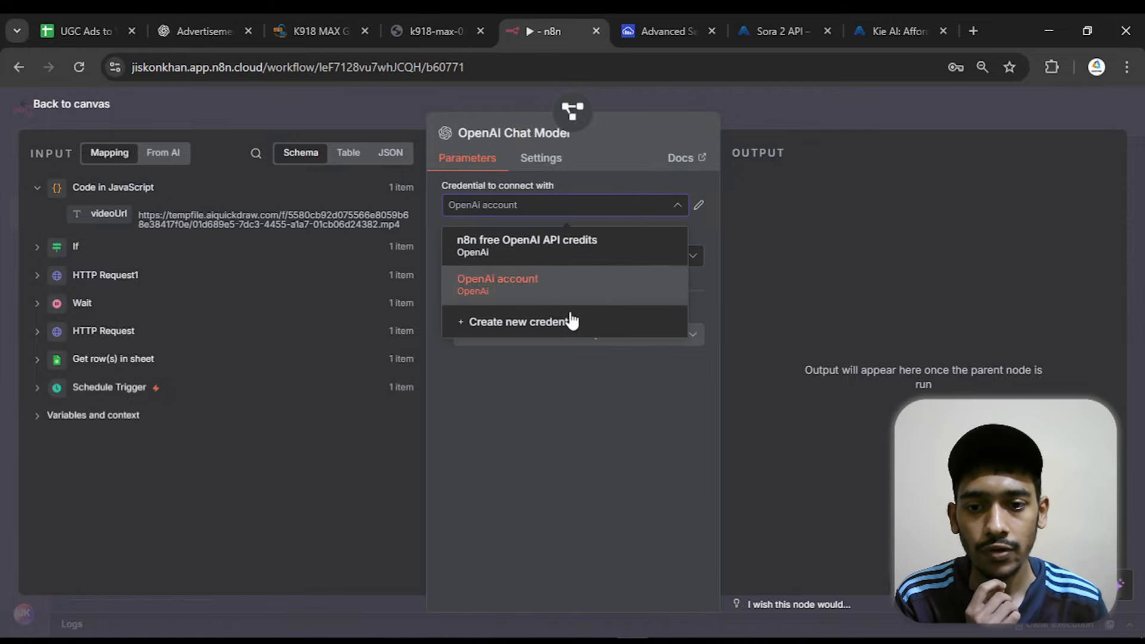
left_click(547, 338)
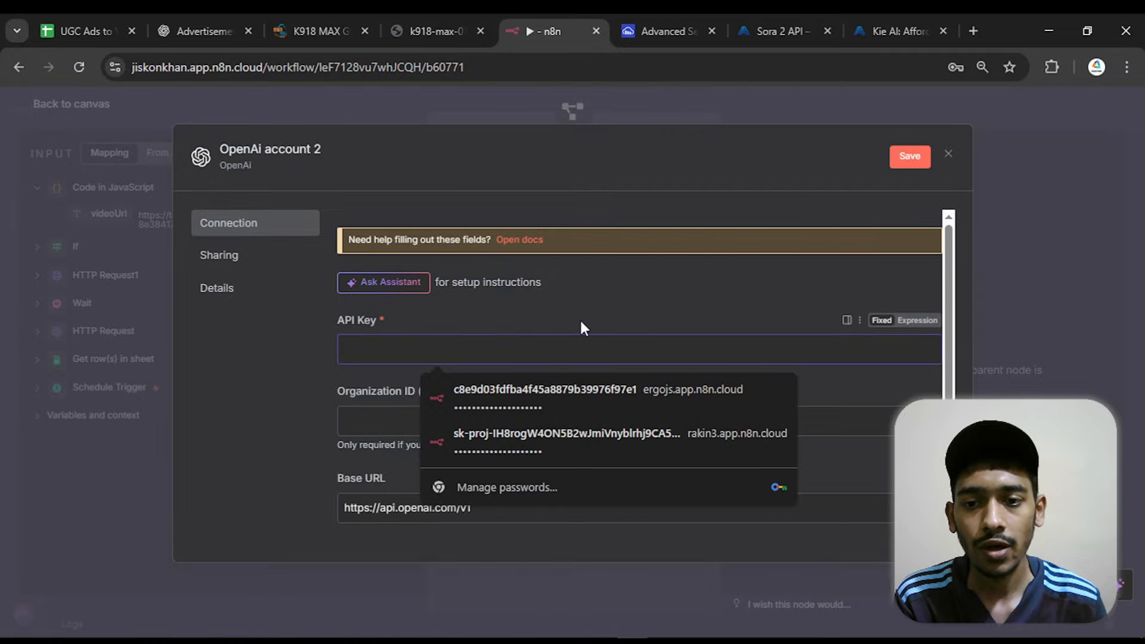
left_click(973, 31)
left_click(575, 287)
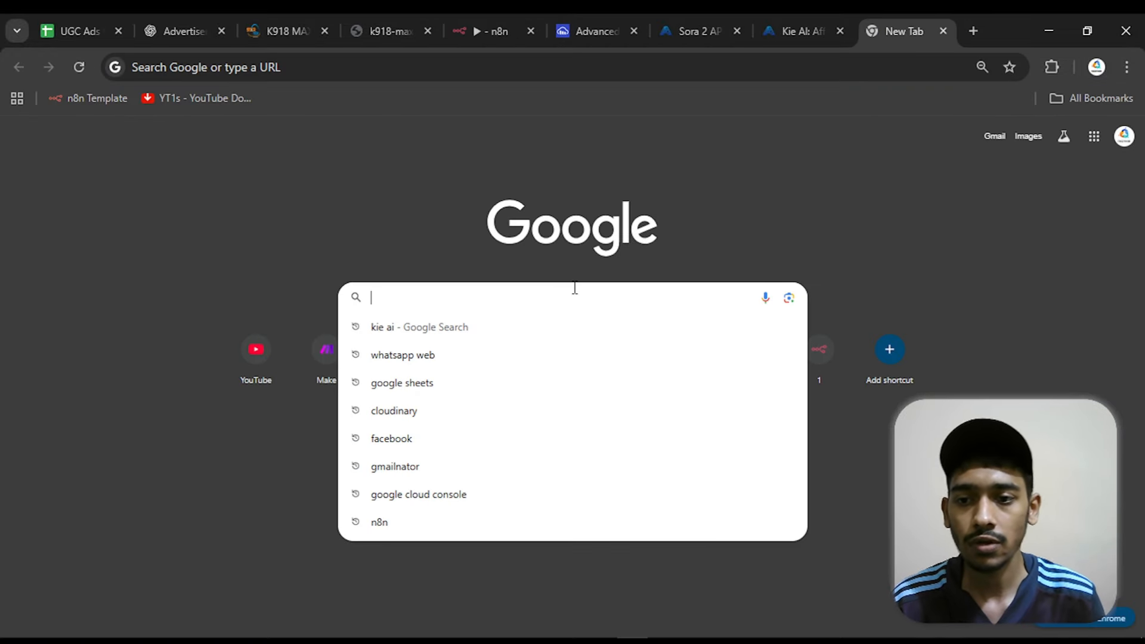
type("open ai ")
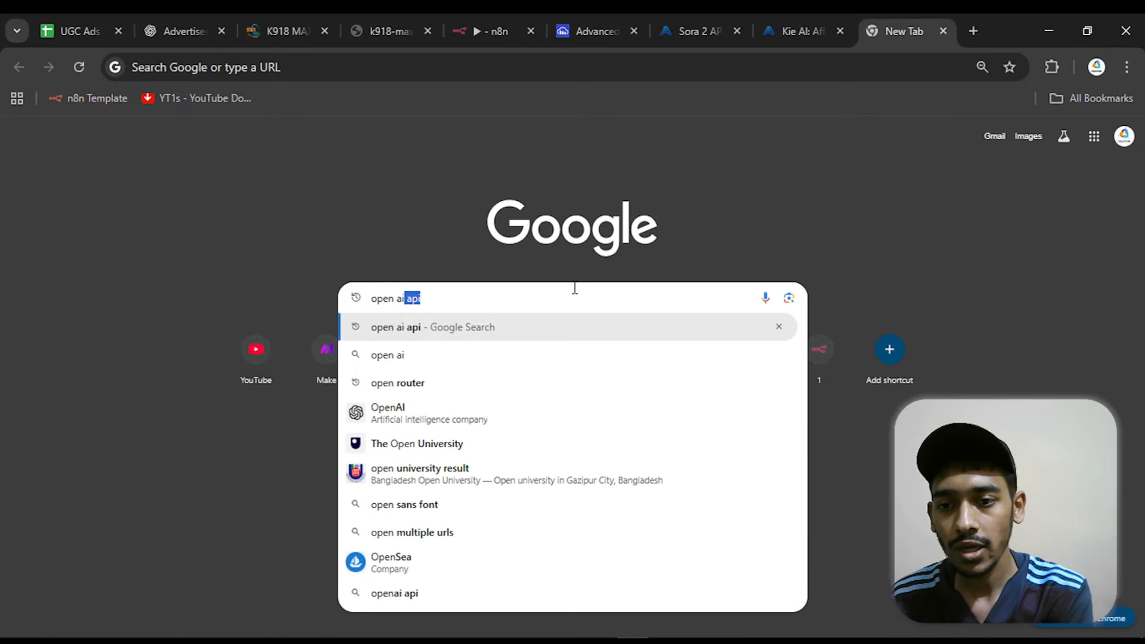
type("api")
key("Return")
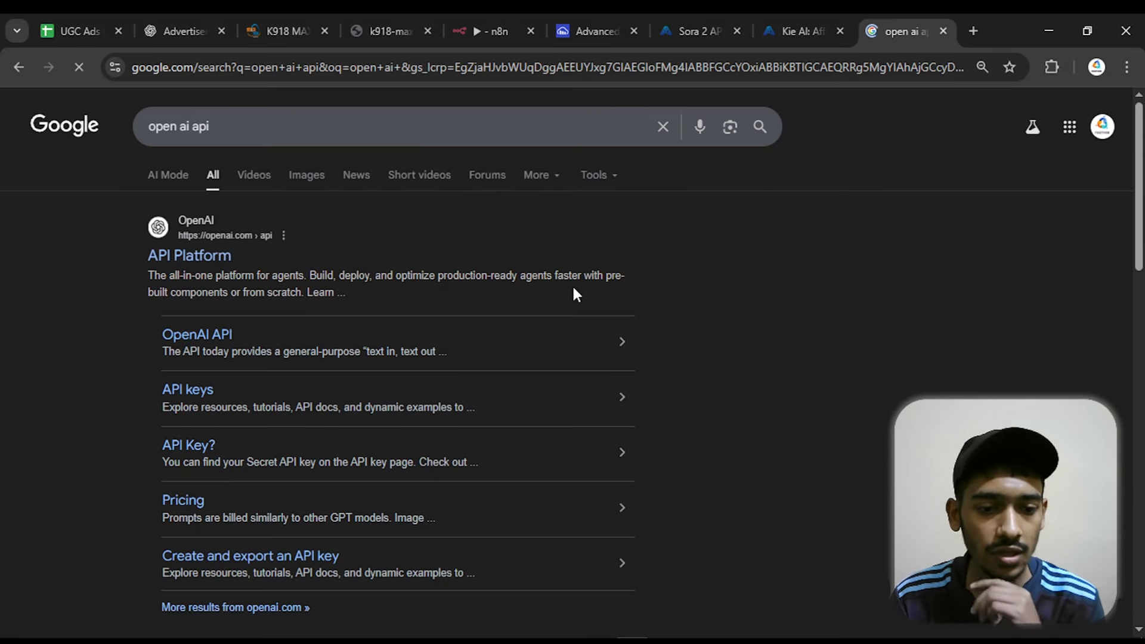
scroll(571, 284, "down", 7)
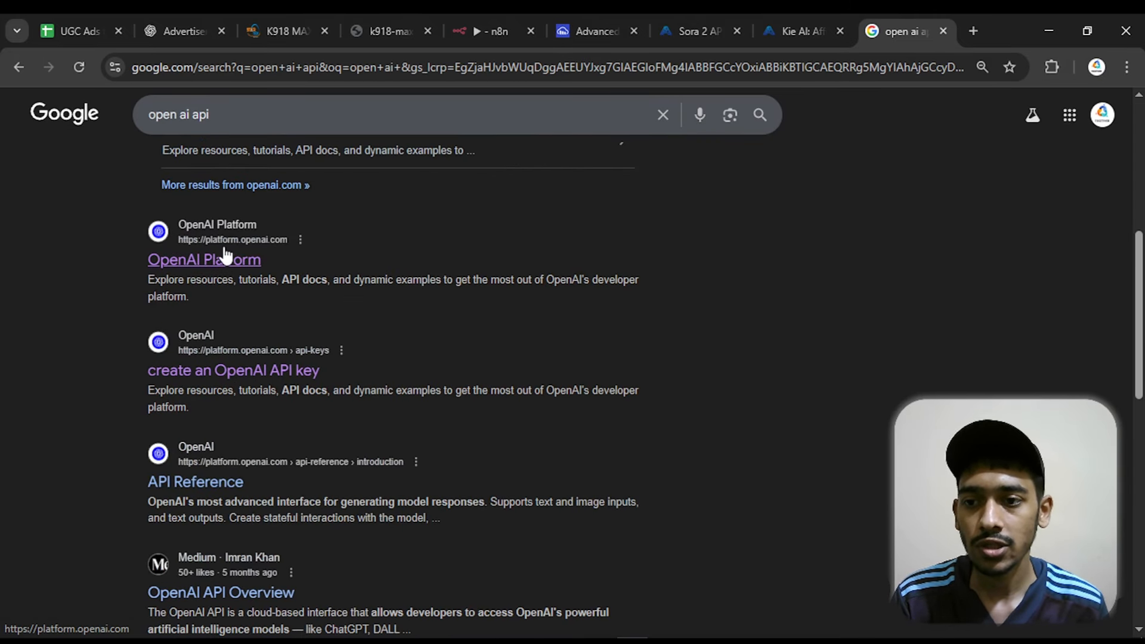
left_click(190, 261)
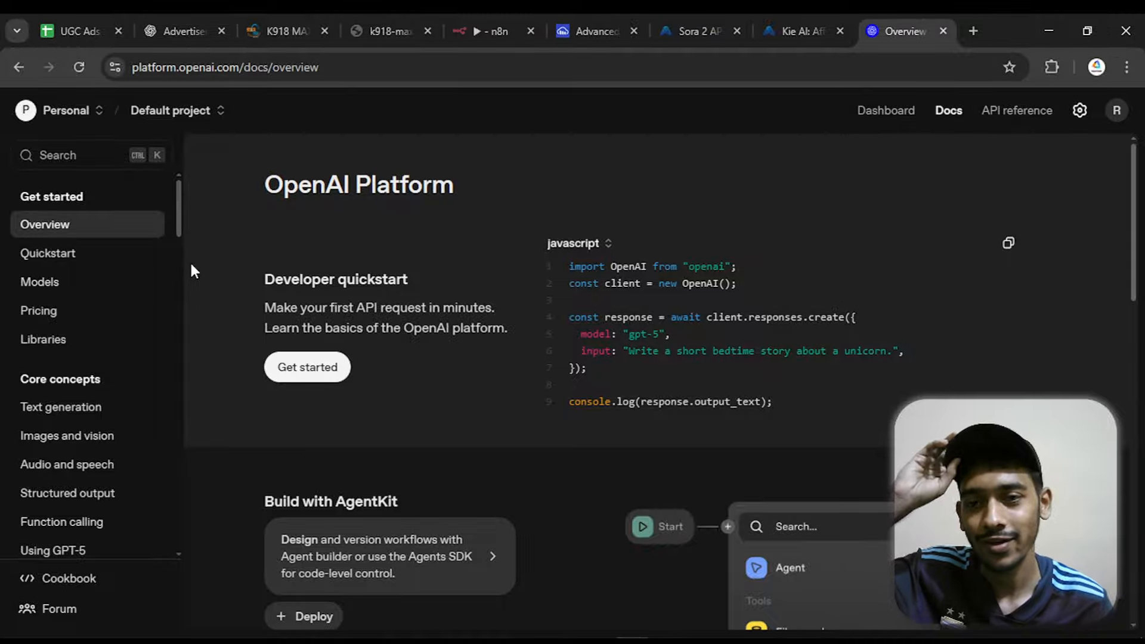
Open the organization's API keys page in the OpenAI Platform settings
scroll(105, 295, "down", 10)
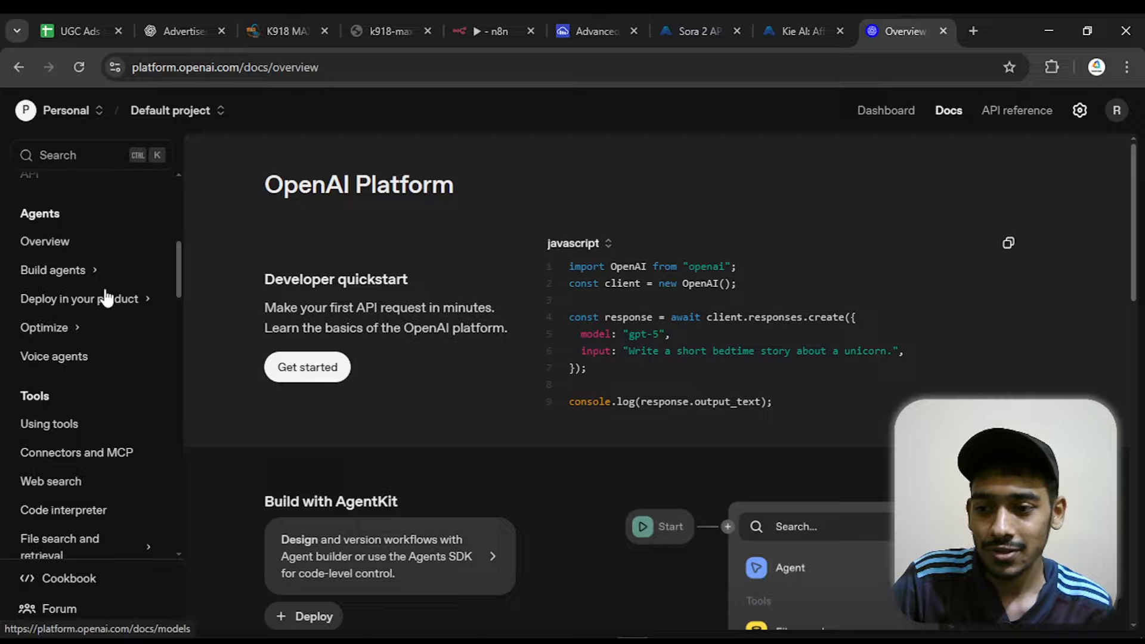
scroll(107, 296, "down", 8)
scroll(498, 314, "down", 2)
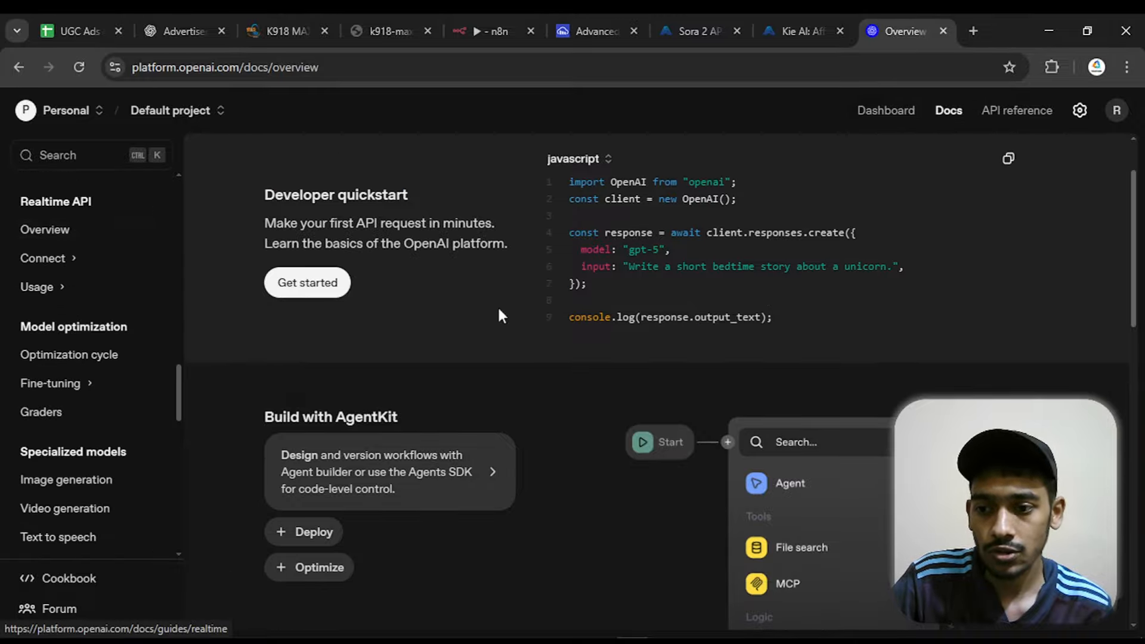
left_click(1080, 109)
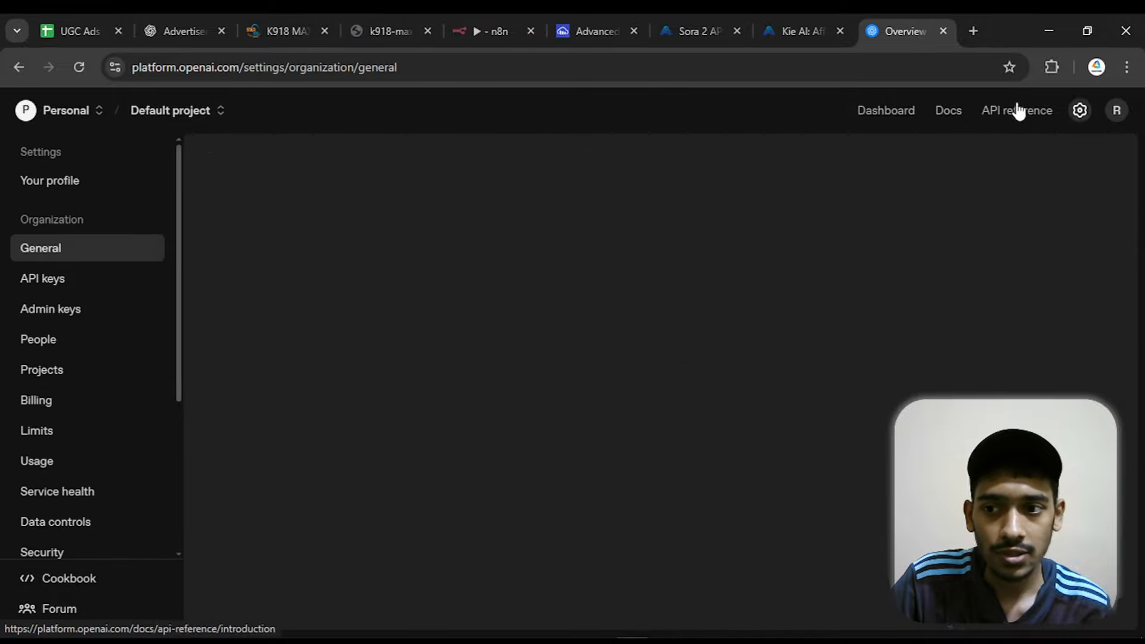
left_click(51, 284)
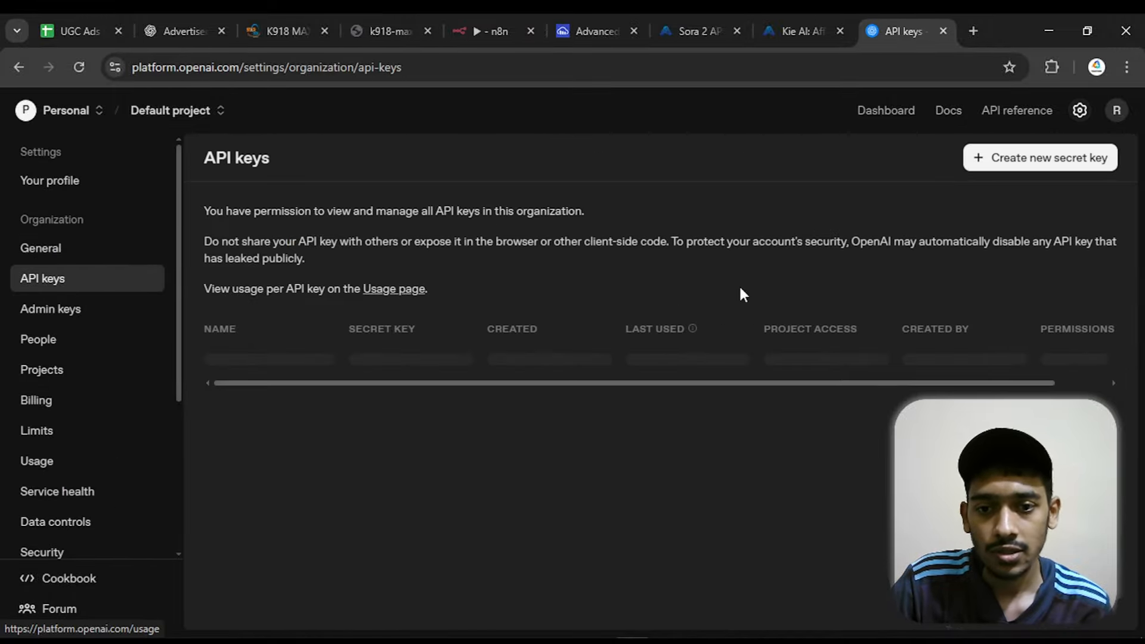
Create a secret key named "for delete" in the Default project and copy the generated key
left_click(1087, 167)
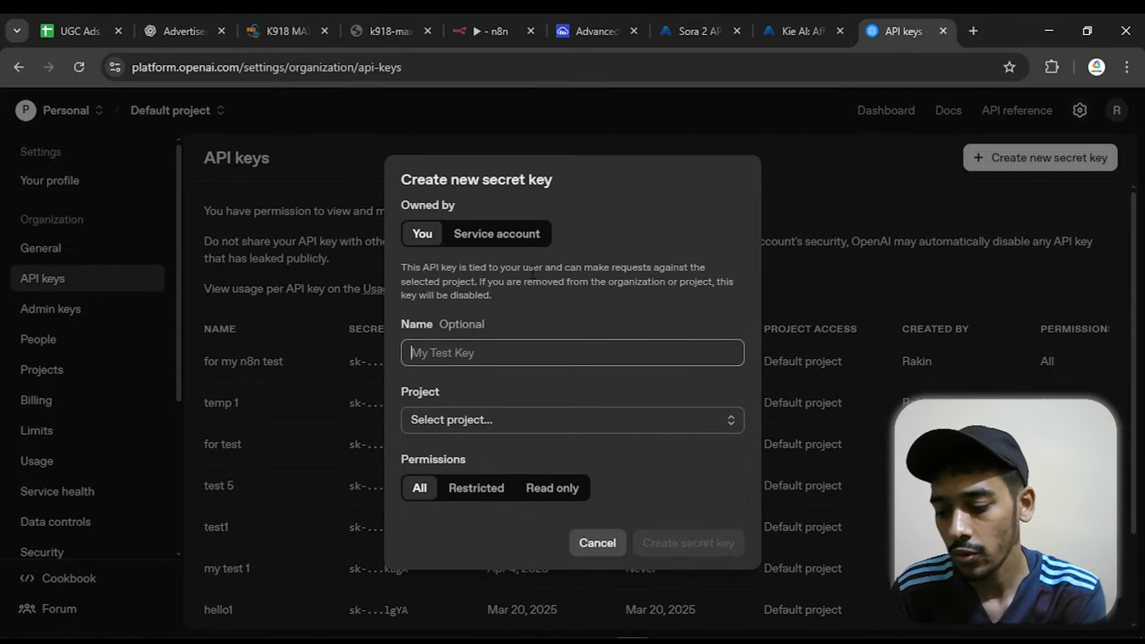
type("fo")
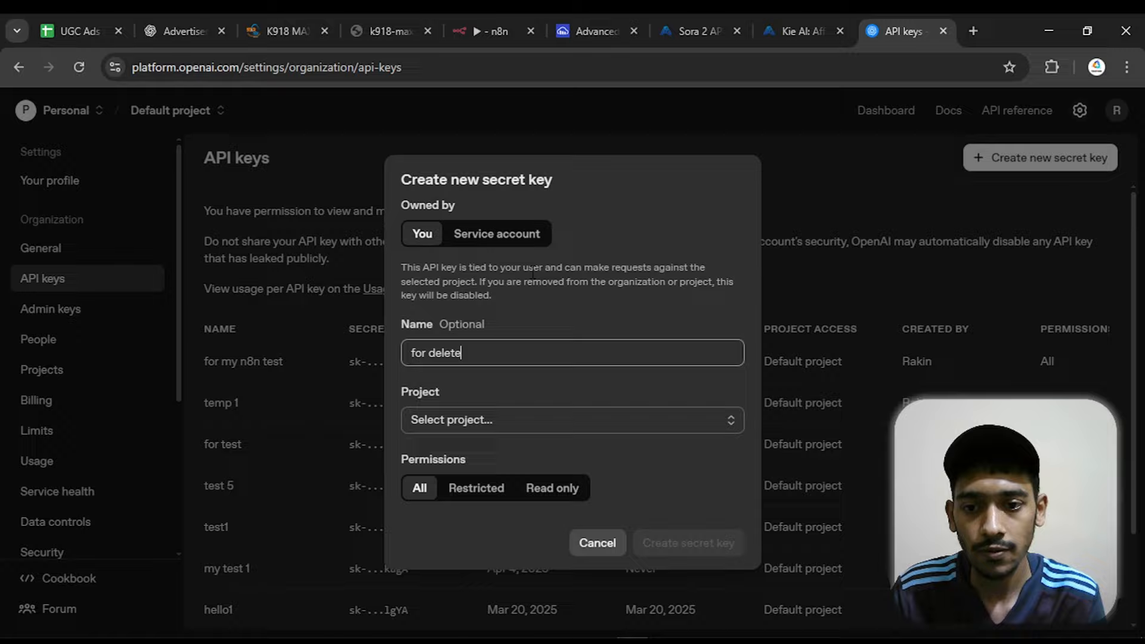
type("r delete")
left_click(511, 424)
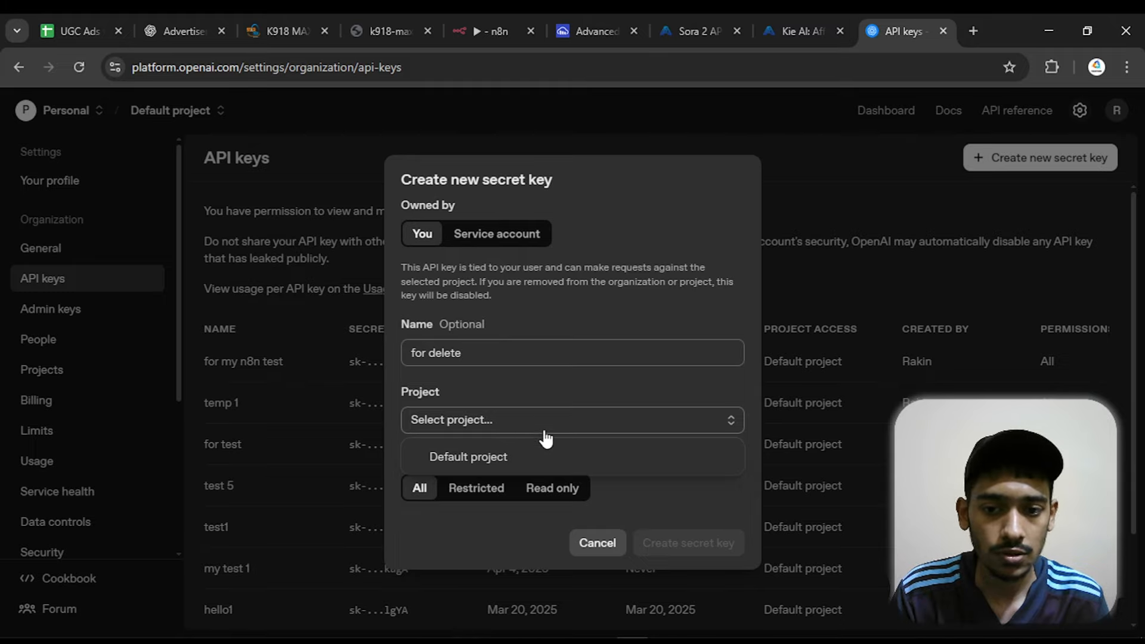
left_click(544, 457)
left_click(666, 543)
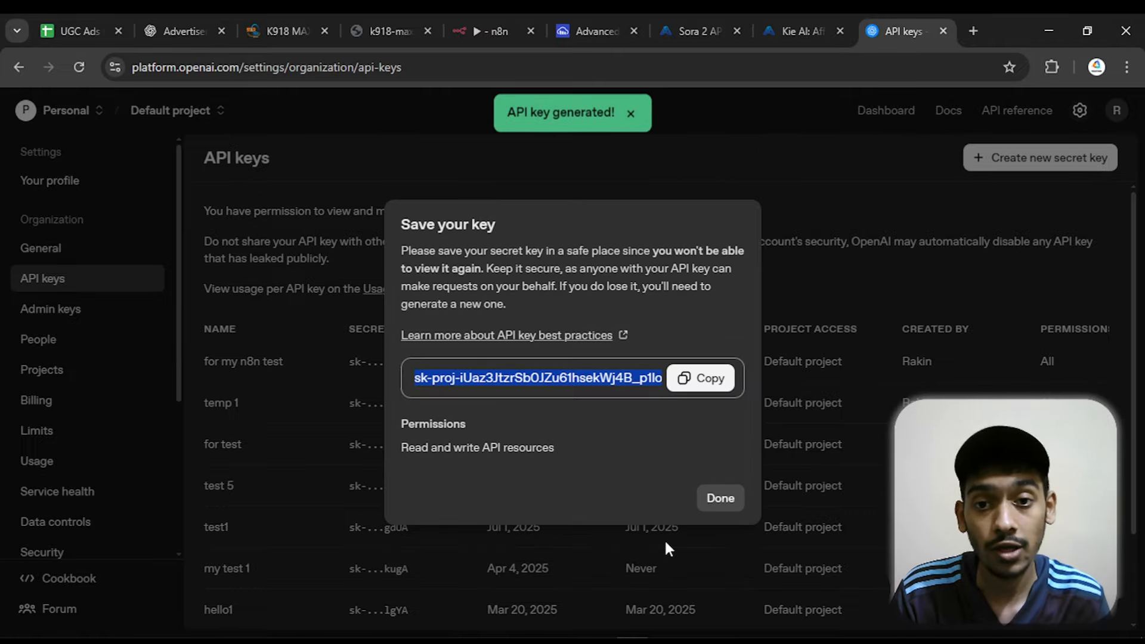
left_click(699, 377)
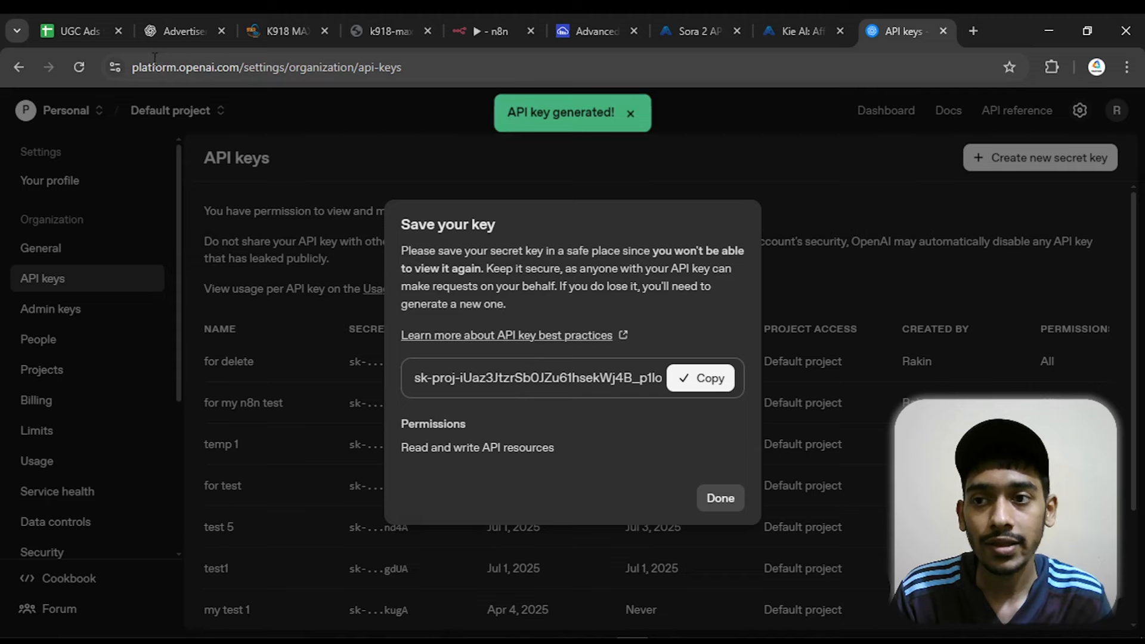
Switch to n8n, paste the API key into the new OpenAI credential, save it and close the credential form
left_click(500, 24)
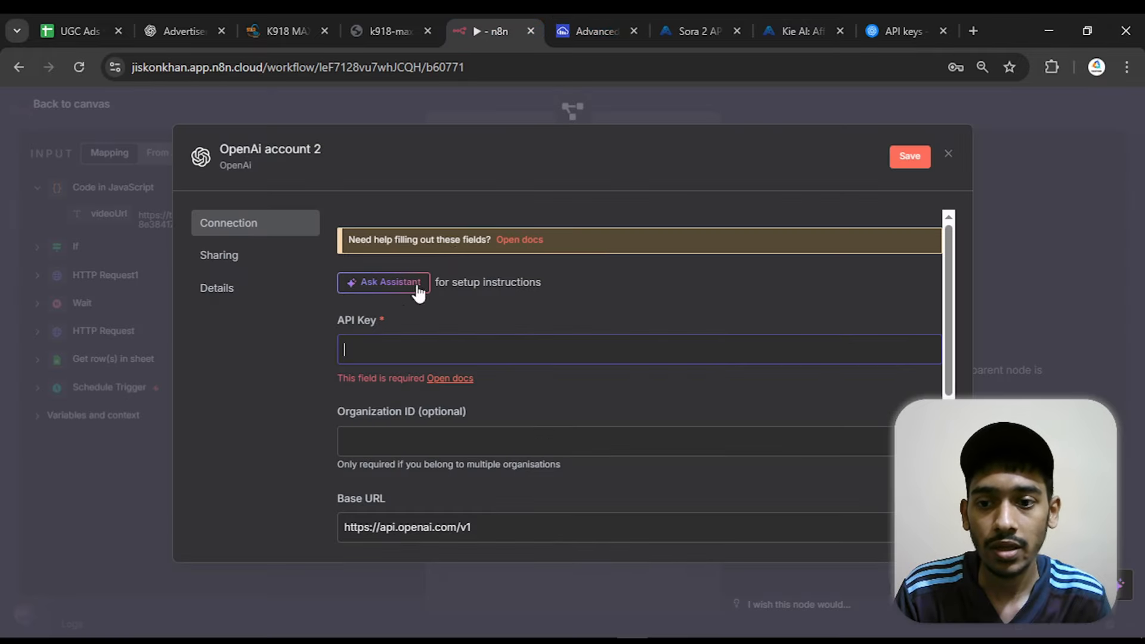
right_click(384, 345)
left_click(404, 441)
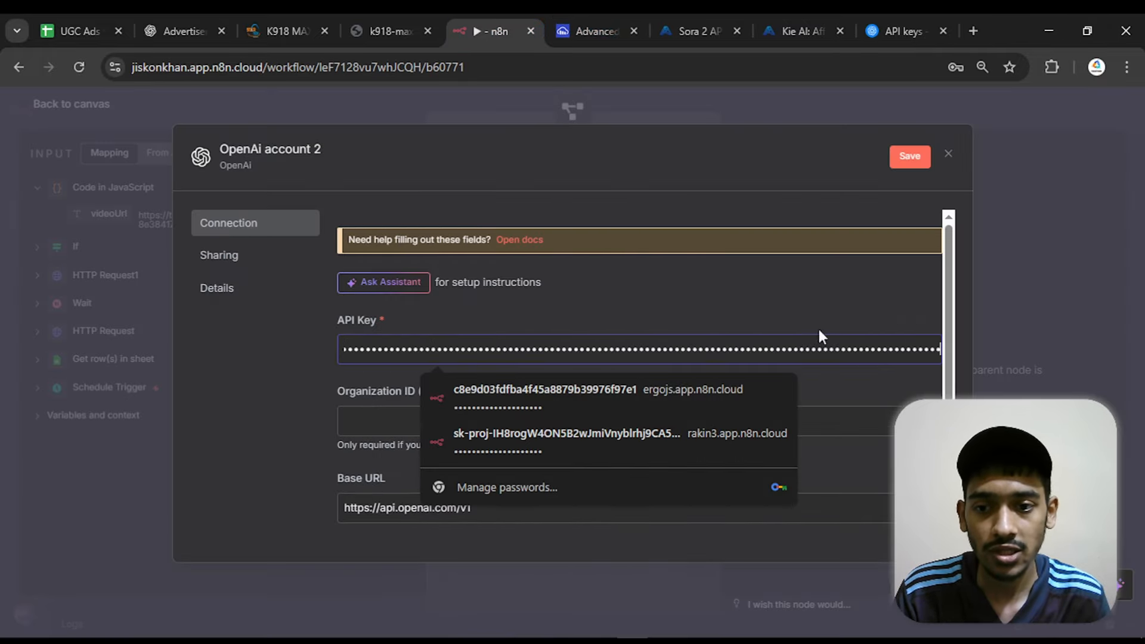
left_click(902, 160)
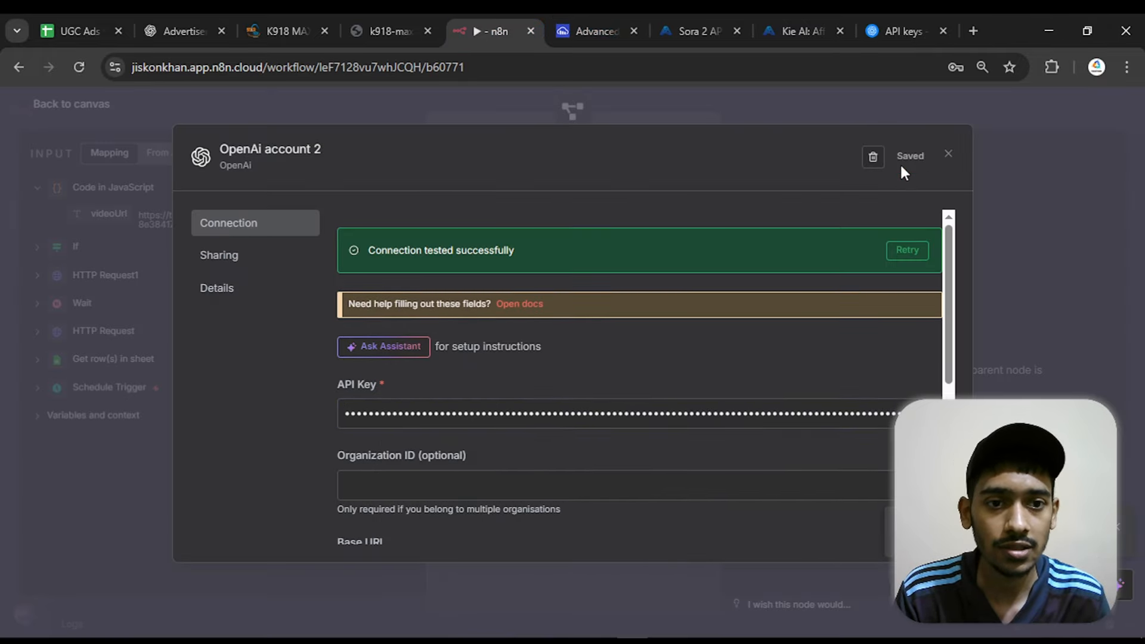
left_click(948, 156)
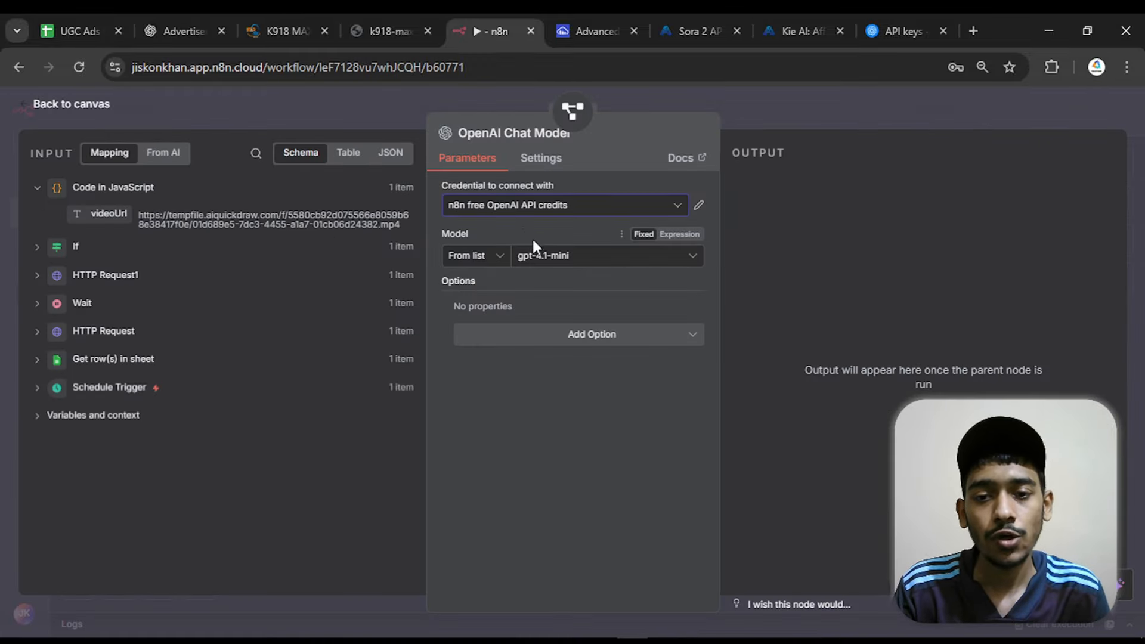
Check which models the n8n free OpenAI API credits offer for the chat model, and return to the canvas
left_click(531, 256)
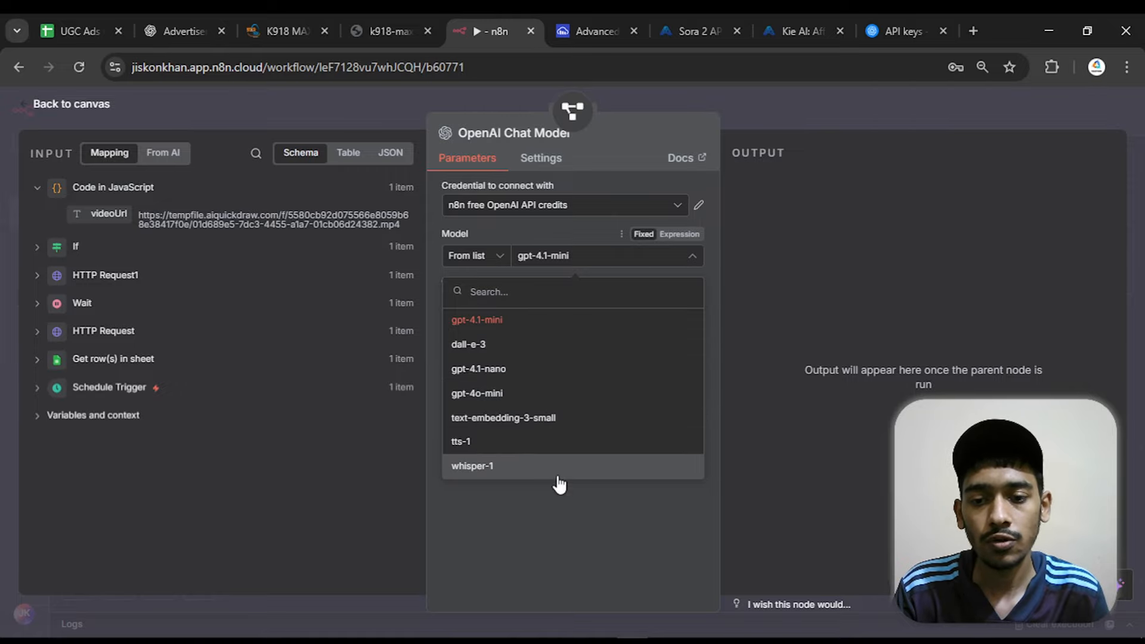
left_click(559, 540)
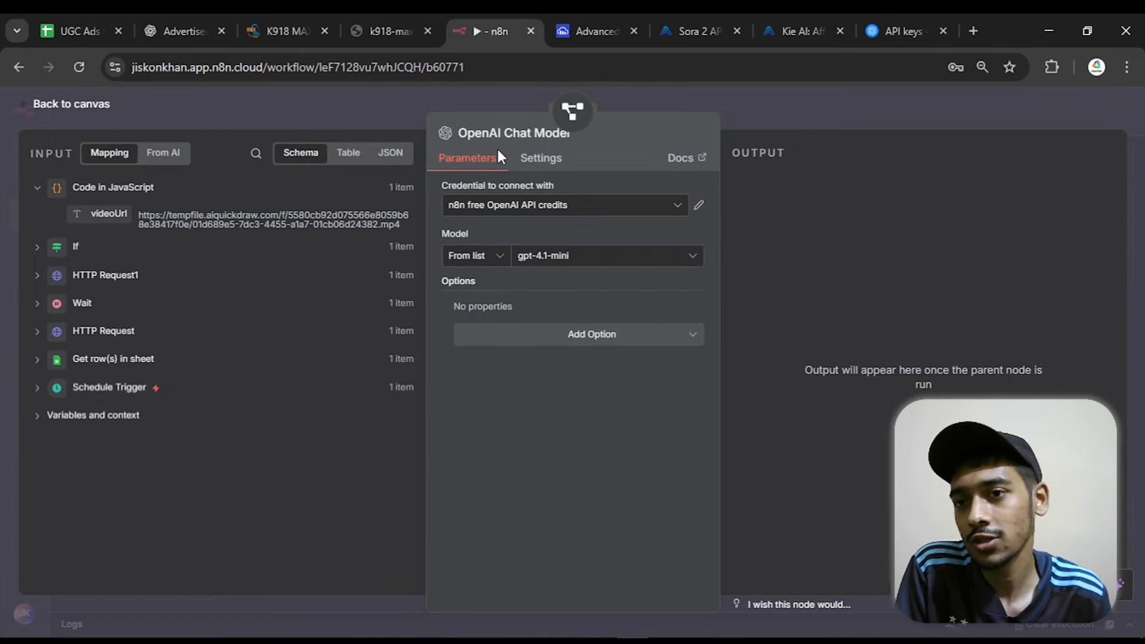
left_click(73, 104)
Switch to the OpenAI Platform, dismiss the saved-key dialog and view the organization's Billing overview
left_click(876, 18)
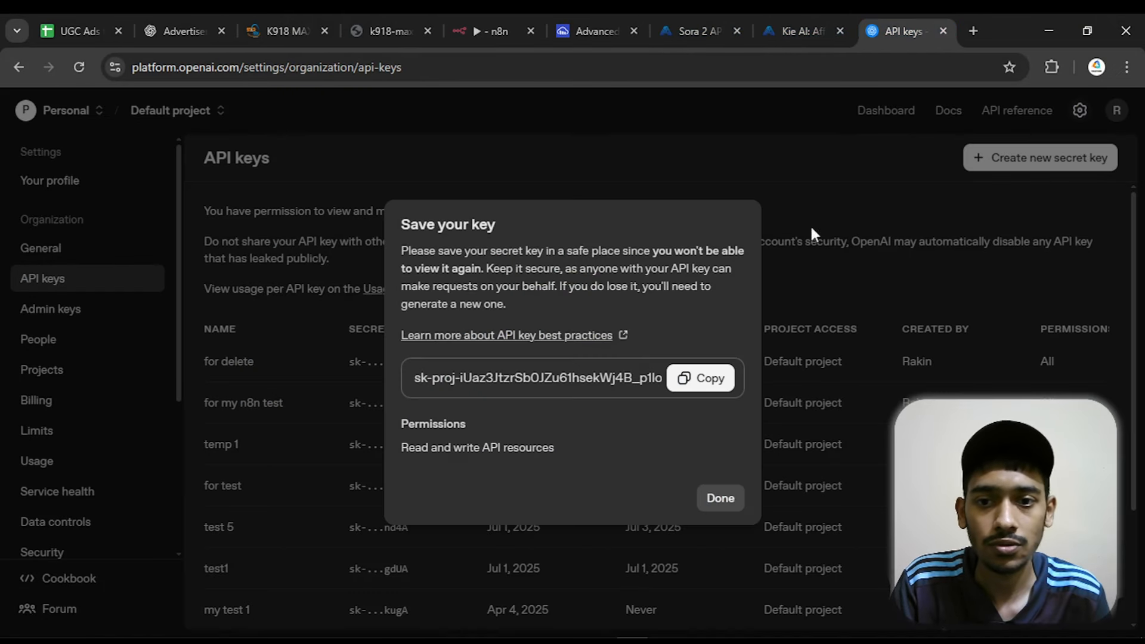
left_click(722, 498)
left_click(46, 408)
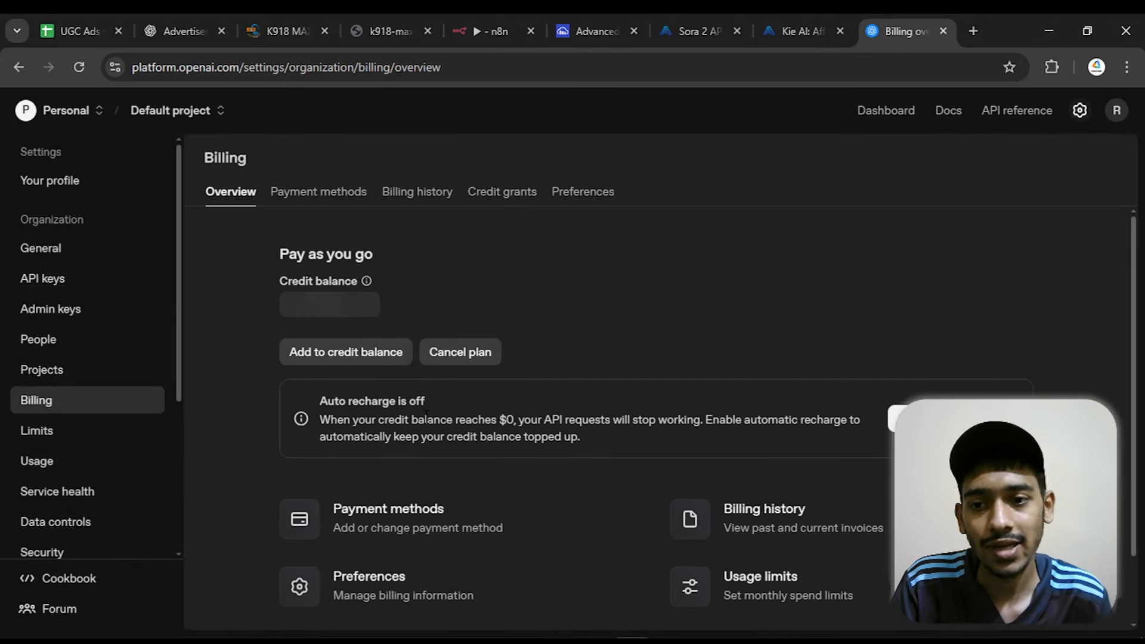
scroll(317, 271, "down", 1)
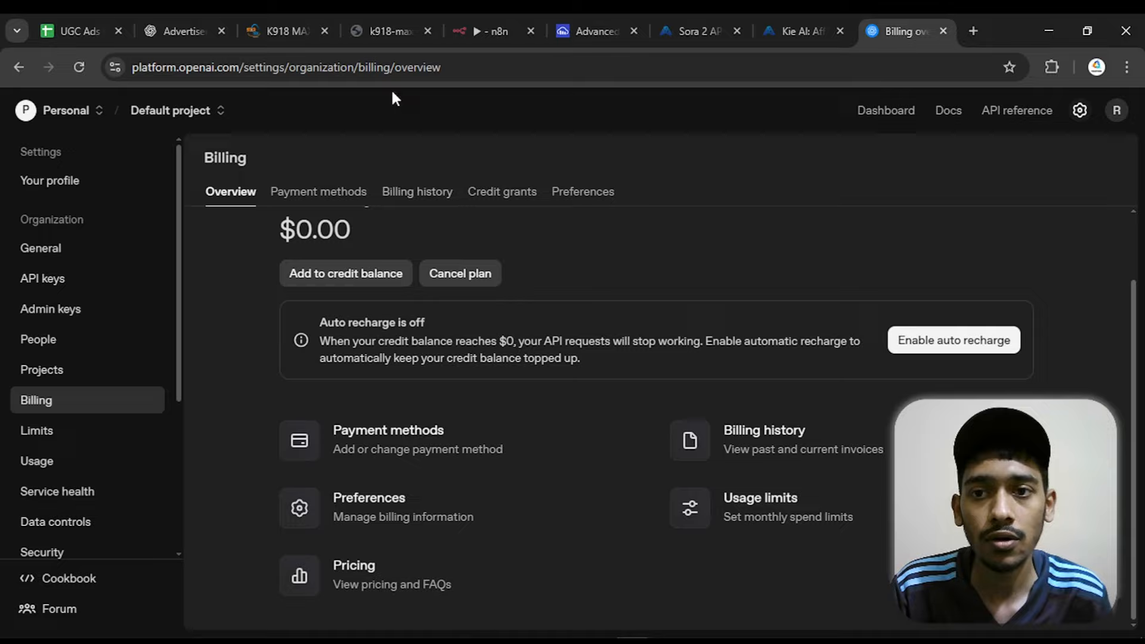
Switch back to n8n and execute only the Information Extractor node
left_click(466, 33)
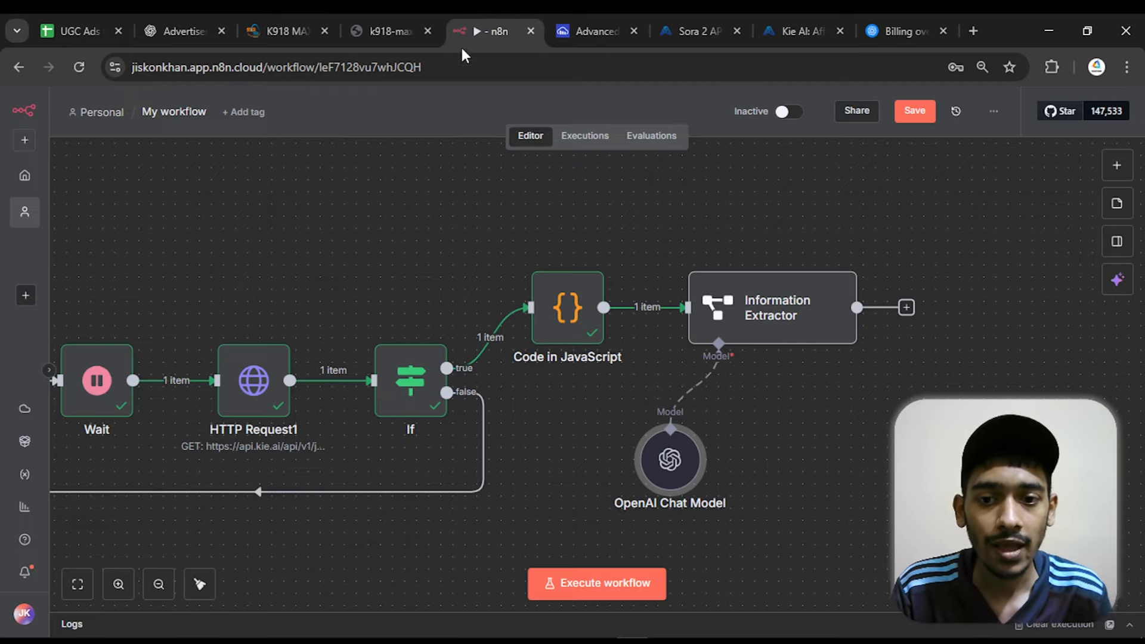
left_click(800, 310)
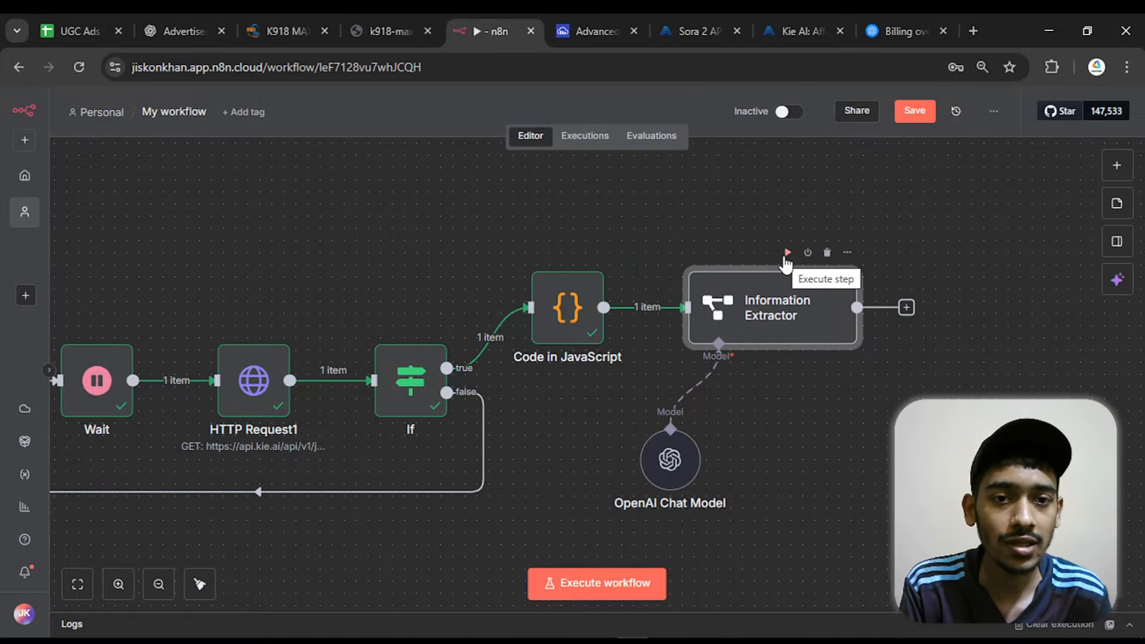
left_click(787, 253)
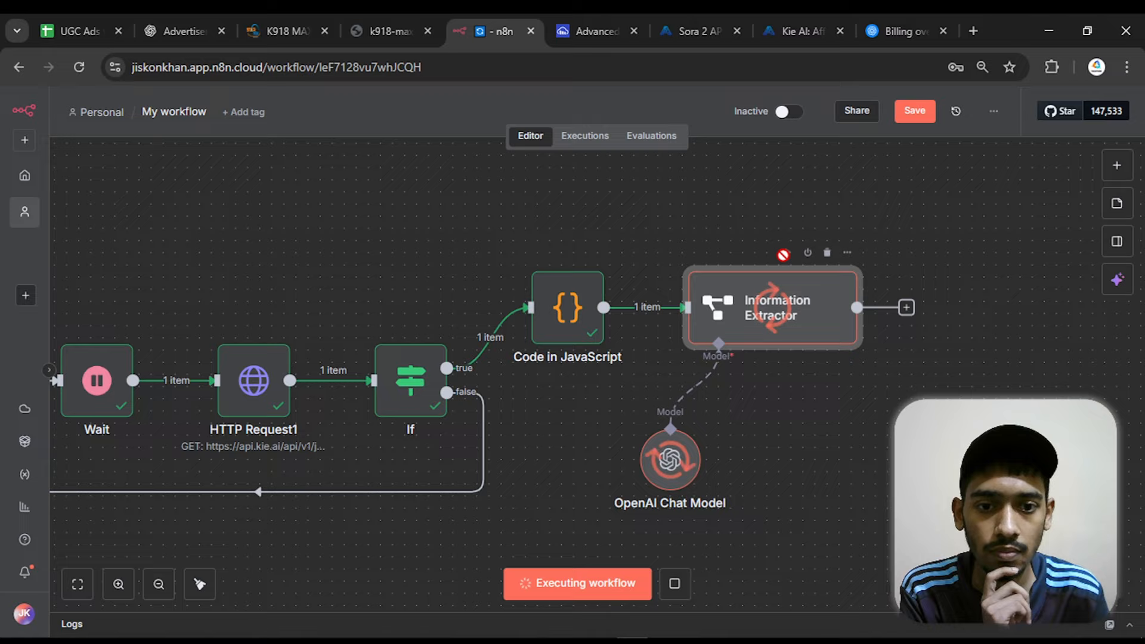
Open the Information Extractor and examine its generated title, description and purchase link in the output
double_click(789, 285)
left_click_drag(823, 236, 1021, 236)
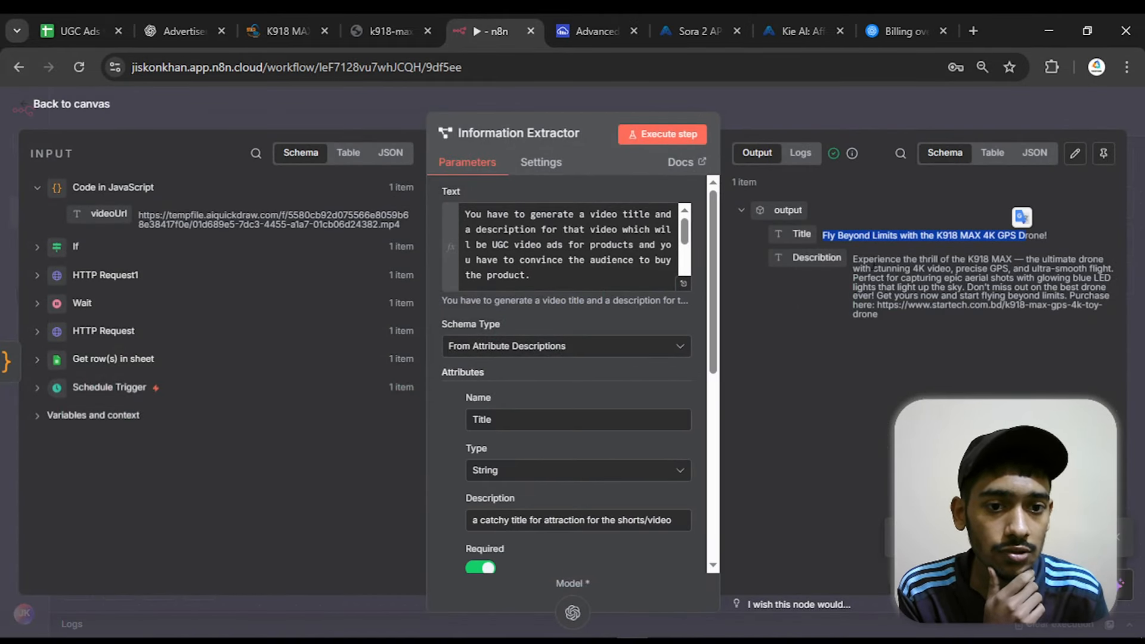
left_click_drag(854, 261, 884, 318)
left_click(941, 352)
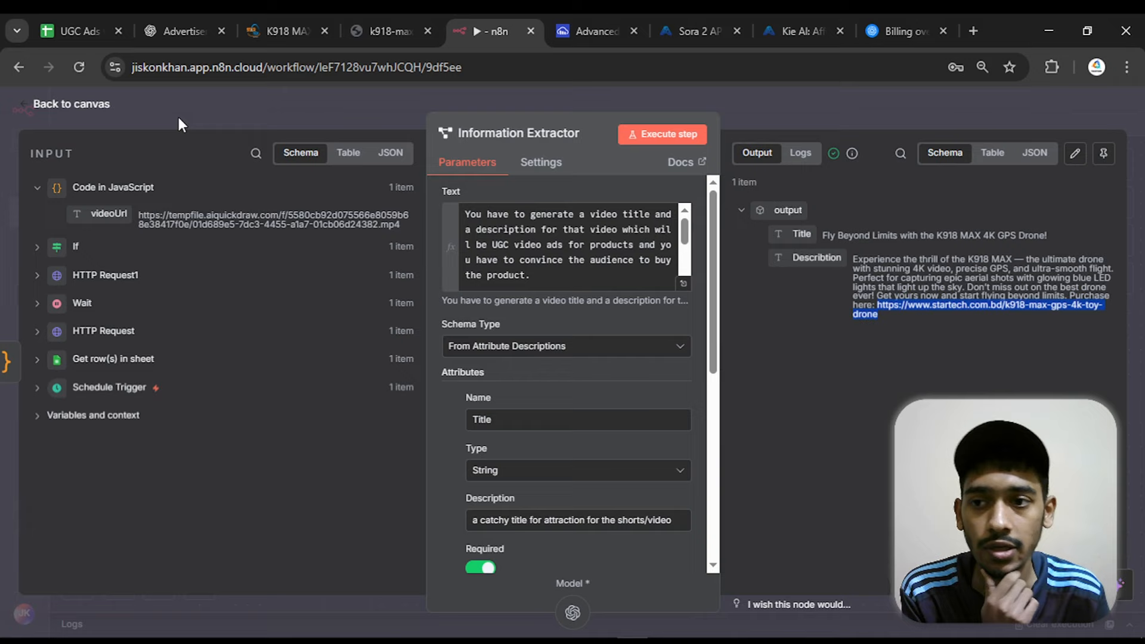
Open the purchase link from the generated description to check the product page, close that page and return to the canvas after the Information Extractor
right_click(912, 308)
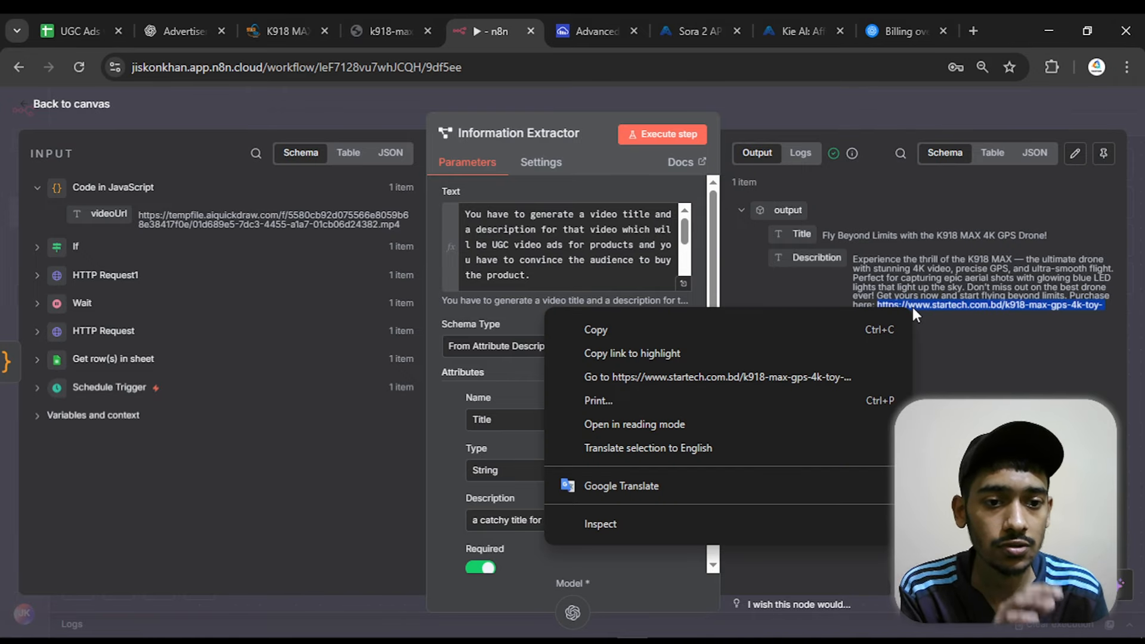
left_click(844, 375)
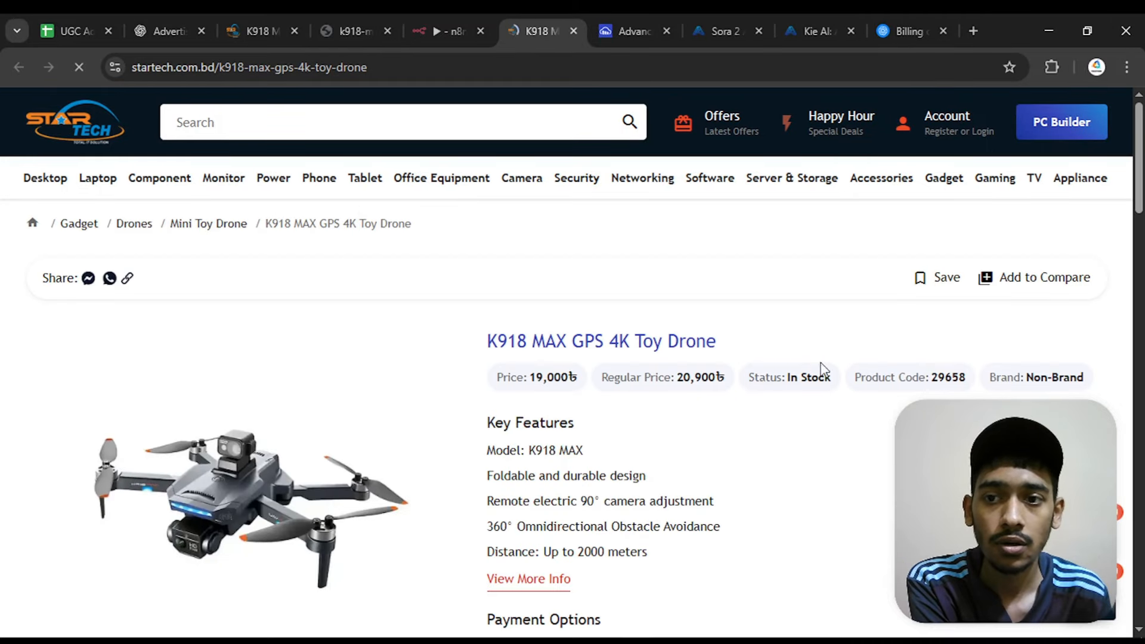
left_click(574, 31)
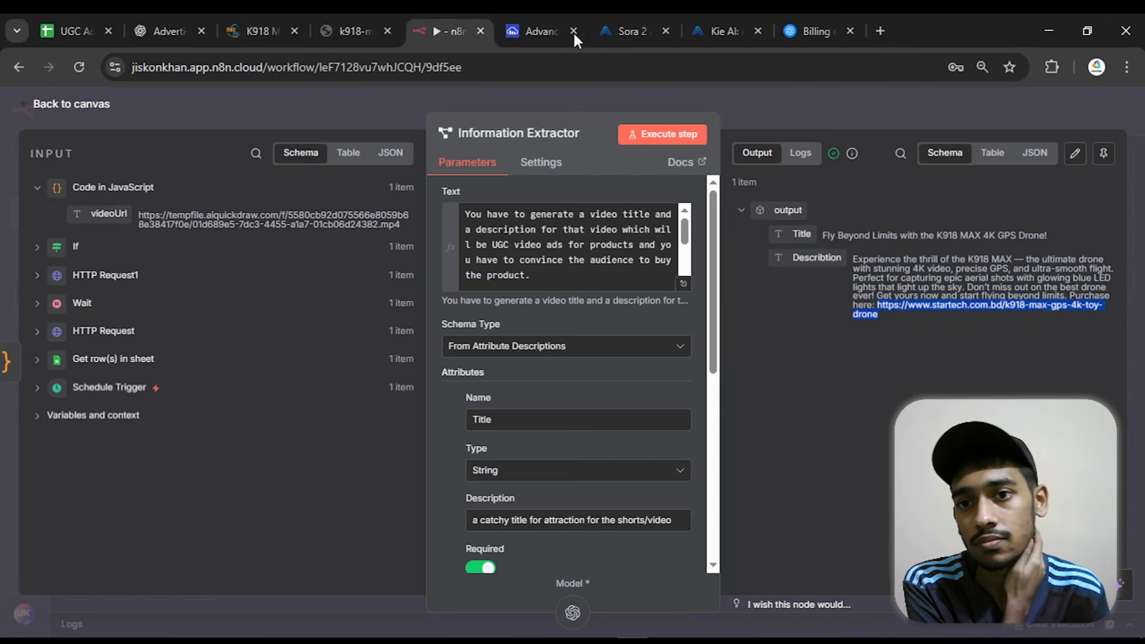
key("Escape")
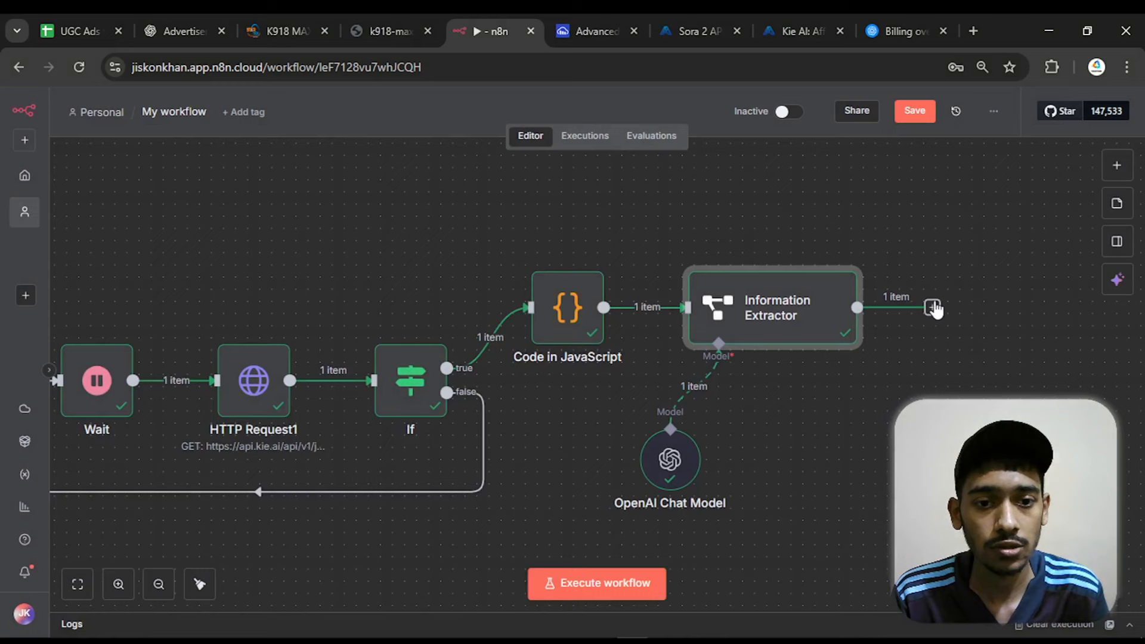
left_click_drag(956, 322, 655, 315)
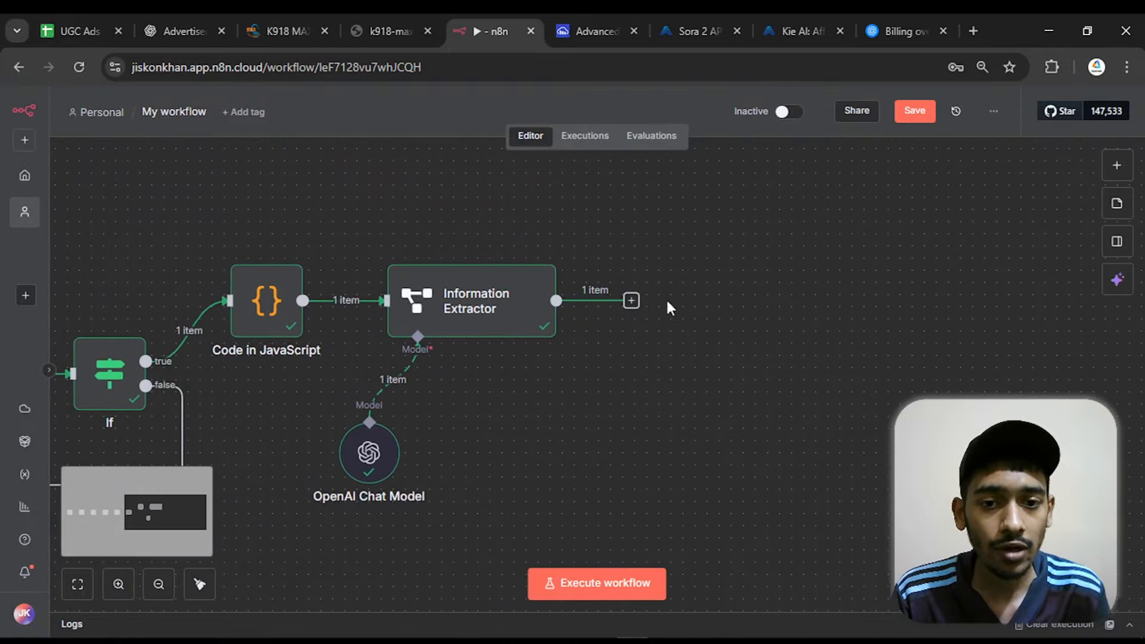
Add an HTTP Request node after the Information Extractor and map its URL to videoUrl from the Code in JavaScript node
left_click(633, 301)
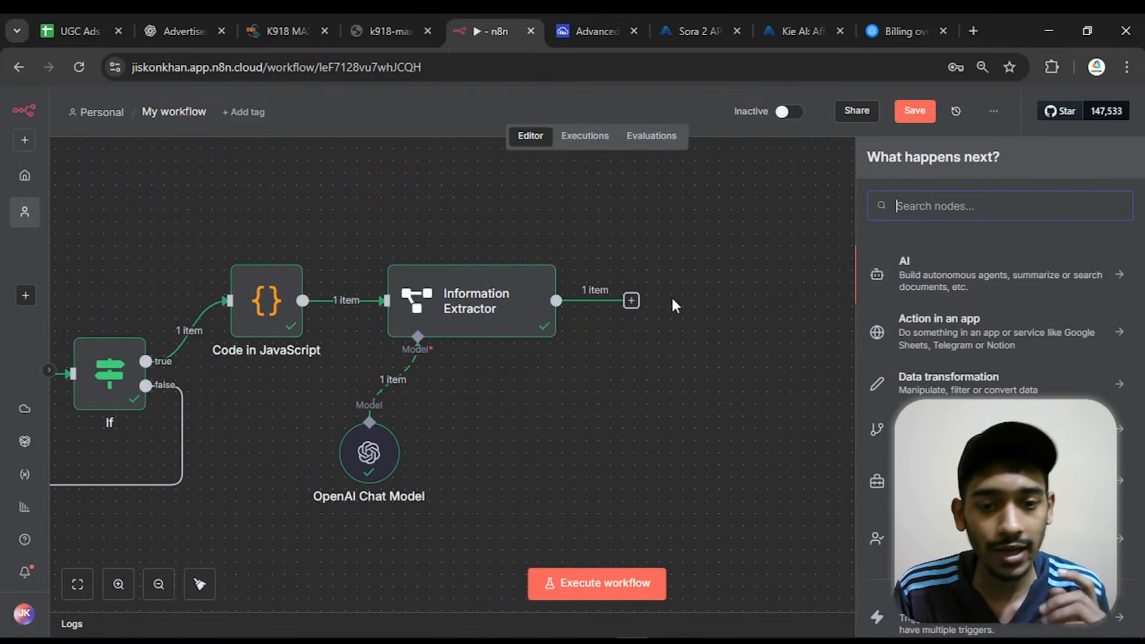
type("http")
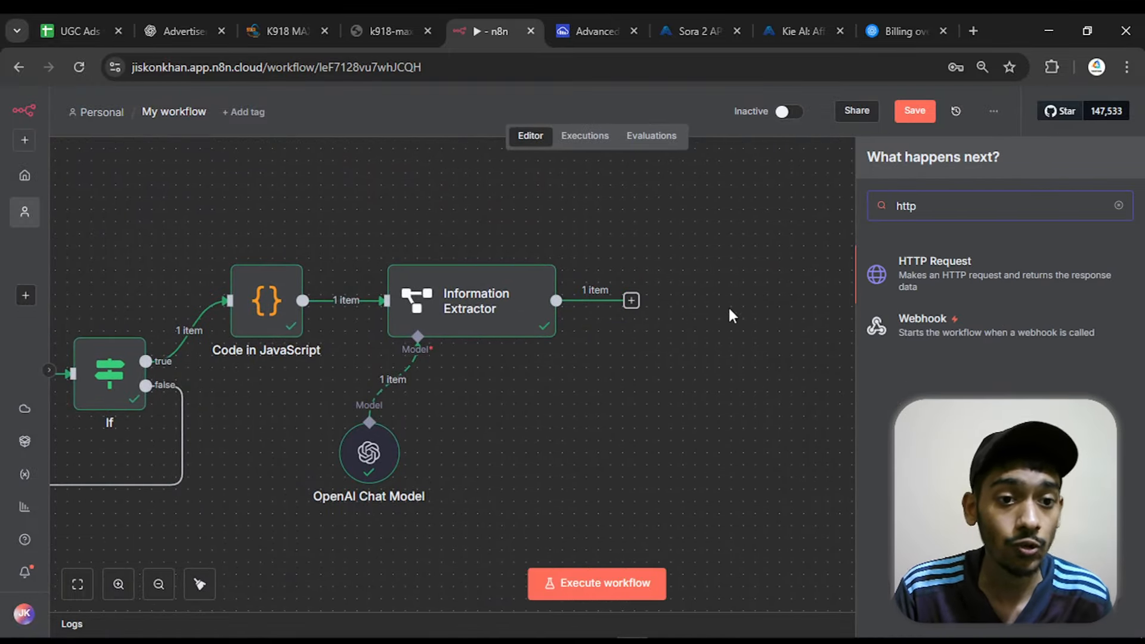
left_click(899, 297)
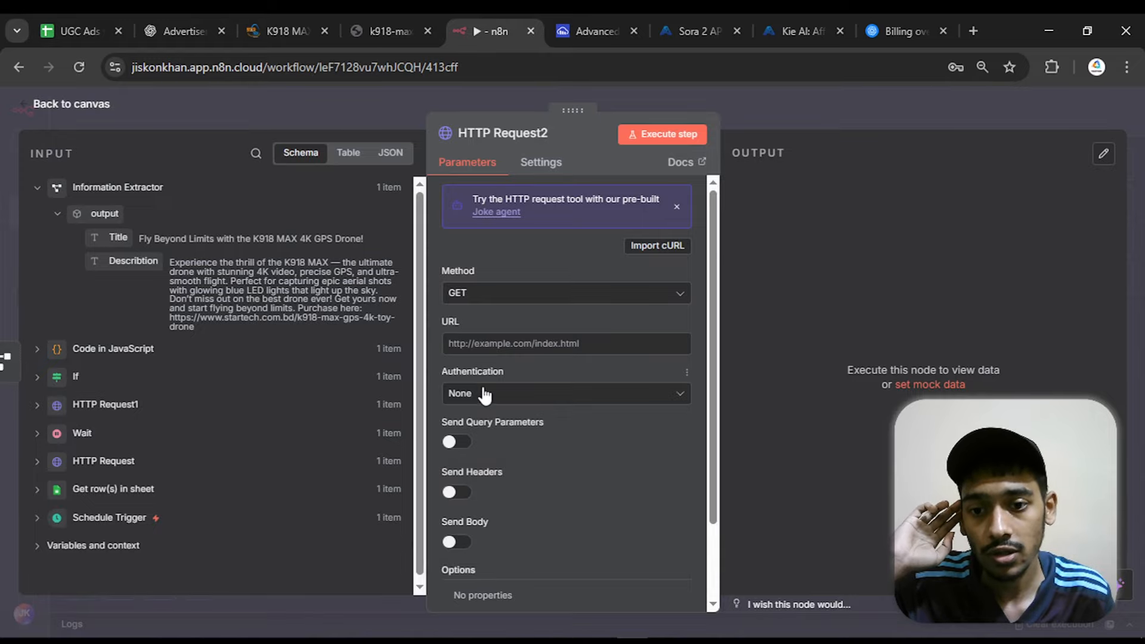
left_click(498, 344)
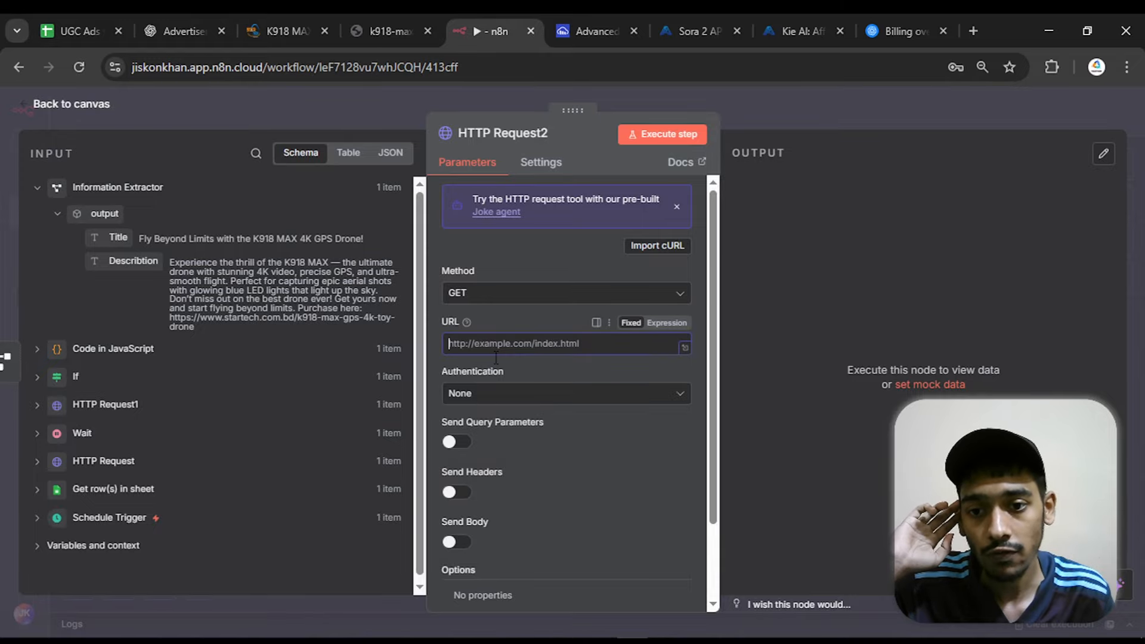
left_click(38, 350)
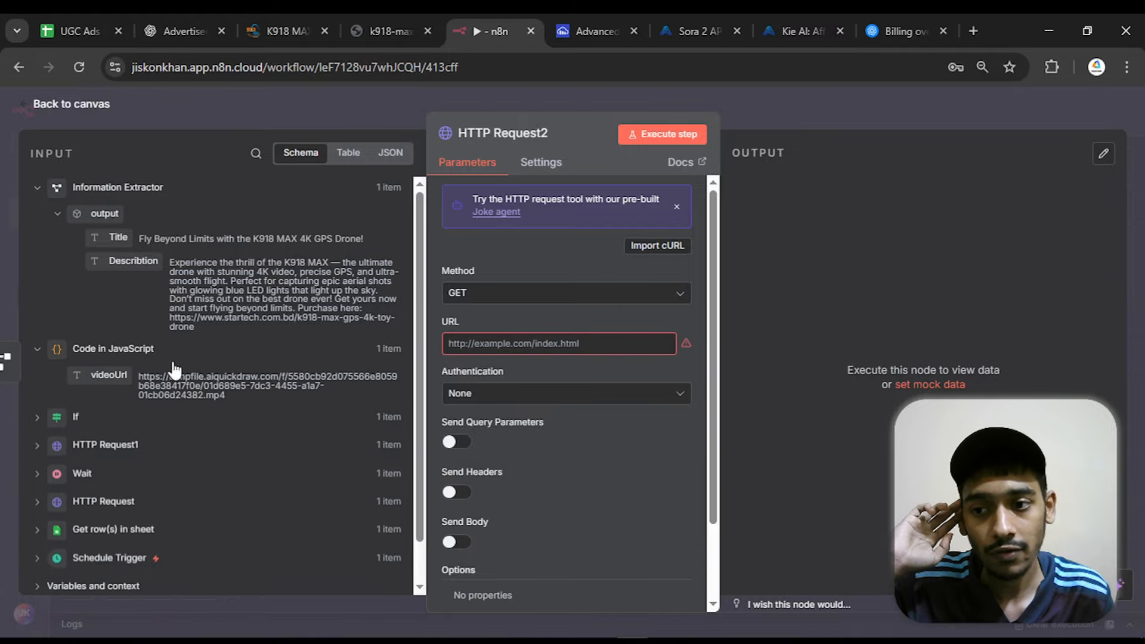
left_click_drag(106, 374, 465, 338)
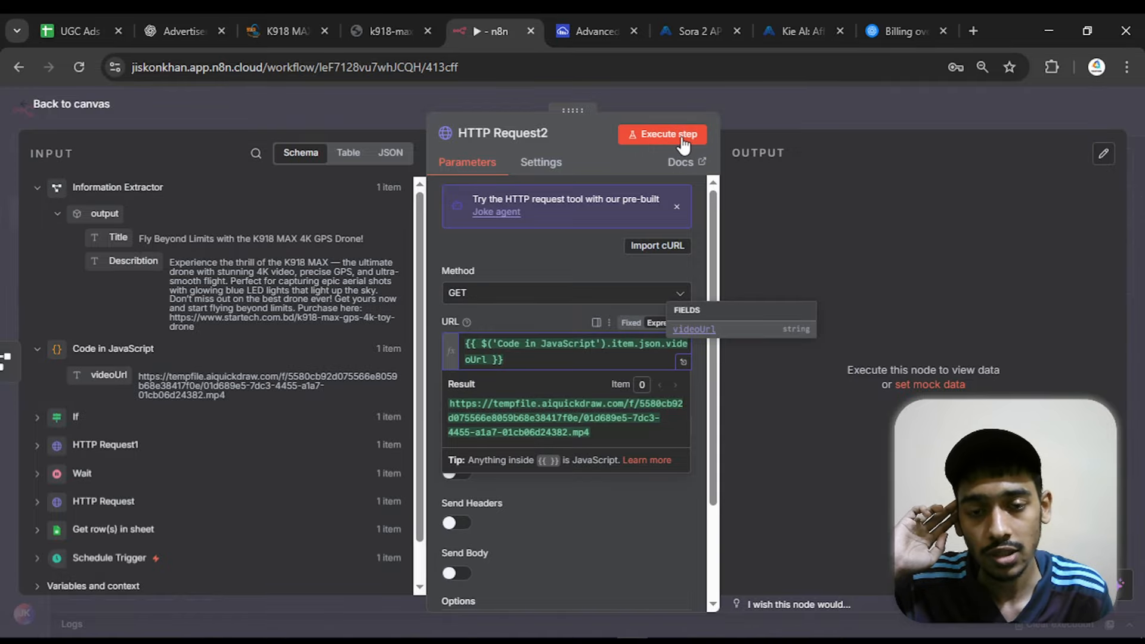
Execute the new HTTP Request node, play the downloaded video from its binary output and return to the canvas
left_click(662, 134)
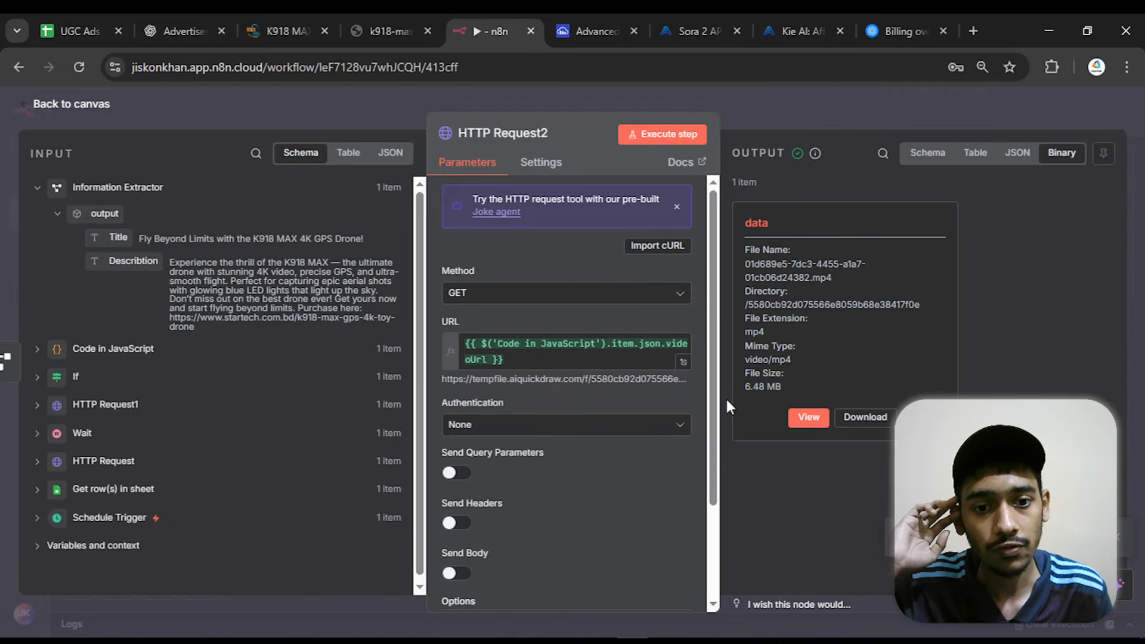
left_click(797, 417)
left_click(815, 570)
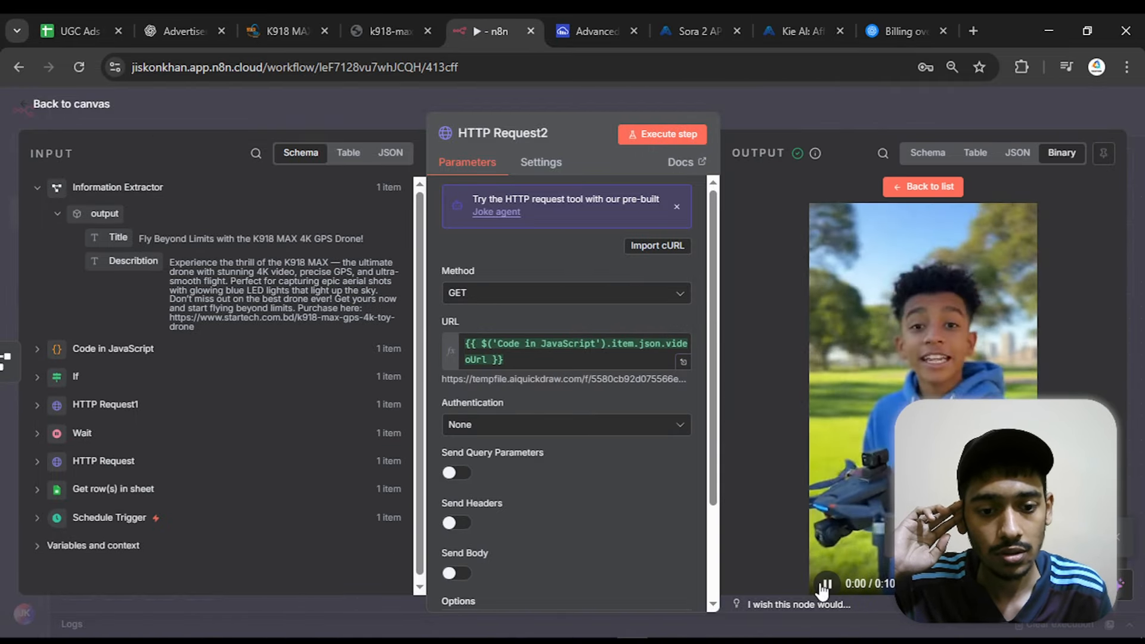
left_click(80, 105)
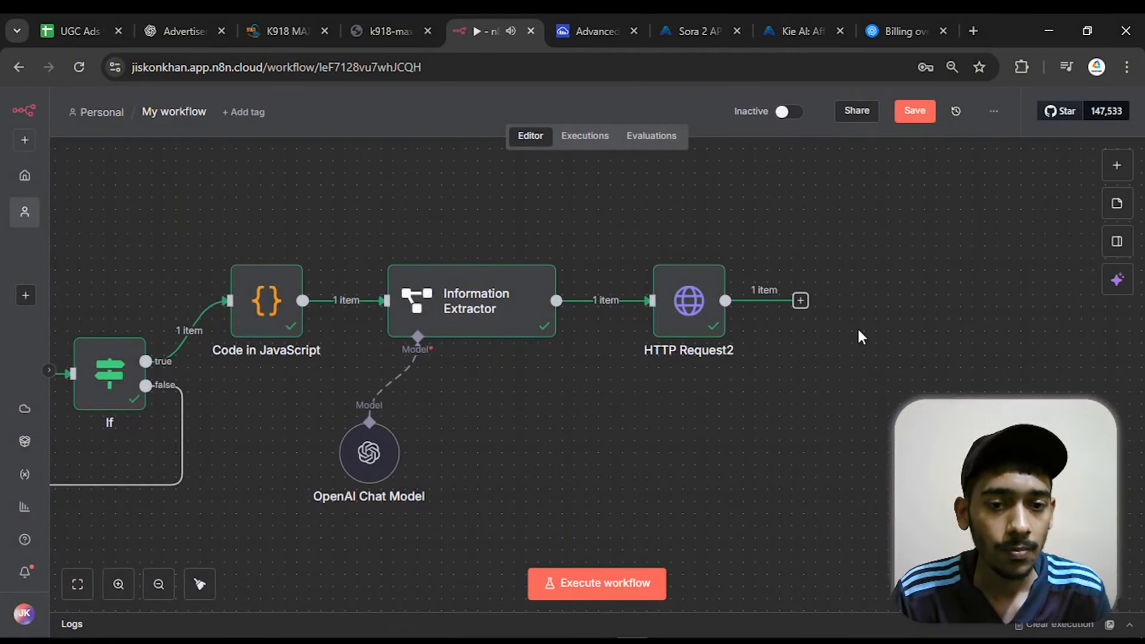
Add a YouTube node with the "Upload a video" action after HTTP Request2
scroll(865, 334, "down", 3, "ctrl")
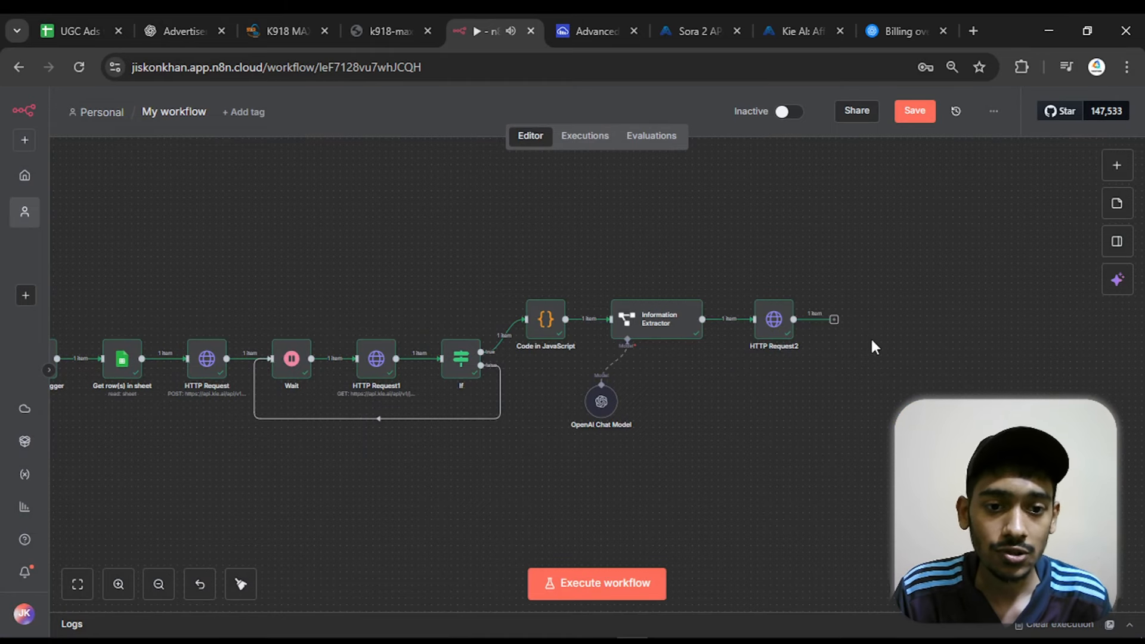
scroll(913, 318, "up", 2, "ctrl")
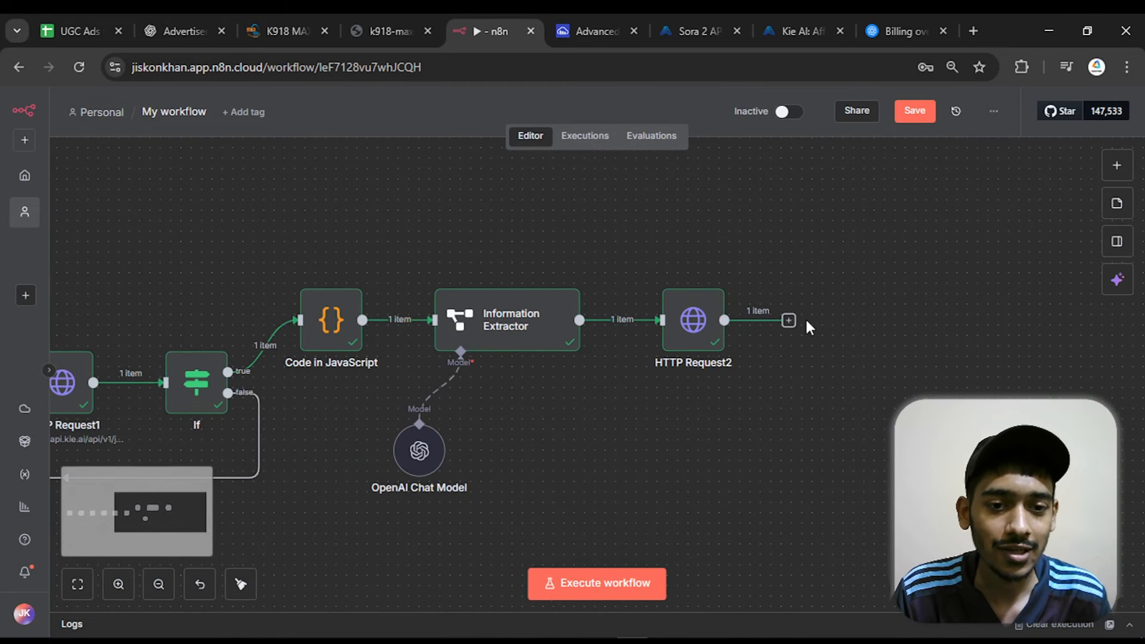
left_click(789, 320)
type("youtube")
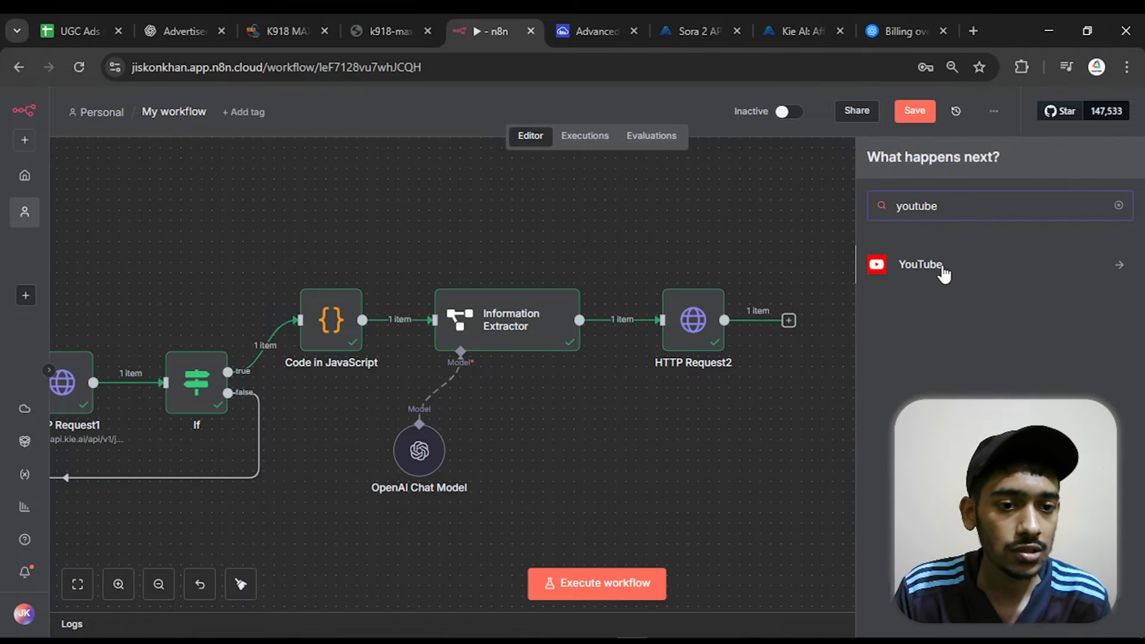
left_click(943, 269)
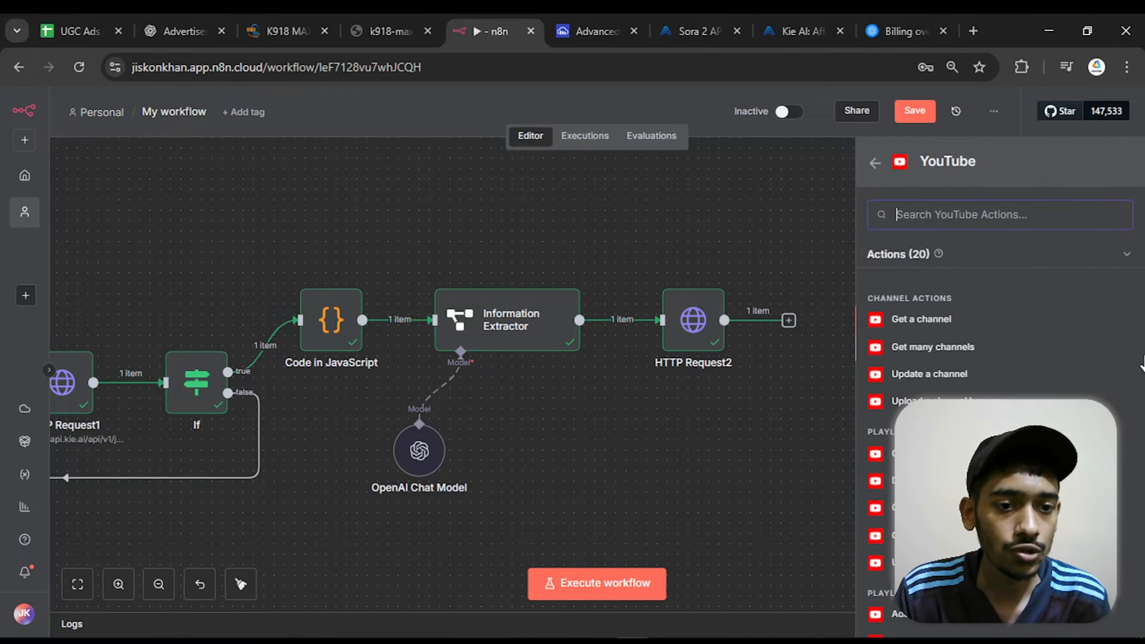
scroll(931, 313, "down", 5)
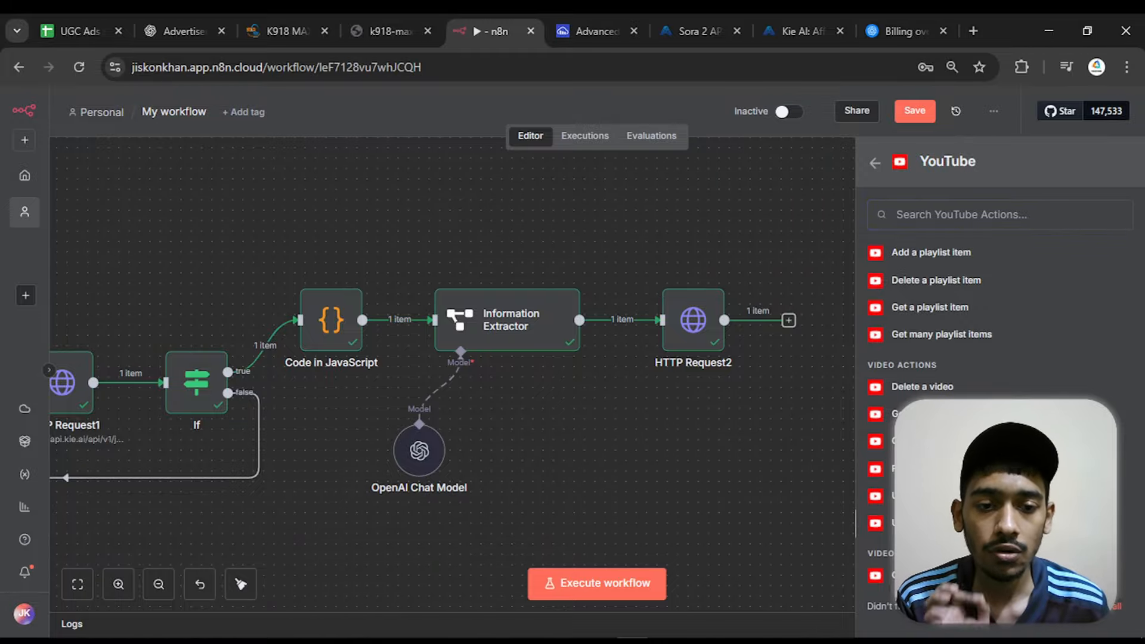
left_click(927, 524)
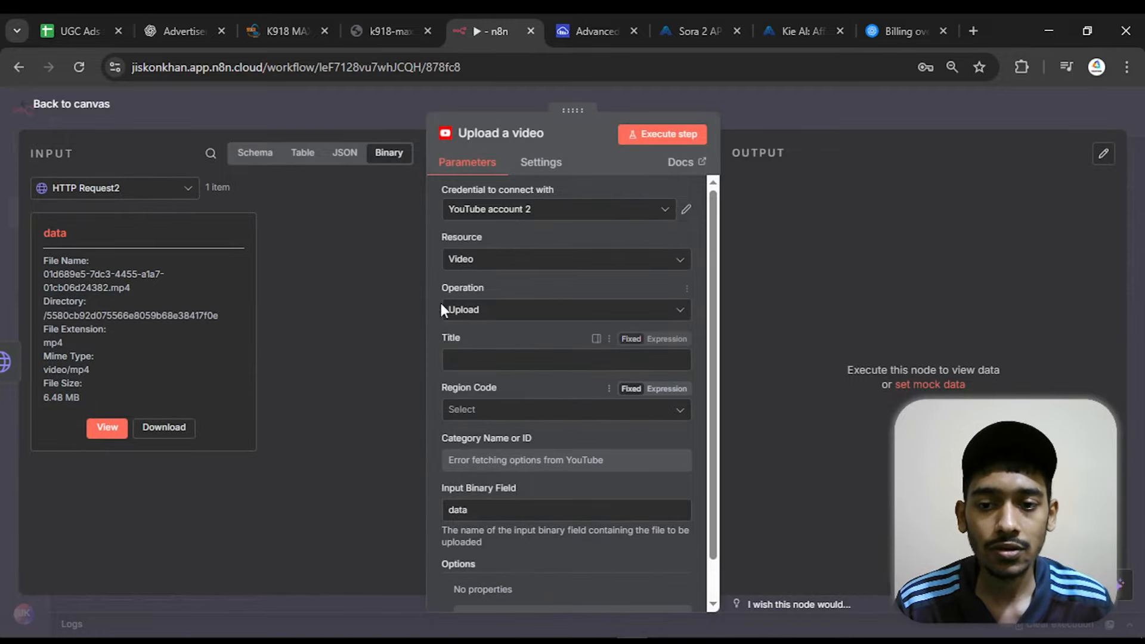
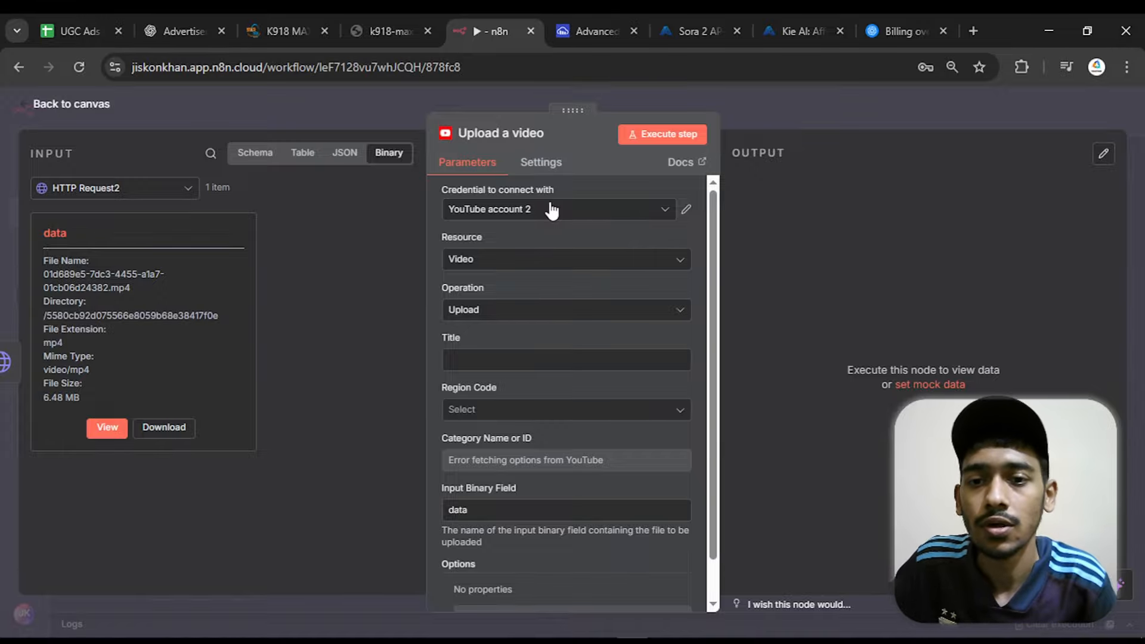
Start a new YouTube OAuth2 credential for the "Upload a video" node and go to its Client ID field
left_click(552, 210)
left_click(567, 332)
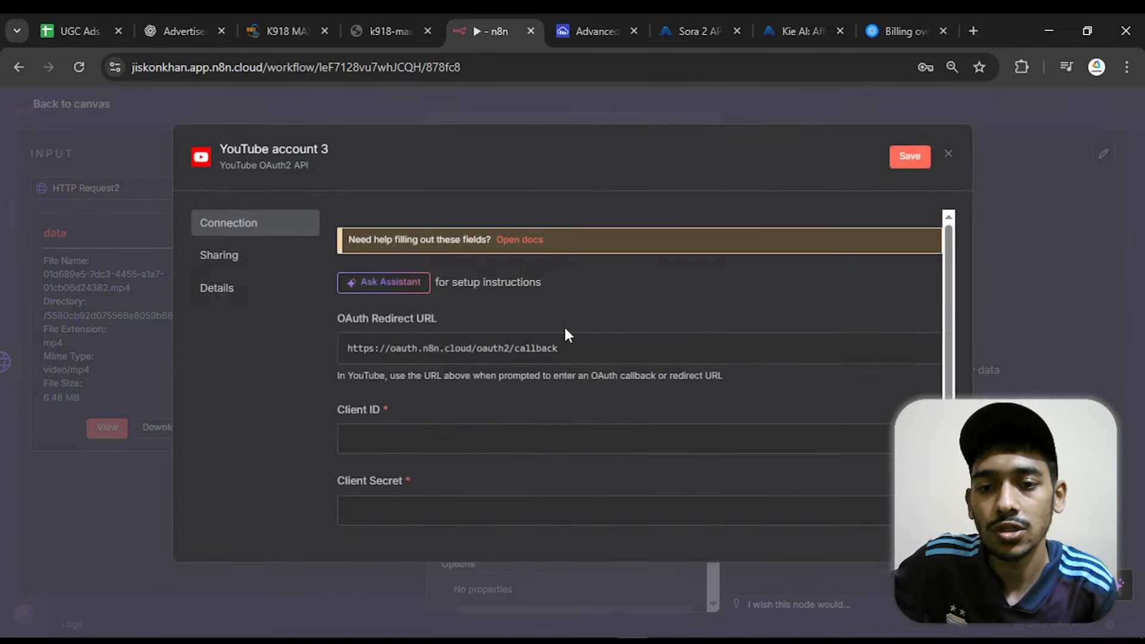
left_click(462, 439)
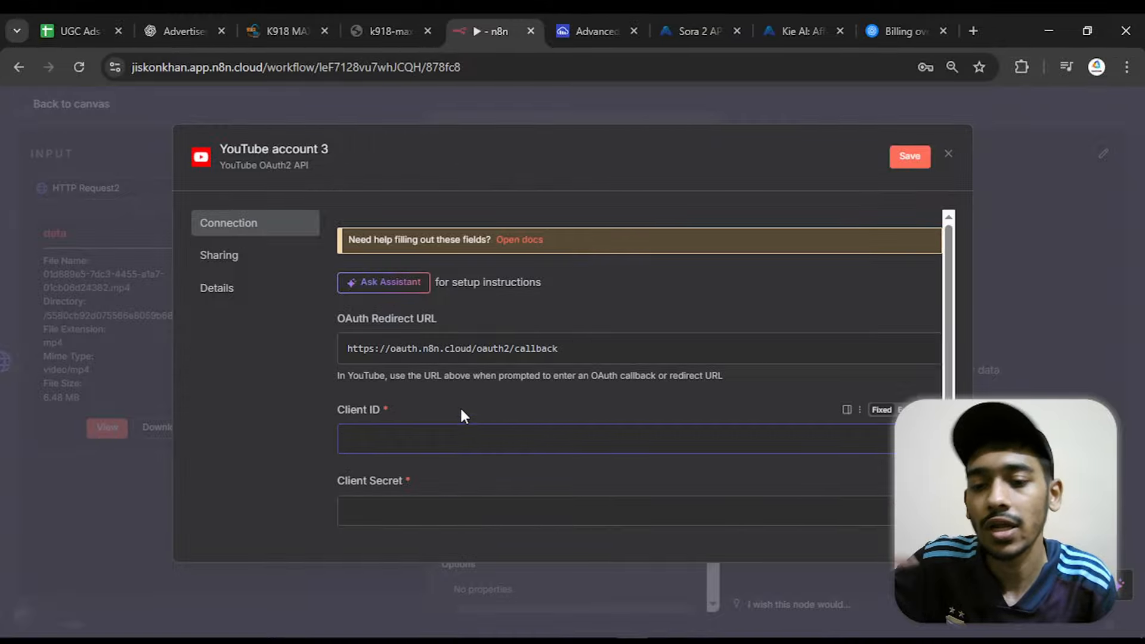
Search Google for "google cloude console" in a new browser tab and open the Google Cloud Console site
left_click(972, 31)
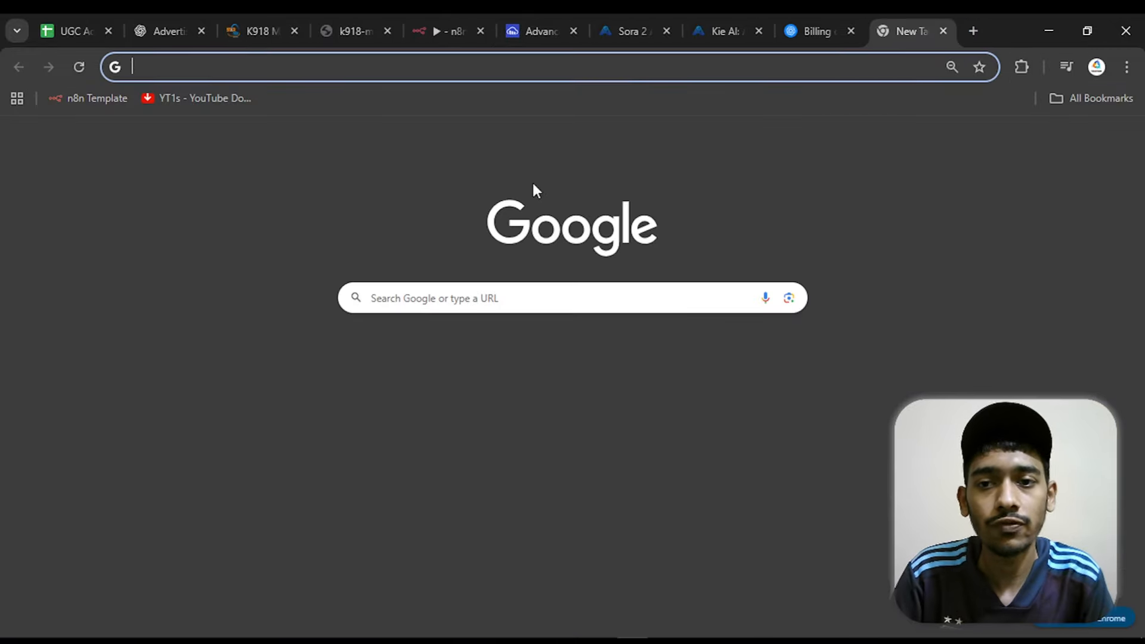
left_click(463, 304)
type("g")
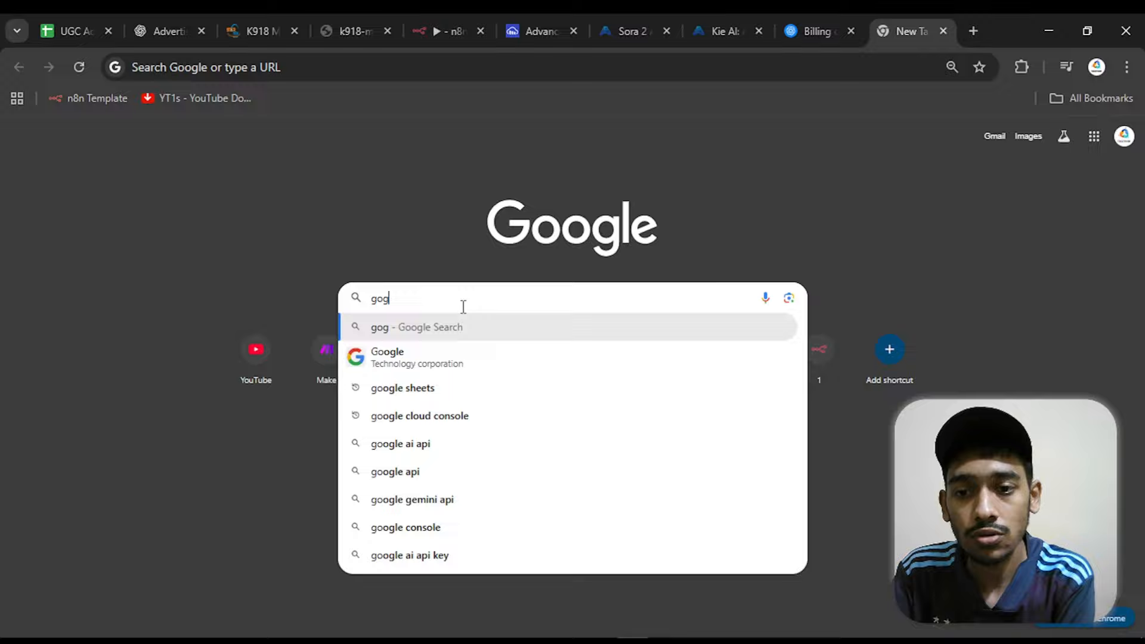
type("oogle")
key("BackSpace")
key("BackSpace")
key("BackSpace")
type("og")
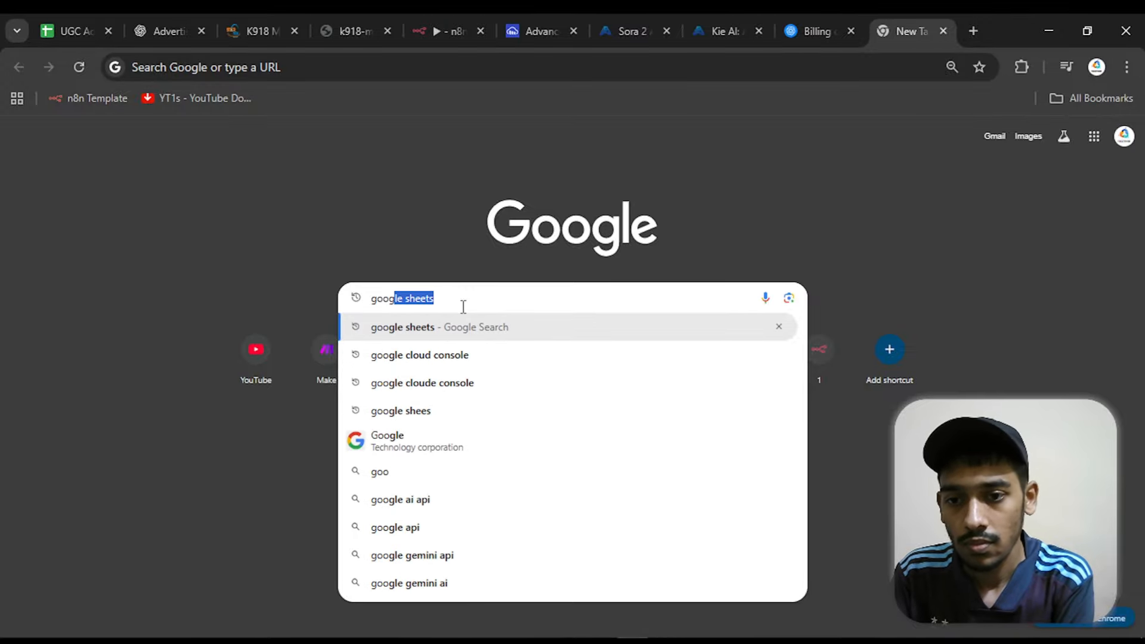
type("le cloude")
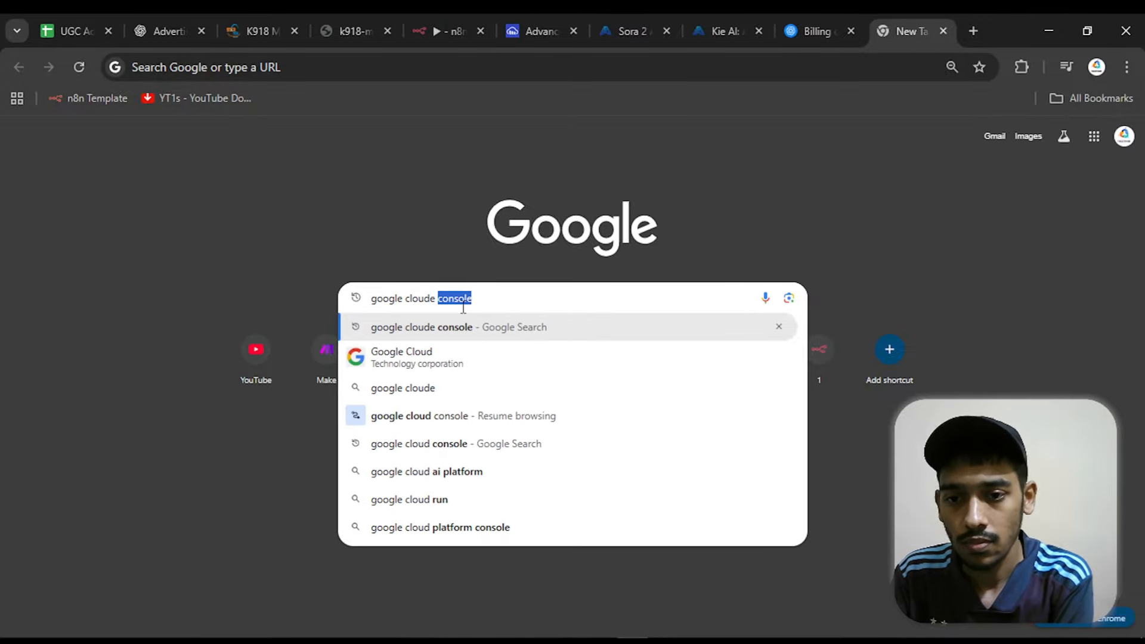
key("Return")
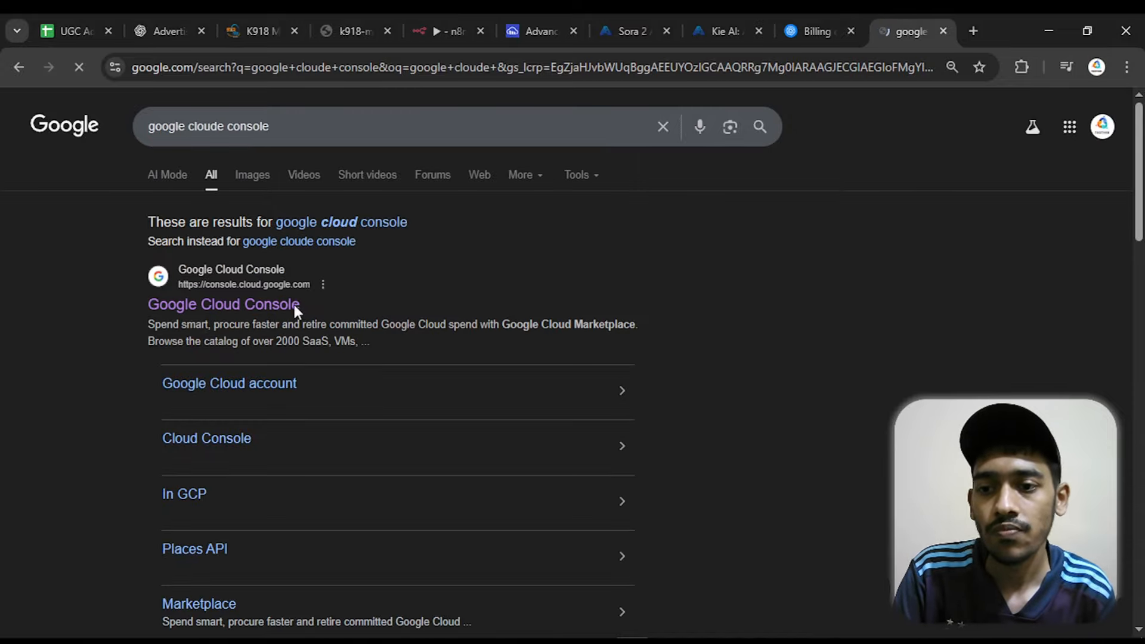
left_click(251, 303)
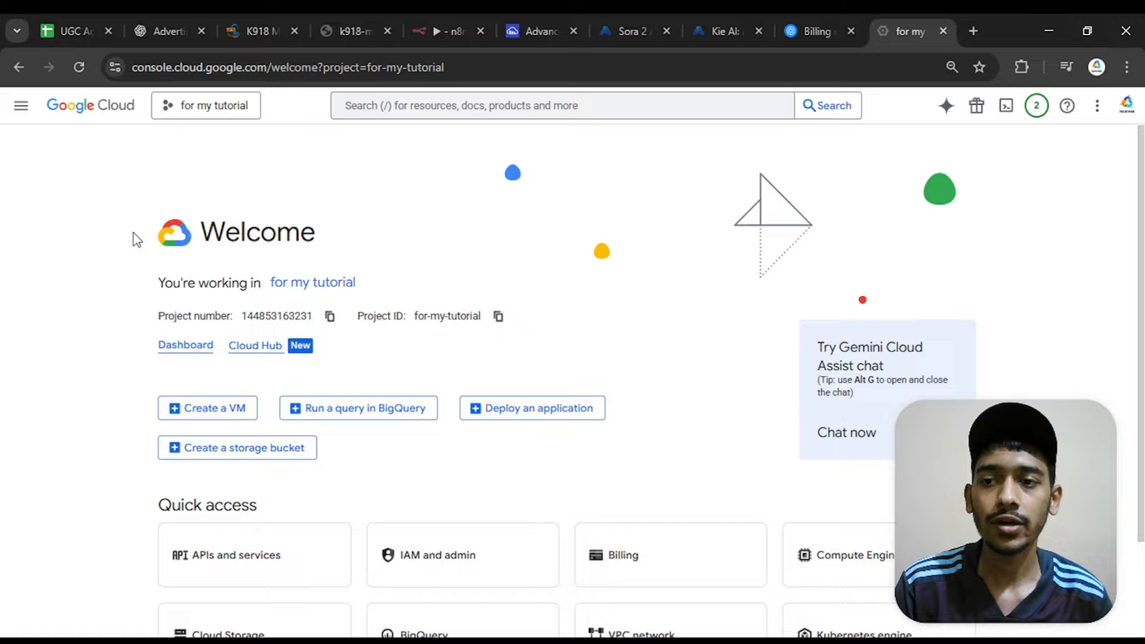
Switch Google Cloud to the project "My First Project" and open its API Library
left_click(203, 106)
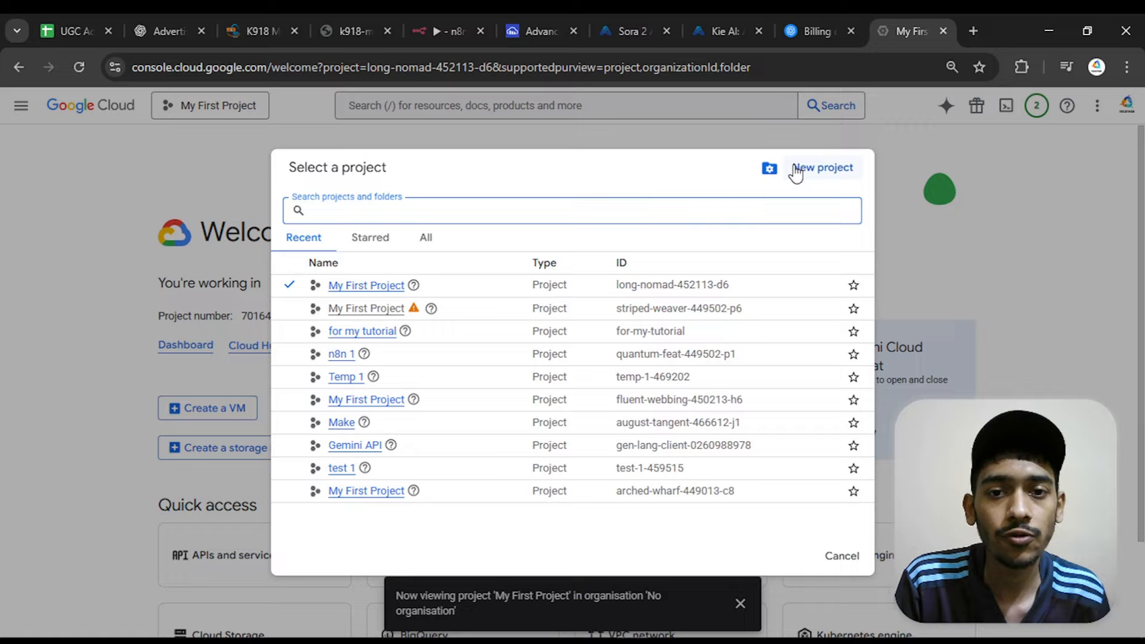
left_click(732, 148)
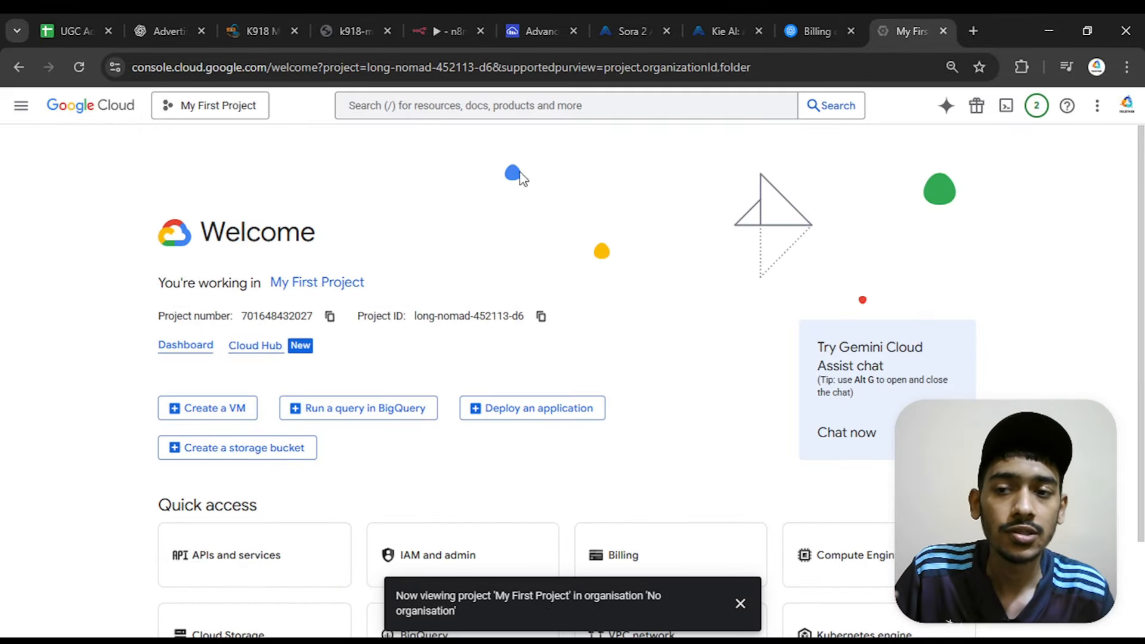
left_click(27, 108)
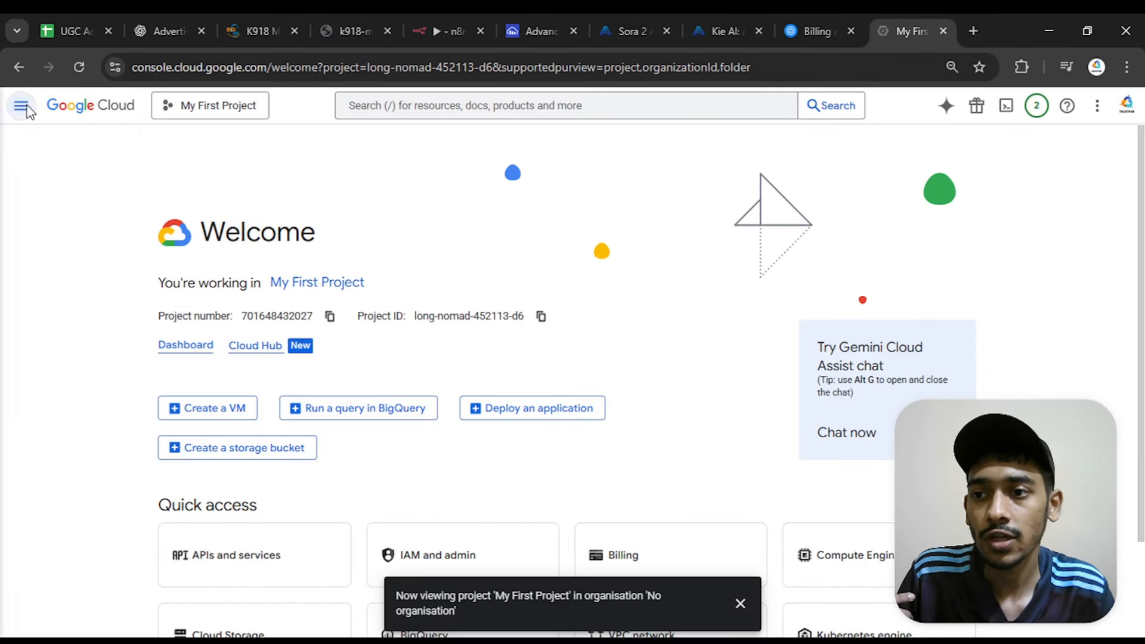
mouse_move(105, 316)
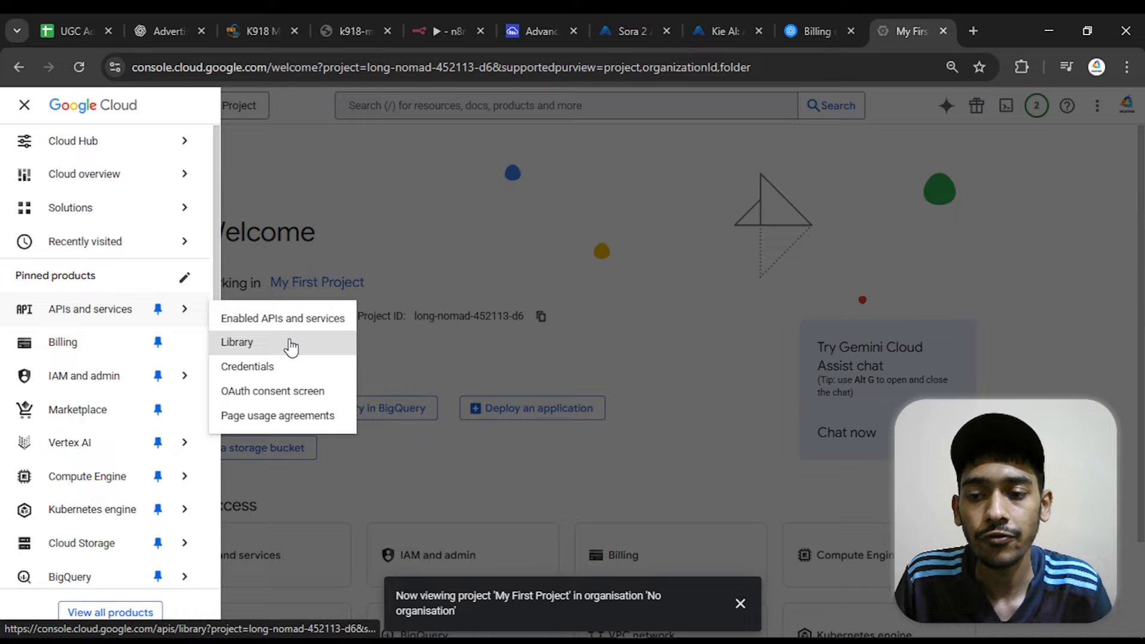
left_click(344, 344)
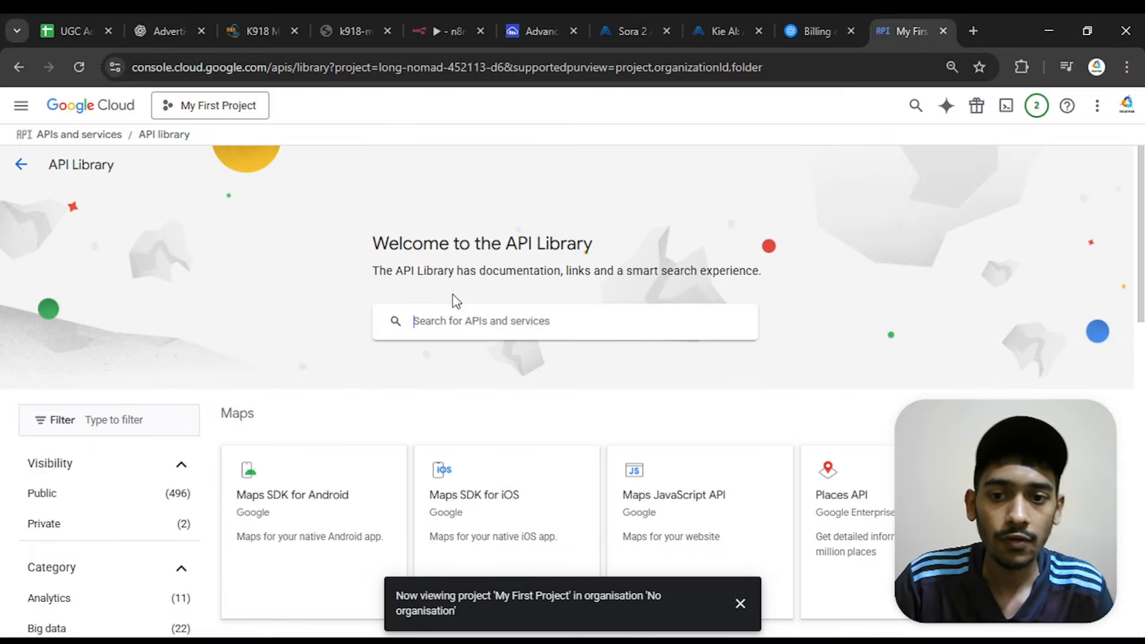
Search the API Library for "youtube" and enable YouTube Data API v3 for the project
type("you")
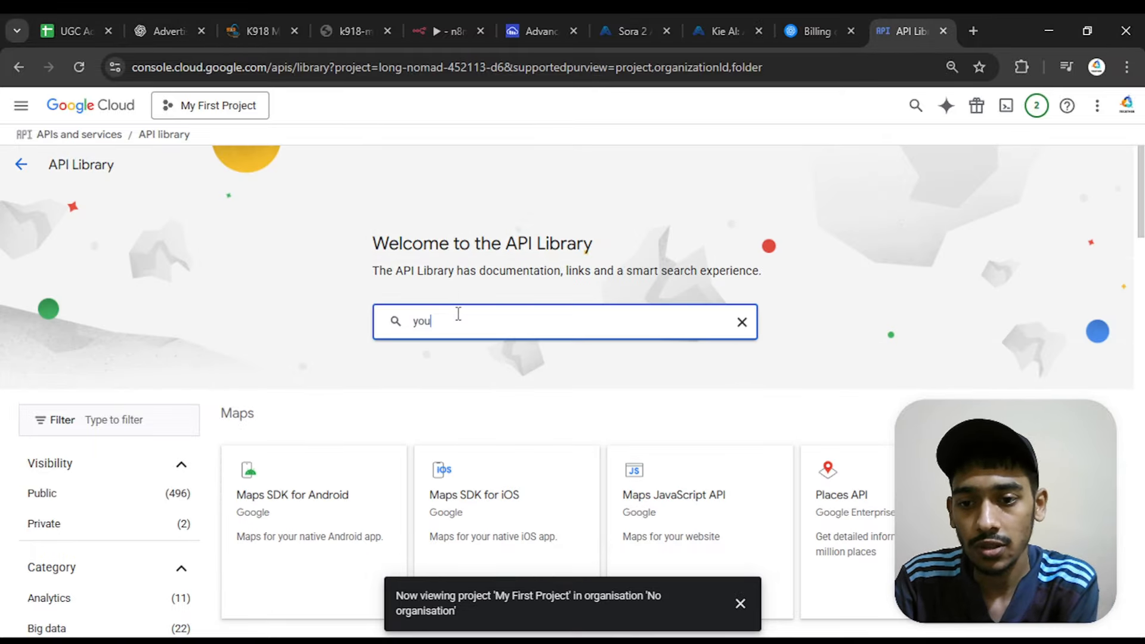
type("tube")
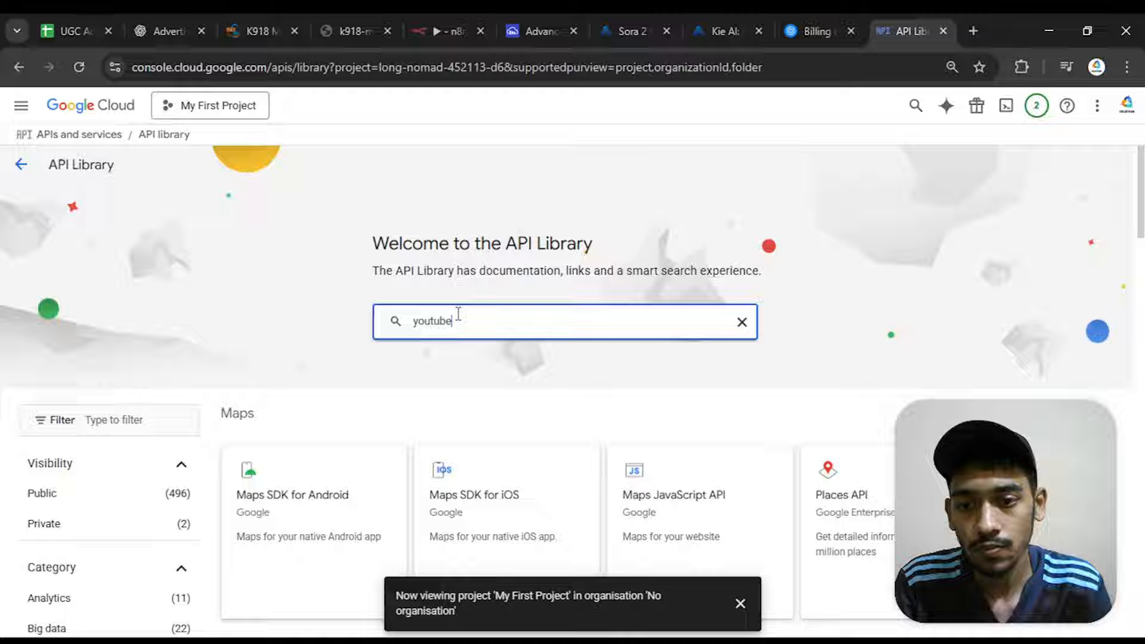
key("Return")
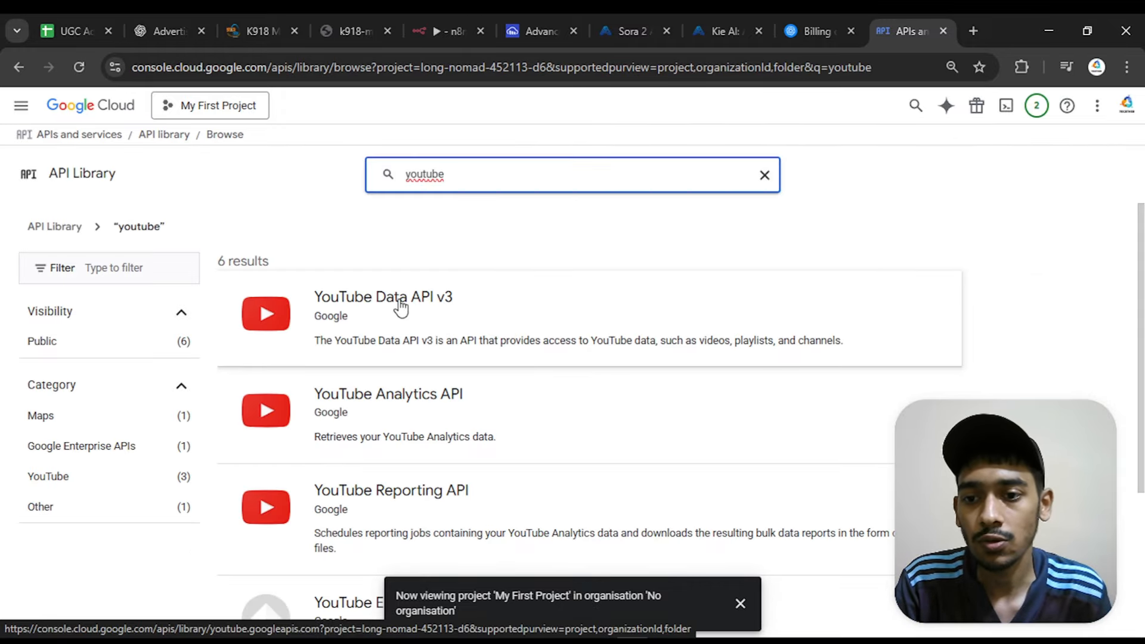
left_click(360, 320)
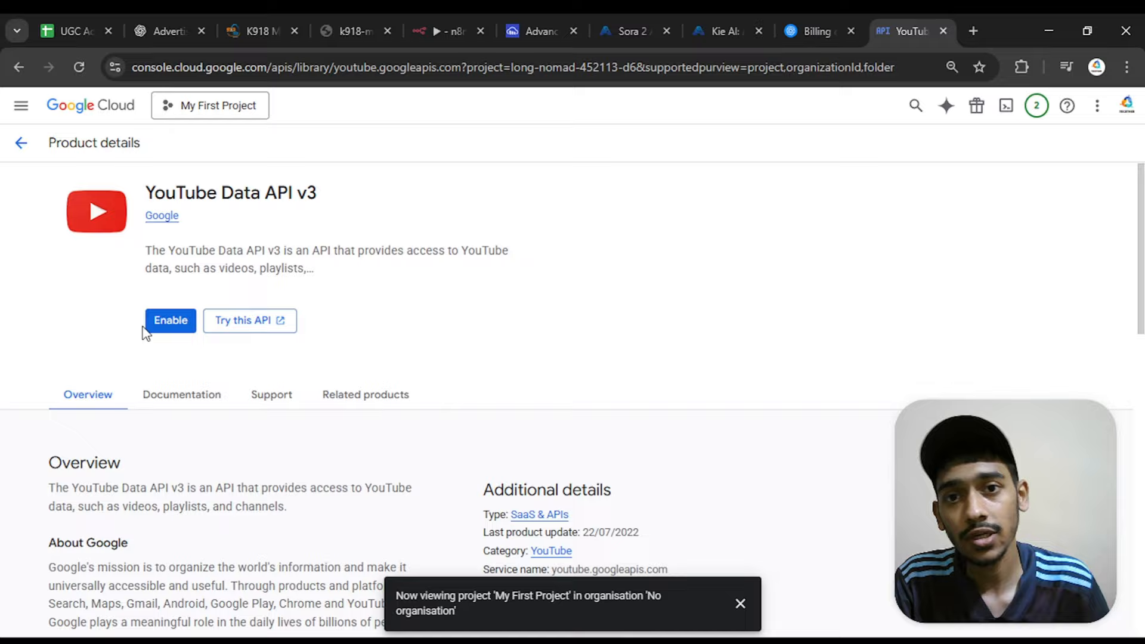
left_click(184, 323)
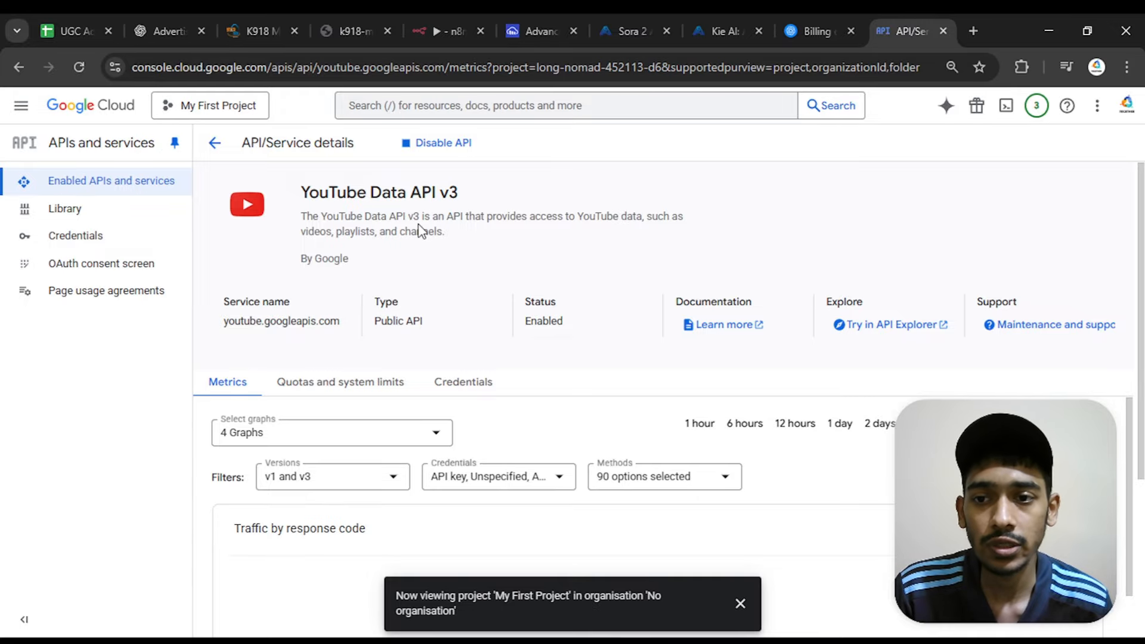
Begin creating an OAuth client ID in the project's credentials and start the required consent screen configuration
left_click(112, 239)
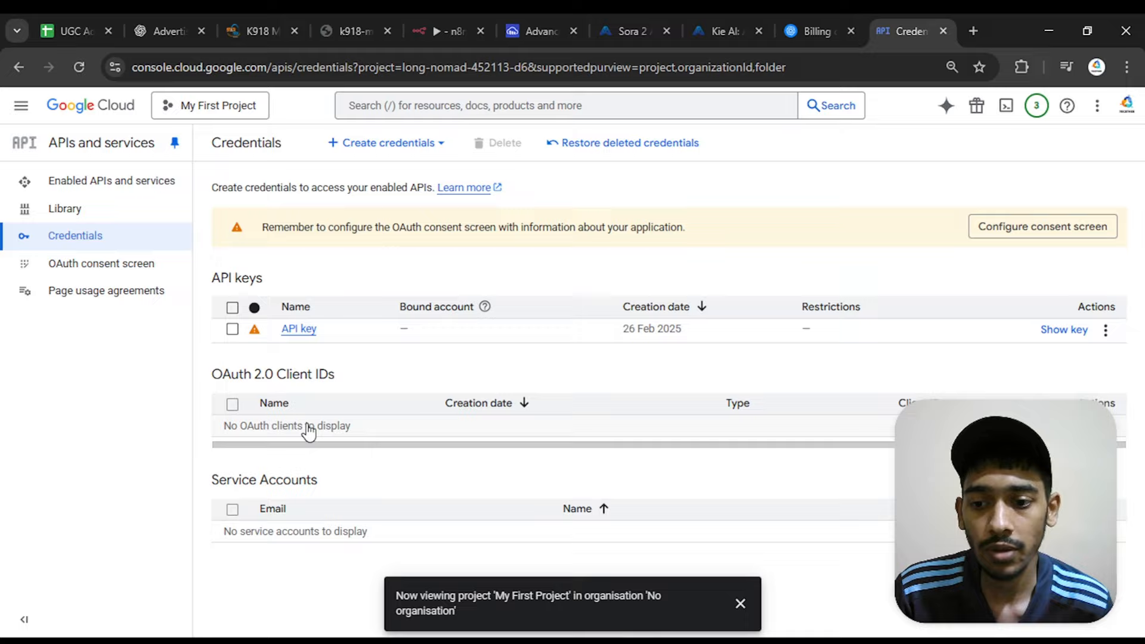
left_click(366, 147)
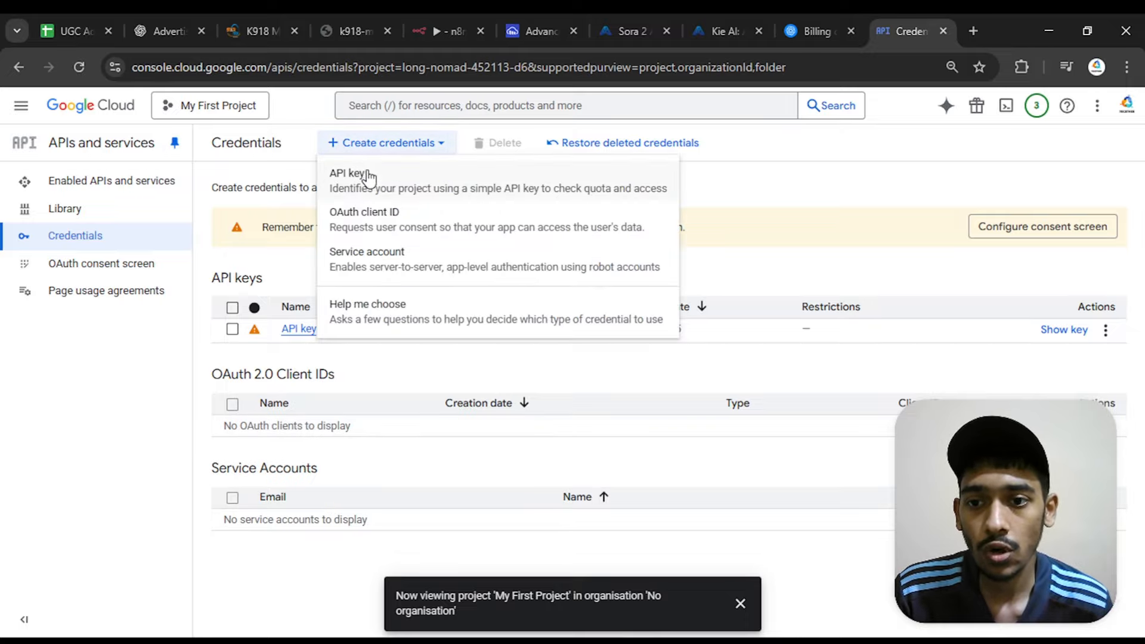
left_click(387, 228)
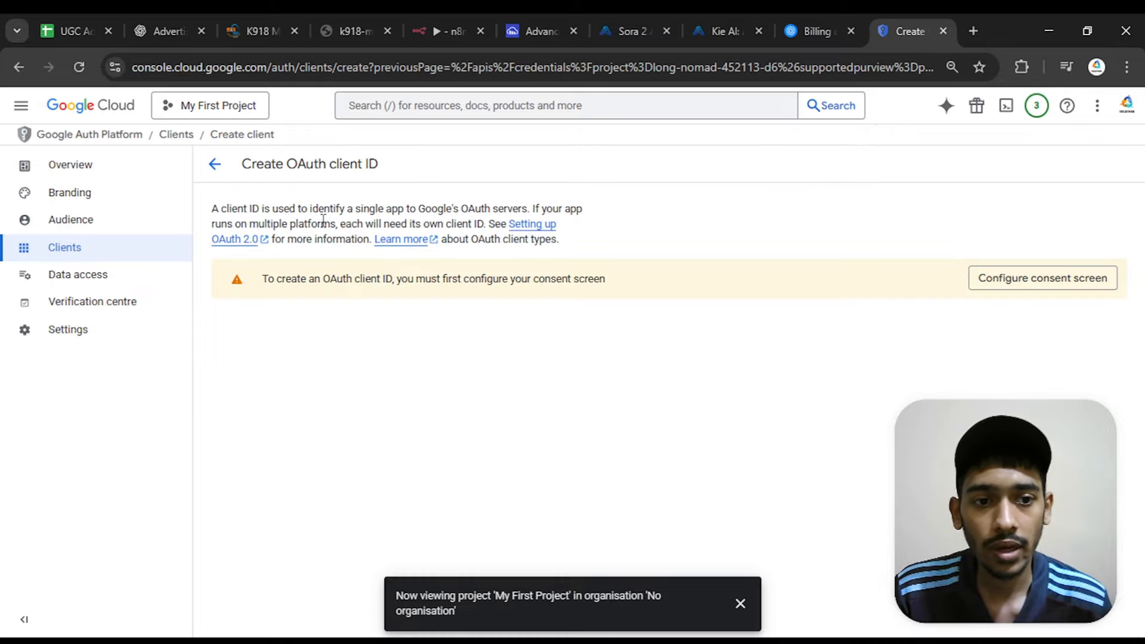
left_click(1000, 282)
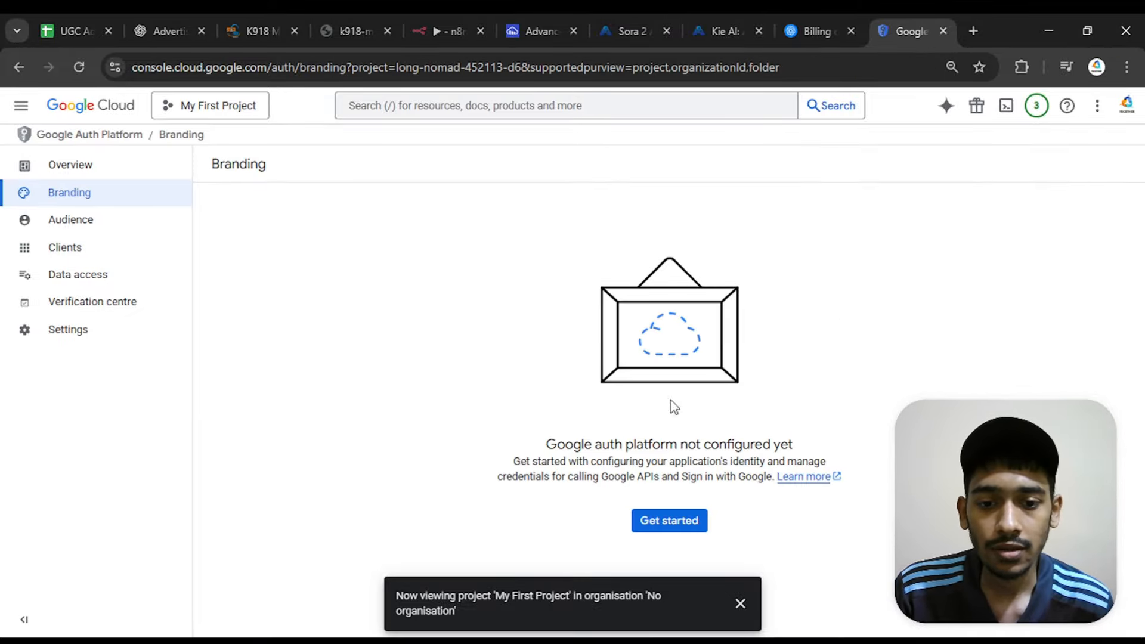
left_click(669, 522)
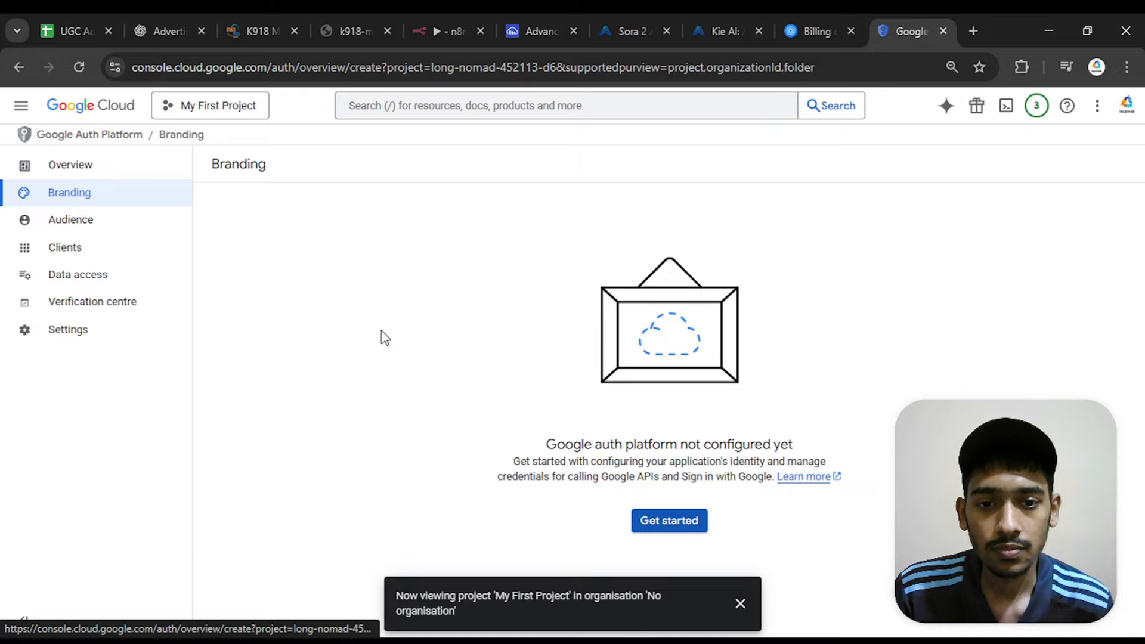
Fill in the App Information with the app name "for testing" and the account's own e-mail as user support email
left_click(354, 260)
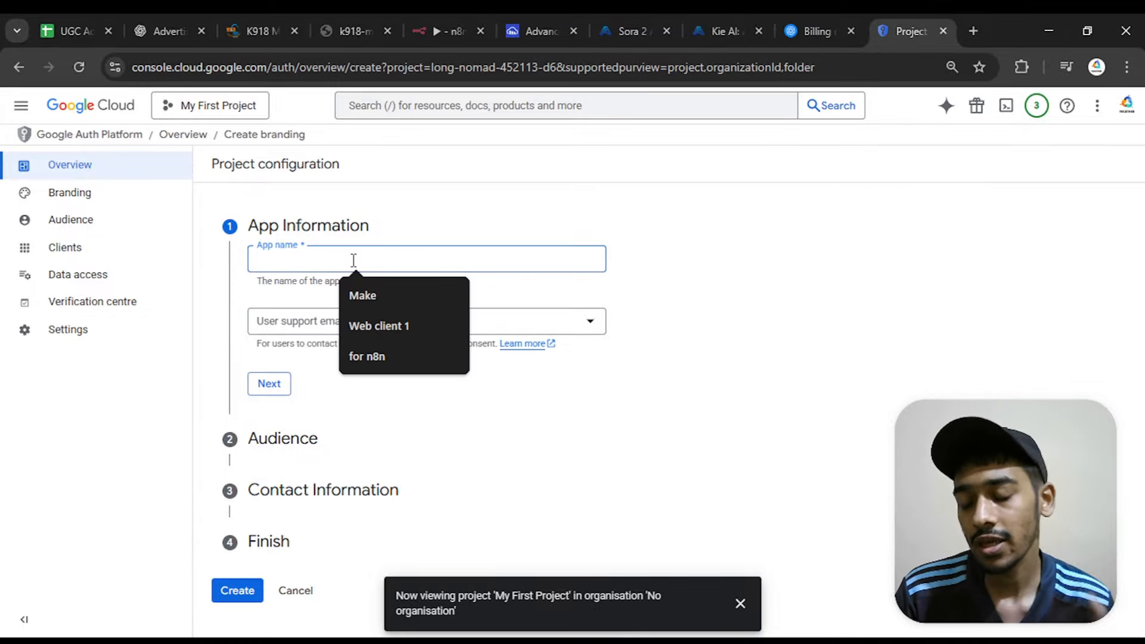
type("f")
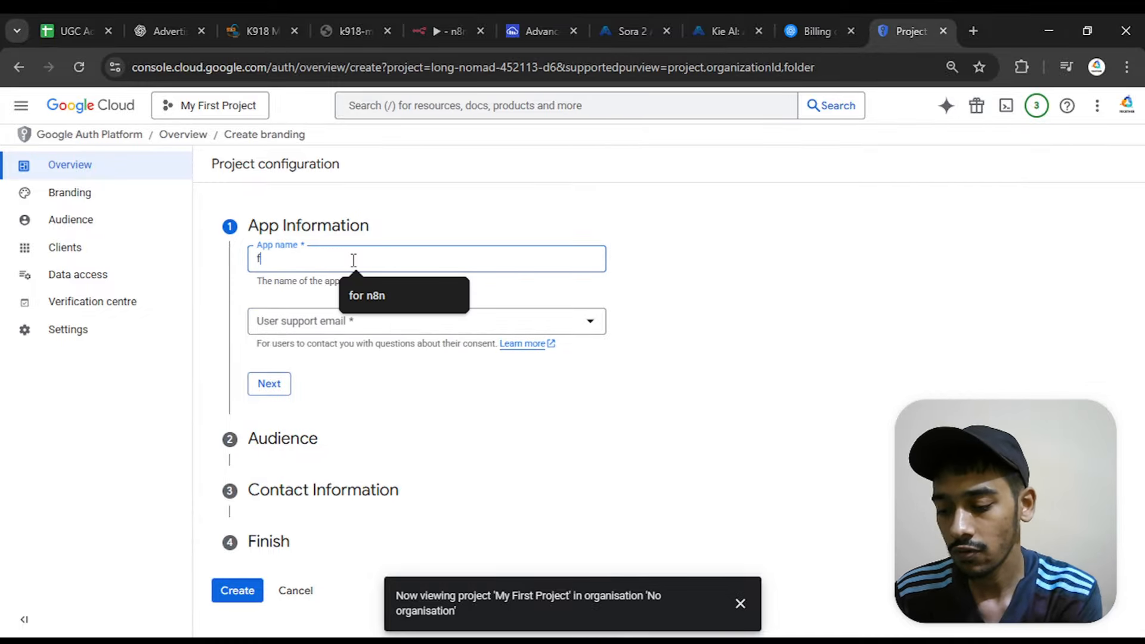
type("or test")
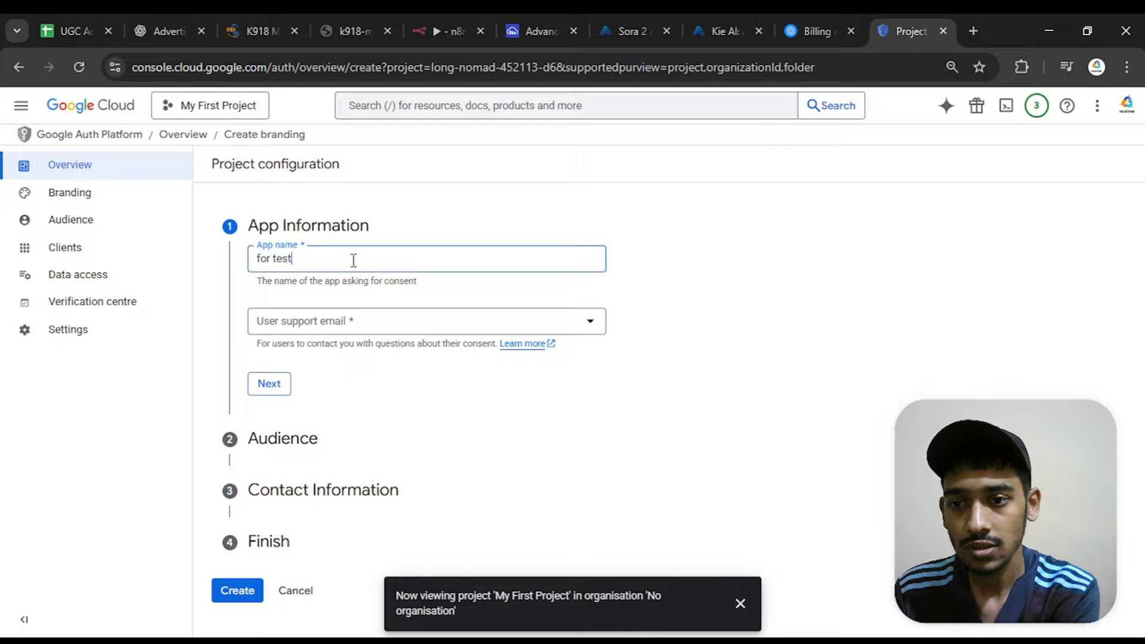
type("ing")
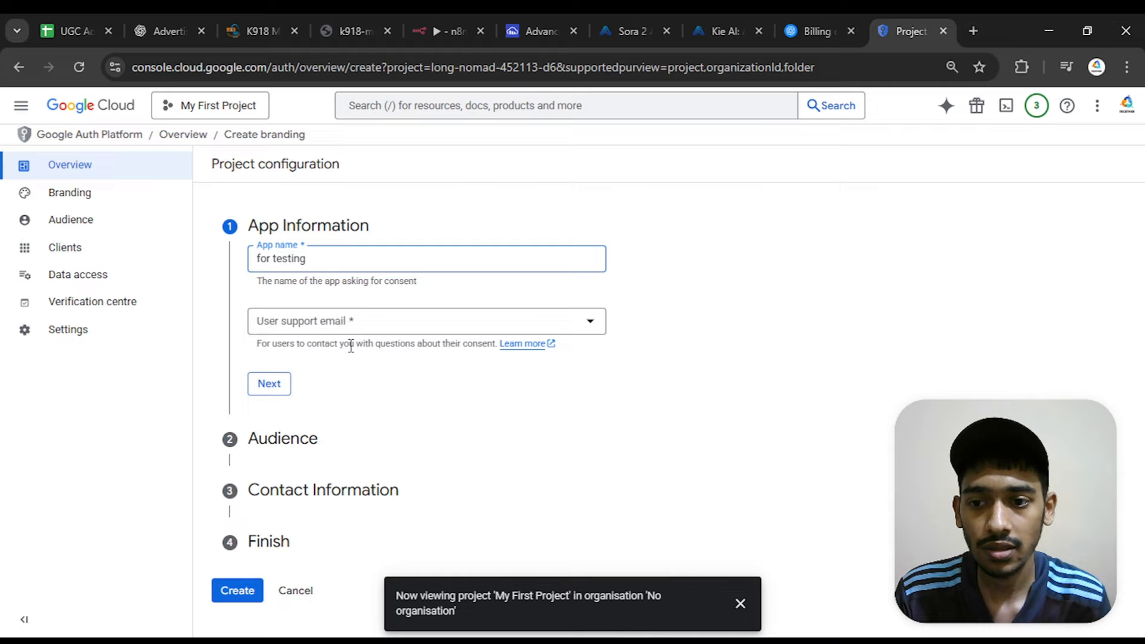
left_click(352, 326)
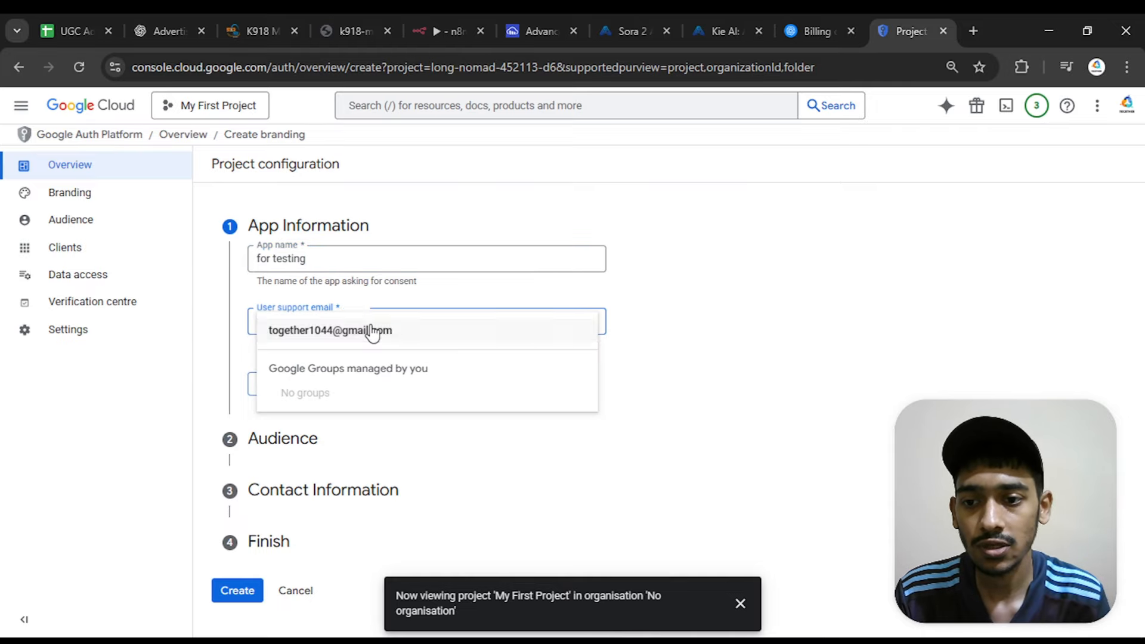
left_click(336, 331)
left_click(266, 385)
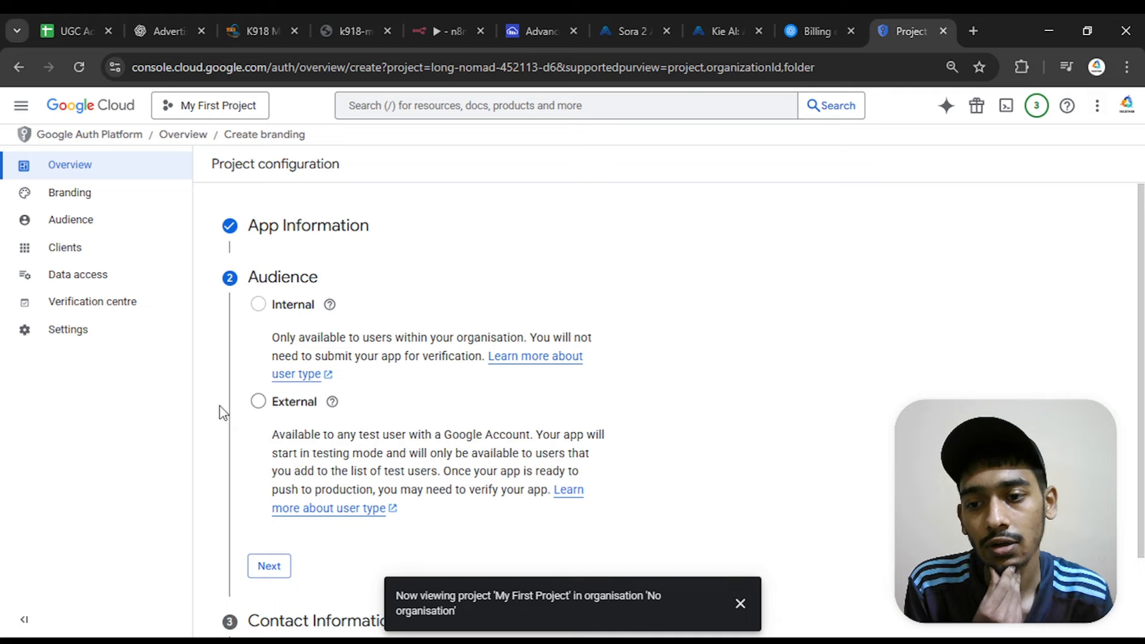
Set the app's audience to External and enter the developer's contact e-mail address
left_click(258, 402)
scroll(421, 416, "down", 1)
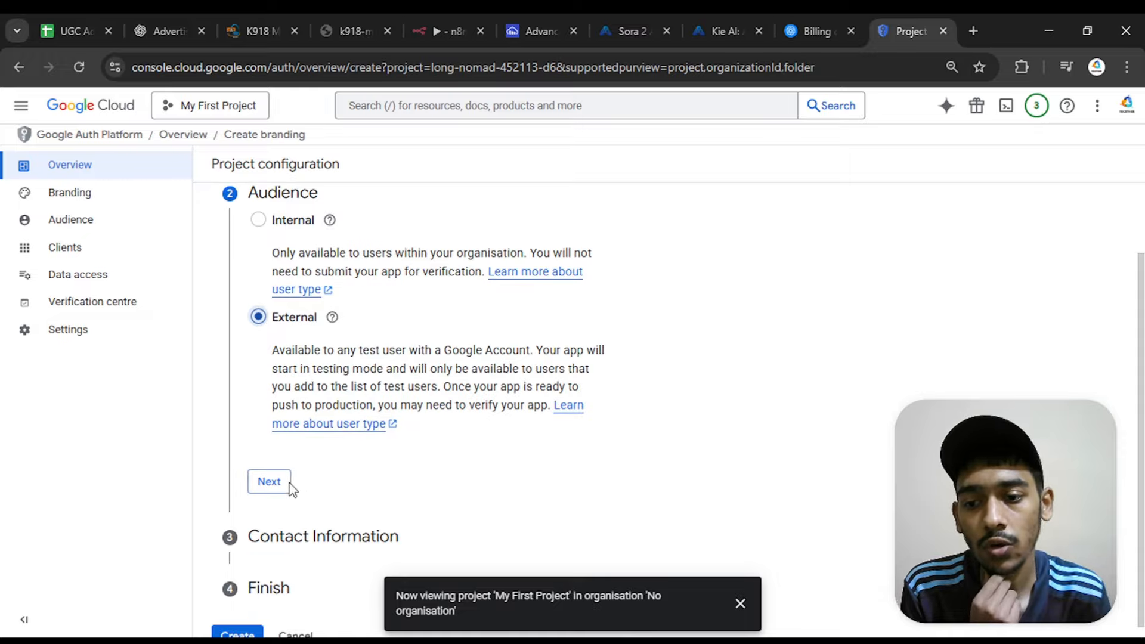
left_click(266, 481)
left_click(370, 363)
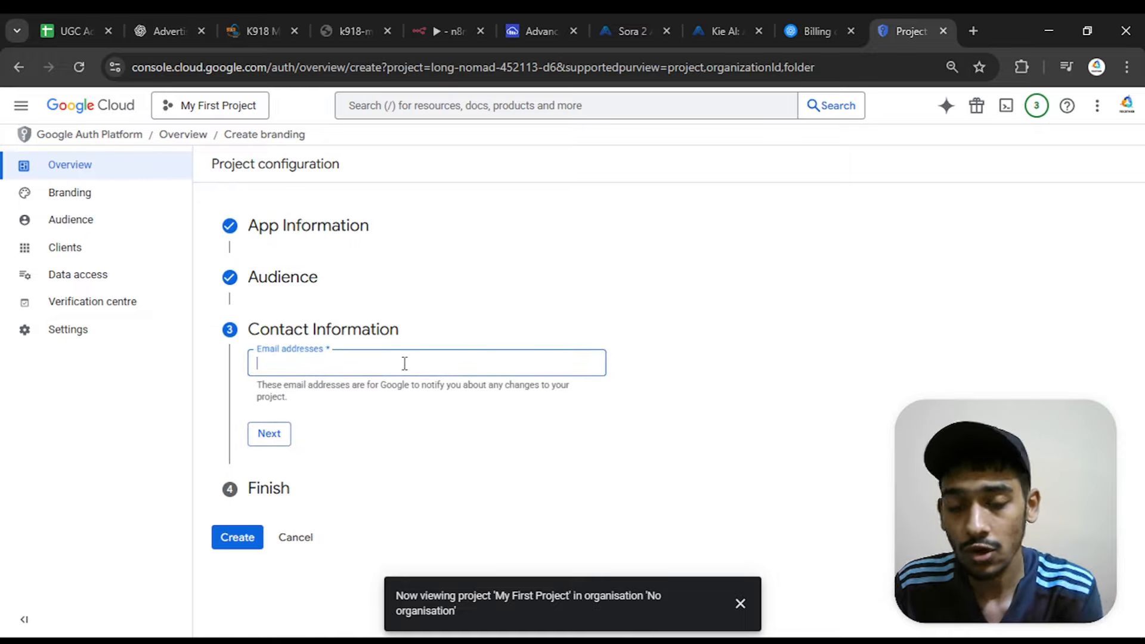
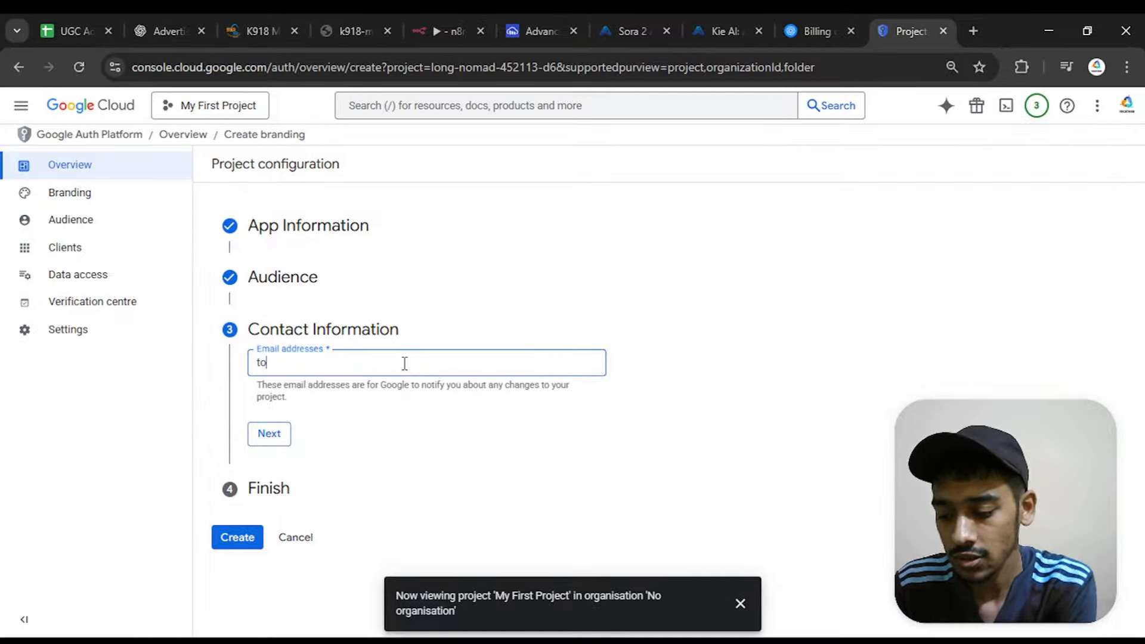
left_click(266, 440)
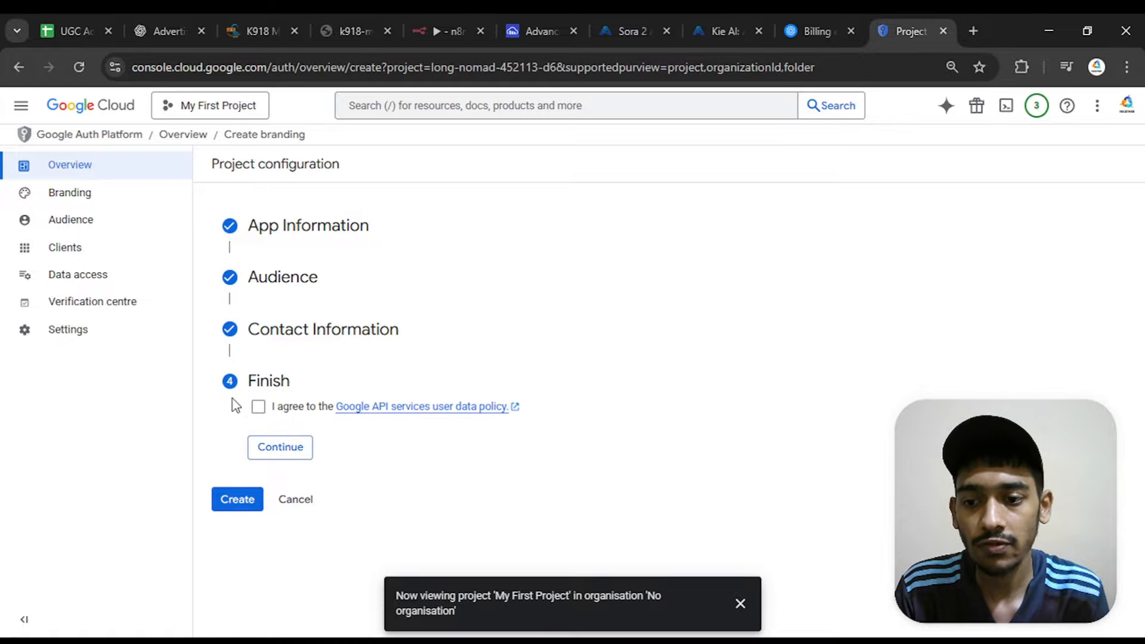
Agree to the Google API services user data policy and create the OAuth configuration
left_click(258, 408)
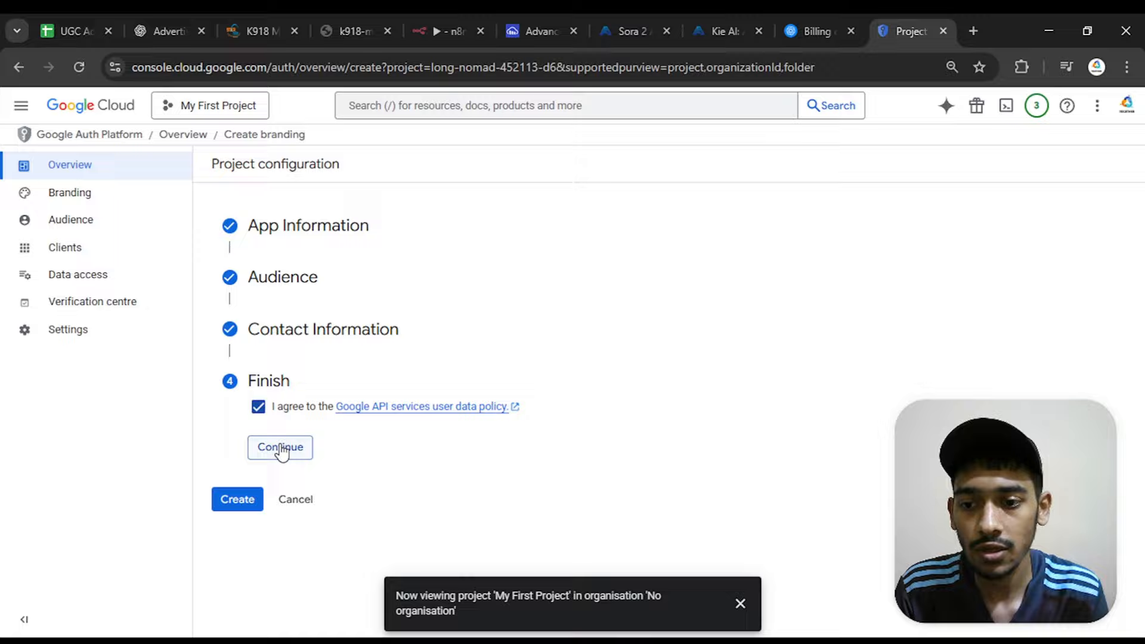
left_click(281, 446)
left_click(254, 431)
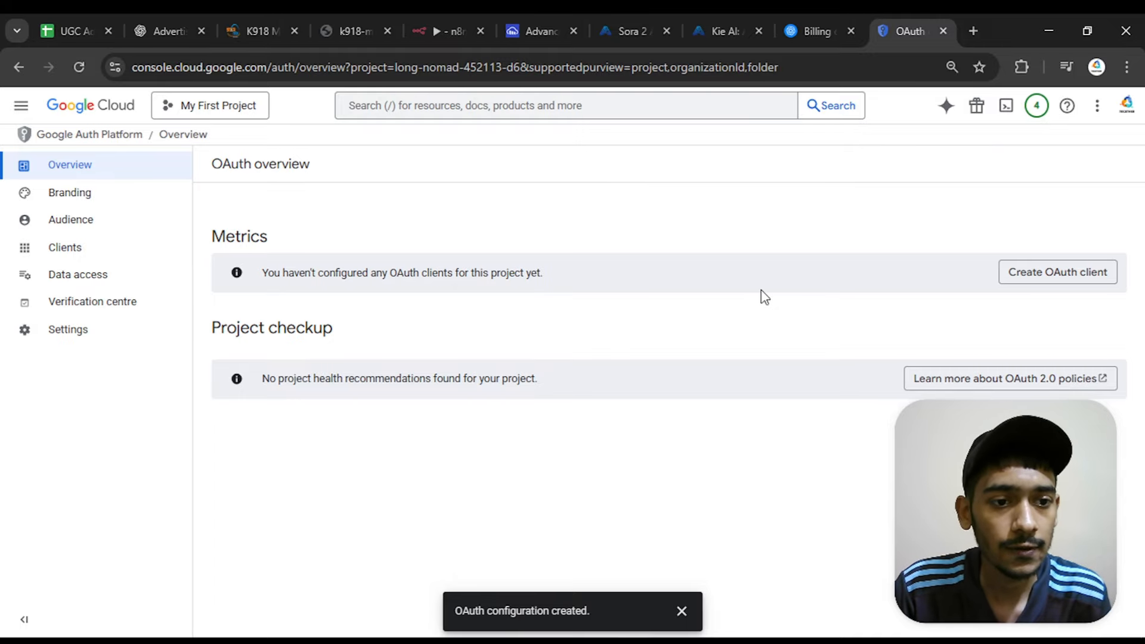
Start creating an OAuth client with the application type Web application, keeping the suggested client name
left_click(1018, 280)
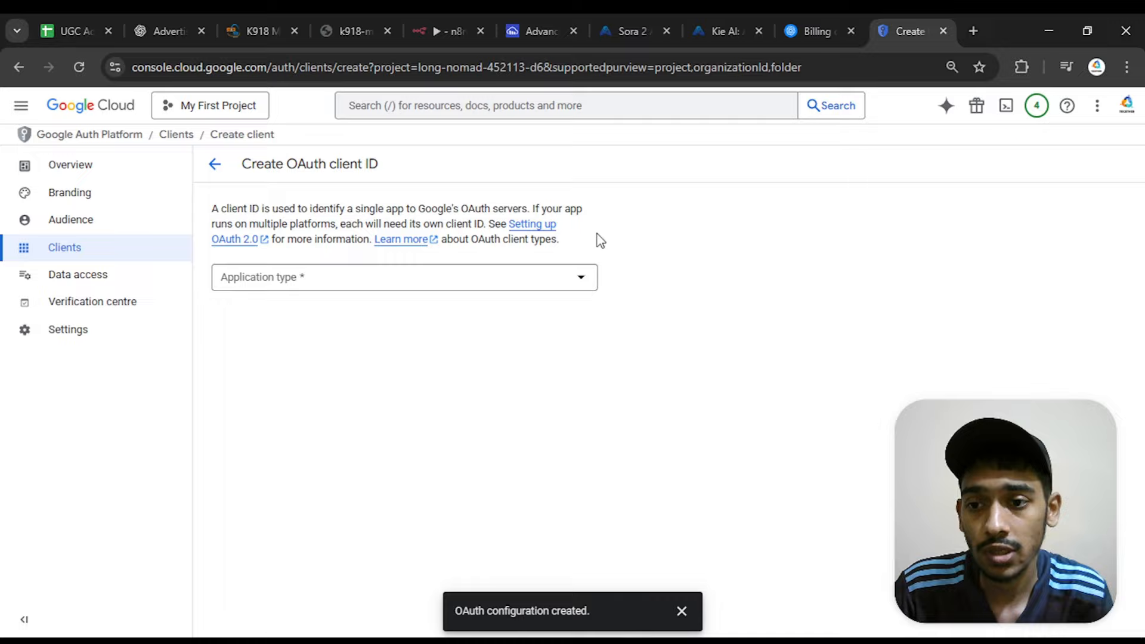
left_click(492, 280)
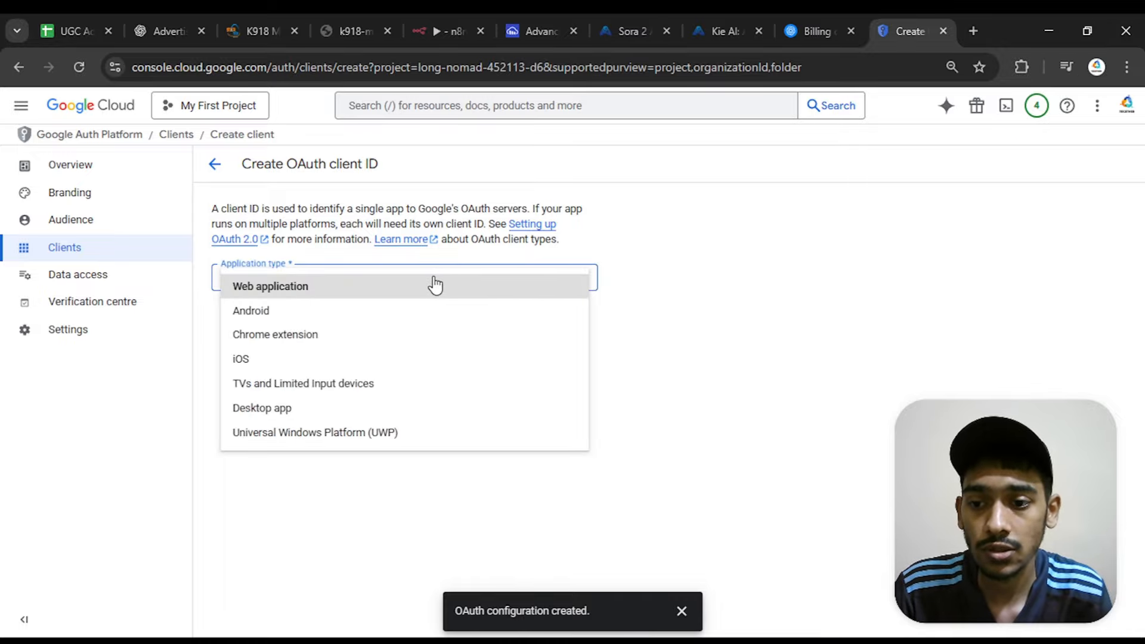
left_click(338, 294)
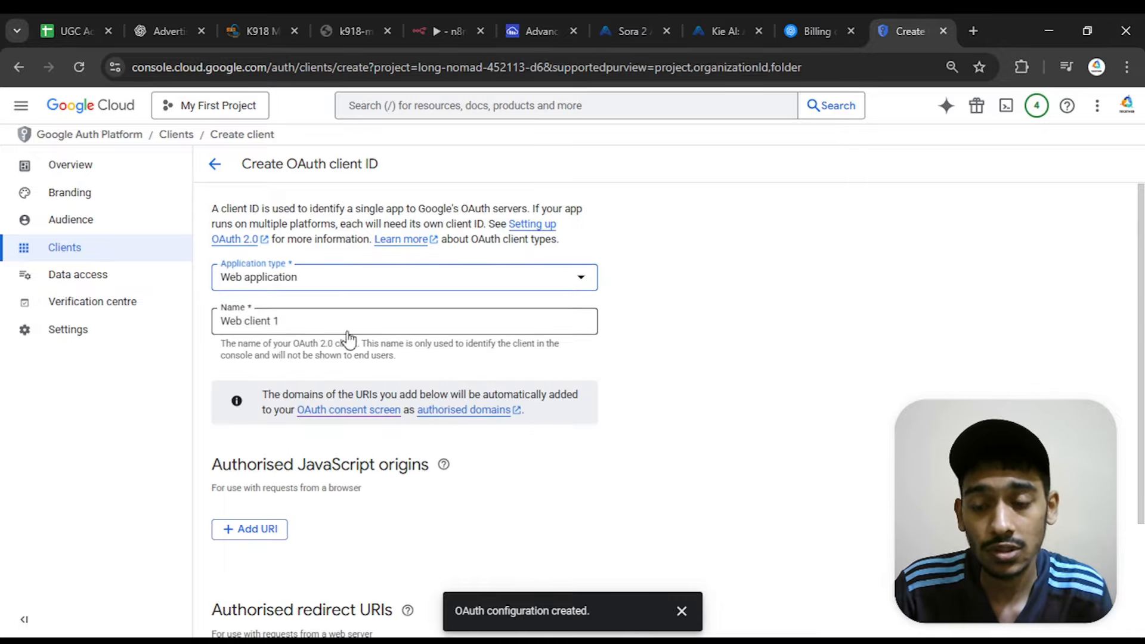
left_click_drag(316, 327, 194, 314)
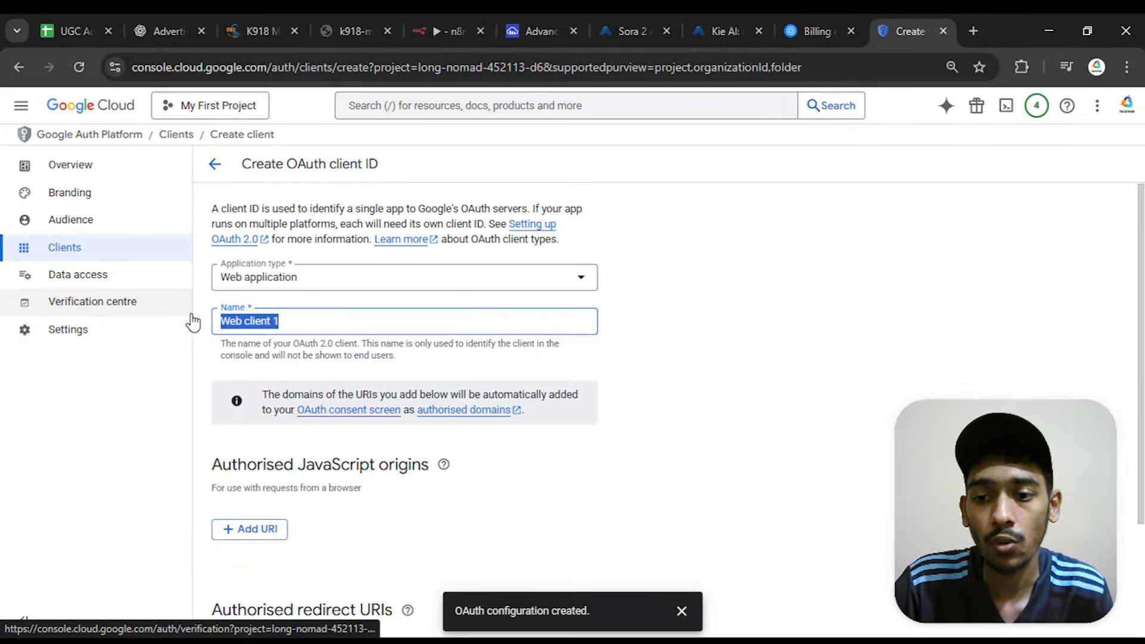
left_click(235, 323)
scroll(237, 324, "down", 2)
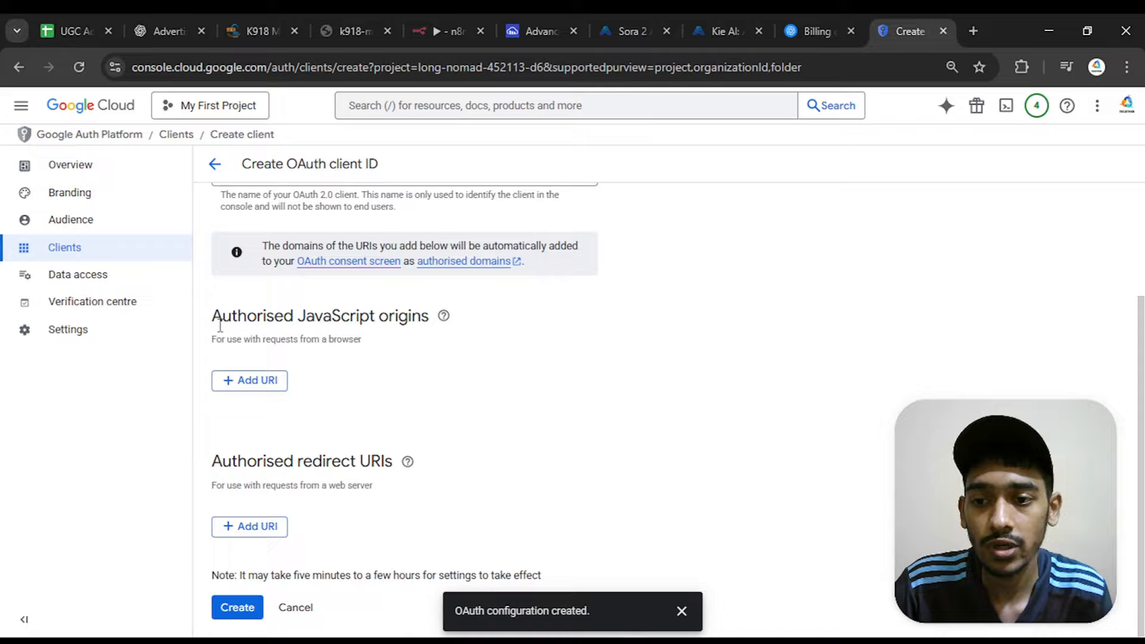
left_click_drag(208, 464, 396, 467)
left_click(203, 492)
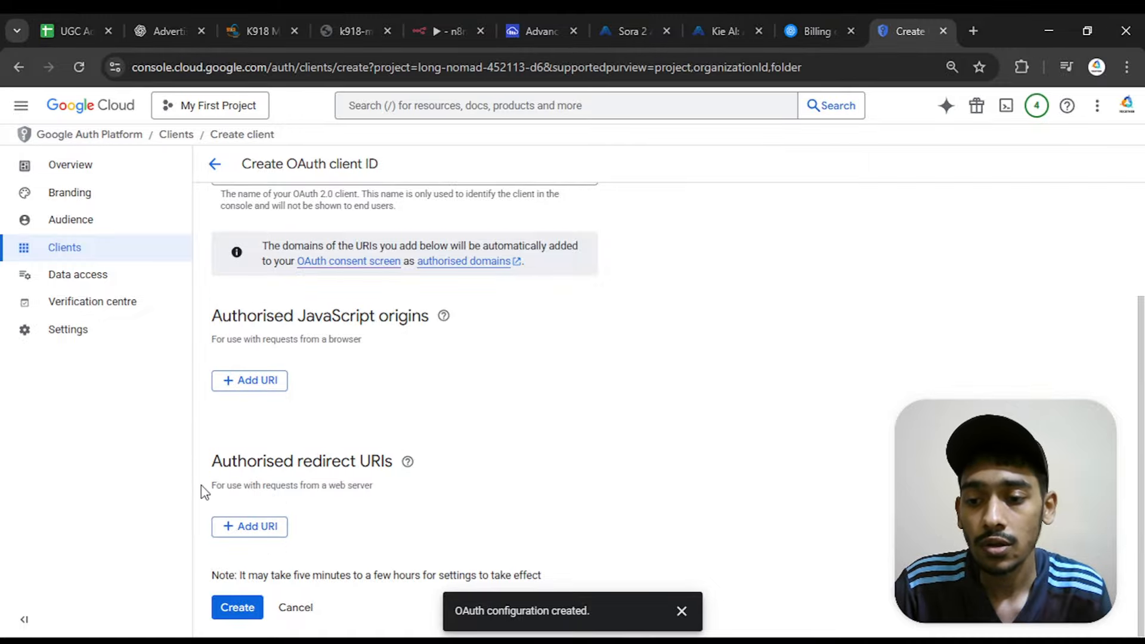
left_click(245, 531)
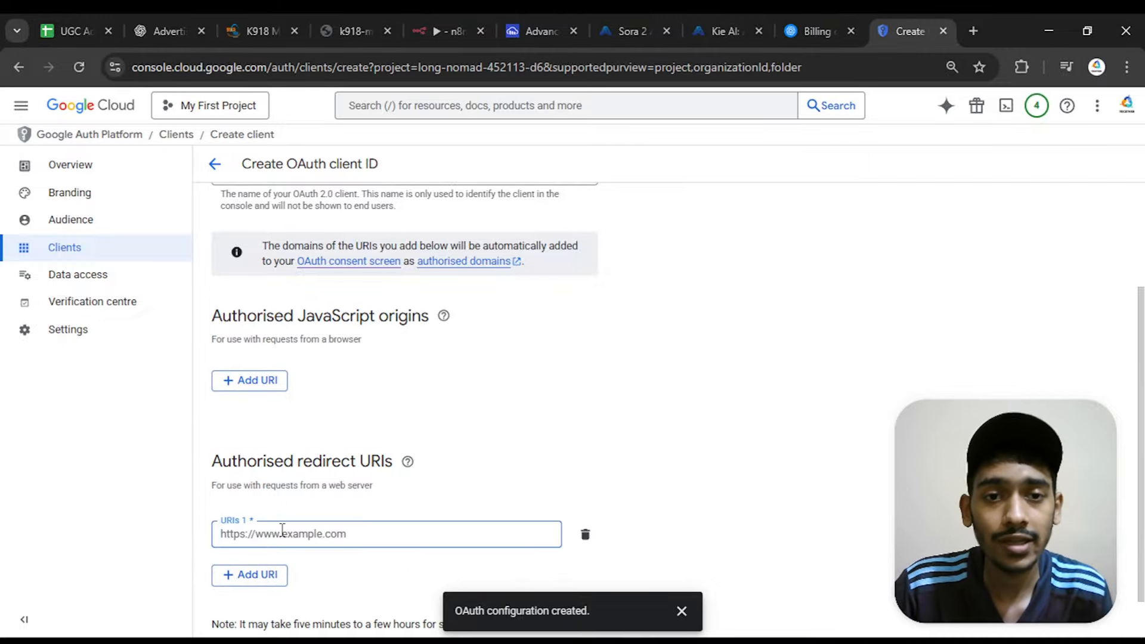
left_click(434, 34)
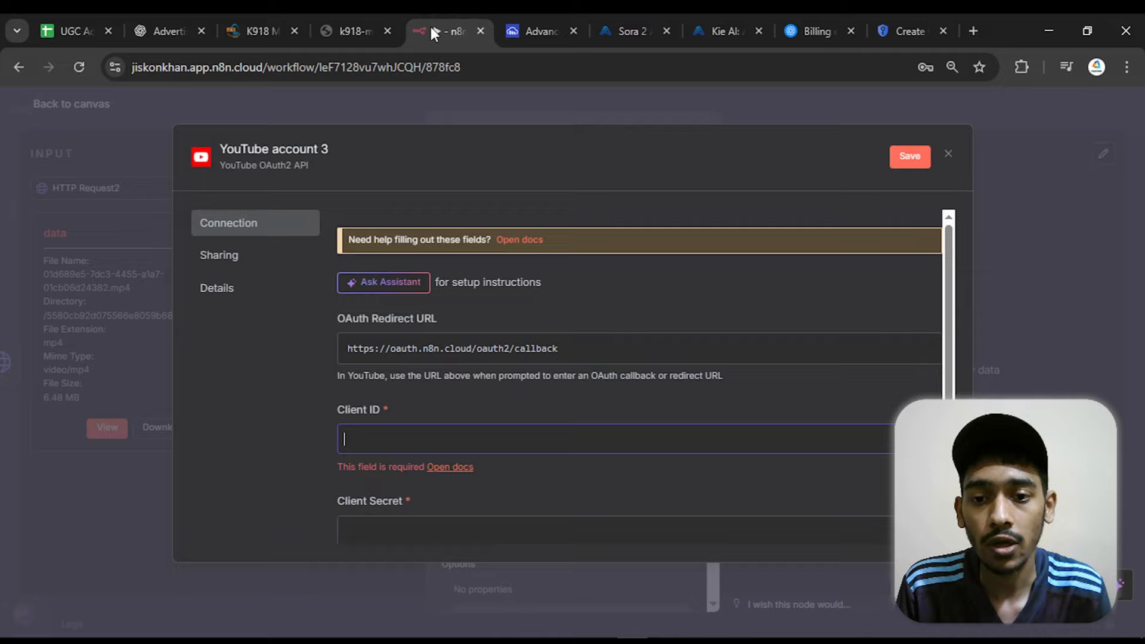
left_click_drag(335, 319, 439, 315)
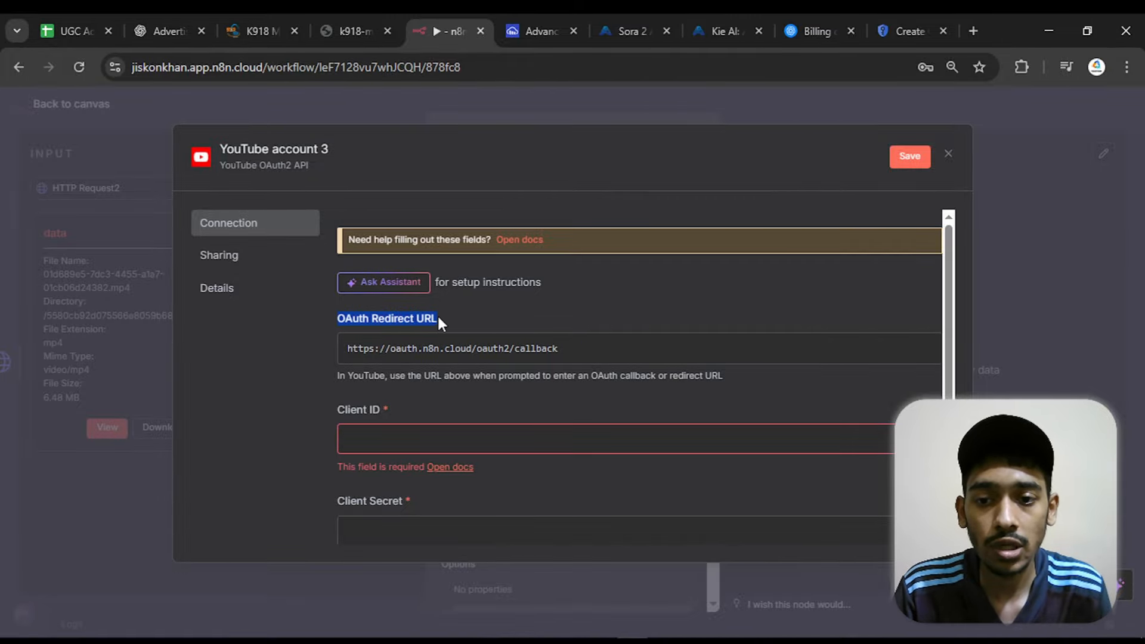
left_click(506, 297)
mouse_move(666, 350)
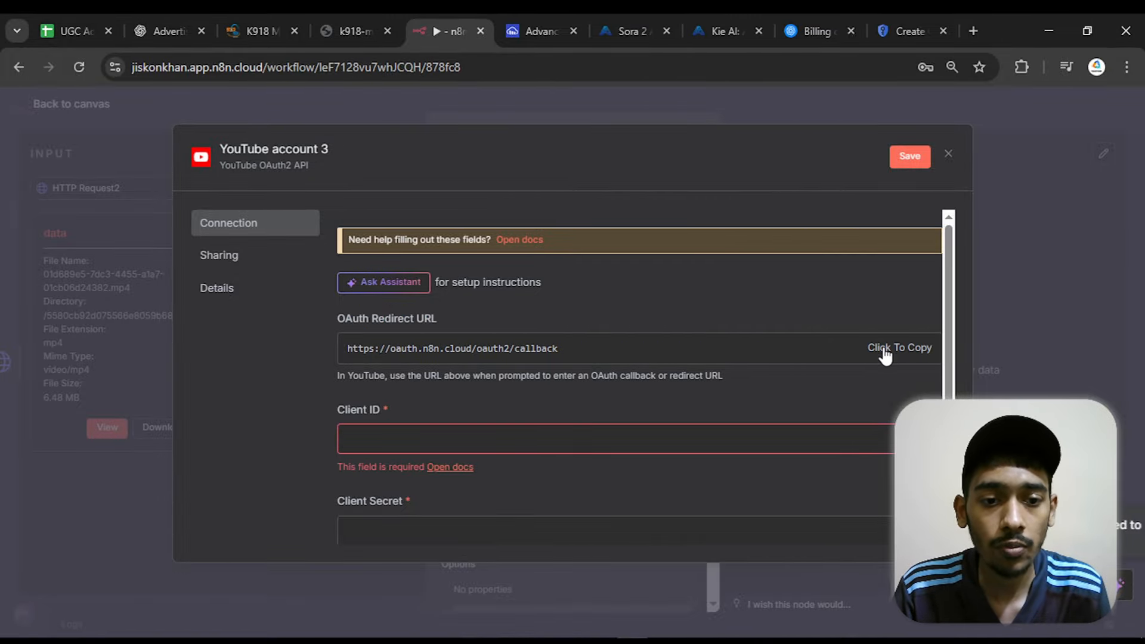
mouse_move(662, 640)
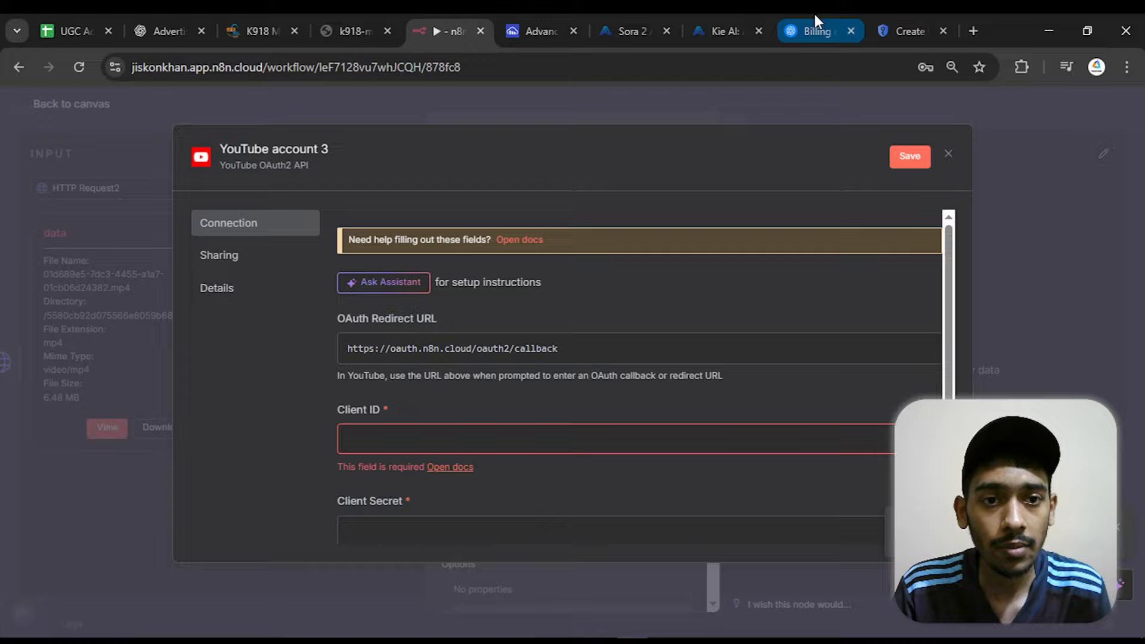
left_click(908, 31)
right_click(349, 533)
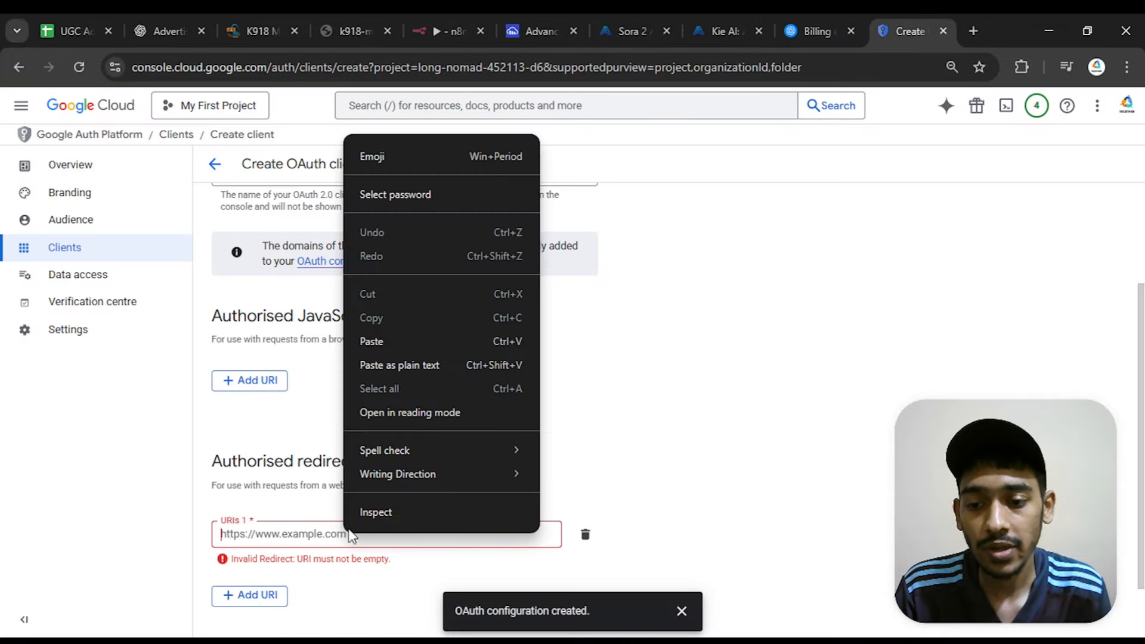
left_click(398, 341)
scroll(544, 358, "down", 1)
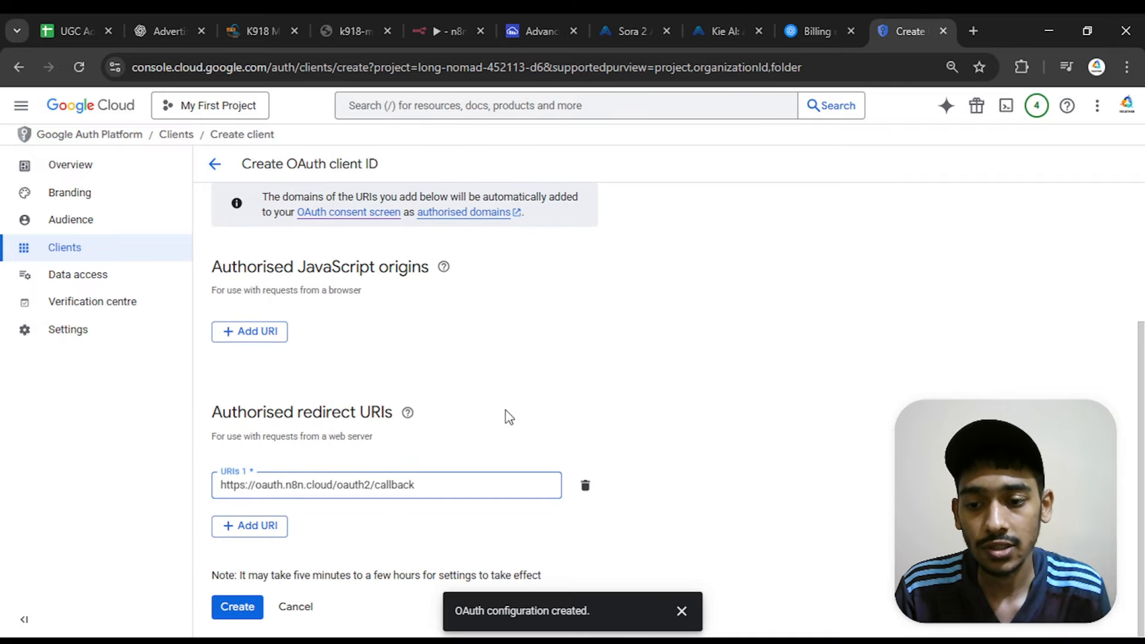
Add the n8n instance's base URL as a second authorised redirect URI and create the OAuth client
left_click(272, 535)
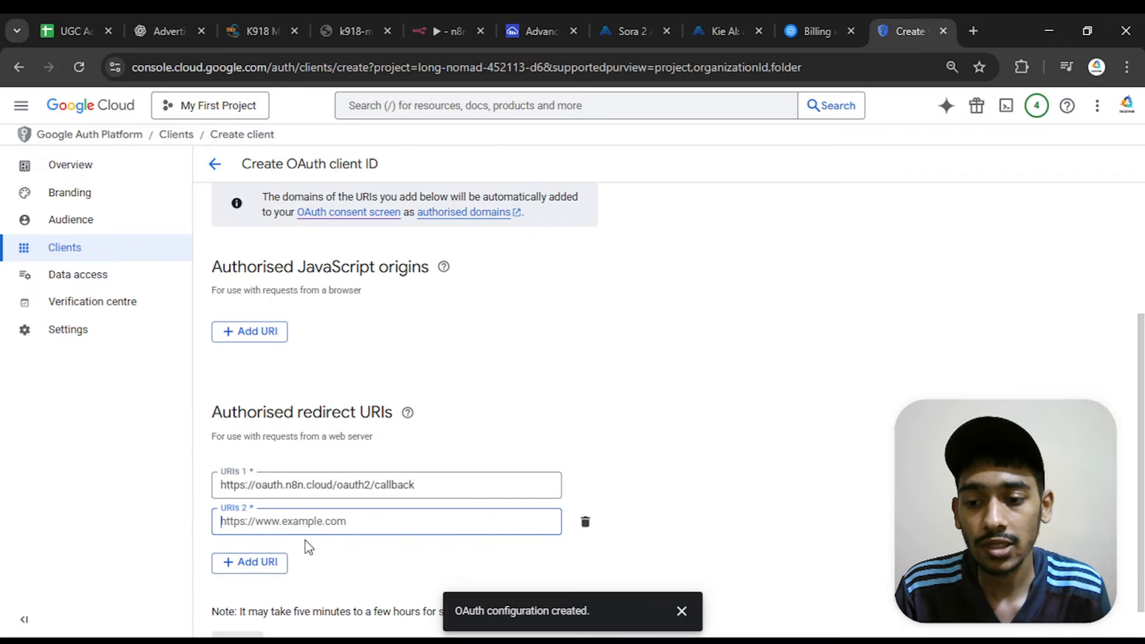
left_click(442, 27)
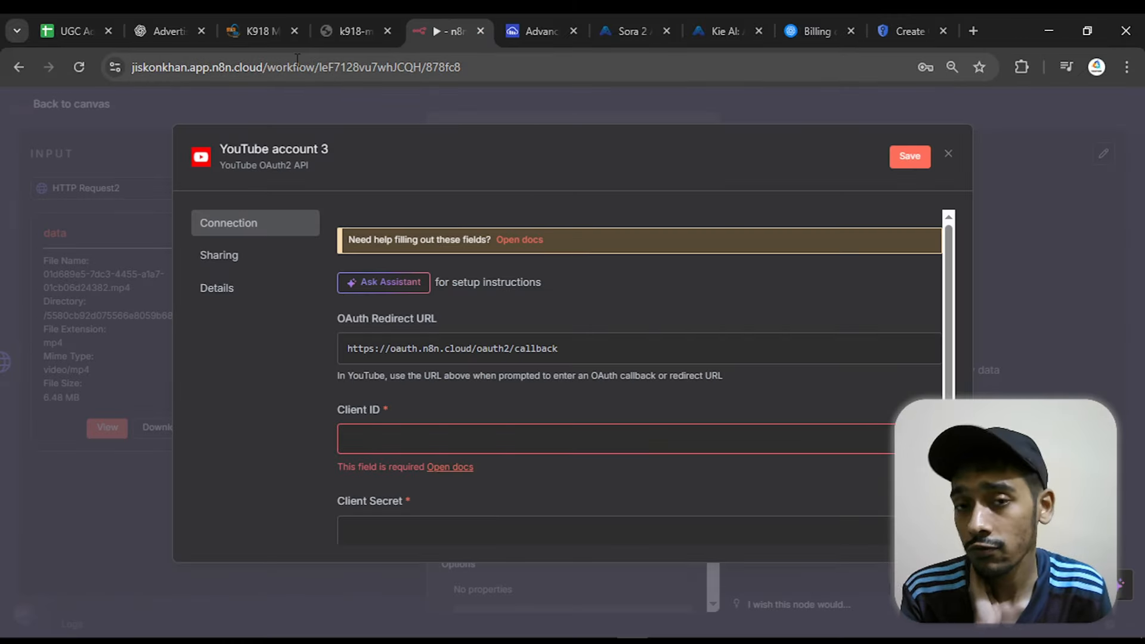
left_click(268, 65)
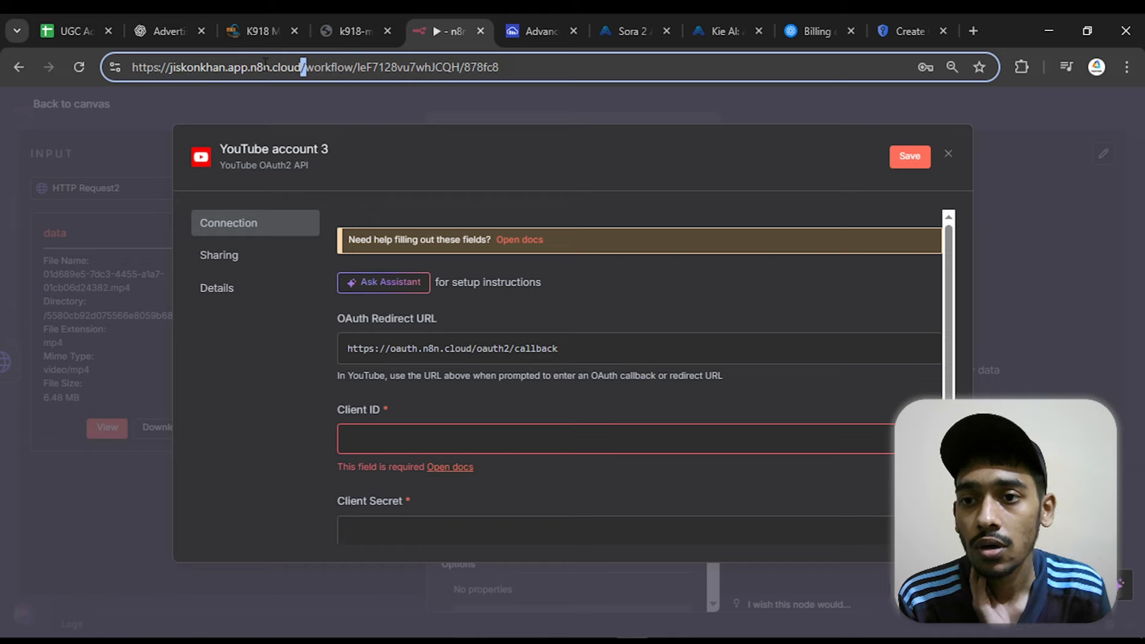
left_click_drag(304, 67, 131, 67)
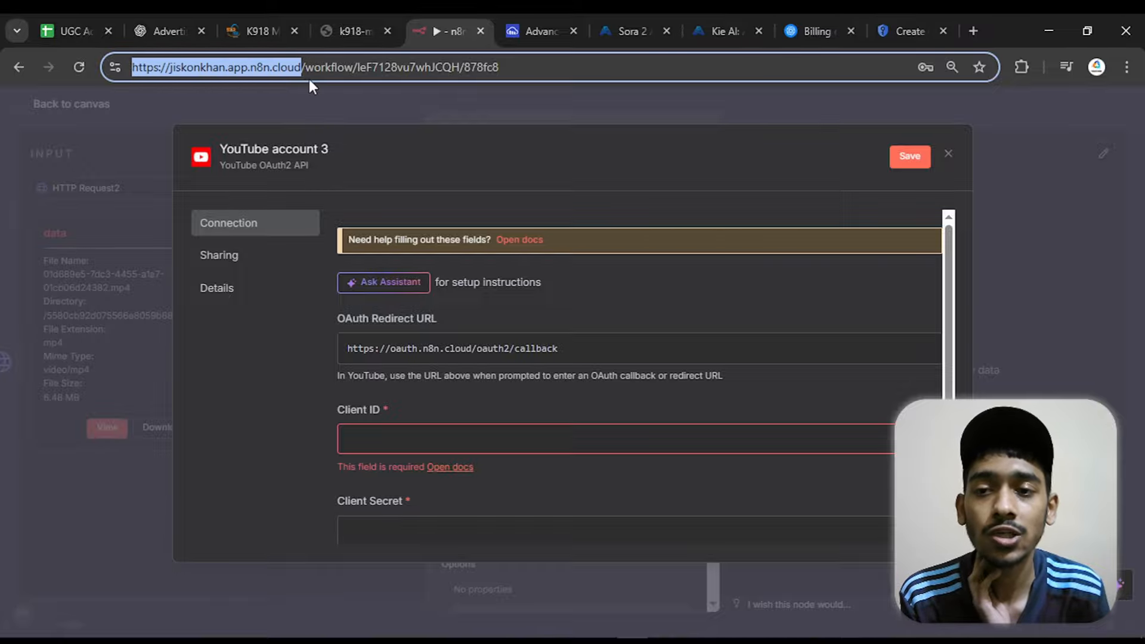
right_click(289, 66)
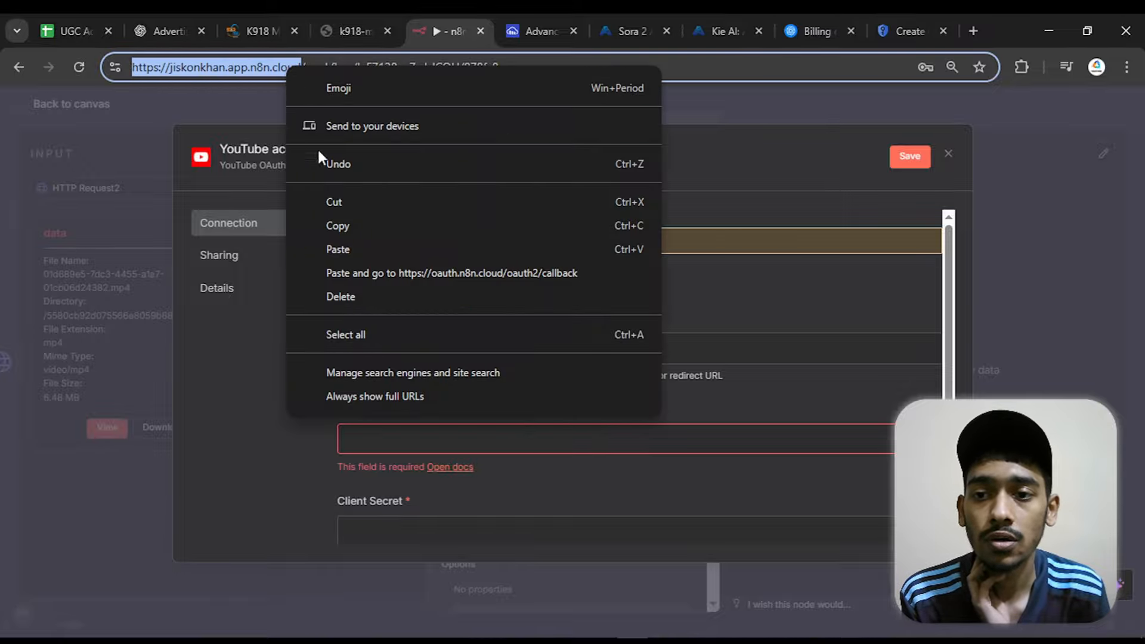
left_click(370, 224)
left_click(891, 29)
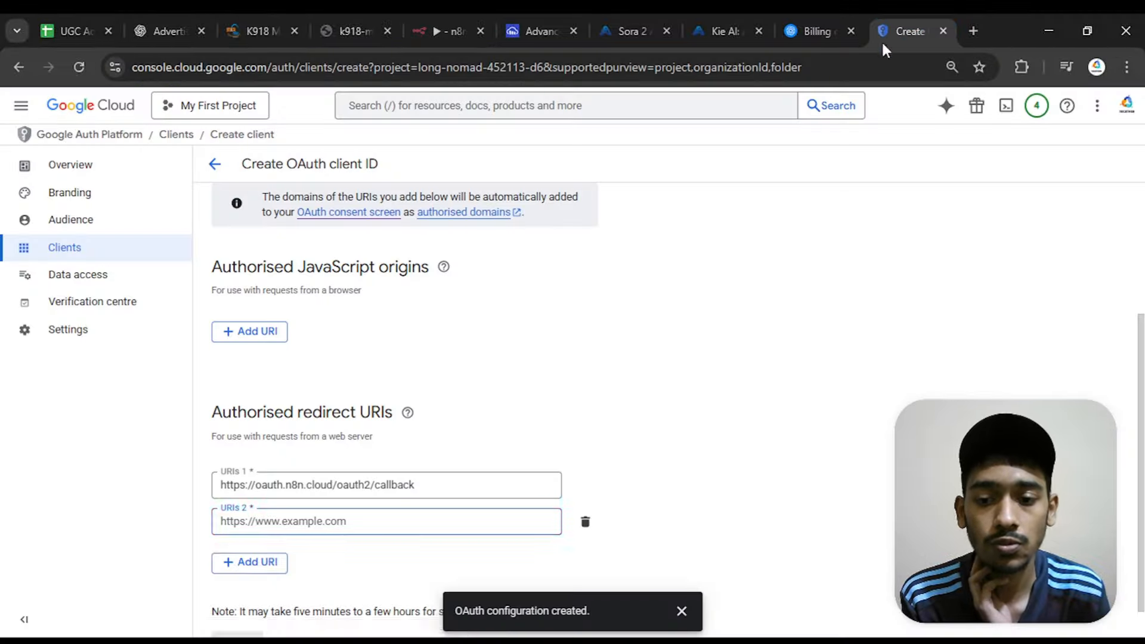
left_click(314, 517)
right_click(314, 517)
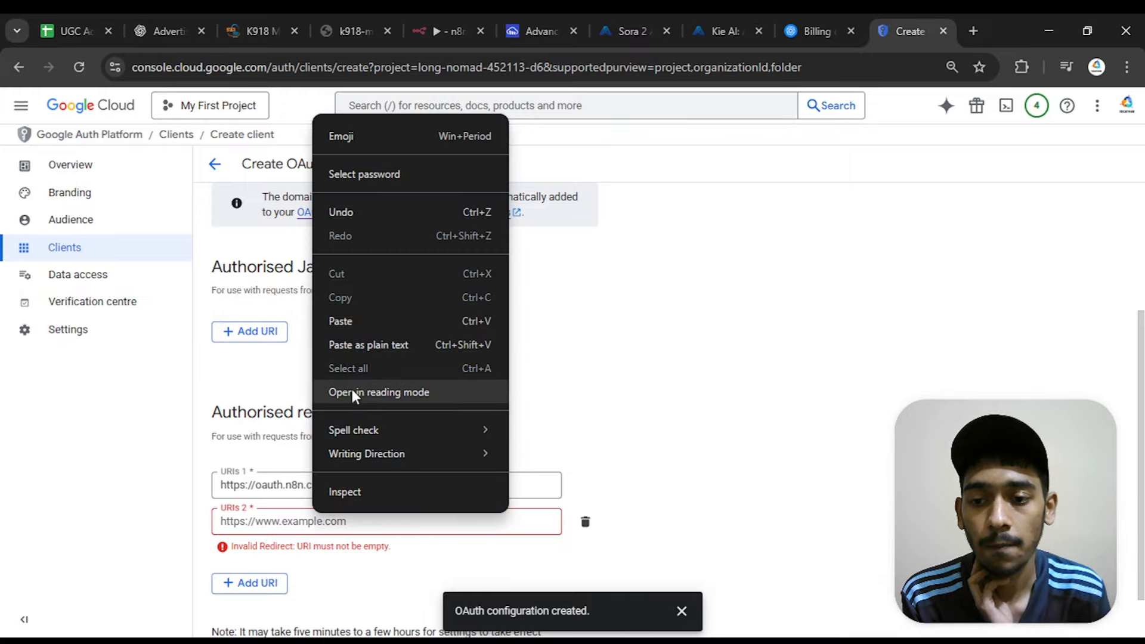
left_click(349, 326)
scroll(512, 348, "down", 1)
left_click(238, 607)
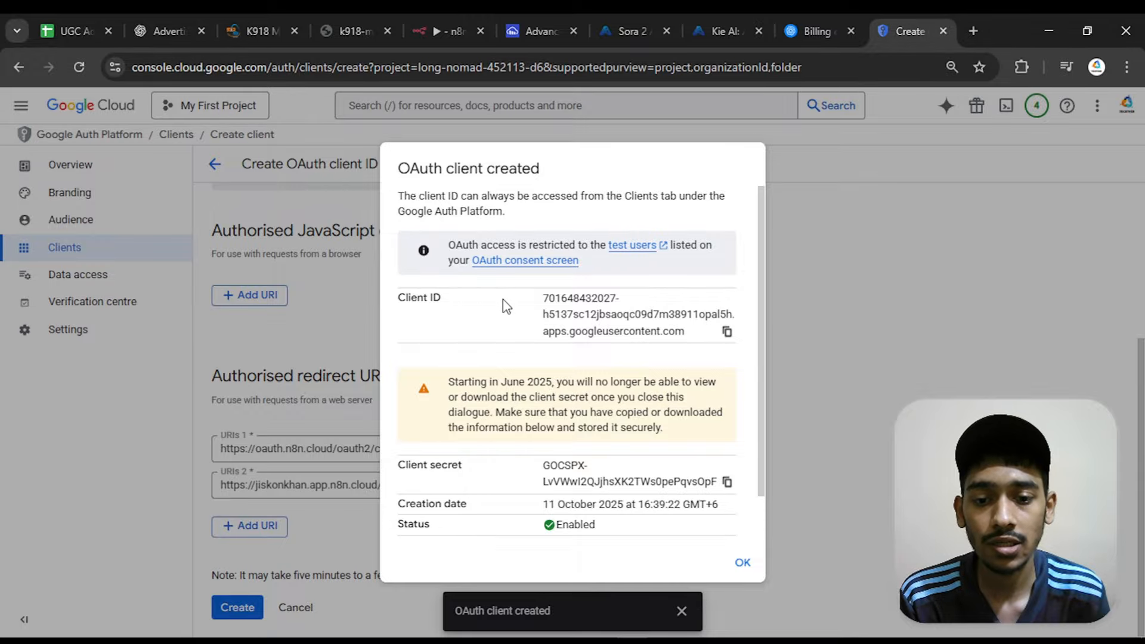
Copy the new OAuth client's ID from Google Cloud into the Client ID of the YouTube credential in n8n
left_click(728, 332)
left_click(450, 31)
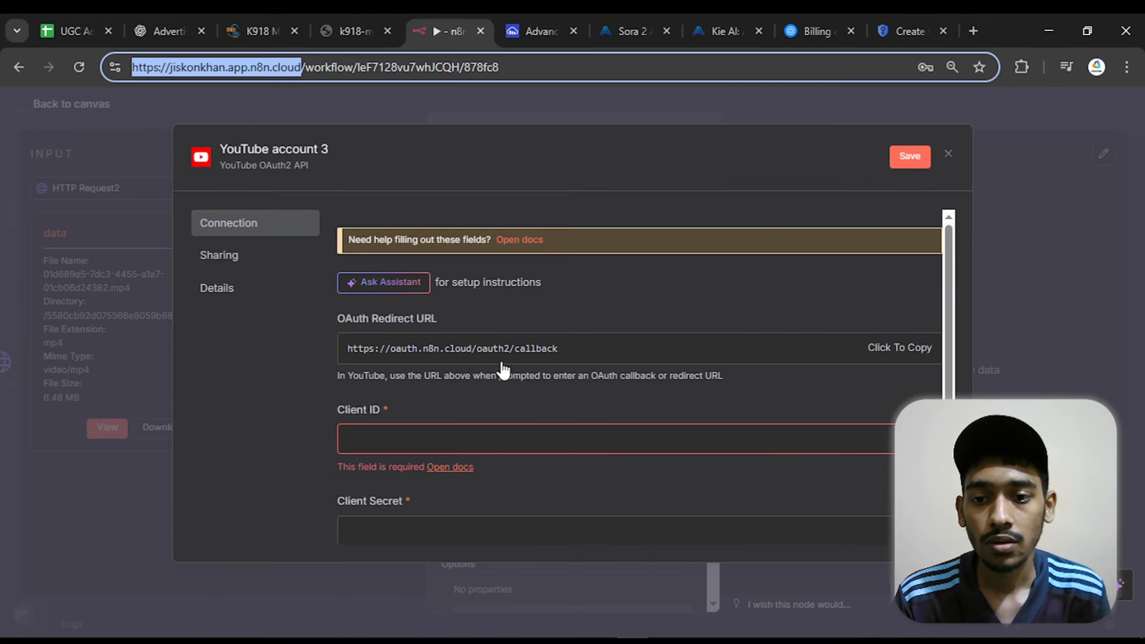
left_click(485, 440)
right_click(484, 442)
left_click(513, 252)
scroll(638, 316, "down", 3)
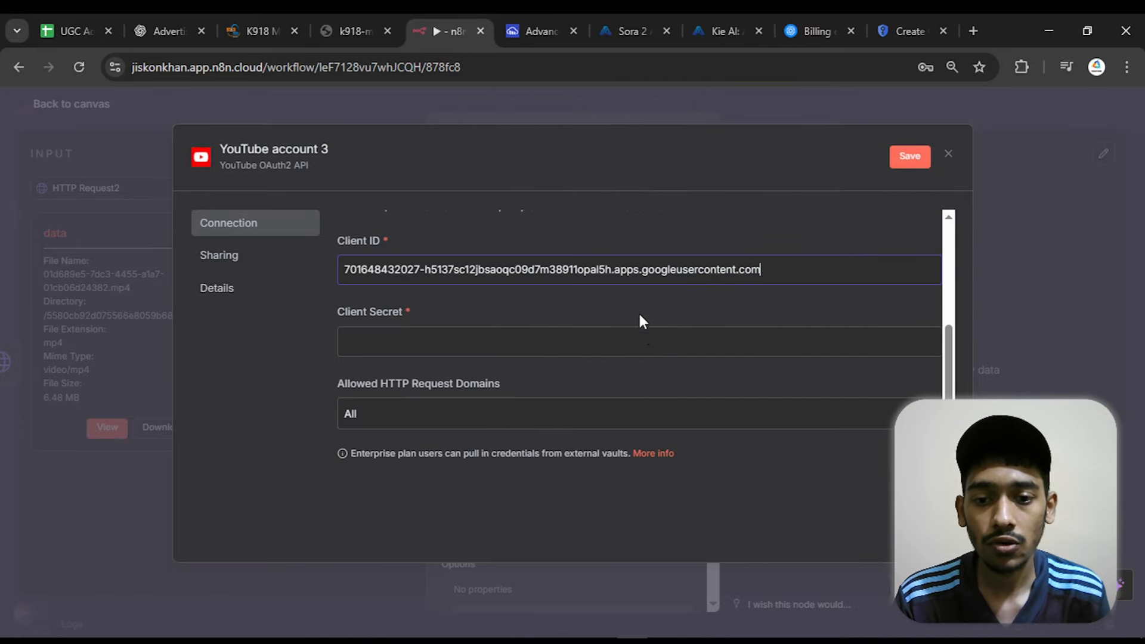
Copy the client secret from Google Cloud into the Client Secret of n8n's YouTube credential and save the credential
left_click(545, 330)
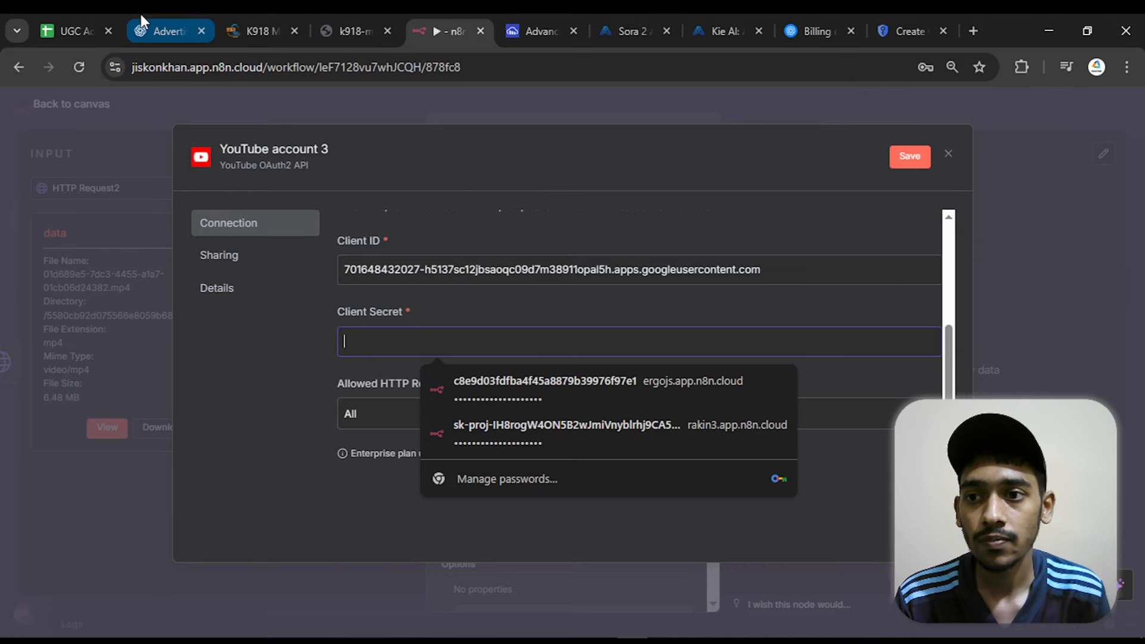
left_click(939, 16)
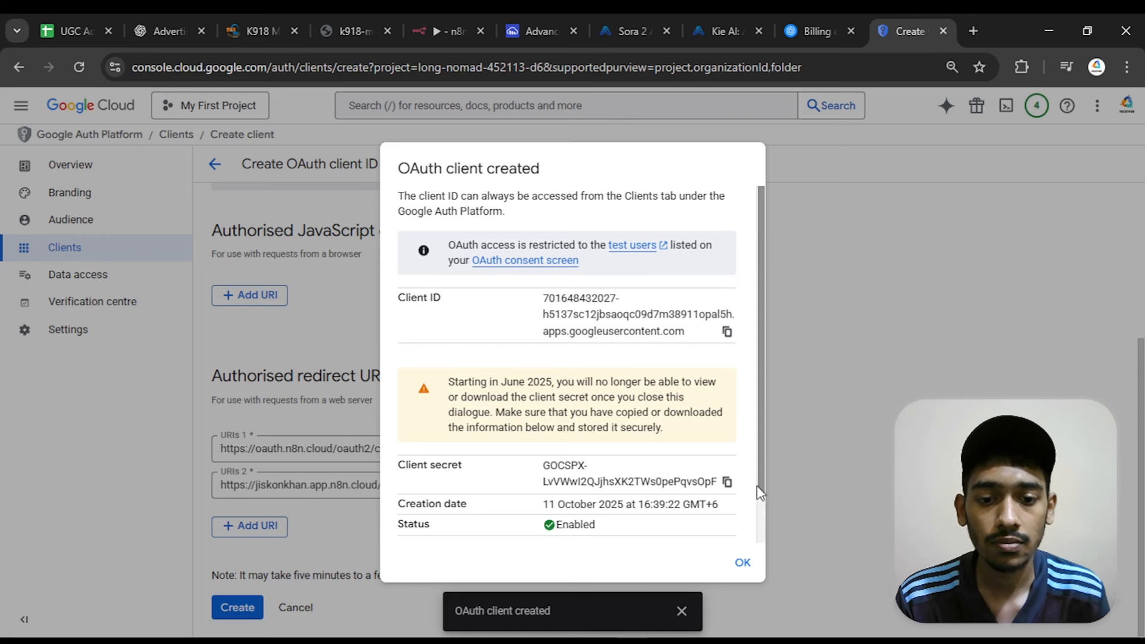
left_click(728, 484)
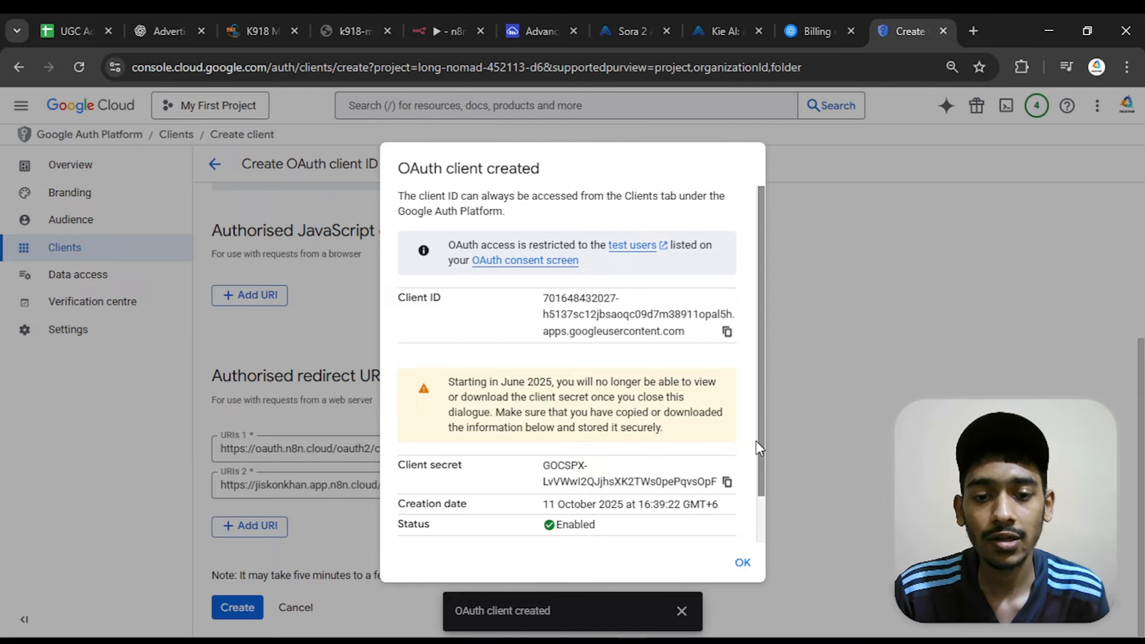
scroll(763, 482, "down", 1)
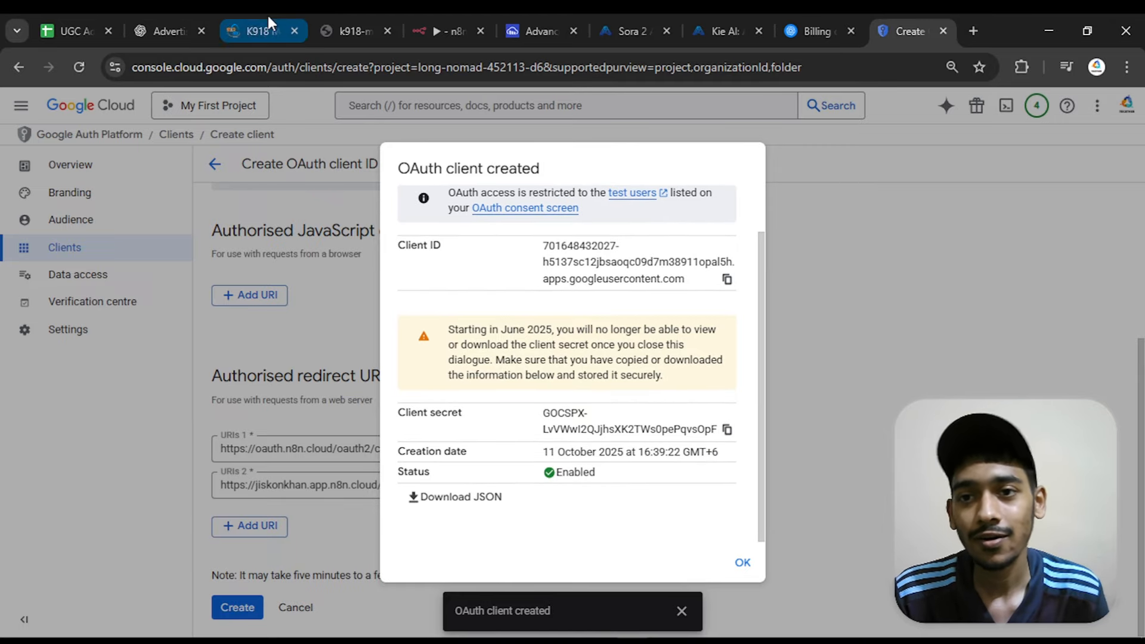
left_click(442, 29)
right_click(408, 348)
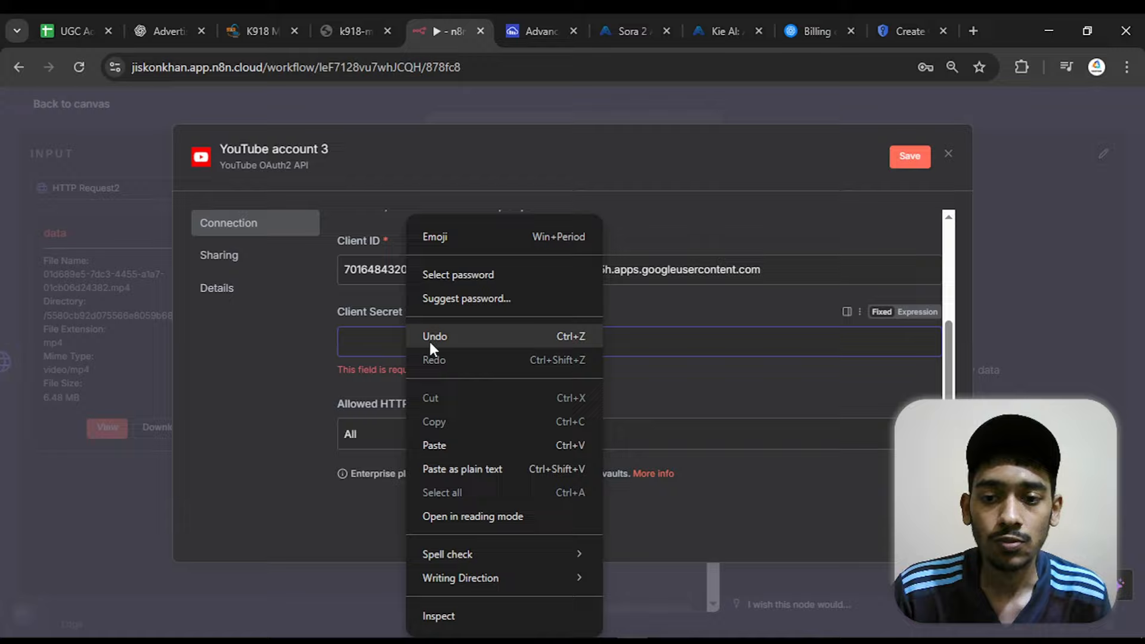
left_click(502, 432)
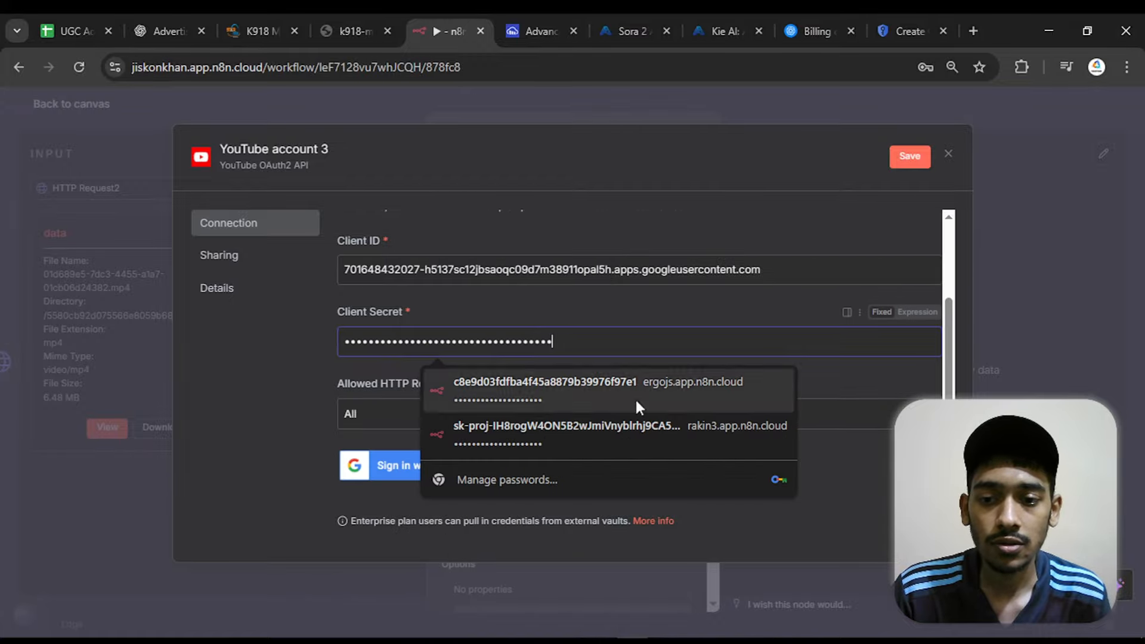
left_click(903, 159)
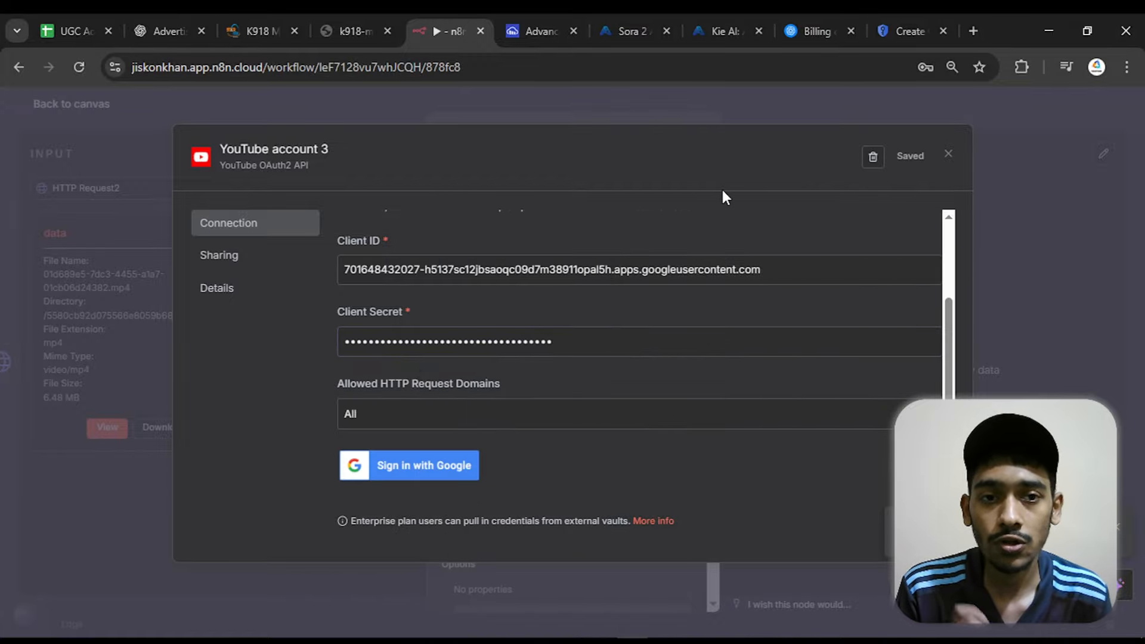
Dismiss the OAuth client details in Google Cloud and go to the test users section of the Audience page
left_click(913, 30)
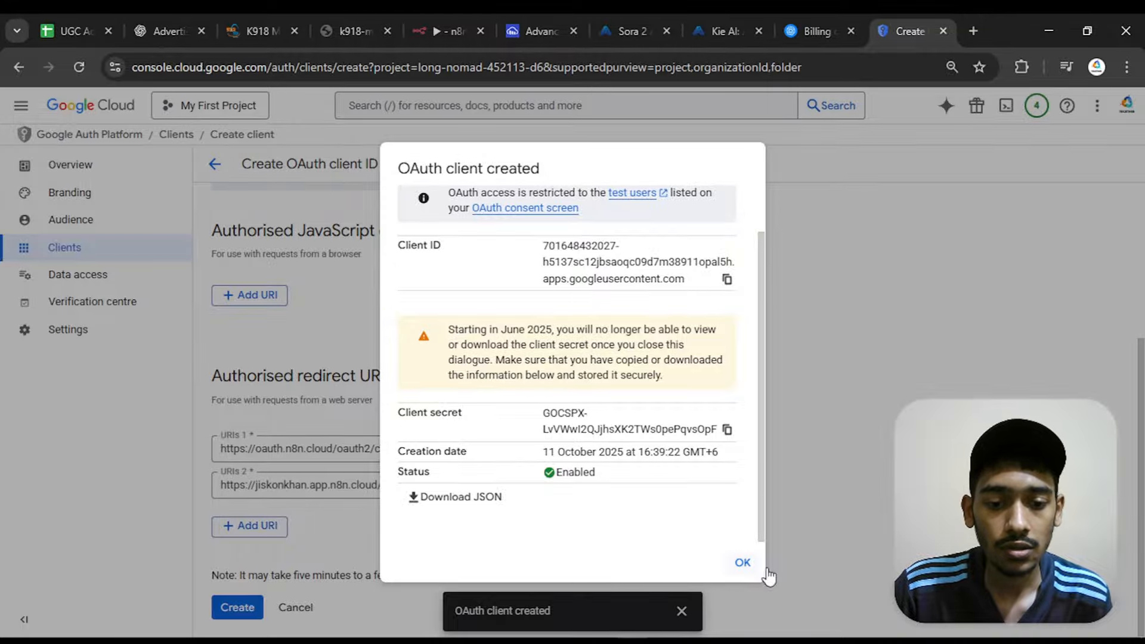
left_click(744, 564)
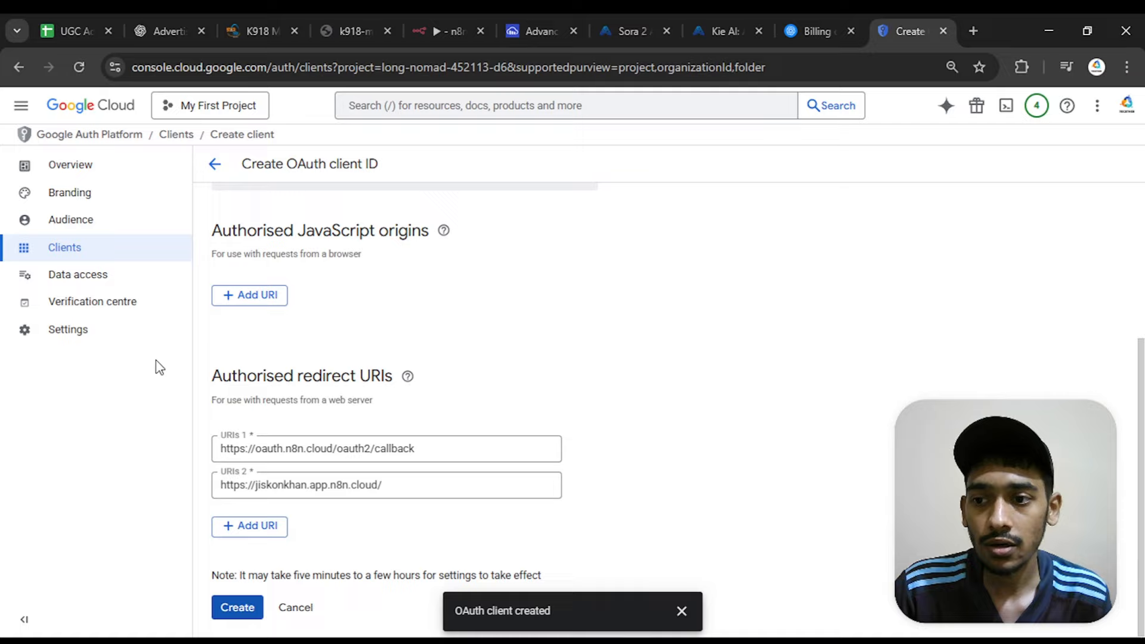
left_click(88, 229)
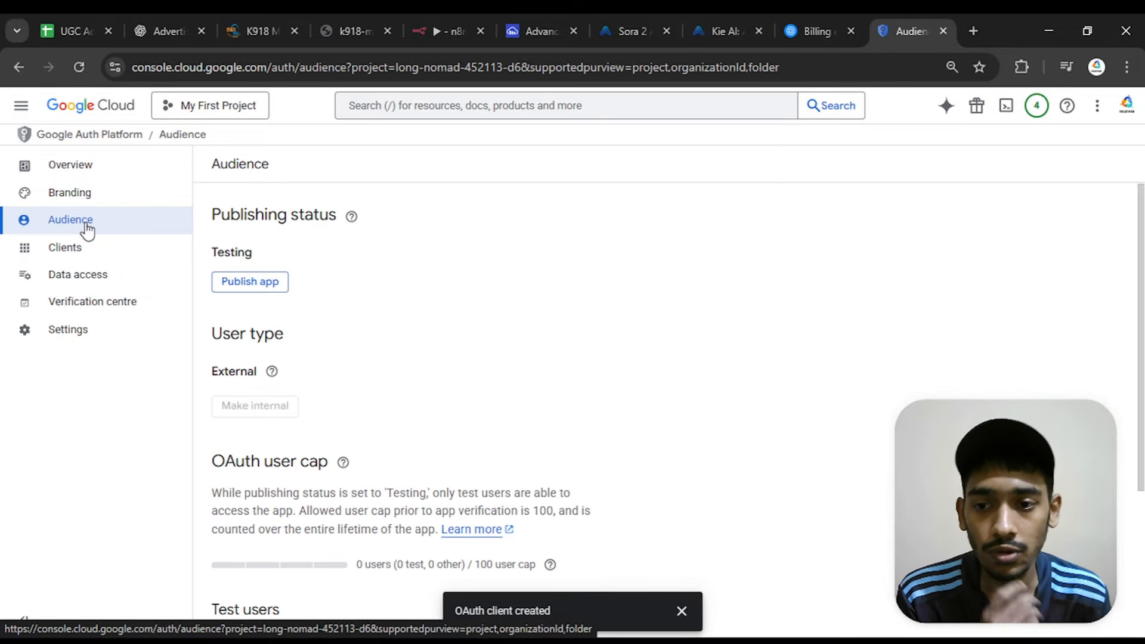
scroll(243, 309, "down", 3)
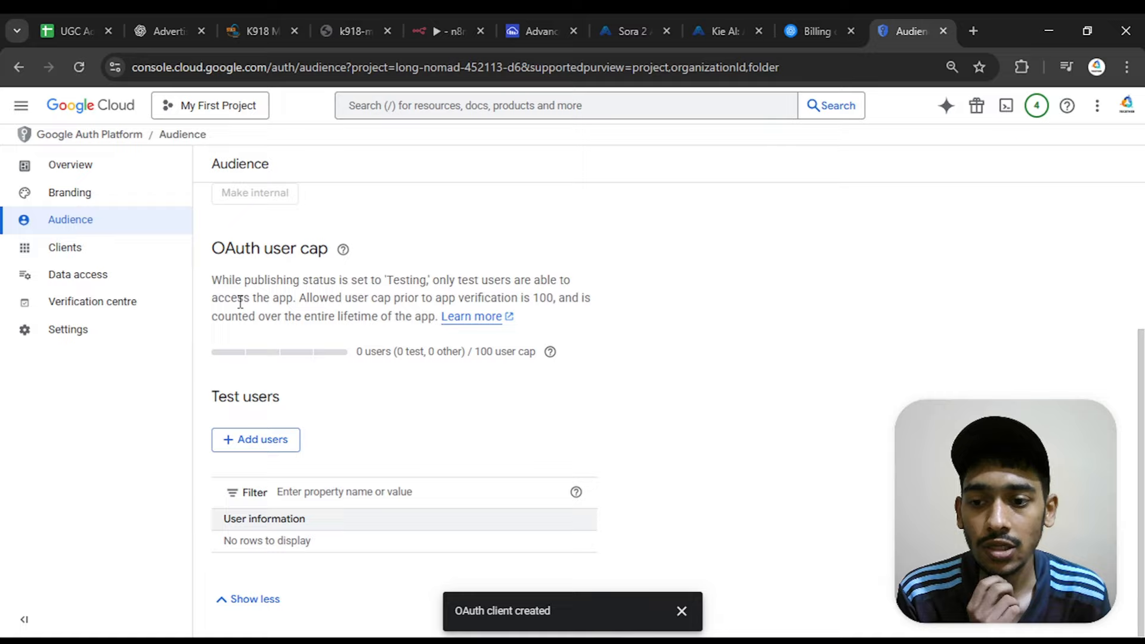
left_click_drag(205, 402, 281, 409)
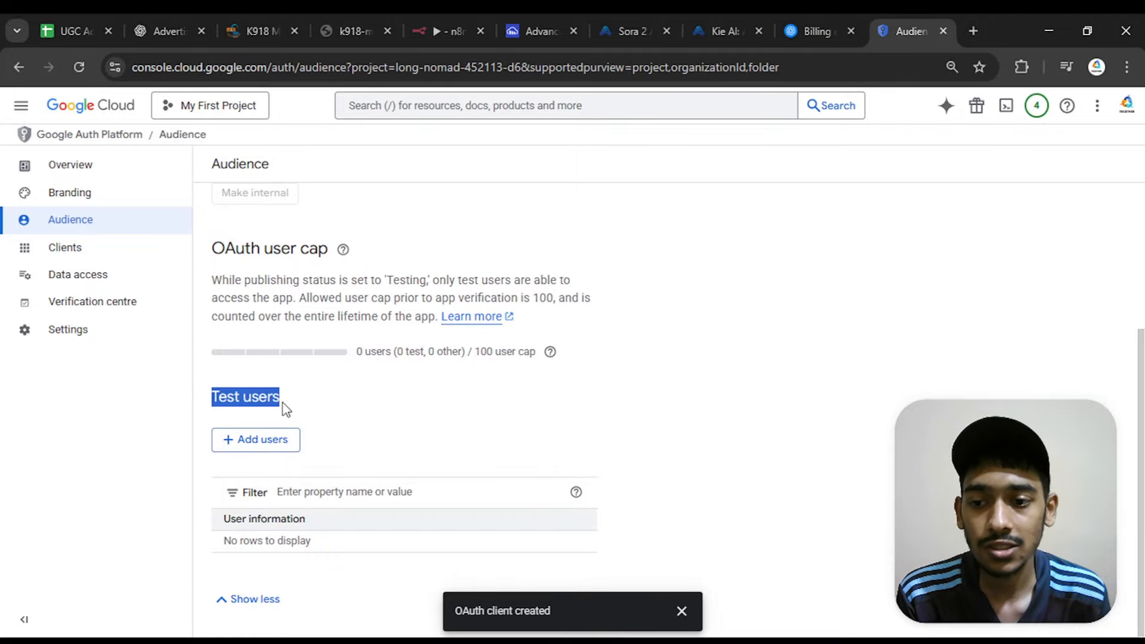
left_click(327, 411)
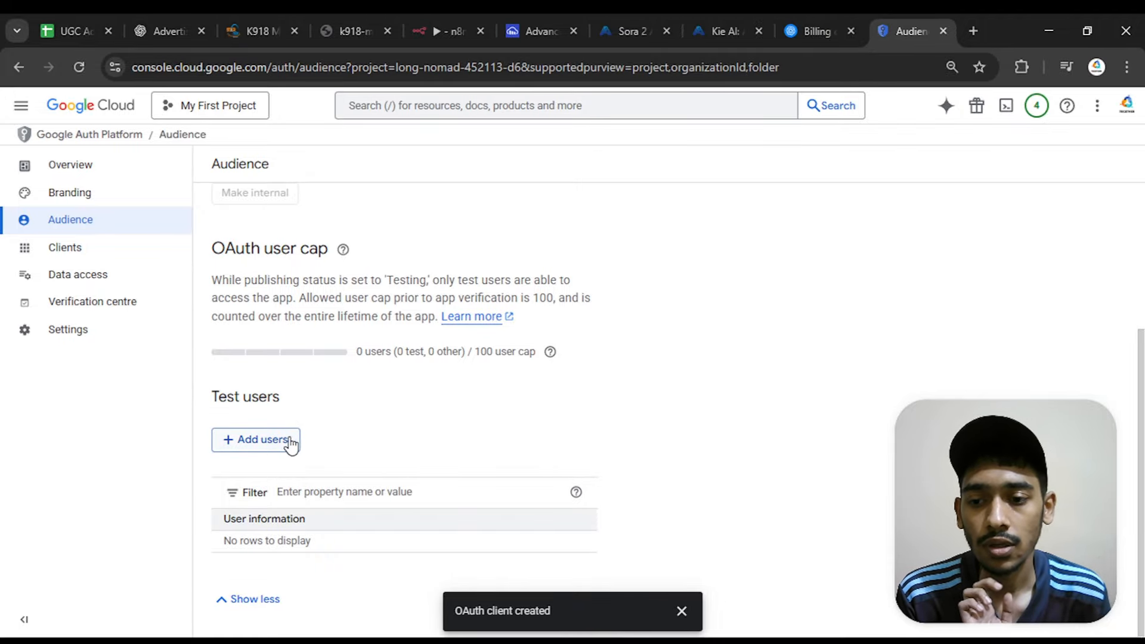
Add the Gmail address of the signed-in Google account as a test user and save it
left_click(266, 443)
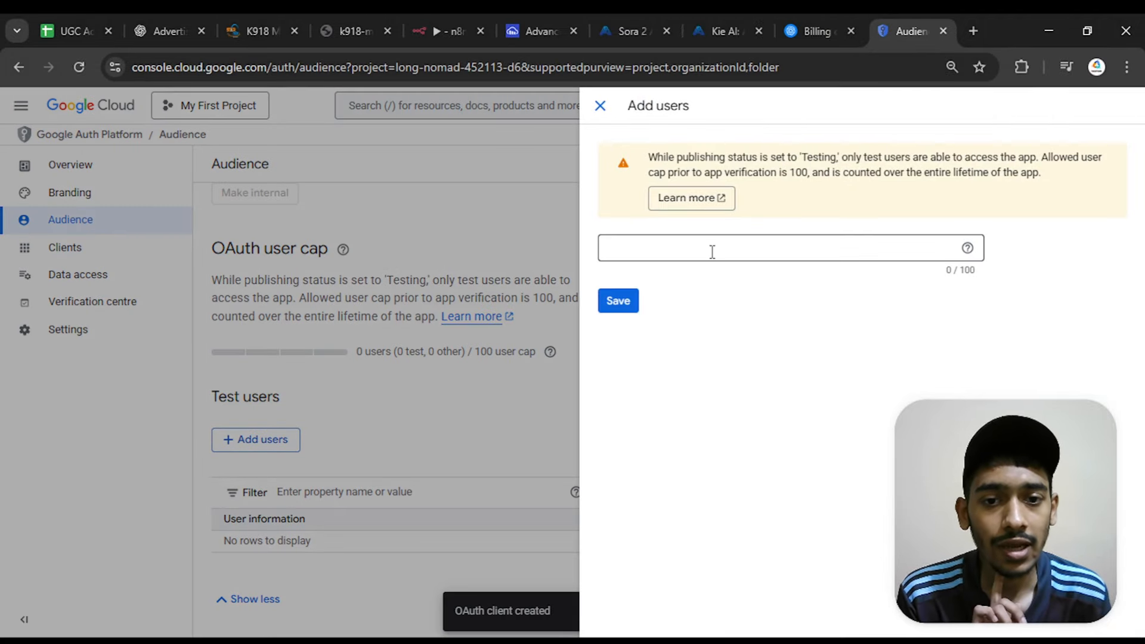
left_click(712, 250)
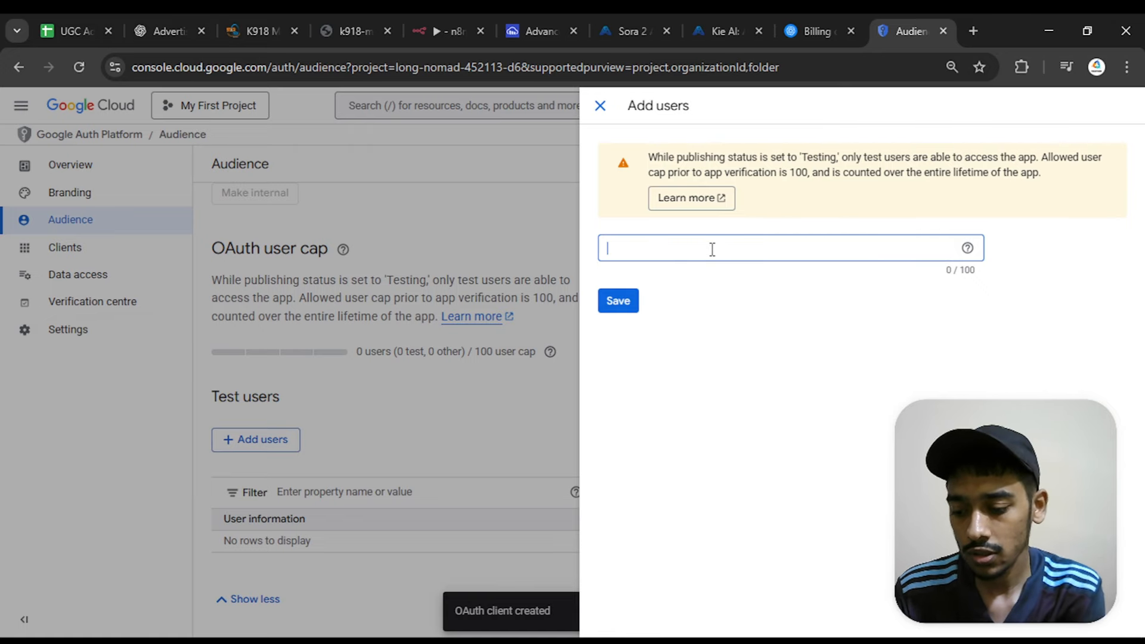
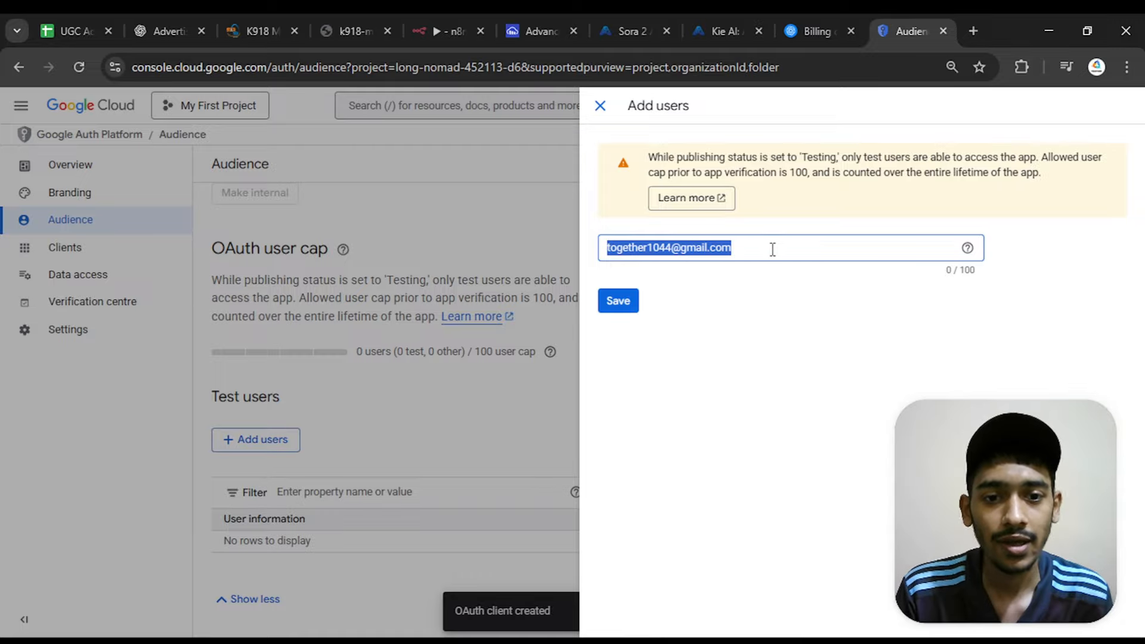
left_click(773, 250)
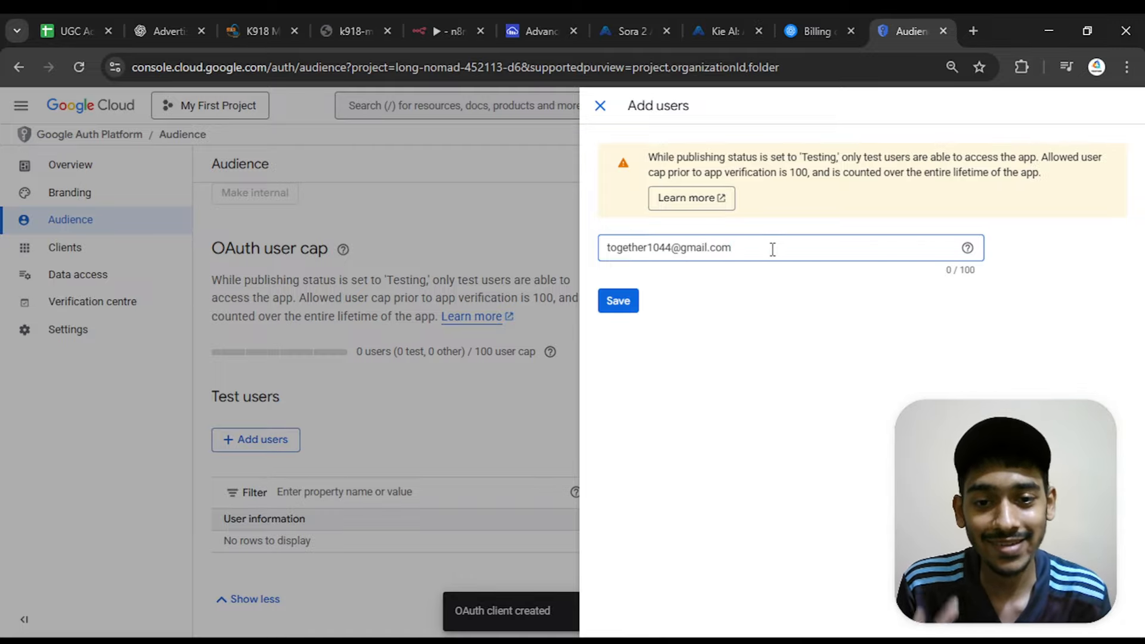
left_click_drag(773, 250, 599, 248)
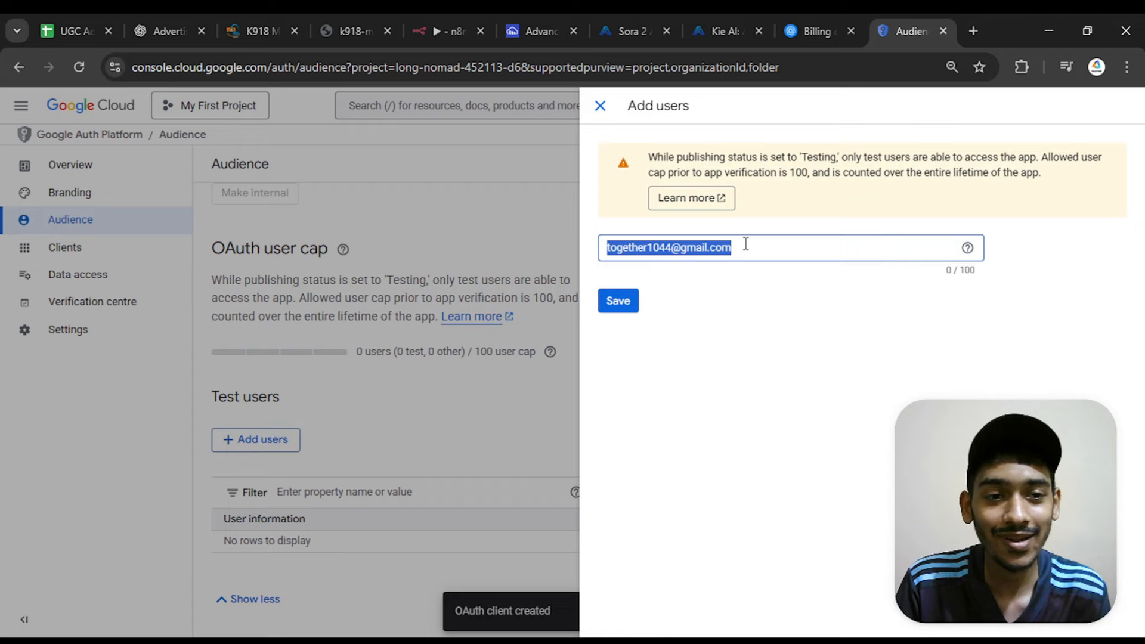
left_click(1107, 60)
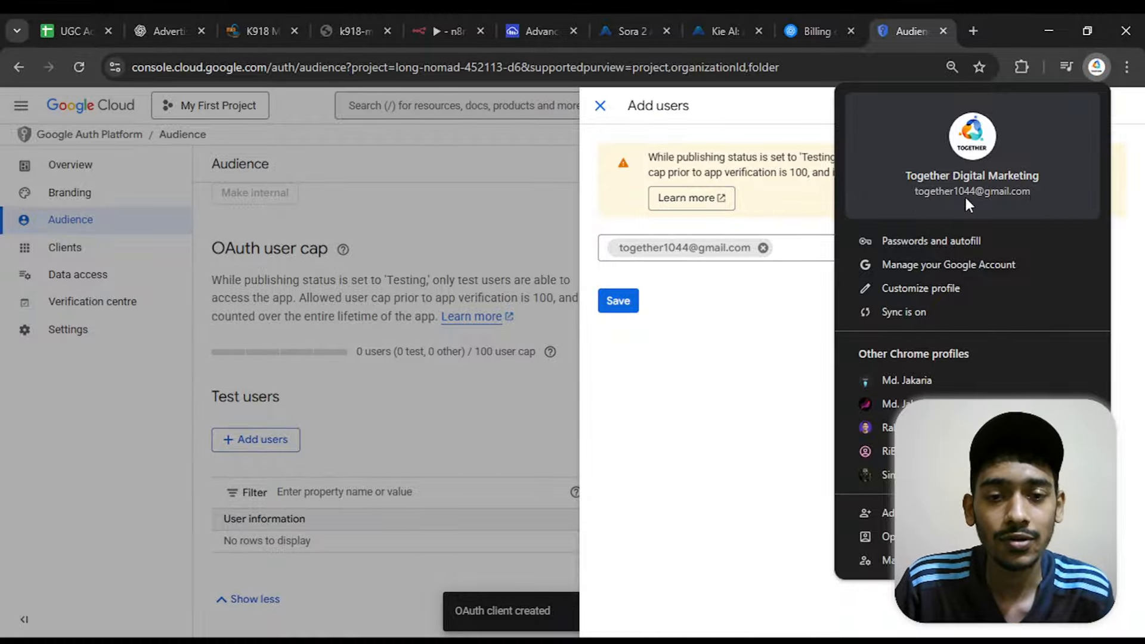
left_click(798, 247)
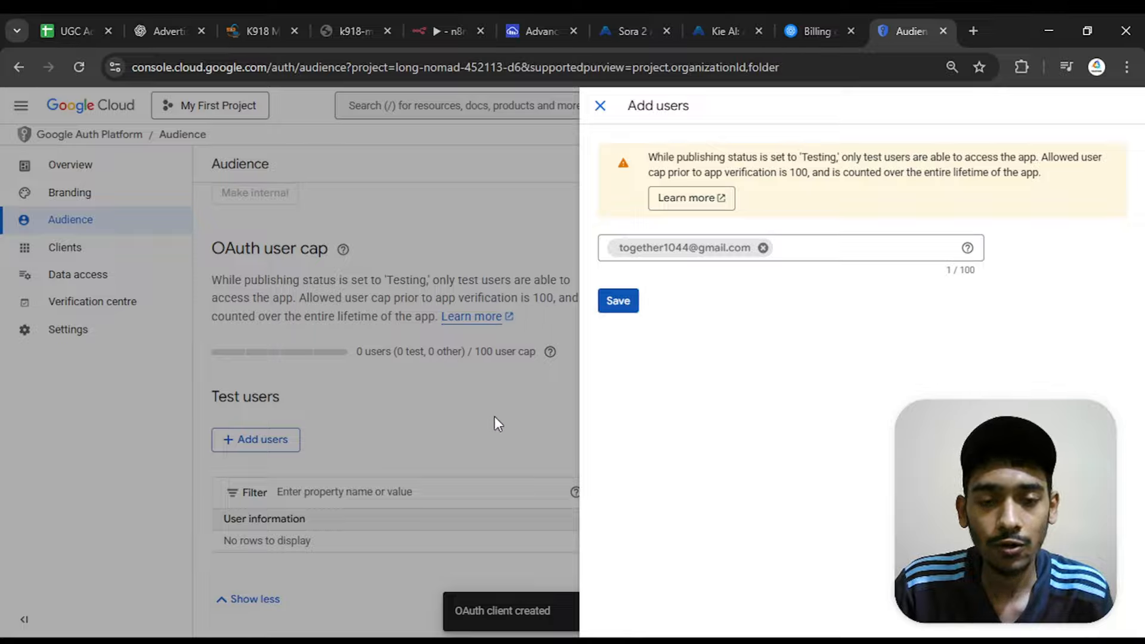
left_click(611, 304)
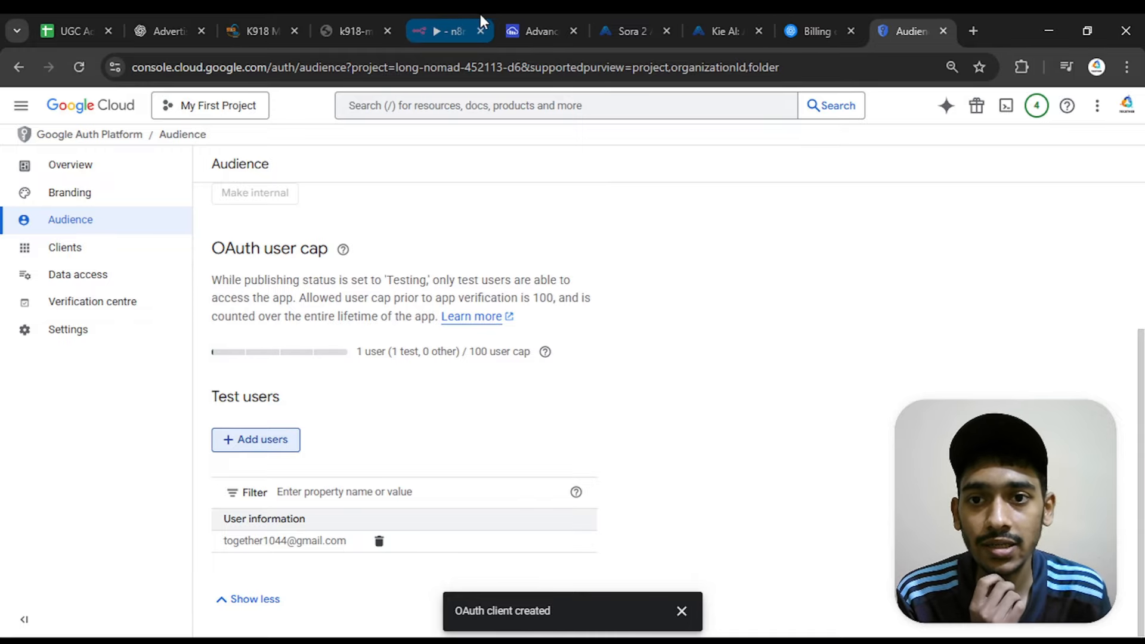
Switch to n8n, start Google sign-in from the YouTube credential with the test user's account, and continue past the unverified-app warning
left_click(450, 21)
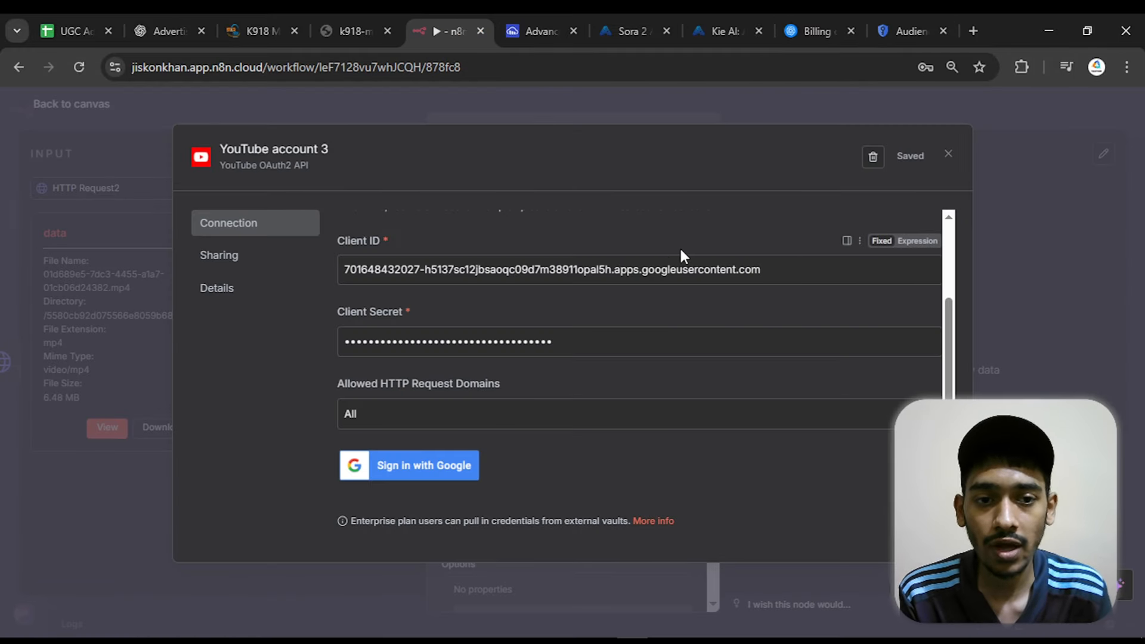
left_click(441, 465)
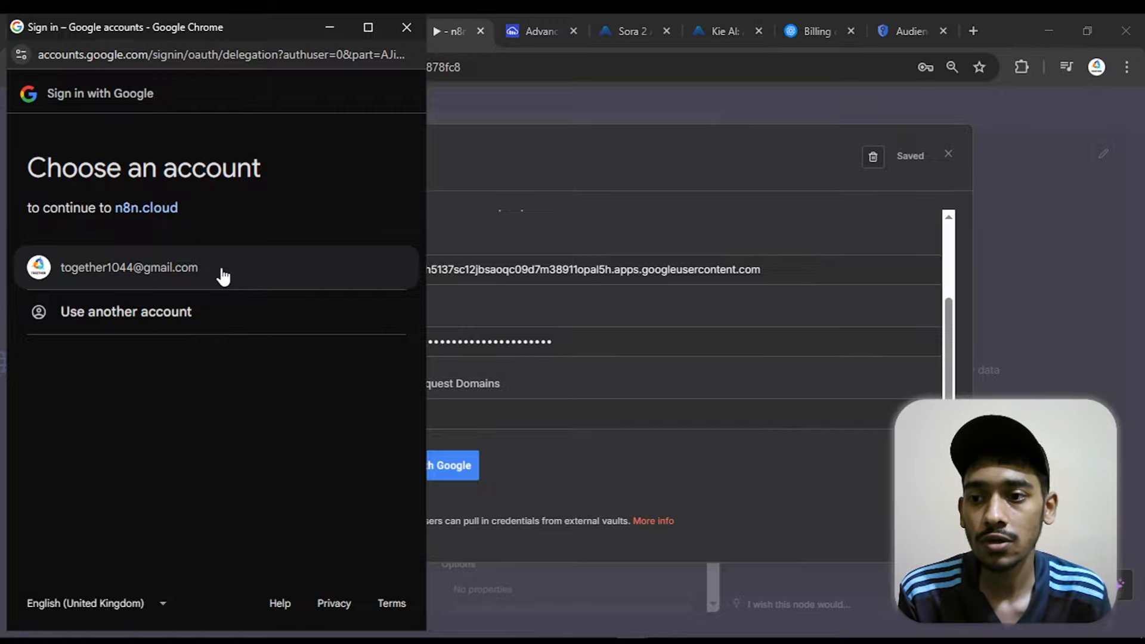
left_click(223, 276)
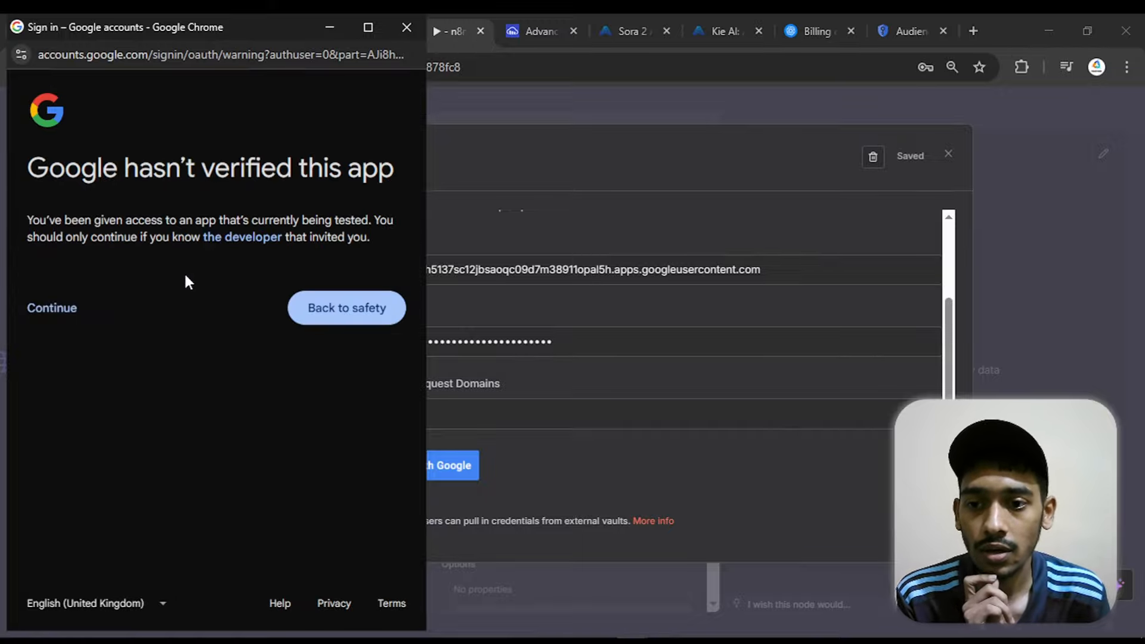
left_click(52, 309)
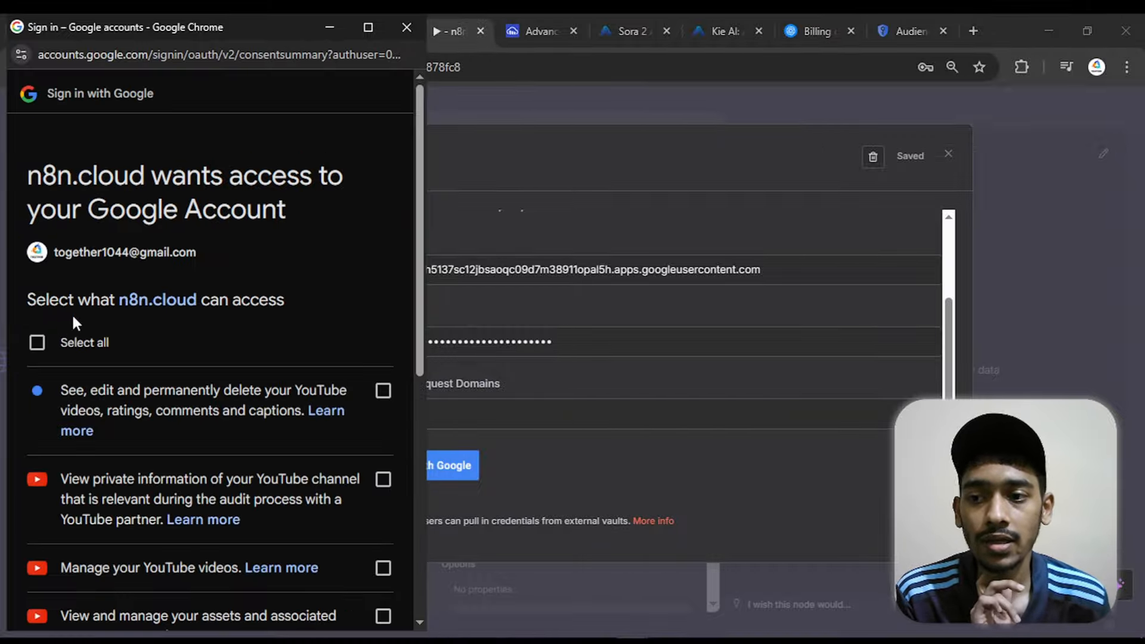
Grant n8n.cloud all requested YouTube permissions, finish the authorisation, and close the YouTube credential
left_click(37, 342)
scroll(239, 418, "down", 8)
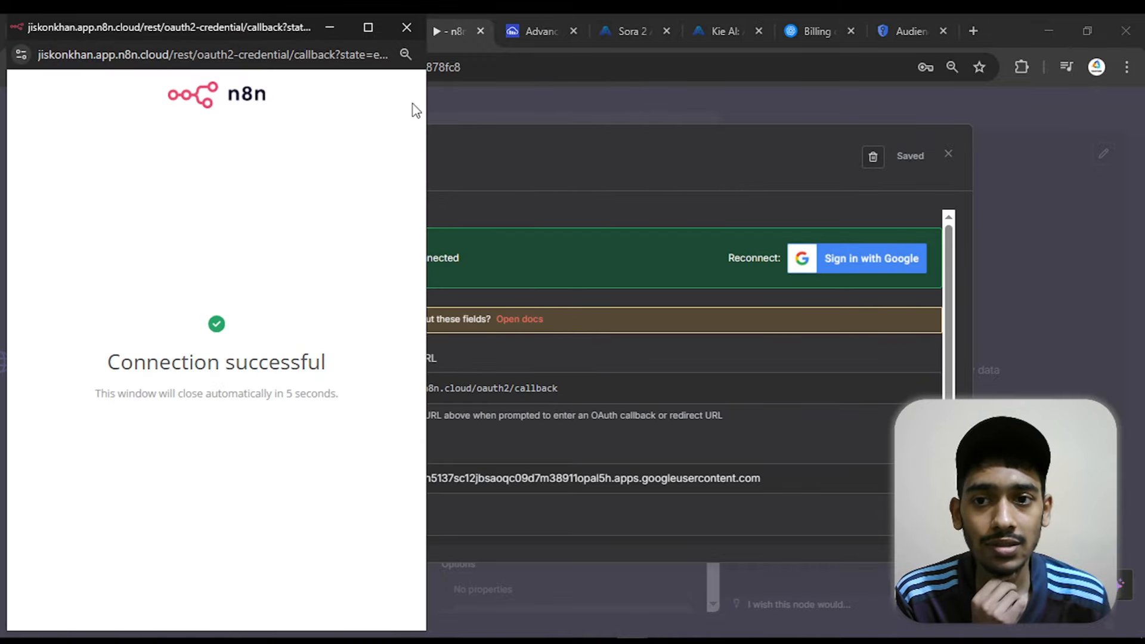
left_click(405, 27)
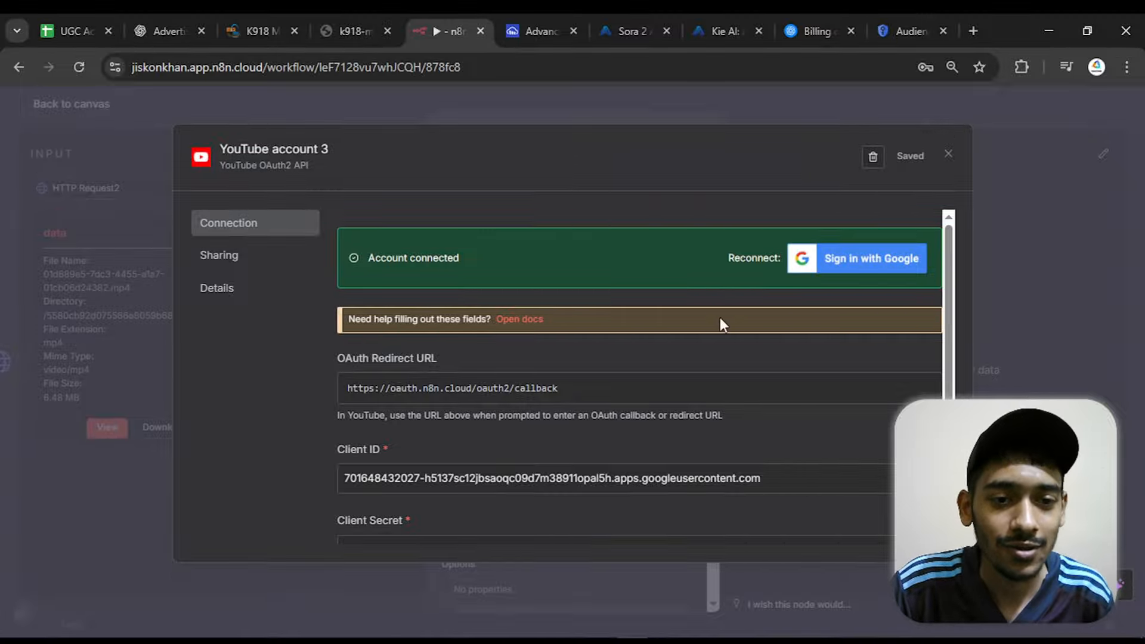
scroll(721, 324, "down", 3)
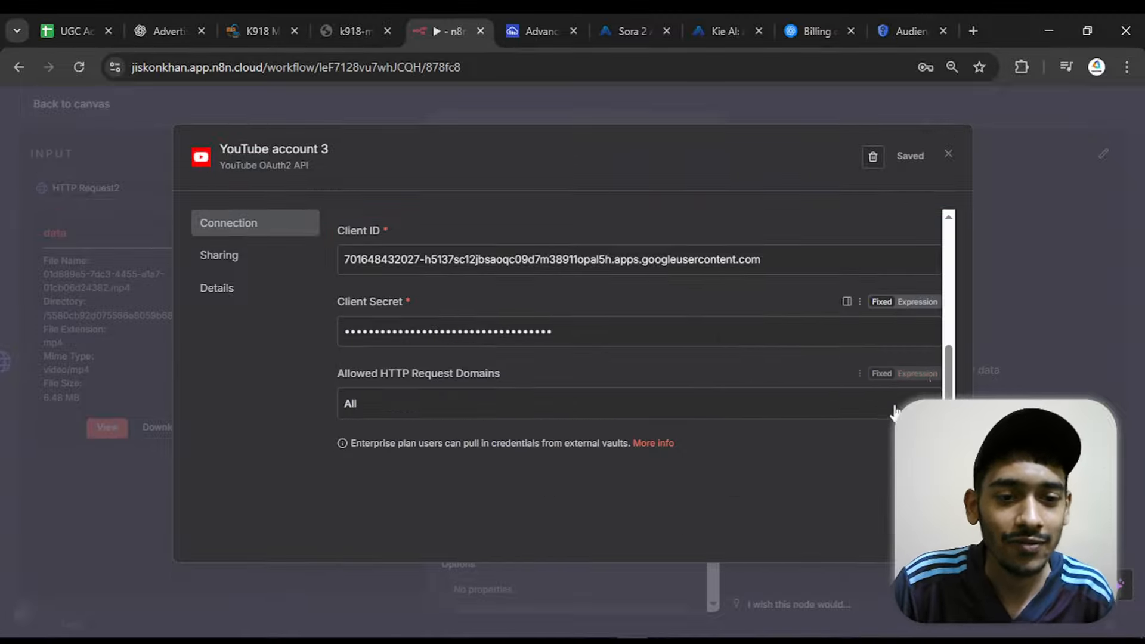
left_click(949, 157)
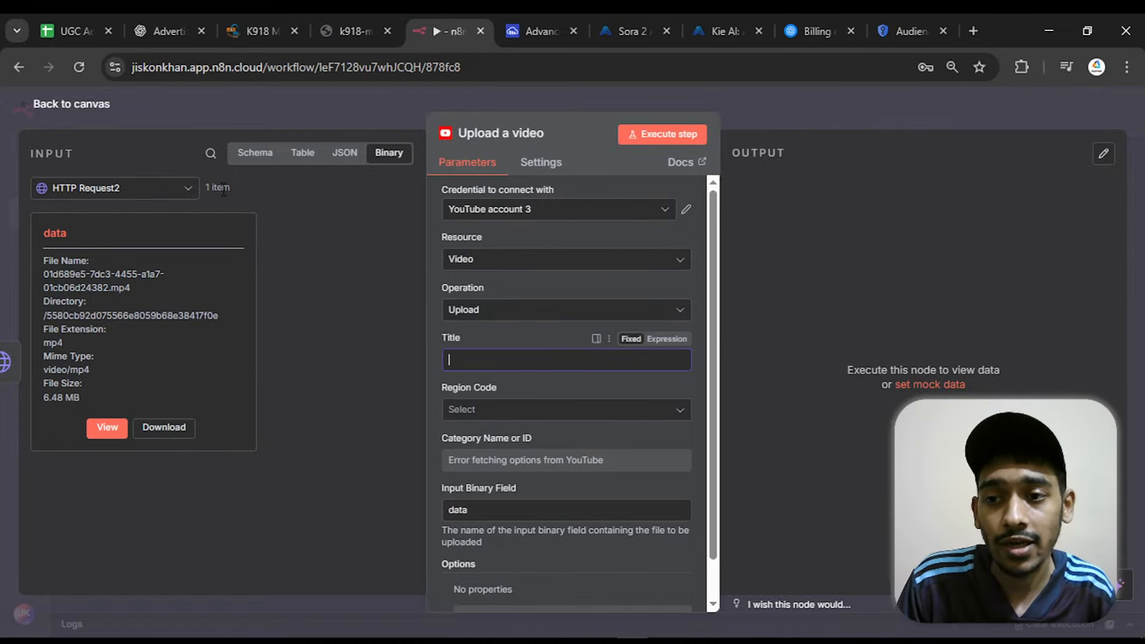
Map the Upload a video node's Title to the generated title in the input data, {{ $json.output.Title }}
left_click(191, 191)
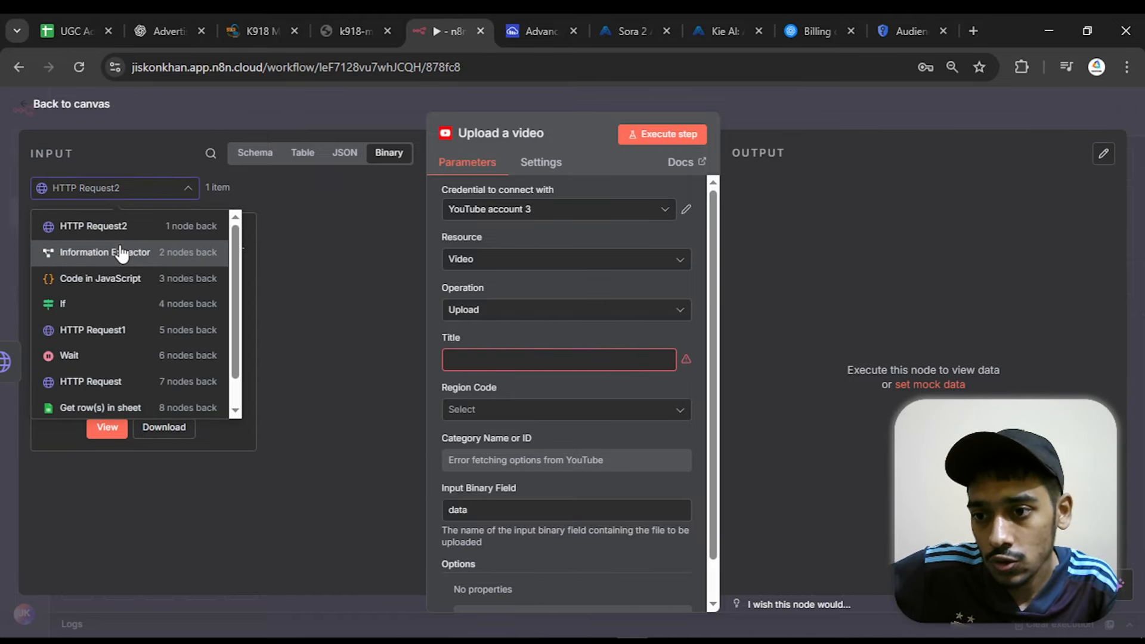
left_click(115, 234)
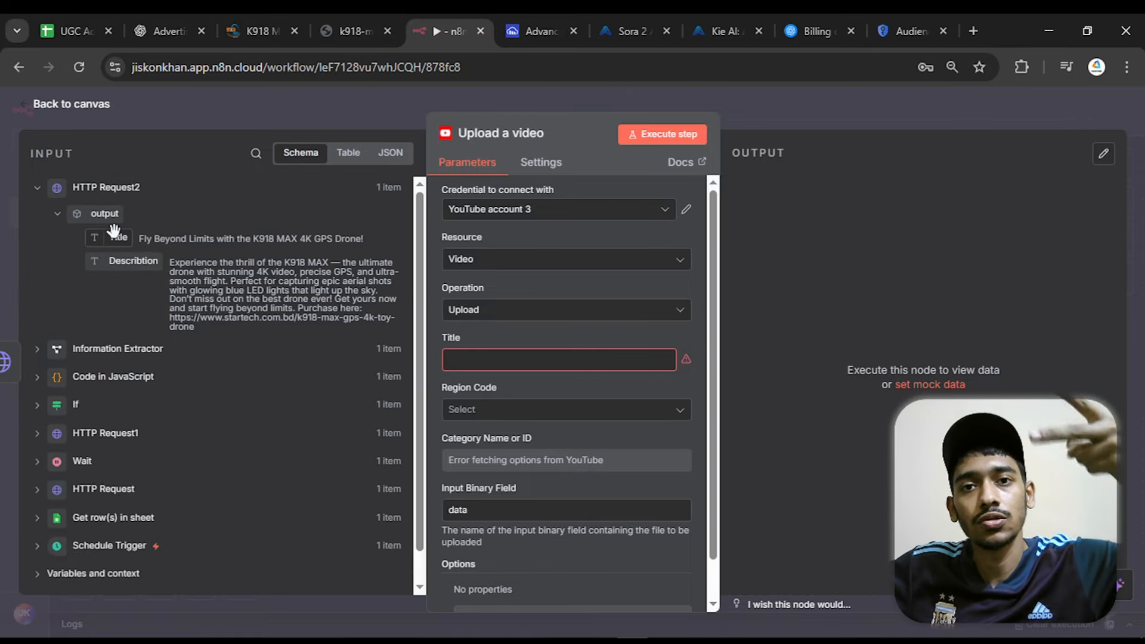
left_click_drag(114, 238, 482, 329)
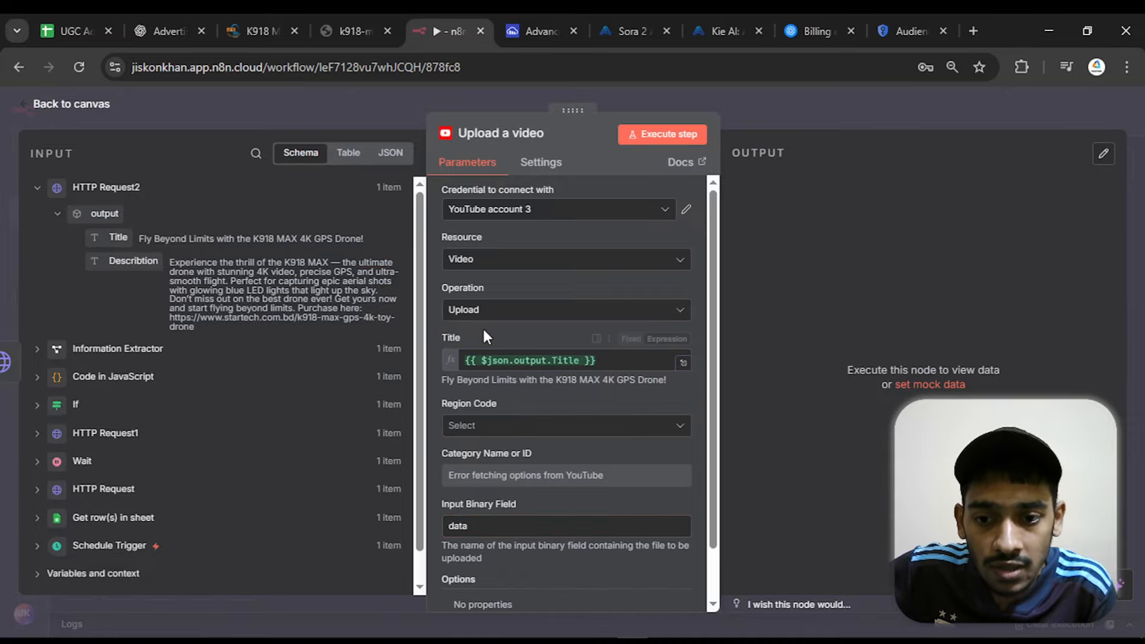
left_click(482, 327)
Set the upload's Region Code to United States Minor Outlying Islands (the) - UM
left_click(522, 428)
scroll(639, 337, "down", 15)
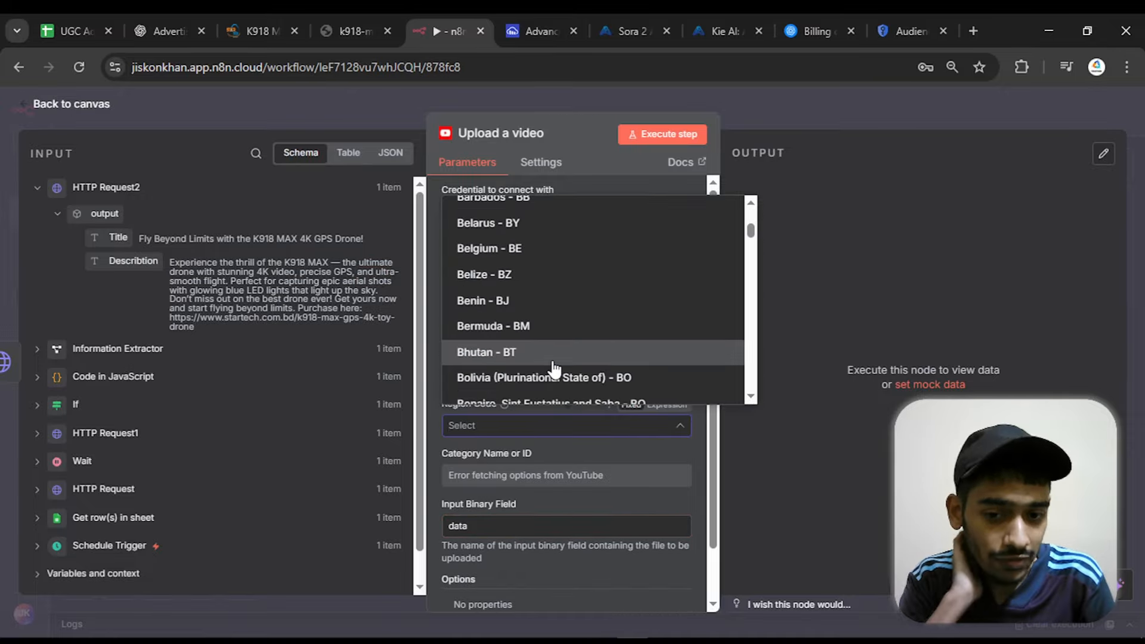
left_click_drag(752, 254, 754, 385)
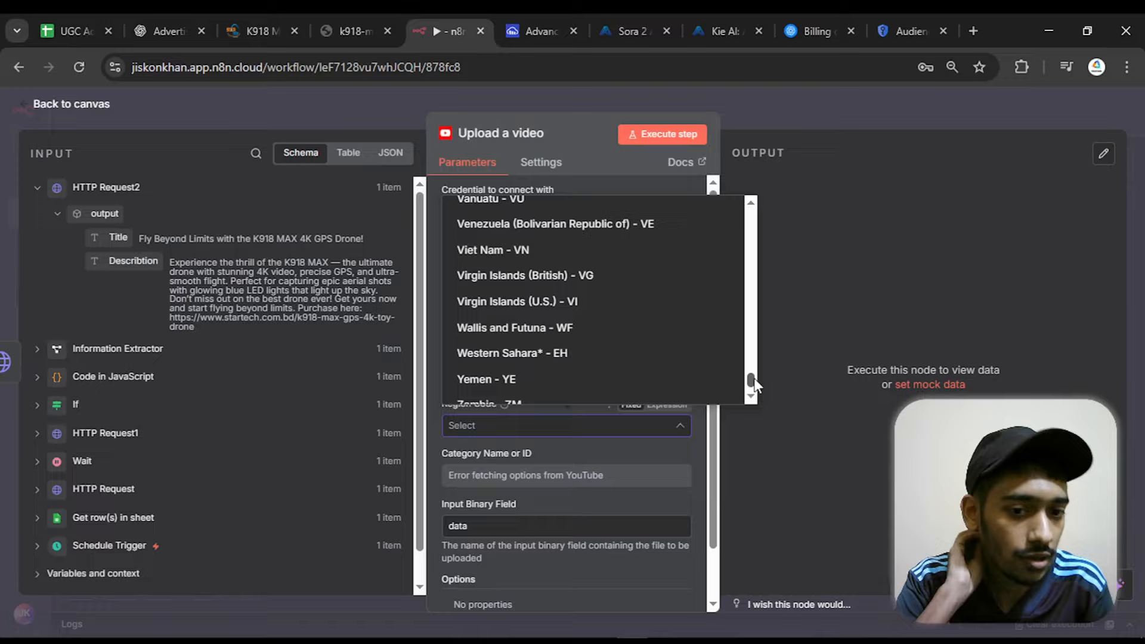
scroll(656, 354, "up", 3)
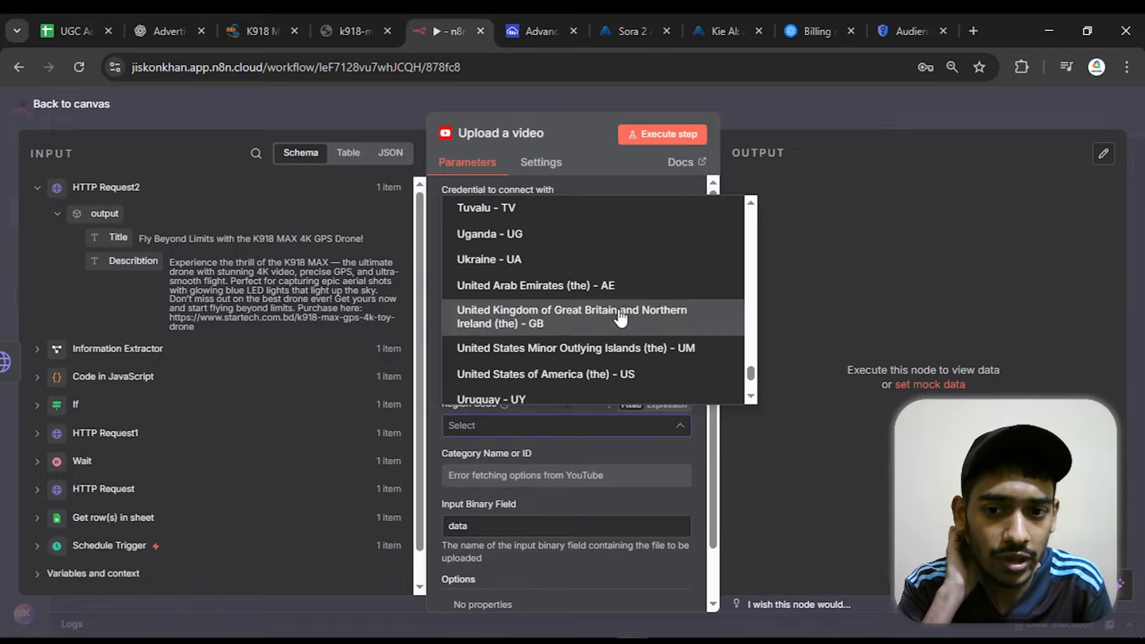
left_click(580, 346)
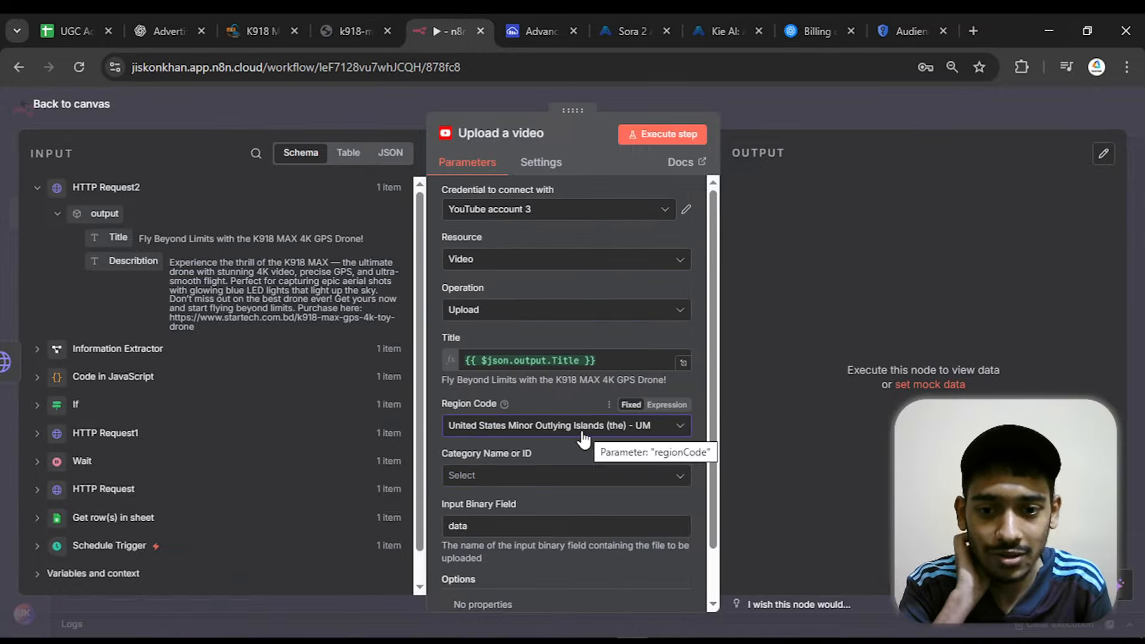
Set the uploaded video's category to Entertainment
left_click(561, 476)
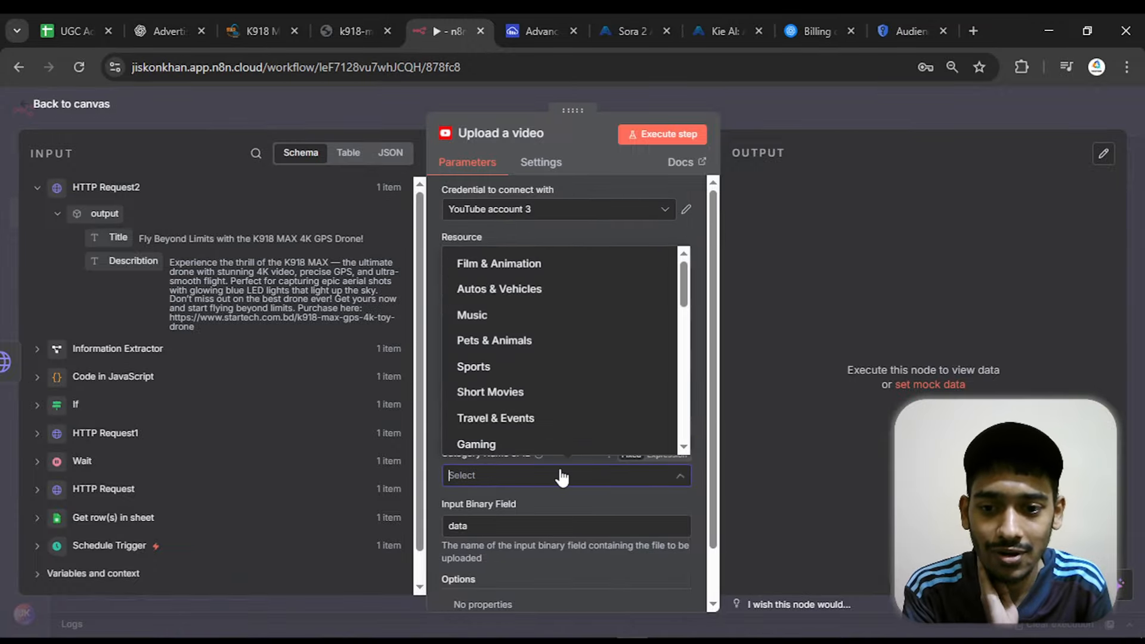
left_click(540, 368)
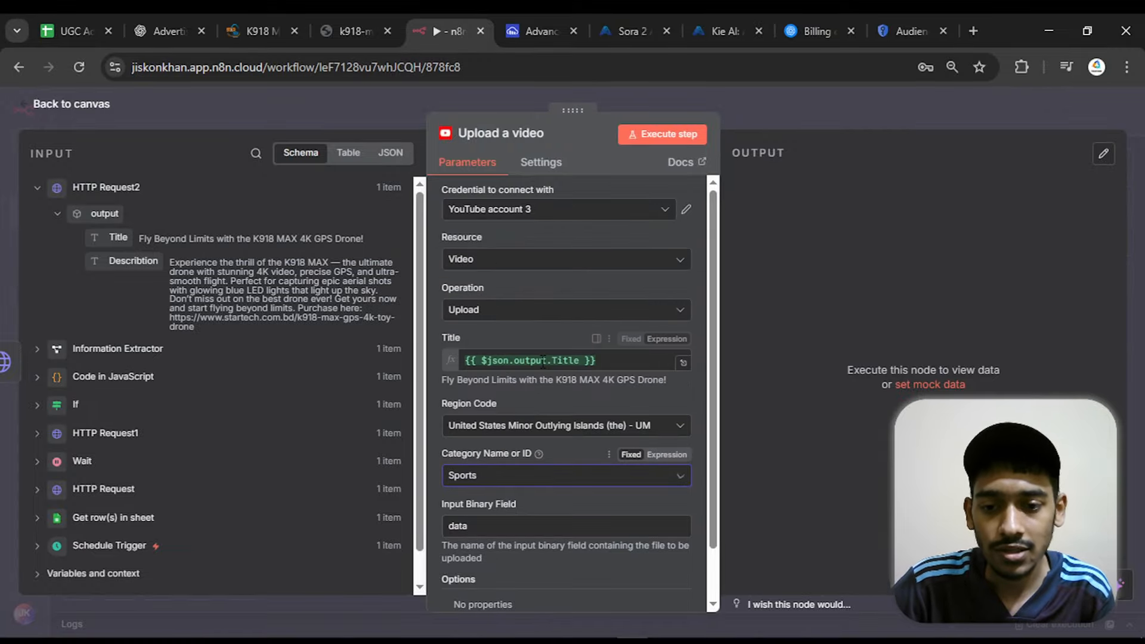
left_click(510, 477)
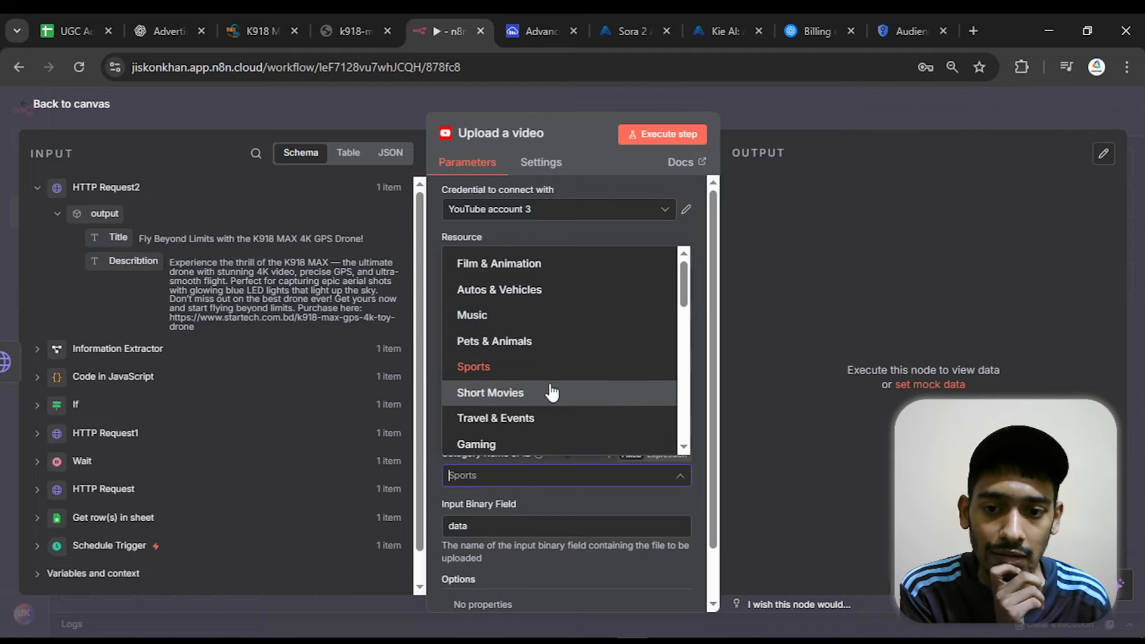
scroll(552, 392, "down", 5)
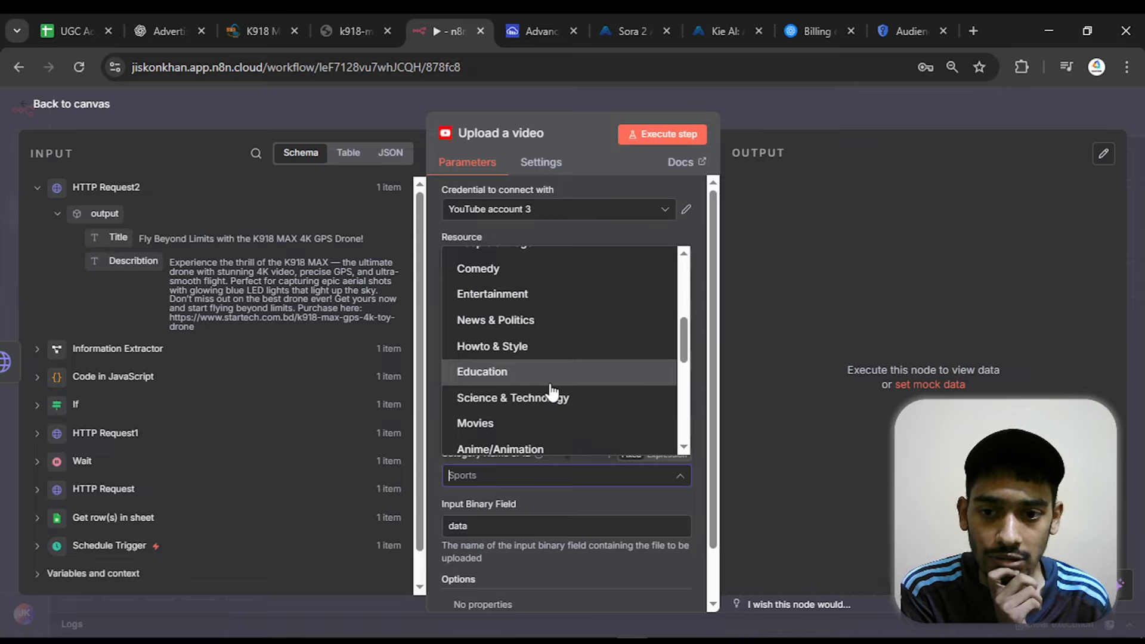
left_click(542, 307)
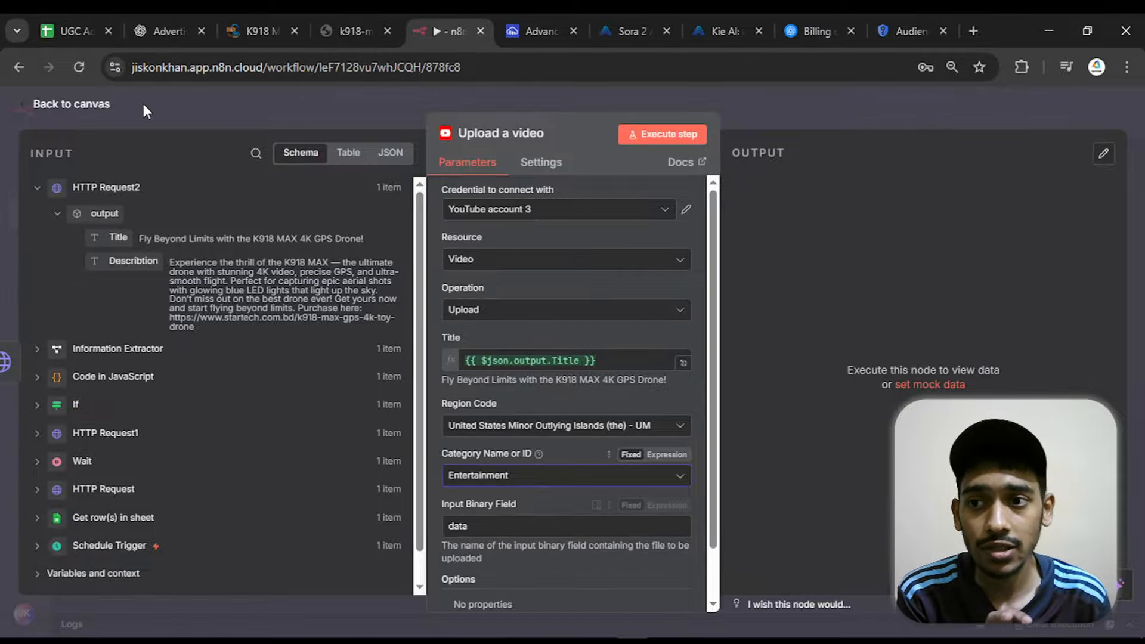
Return to the canvas and open the HTTP Request2 node to inspect its binary video output
left_click(109, 103)
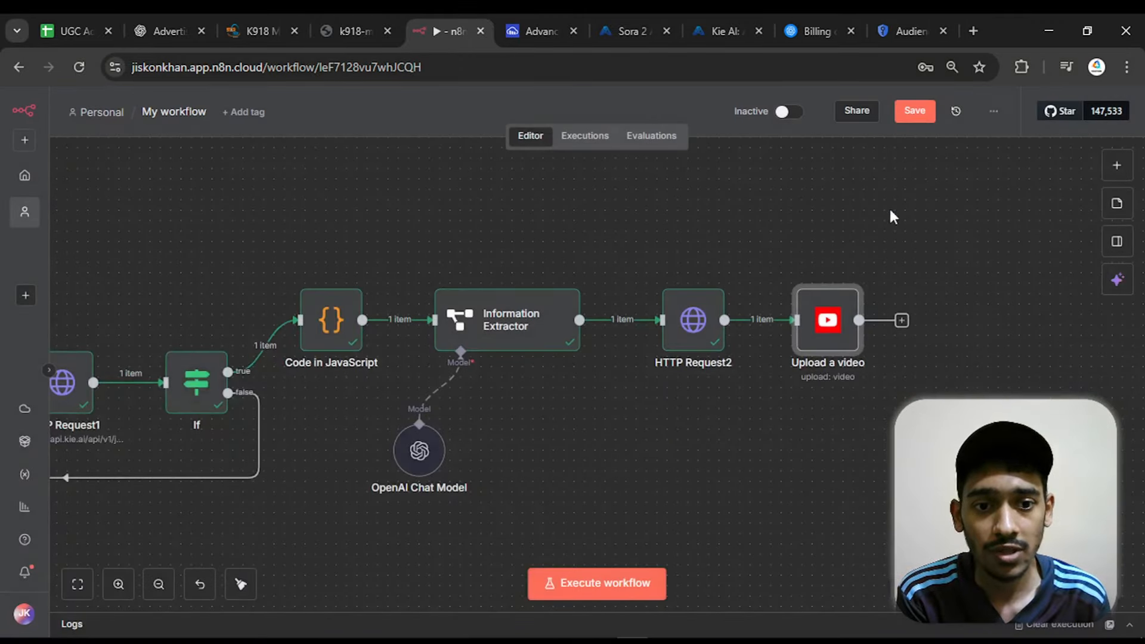
left_click(689, 318)
double_click(689, 318)
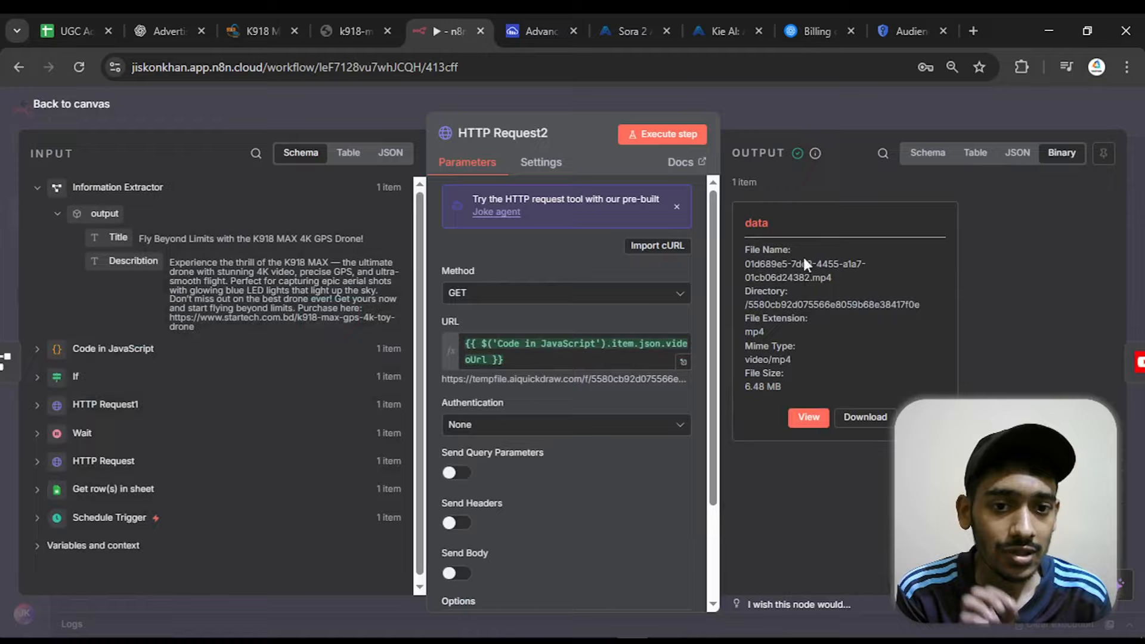
Copy the binary property name data from HTTP Request2's output into the Upload a video node's Input Binary Field
left_click_drag(766, 220, 742, 234)
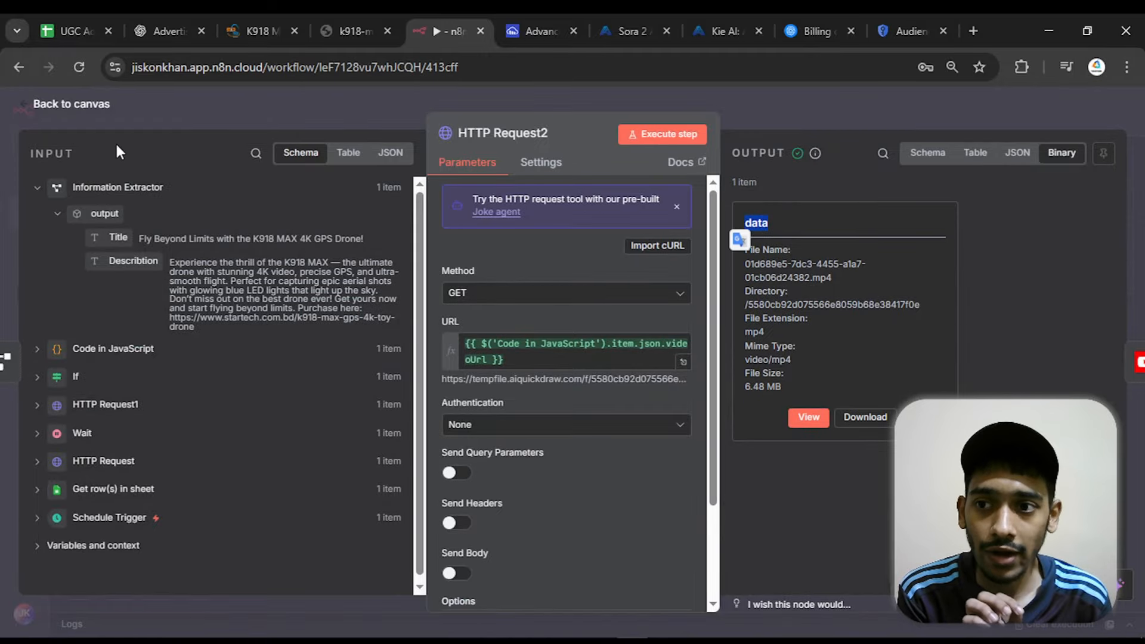
right_click(762, 225)
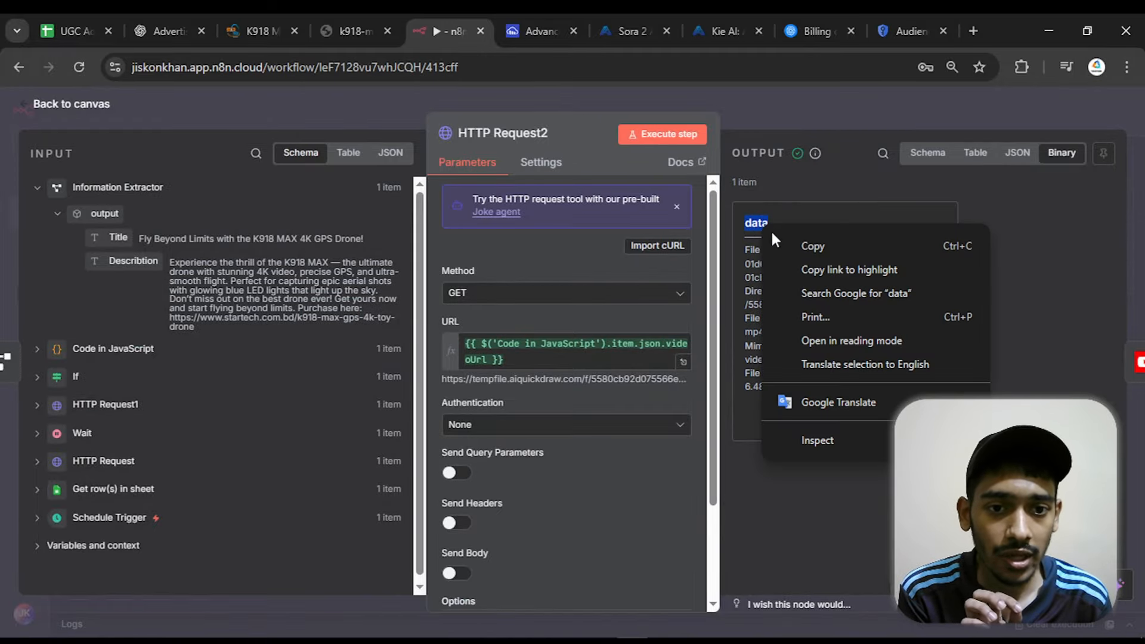
left_click(793, 246)
left_click(106, 108)
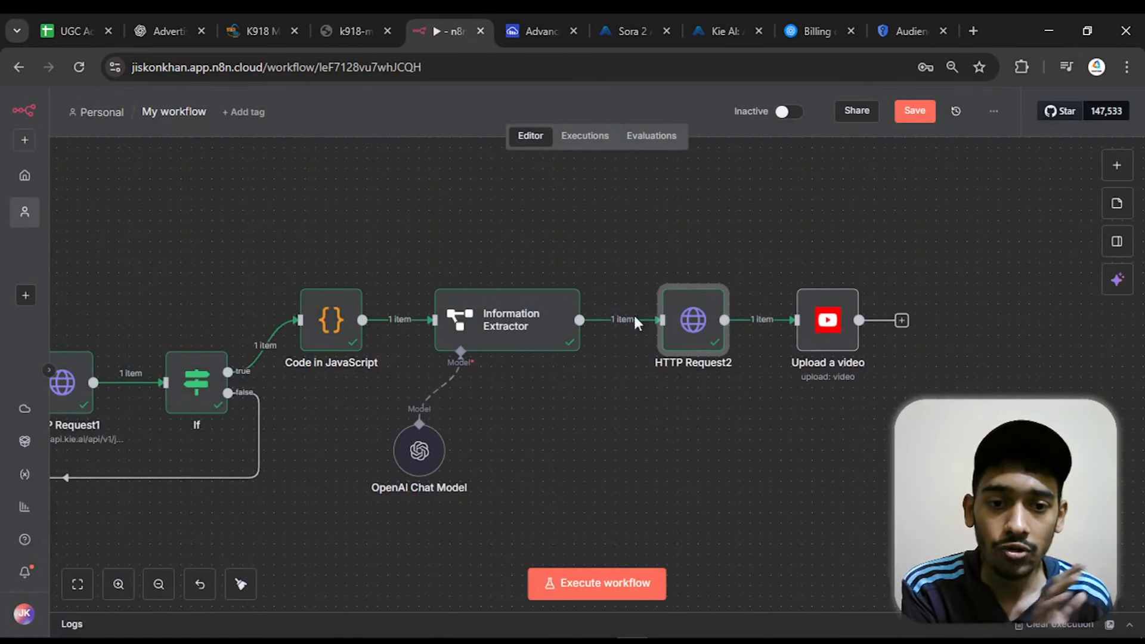
double_click(842, 320)
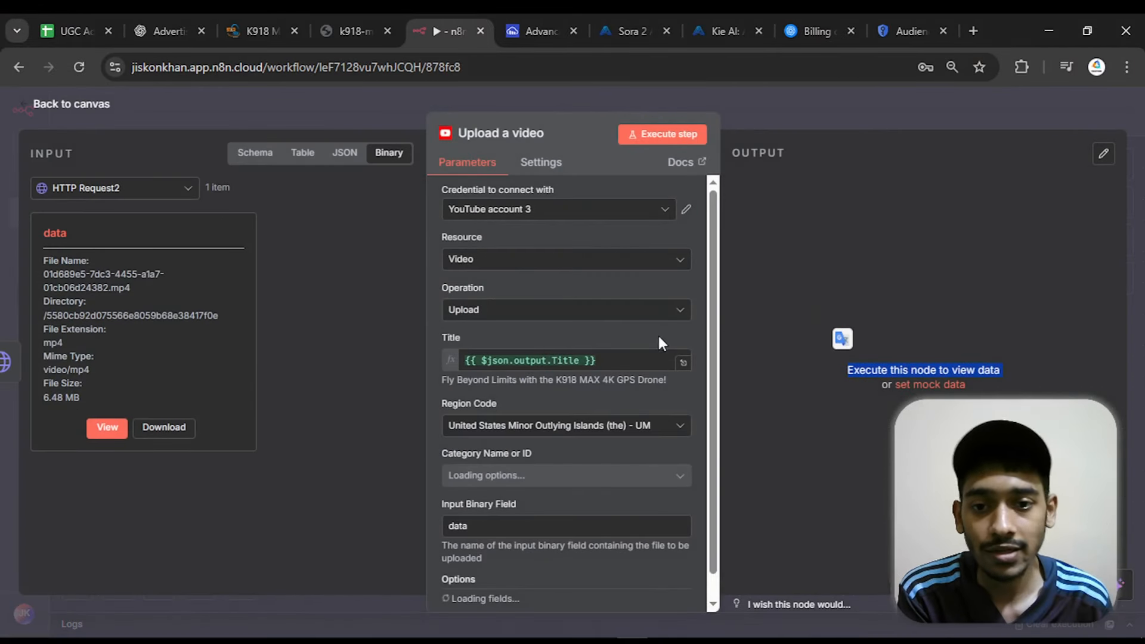
scroll(659, 335, "down", 2)
left_click_drag(494, 472, 439, 471)
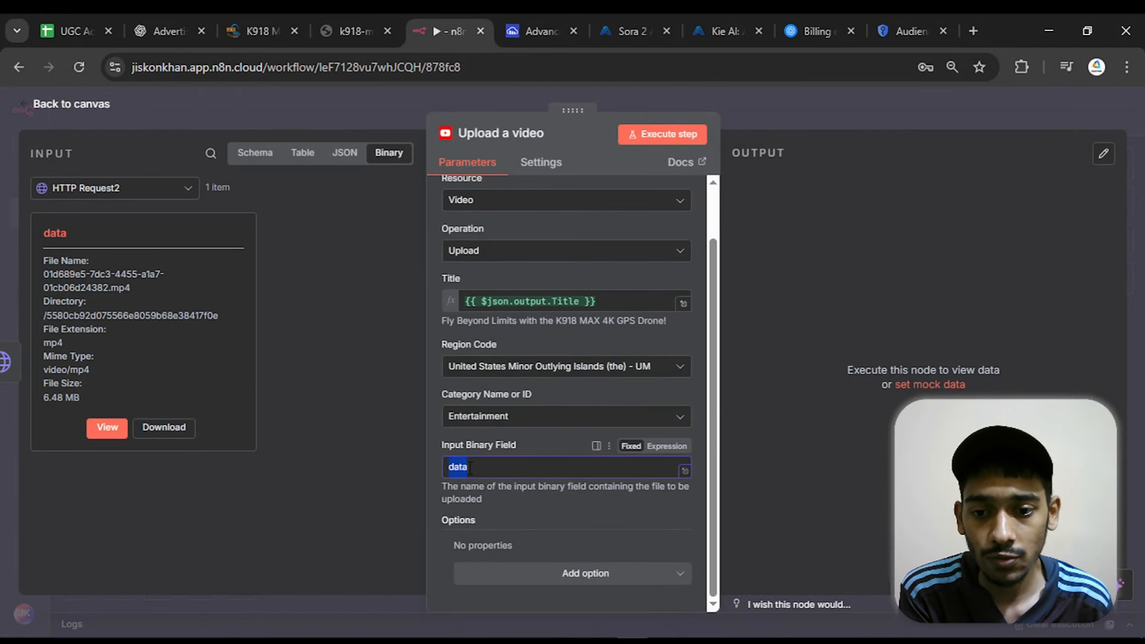
right_click(468, 468)
left_click(532, 296)
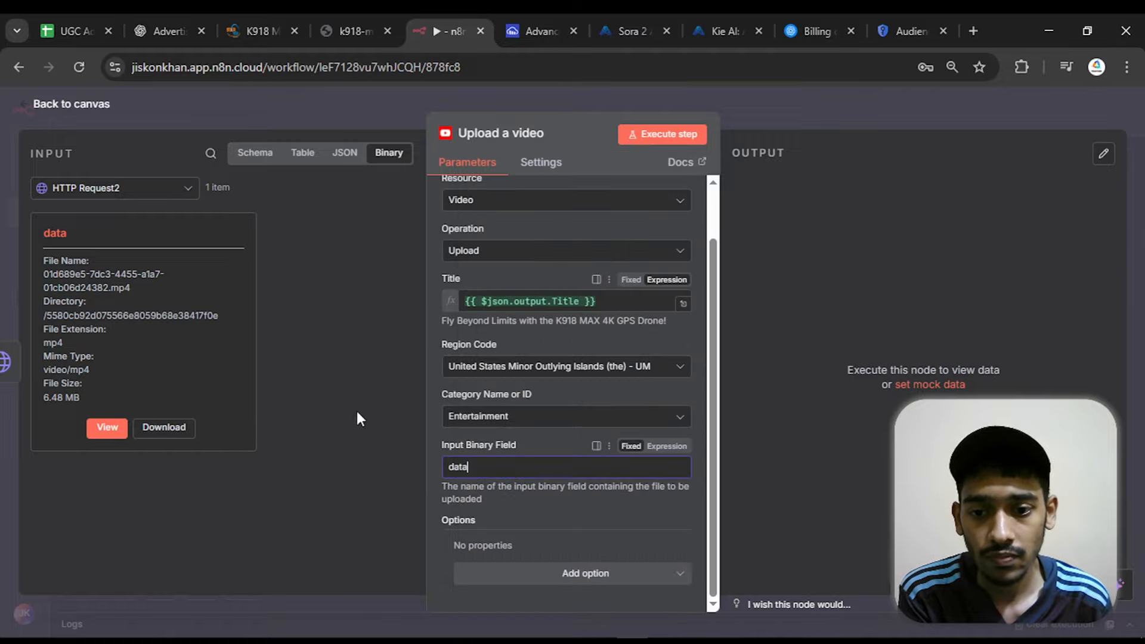
Add a Description option to the video upload and map it to the generated description, {{ $json.output.Describtion }}
left_click(549, 574)
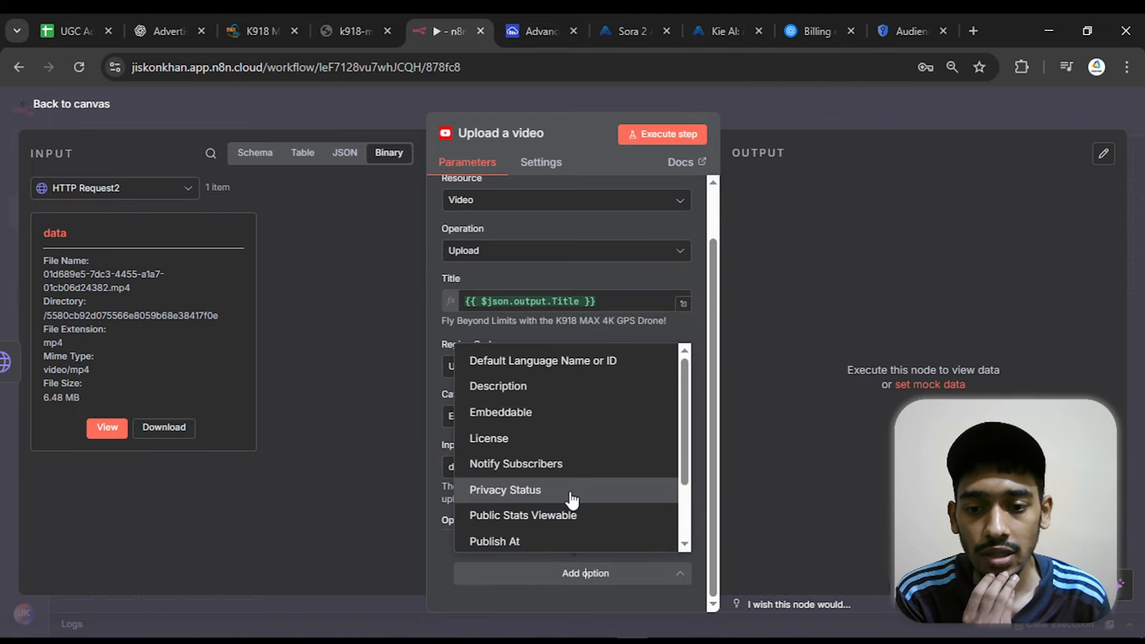
left_click(531, 386)
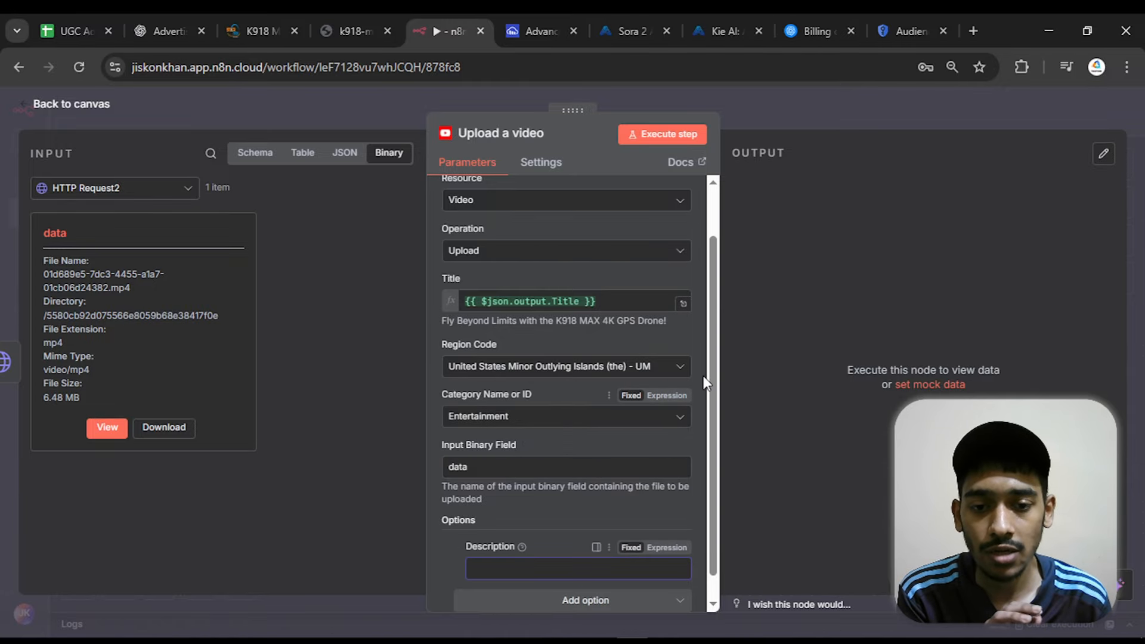
scroll(706, 381, "down", 2)
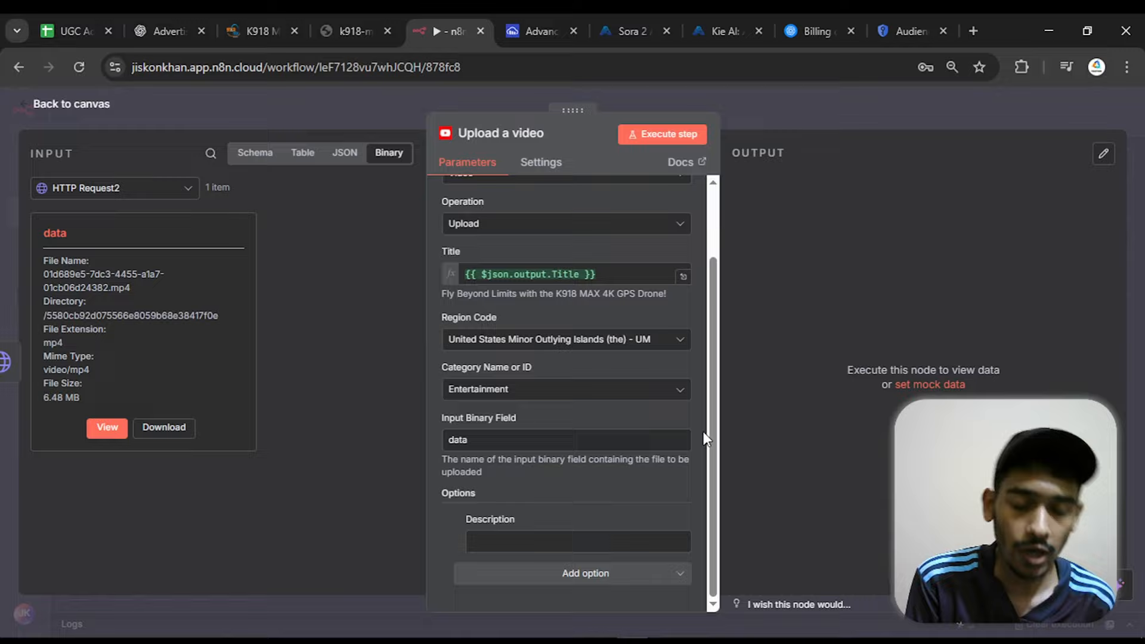
left_click(160, 187)
left_click(125, 257)
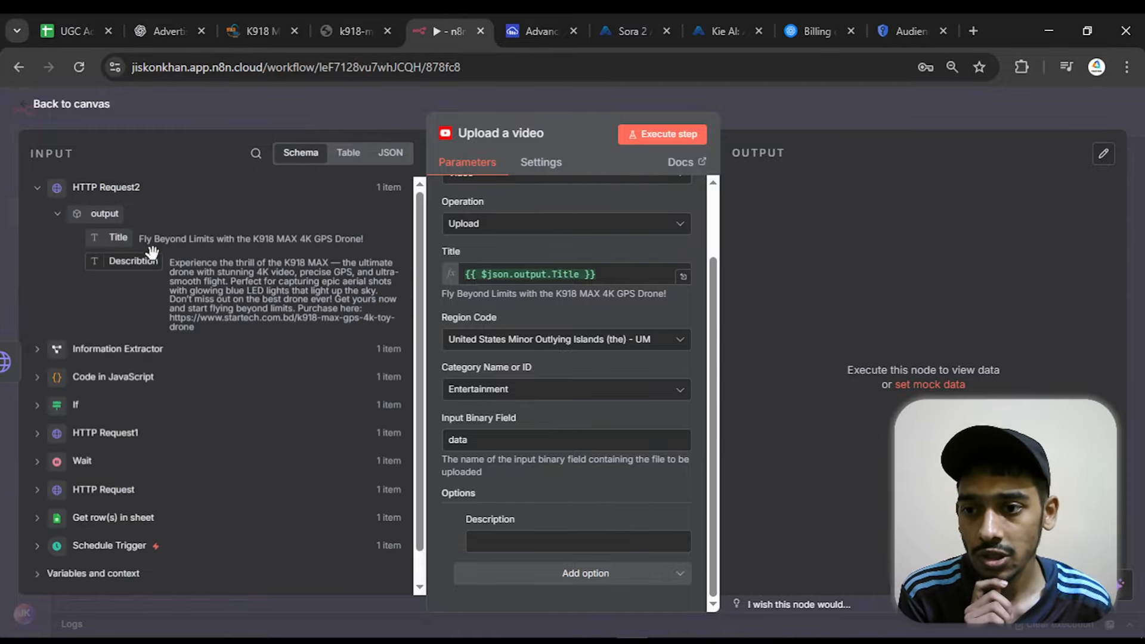
left_click_drag(134, 261, 499, 542)
left_click(521, 486)
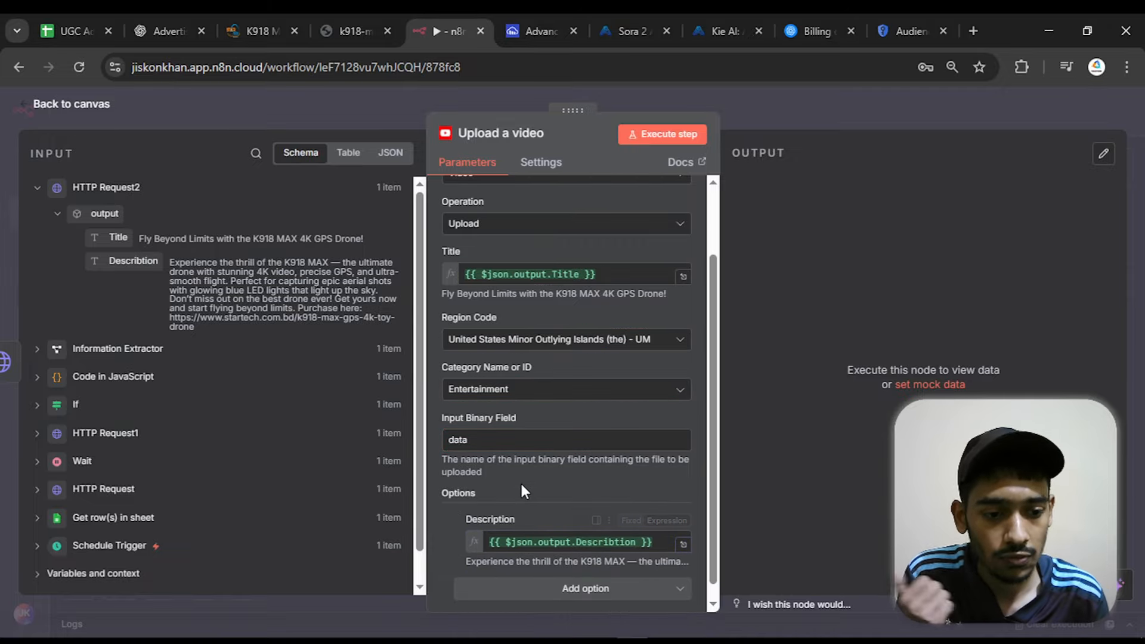
Add the Privacy Status option to the video upload and set it to Public
left_click(529, 588)
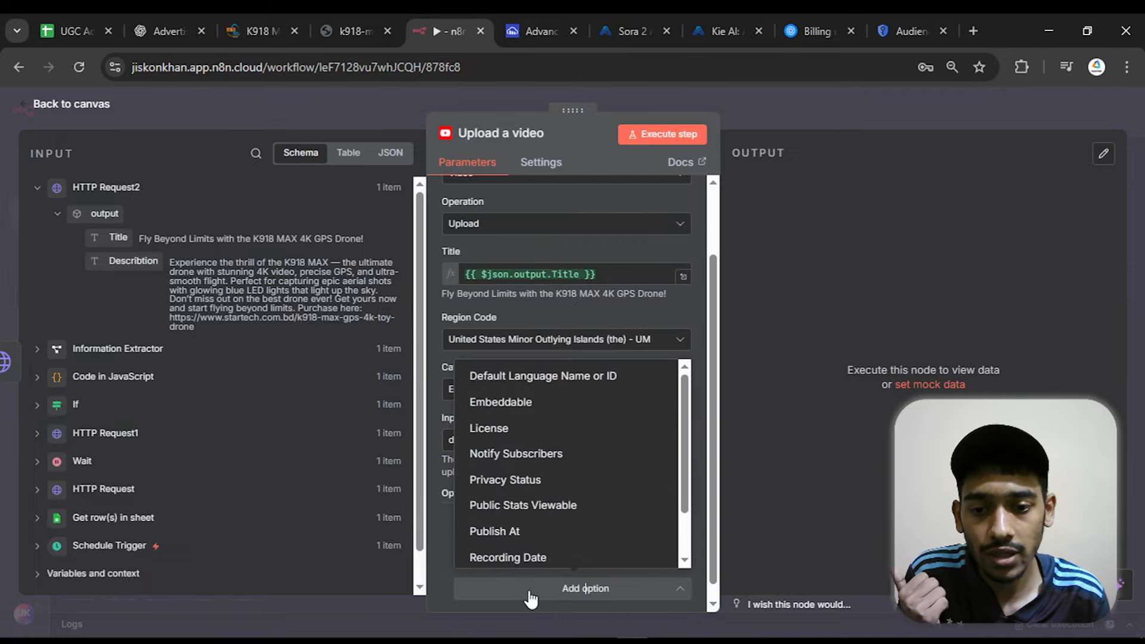
left_click(544, 479)
scroll(546, 481, "down", 1)
left_click(534, 543)
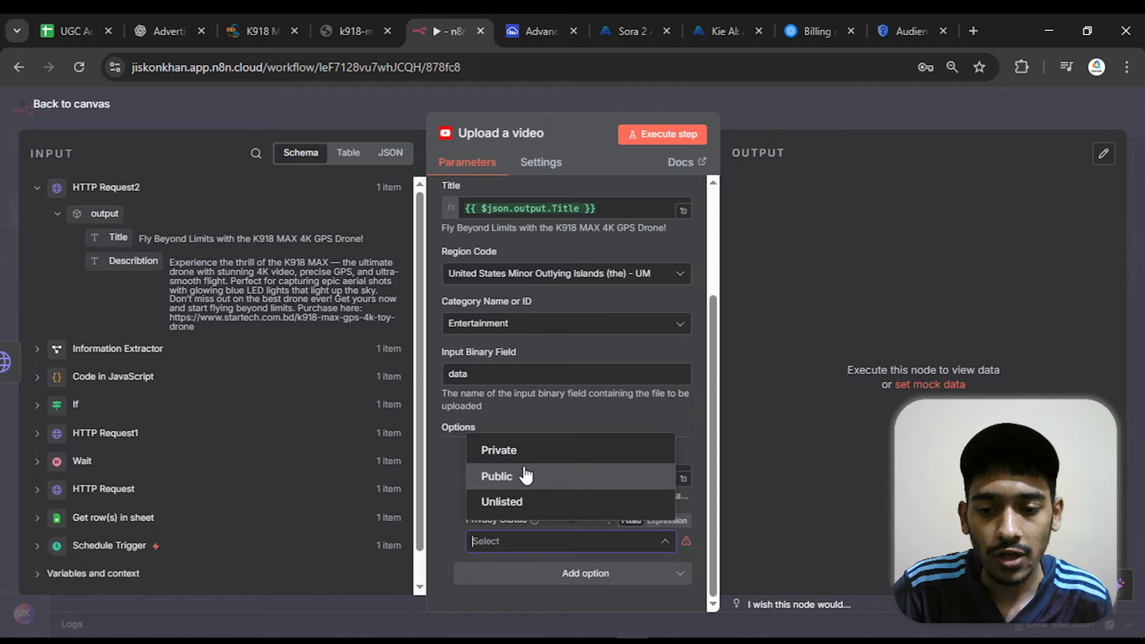
left_click(525, 475)
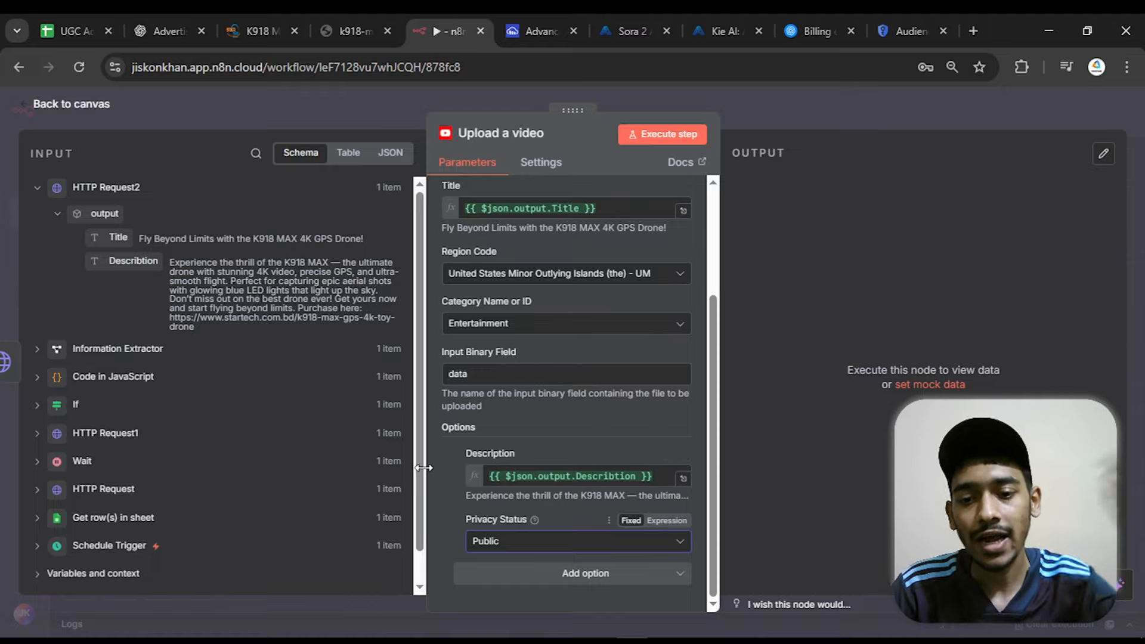
Add the Notify Subscribers option to the video upload and turn it on
left_click(510, 578)
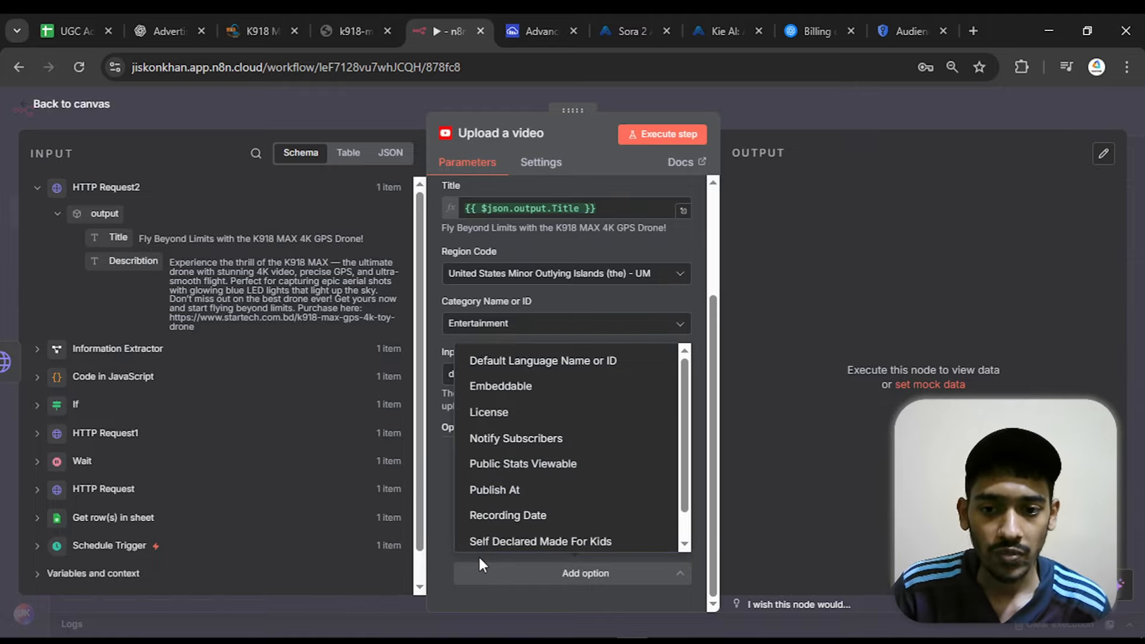
scroll(534, 495, "down", 1)
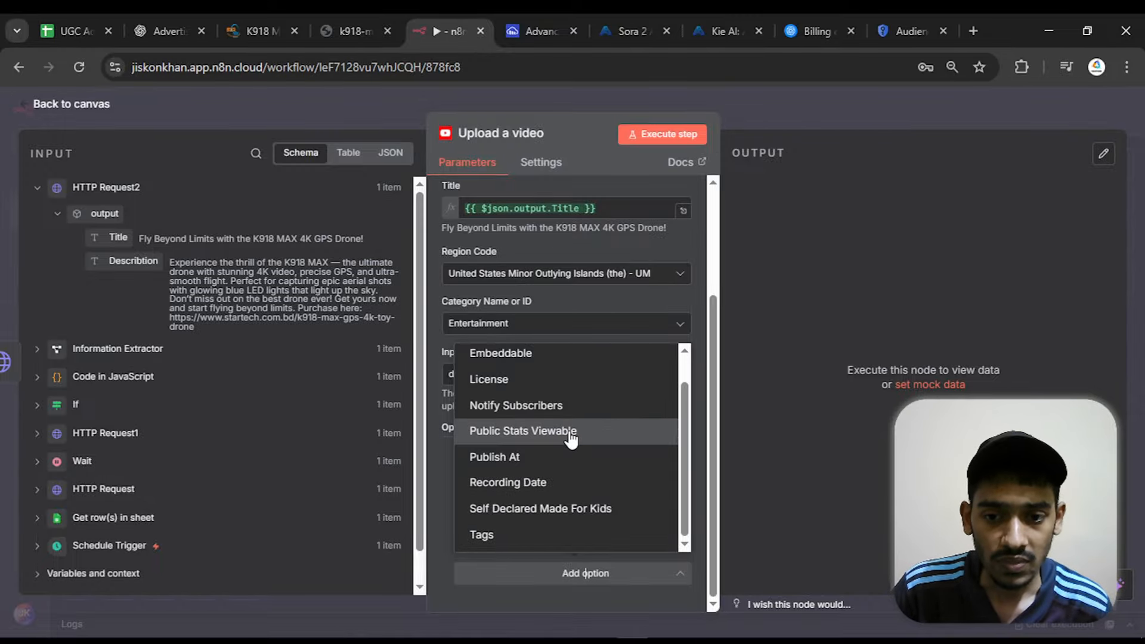
left_click(554, 407)
left_click(479, 540)
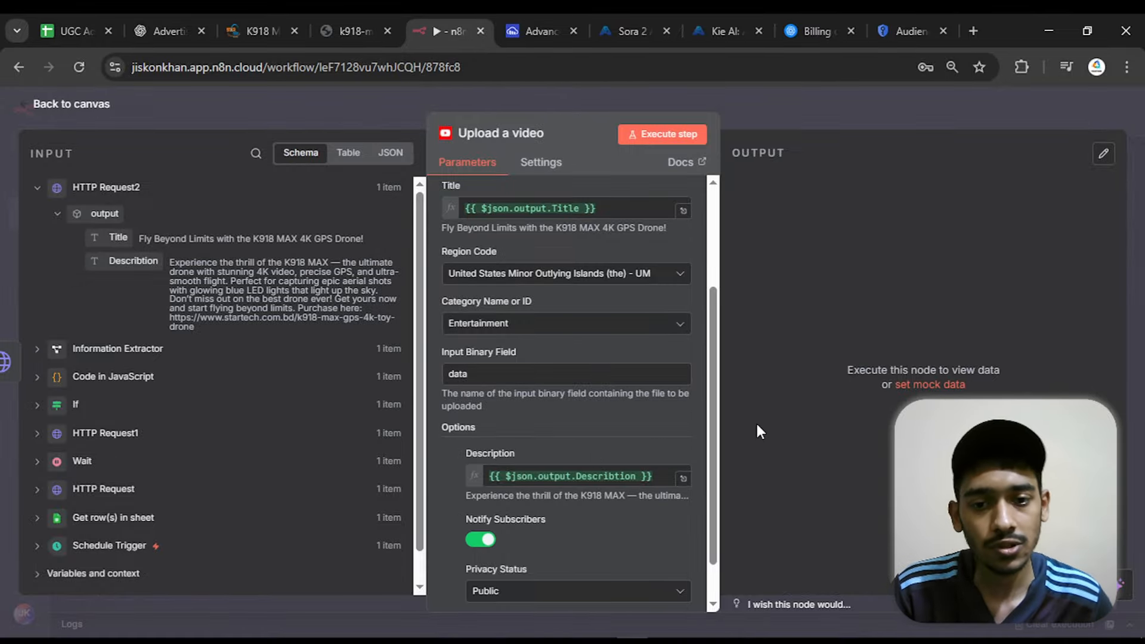
Return to the canvas and execute only the Upload a video node
scroll(713, 406, "down", 1)
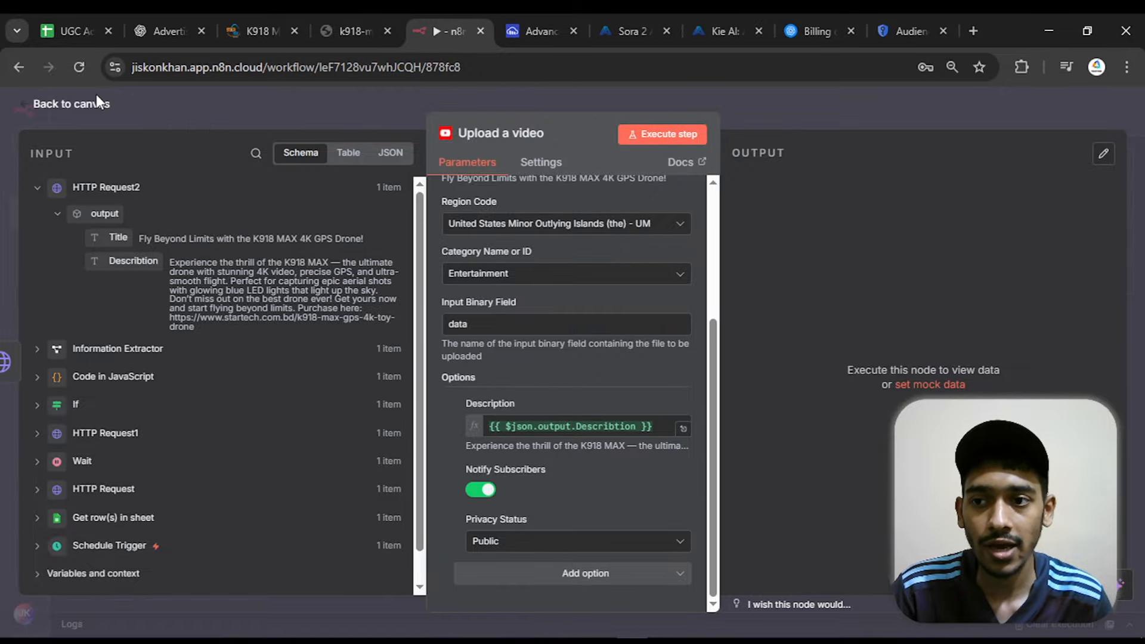
left_click(195, 115)
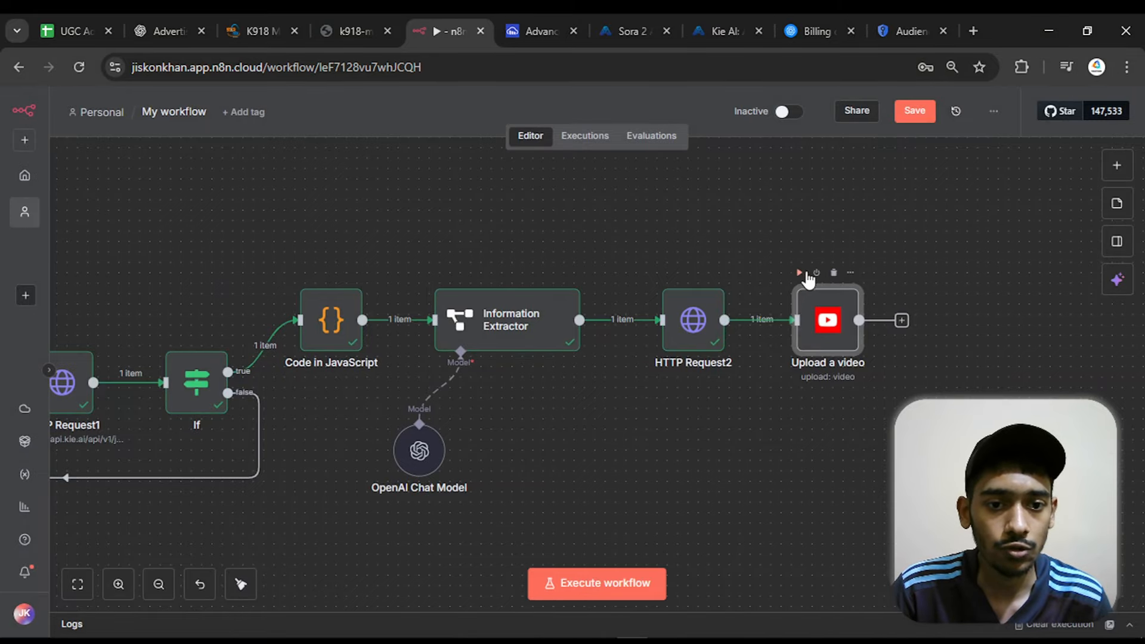
left_click(800, 273)
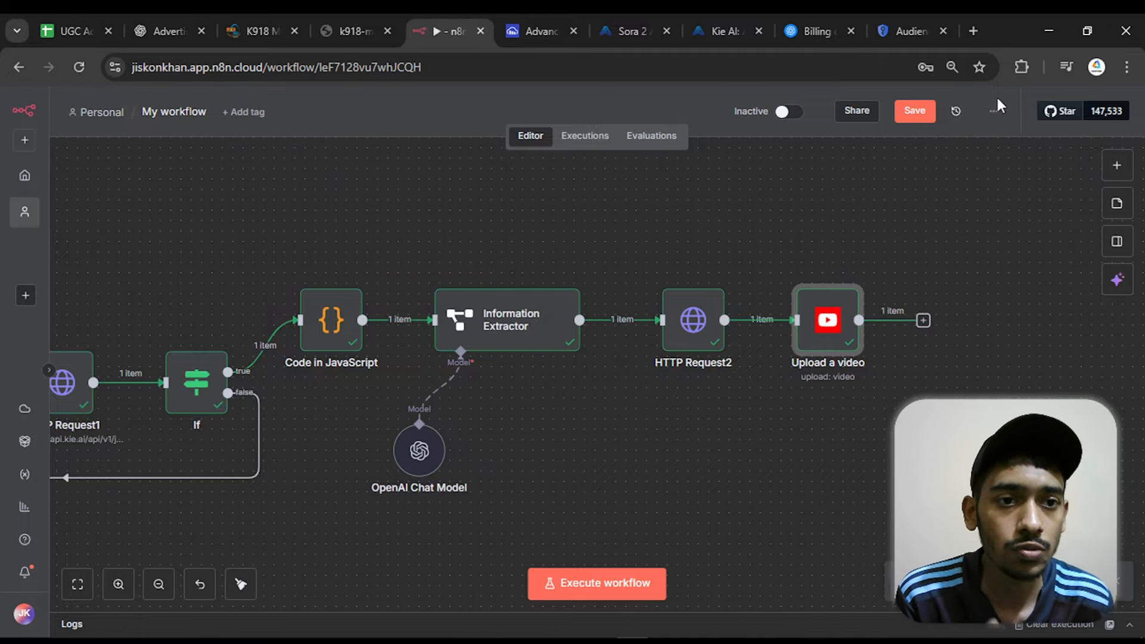
Search Google for youtube in a new browser tab and open the YouTube site
left_click(982, 31)
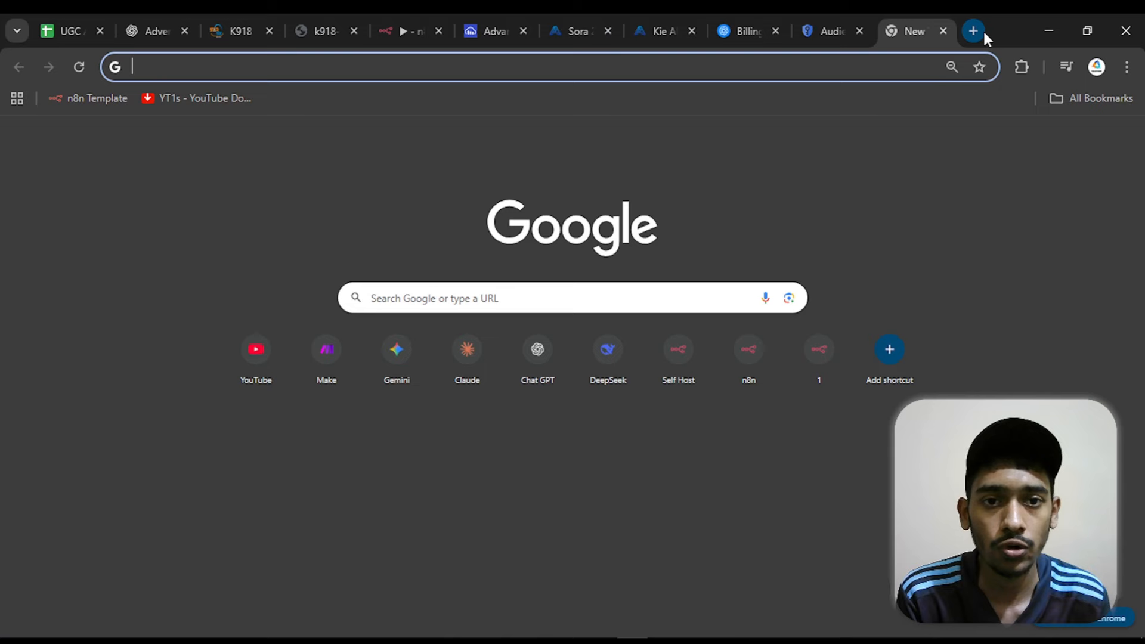
left_click(622, 284)
type("youtube")
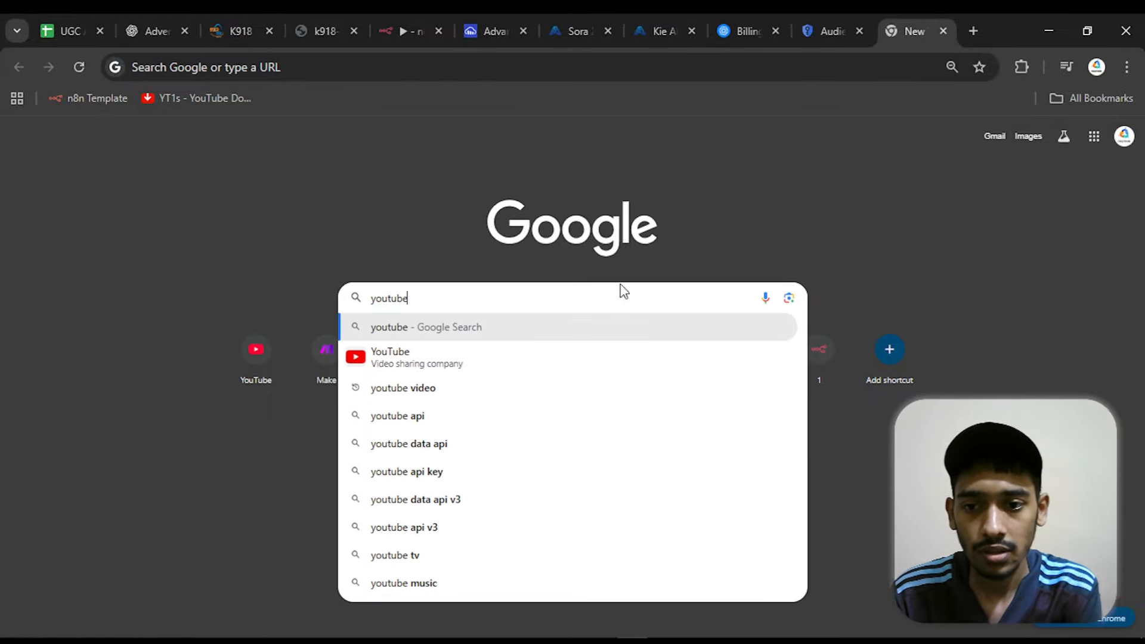
key("Return")
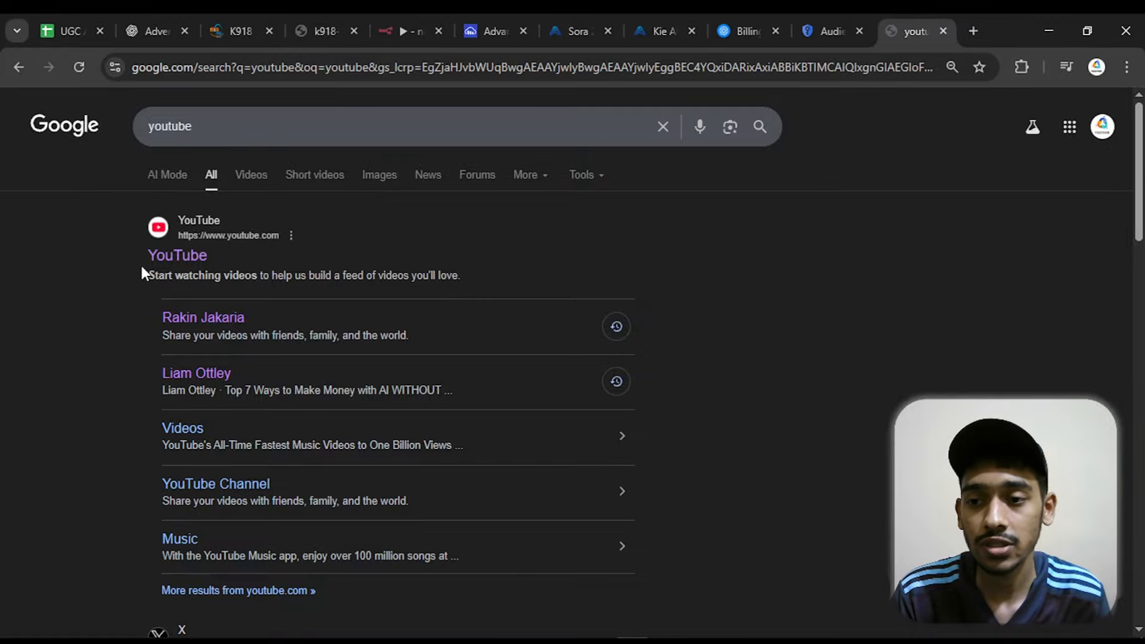
left_click(167, 257)
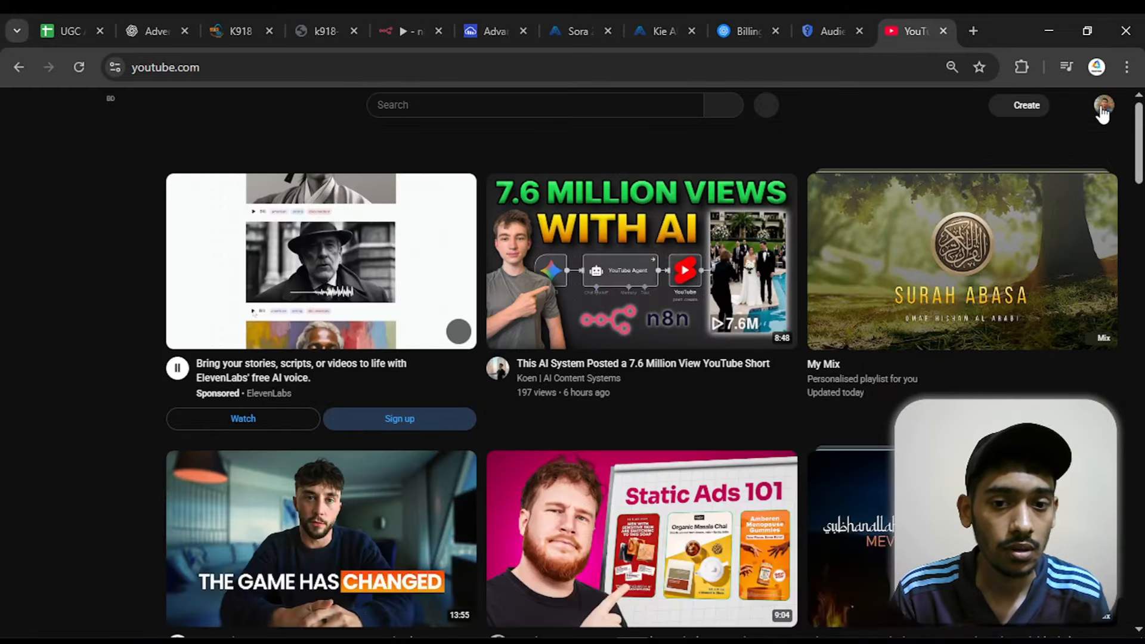
Open YouTube Studio for the signed-in channel and view the Shorts in its channel content to check the upload
left_click(1104, 108)
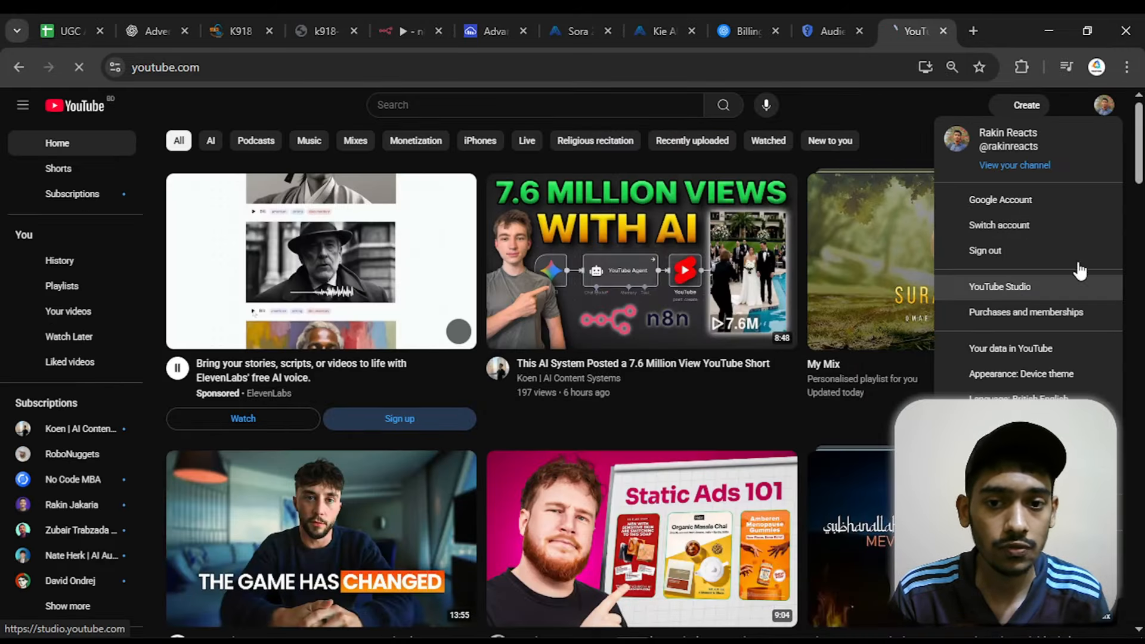
left_click(1074, 285)
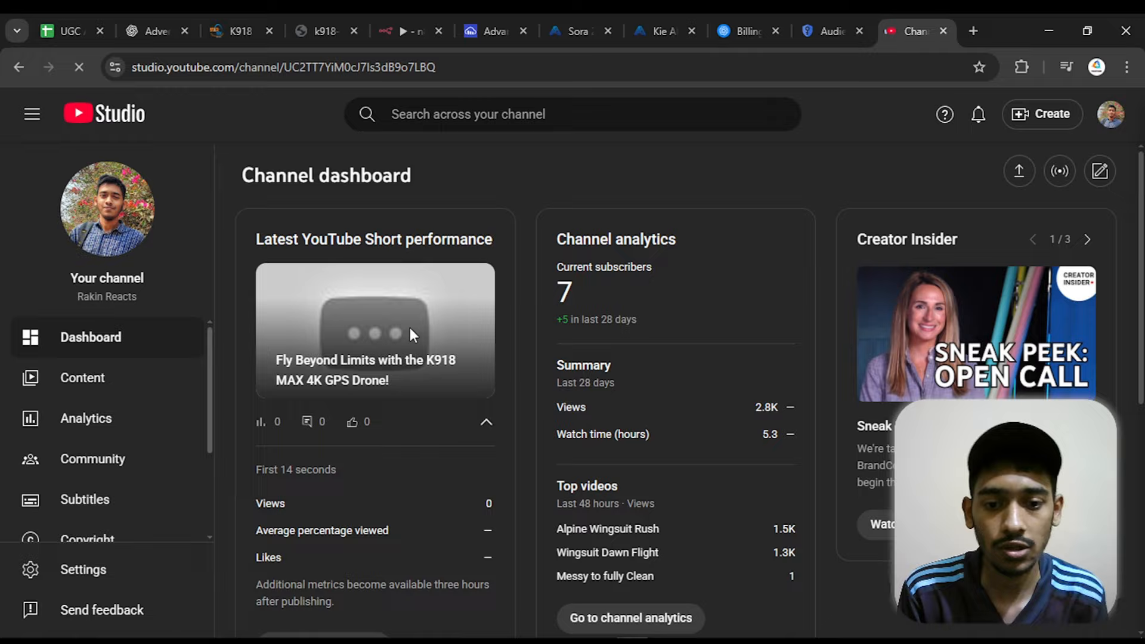
left_click(122, 386)
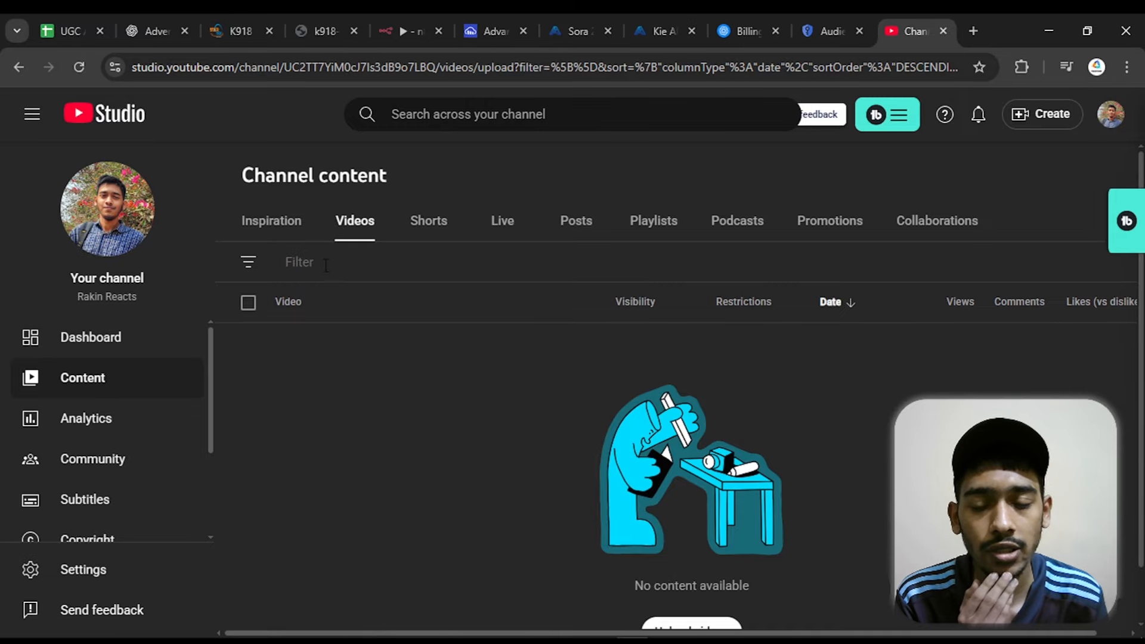
left_click(419, 235)
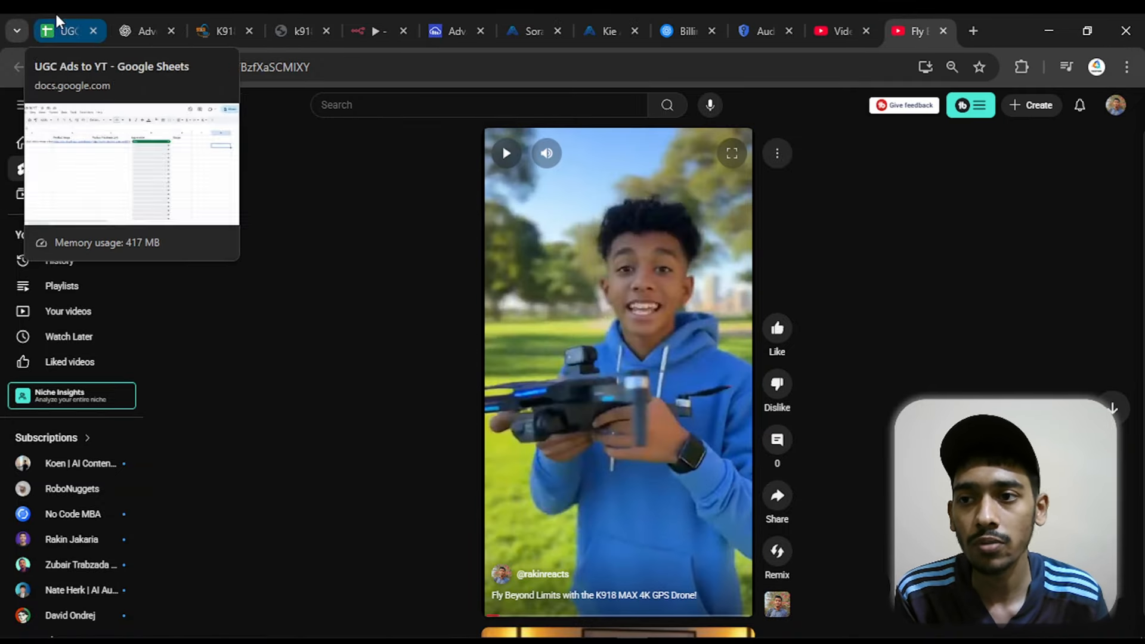
Switch to the UGC Ads to YT spreadsheet and check the prompt in the first product row
left_click(61, 12)
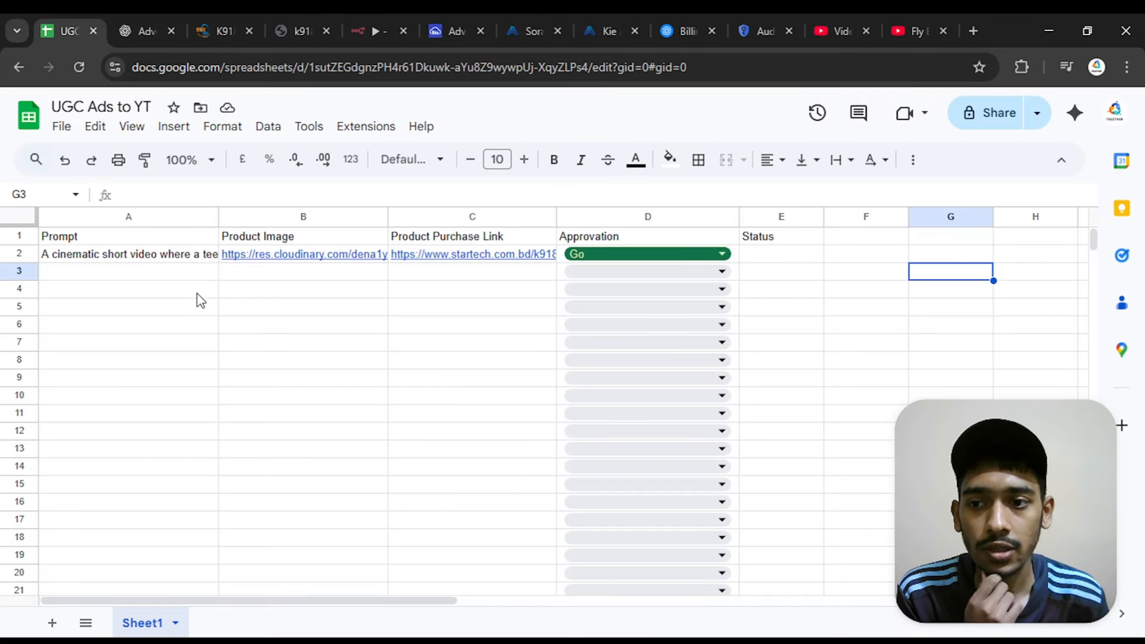
left_click(159, 266)
left_click(154, 259)
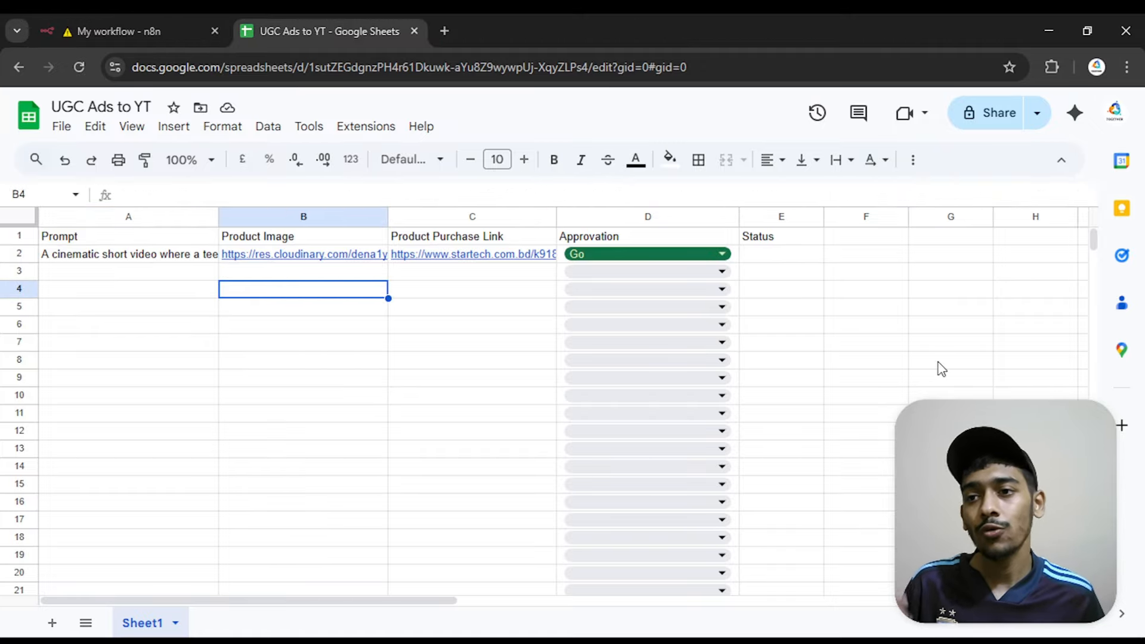
Return to the n8n workflow and add a Google Sheets "Append or update row in sheet" node after Upload a video
left_click(166, 23)
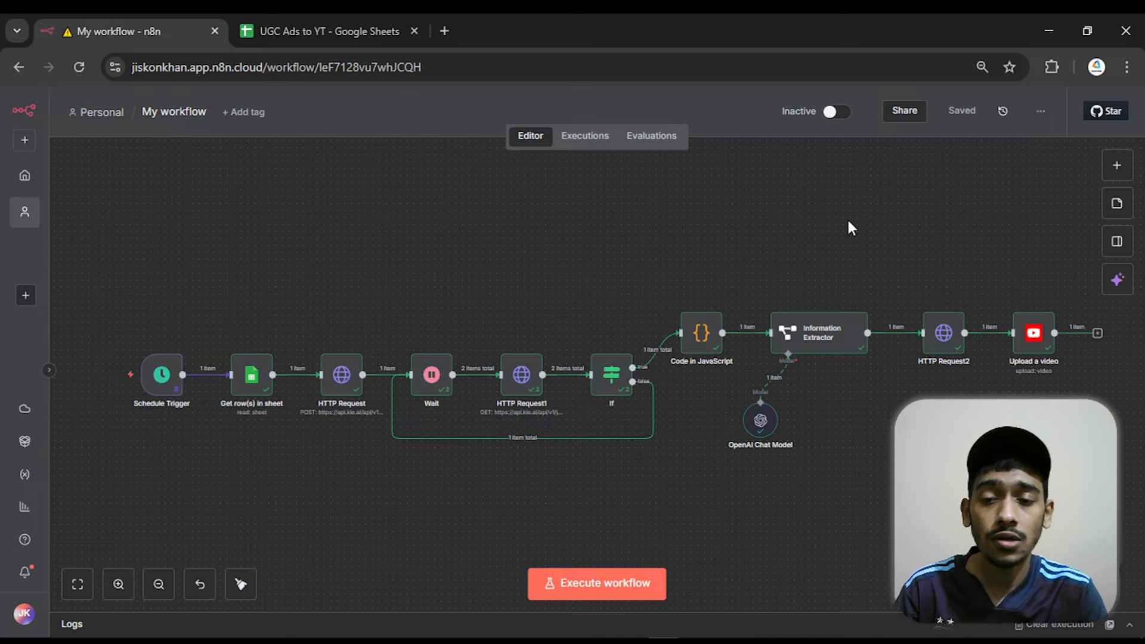
scroll(847, 220, "right", 5)
scroll(857, 220, "up", 3)
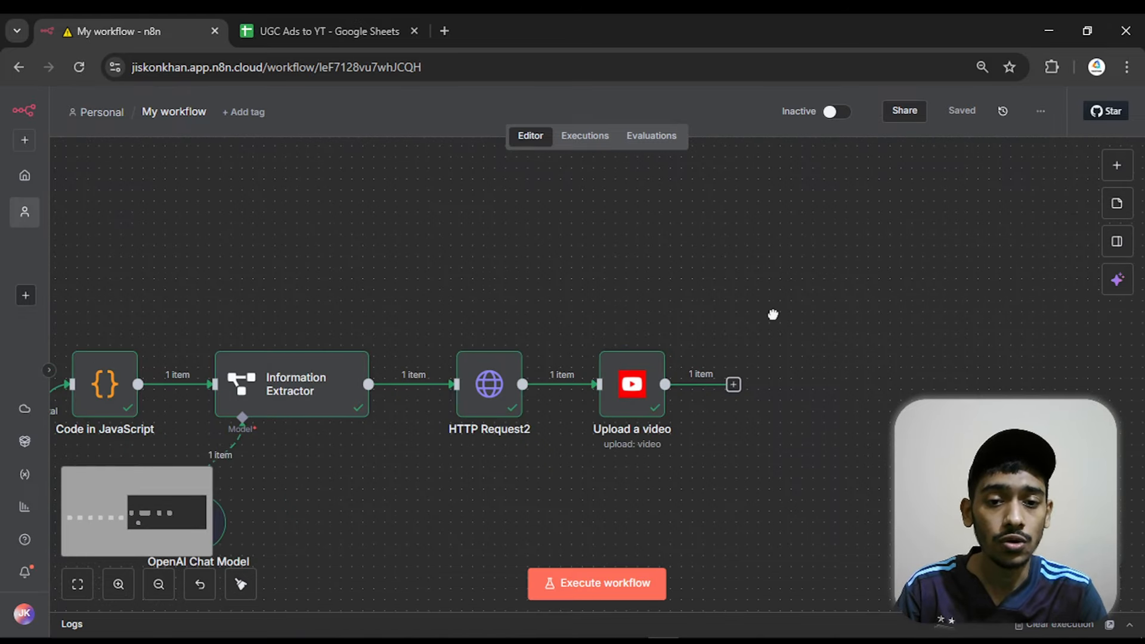
left_click_drag(773, 314, 730, 273)
left_click(690, 344)
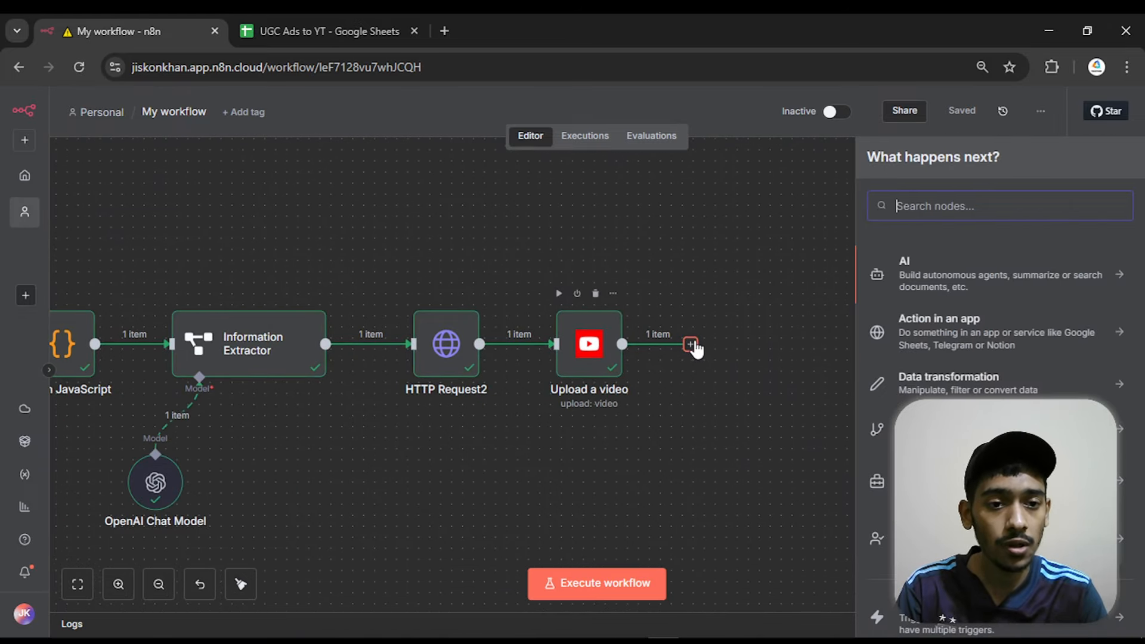
type("g")
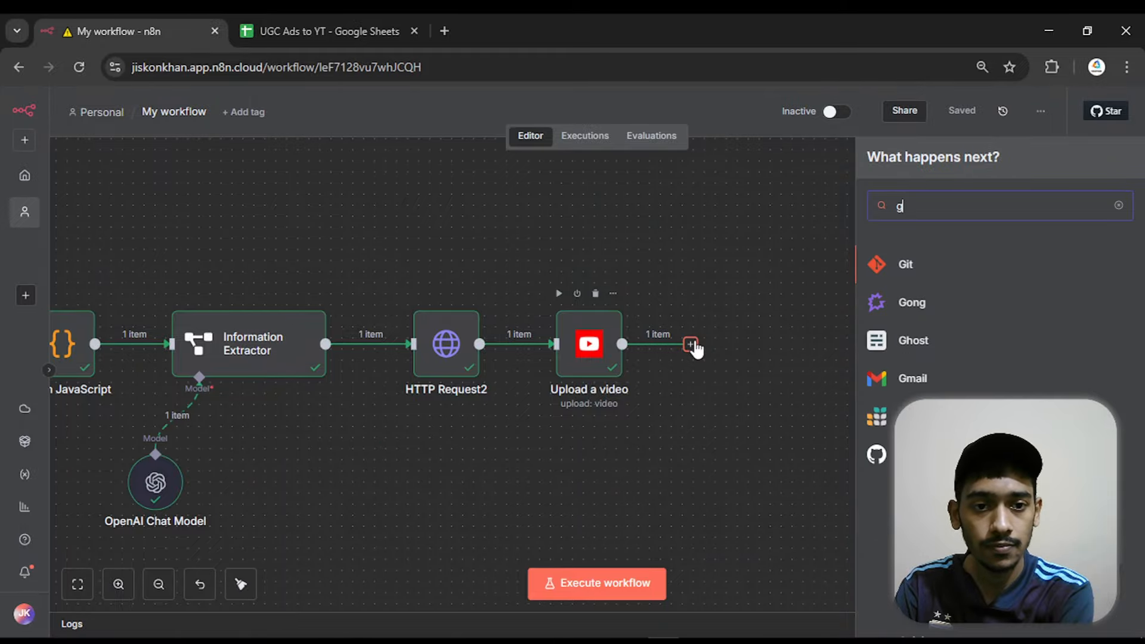
type("oogle sh")
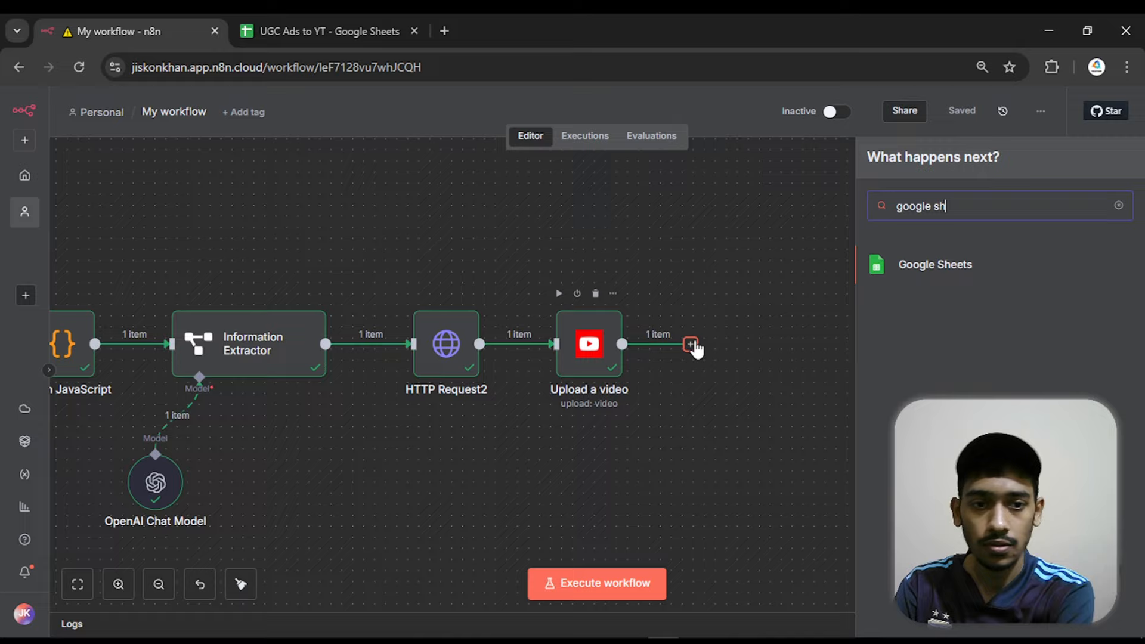
type("eet")
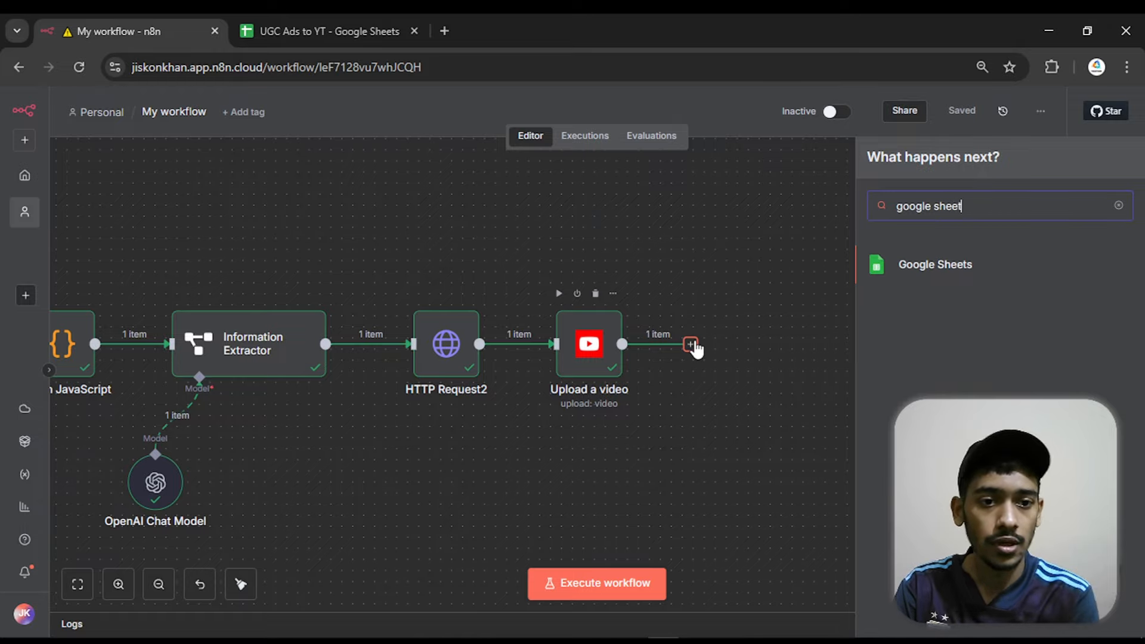
left_click(928, 271)
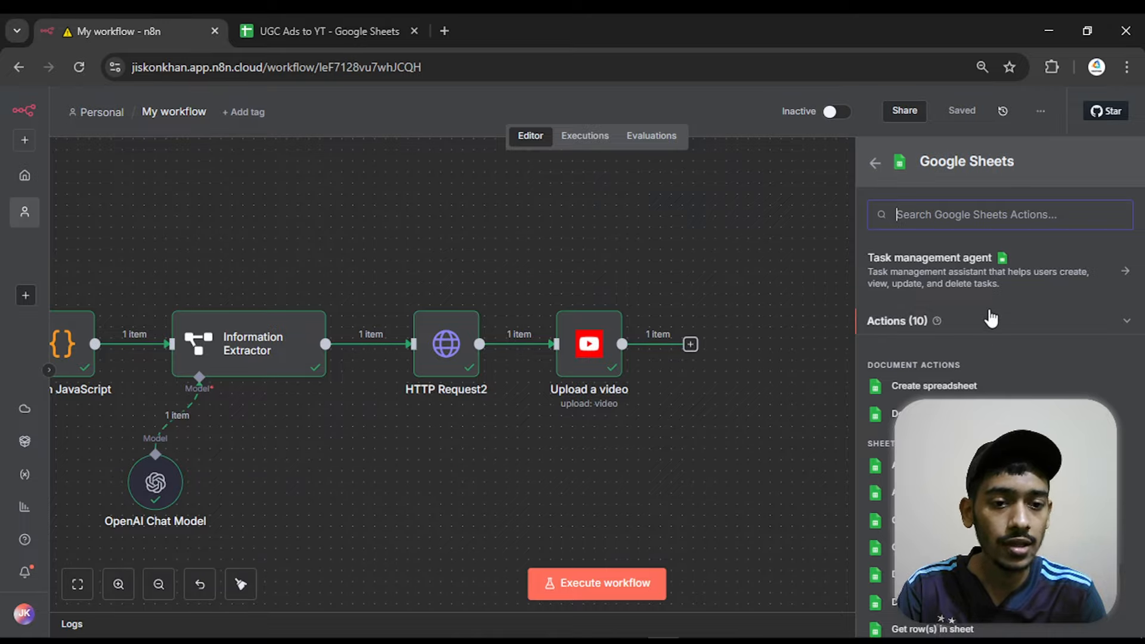
scroll(992, 269, "down", 2)
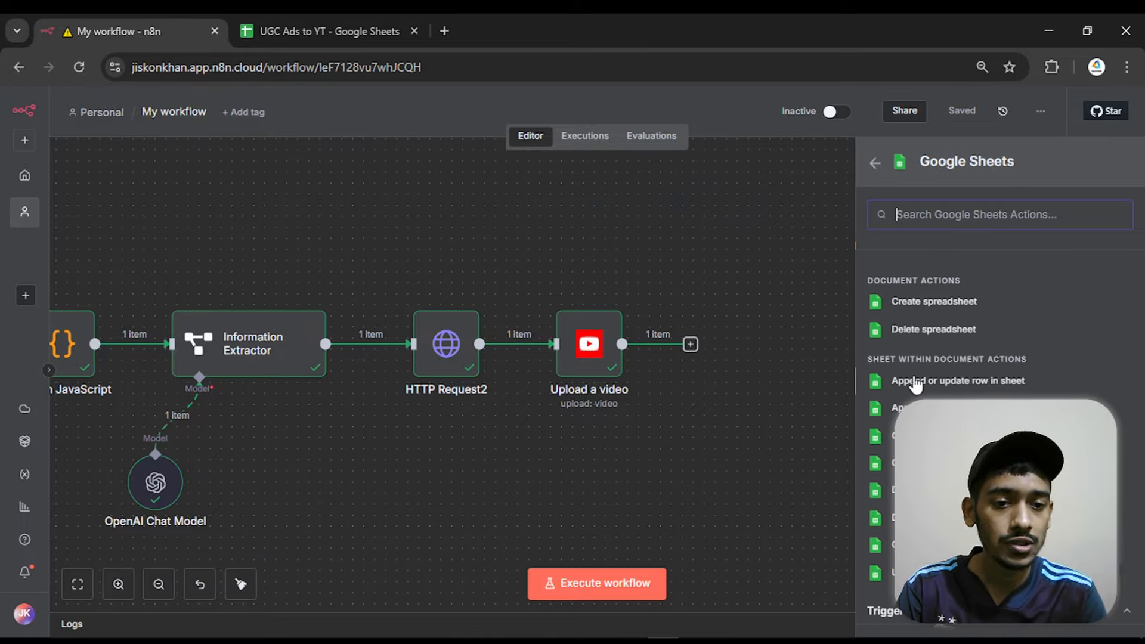
left_click(994, 384)
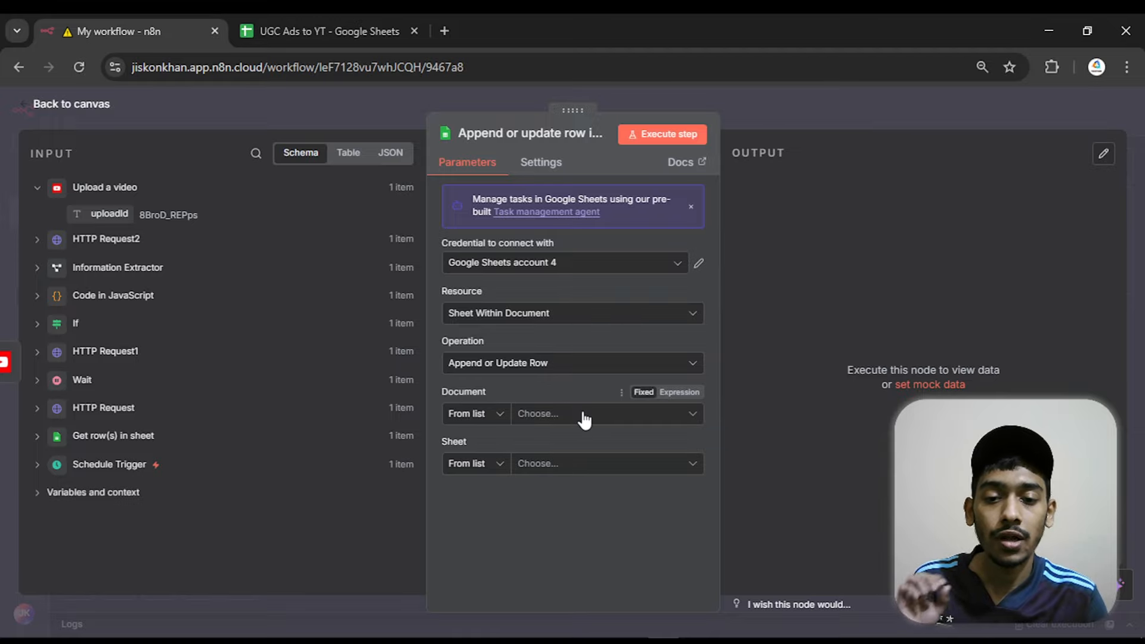
Set the new Google Sheets node's document to UGC Ads to YT and its sheet to Sheet1
left_click(316, 31)
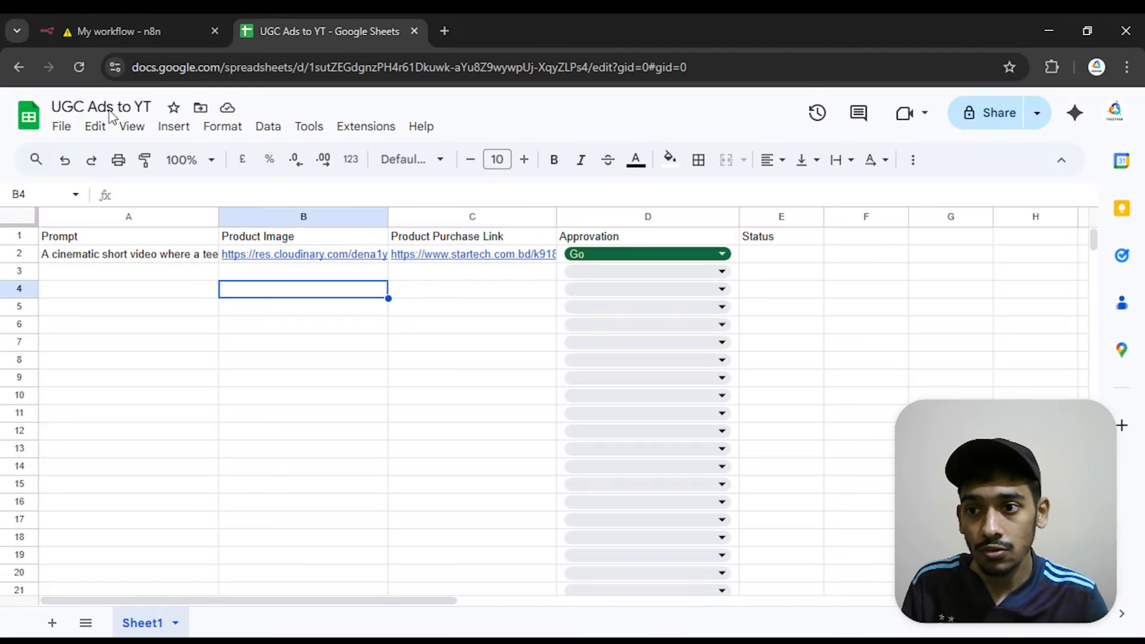
left_click(119, 31)
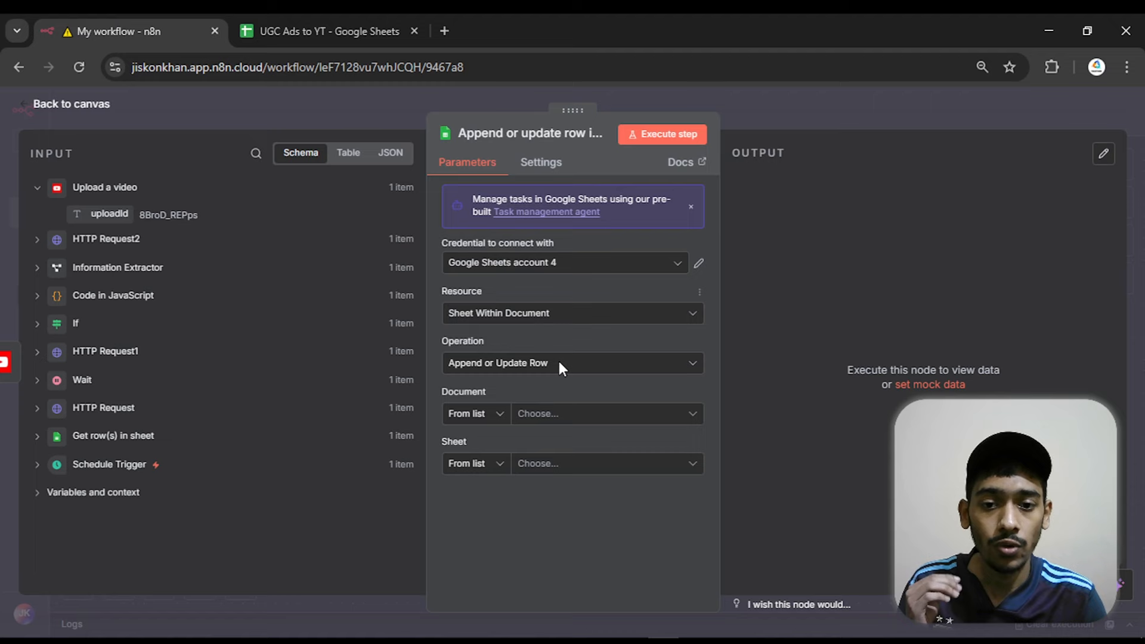
left_click(575, 418)
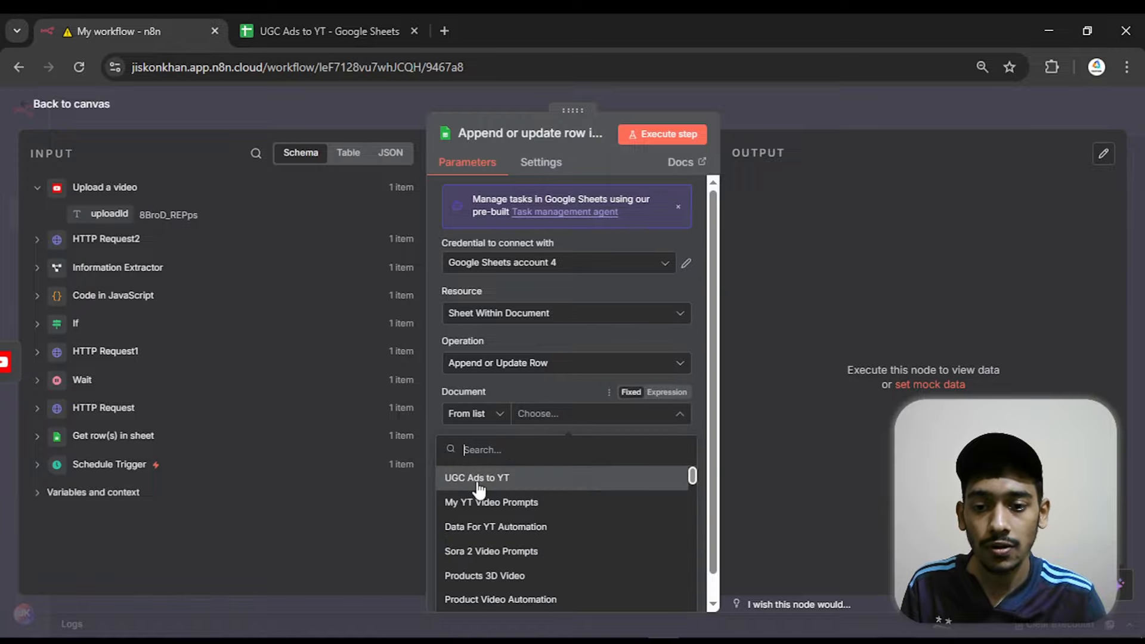
left_click(478, 479)
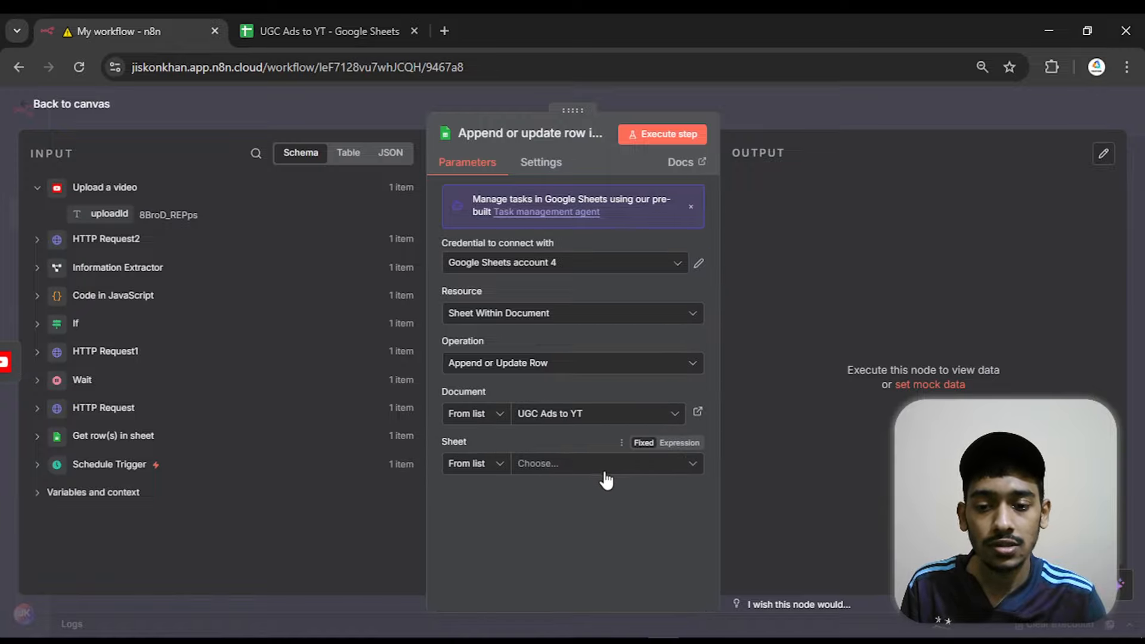
left_click(584, 472)
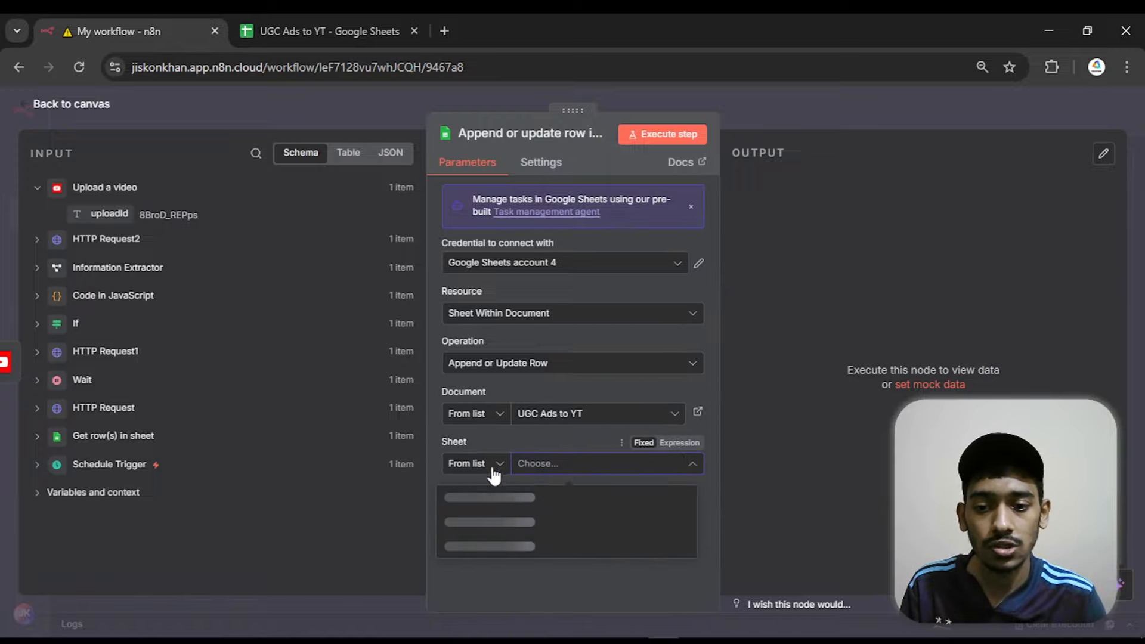
left_click(285, 24)
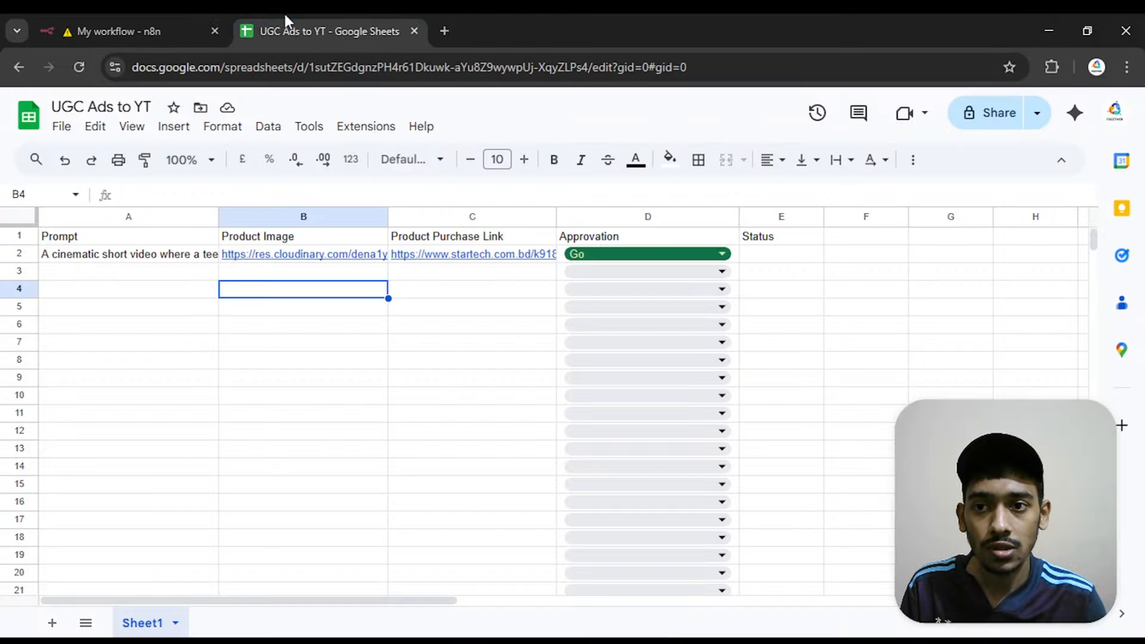
left_click(127, 31)
left_click(536, 471)
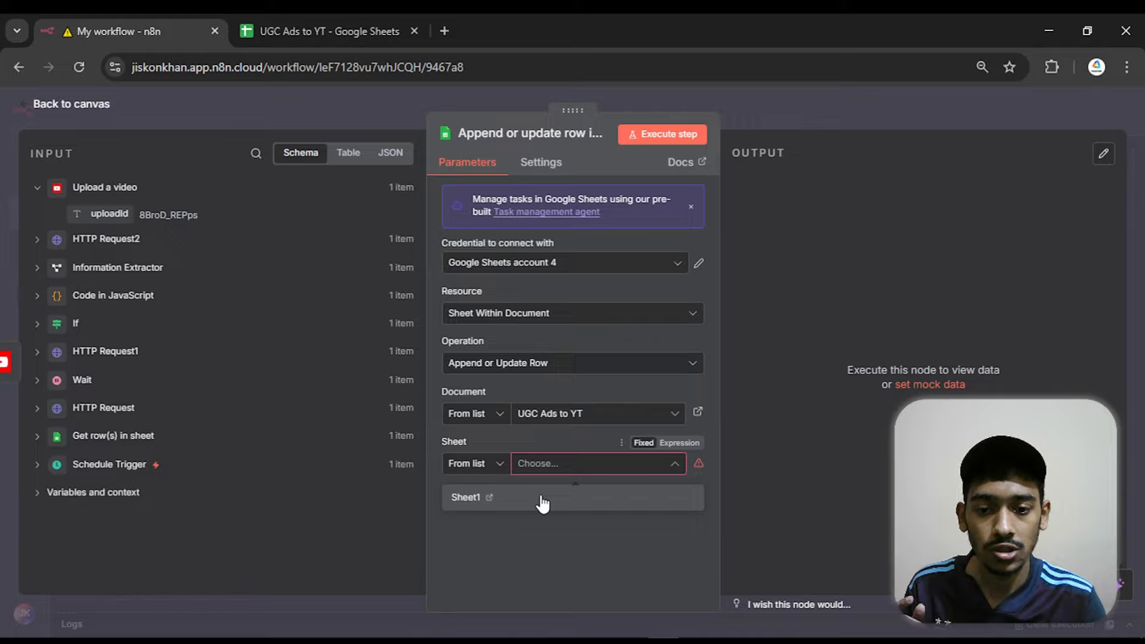
left_click(540, 499)
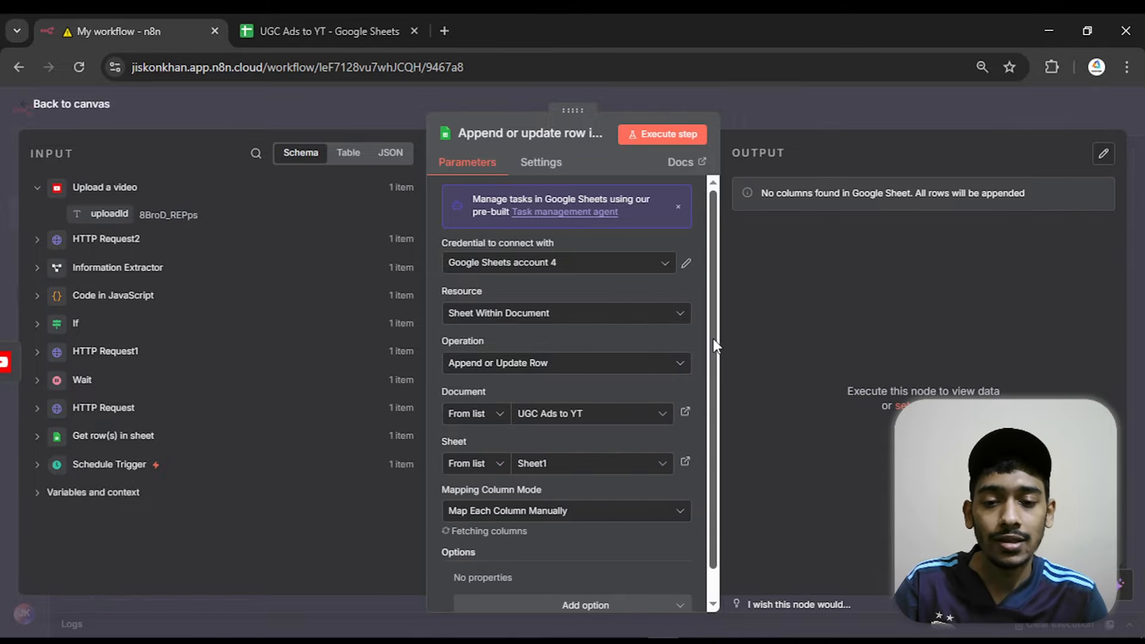
Match rows on the Prompt column and map its value to the Prompt field from the Get row(s) in sheet node
scroll(714, 389, "down", 2)
scroll(714, 389, "down", 3)
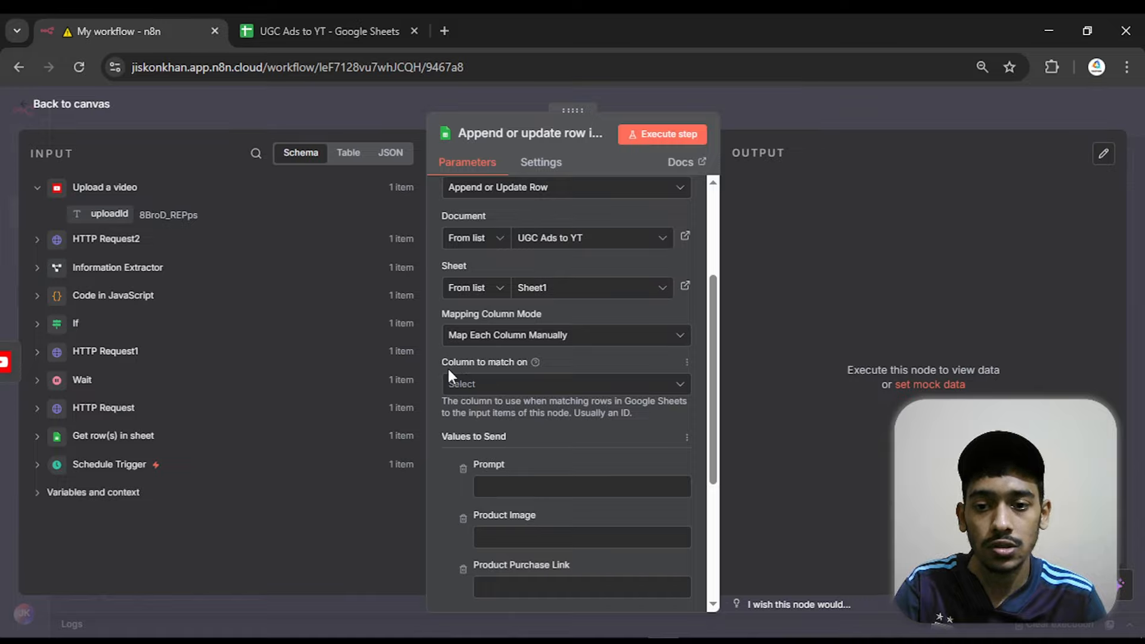
left_click(494, 385)
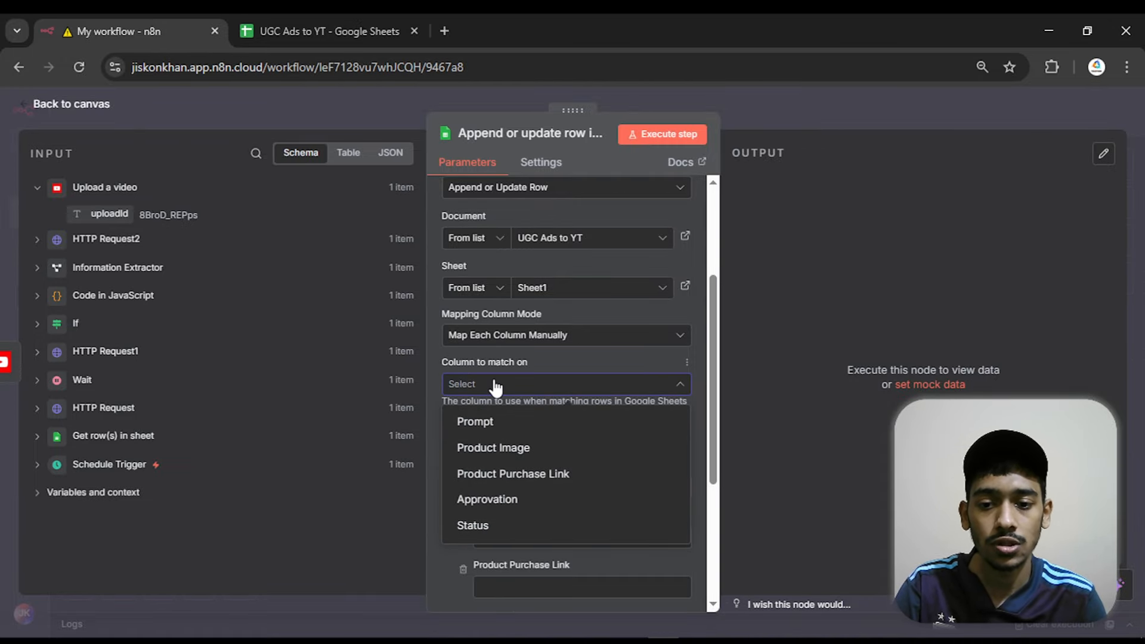
left_click(495, 422)
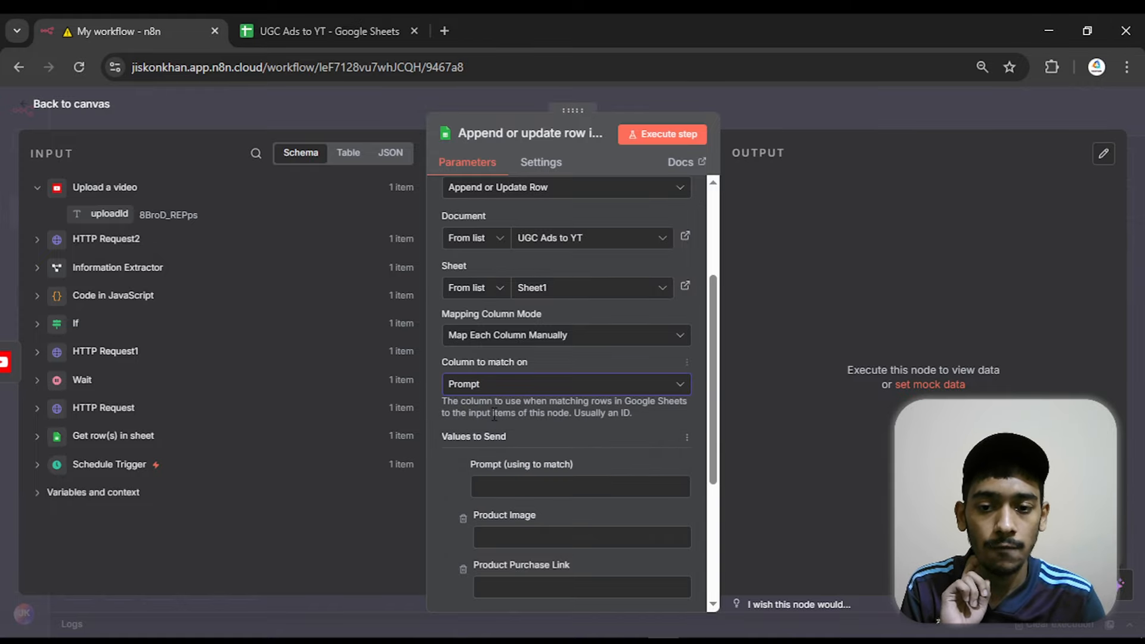
left_click(519, 487)
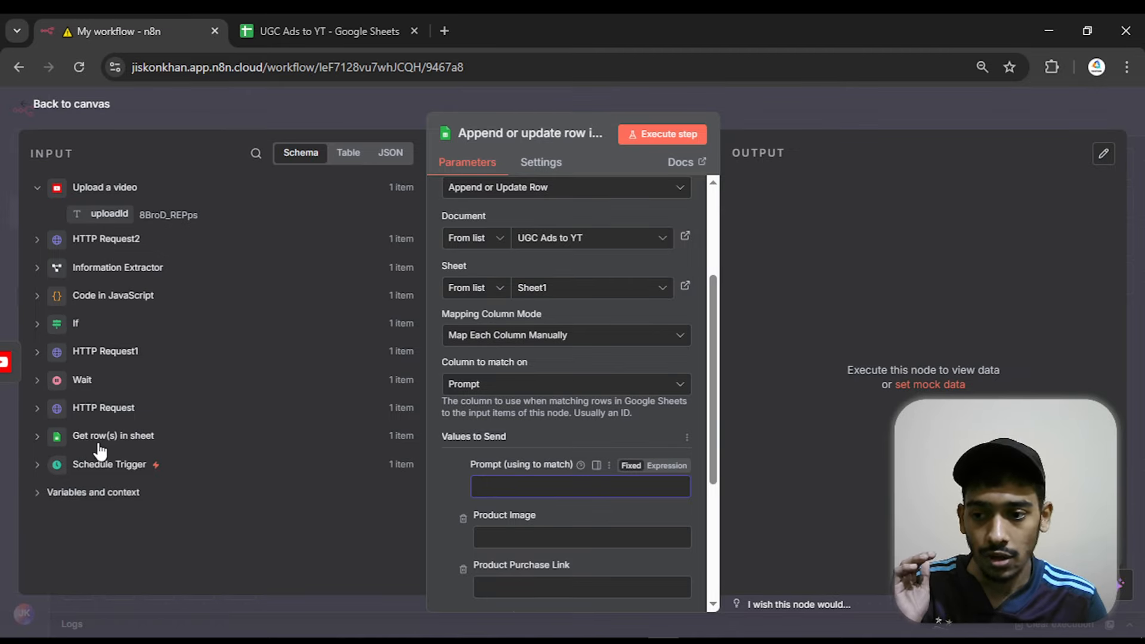
left_click(37, 439)
scroll(112, 316, "down", 3)
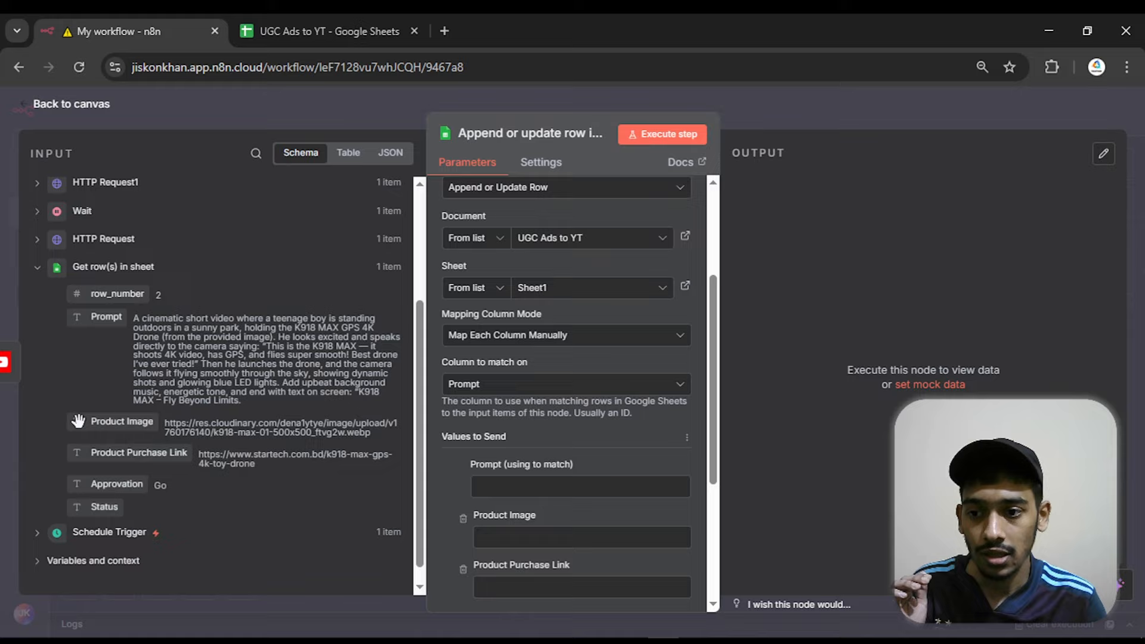
left_click_drag(112, 316, 516, 485)
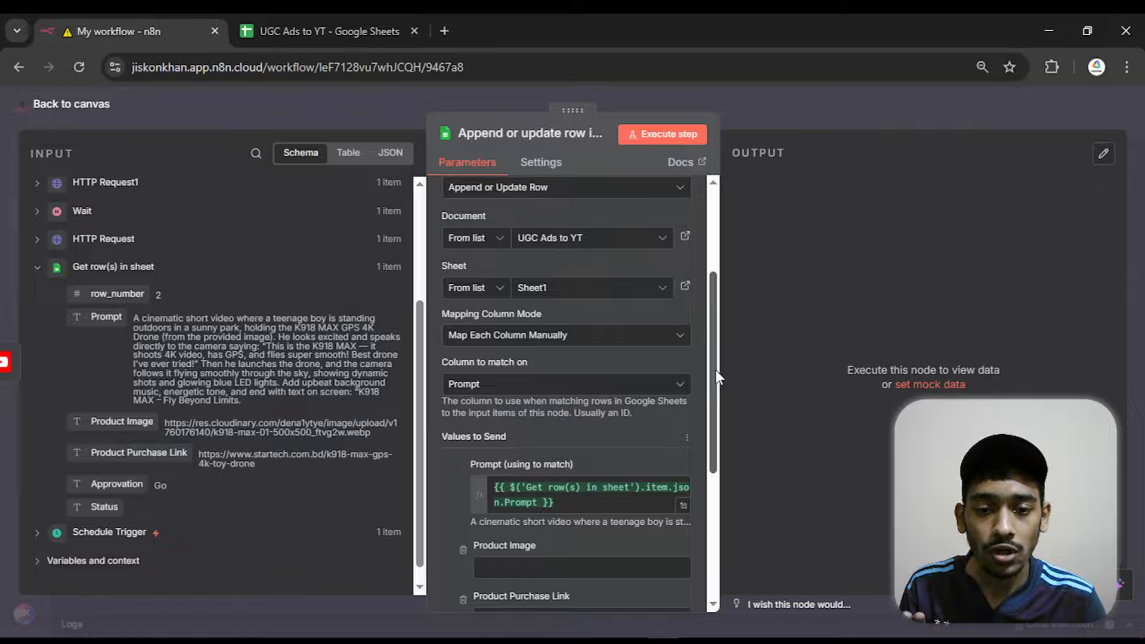
Set the Status value to send to "Done ✅" and return to the canvas
left_click_drag(716, 369, 697, 478)
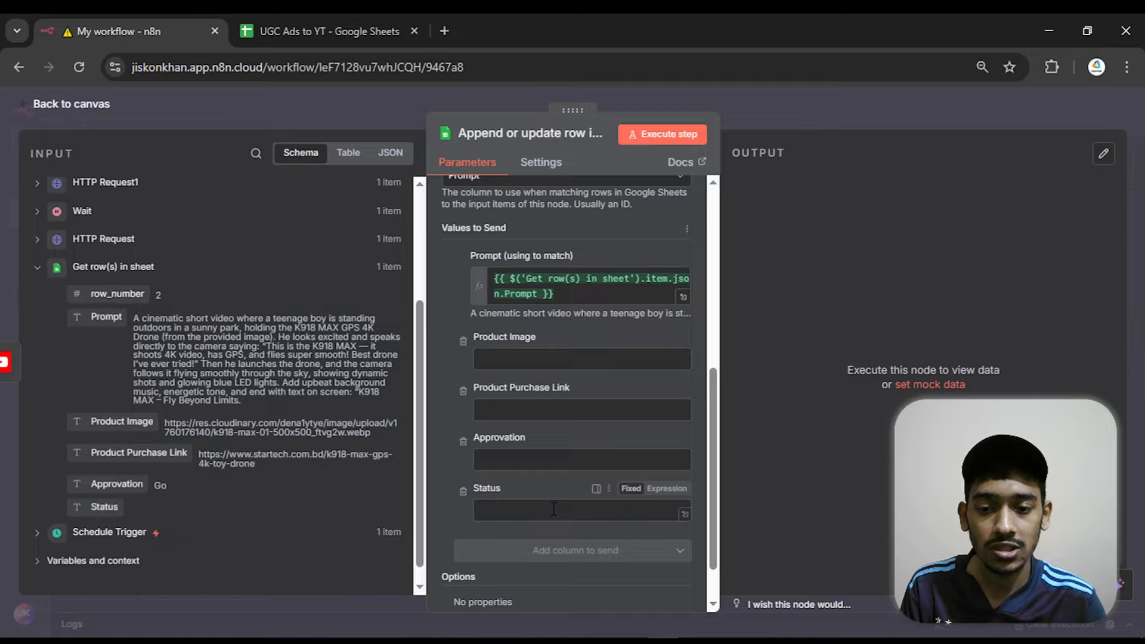
left_click(548, 479)
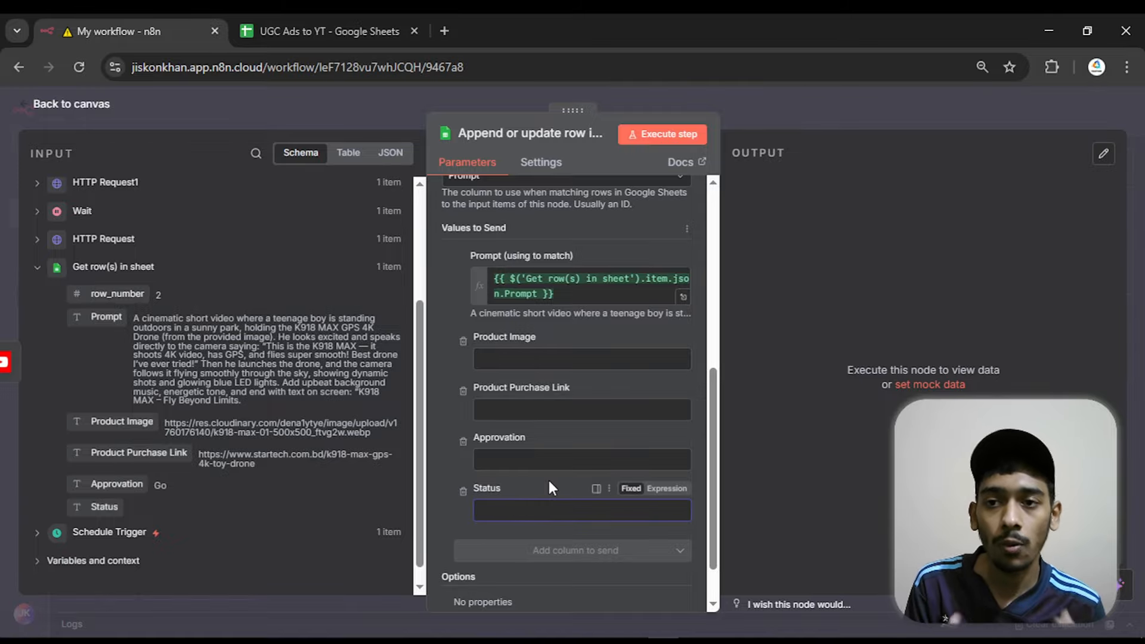
left_click(253, 20)
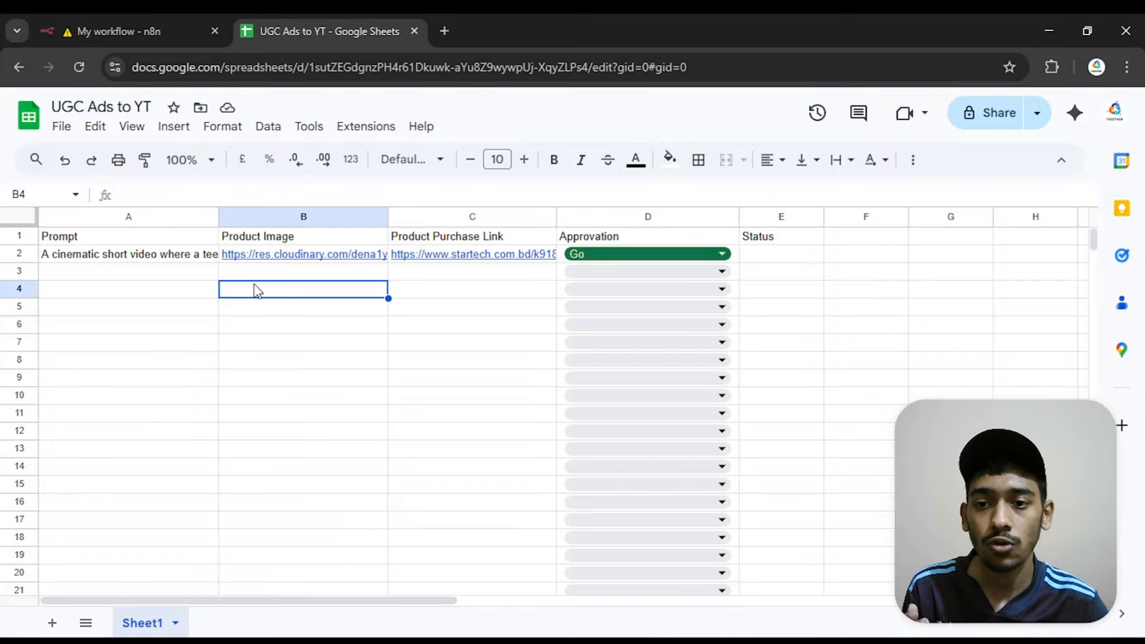
left_click(769, 260)
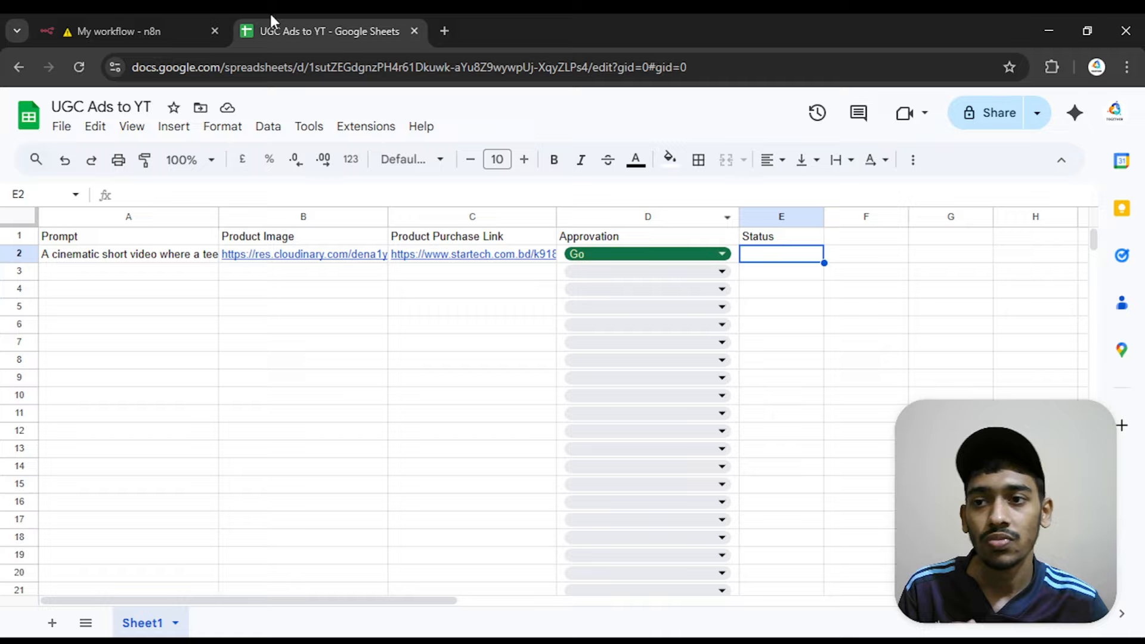
left_click(150, 21)
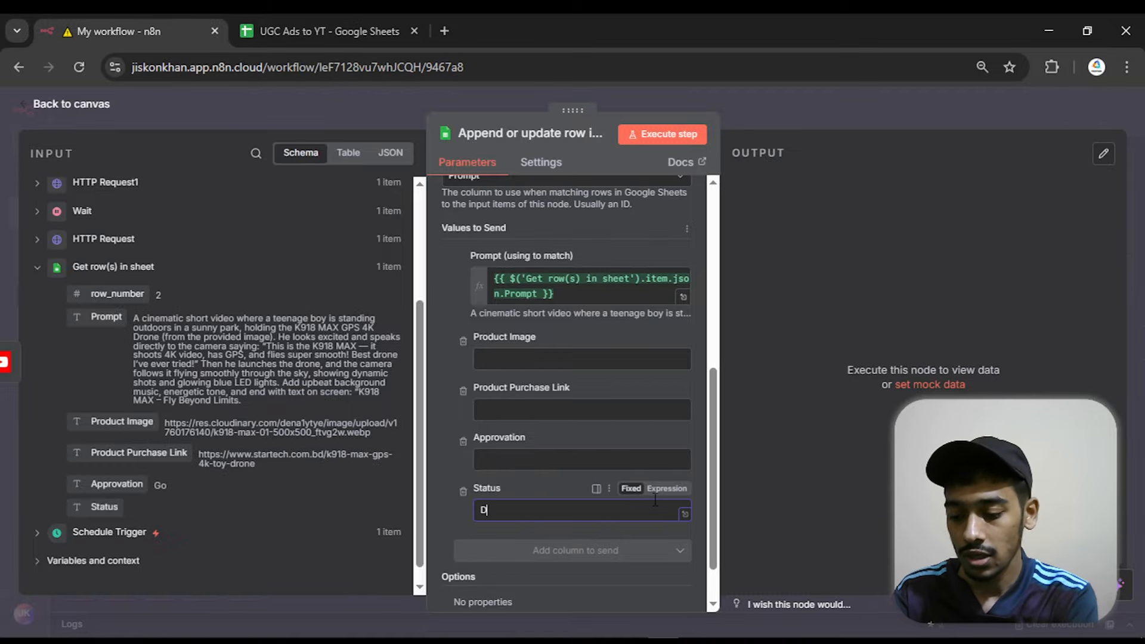
right_click(621, 513)
left_click(654, 128)
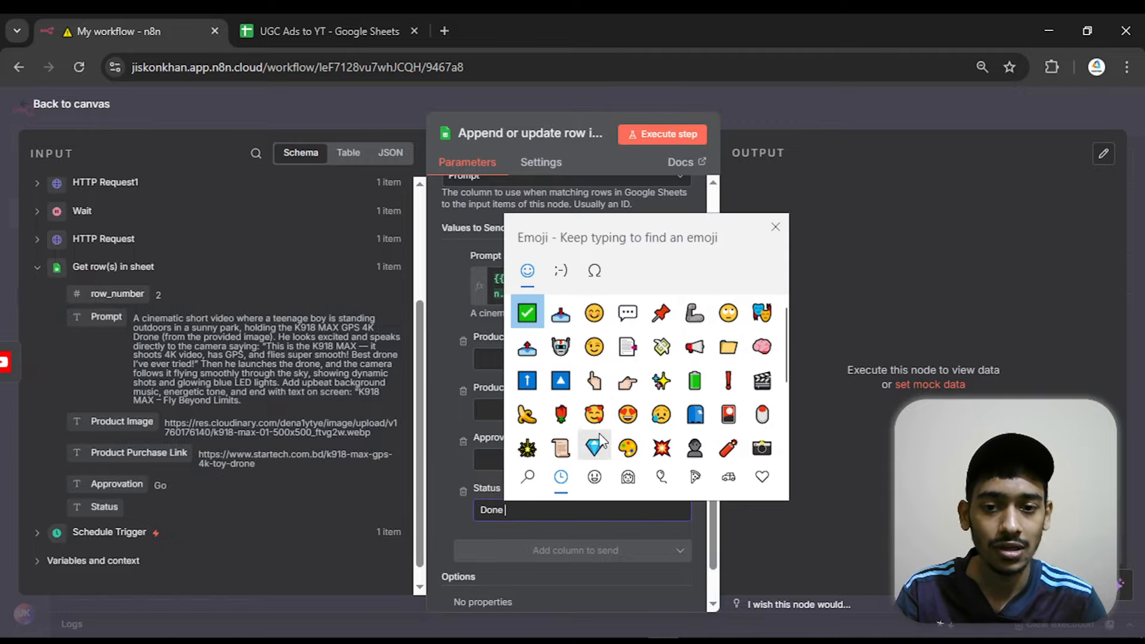
left_click(528, 313)
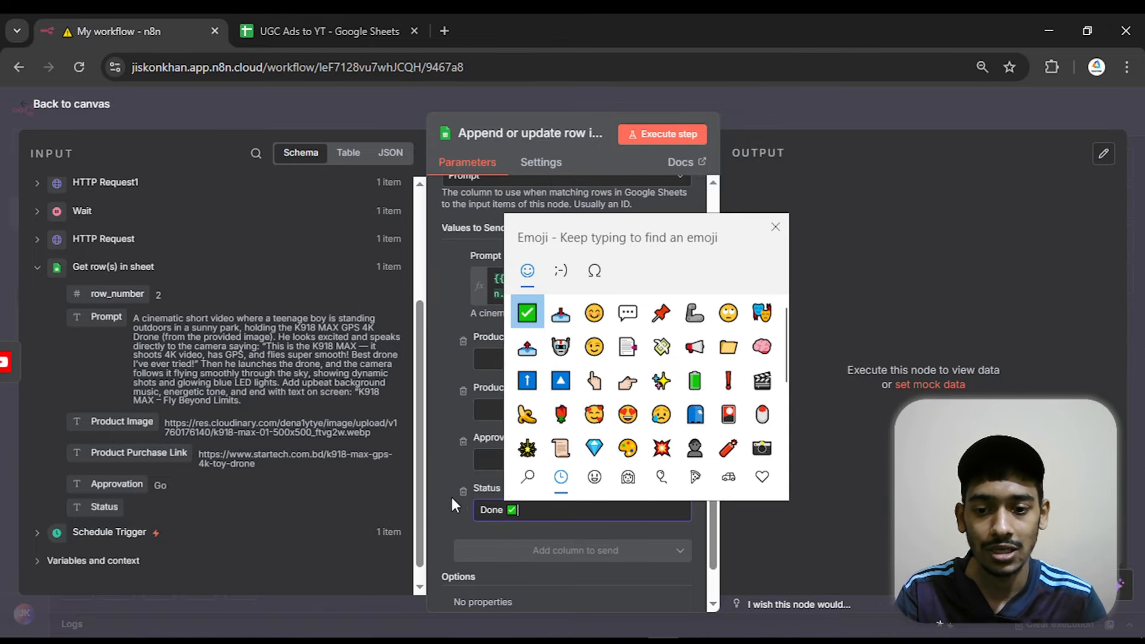
left_click(440, 413)
left_click(101, 108)
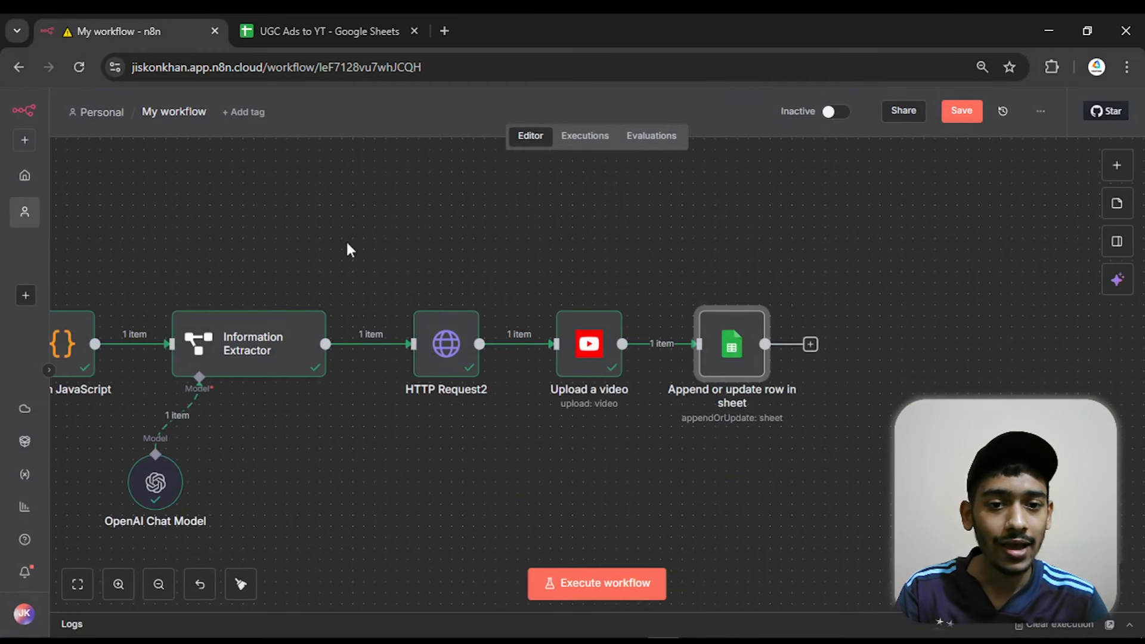
Execute the Append or update row in sheet node, check Status cell E2 in the UGC Ads to YT spreadsheet, and return to the workflow
mouse_move(723, 321)
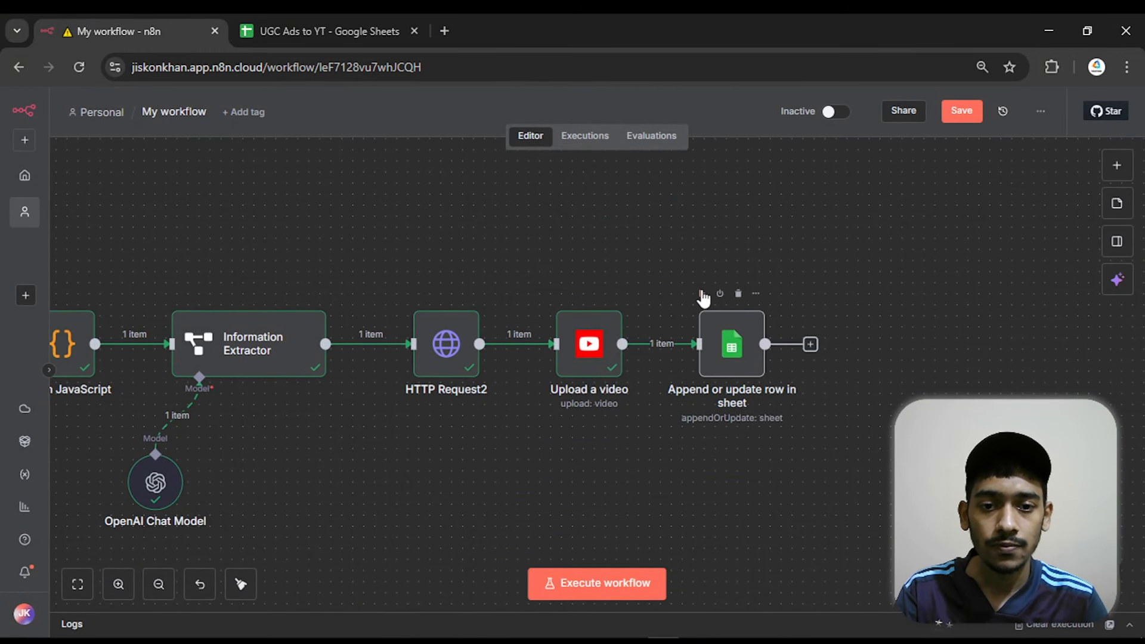
left_click(702, 293)
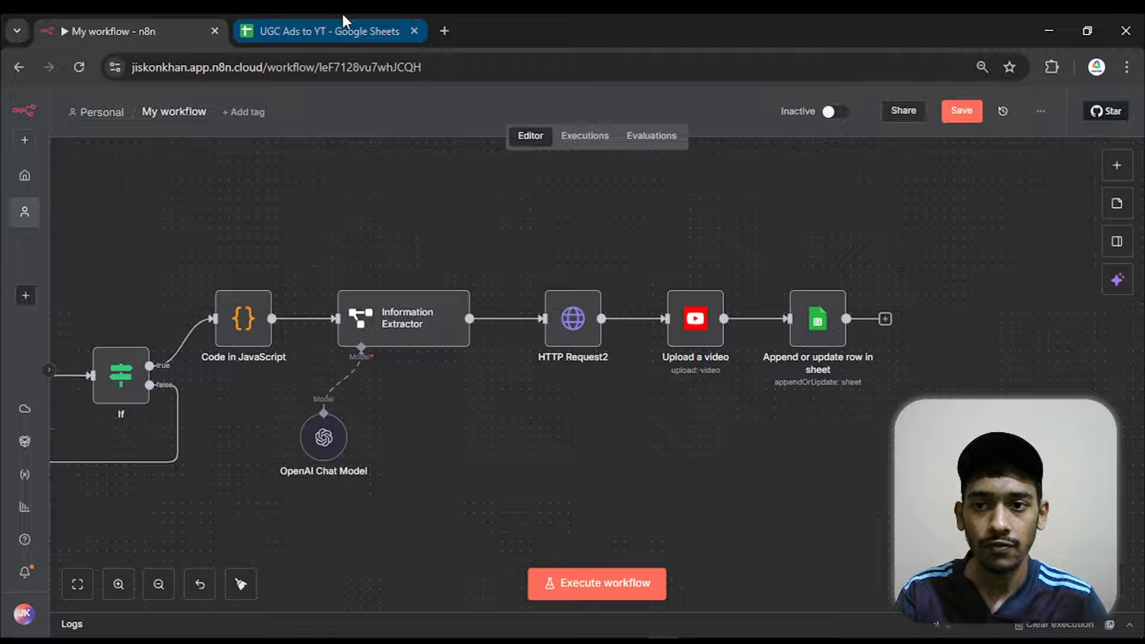
left_click(343, 24)
left_click(798, 258)
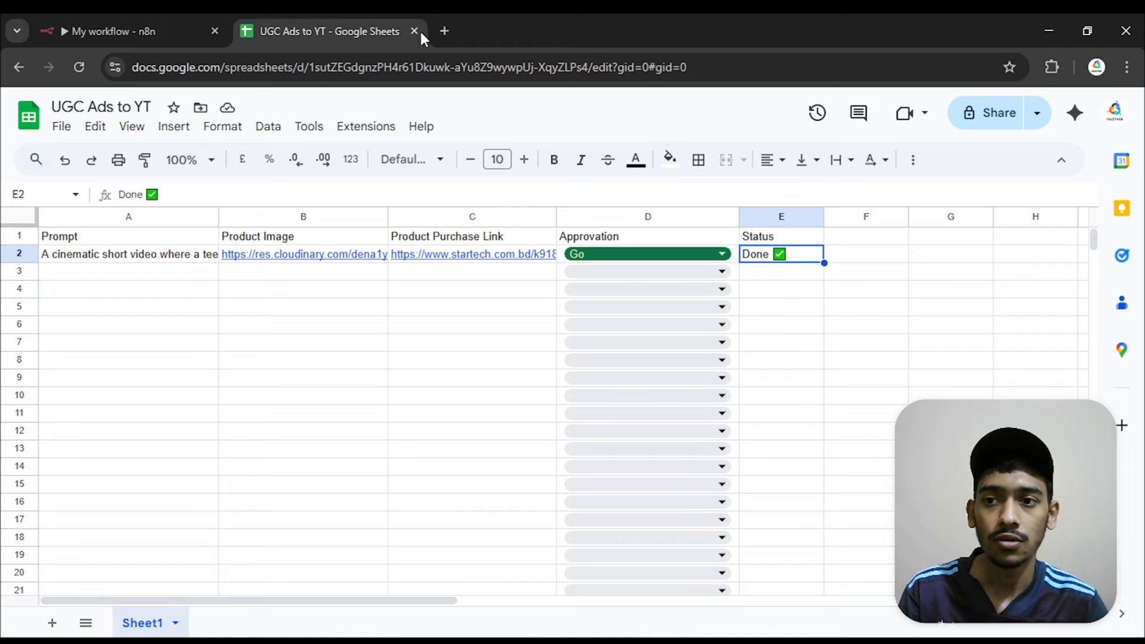
left_click(171, 24)
scroll(539, 385, "down", 5)
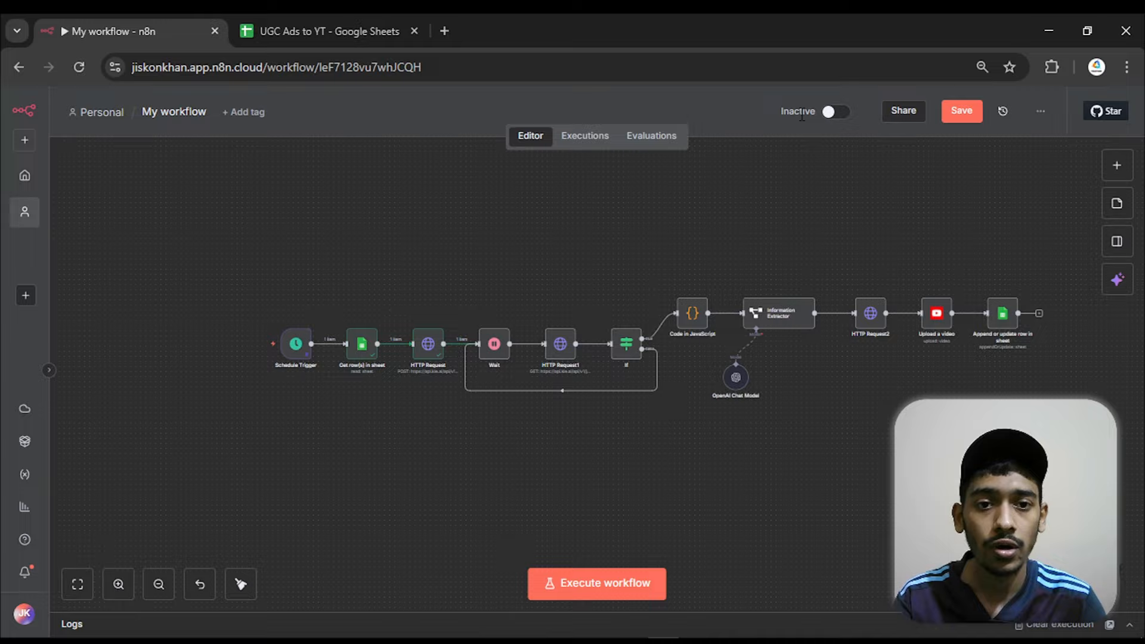
Activate the workflow so its schedule trigger runs automatically, and acknowledge the activation notice
left_click(837, 112)
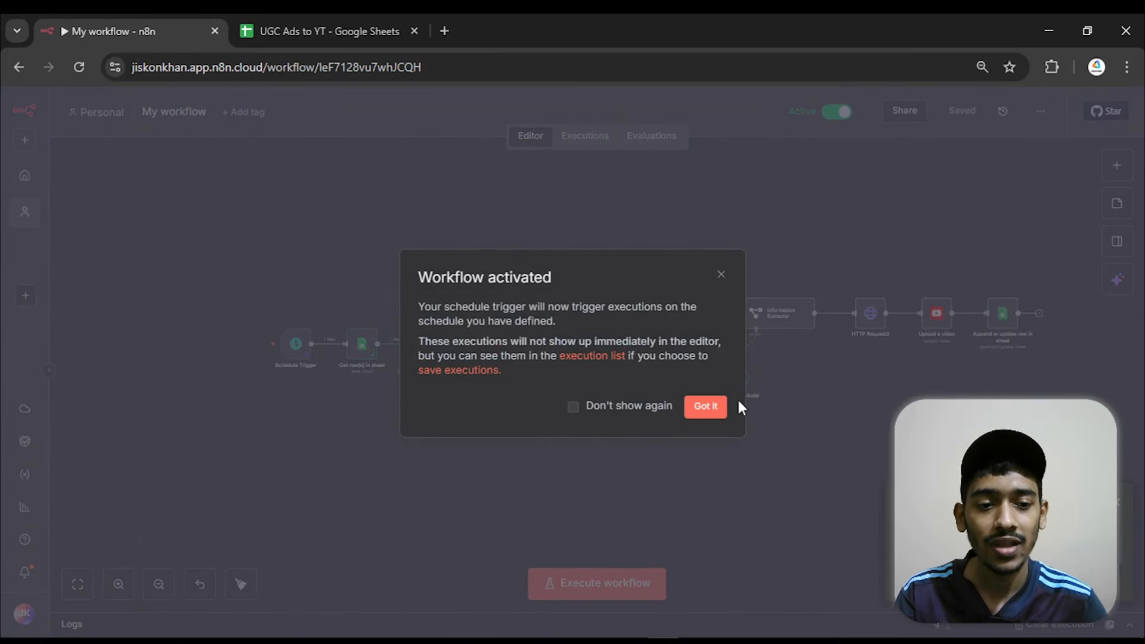
left_click(716, 406)
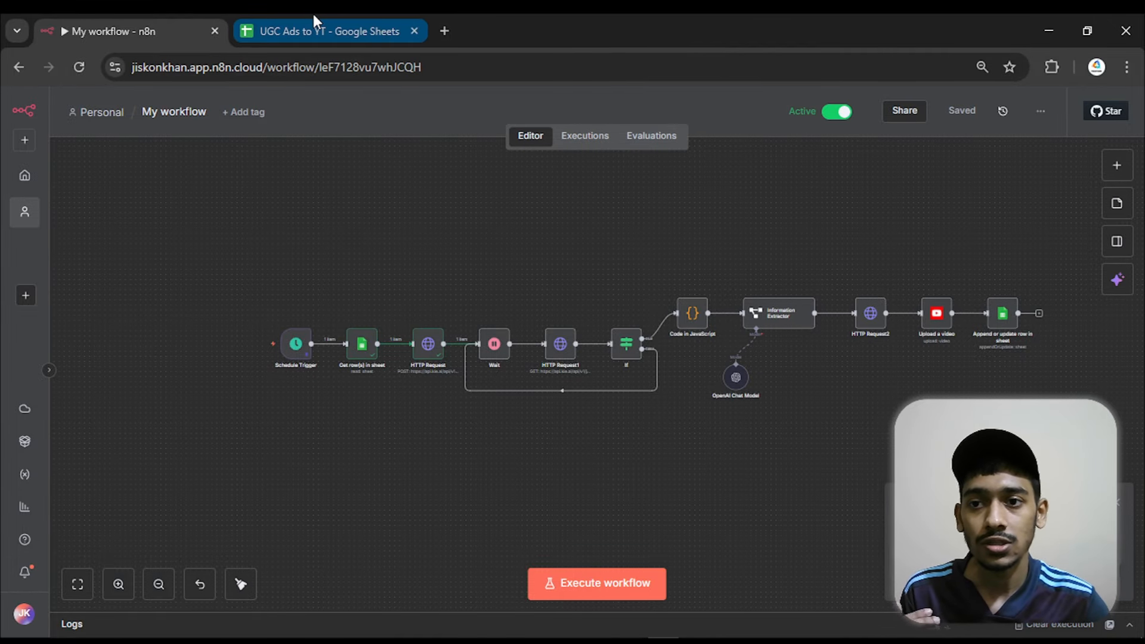
Review the UGC Ads to YT spreadsheet's Prompt, Product Image and Product Purchase Link columns and the Approvation choices available in row 3
left_click(316, 30)
left_click(249, 401)
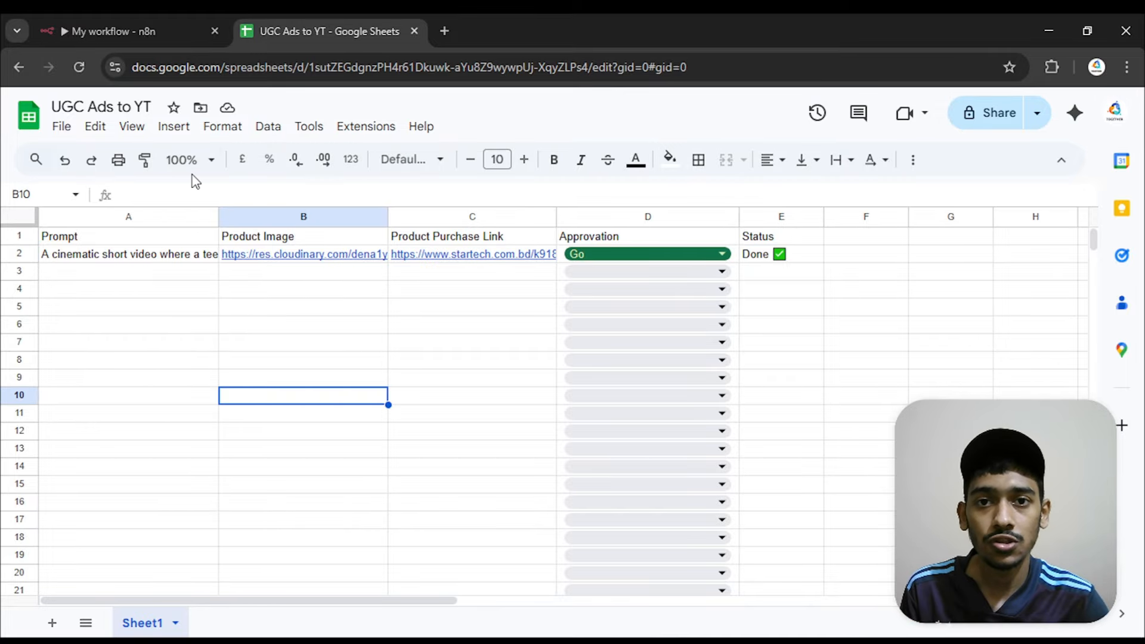
left_click(99, 283)
left_click(305, 290)
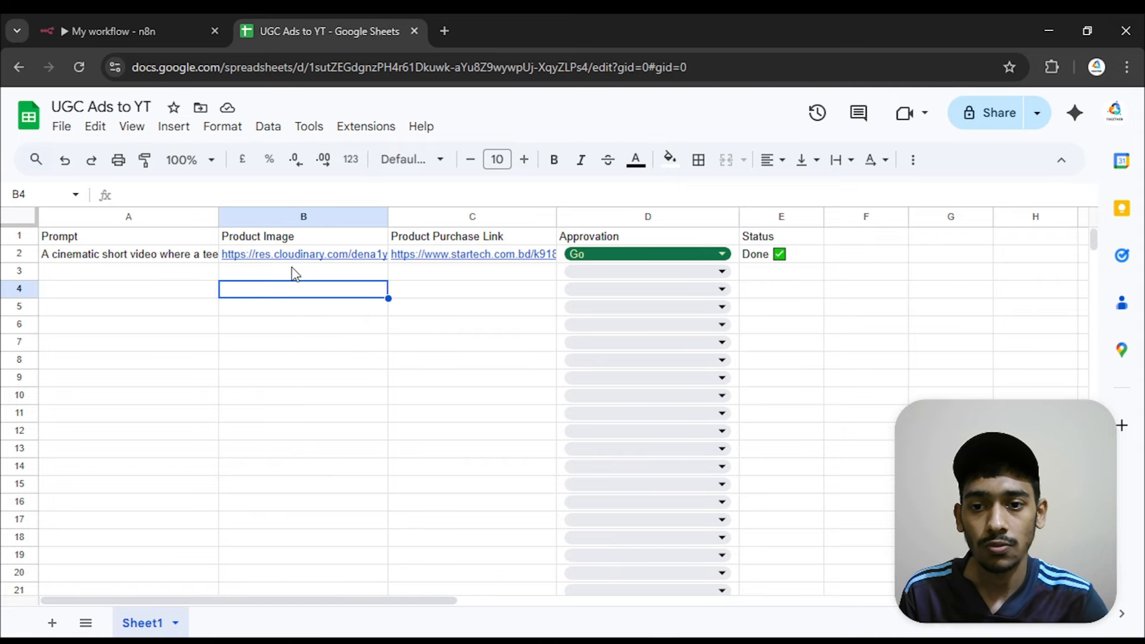
left_click(457, 273)
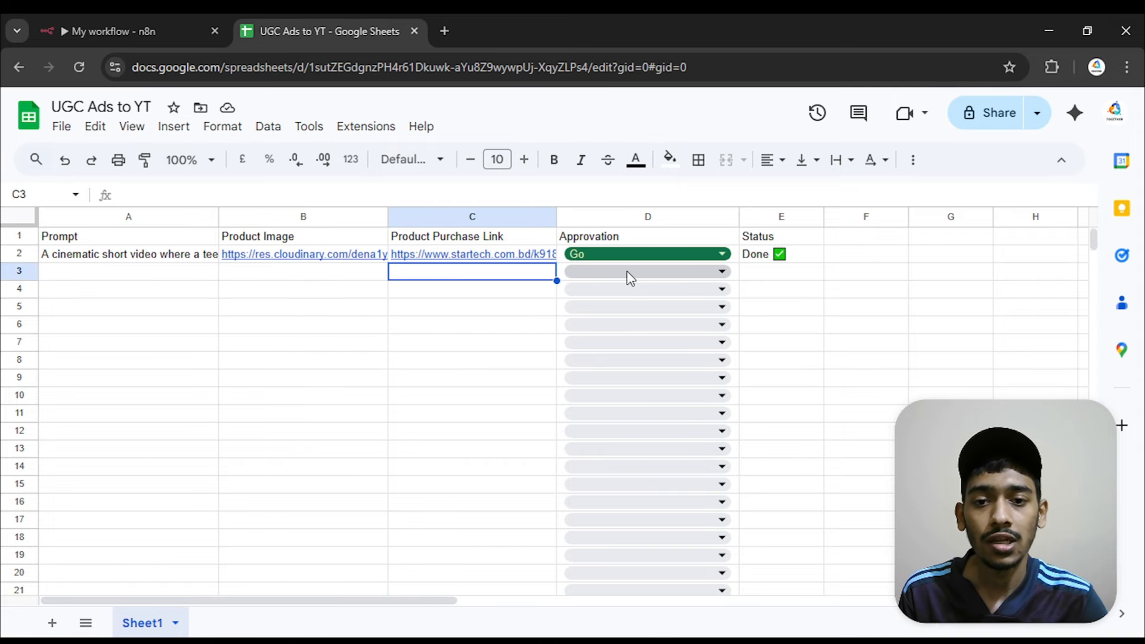
left_click(578, 272)
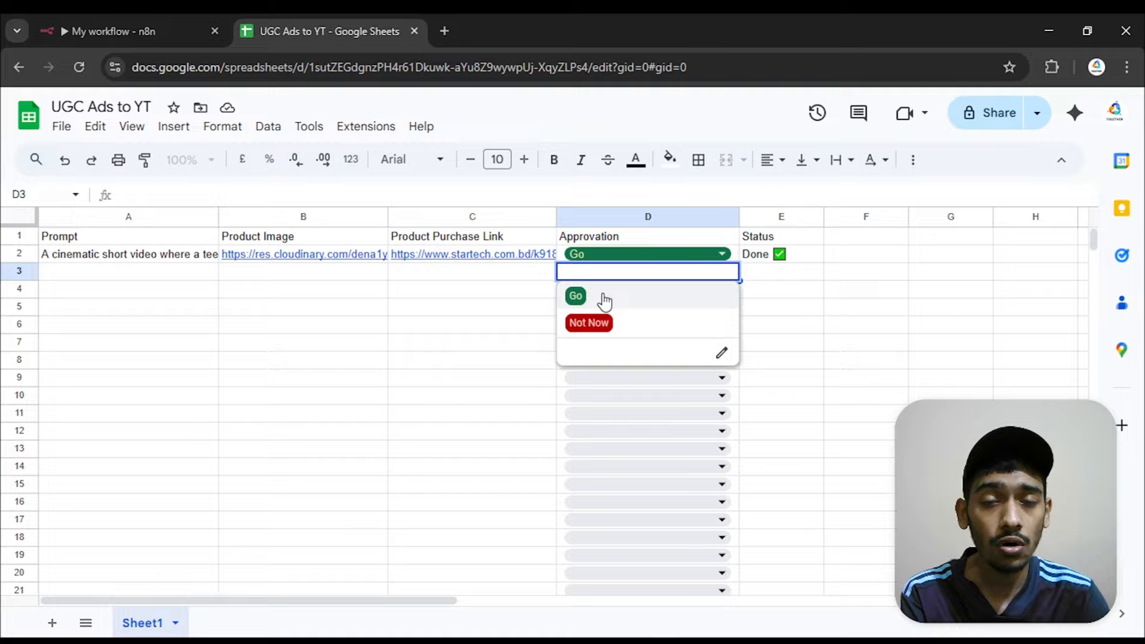
left_click(482, 309)
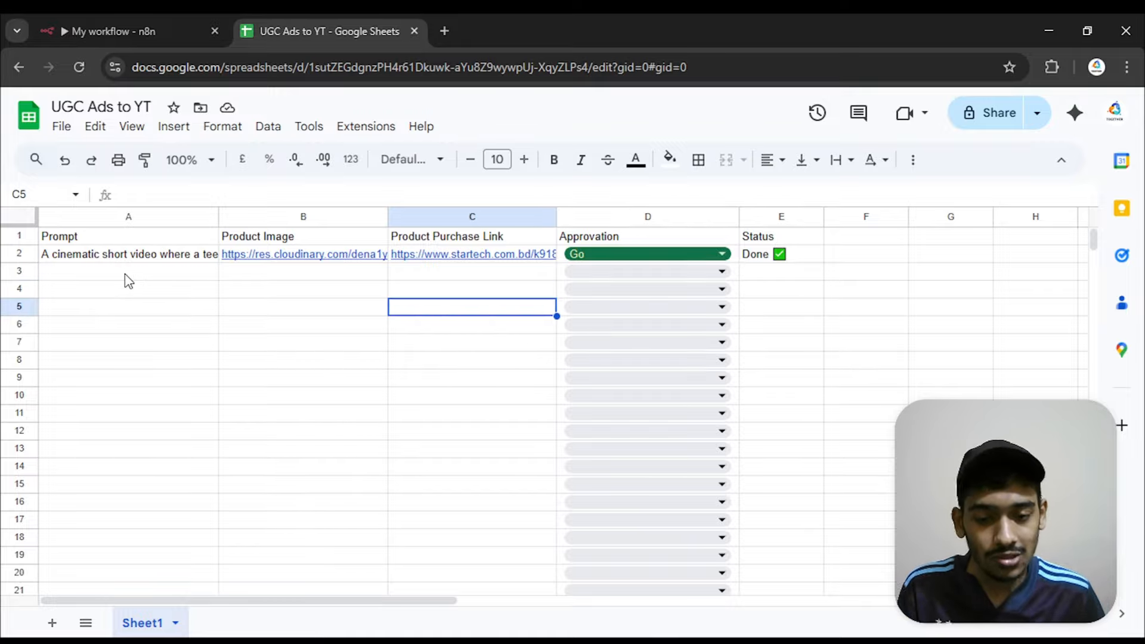
left_click_drag(127, 279, 430, 504)
left_click(455, 448)
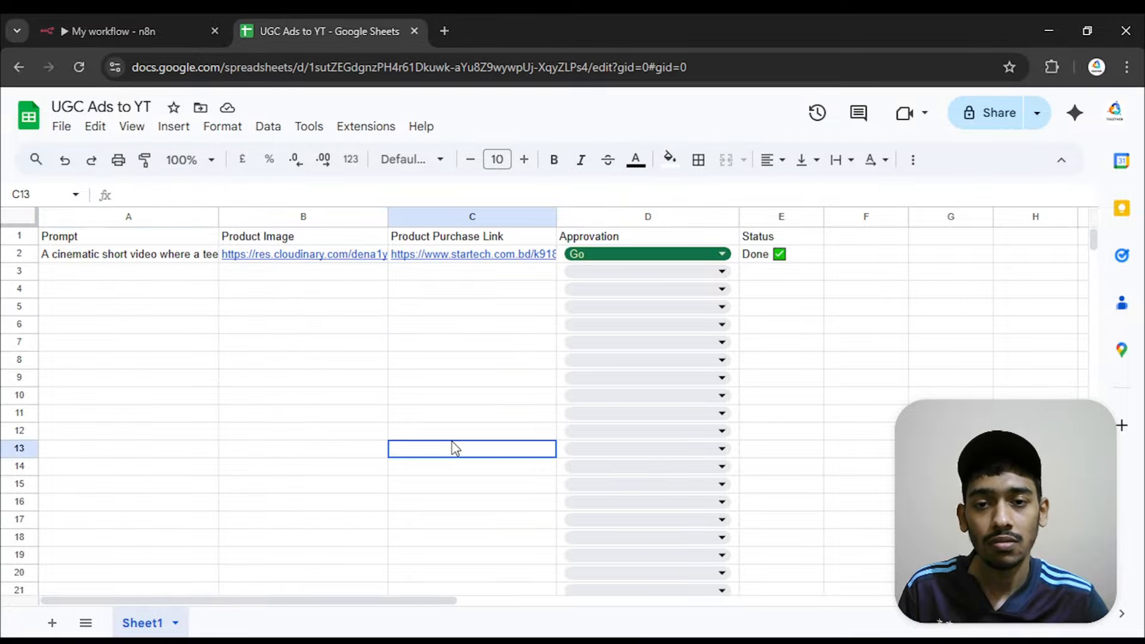
key("shift+Up")
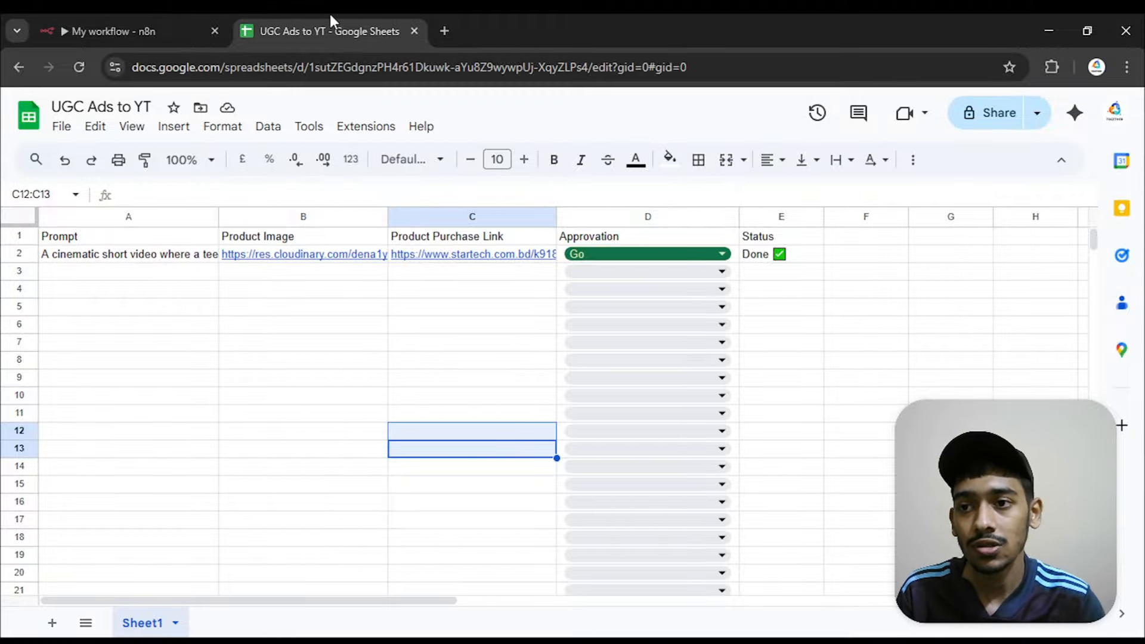
Return to the n8n workflow and close its browser tab, leaving the UGC Ads to YT spreadsheet open
left_click(179, 31)
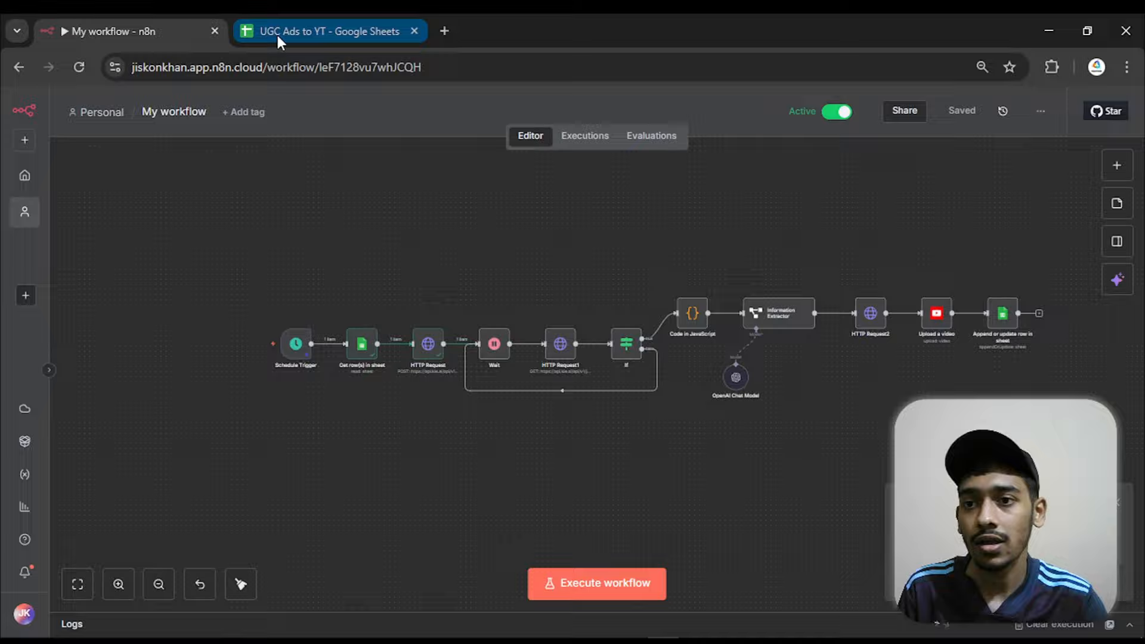
left_click(215, 31)
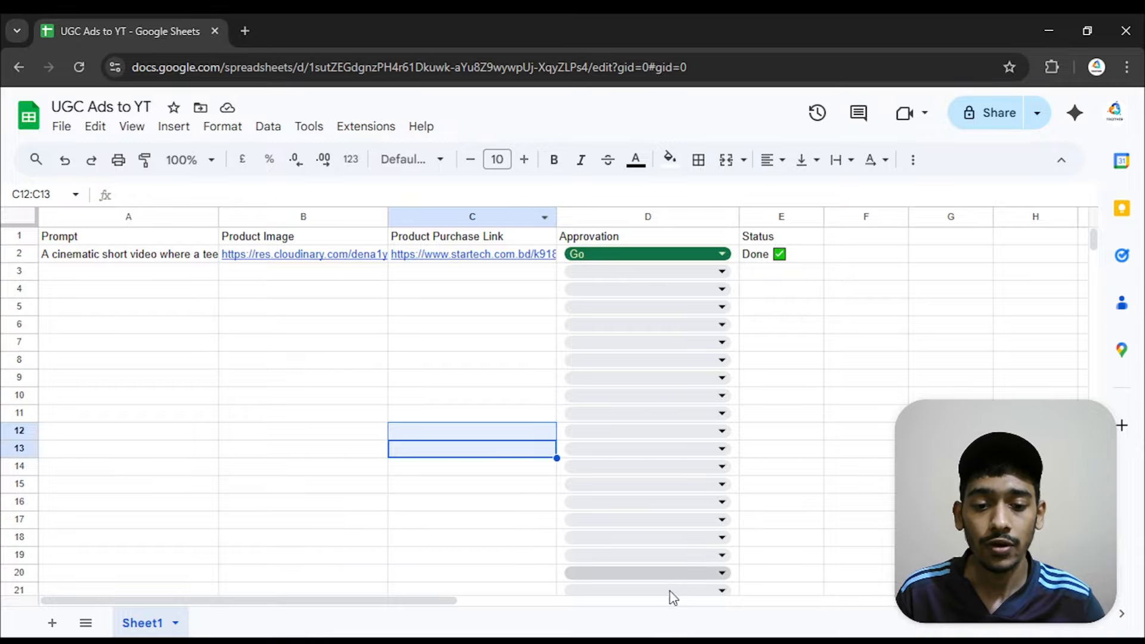
Switch to the Hello AI Community page on Skool and look through its community posts
left_click(686, 555)
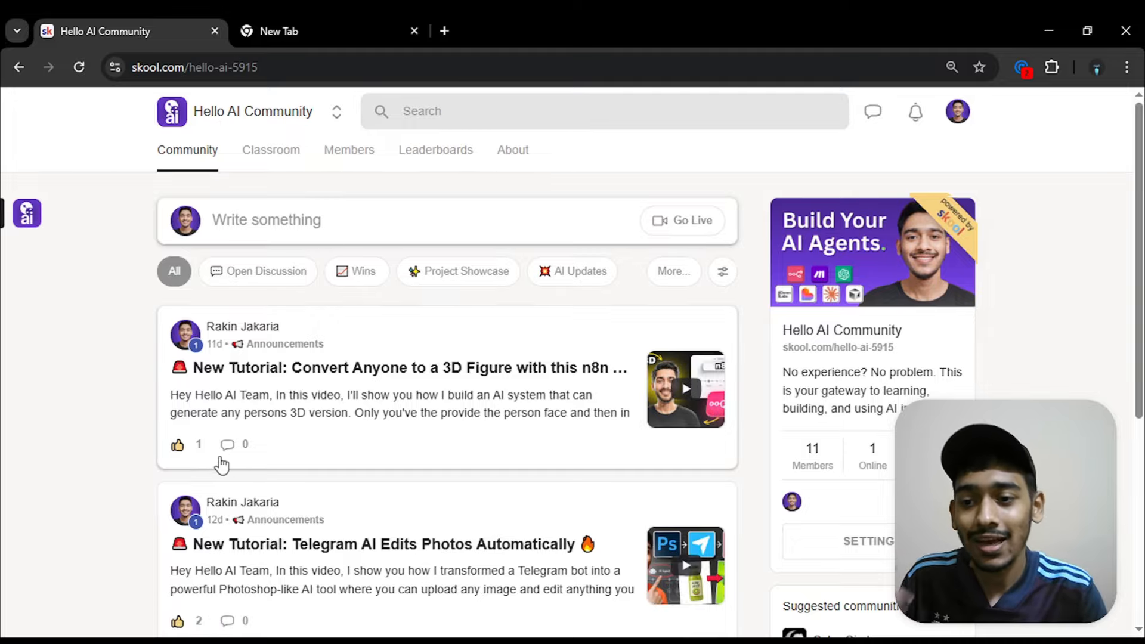
scroll(222, 464, "down", 5)
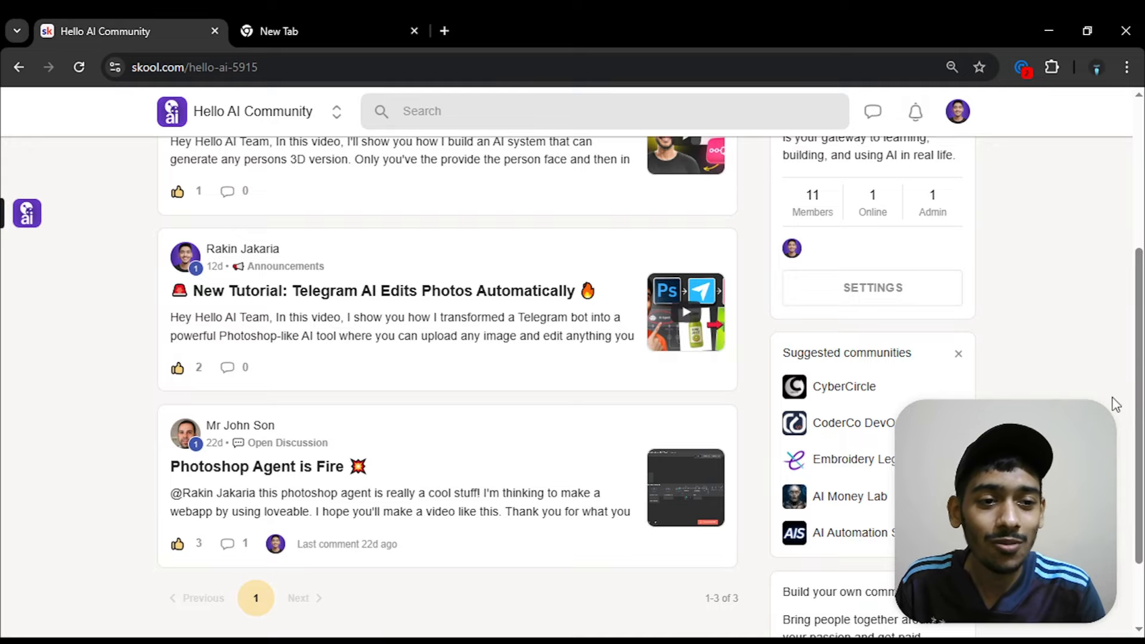
scroll(1112, 397, "up", 5)
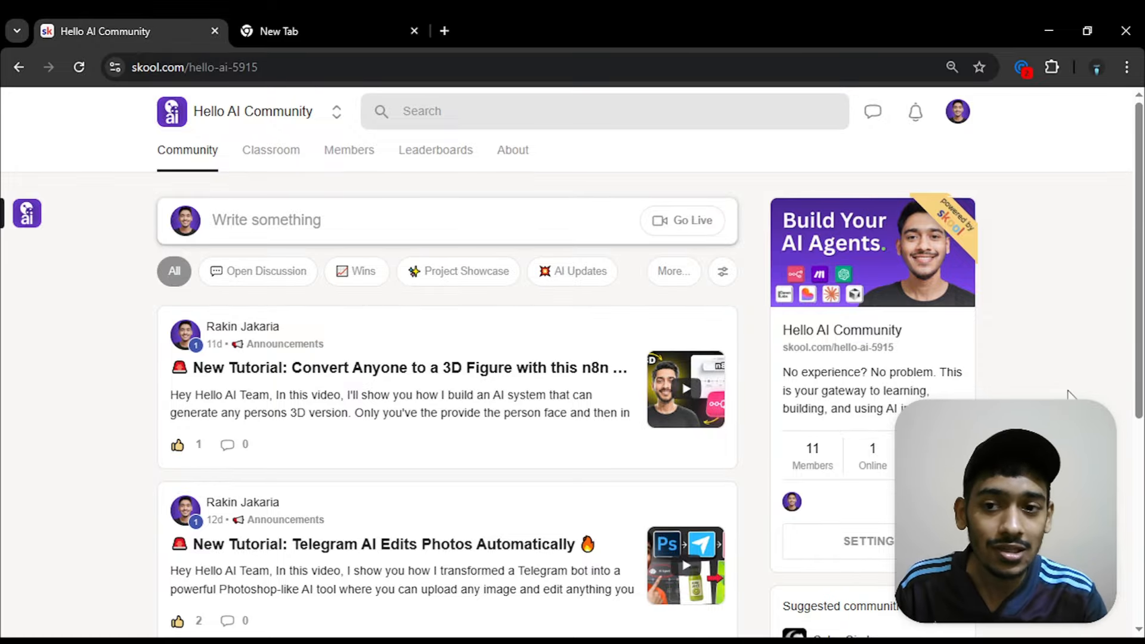
Open the community's Classroom and look through the list of available lessons
left_click(281, 156)
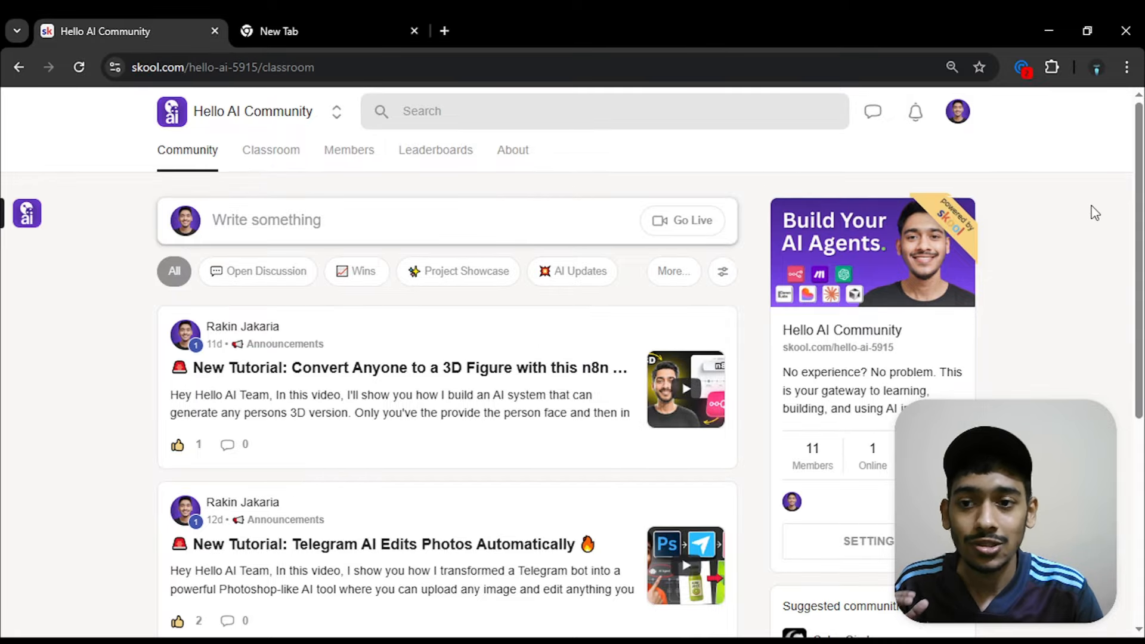
scroll(1120, 169, "down", 10)
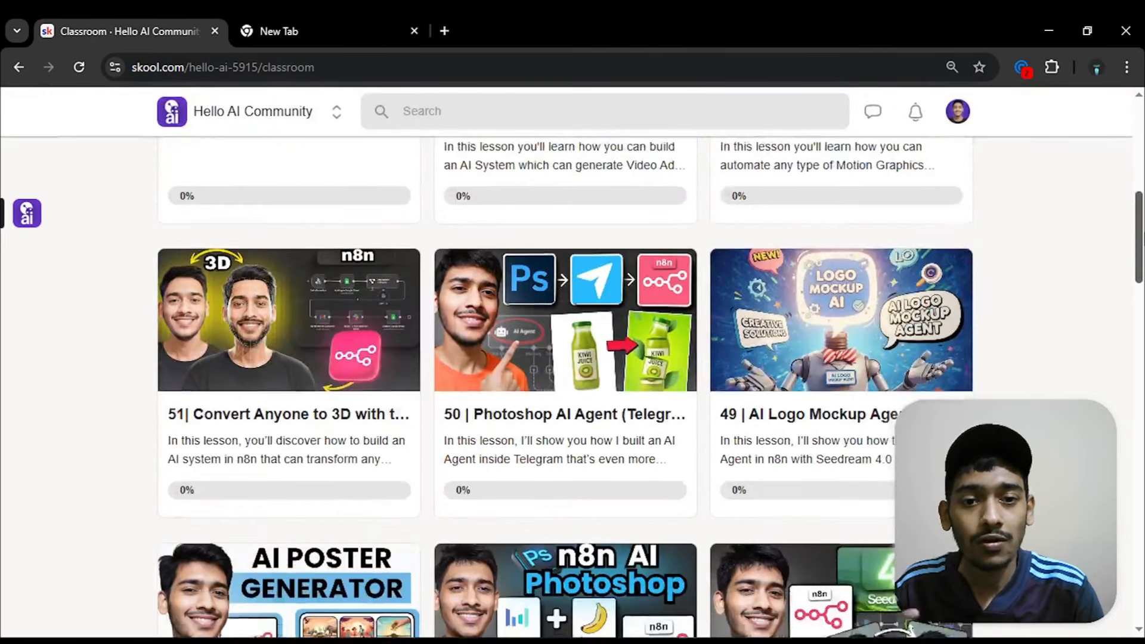
scroll(1120, 391, "down", 20)
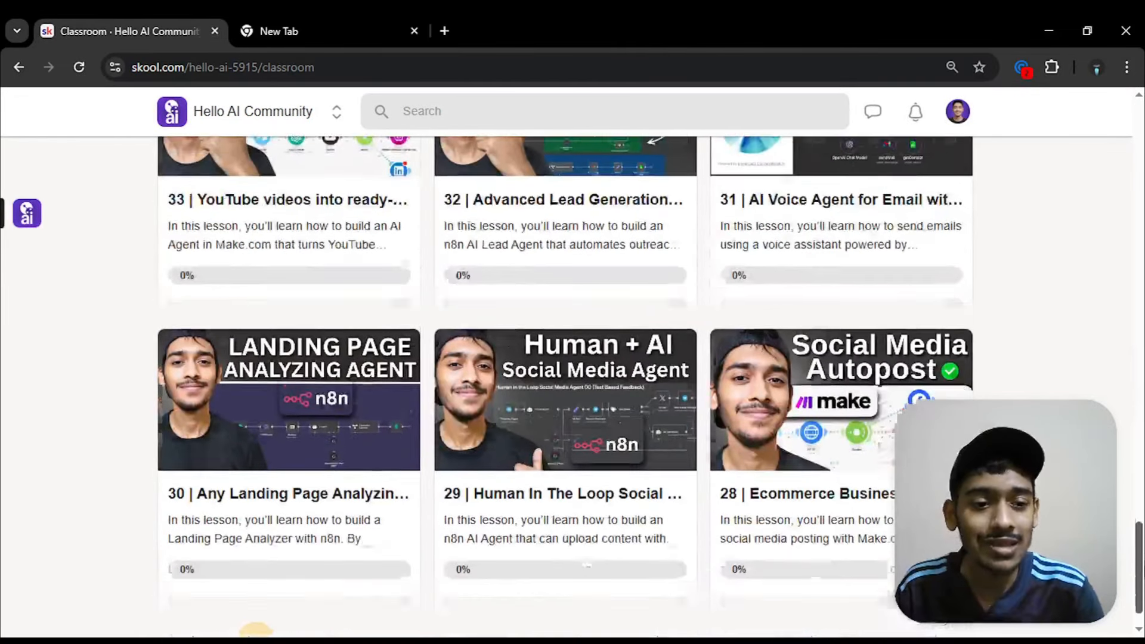
scroll(1120, 391, "up", 15)
scroll(1120, 390, "up", 20)
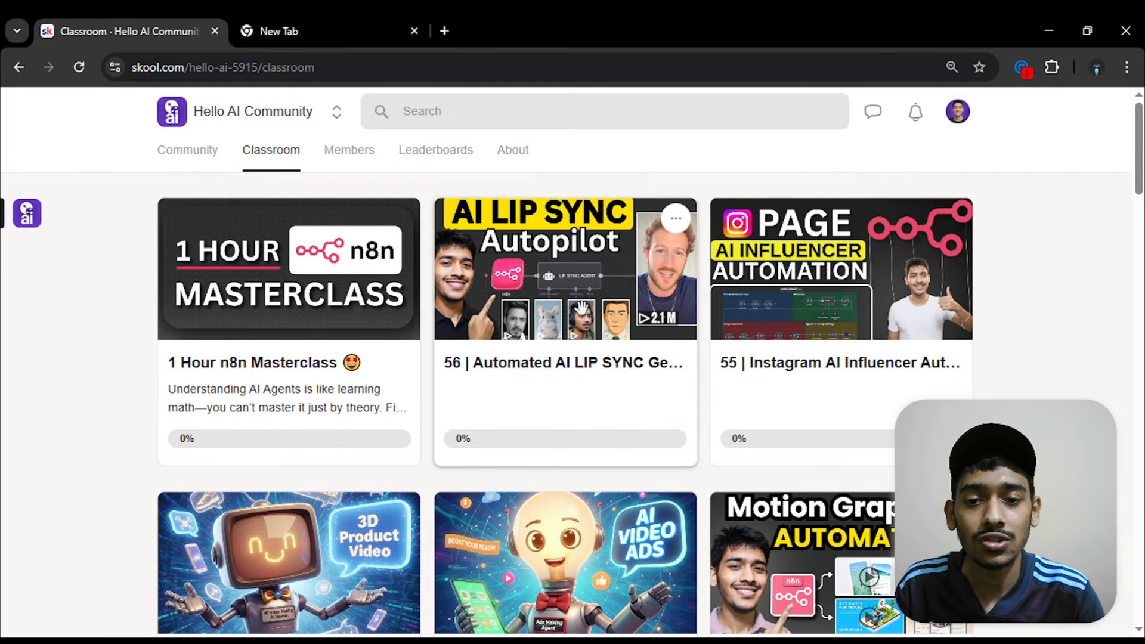
Open lesson 56 on automated AI lip sync and examine its AI model links and downloadable workflow resource
left_click(664, 291)
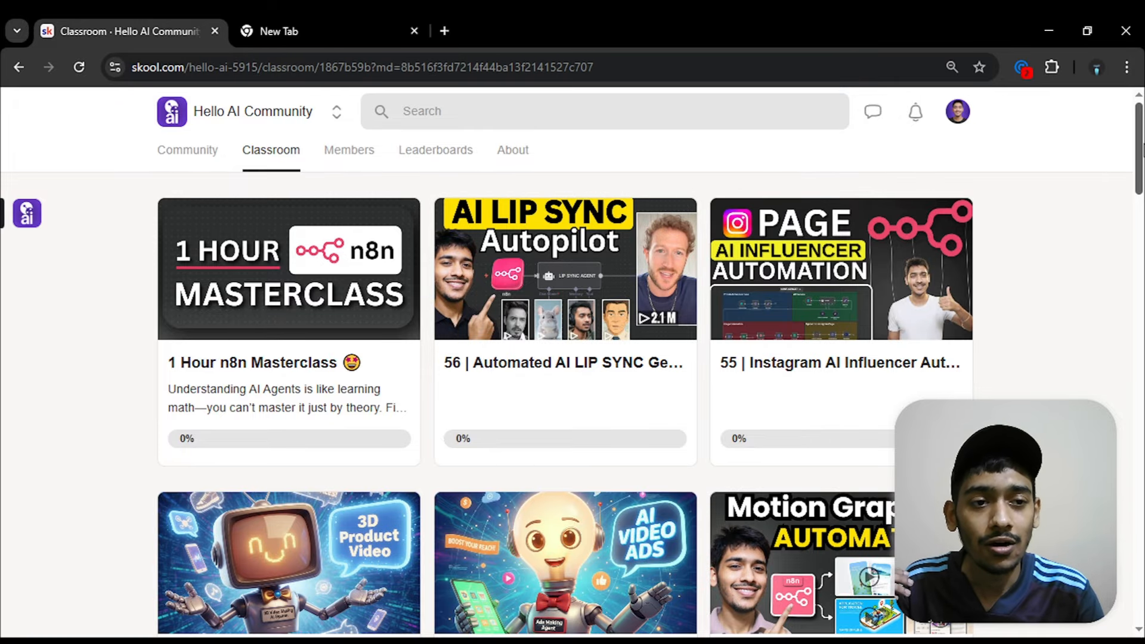
scroll(690, 389, "down", 5)
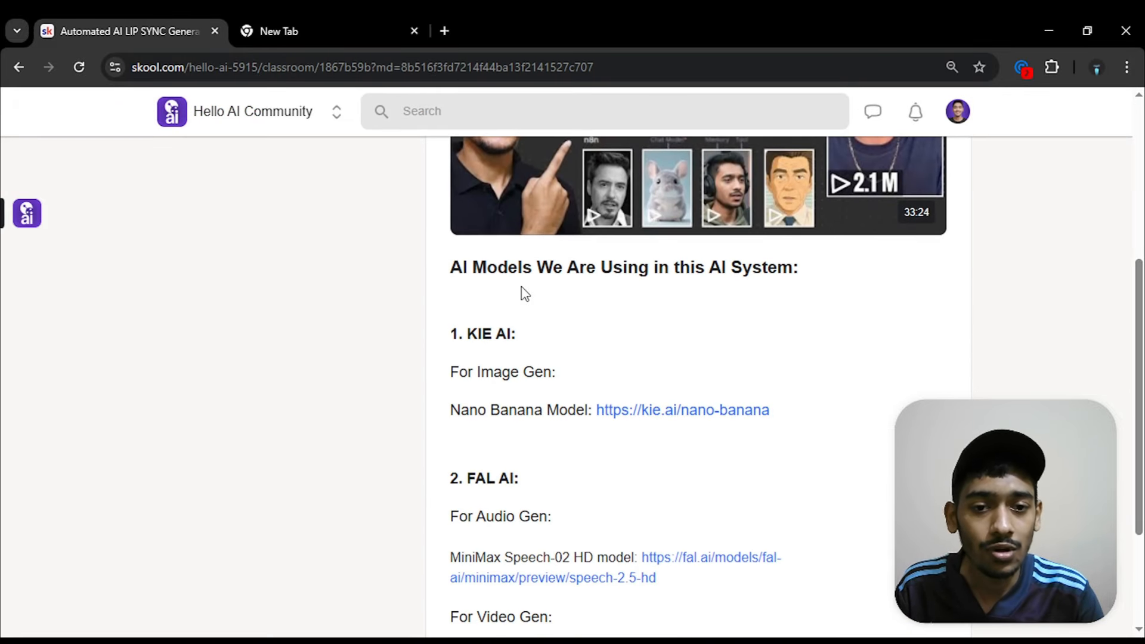
scroll(769, 269, "down", 3)
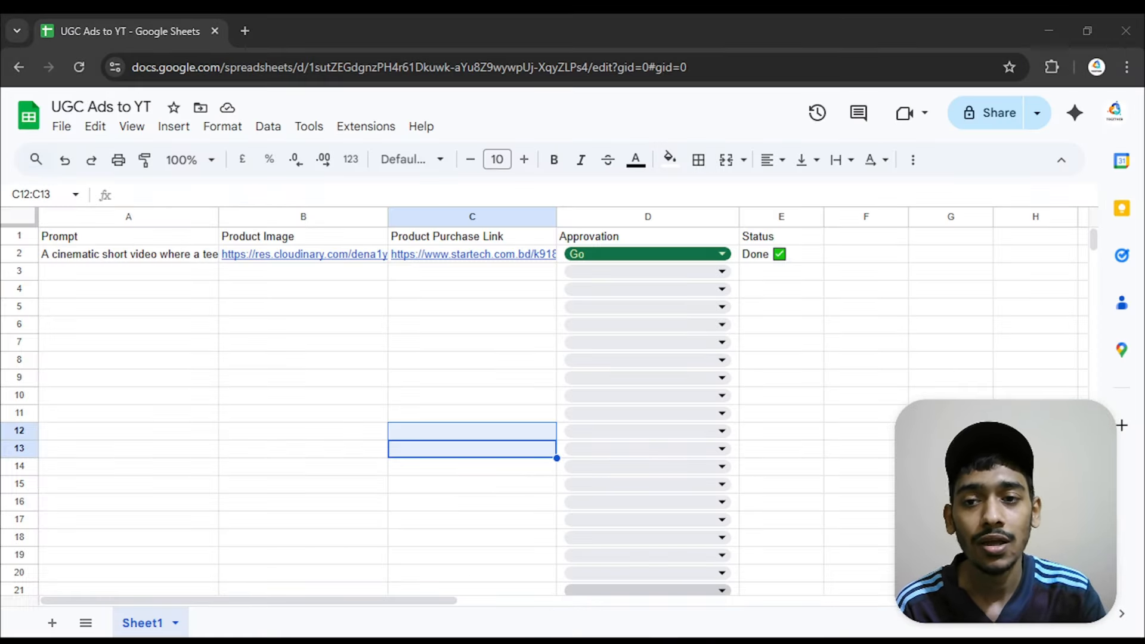
Minimize the spreadsheet window, leave the lip sync lesson on Skool and go back to the Community feed
left_click(373, 97)
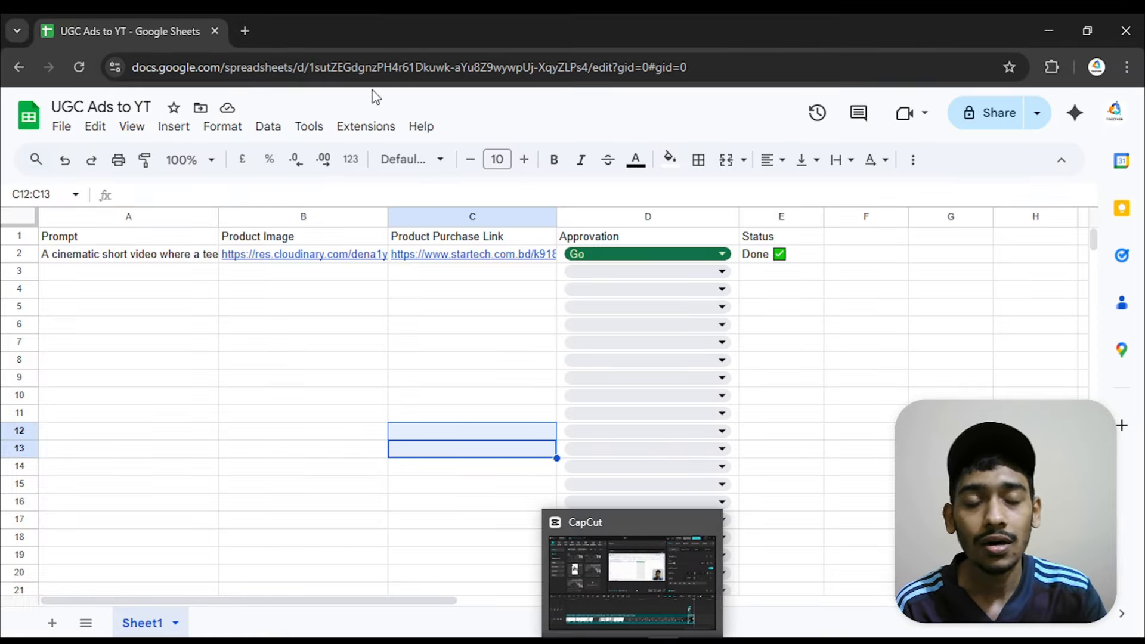
left_click(1050, 26)
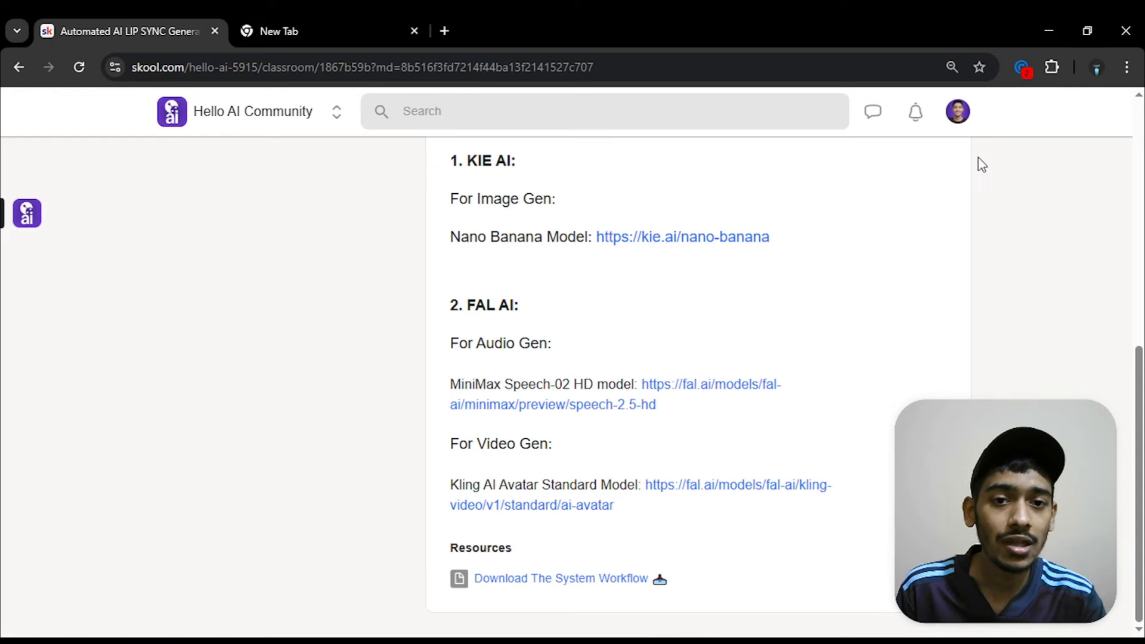
left_click(24, 70)
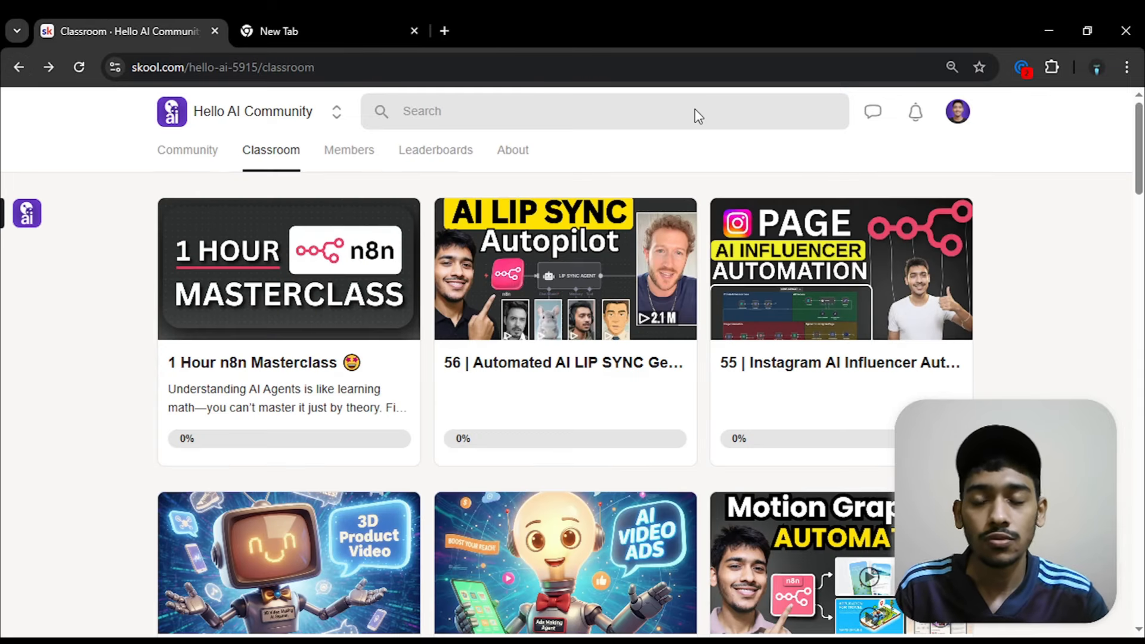
left_click(190, 154)
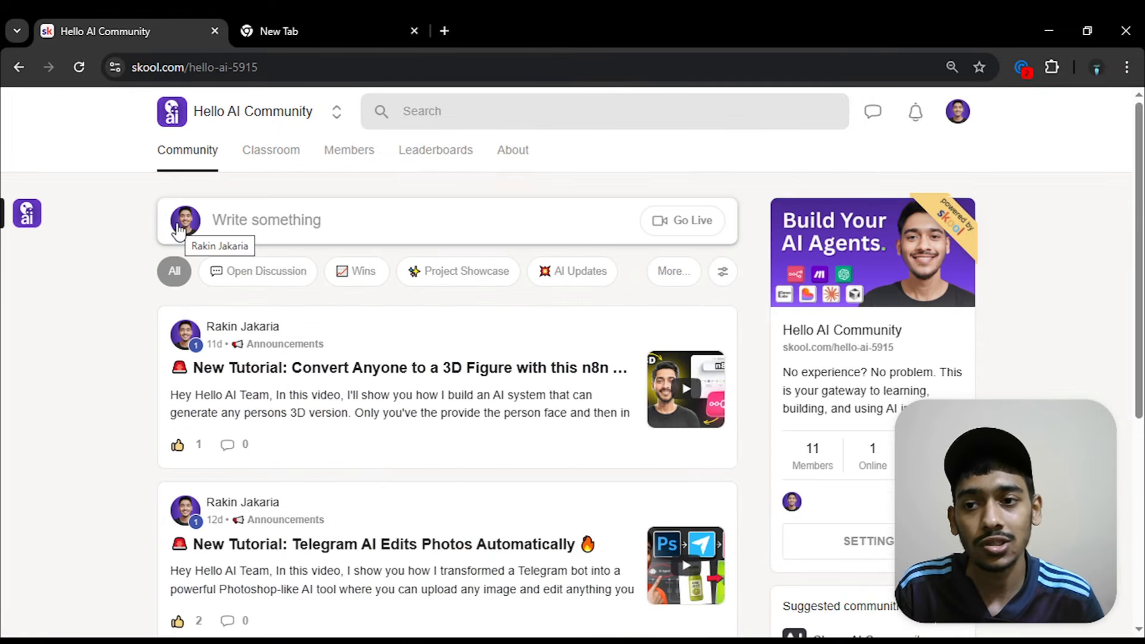